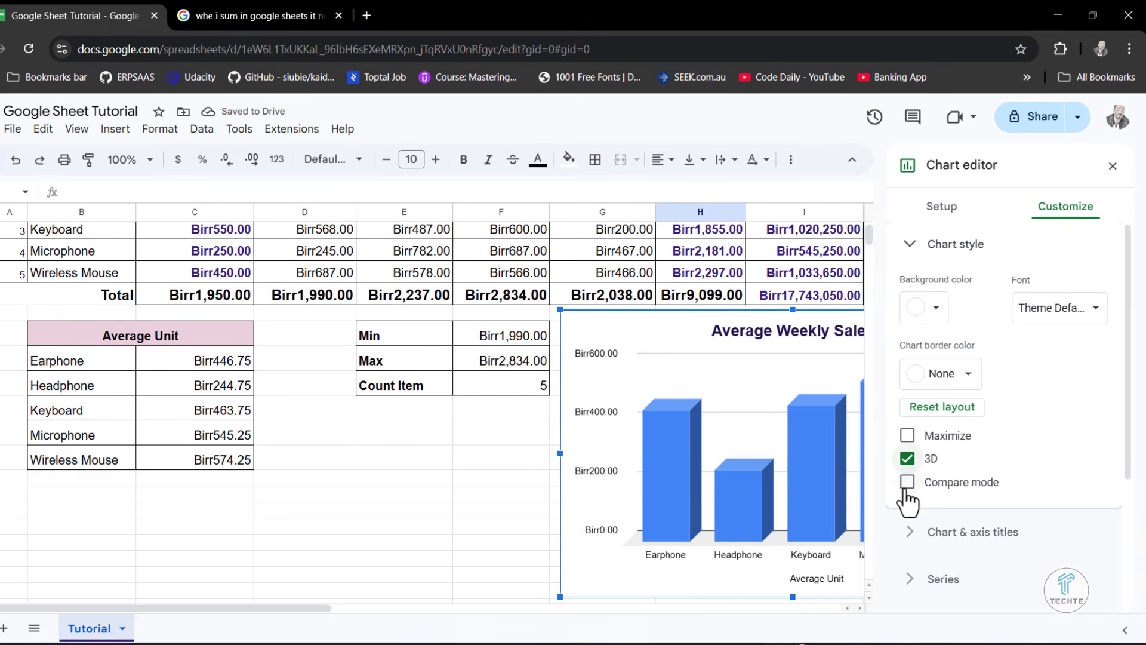
- Turn on Compare mode for the 3D Average Weekly Sales chart and briefly preview the Maximize layout
{"action": "left_click", "coordinate": [907, 483]}
{"action": "left_click", "coordinate": [909, 436]}
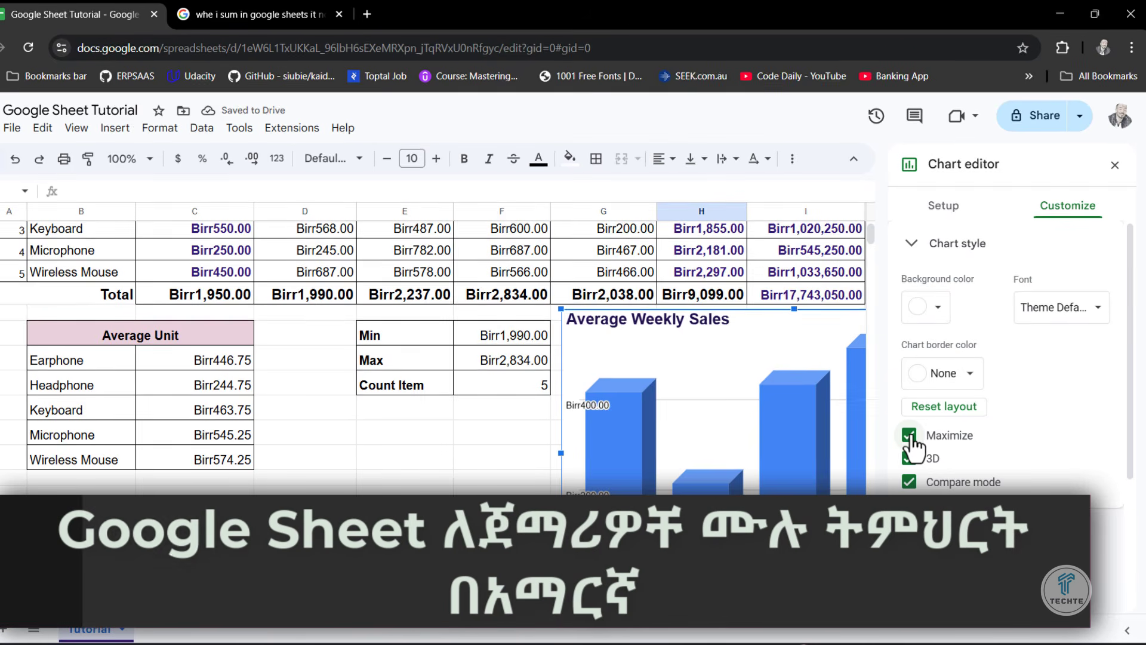
{"action": "left_click", "coordinate": [909, 436]}
{"action": "left_click", "coordinate": [1069, 309]}
{"action": "left_click", "coordinate": [1070, 307]}
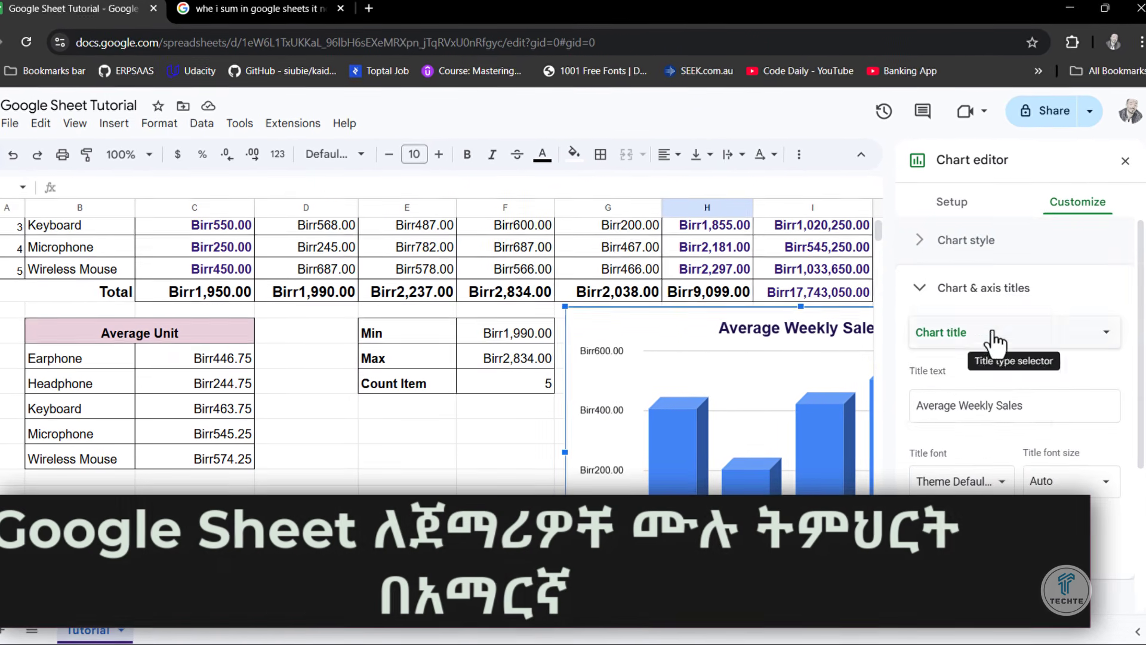
- Review the chart's customization options for axis titles, series formatting and legend
{"action": "left_click", "coordinate": [985, 332]}
{"action": "left_click", "coordinate": [954, 328]}
{"action": "scroll", "coordinate": [1074, 454], "scroll_direction": "down", "scroll_amount": 2}
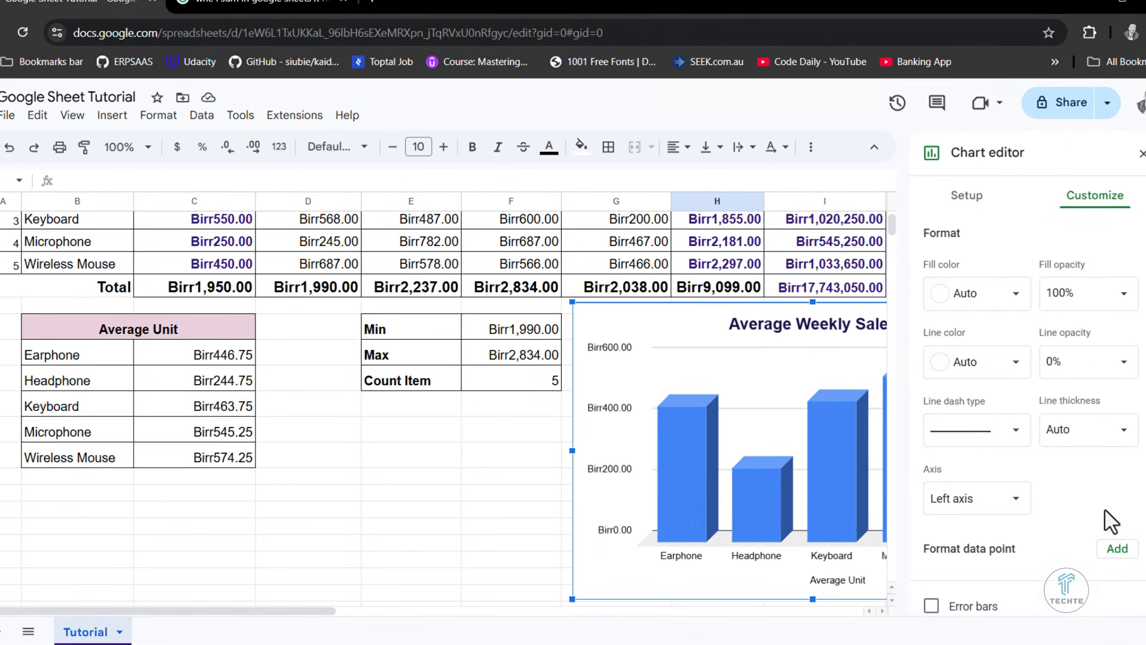
{"action": "scroll", "coordinate": [1104, 382], "scroll_direction": "down", "scroll_amount": 1}
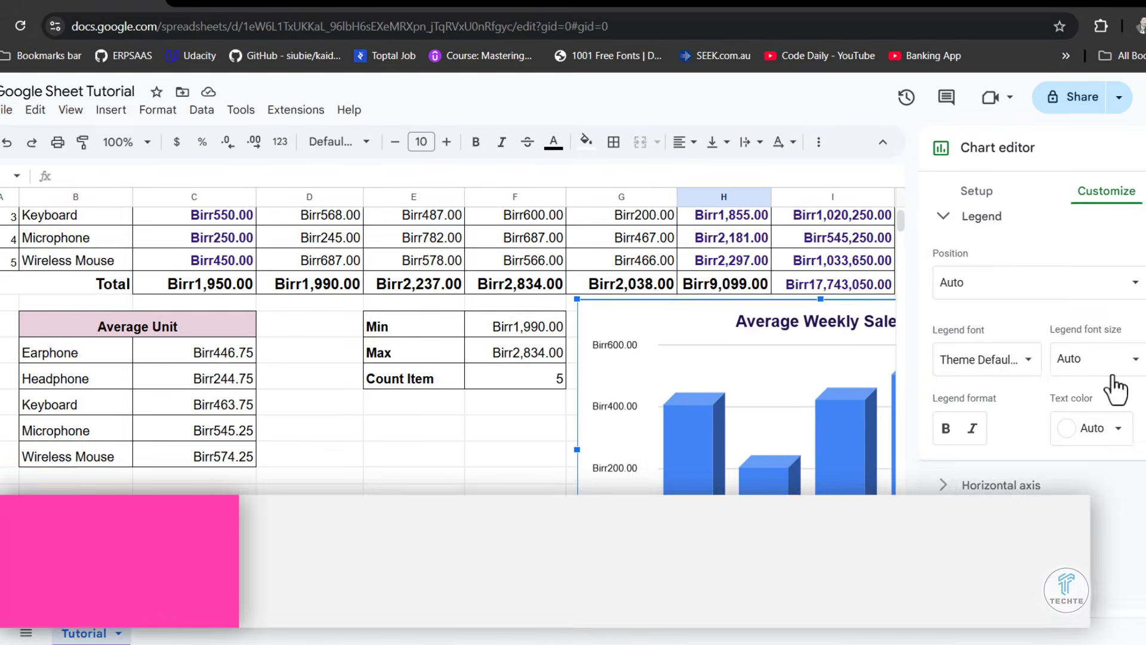
{"action": "scroll", "coordinate": [1104, 379], "scroll_direction": "up", "scroll_amount": 1}
{"action": "left_click", "coordinate": [943, 325]}
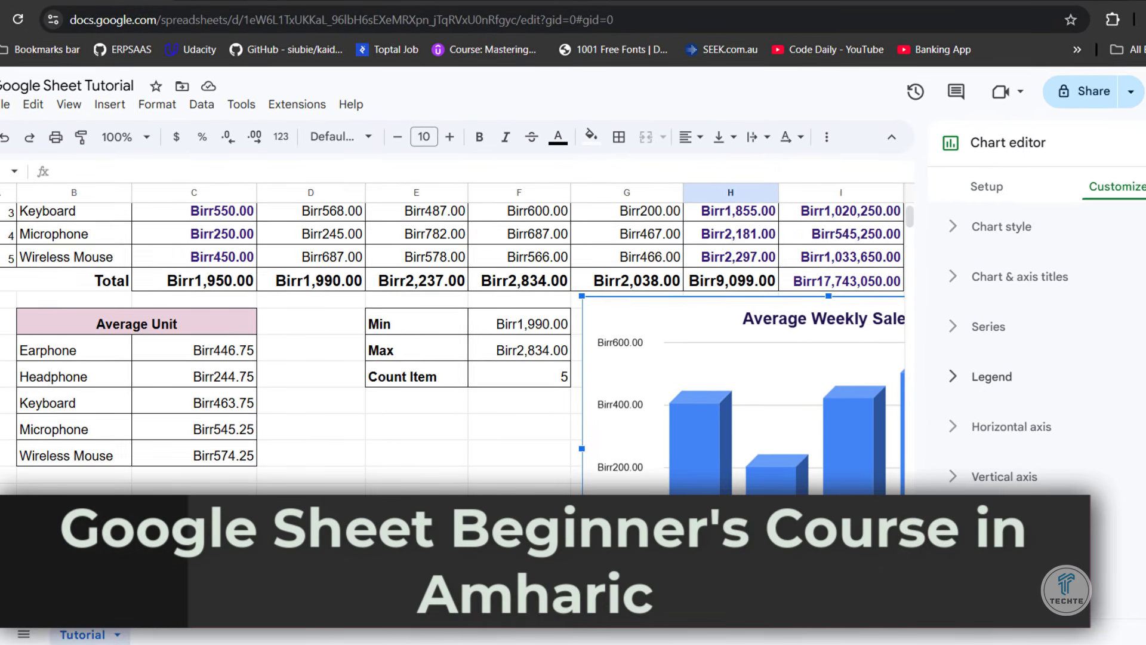
- Move the Average Weekly Sales chart over the Min, Max and Count Item table and expand its gridlines and ticks options
{"action": "left_click_drag", "start_coordinate": [713, 298], "coordinate": [404, 304]}
{"action": "scroll", "coordinate": [1067, 465], "scroll_direction": "down", "scroll_amount": 2}
{"action": "left_click", "coordinate": [1067, 465]}
{"action": "left_click", "coordinate": [1066, 463]}
{"action": "scroll", "coordinate": [1056, 438], "scroll_direction": "up", "scroll_amount": 1}
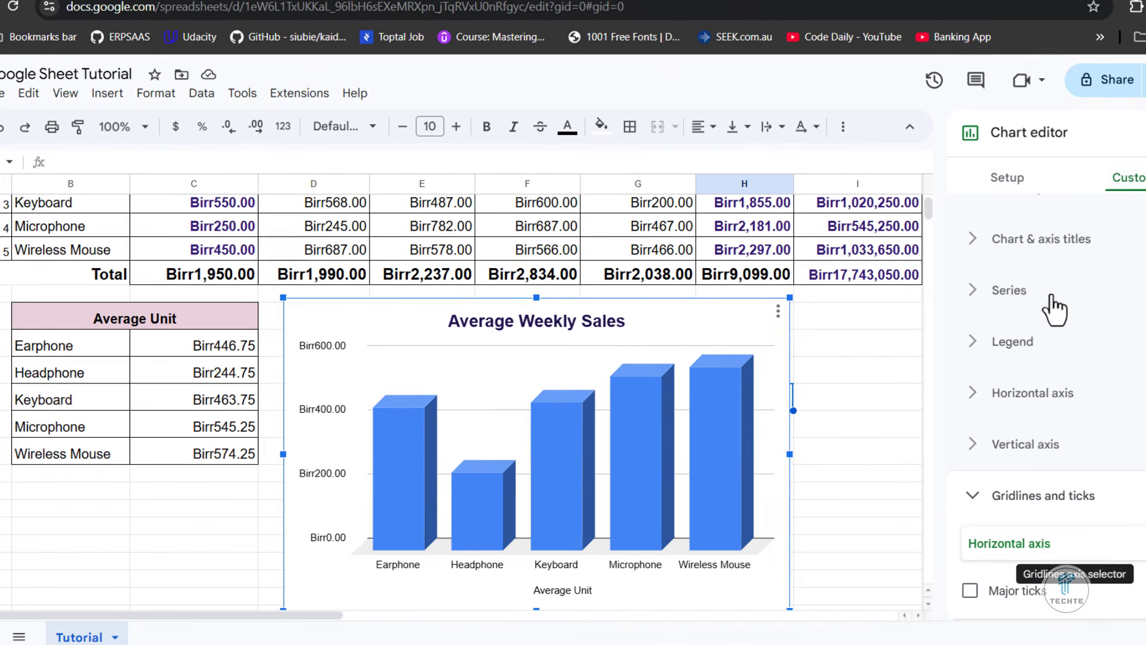
- Close the chart editor and place the Average Weekly Sales chart beside the Min, Max and Count Item table, starting at column G
{"action": "left_click", "coordinate": [1143, 132]}
{"action": "left_click_drag", "start_coordinate": [736, 305], "coordinate": [1042, 299]}
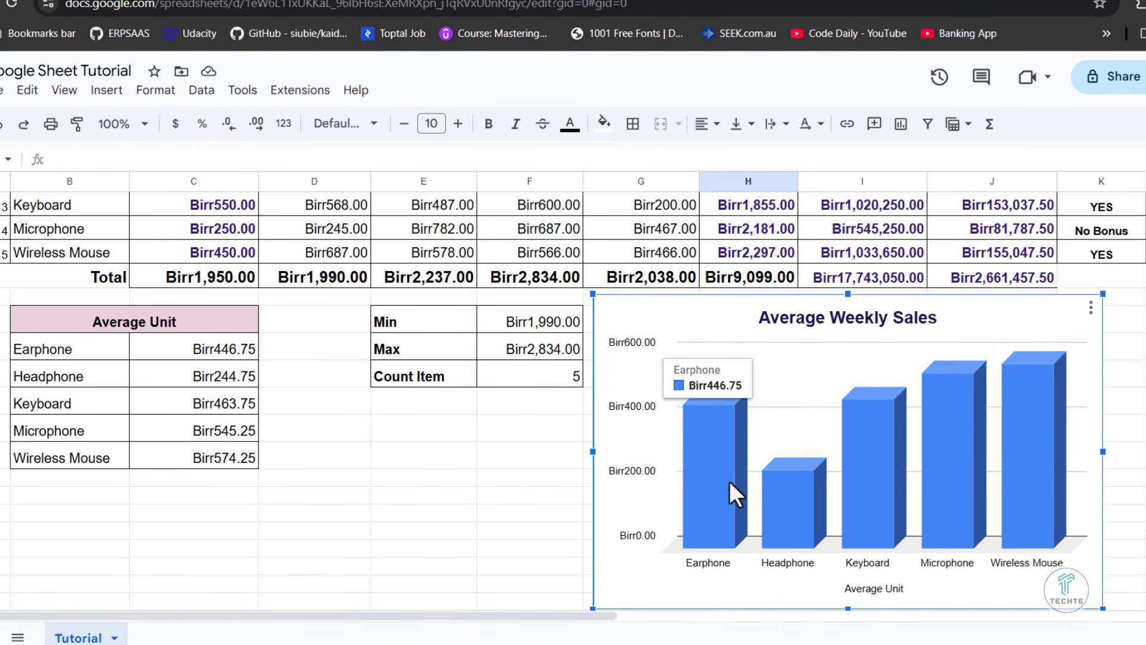
{"action": "left_click", "coordinate": [848, 239]}
{"action": "mouse_move", "coordinate": [895, 326]}
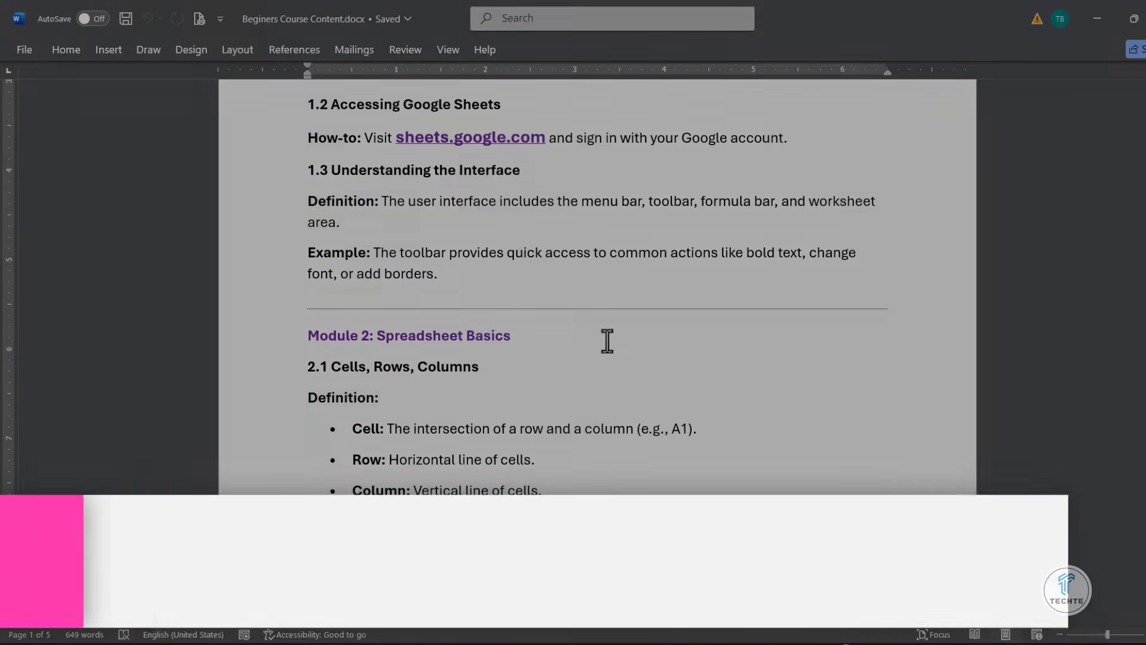
- Switch to Word and read Modules 1 to 3 in Beginers Course Content.docx, highlighting the headings
{"action": "left_click_drag", "start_coordinate": [579, 296], "coordinate": [381, 297]}
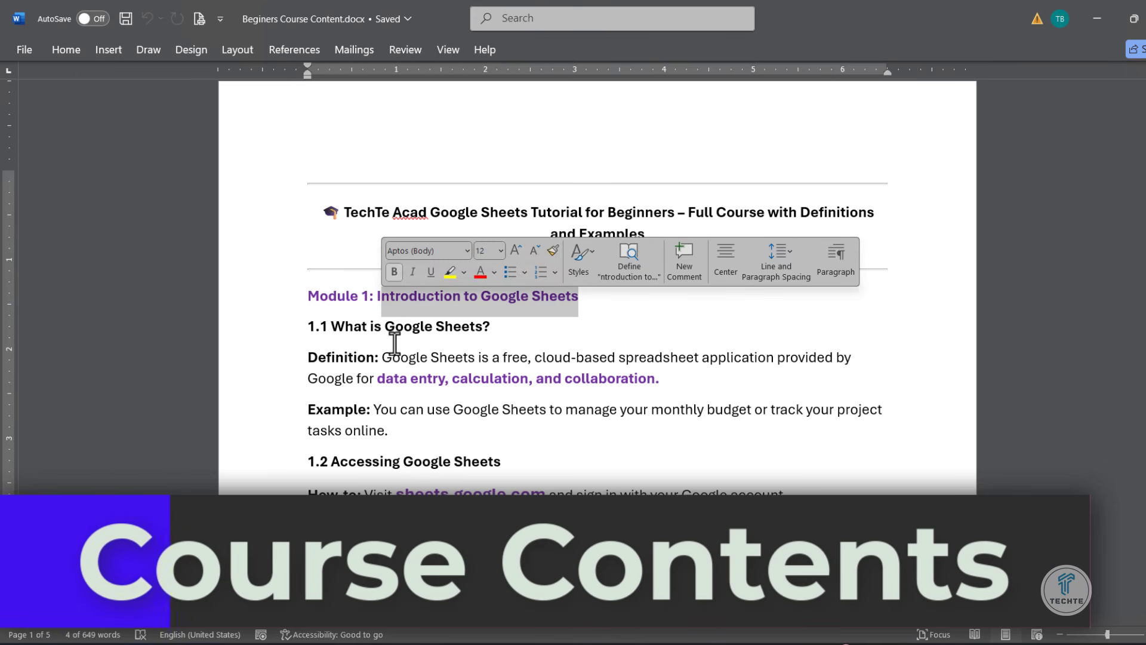
{"action": "scroll", "coordinate": [394, 343], "scroll_direction": "down", "scroll_amount": 5}
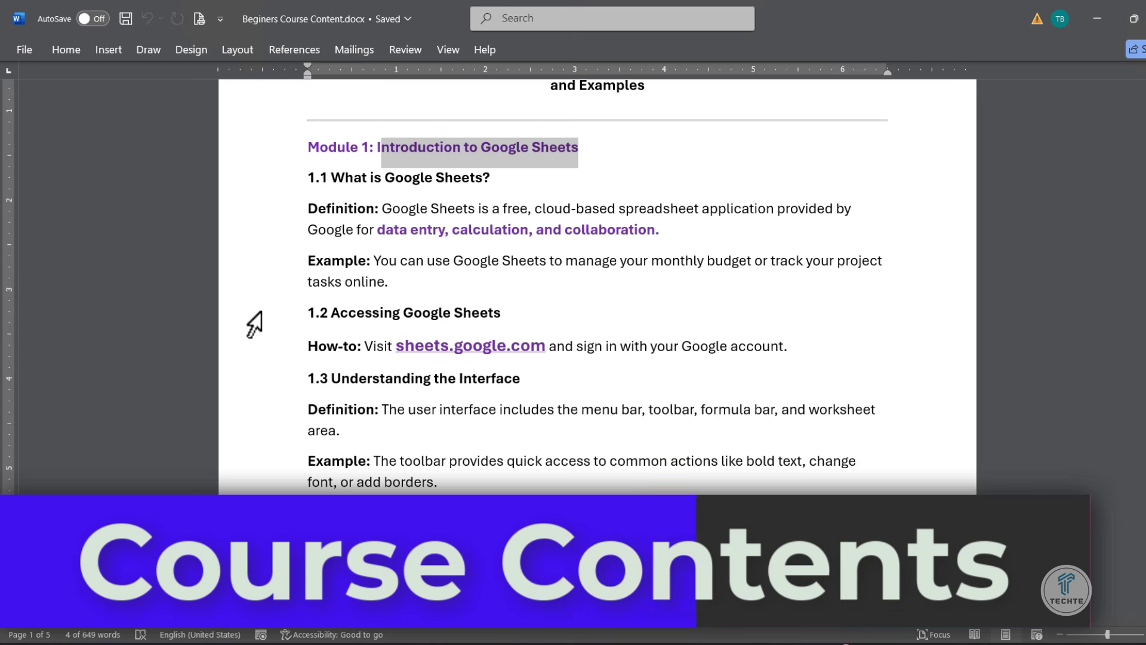
{"action": "left_click_drag", "start_coordinate": [500, 313], "coordinate": [320, 312]}
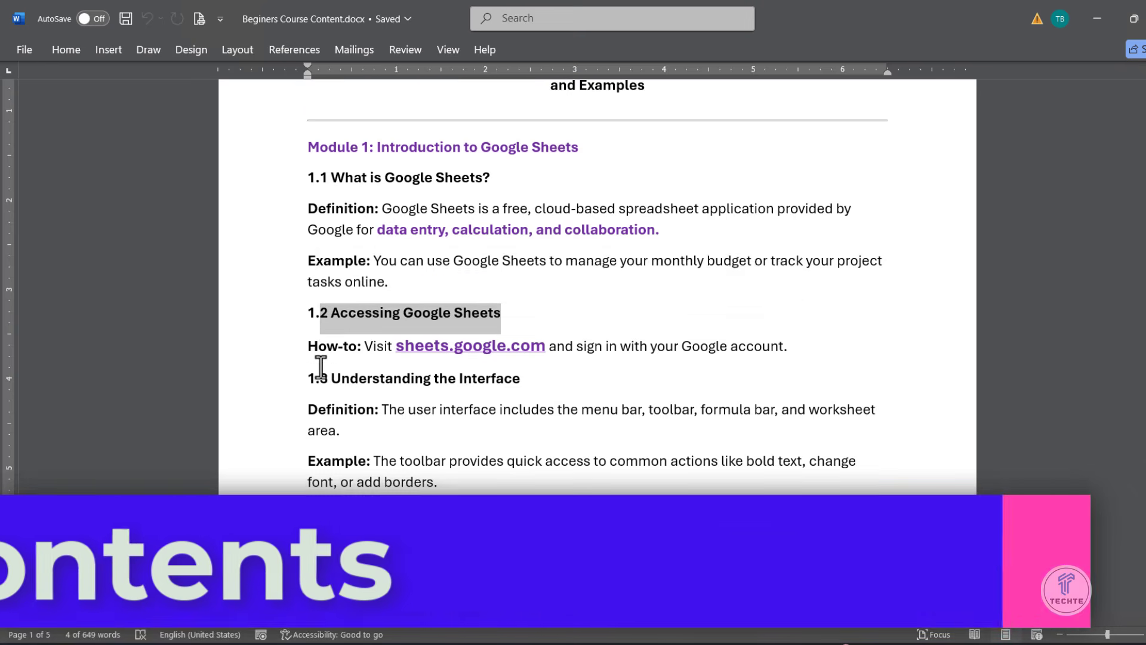
{"action": "scroll", "coordinate": [320, 367], "scroll_direction": "down", "scroll_amount": 6}
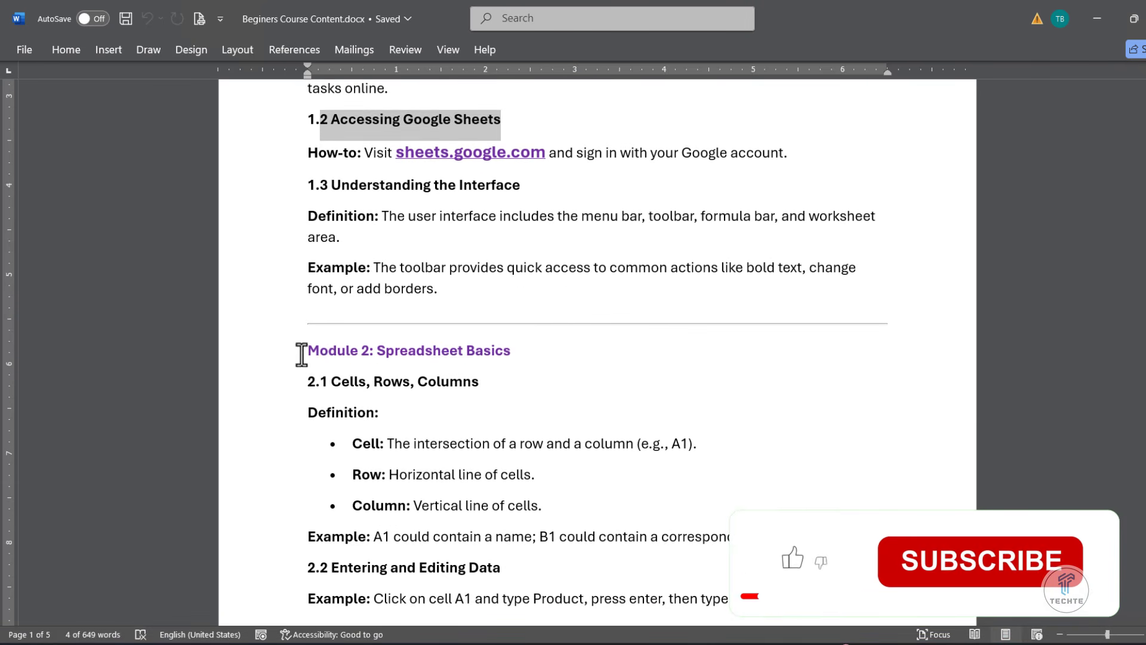
{"action": "left_click_drag", "start_coordinate": [301, 355], "coordinate": [555, 355]}
{"action": "scroll", "coordinate": [348, 420], "scroll_direction": "down", "scroll_amount": 6}
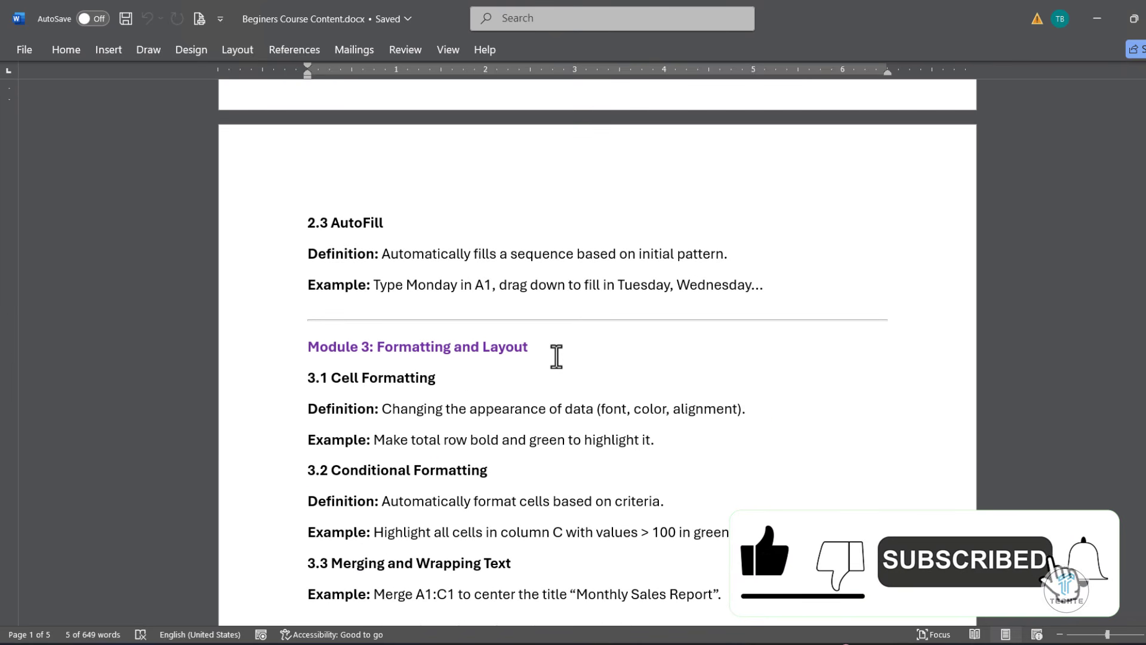
{"action": "left_click_drag", "start_coordinate": [555, 356], "coordinate": [304, 349]}
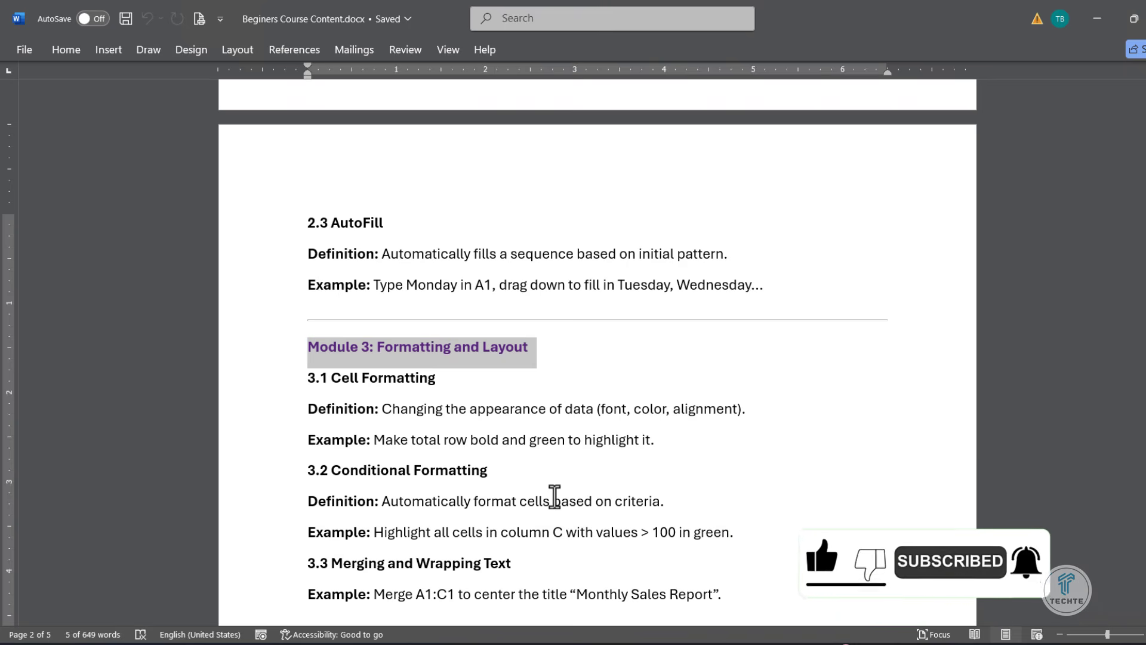
- Read the course outline for Module 4: Working with Data and Module 5: Basic Formulas and Functions
{"action": "scroll", "coordinate": [555, 501], "scroll_direction": "down", "scroll_amount": 3}
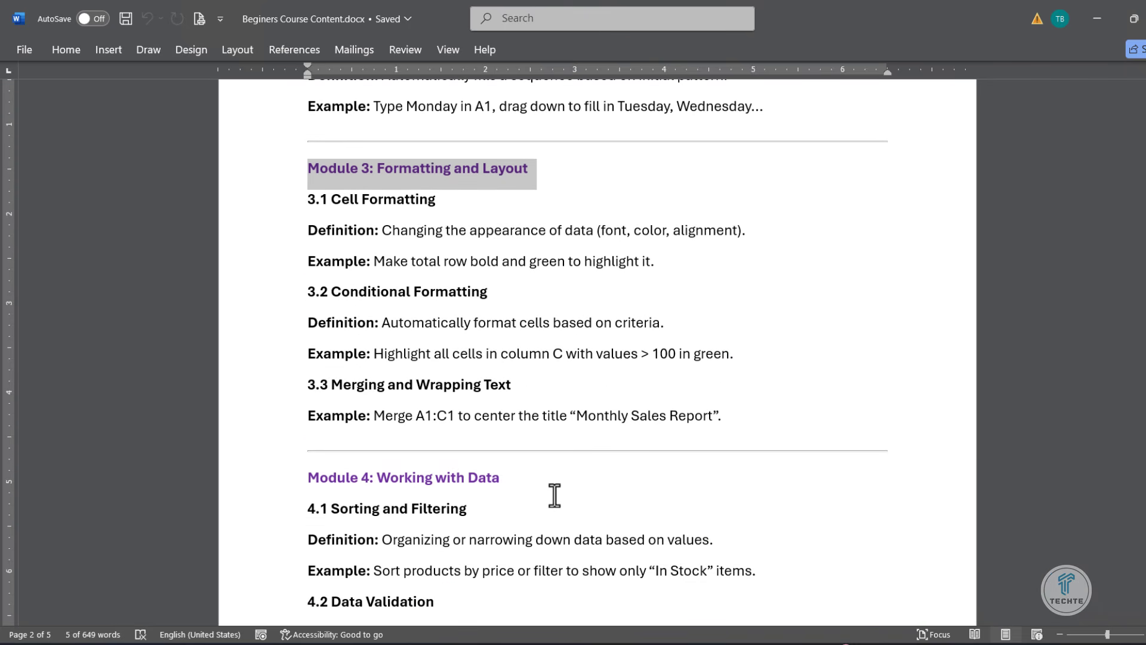
{"action": "scroll", "coordinate": [553, 568], "scroll_direction": "down", "scroll_amount": 1}
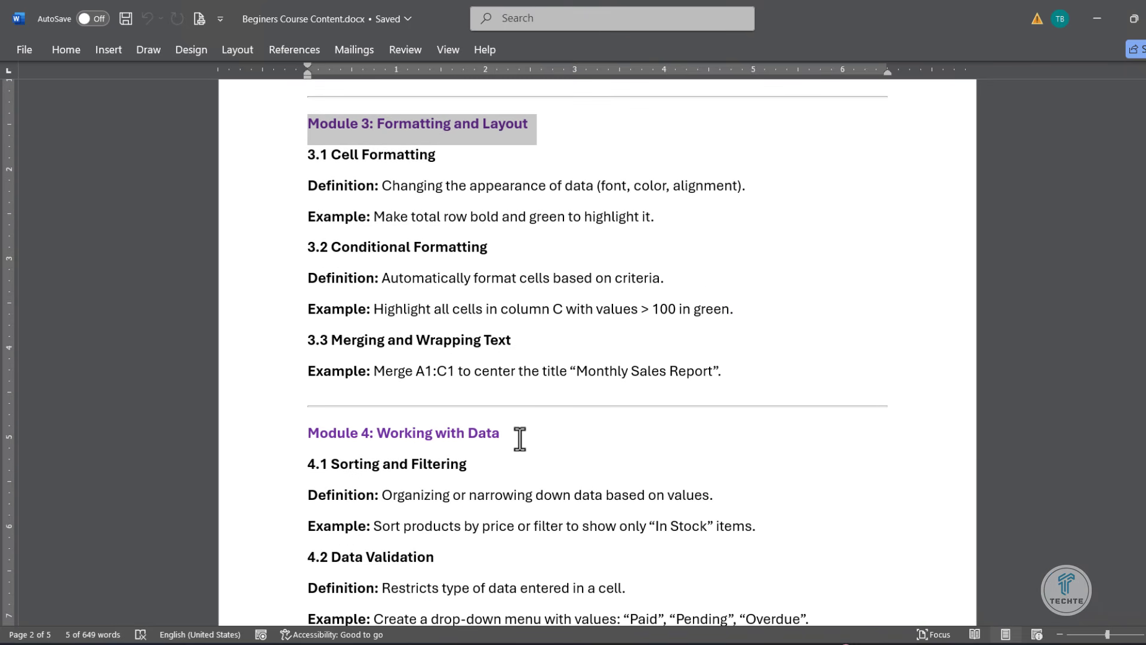
{"action": "scroll", "coordinate": [519, 438], "scroll_direction": "down", "scroll_amount": 1}
{"action": "scroll", "coordinate": [519, 439], "scroll_direction": "down", "scroll_amount": 3}
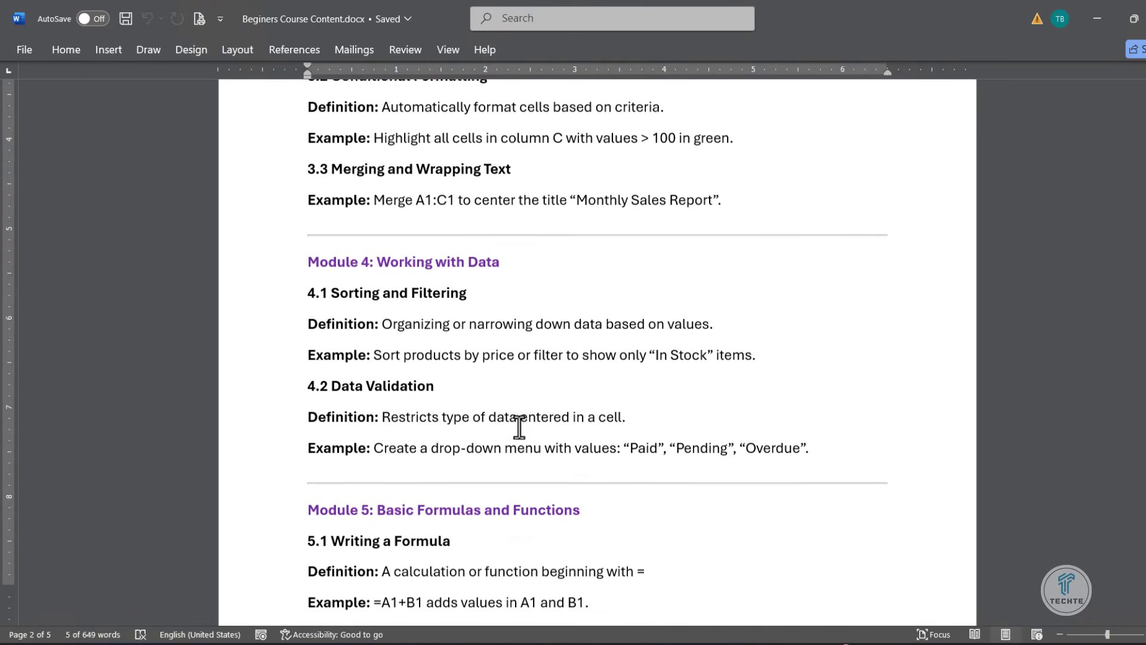
{"action": "scroll", "coordinate": [518, 425], "scroll_direction": "down", "scroll_amount": 2}
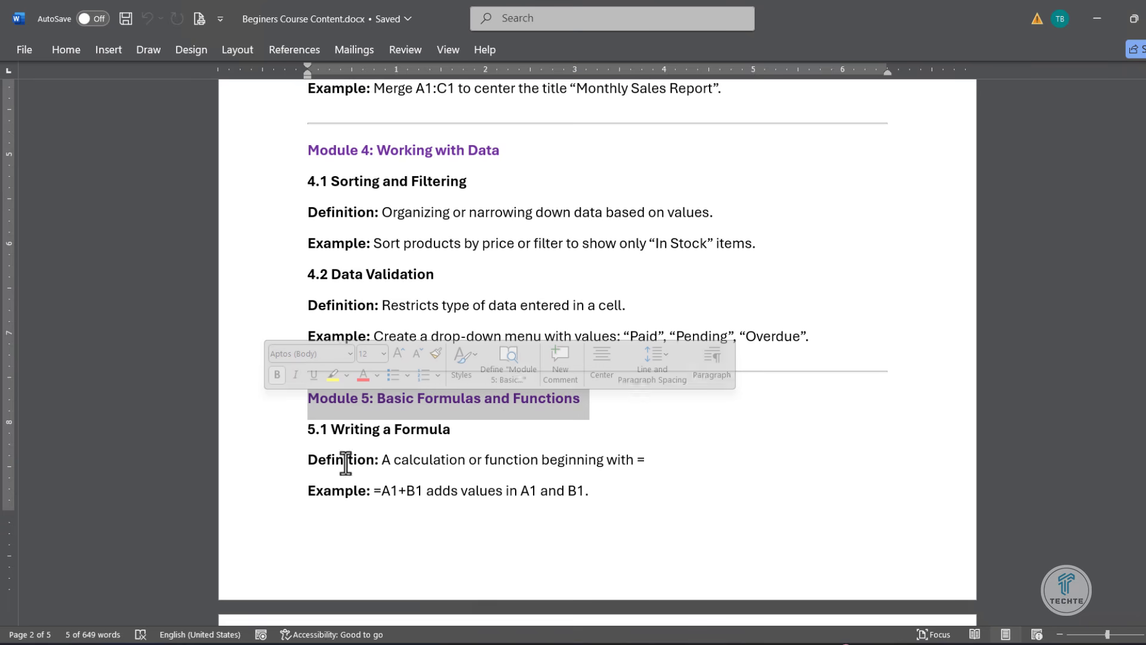
{"action": "scroll", "coordinate": [436, 474], "scroll_direction": "down", "scroll_amount": 9}
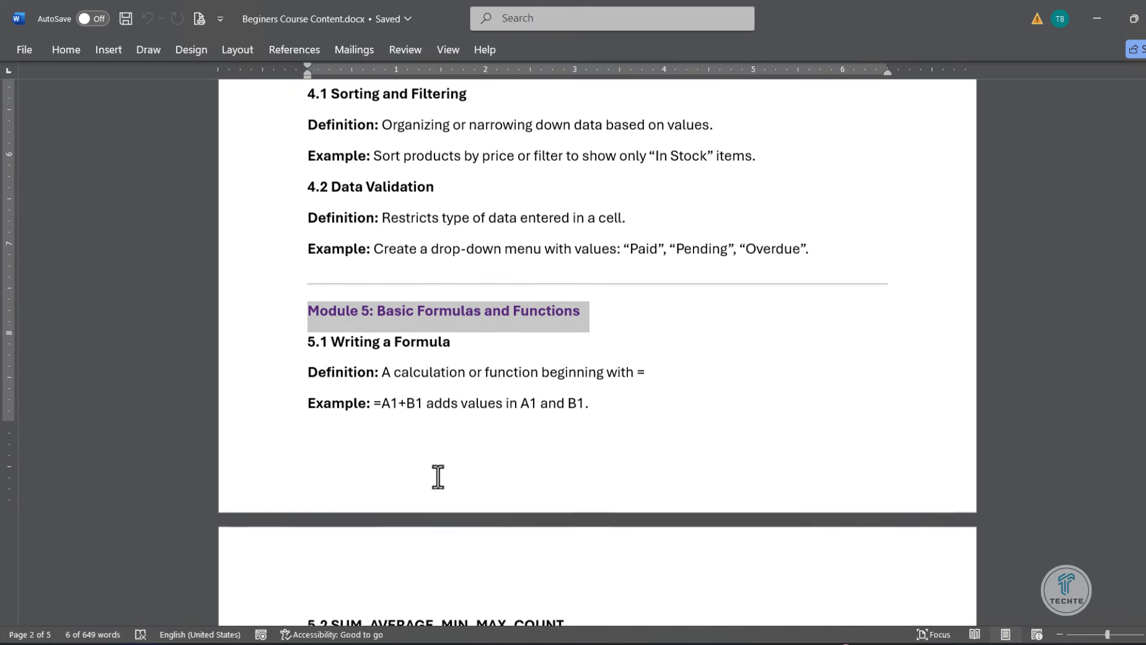
{"action": "scroll", "coordinate": [437, 477], "scroll_direction": "down", "scroll_amount": 2}
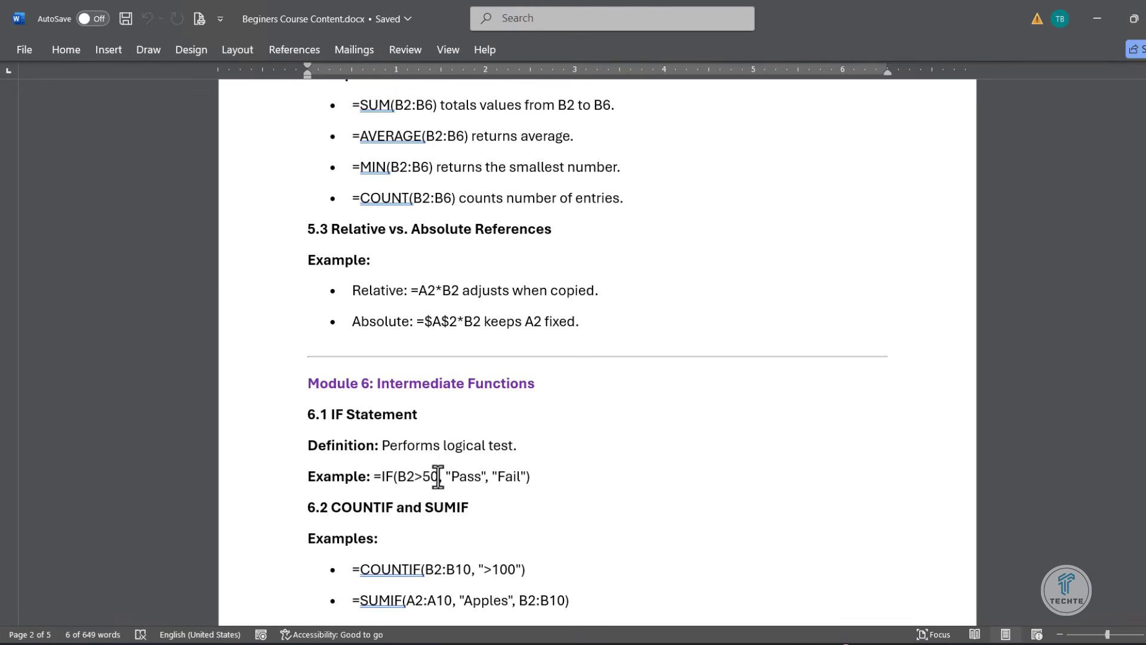
- Read through the remaining course outline, from Module 6: Intermediate Functions to Module 12: Tips, Tricks & Shortcuts
{"action": "scroll", "coordinate": [563, 389], "scroll_direction": "down", "scroll_amount": 5}
{"action": "left_click_drag", "start_coordinate": [580, 426], "coordinate": [370, 427]}
{"action": "scroll", "coordinate": [427, 462], "scroll_direction": "down", "scroll_amount": 7}
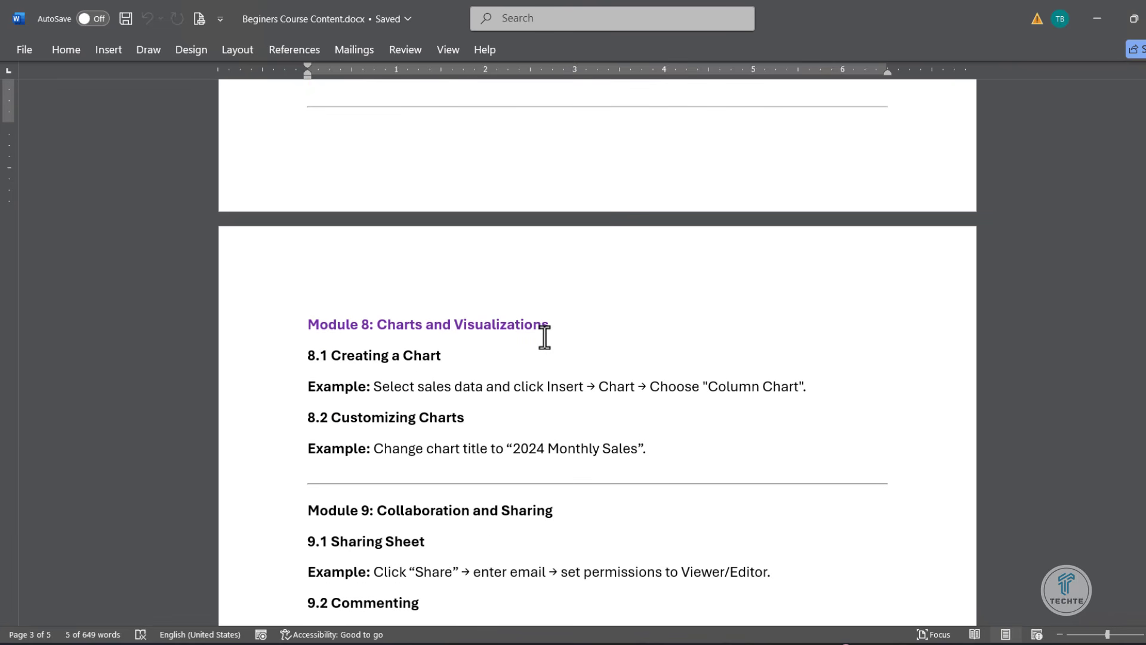
{"action": "scroll", "coordinate": [544, 337], "scroll_direction": "down", "scroll_amount": 2}
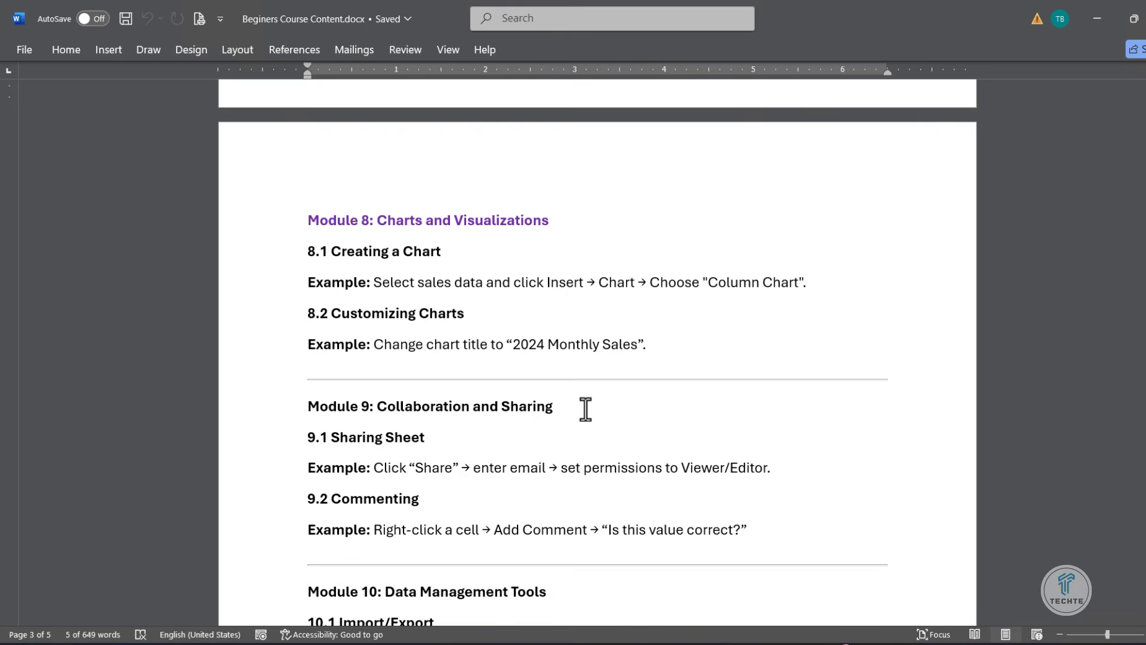
{"action": "scroll", "coordinate": [585, 409], "scroll_direction": "down", "scroll_amount": 3}
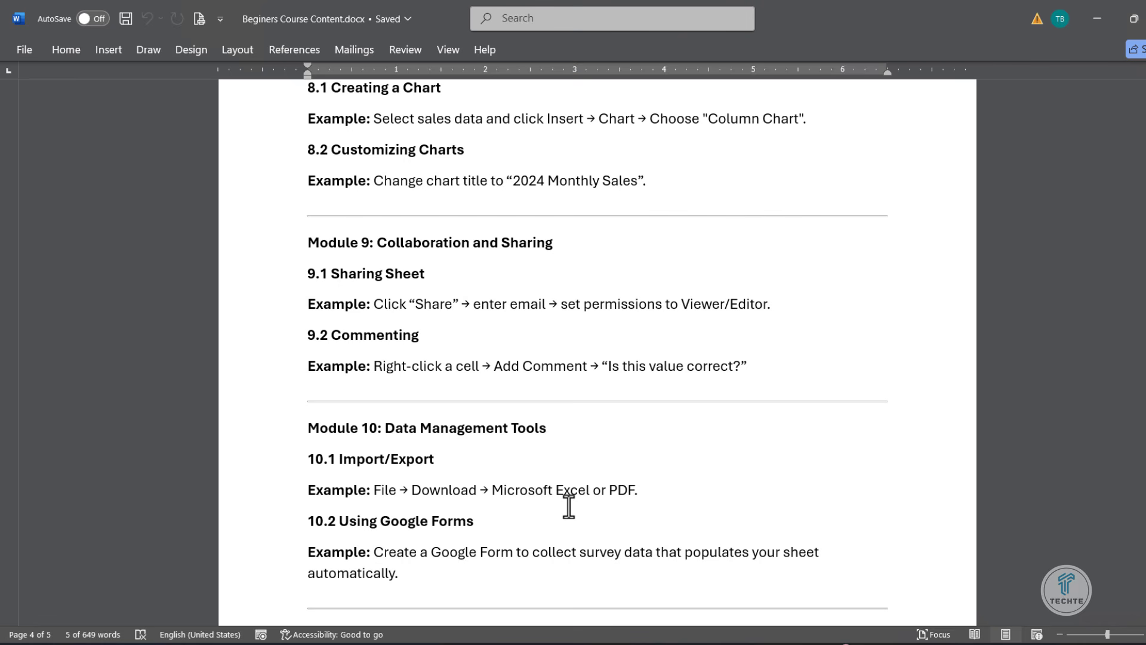
{"action": "scroll", "coordinate": [569, 506], "scroll_direction": "down", "scroll_amount": 6}
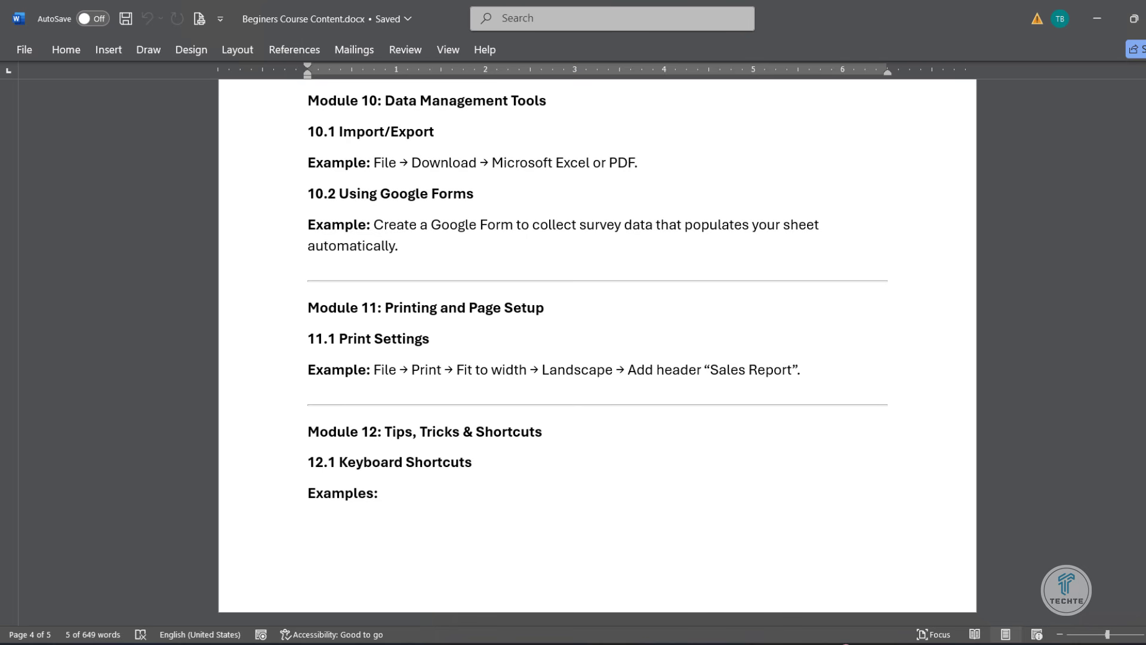
- Locate the Google Sheets address in Module 1, switch to Chrome and open sheets.google.com in a new tab, closing the stray download tab
{"action": "key", "text": "ctrl+Home"}
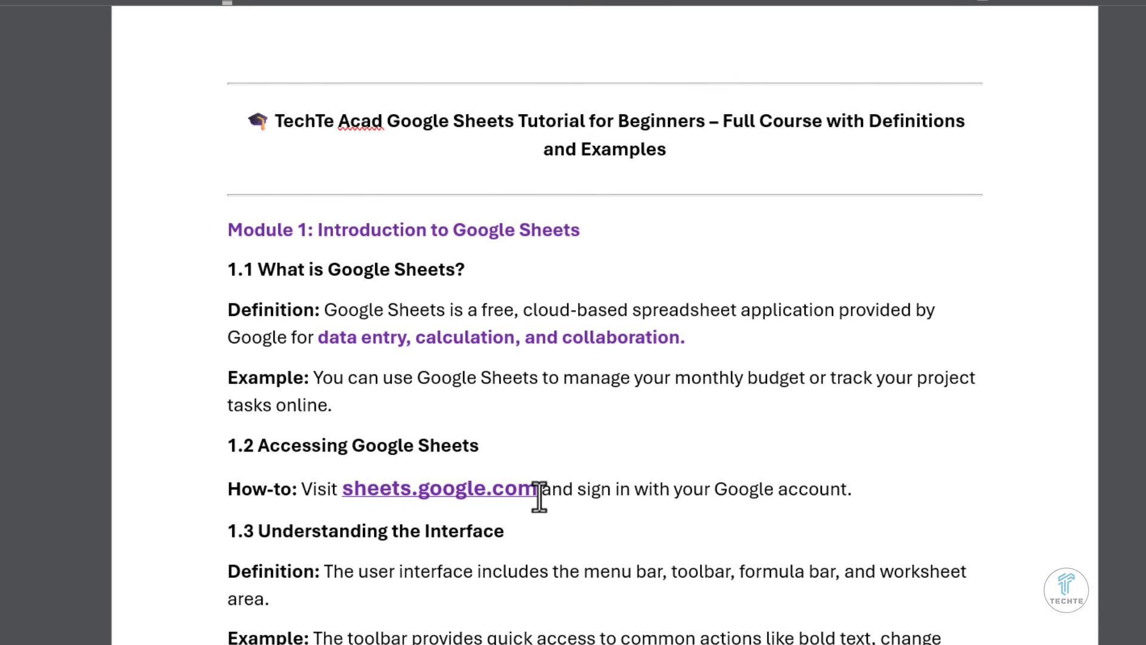
{"action": "left_click_drag", "start_coordinate": [539, 489], "coordinate": [402, 496]}
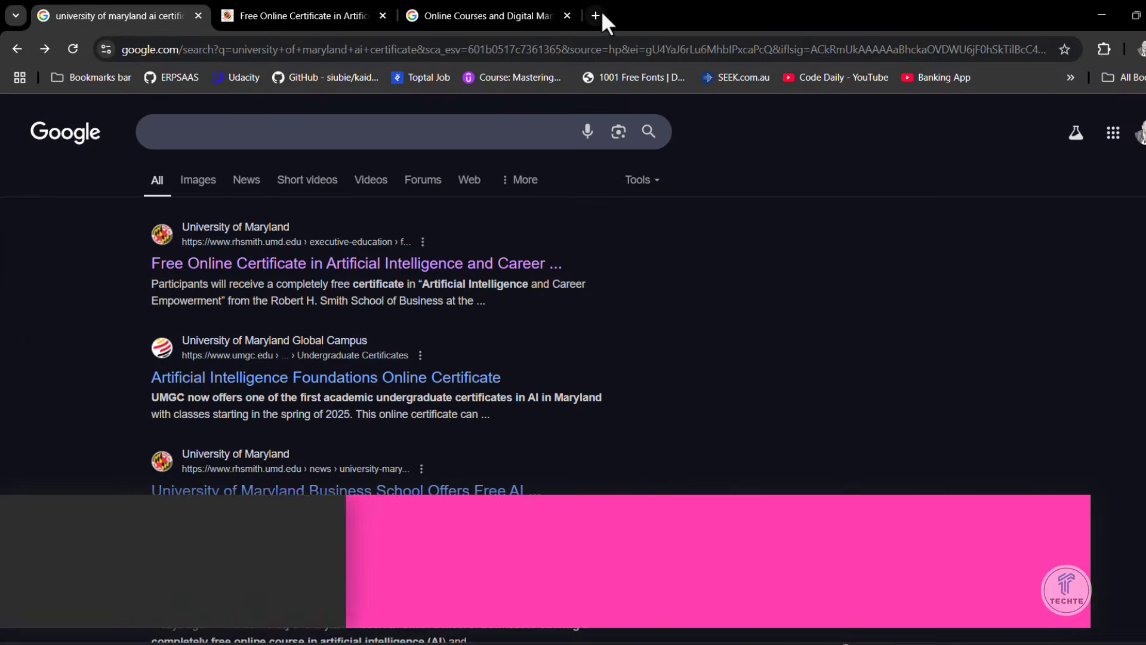
{"action": "left_click", "coordinate": [601, 9]}
{"action": "type", "text": "sheets."}
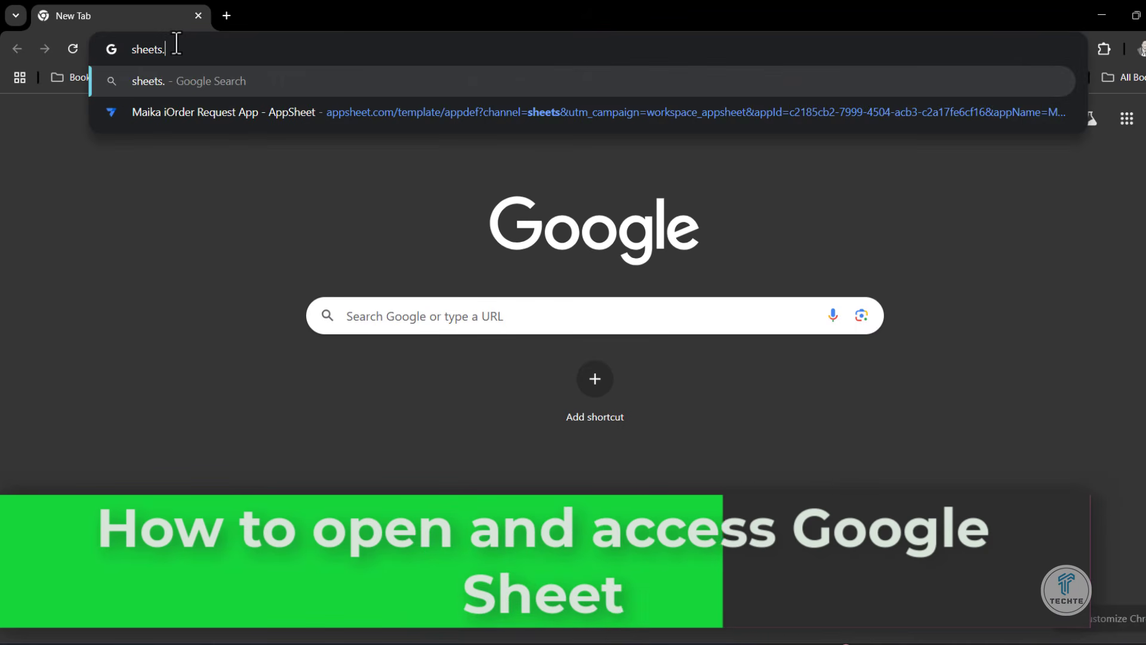
{"action": "type", "text": "google.com"}
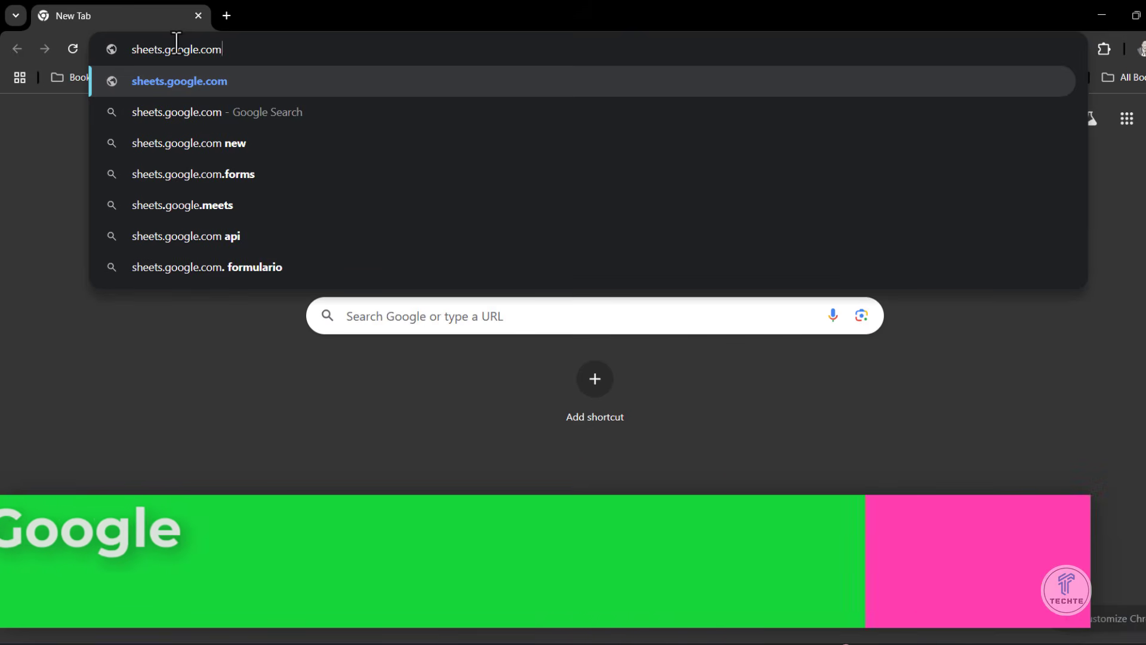
{"action": "key", "text": "Return"}
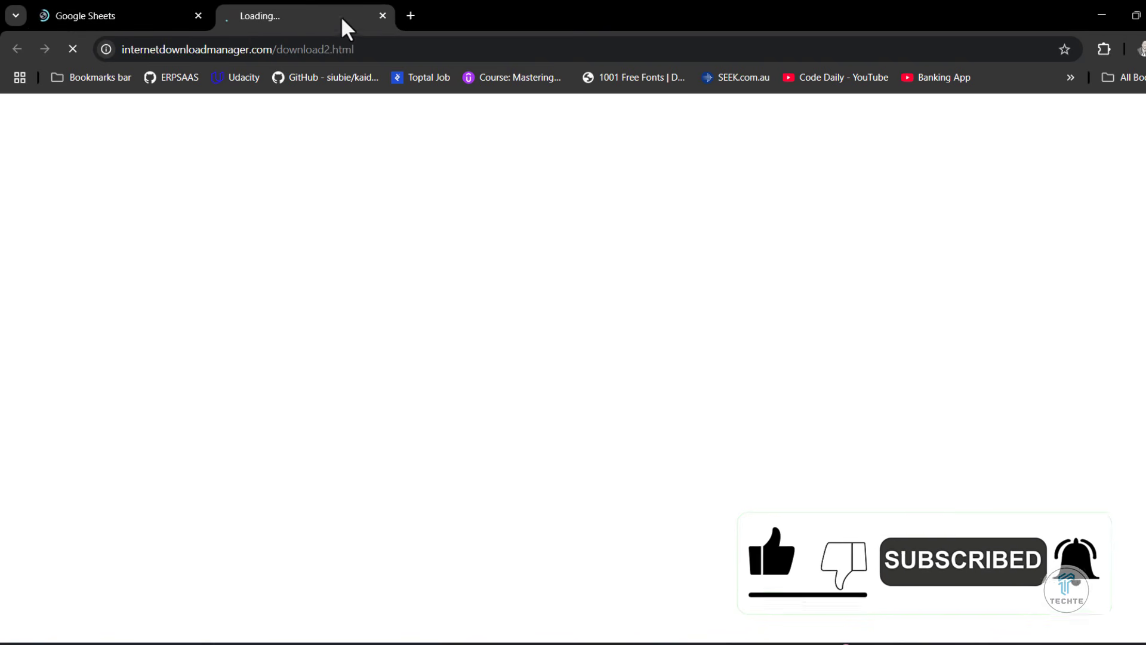
{"action": "left_click", "coordinate": [384, 18]}
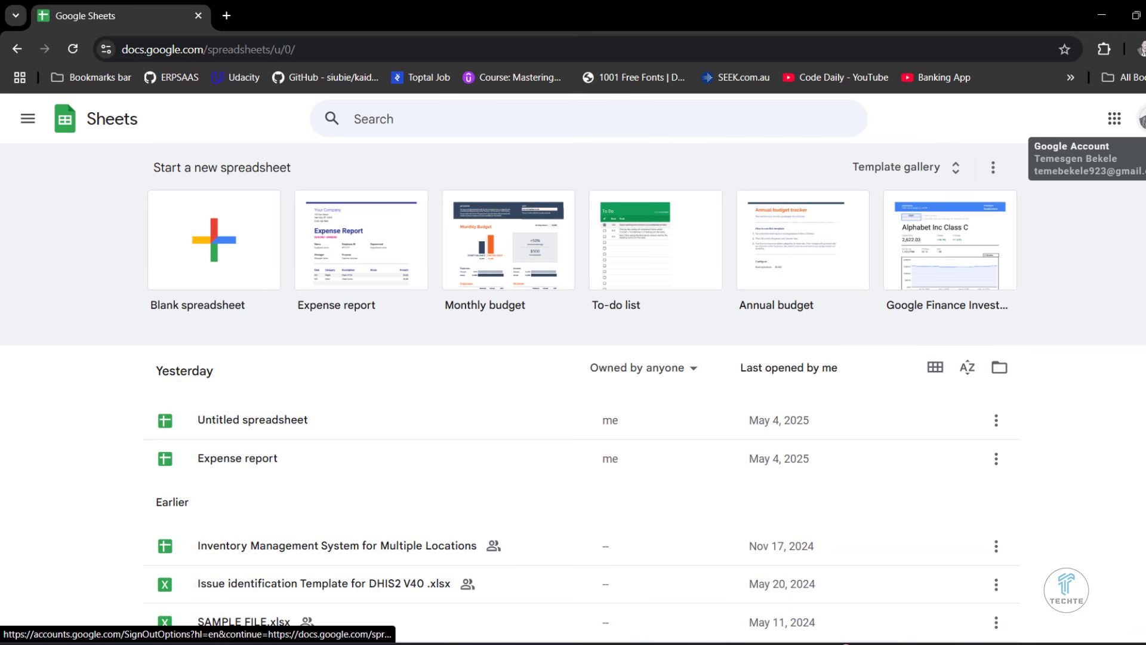
- Look over the recent spreadsheets on the Sheets home page and open the template gallery
{"action": "scroll", "coordinate": [1077, 456], "scroll_direction": "down", "scroll_amount": 2}
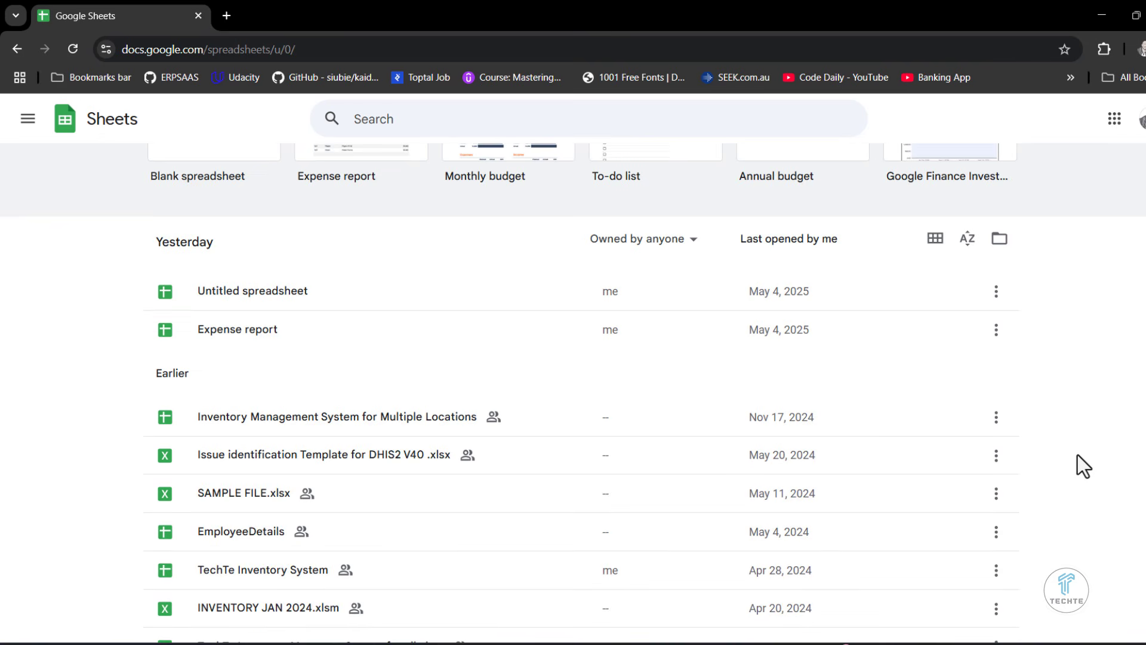
{"action": "scroll", "coordinate": [718, 573], "scroll_direction": "up", "scroll_amount": 2}
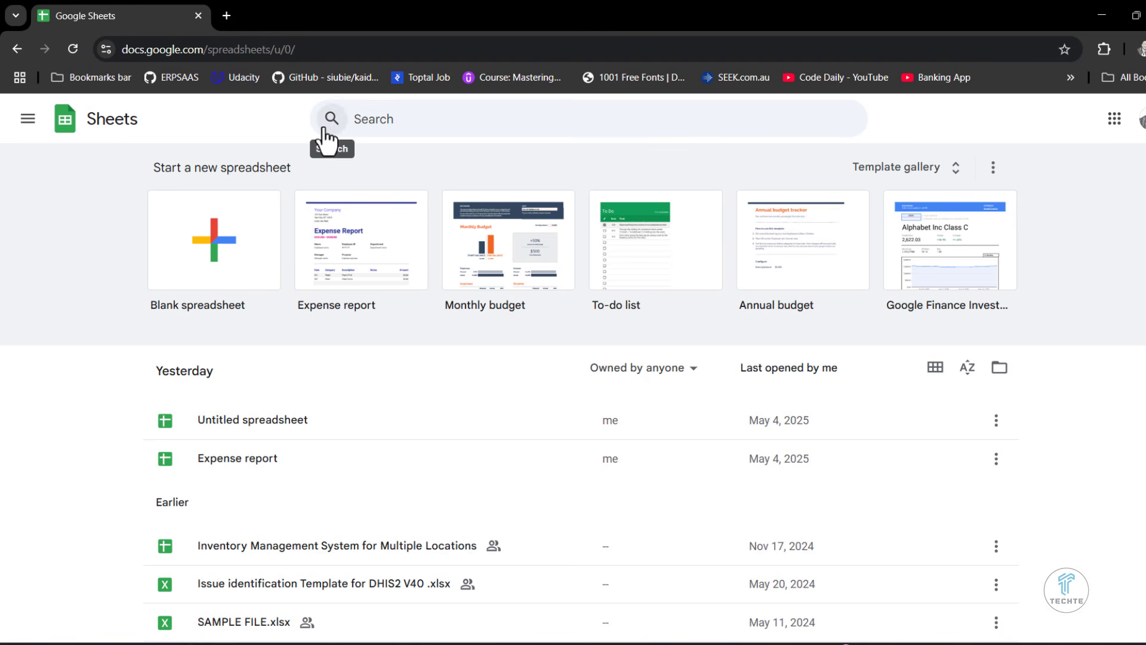
{"action": "left_click", "coordinate": [230, 15]}
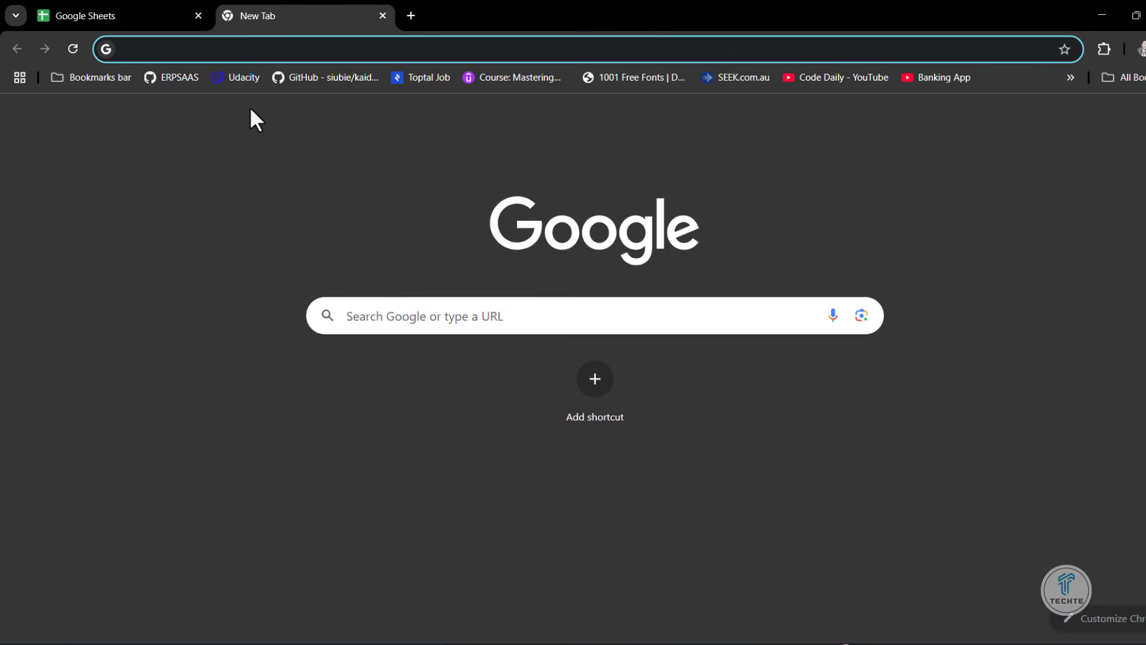
{"action": "left_click", "coordinate": [382, 15]}
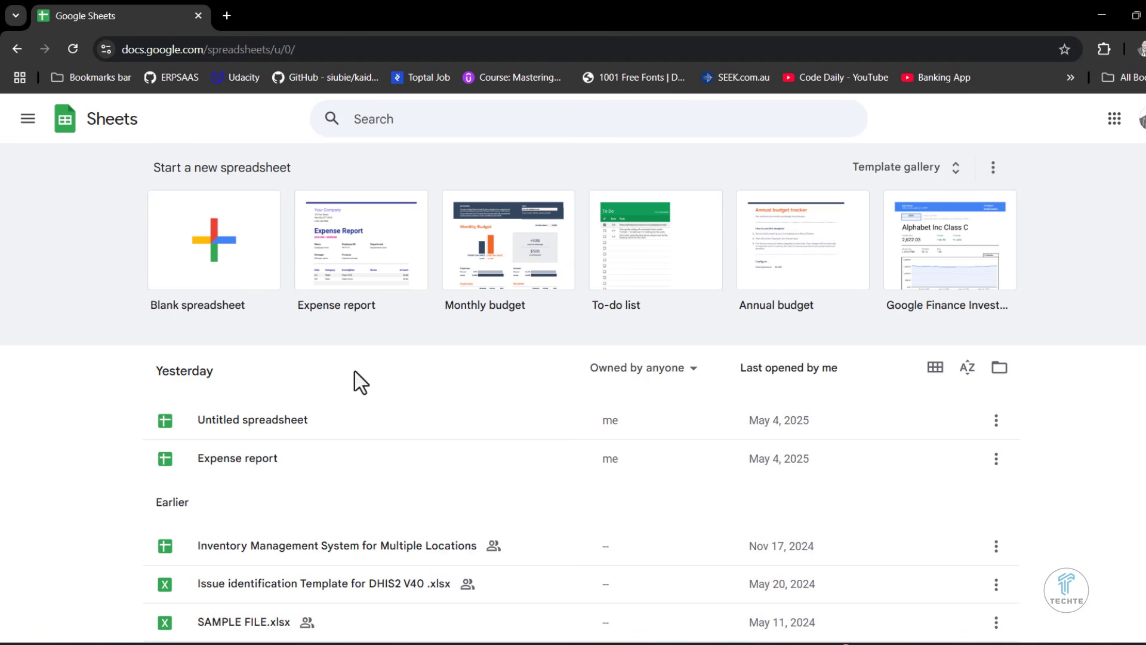
{"action": "left_click", "coordinate": [901, 177]}
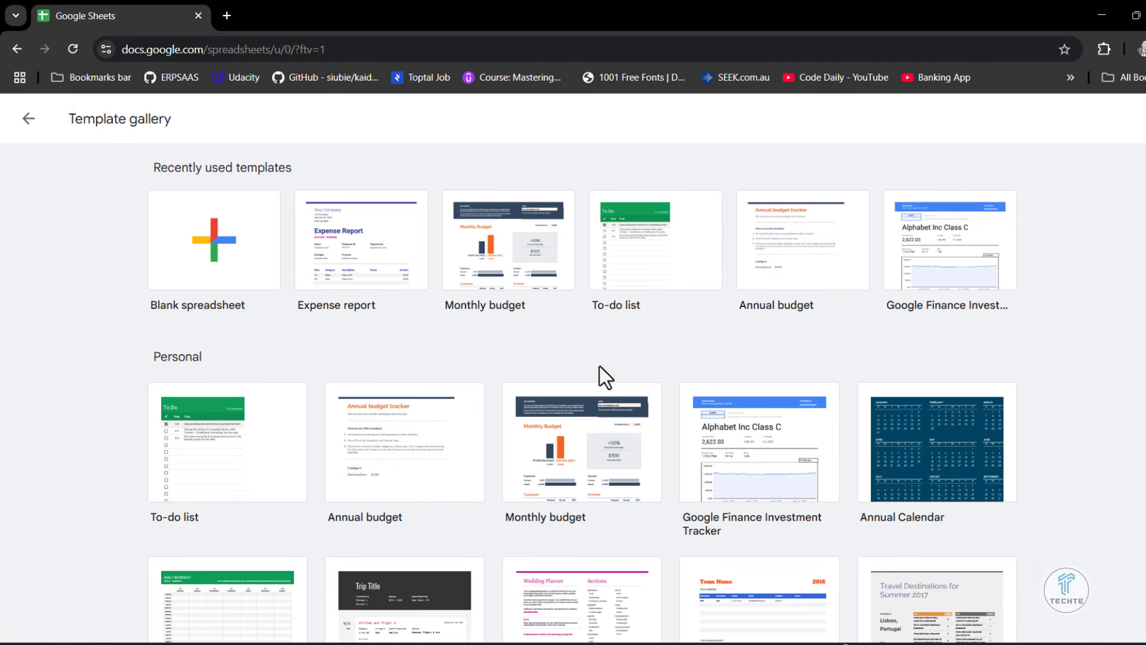
- Look through the template gallery's Personal, Work, Project management and Education templates
{"action": "scroll", "coordinate": [590, 379], "scroll_direction": "down", "scroll_amount": 3}
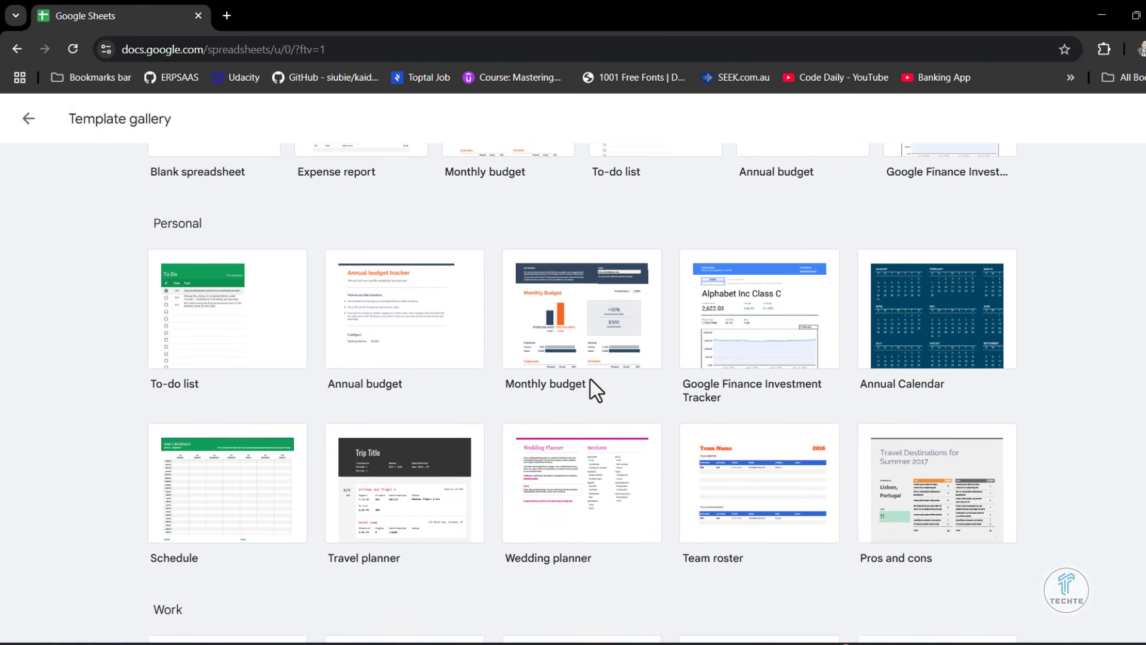
{"action": "scroll", "coordinate": [590, 378], "scroll_direction": "down", "scroll_amount": 6}
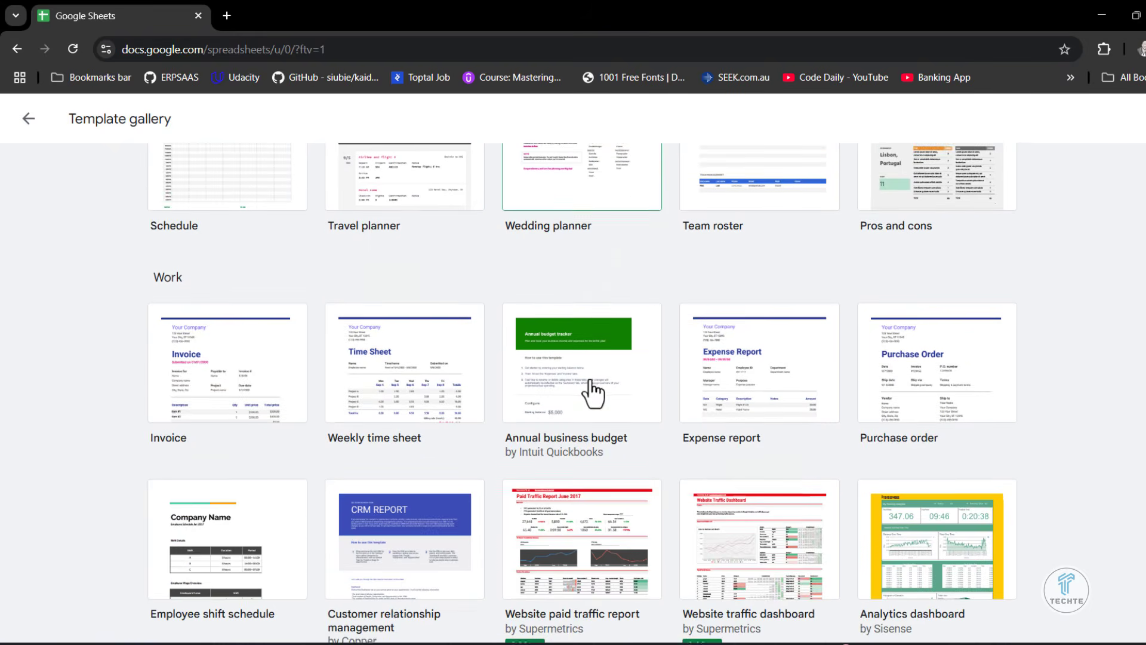
{"action": "scroll", "coordinate": [593, 394], "scroll_direction": "down", "scroll_amount": 1}
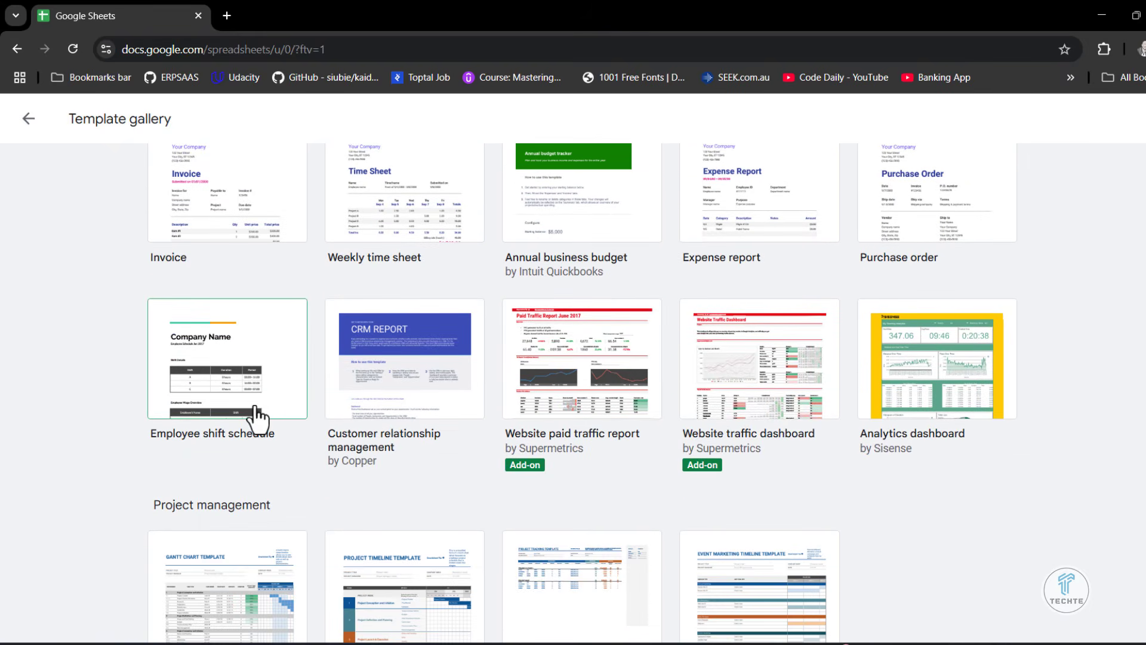
{"action": "scroll", "coordinate": [266, 447], "scroll_direction": "down", "scroll_amount": 4}
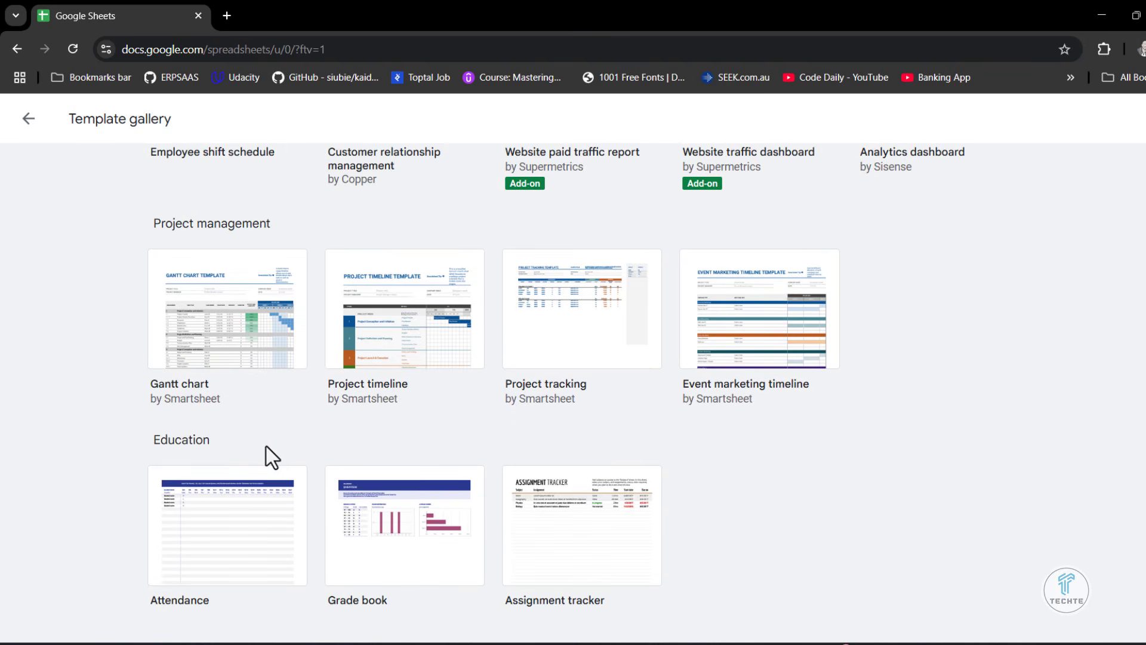
{"action": "scroll", "coordinate": [266, 446], "scroll_direction": "up", "scroll_amount": 3}
{"action": "scroll", "coordinate": [266, 446], "scroll_direction": "up", "scroll_amount": 2}
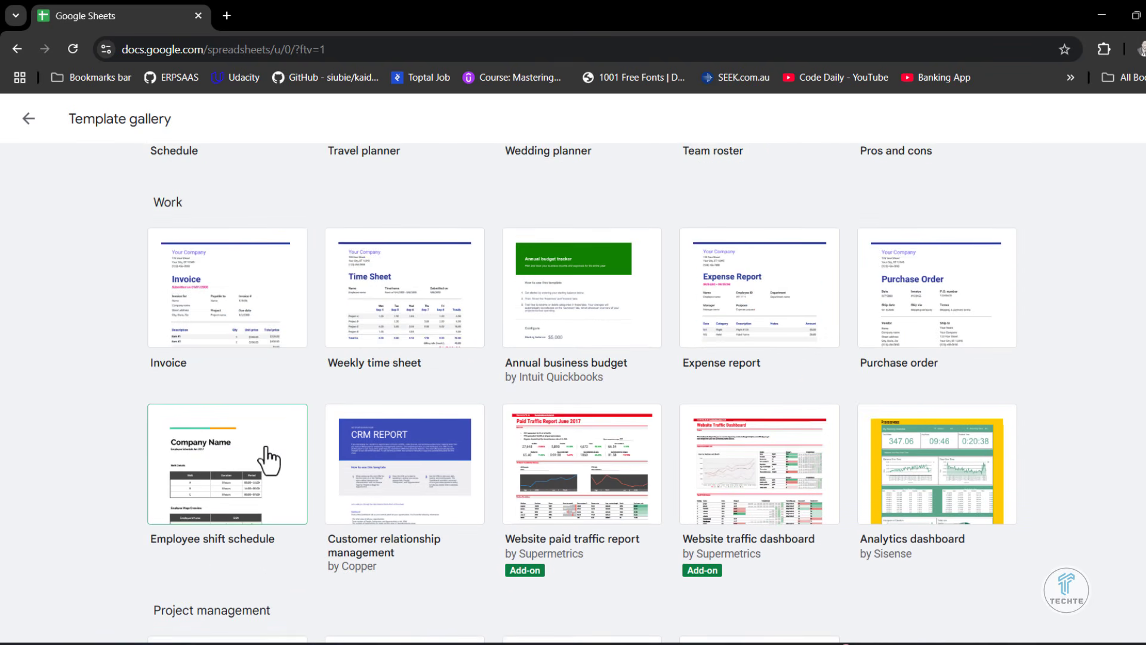
{"action": "scroll", "coordinate": [266, 446], "scroll_direction": "up", "scroll_amount": 10}
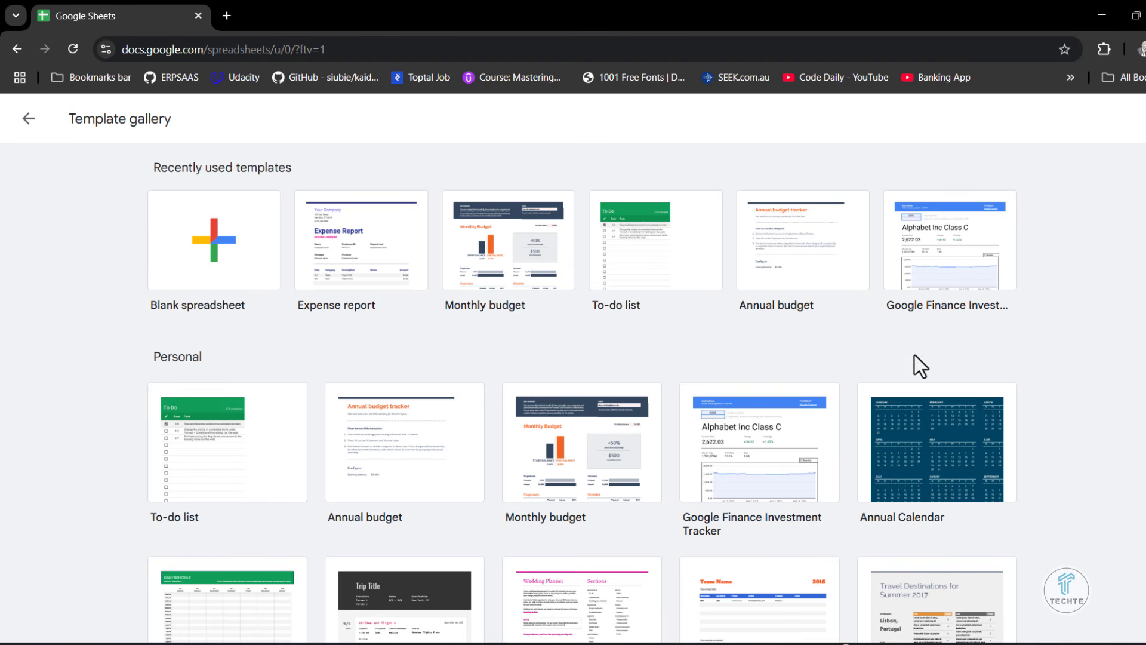
{"action": "scroll", "coordinate": [665, 518], "scroll_direction": "down", "scroll_amount": 2}
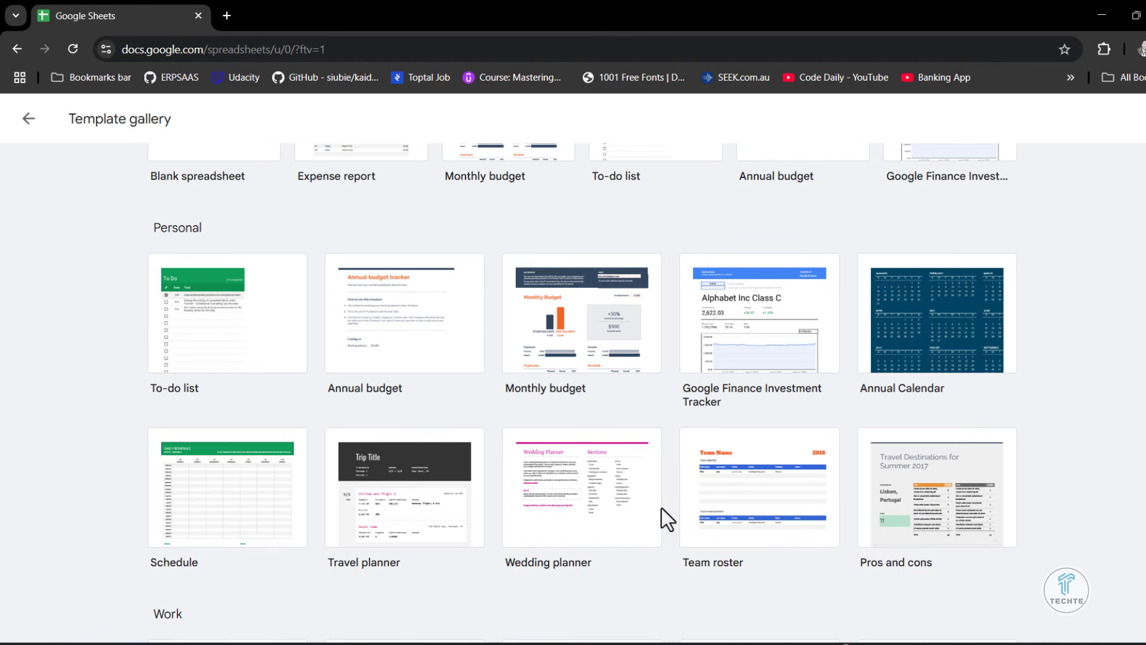
{"action": "scroll", "coordinate": [661, 507], "scroll_direction": "down", "scroll_amount": 3}
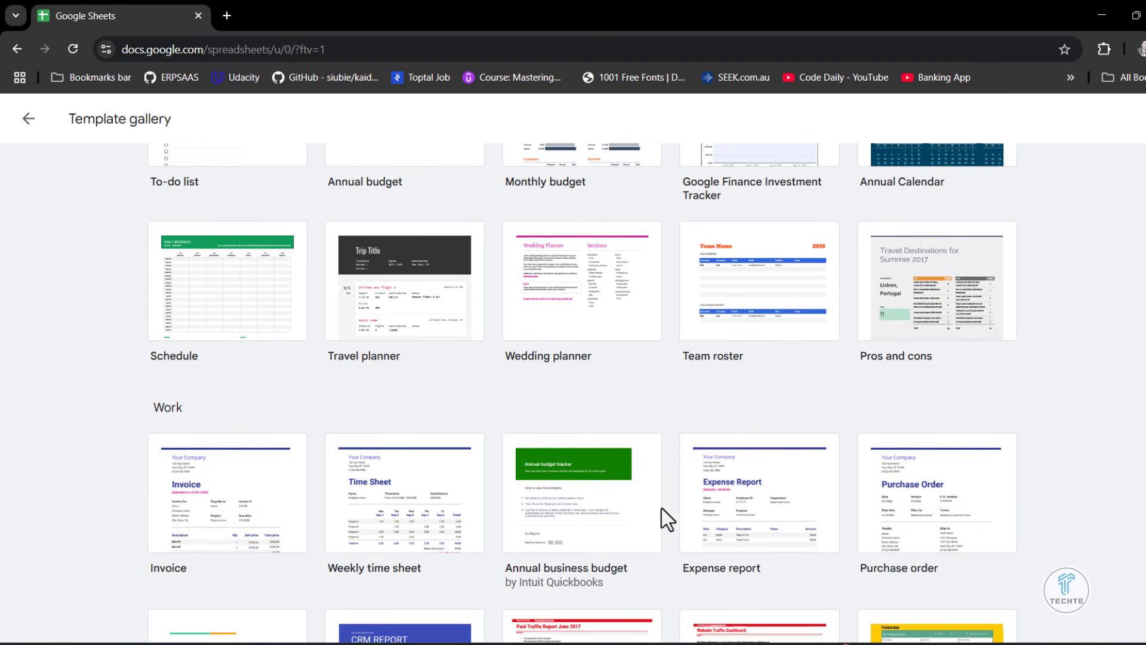
{"action": "scroll", "coordinate": [661, 508], "scroll_direction": "down", "scroll_amount": 4}
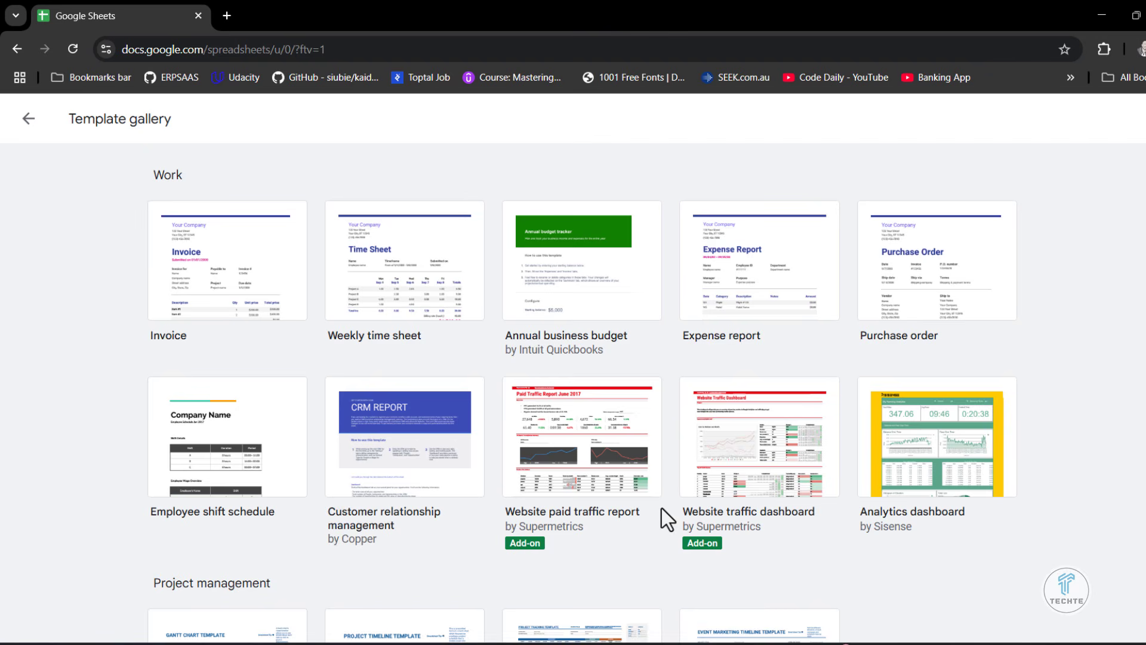
{"action": "scroll", "coordinate": [662, 507], "scroll_direction": "up", "scroll_amount": 2}
{"action": "scroll", "coordinate": [567, 480], "scroll_direction": "up", "scroll_amount": 1}
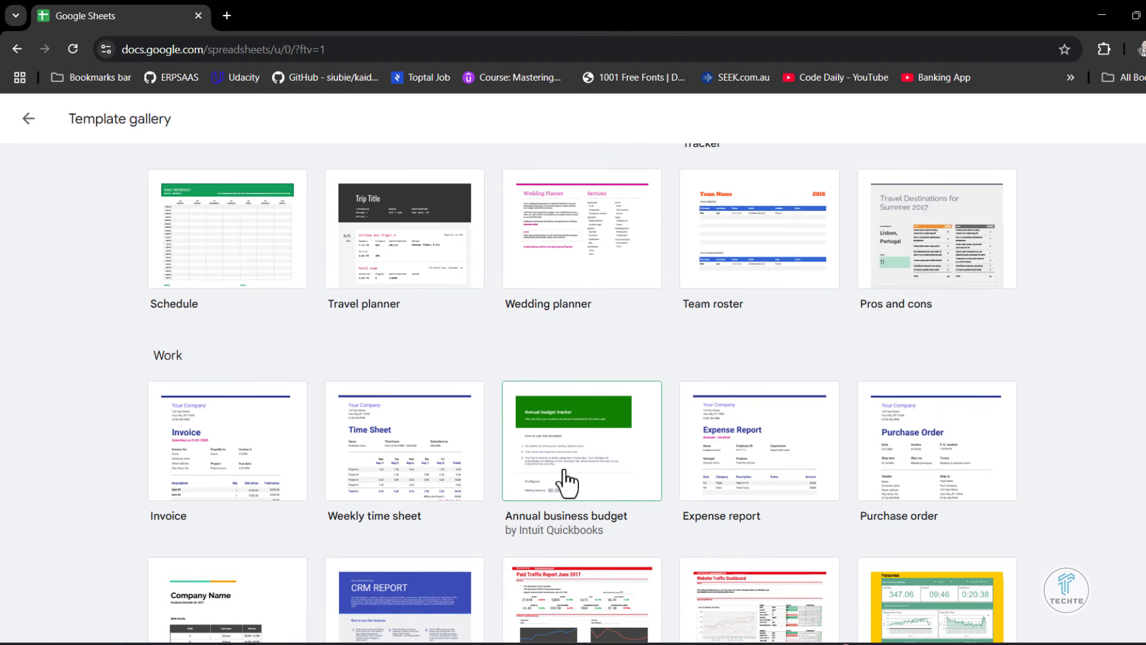
{"action": "scroll", "coordinate": [565, 479], "scroll_direction": "up", "scroll_amount": 6}
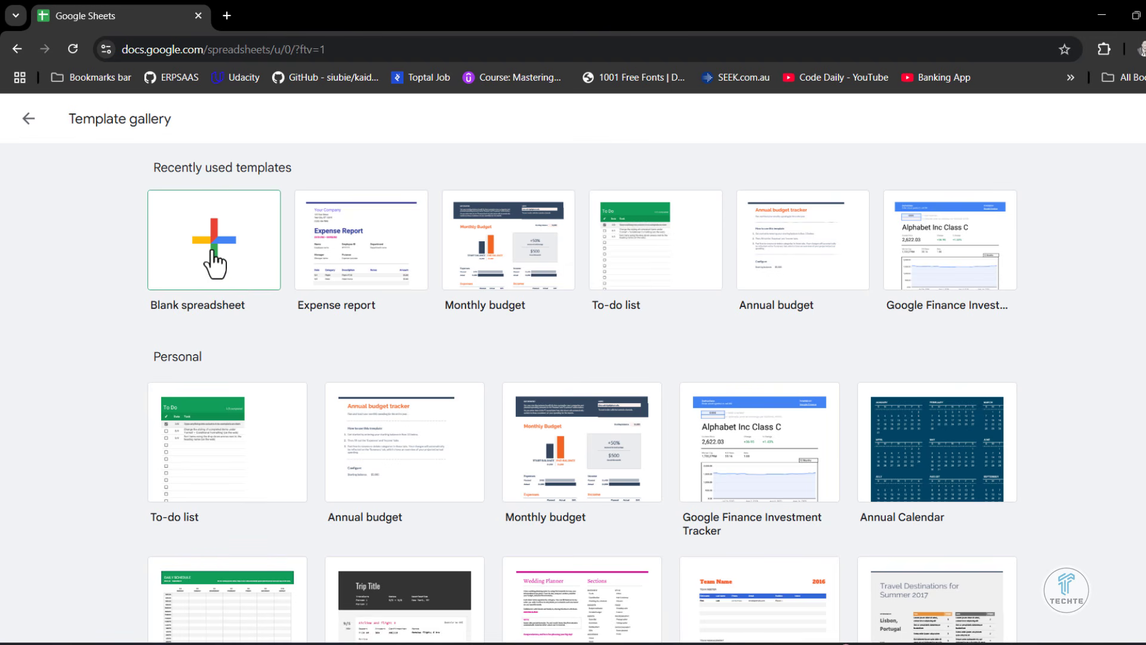
- Create a blank spreadsheet from the template gallery and minimize the Excel window to return to the new sheet in Chrome
{"action": "left_click", "coordinate": [214, 263]}
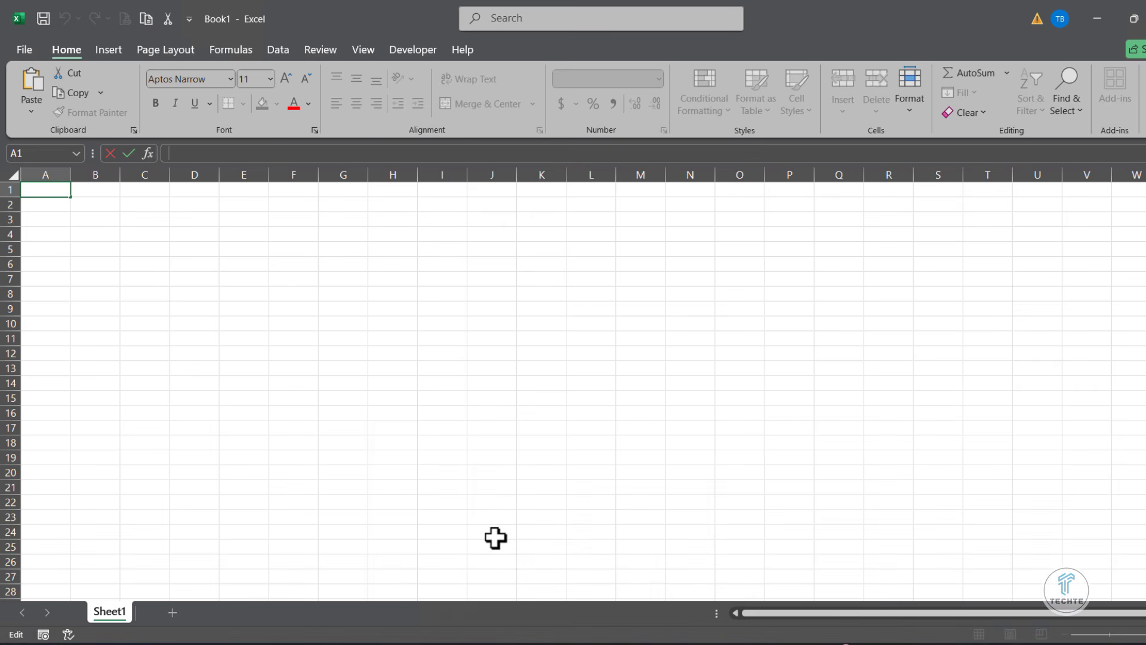
{"action": "left_click", "coordinate": [1096, 18]}
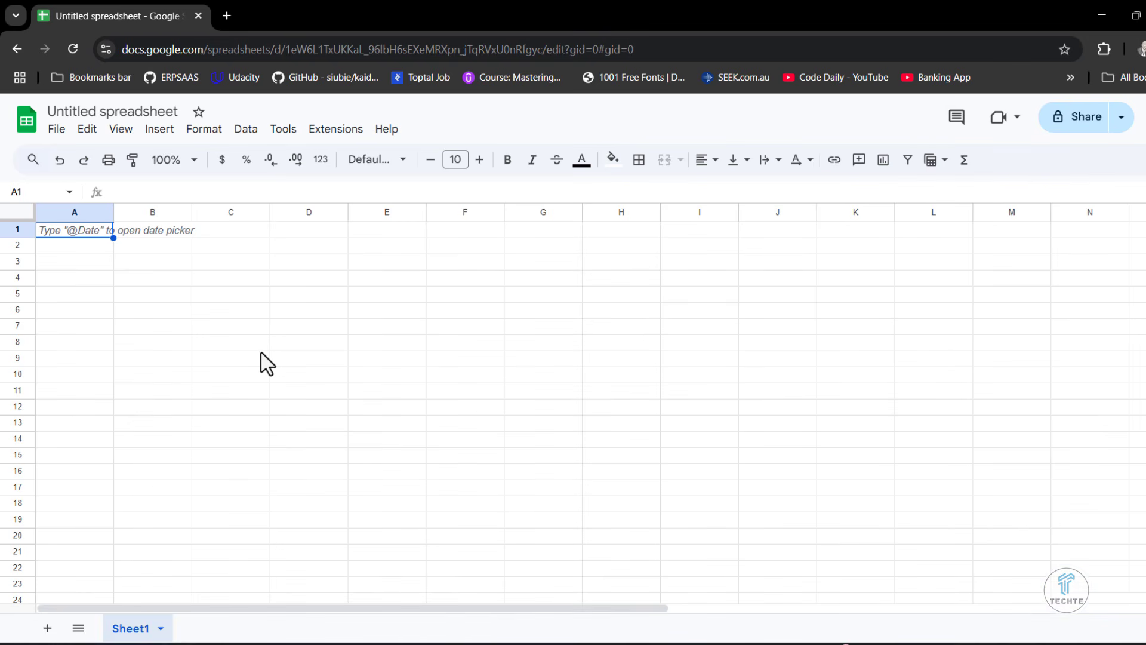
{"action": "scroll", "coordinate": [262, 354], "scroll_direction": "down", "scroll_amount": 1}
{"action": "scroll", "coordinate": [262, 352], "scroll_direction": "up", "scroll_amount": 1}
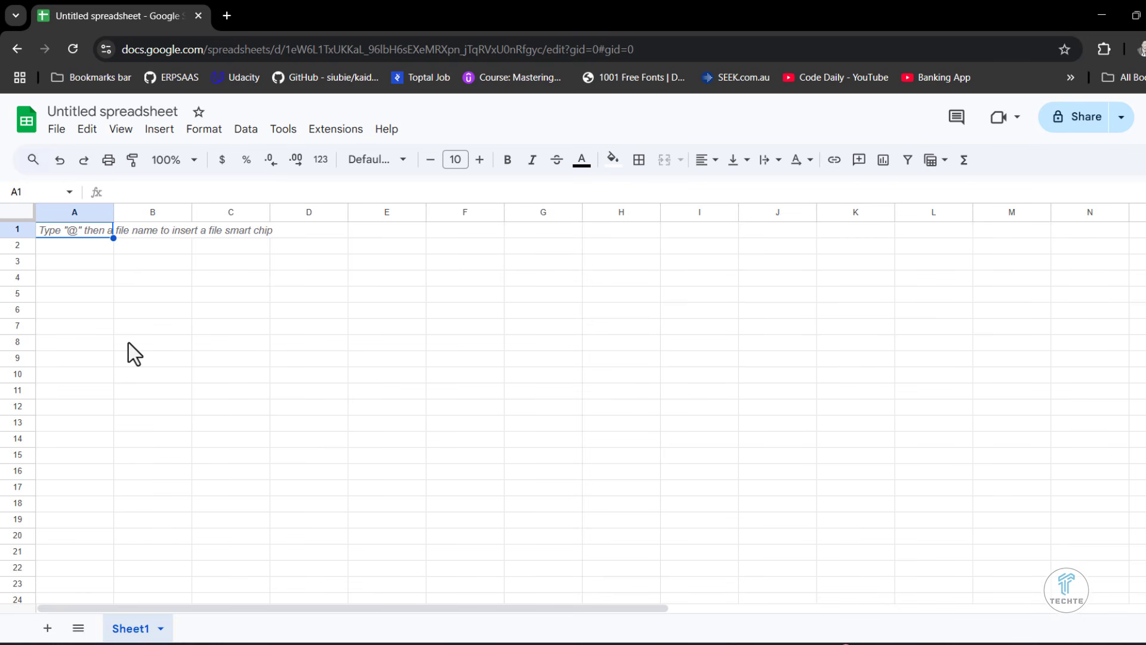
- Enter the text "Name" in cell A1 and reselect that cell
{"action": "left_click", "coordinate": [22, 233]}
{"action": "left_click", "coordinate": [89, 261]}
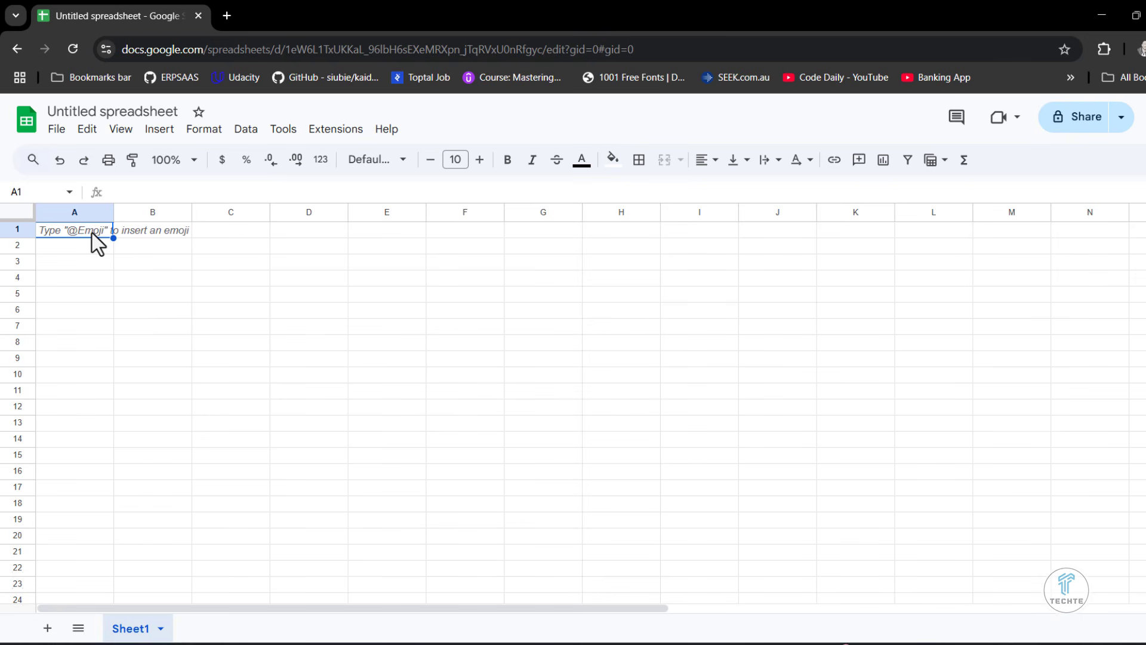
{"action": "type", "text": "Name"}
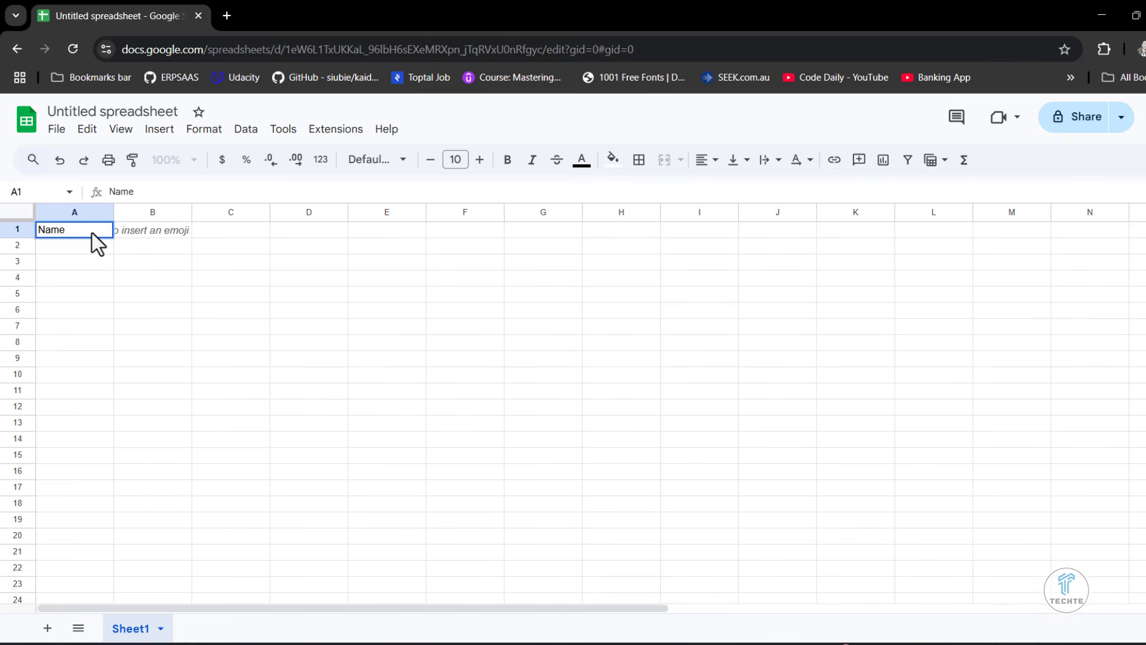
{"action": "left_click", "coordinate": [109, 273]}
{"action": "left_click", "coordinate": [70, 230]}
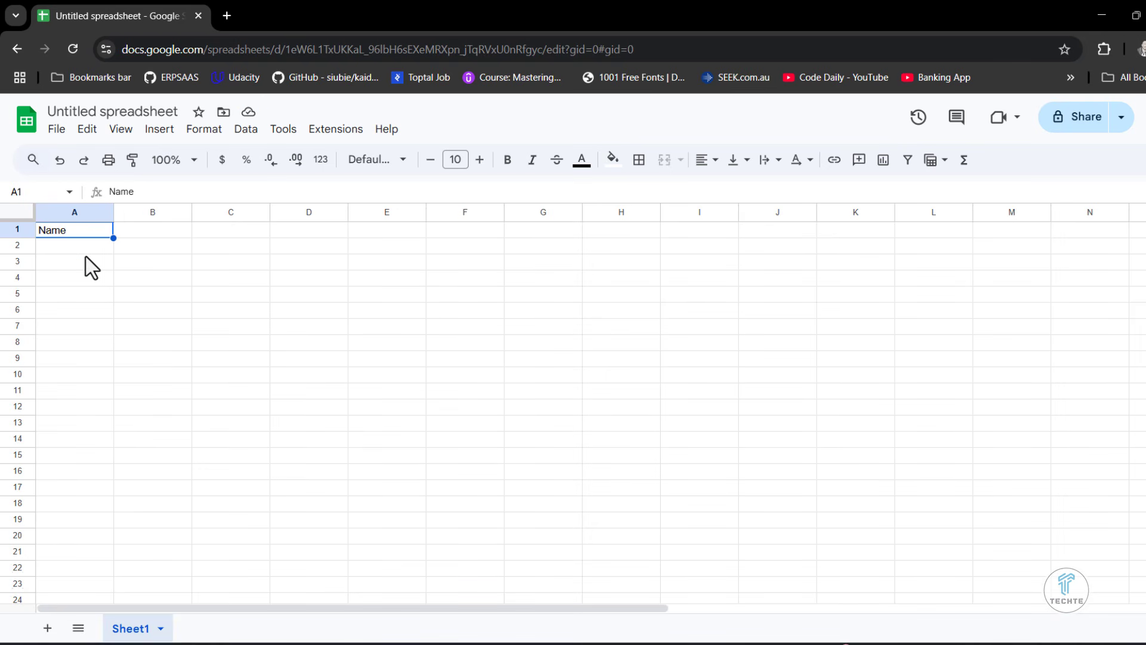
- Inspect cell A1's reference in the Name Box and its content in the formula bar
{"action": "left_click", "coordinate": [27, 191]}
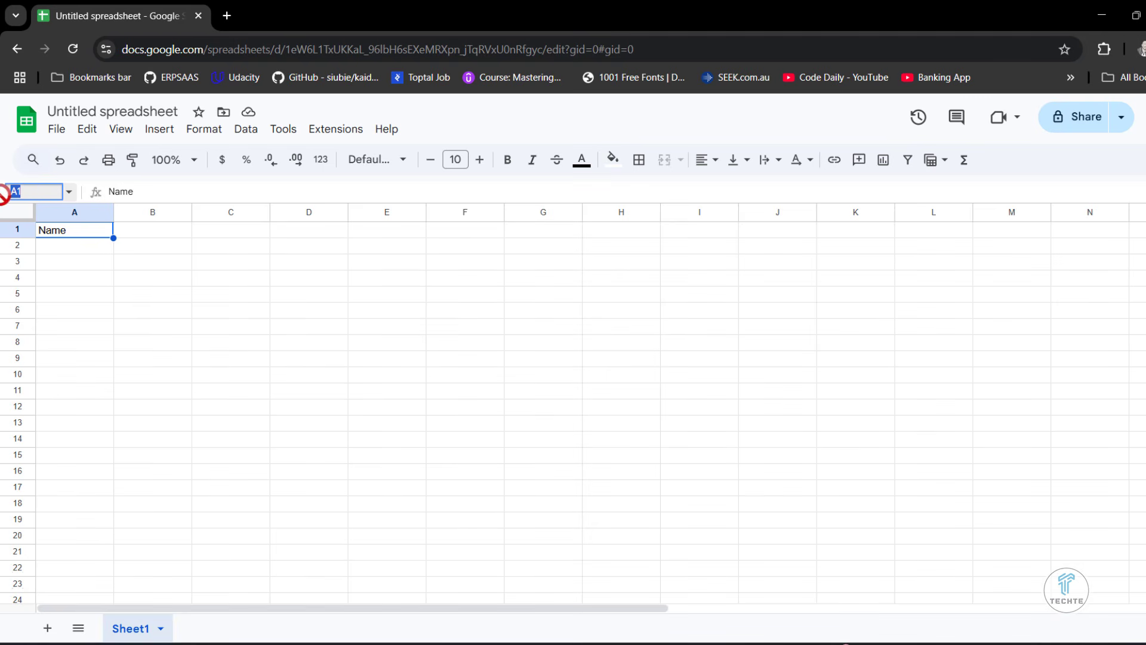
{"action": "left_click", "coordinate": [126, 192]}
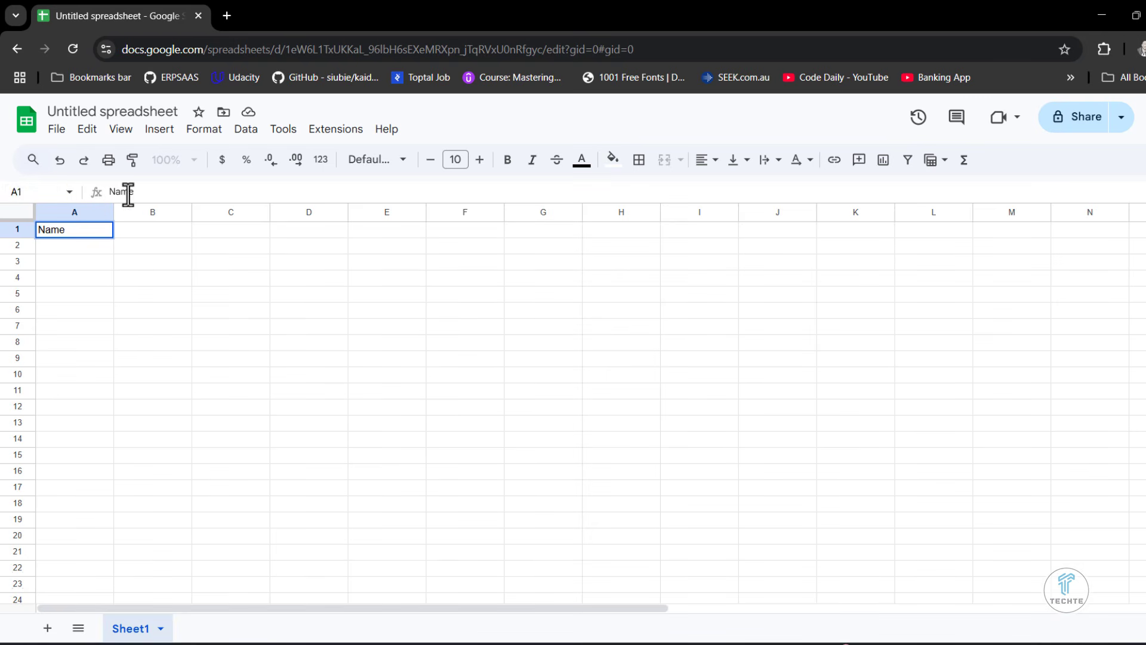
{"action": "key", "text": "ctrl+a"}
- Demonstrate selecting several ranges of empty cells, including G5:K11, and finish with cell C16 selected
{"action": "left_click", "coordinate": [107, 326]}
{"action": "left_click_drag", "start_coordinate": [314, 293], "coordinate": [468, 411]}
{"action": "left_click", "coordinate": [561, 296]}
{"action": "left_click_drag", "start_coordinate": [555, 294], "coordinate": [883, 391]}
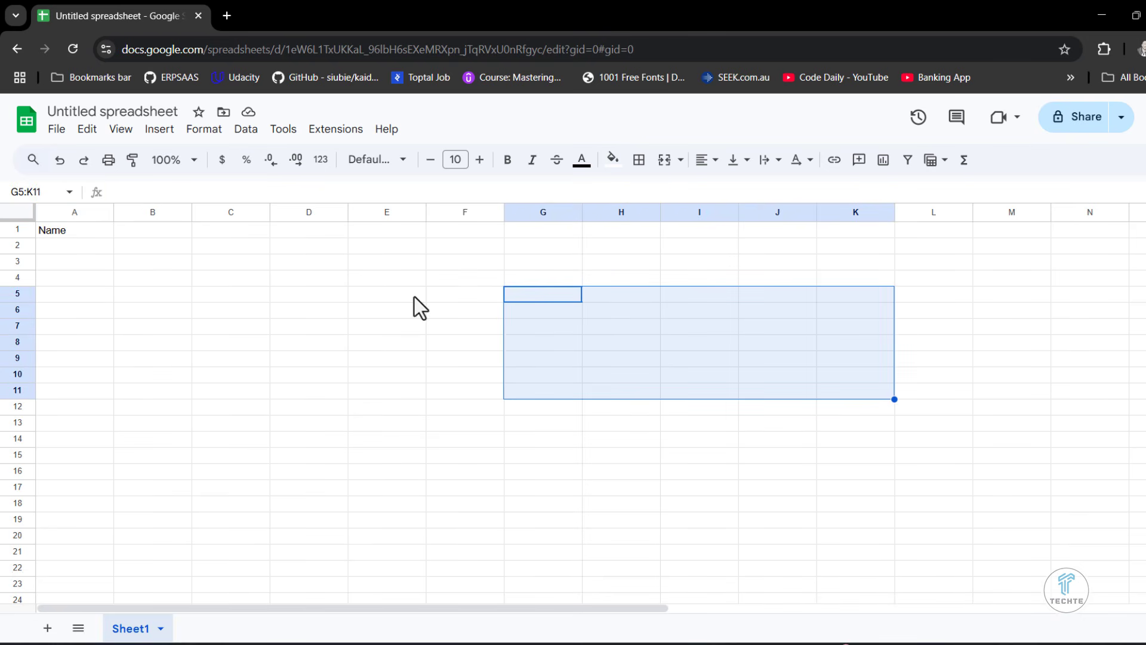
{"action": "left_click_drag", "start_coordinate": [56, 263], "coordinate": [656, 475]}
{"action": "left_click_drag", "start_coordinate": [89, 246], "coordinate": [522, 445]}
{"action": "left_click", "coordinate": [225, 471]}
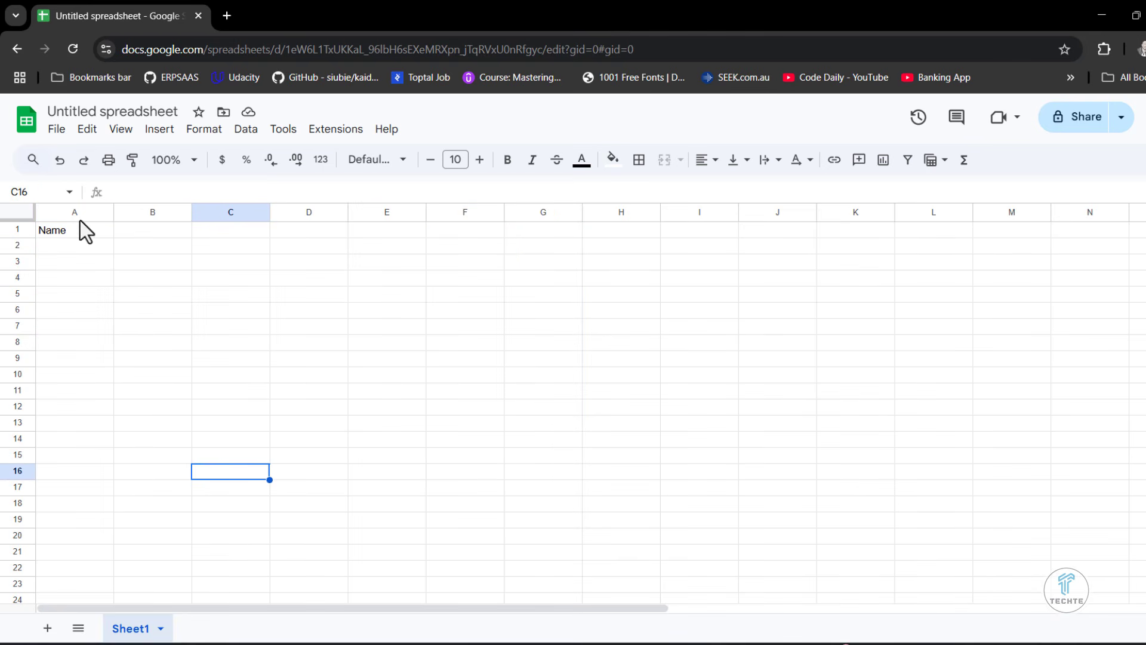
- Rename the spreadsheet as "Google Sheet Tutorial"
{"action": "left_click", "coordinate": [172, 112]}
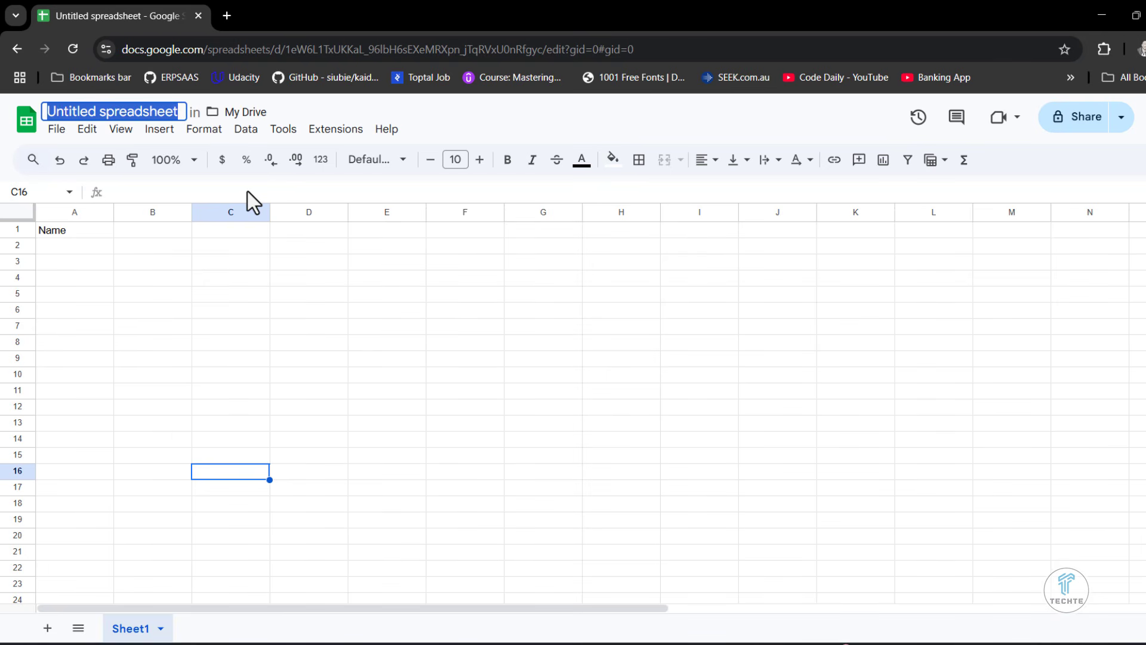
{"action": "type", "text": "Goo"}
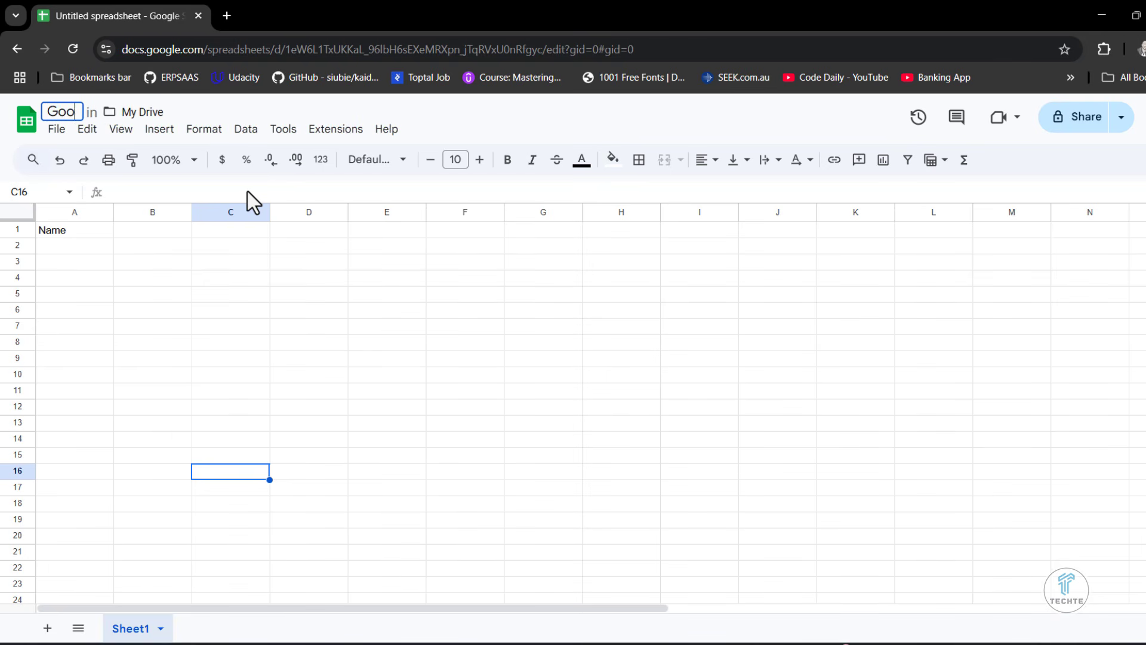
{"action": "type", "text": "gle Sheet Tutorial"}
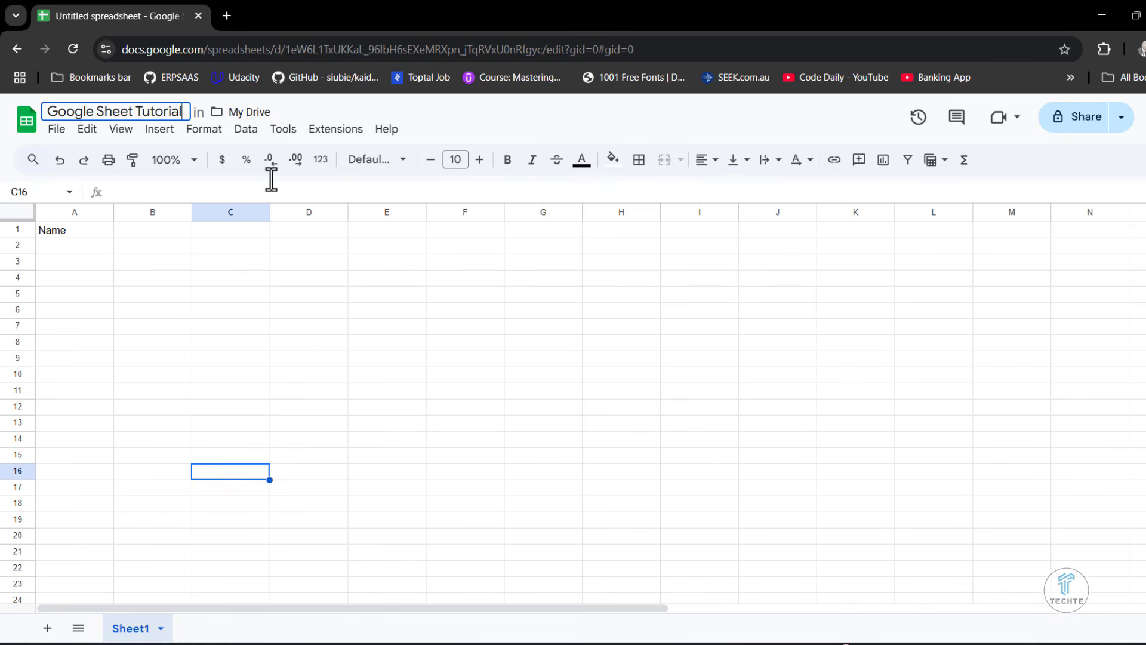
{"action": "key", "text": "Return"}
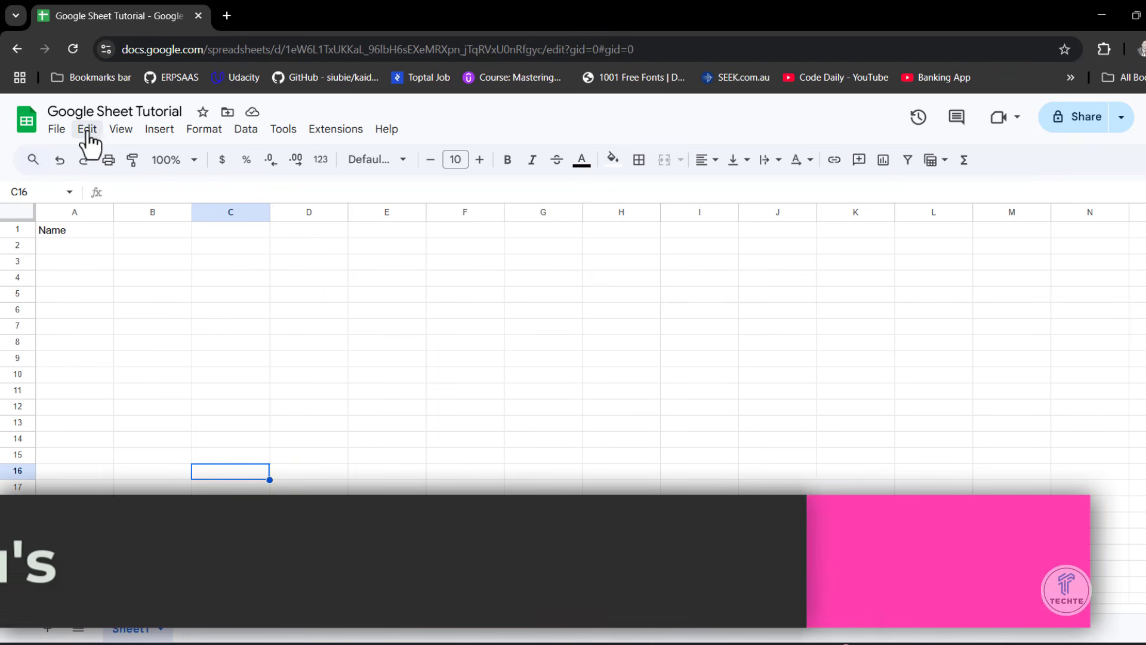
- Survey the File, Edit, View, Insert, Format, Data and Tools command lists of the spreadsheet
{"action": "left_click", "coordinate": [65, 132]}
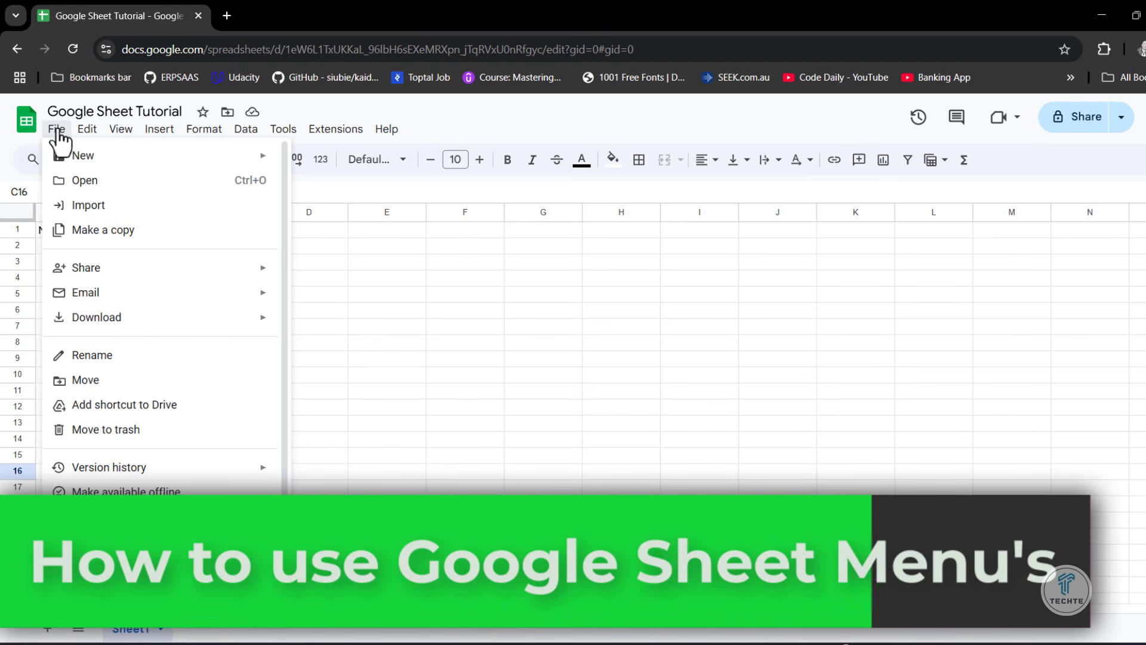
{"action": "mouse_move", "coordinate": [87, 136]}
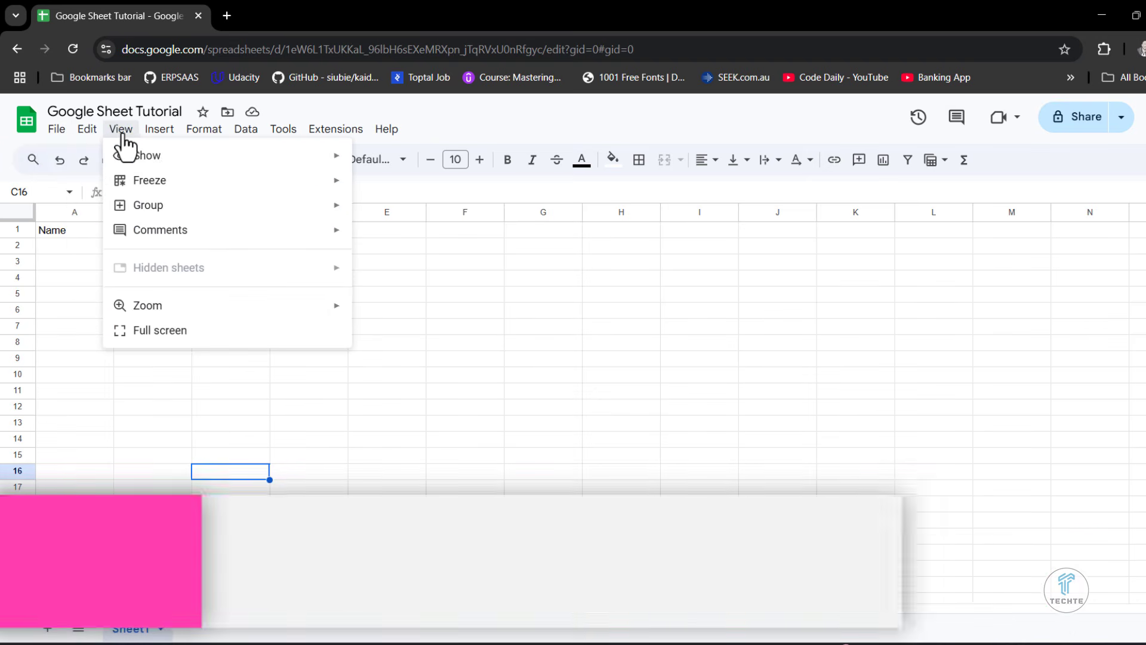
{"action": "mouse_move", "coordinate": [160, 144]}
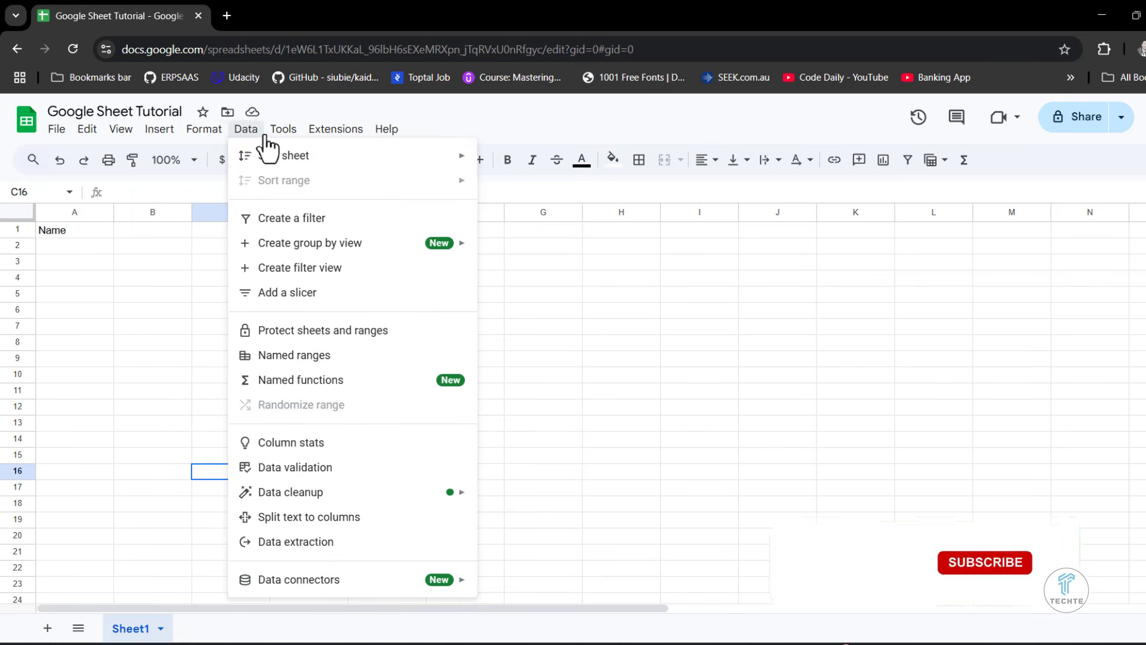
{"action": "mouse_move", "coordinate": [287, 143]}
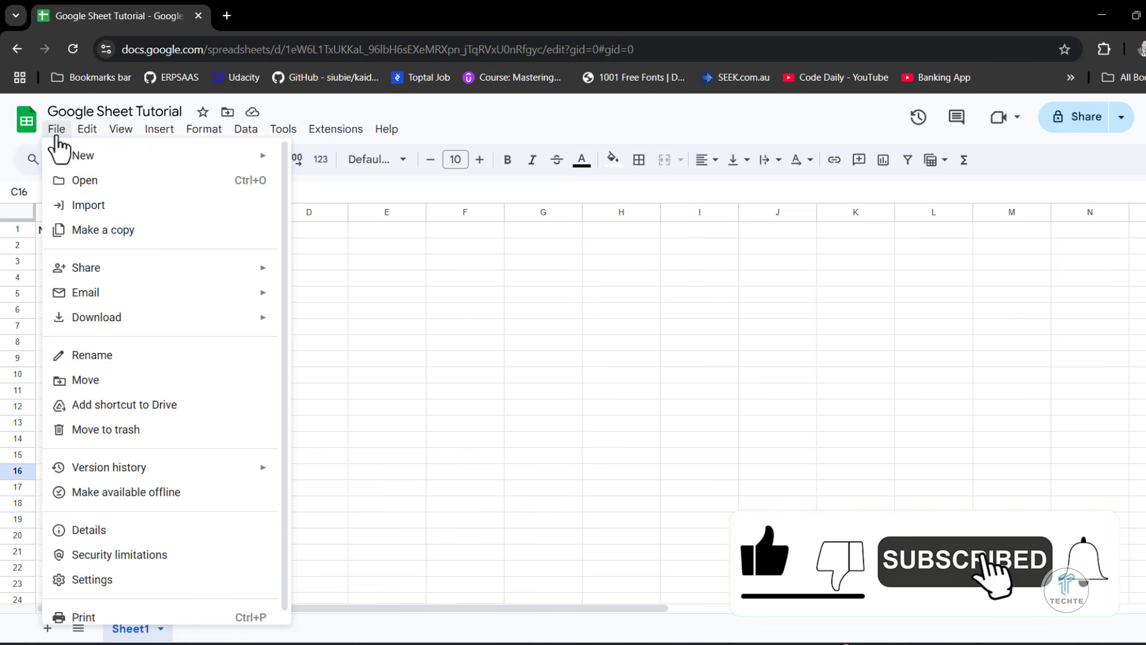
- Review the File commands, including Make a copy, the Share, Email and Download options, Settings and Print
{"action": "mouse_move", "coordinate": [72, 161]}
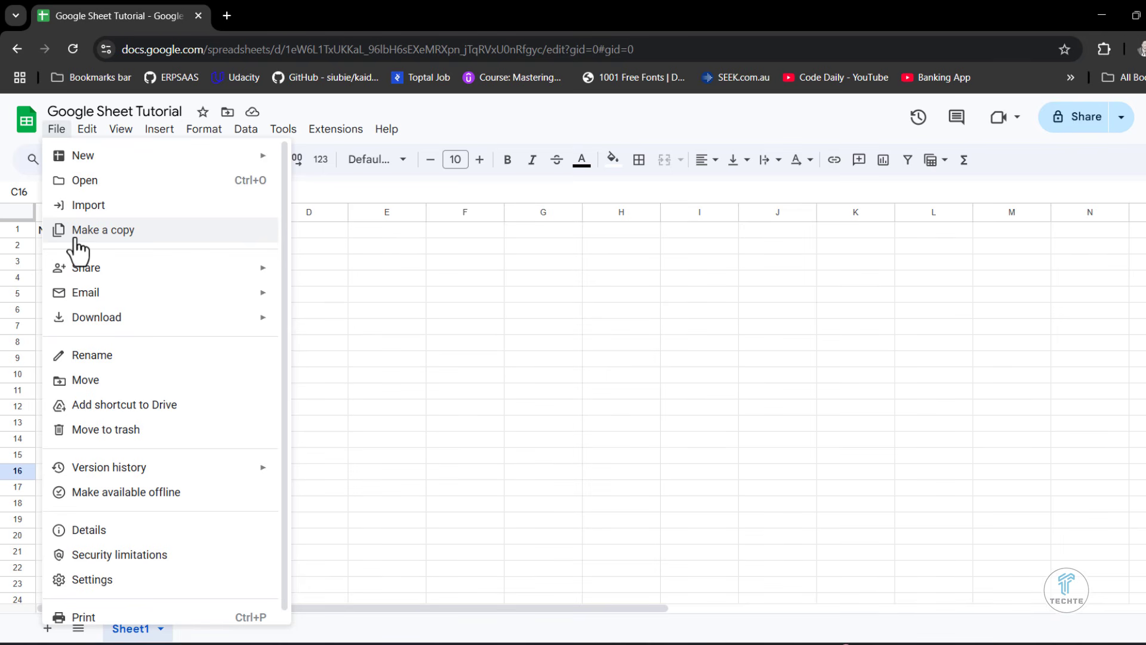
{"action": "mouse_move", "coordinate": [81, 271]}
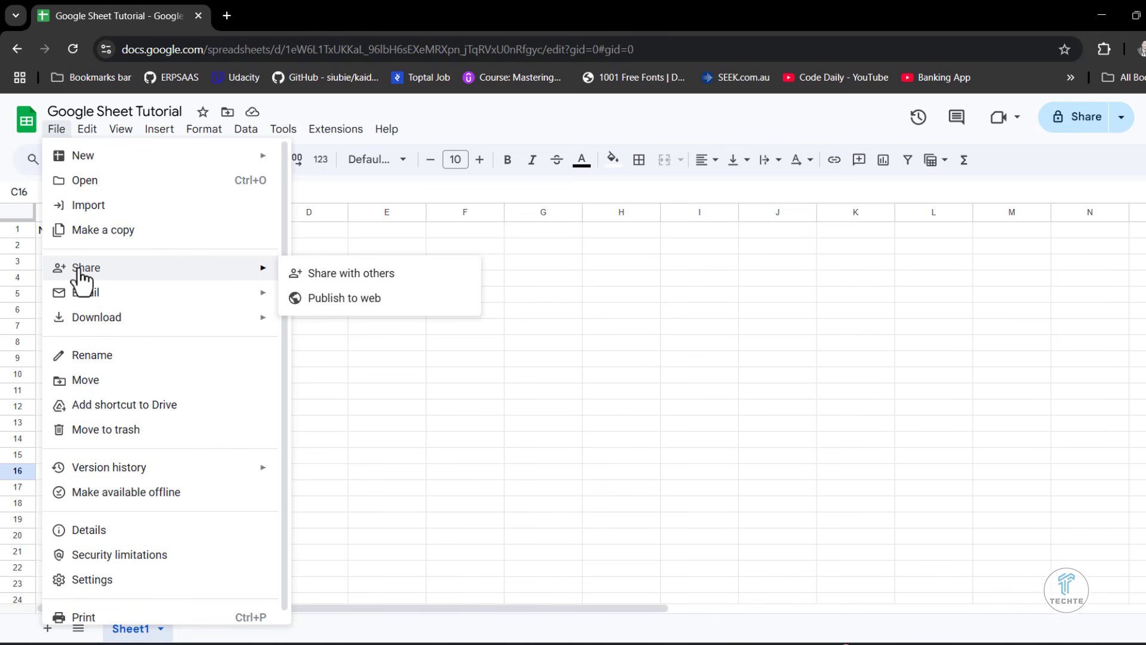
{"action": "mouse_move", "coordinate": [92, 304]}
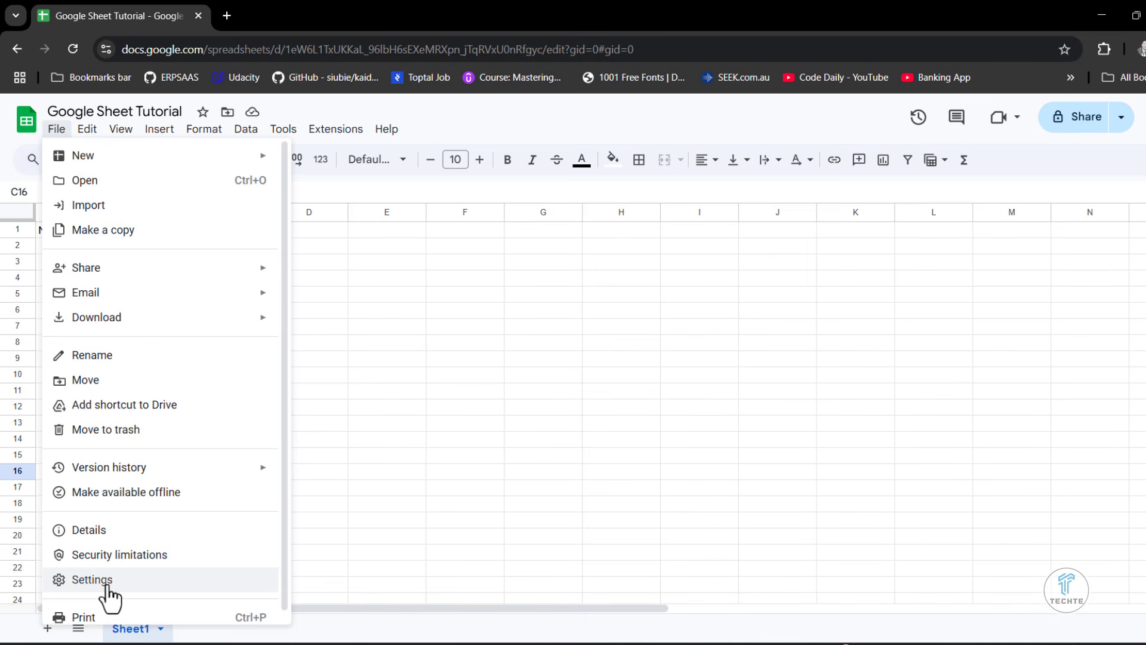
{"action": "scroll", "coordinate": [110, 597], "scroll_direction": "down", "scroll_amount": 1}
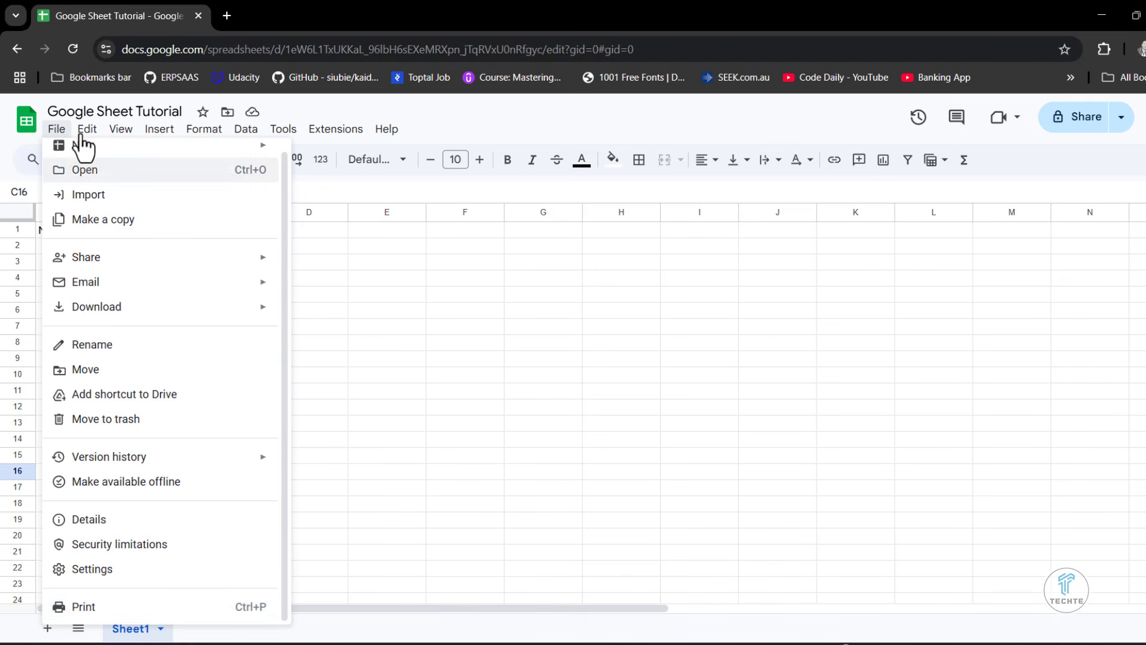
- Review the Edit commands and the View options for Show, Freeze, Group and Comments
{"action": "mouse_move", "coordinate": [87, 133]}
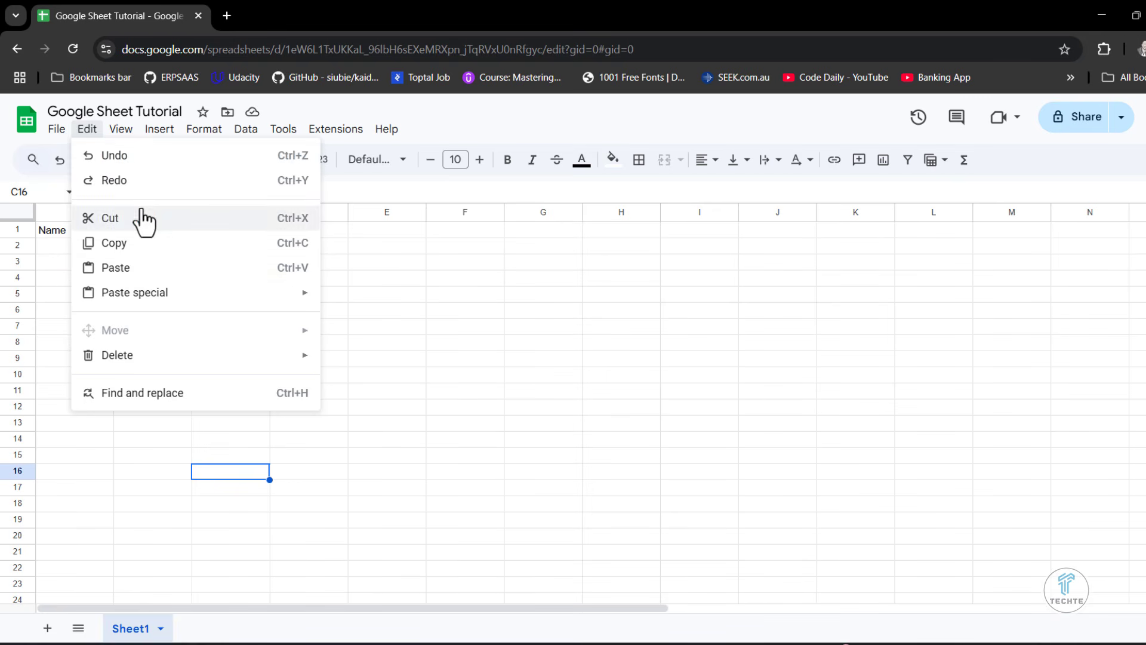
{"action": "mouse_move", "coordinate": [122, 128]}
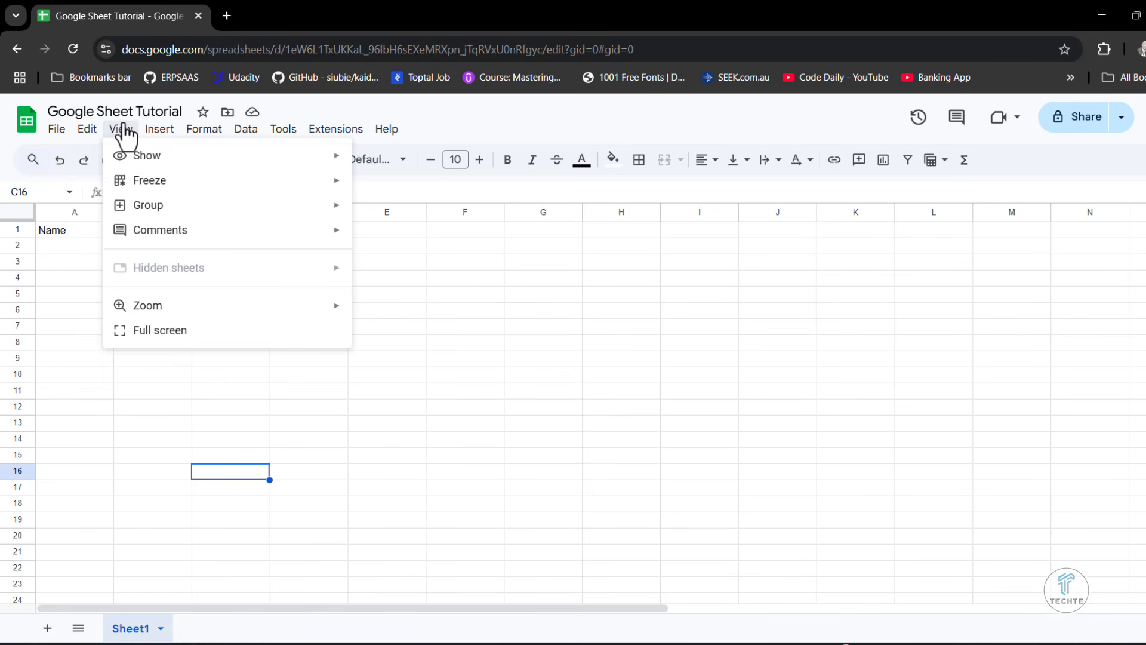
{"action": "mouse_move", "coordinate": [129, 169]}
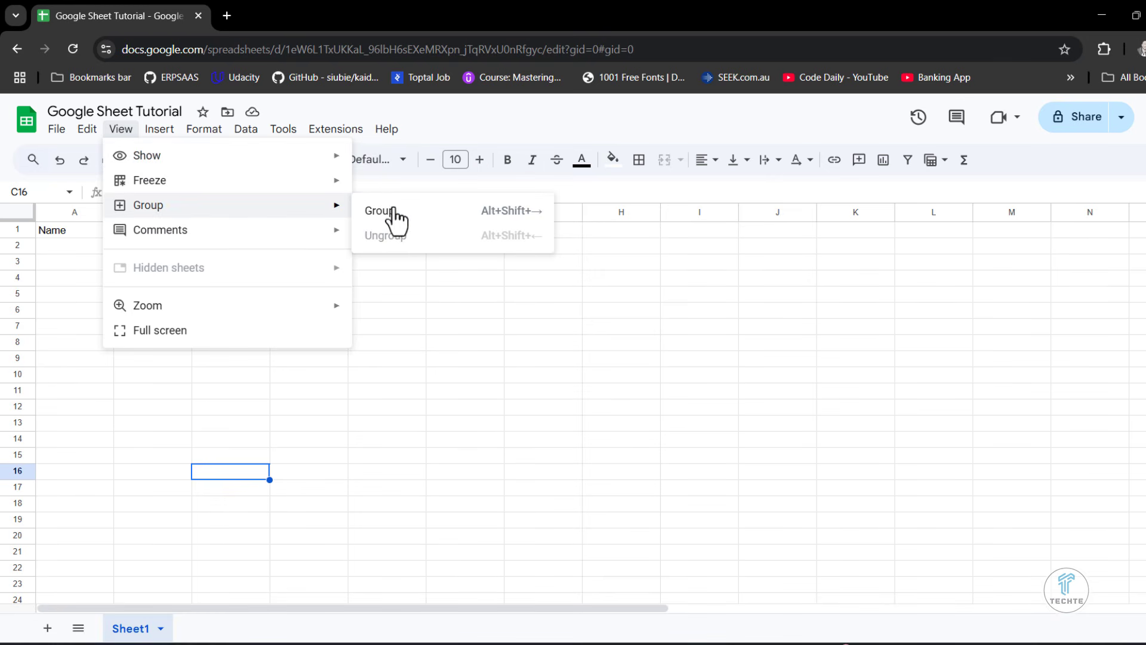
{"action": "mouse_move", "coordinate": [320, 159]}
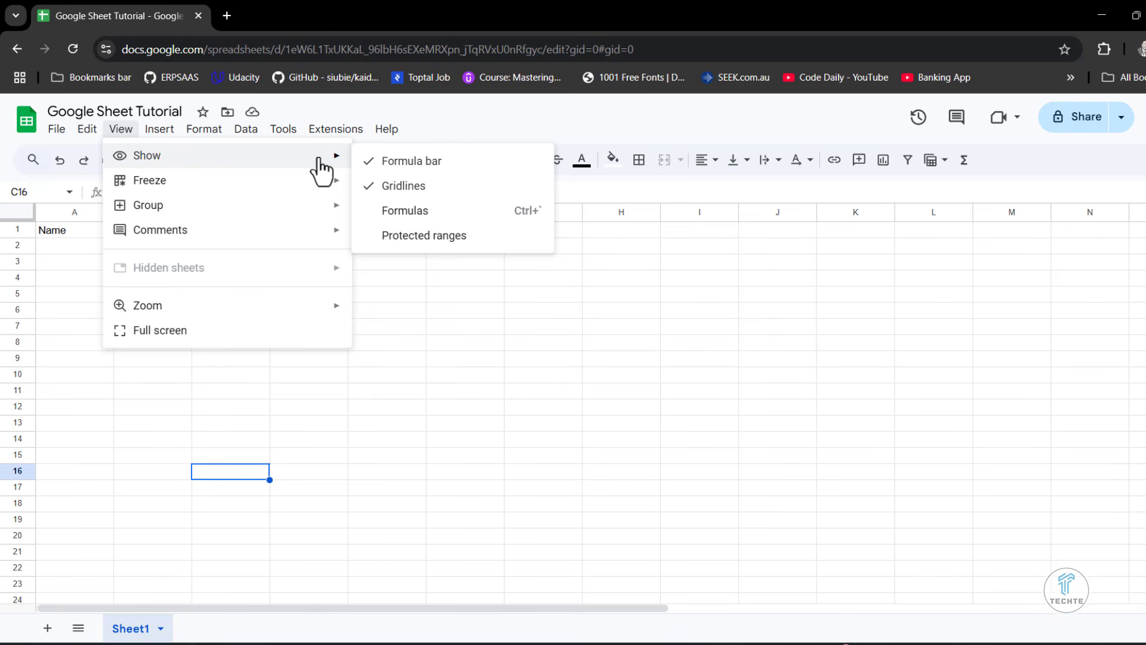
{"action": "mouse_move", "coordinate": [252, 190]}
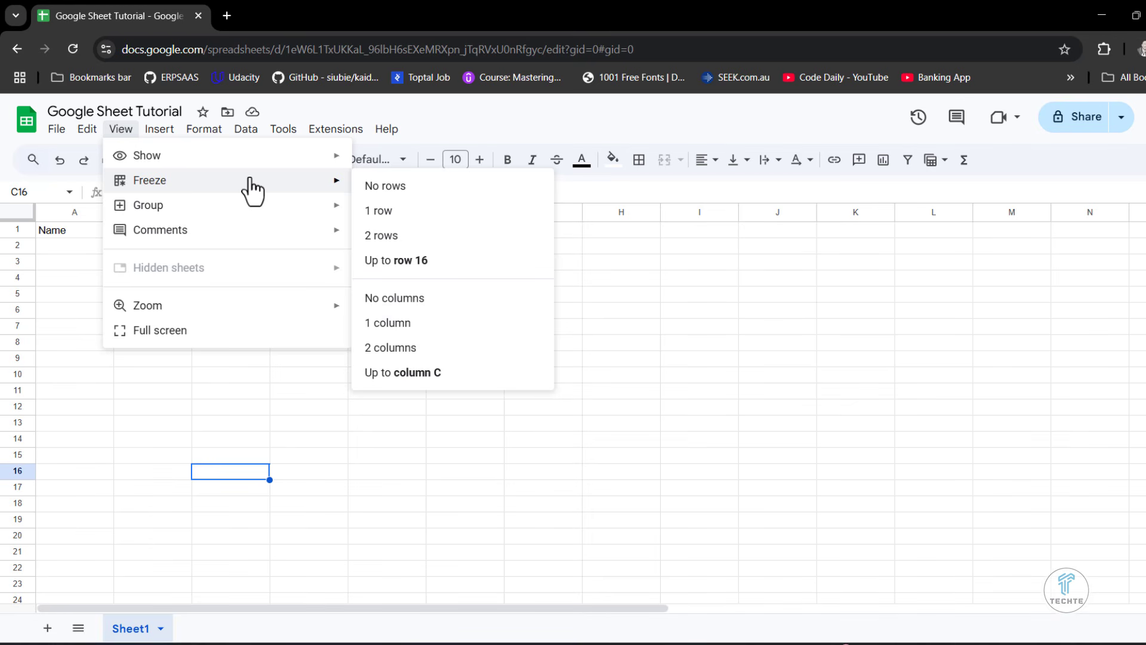
{"action": "mouse_move", "coordinate": [231, 210]}
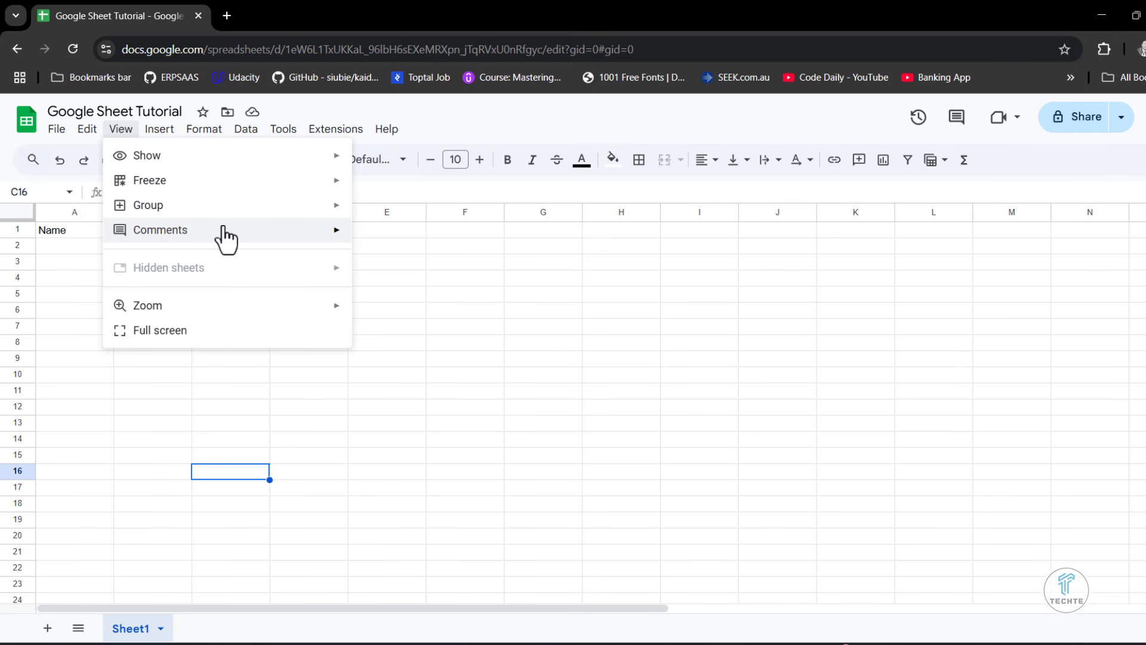
- Review the Insert commands and the Format options for numbers, text, alignment, wrapping and rotation
{"action": "mouse_move", "coordinate": [162, 136]}
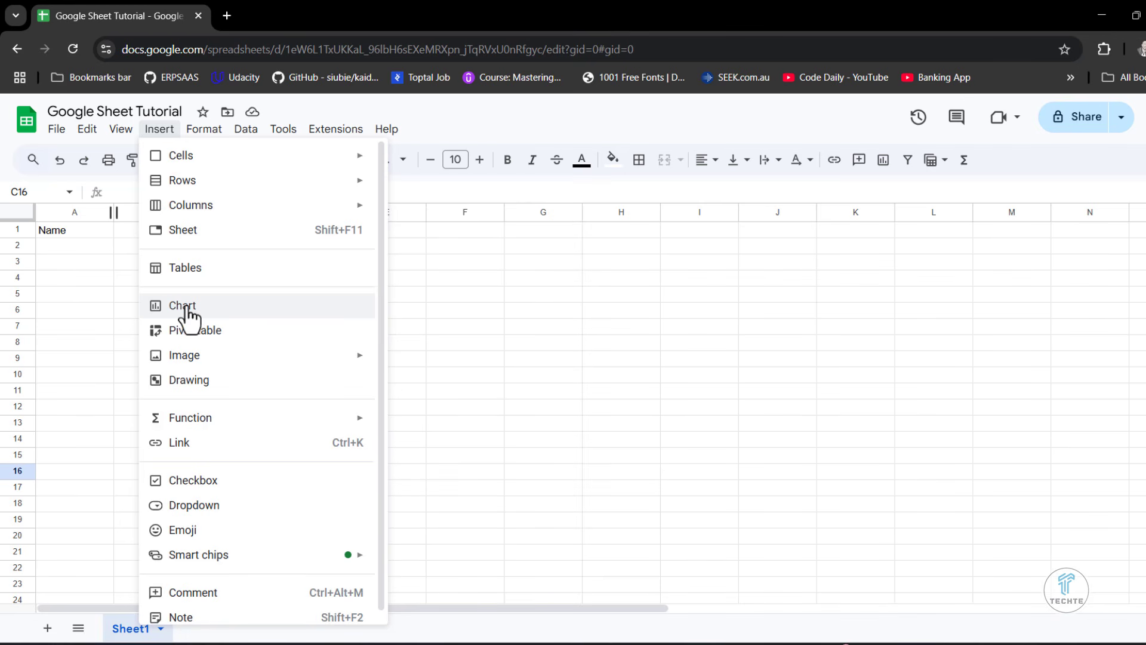
{"action": "mouse_move", "coordinate": [206, 132]}
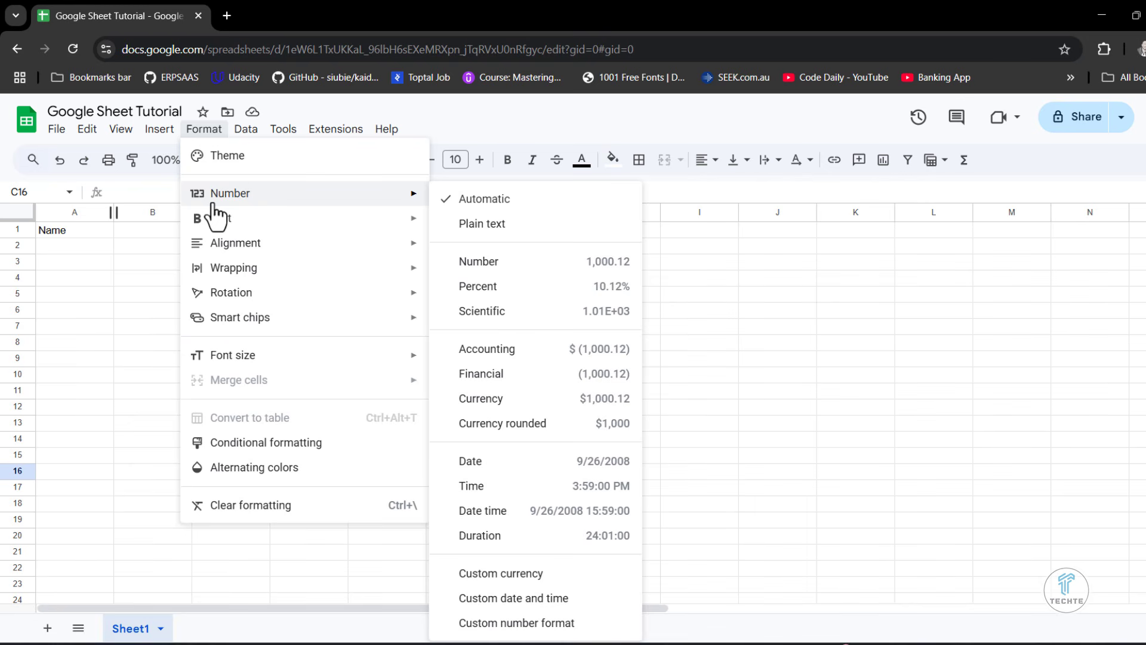
{"action": "mouse_move", "coordinate": [209, 228]}
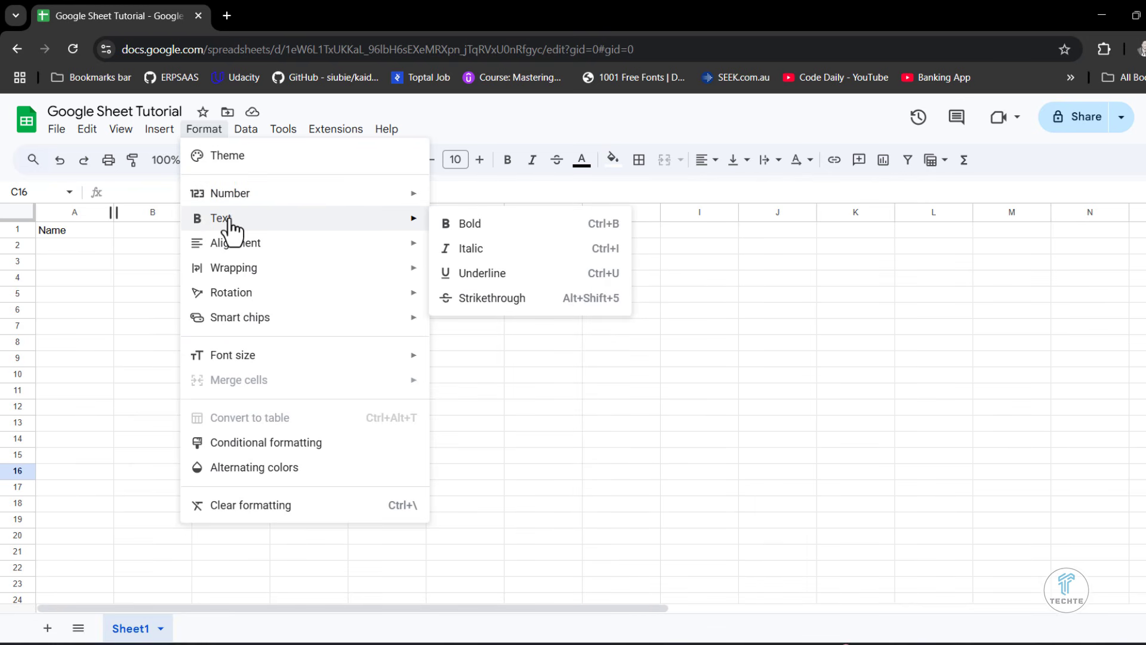
{"action": "mouse_move", "coordinate": [232, 251]}
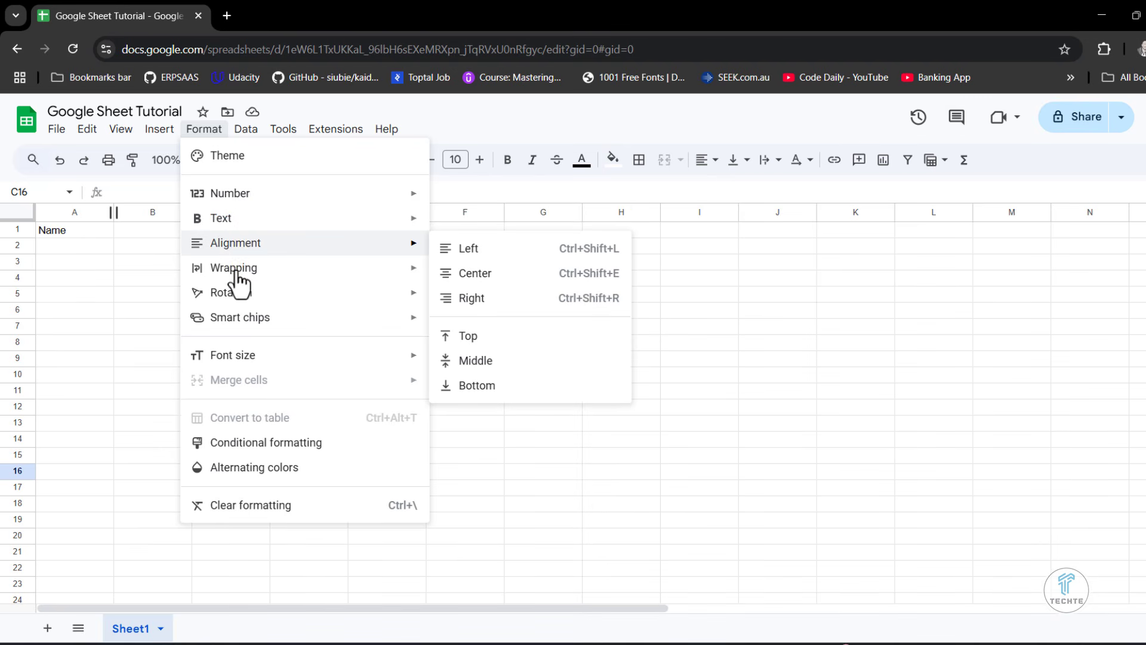
{"action": "mouse_move", "coordinate": [240, 322]}
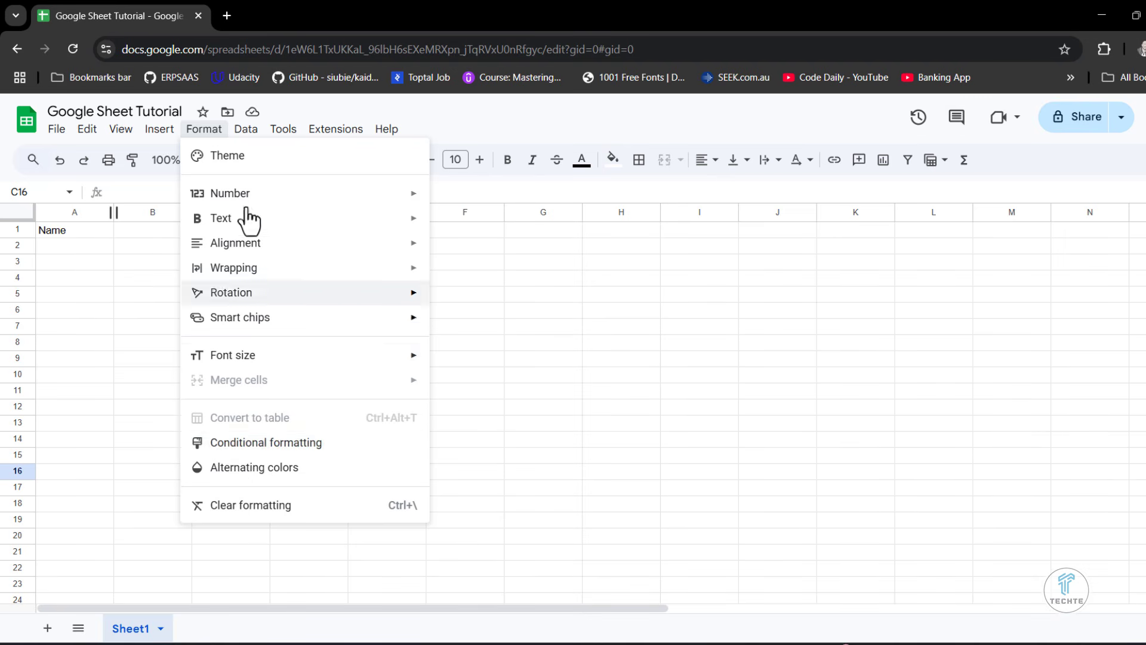
- Review the Data, Tools, Extensions and Help commands, including the Data connectors and AppSheet options
{"action": "mouse_move", "coordinate": [247, 134]}
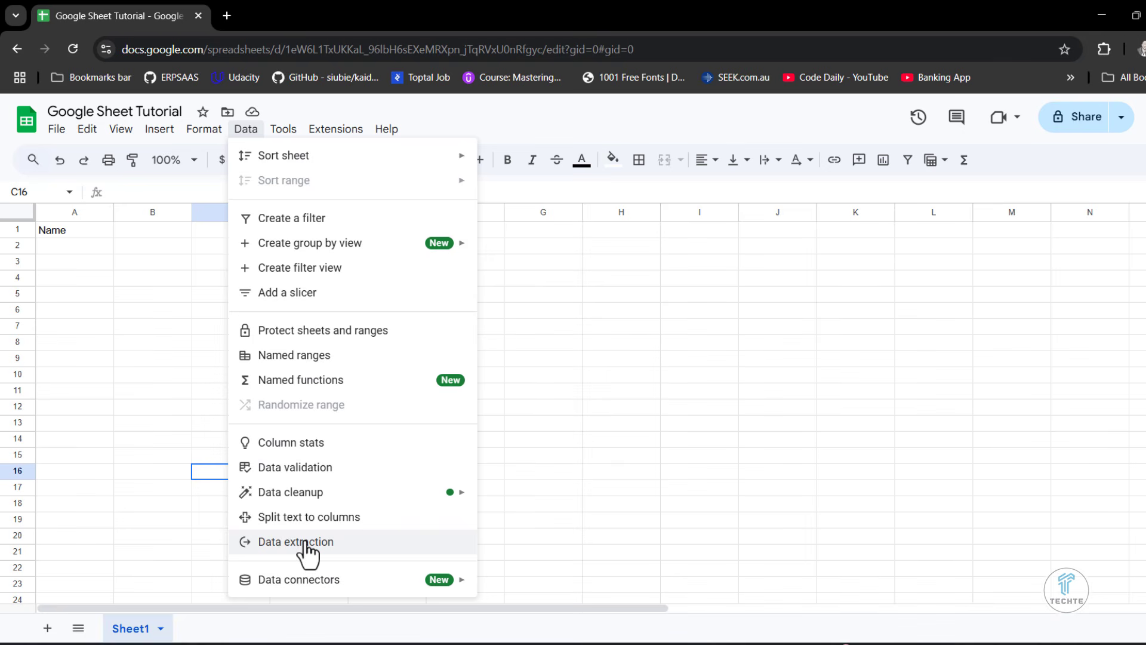
{"action": "mouse_move", "coordinate": [318, 582]}
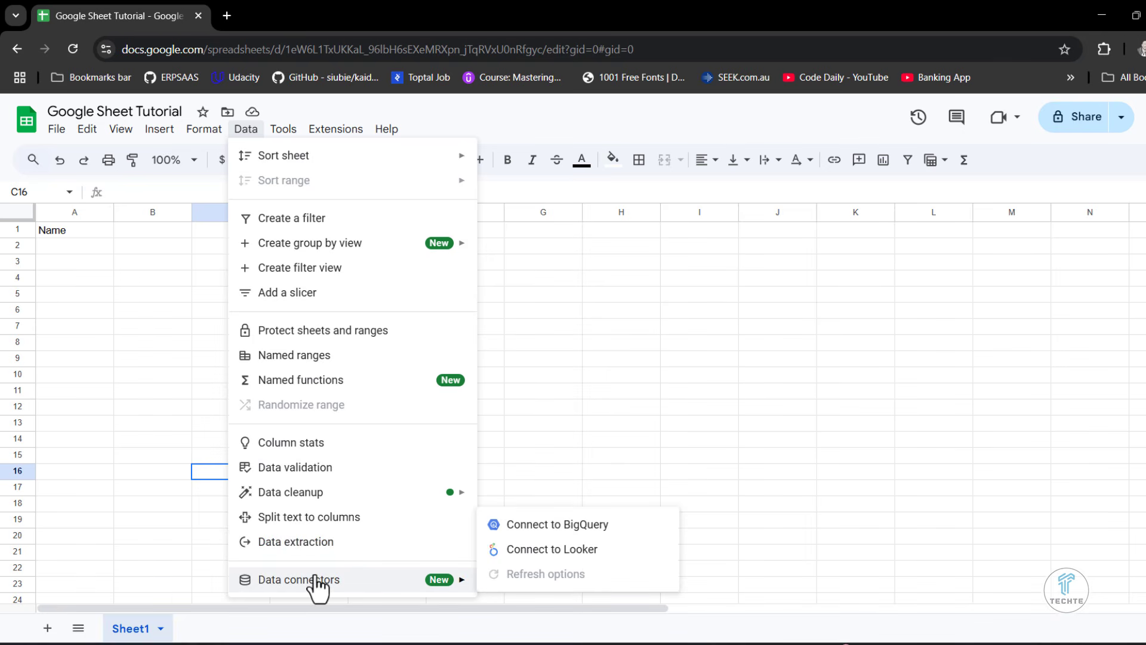
{"action": "mouse_move", "coordinate": [291, 132]}
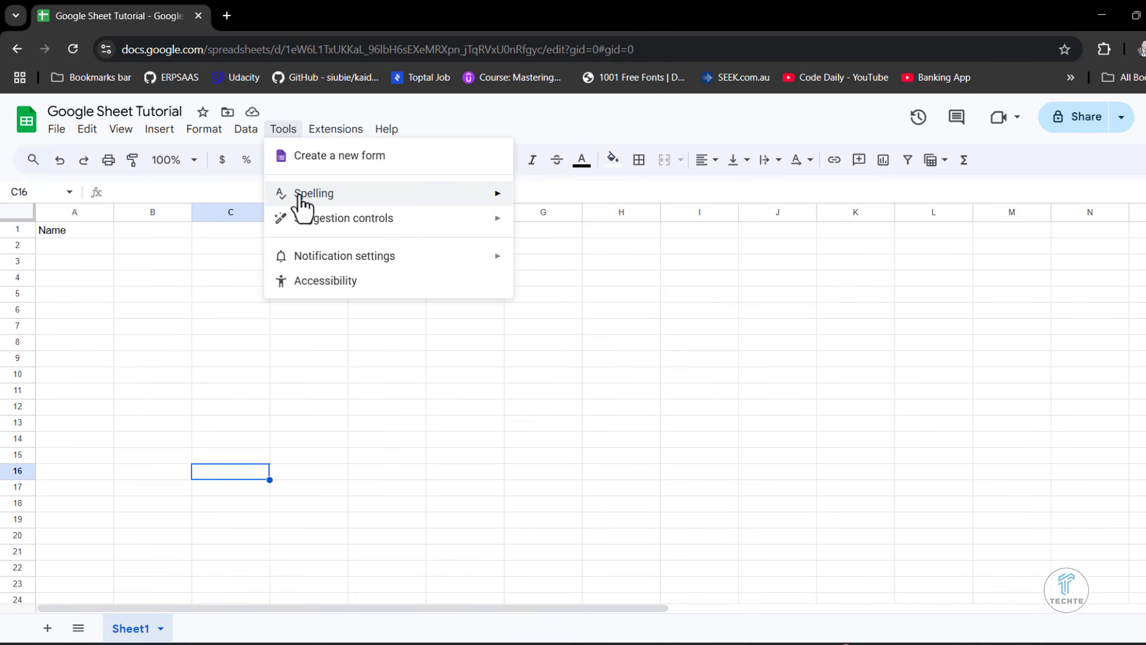
{"action": "mouse_move", "coordinate": [305, 203]}
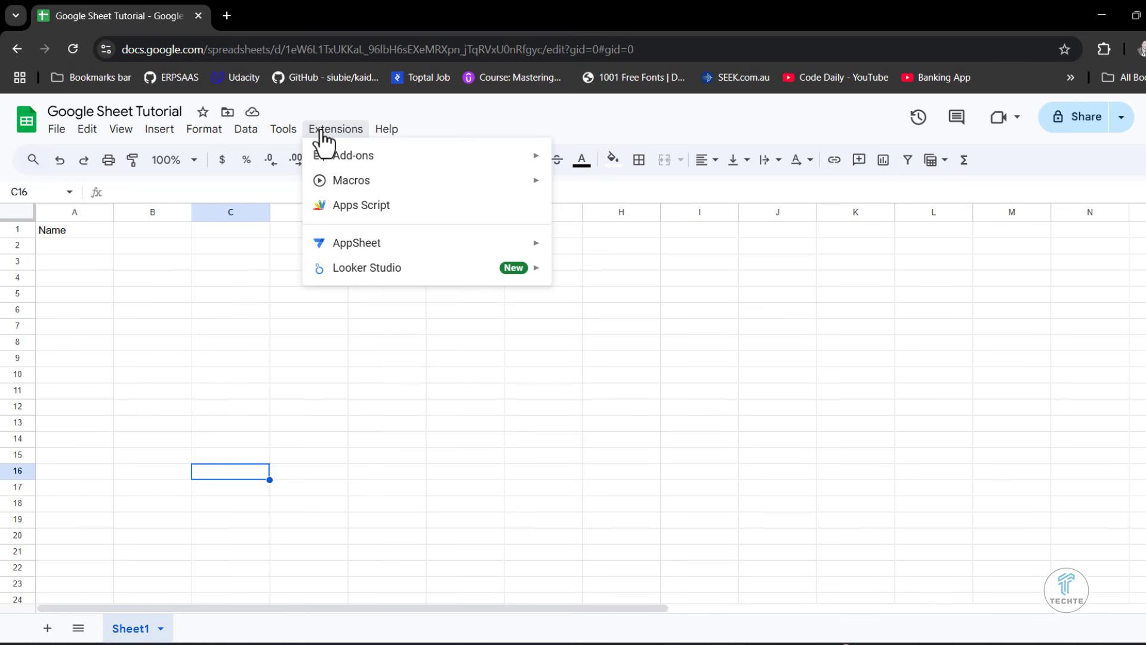
{"action": "mouse_move", "coordinate": [340, 242]}
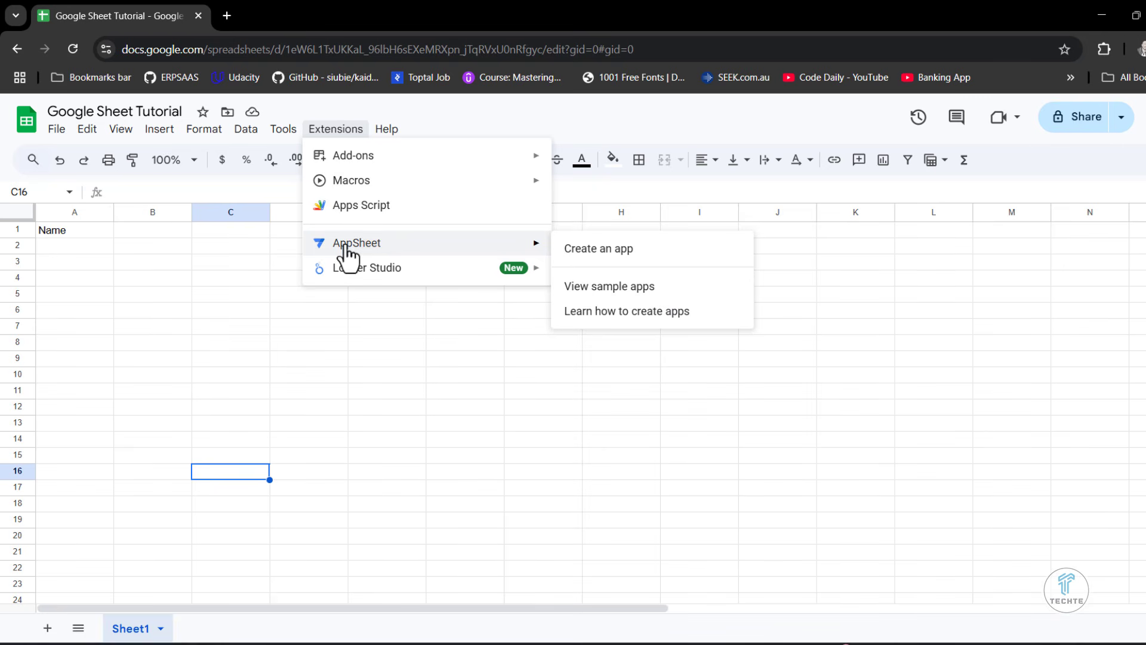
{"action": "mouse_move", "coordinate": [382, 132]}
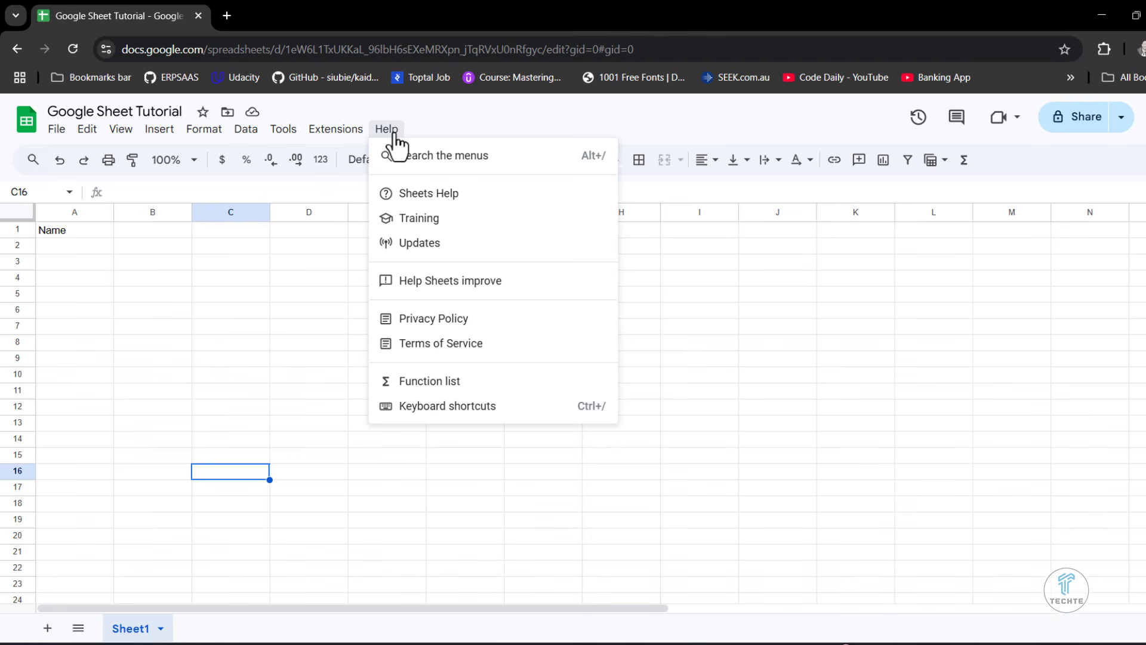
{"action": "left_click", "coordinate": [396, 160]}
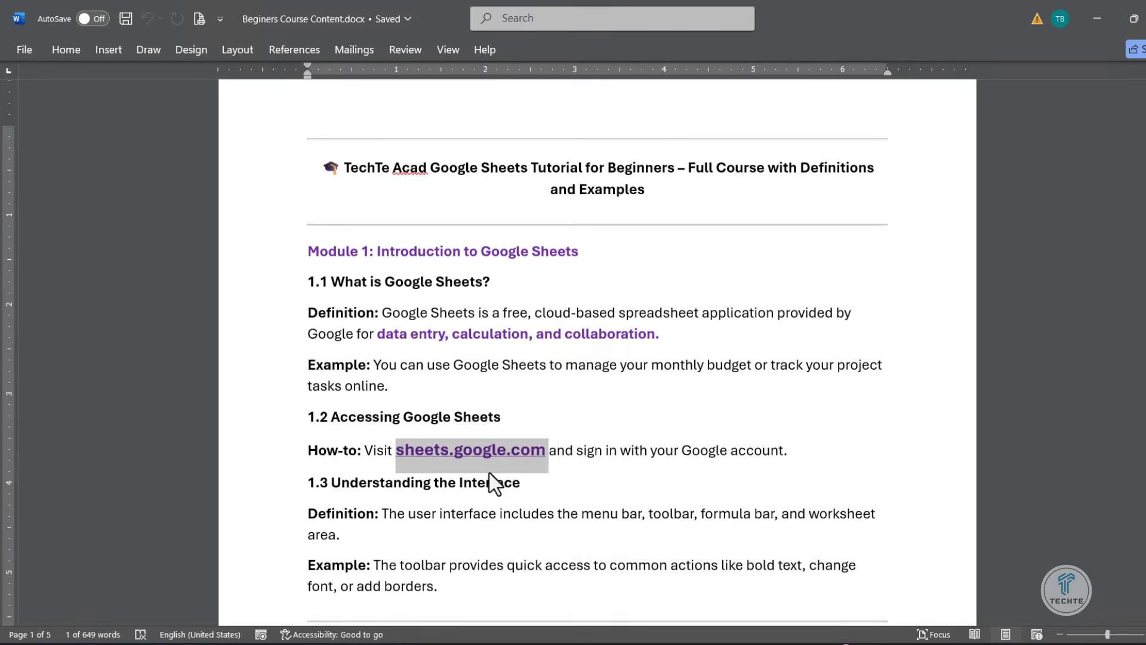
- Review the course outline in the Word document from section 1.2 Accessing Google Sheets through section 2.3 AutoFill
{"action": "scroll", "coordinate": [492, 481], "scroll_direction": "down", "scroll_amount": 4}
{"action": "left_click_drag", "start_coordinate": [500, 223], "coordinate": [331, 223]}
{"action": "scroll", "coordinate": [366, 356], "scroll_direction": "down", "scroll_amount": 2}
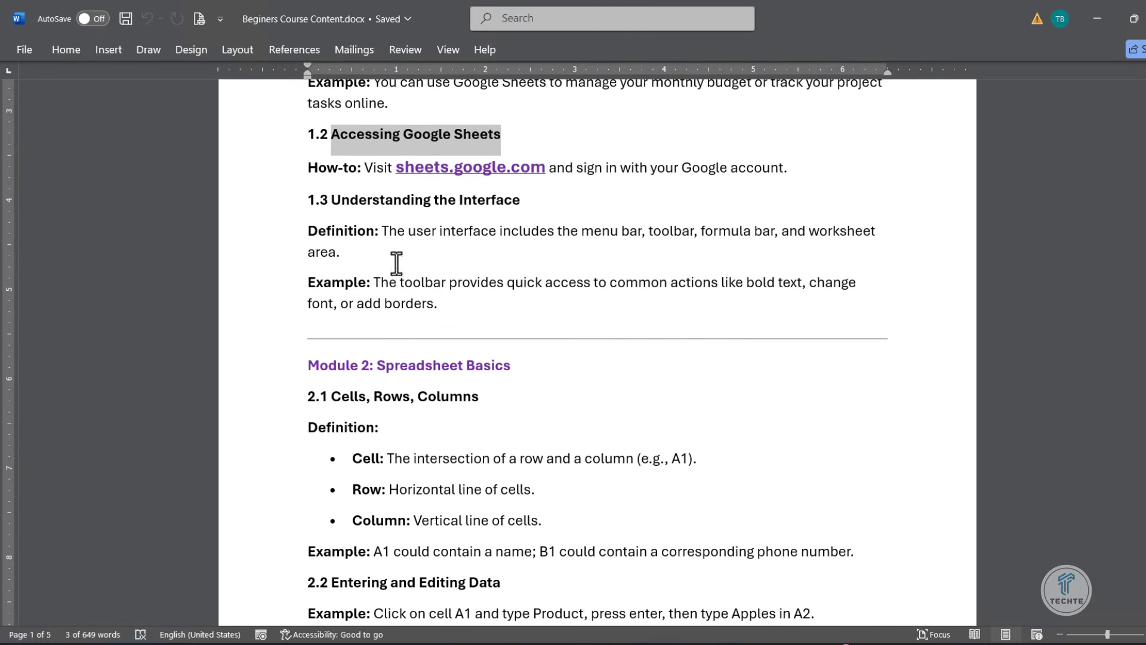
{"action": "scroll", "coordinate": [473, 302], "scroll_direction": "down", "scroll_amount": 2}
{"action": "left_click_drag", "start_coordinate": [352, 146], "coordinate": [576, 144]}
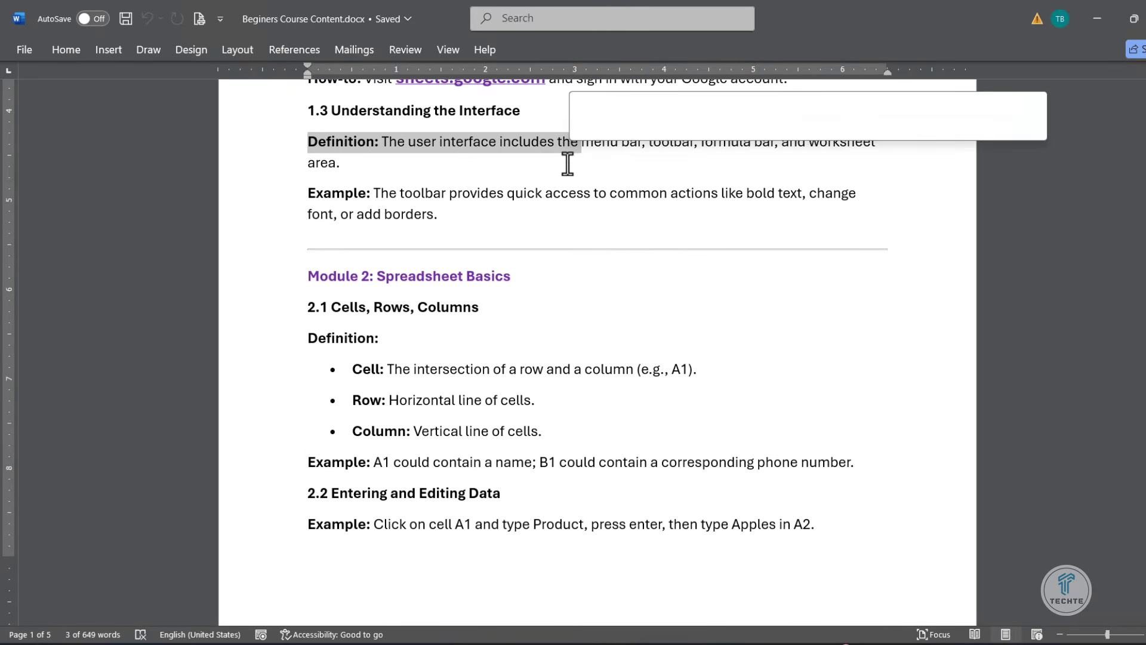
{"action": "scroll", "coordinate": [540, 258], "scroll_direction": "down", "scroll_amount": 1}
{"action": "scroll", "coordinate": [508, 355], "scroll_direction": "down", "scroll_amount": 1}
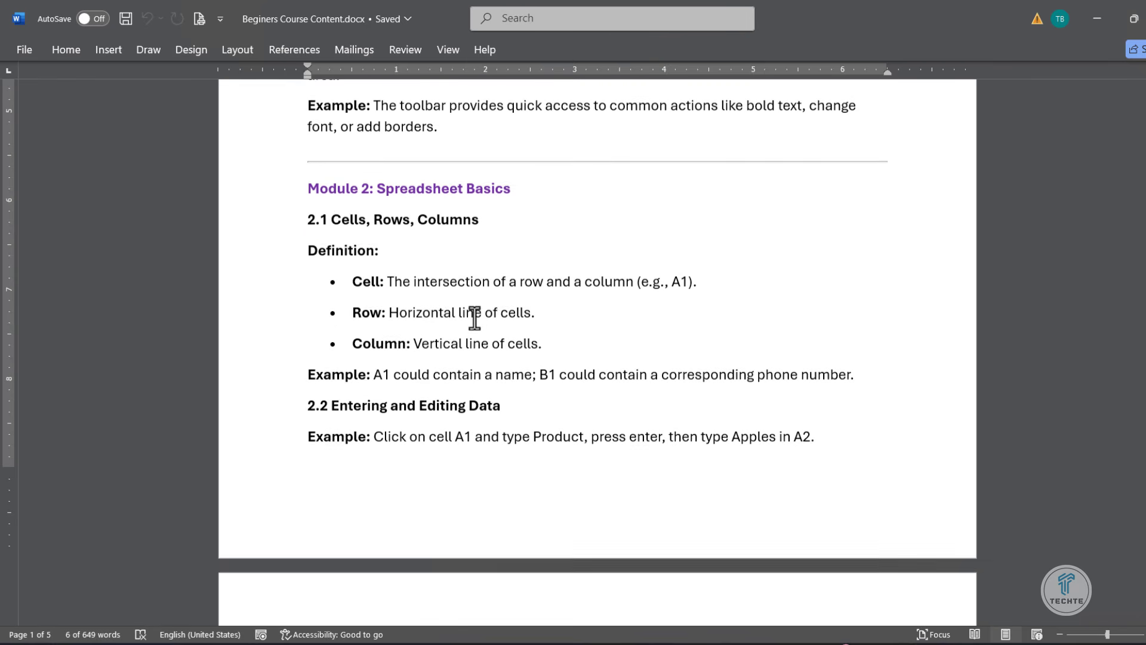
{"action": "left_click_drag", "start_coordinate": [321, 218], "coordinate": [478, 219]}
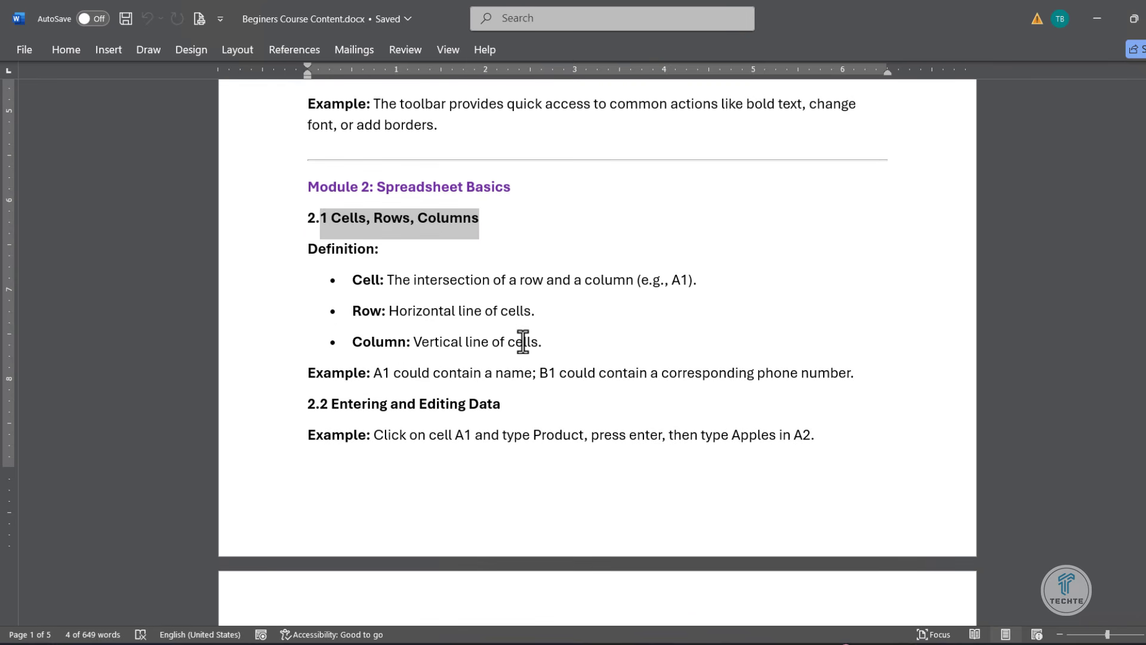
{"action": "scroll", "coordinate": [523, 341], "scroll_direction": "down", "scroll_amount": 5}
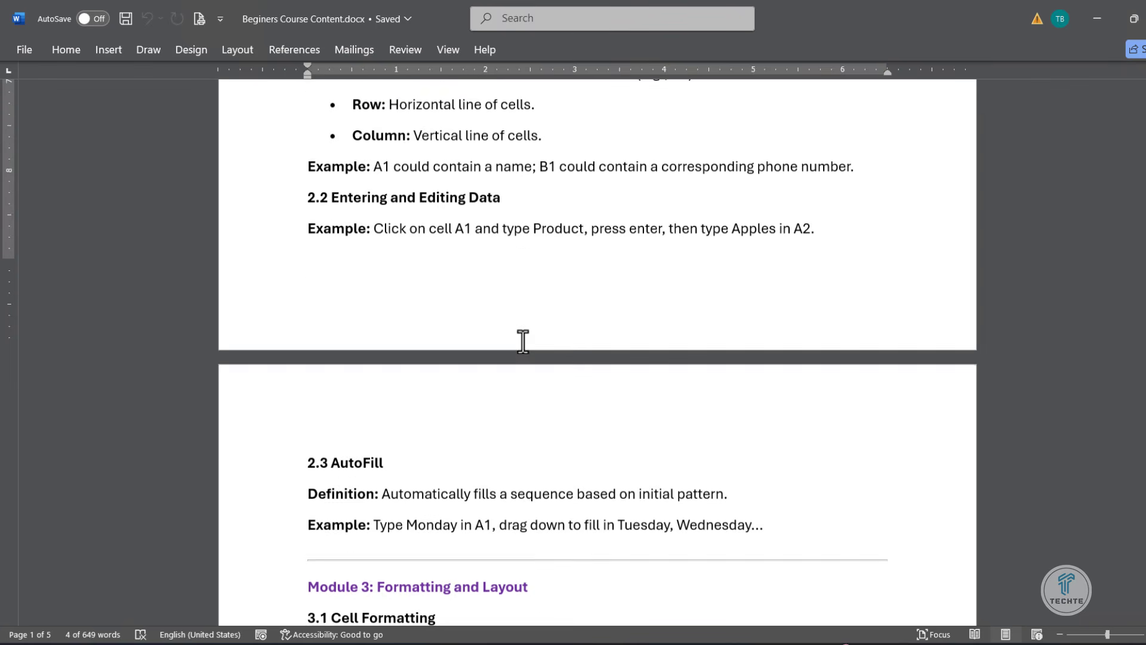
{"action": "scroll", "coordinate": [522, 341], "scroll_direction": "down", "scroll_amount": 1}
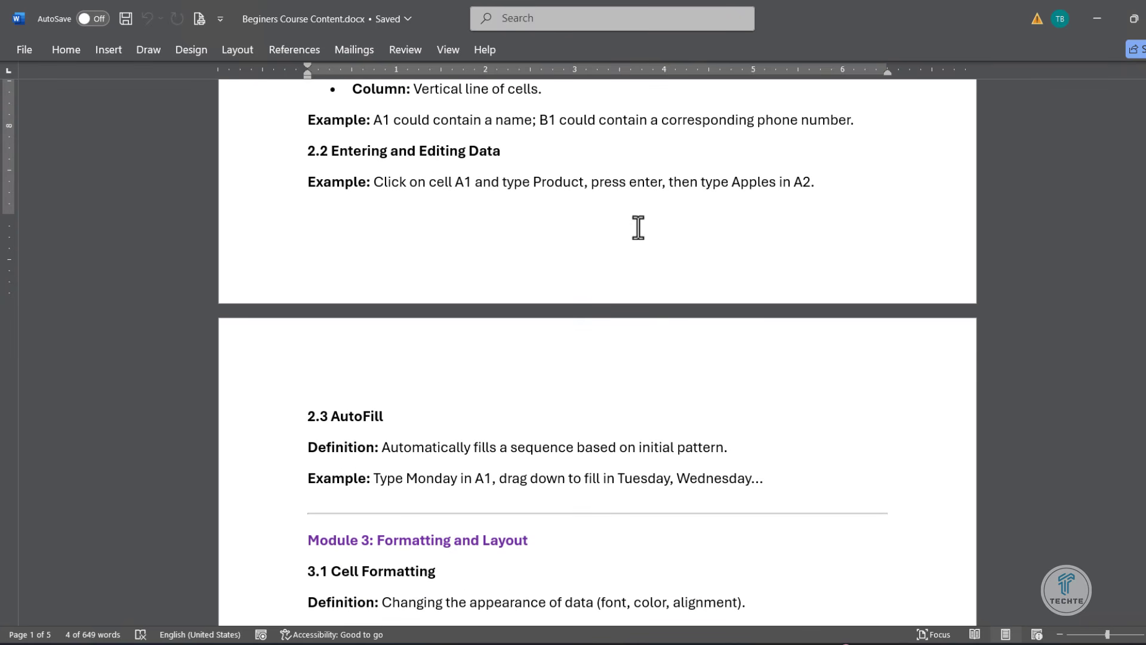
{"action": "scroll", "coordinate": [572, 468], "scroll_direction": "down", "scroll_amount": 2}
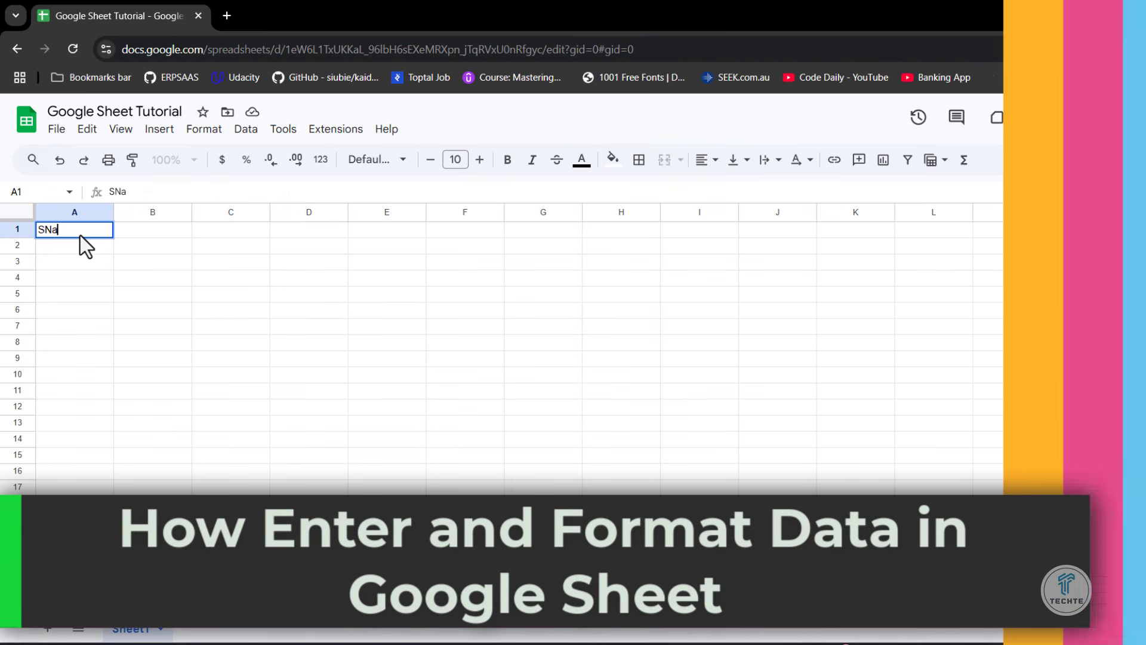
- Switch back to the Google Sheets spreadsheet, replace the heading in A1 with "SN" and enter "Price" in B1
{"action": "key", "text": "BackSpace"}
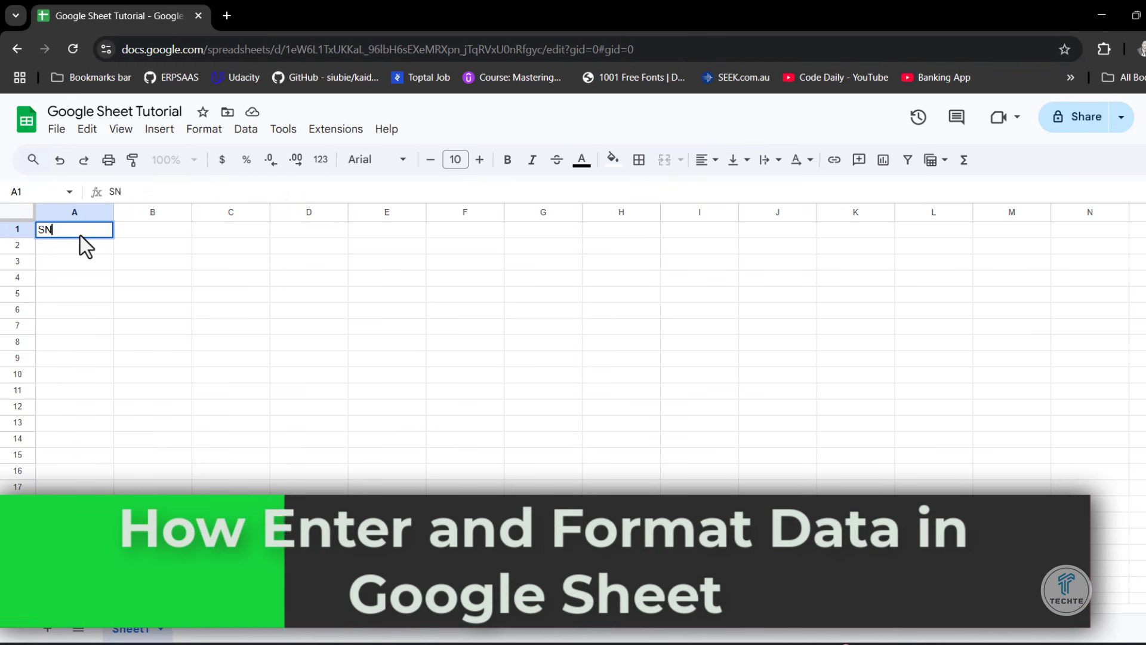
{"action": "key", "text": "Tab"}
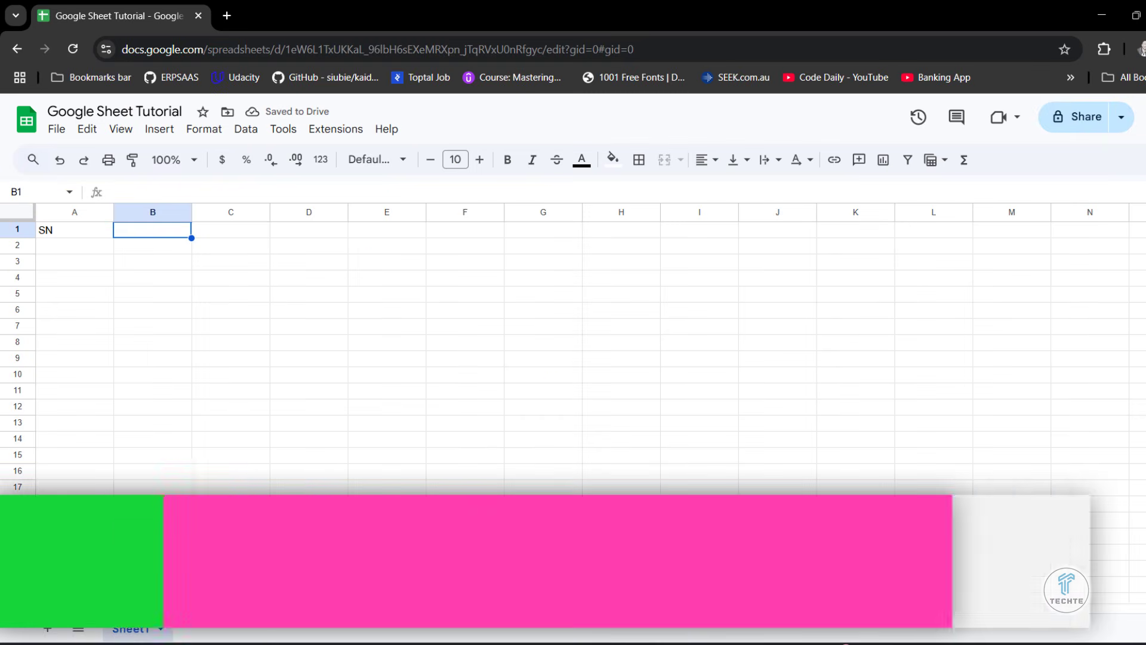
{"action": "type", "text": "Price"}
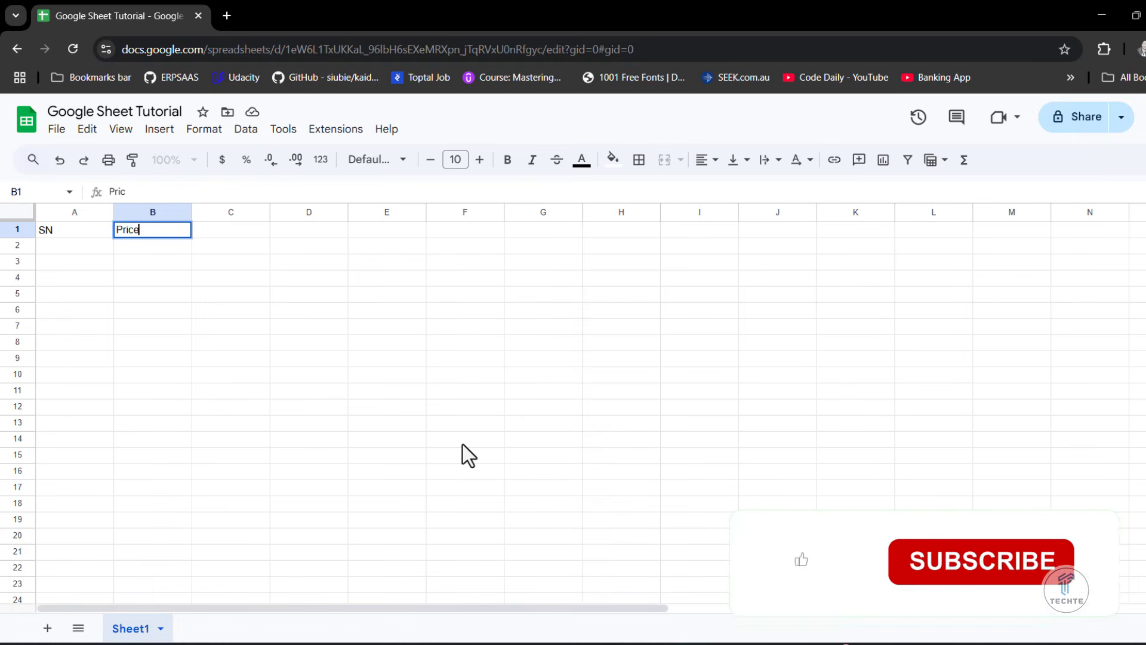
- Enter the headings "Week1" in C1 and "Week2" in D1
{"action": "left_click", "coordinate": [221, 229]}
{"action": "type", "text": "Week1"}
{"action": "key", "text": "Tab"}
{"action": "type", "text": "Week2"}
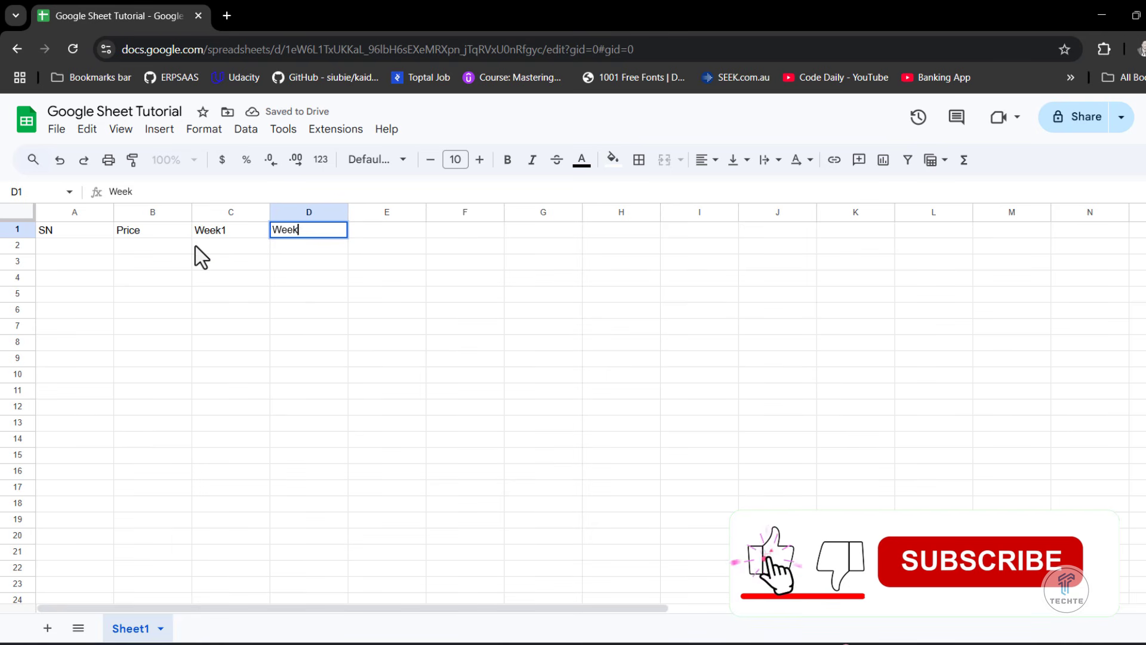
{"action": "left_click", "coordinate": [245, 284]}
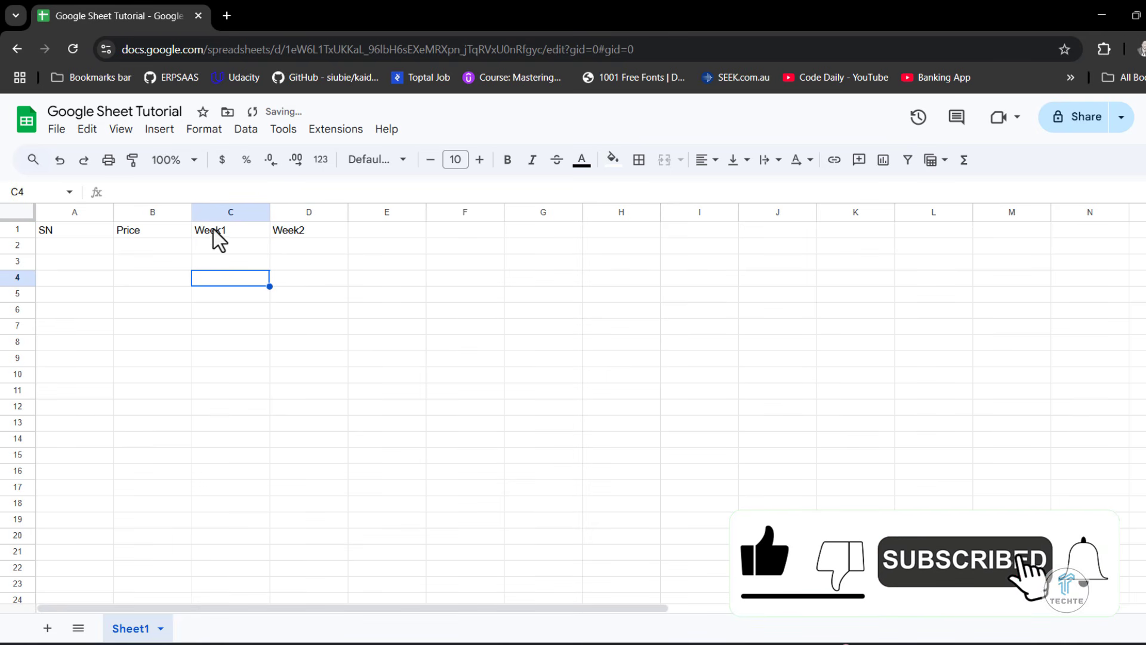
- Autofill the heading series from C1:D1 across E1:F1 to add "Week3" and "Week4"
{"action": "left_click_drag", "start_coordinate": [230, 233], "coordinate": [471, 242]}
{"action": "left_click", "coordinate": [461, 301]}
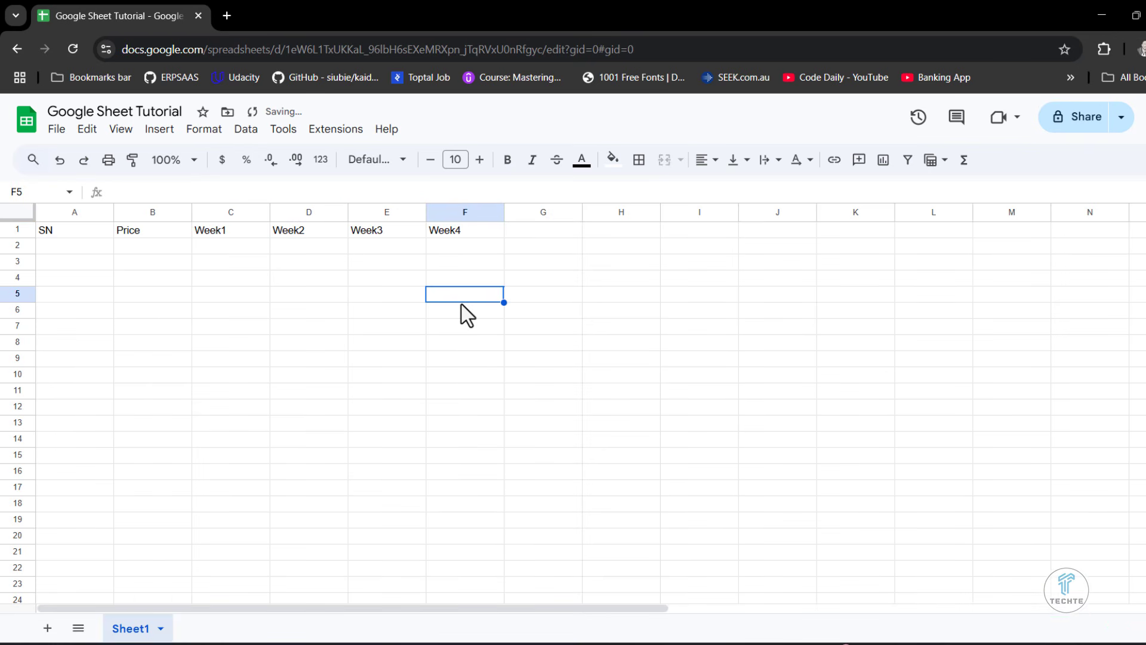
- Repeat the autofill of the week headings by extending the series in C1:D1 across to F1
{"action": "left_click", "coordinate": [233, 234]}
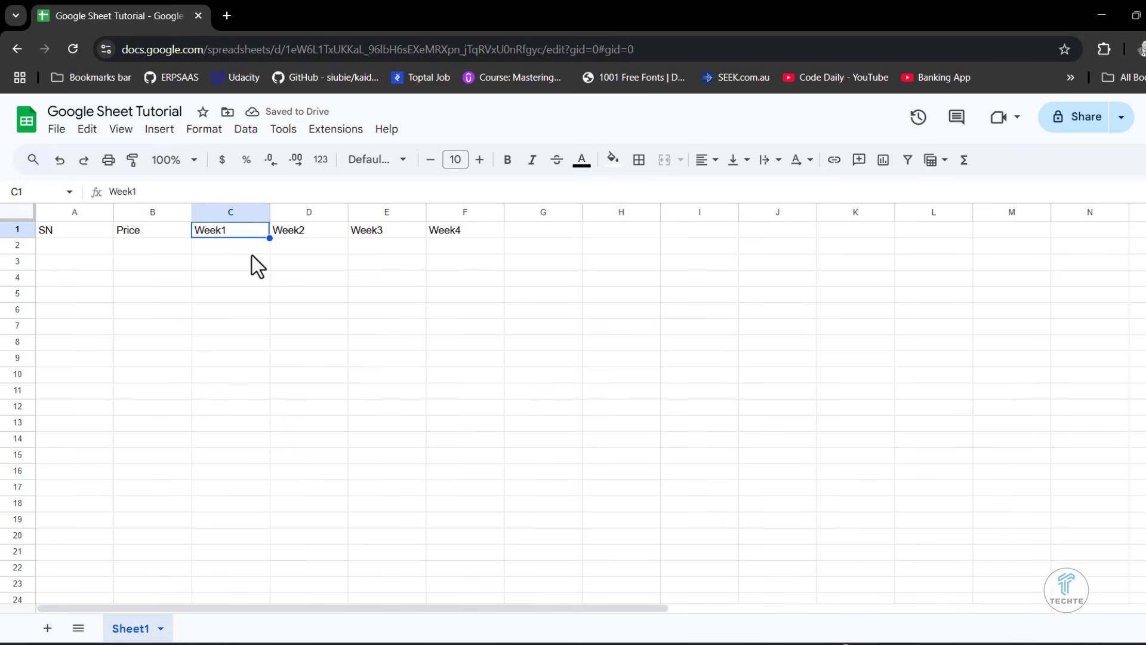
{"action": "left_click_drag", "start_coordinate": [230, 232], "coordinate": [296, 233]}
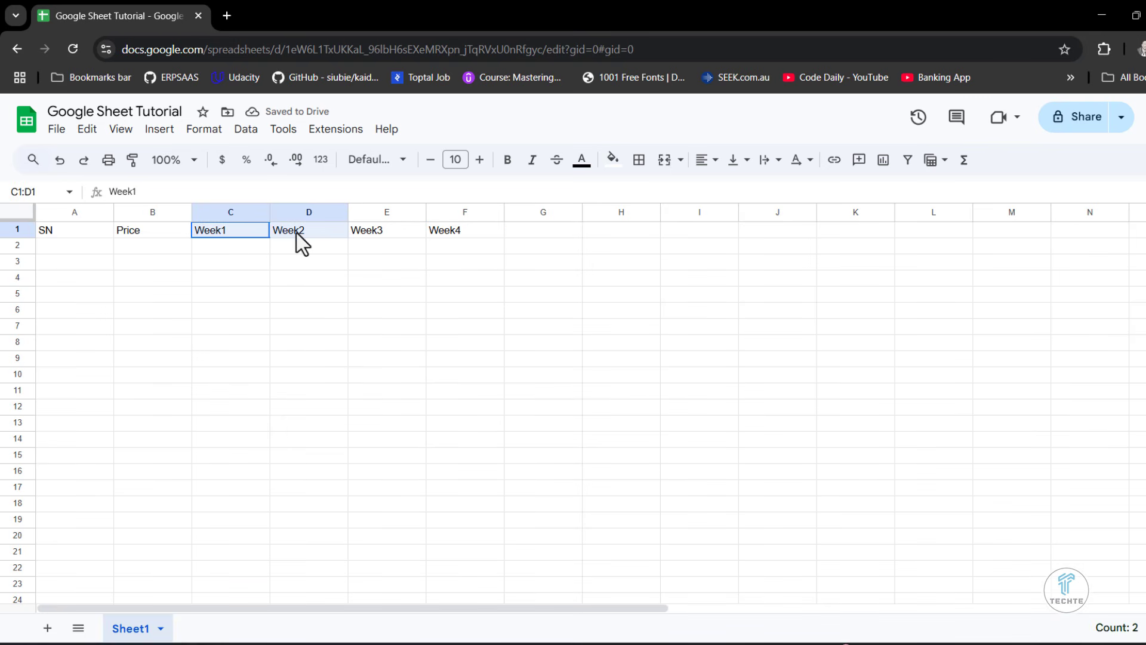
{"action": "left_click", "coordinate": [280, 261]}
{"action": "left_click_drag", "start_coordinate": [225, 230], "coordinate": [289, 232]}
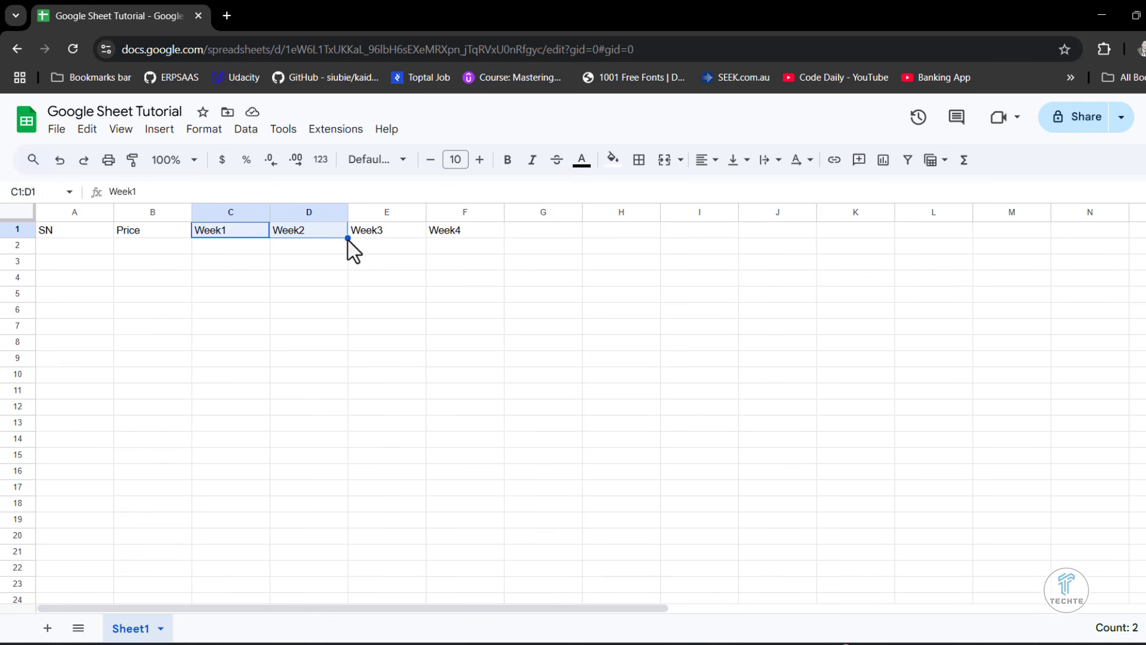
{"action": "left_click_drag", "start_coordinate": [348, 238], "coordinate": [458, 231]}
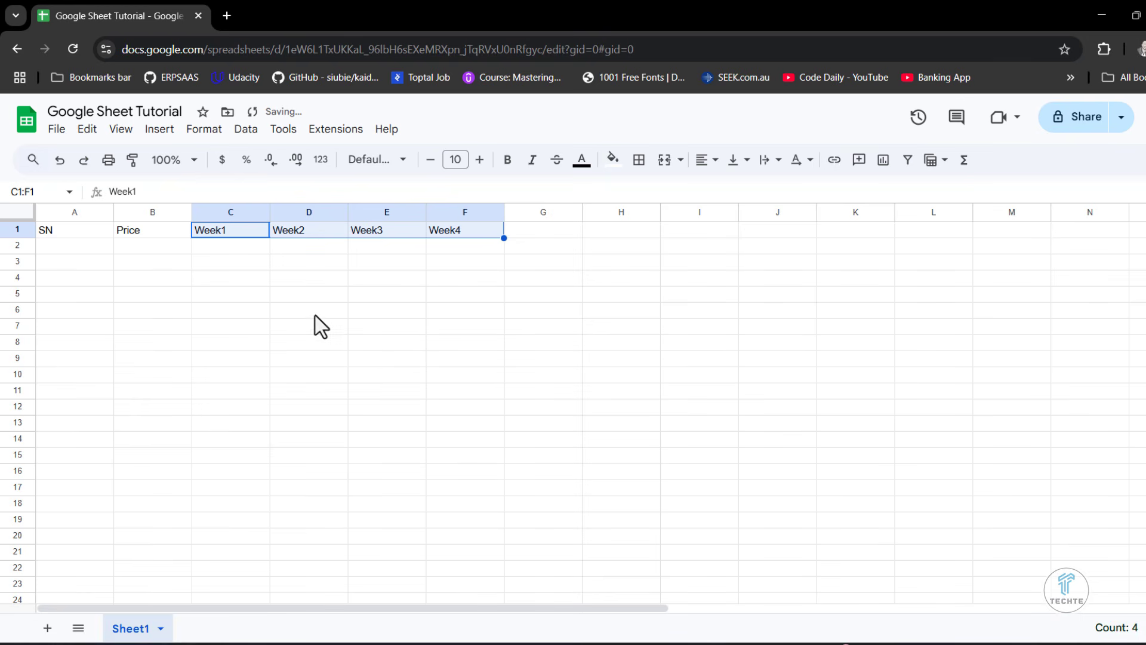
- Make the headings in A1:F1 bold and centre them horizontally
{"action": "left_click_drag", "start_coordinate": [105, 231], "coordinate": [460, 227]}
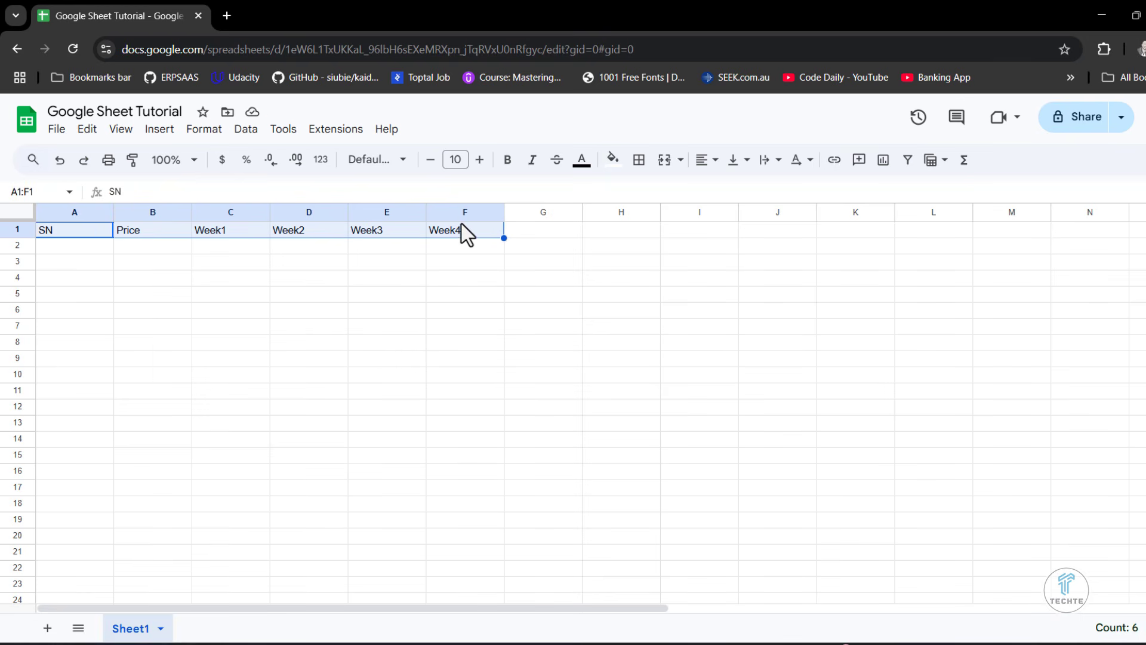
{"action": "left_click", "coordinate": [508, 163]}
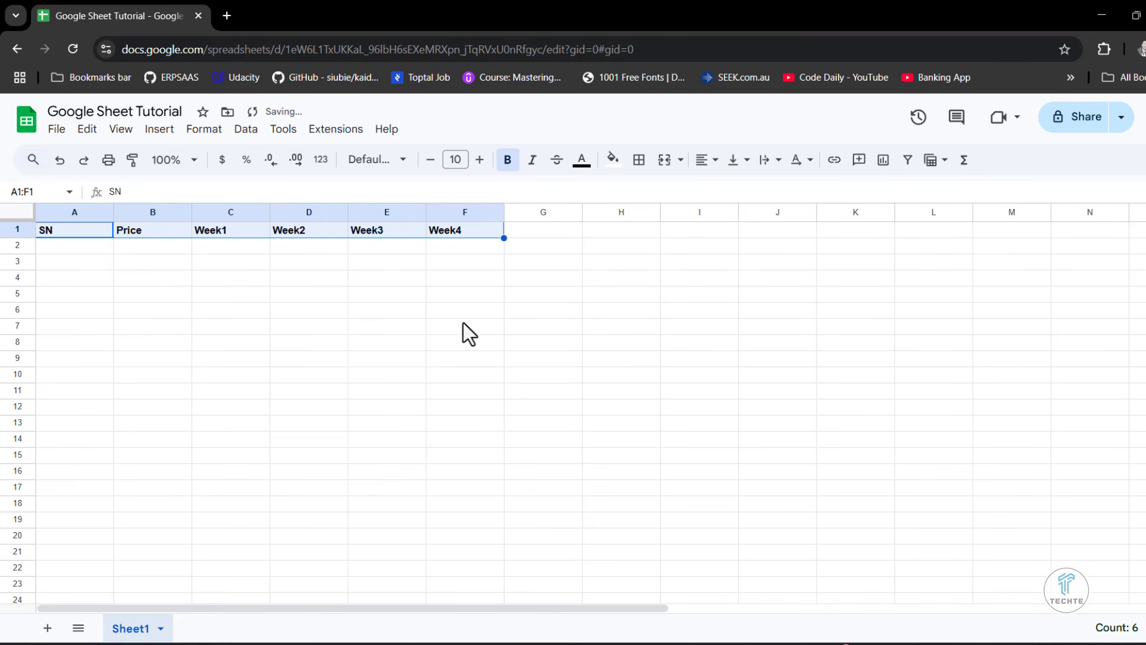
{"action": "left_click", "coordinate": [713, 169]}
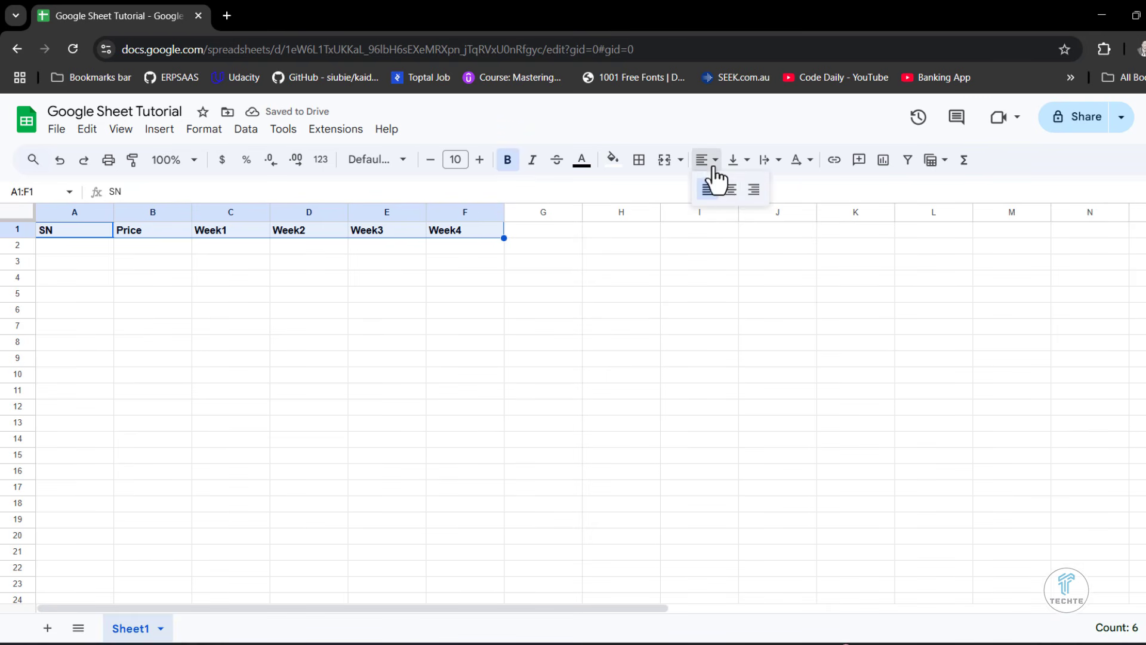
{"action": "left_click", "coordinate": [730, 193]}
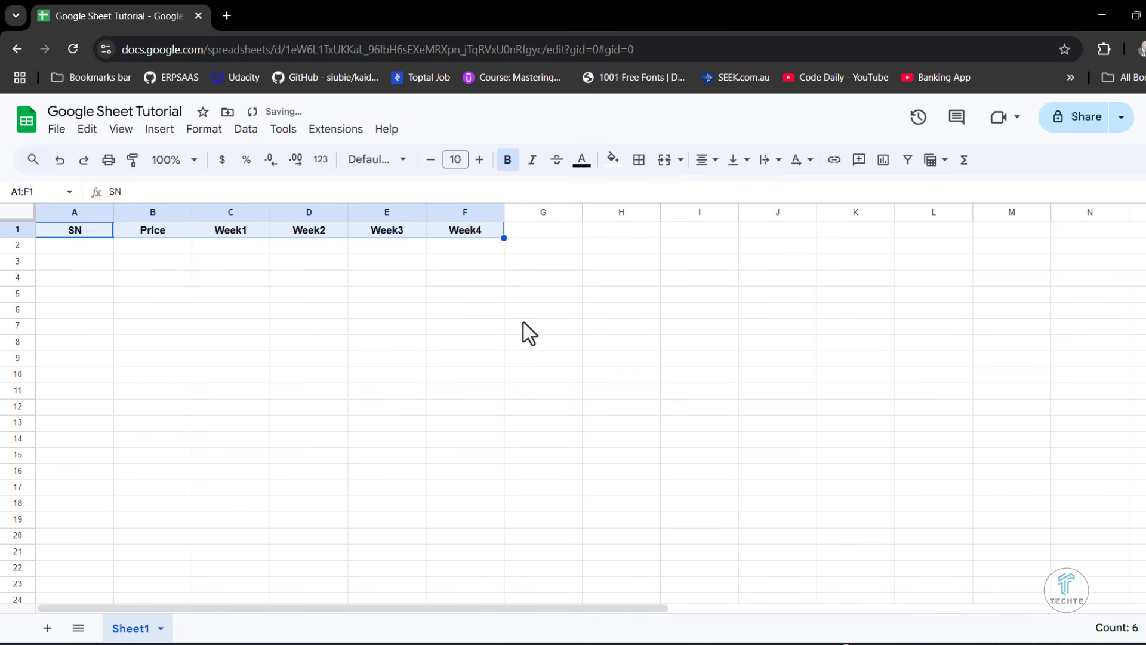
- Set the headings in A1:F1 to font size 14 and colour their text blue
{"action": "left_click", "coordinate": [480, 159]}
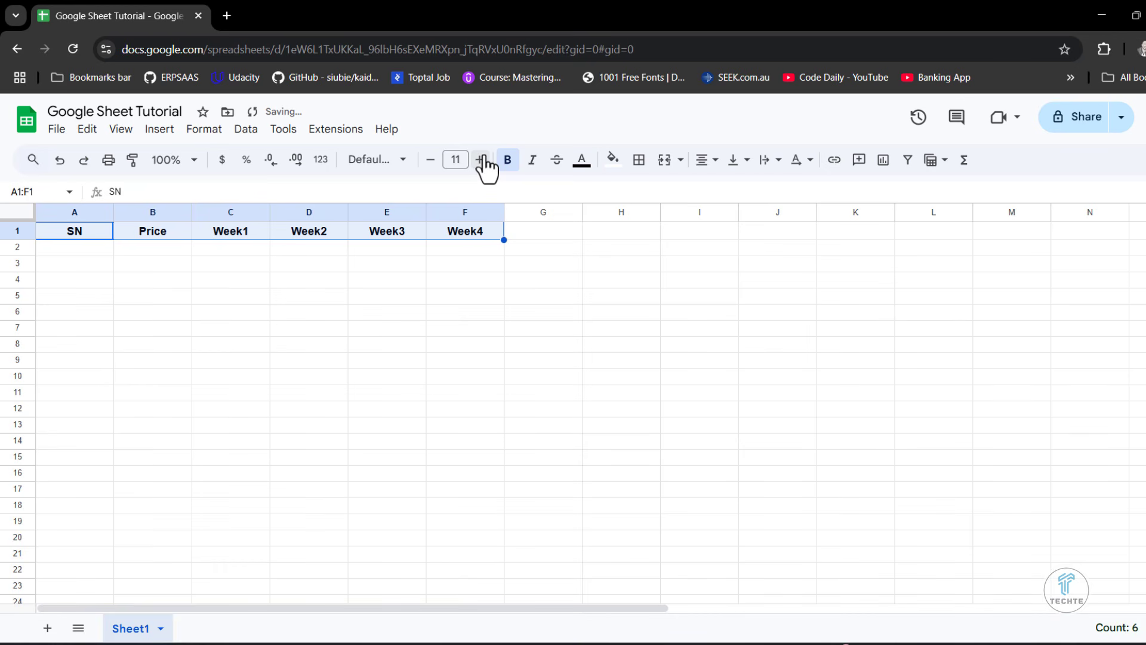
{"action": "left_click", "coordinate": [481, 160]}
{"action": "left_click", "coordinate": [481, 159]}
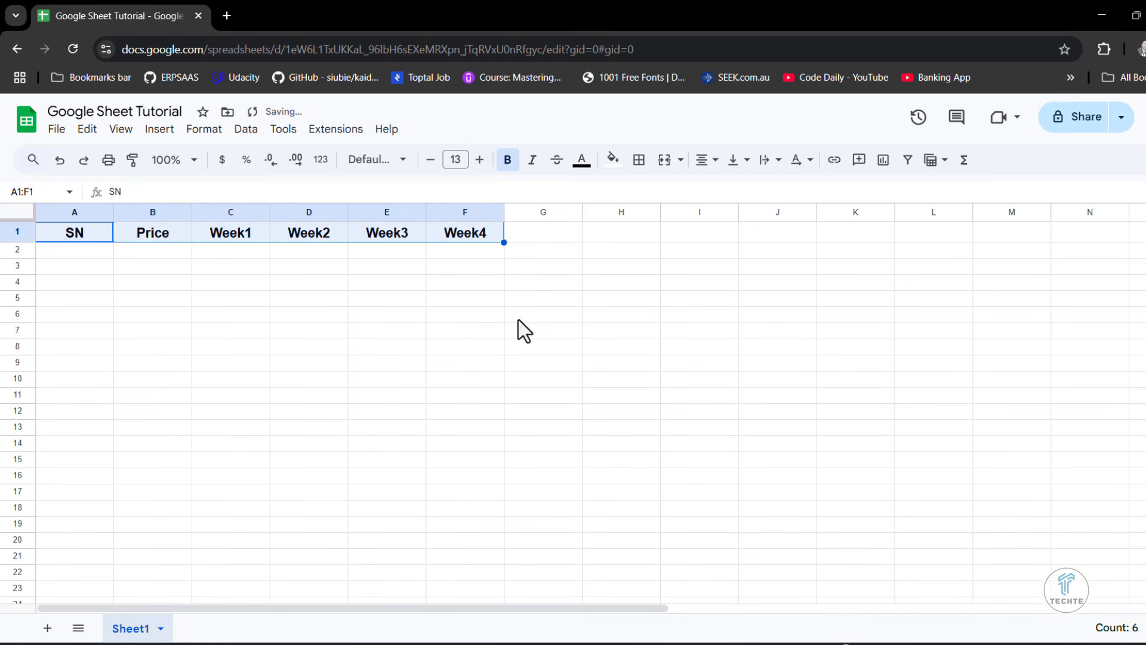
{"action": "left_click", "coordinate": [480, 160]}
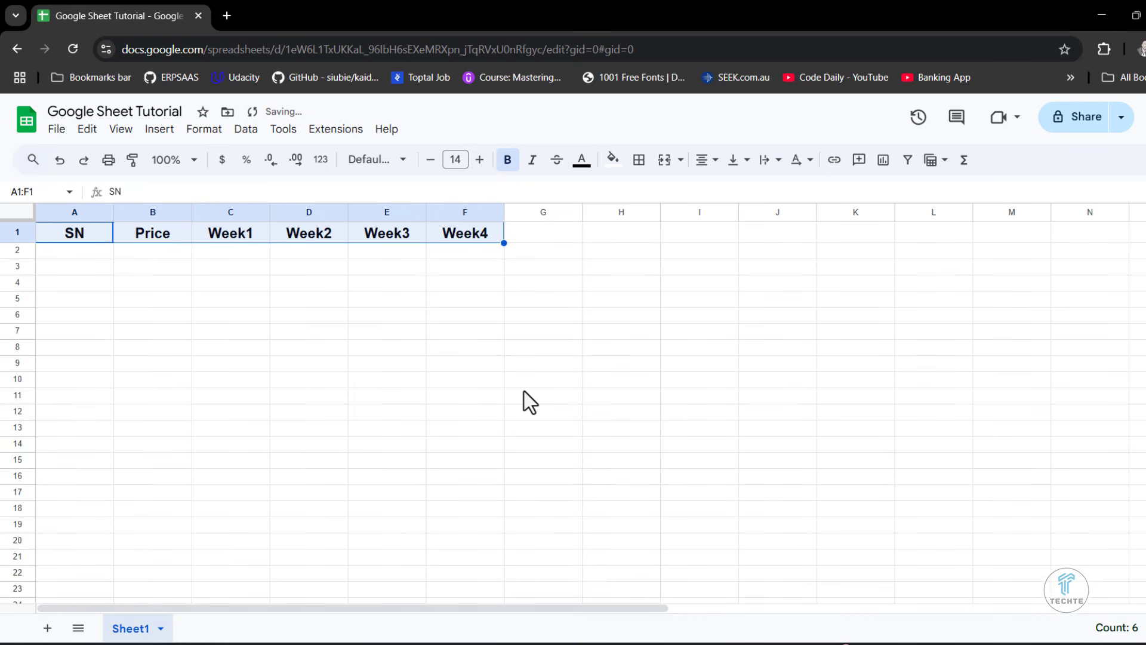
{"action": "left_click", "coordinate": [583, 166]}
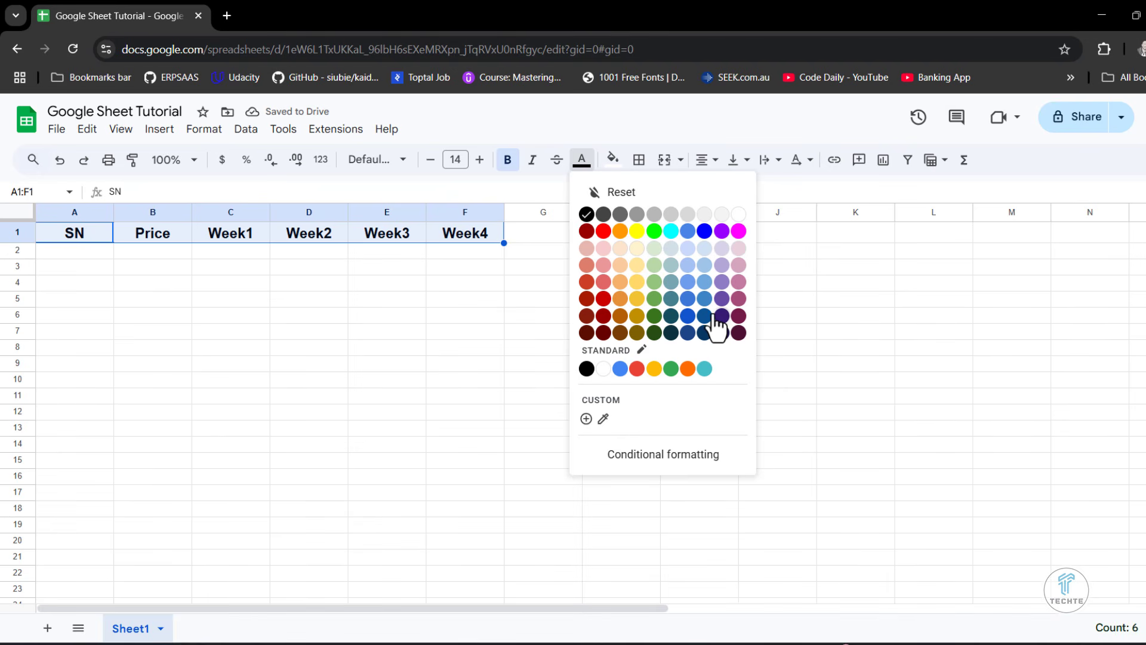
{"action": "left_click", "coordinate": [689, 316]}
{"action": "left_click", "coordinate": [434, 320]}
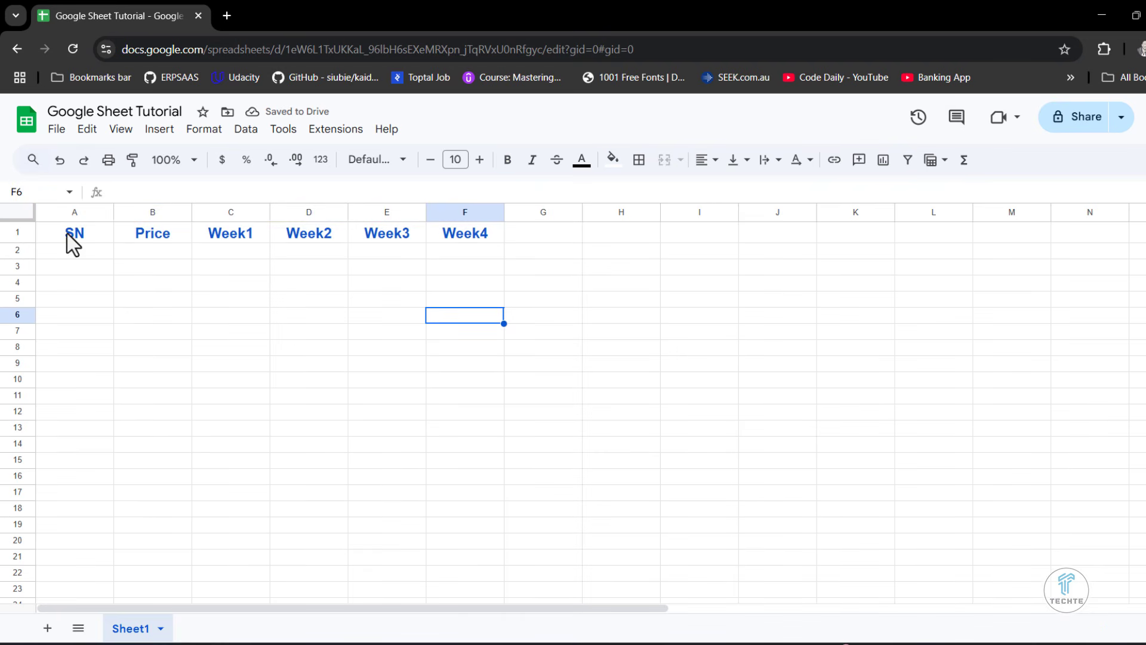
- Narrow the SN column and enter the serial numbers 1 in A2 and 2 in A3
{"action": "left_click_drag", "start_coordinate": [112, 212], "coordinate": [82, 212]}
{"action": "left_click", "coordinate": [59, 253]}
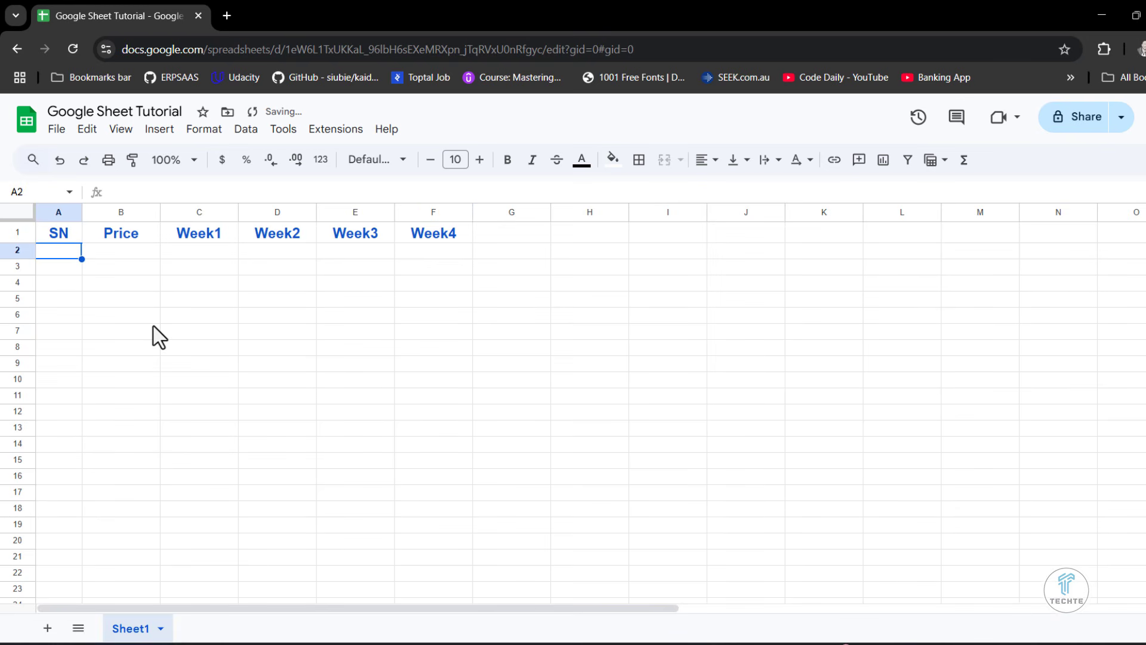
{"action": "type", "text": "1"}
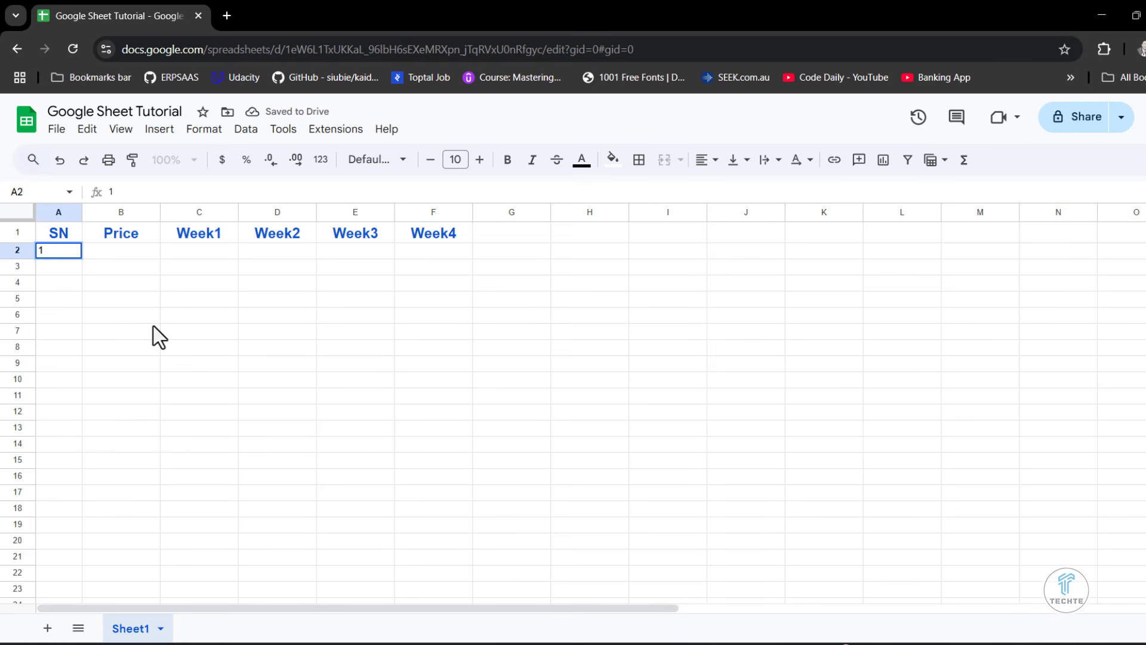
{"action": "key", "text": "Return"}
{"action": "type", "text": "2"}
{"action": "left_click", "coordinate": [130, 305]}
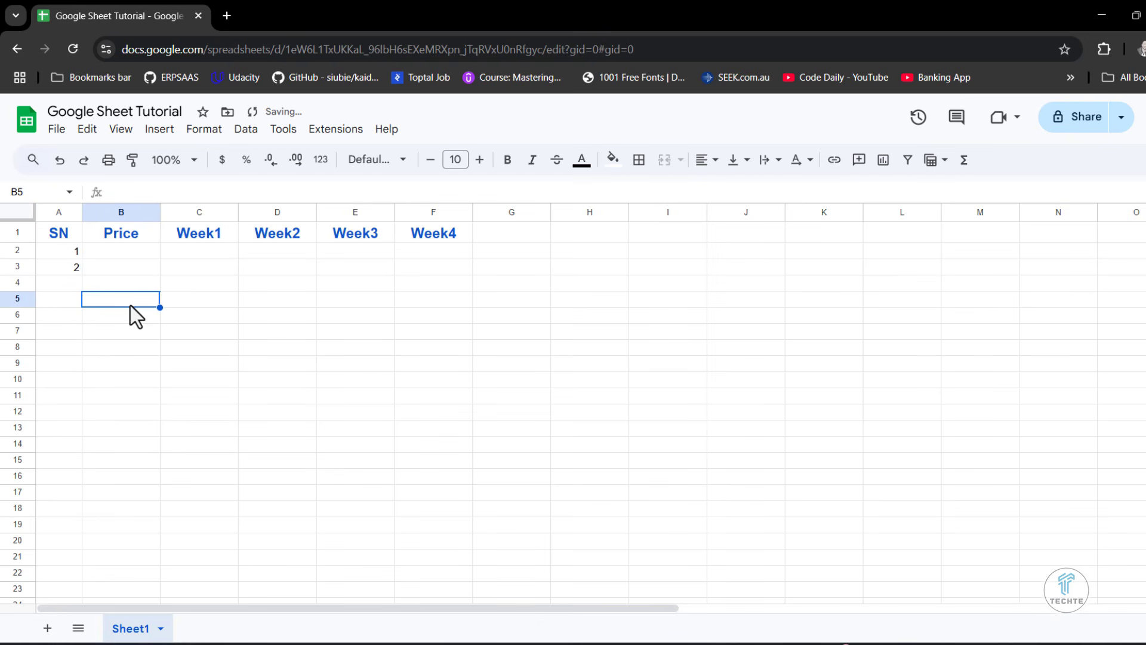
- Autofill the serial numbers from A2:A3 down to A10 to continue the series to 9
{"action": "left_click_drag", "start_coordinate": [69, 249], "coordinate": [68, 267]}
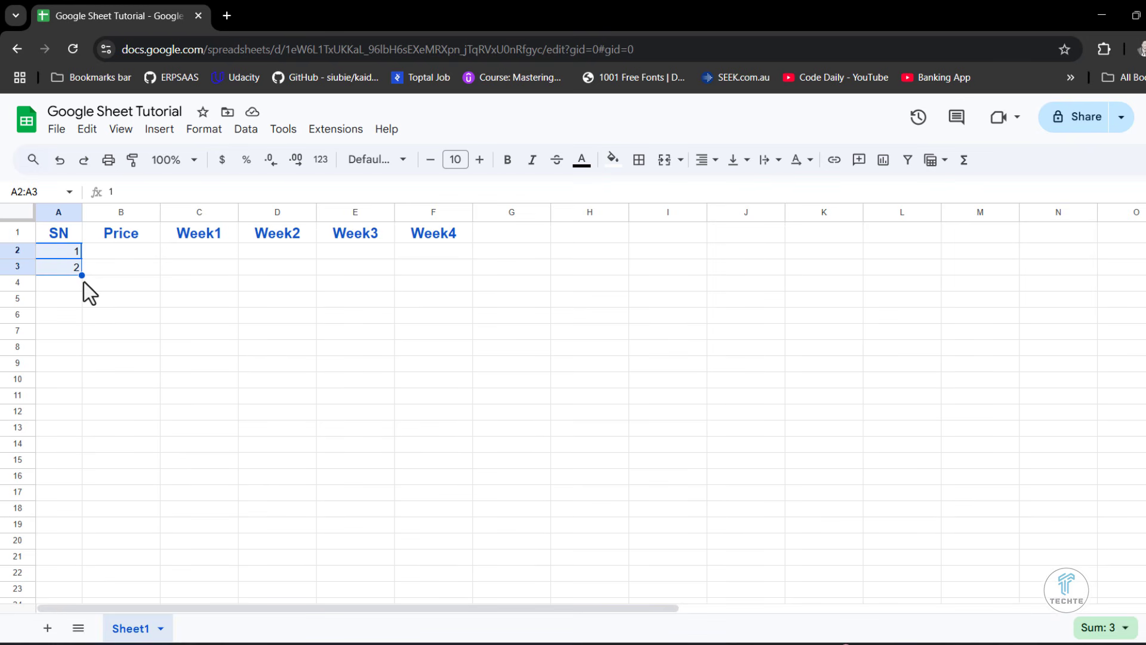
{"action": "left_click_drag", "start_coordinate": [81, 276], "coordinate": [82, 380]}
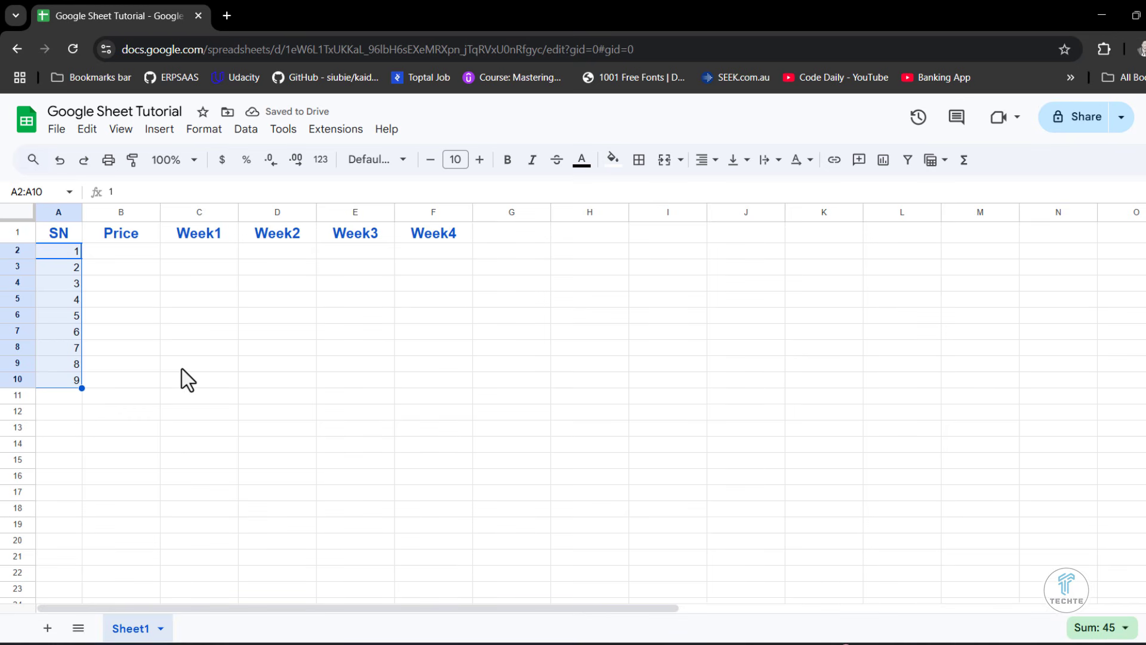
{"action": "left_click", "coordinate": [159, 345]}
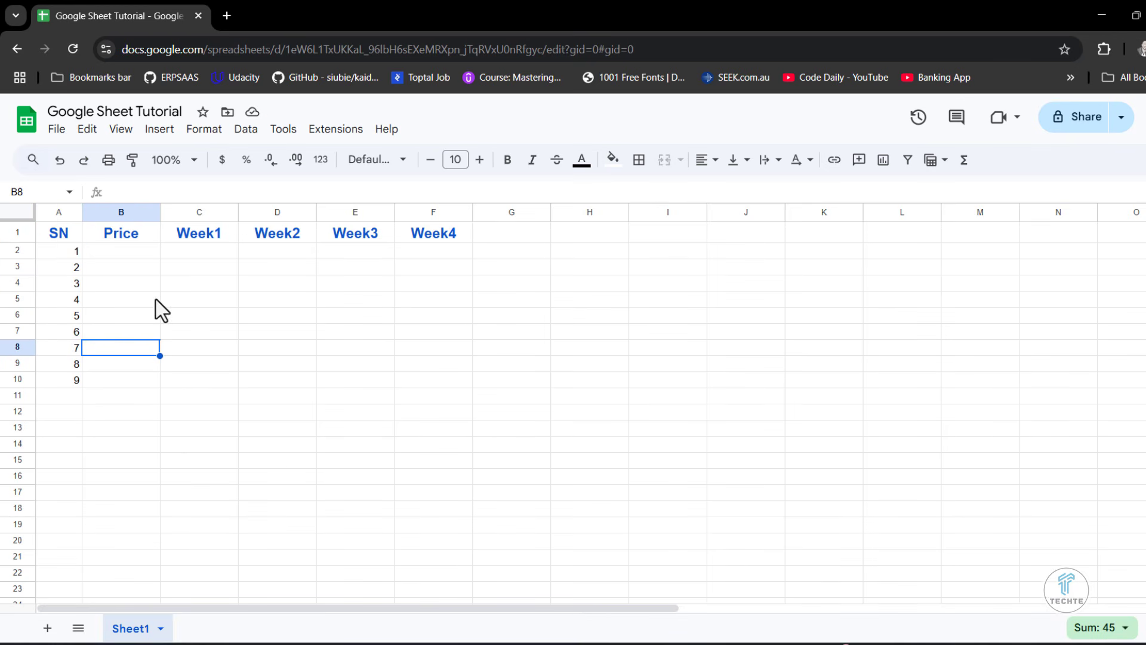
- Insert one blank column to the left of the Price column
{"action": "left_click", "coordinate": [122, 212]}
{"action": "left_click", "coordinate": [58, 212]}
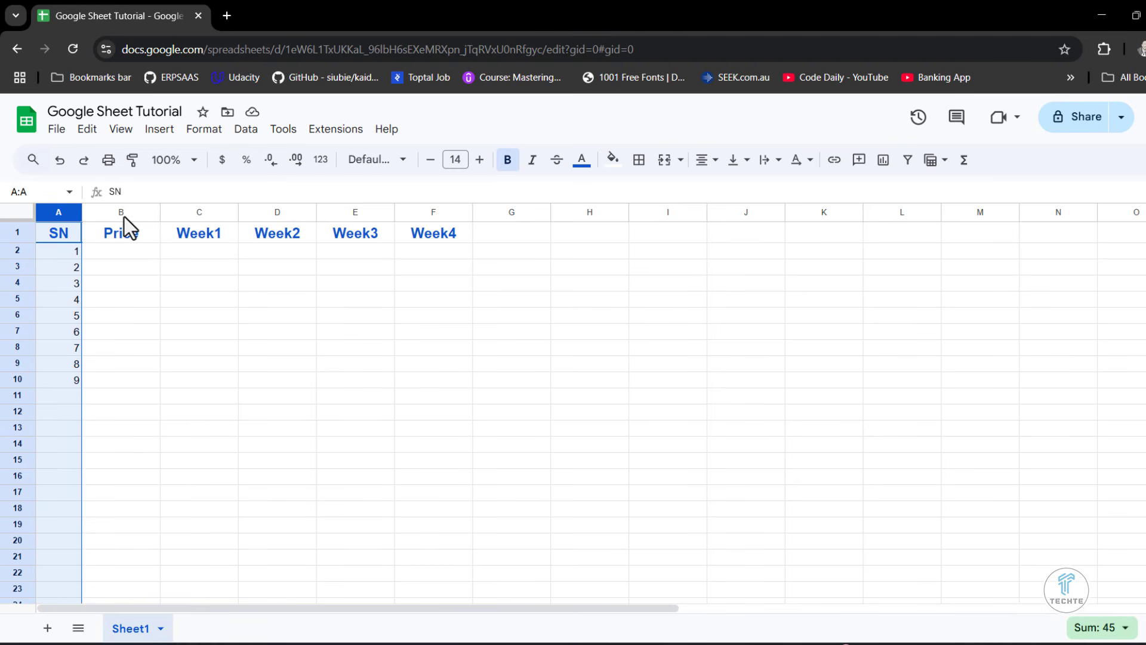
{"action": "left_click", "coordinate": [124, 213]}
{"action": "right_click", "coordinate": [120, 210]}
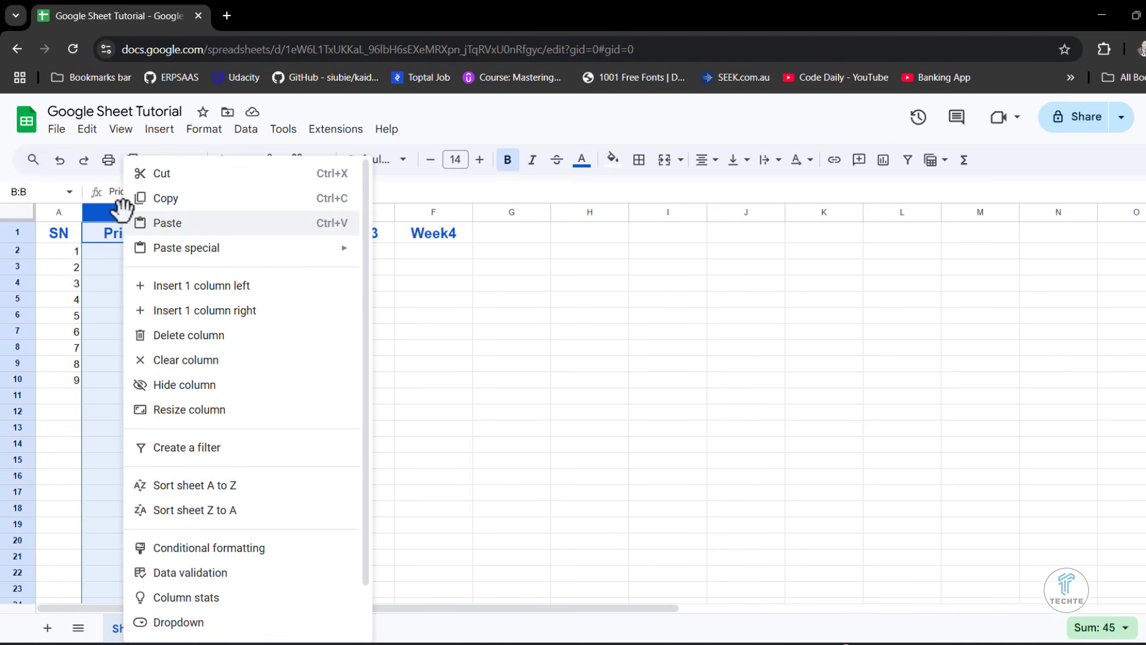
{"action": "left_click", "coordinate": [219, 296]}
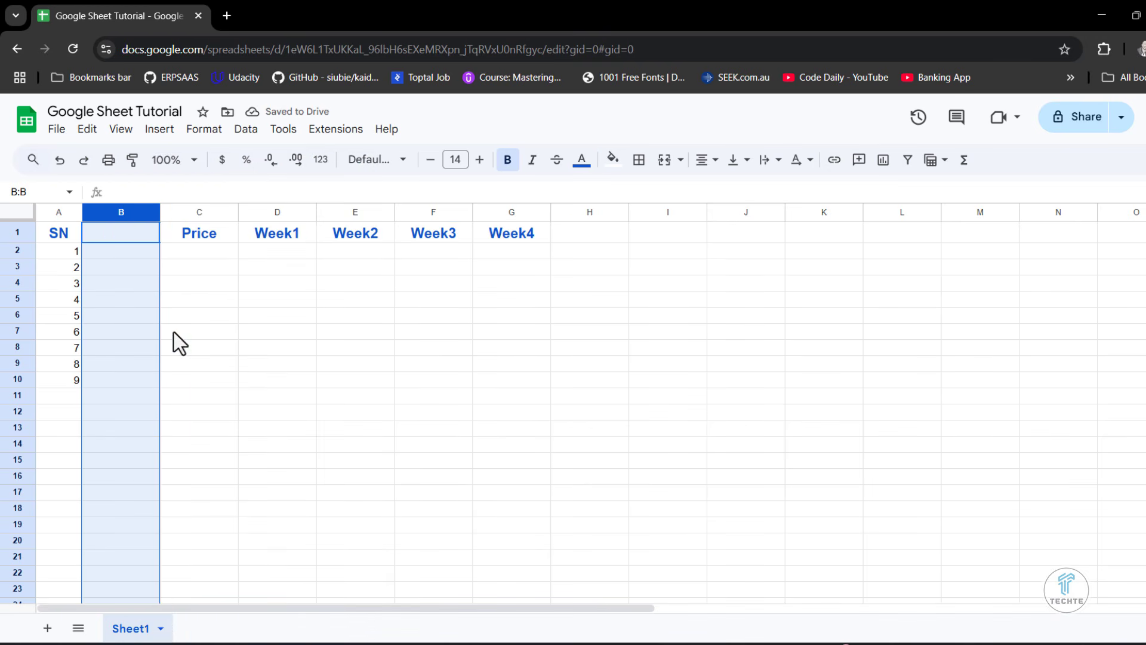
{"action": "left_click", "coordinate": [206, 302]}
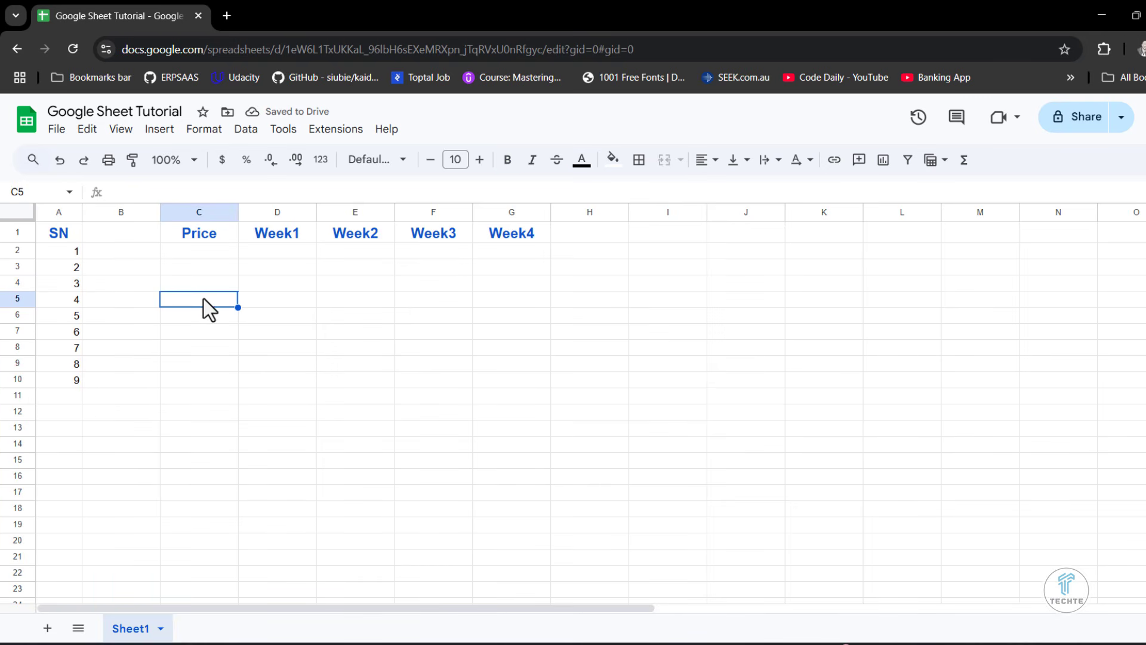
- Insert one blank row above row 10, which holds serial number 9
{"action": "left_click", "coordinate": [18, 379]}
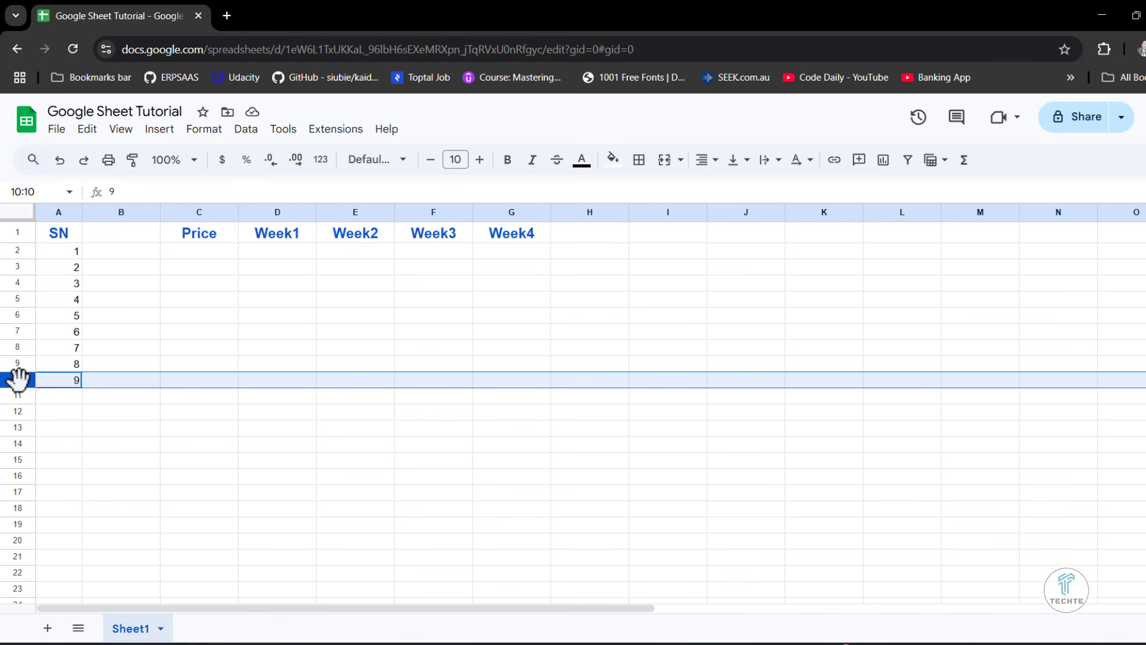
{"action": "right_click", "coordinate": [18, 379]}
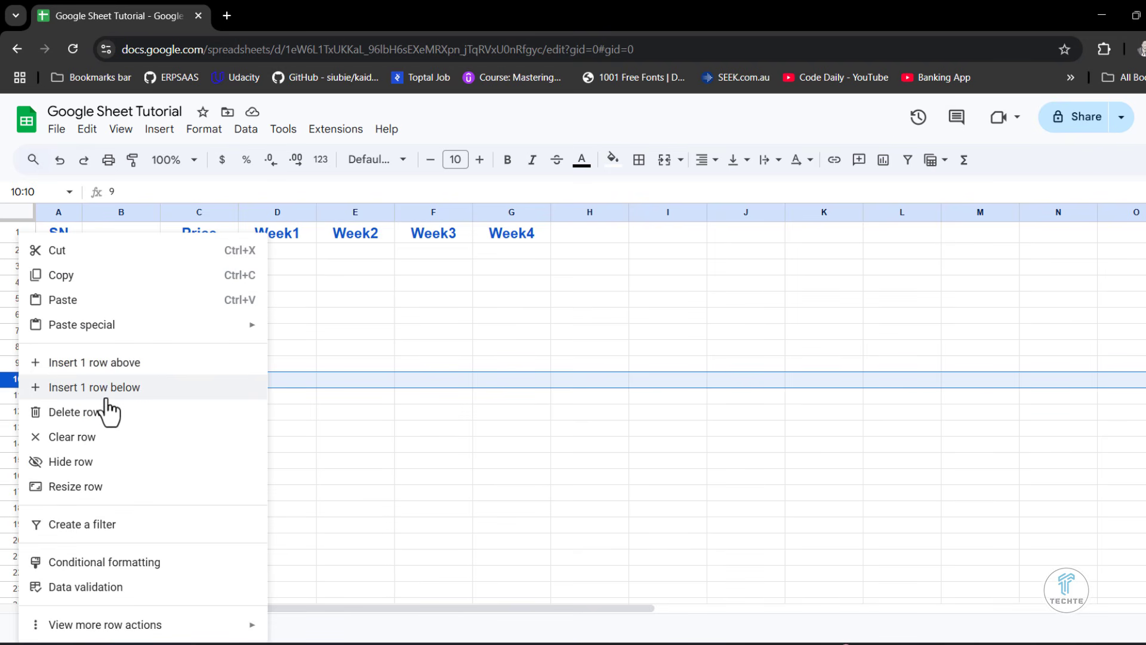
{"action": "left_click", "coordinate": [114, 364]}
{"action": "left_click", "coordinate": [177, 409]}
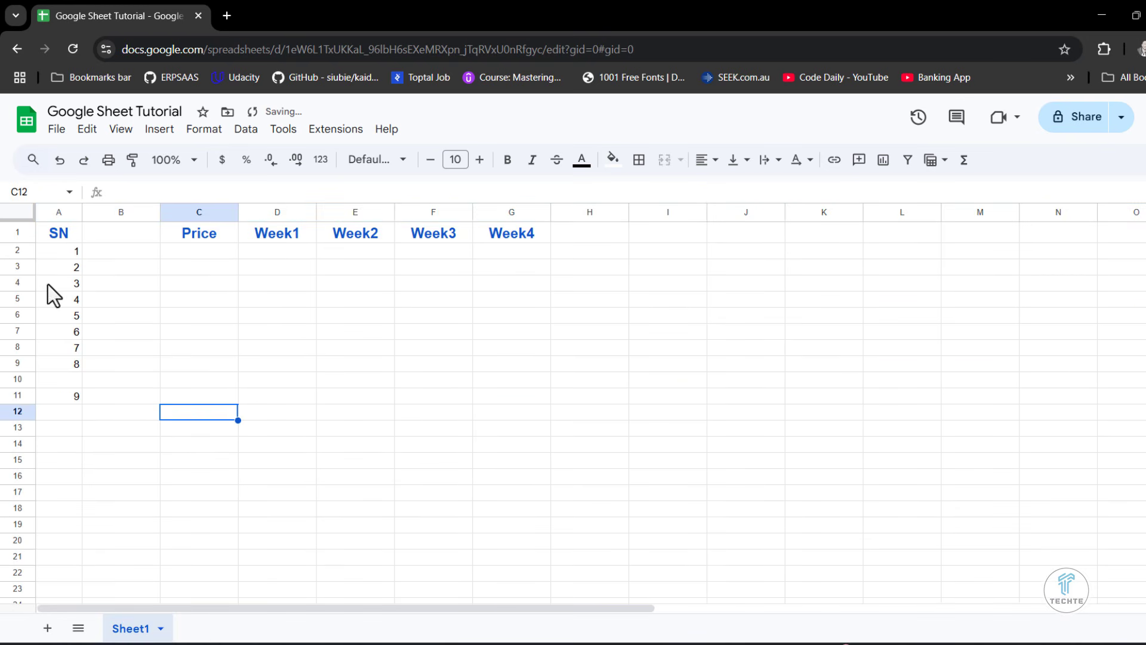
- Delete row 11, which holds serial number 9
{"action": "left_click", "coordinate": [18, 395]}
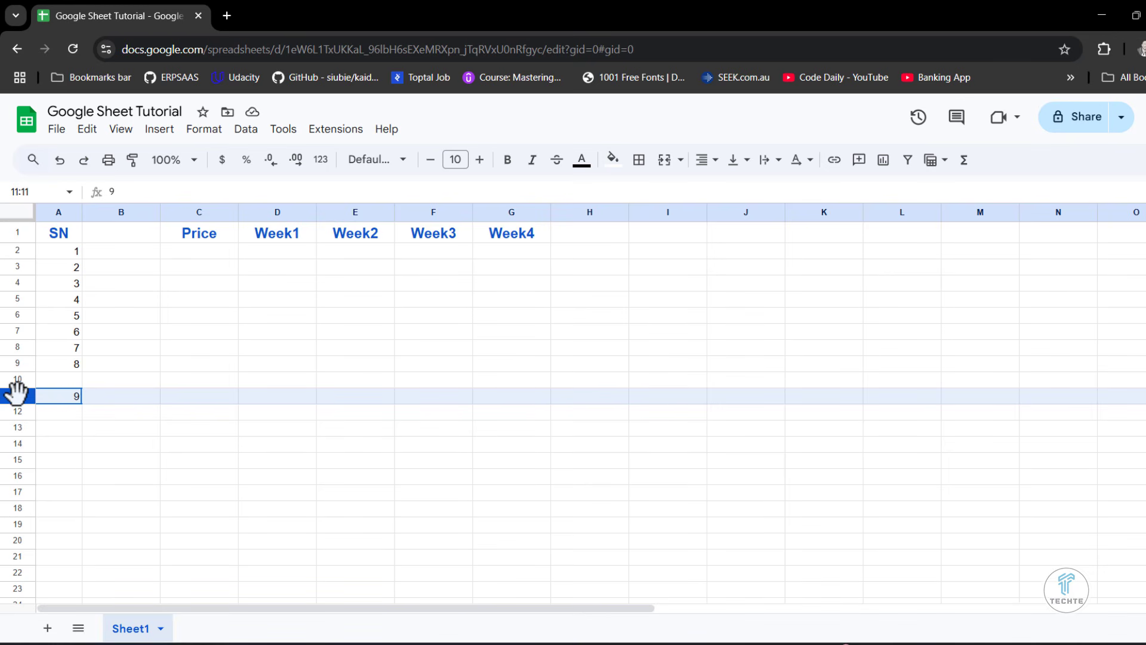
{"action": "right_click", "coordinate": [16, 393]}
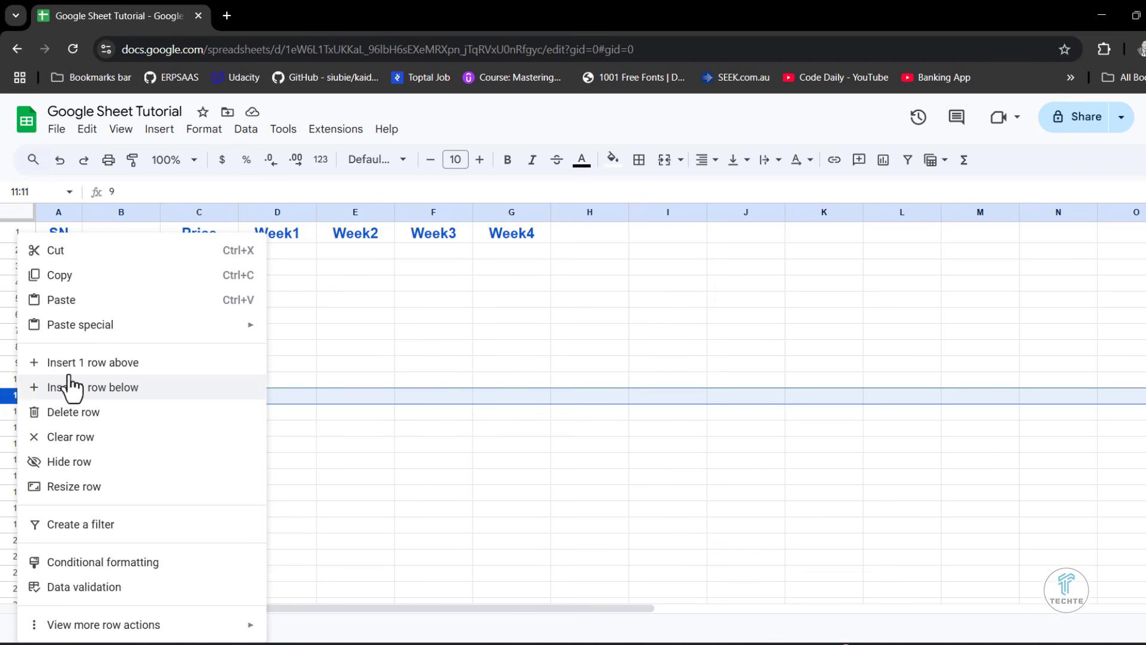
{"action": "left_click", "coordinate": [87, 412]}
{"action": "left_click", "coordinate": [152, 366]}
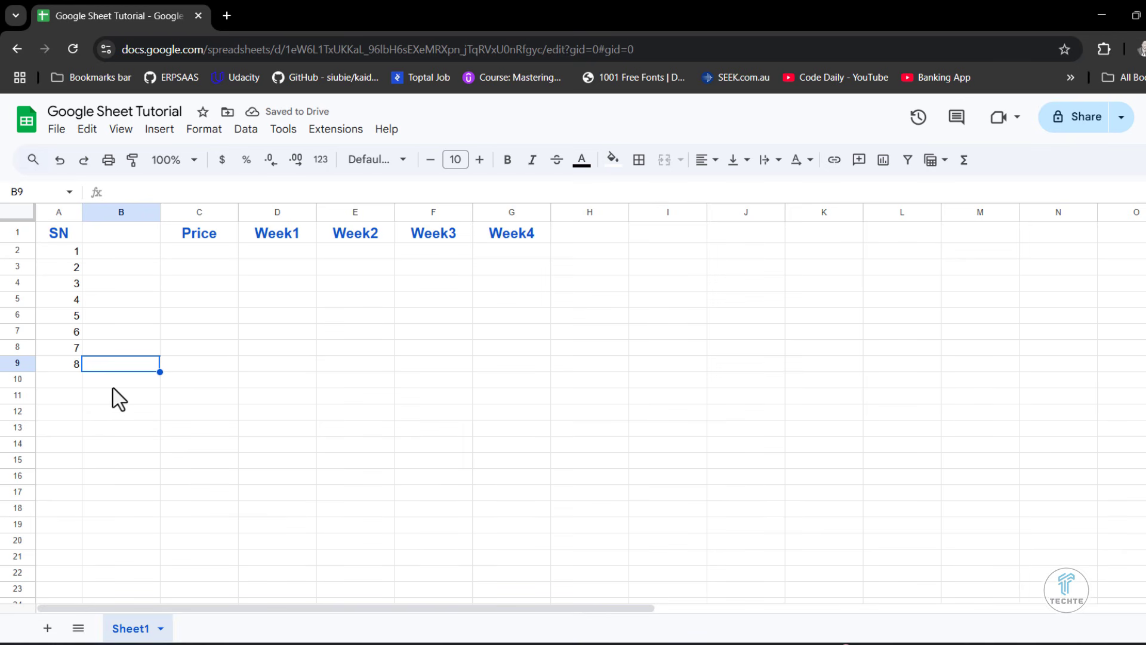
- Enter the heading "Item Name" in B1 and widen column B to fit it
{"action": "left_click", "coordinate": [134, 232]}
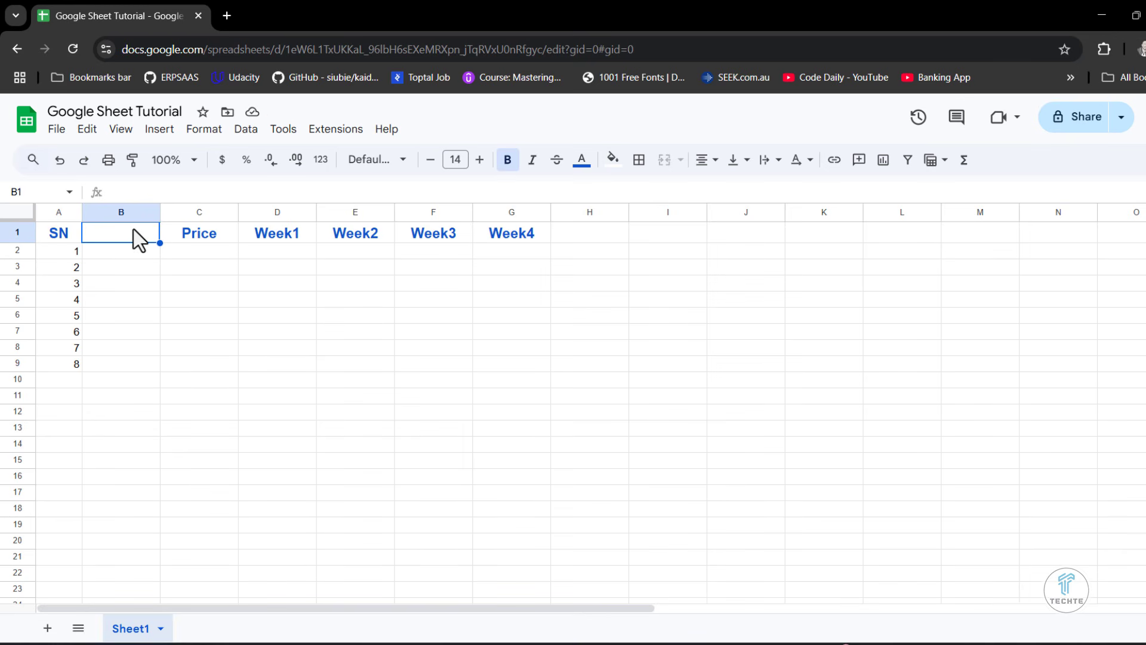
{"action": "type", "text": "Item Name"}
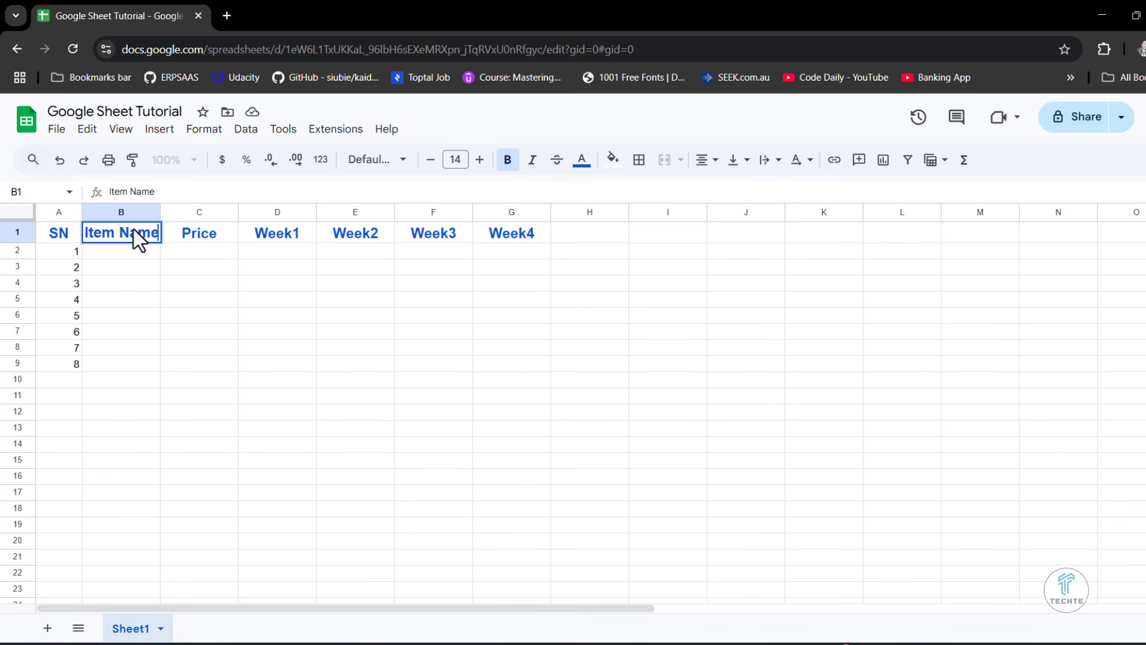
{"action": "left_click", "coordinate": [276, 397]}
{"action": "left_click_drag", "start_coordinate": [160, 212], "coordinate": [190, 212]}
{"action": "left_click", "coordinate": [138, 241]}
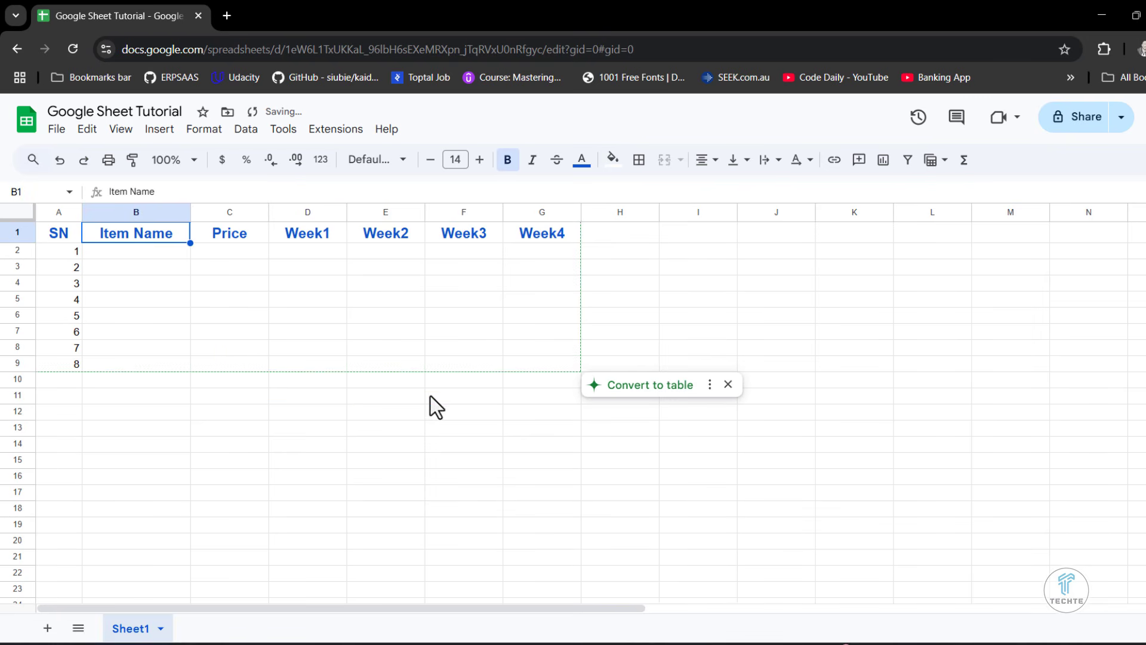
{"action": "left_click", "coordinate": [443, 410]}
- Copy the item names Microphone to Headphone from B3:B7 of the Excel workbook Practice Basic 1.xlsx and paste them into B2:B6 of the Google sheet
{"action": "left_click", "coordinate": [124, 252]}
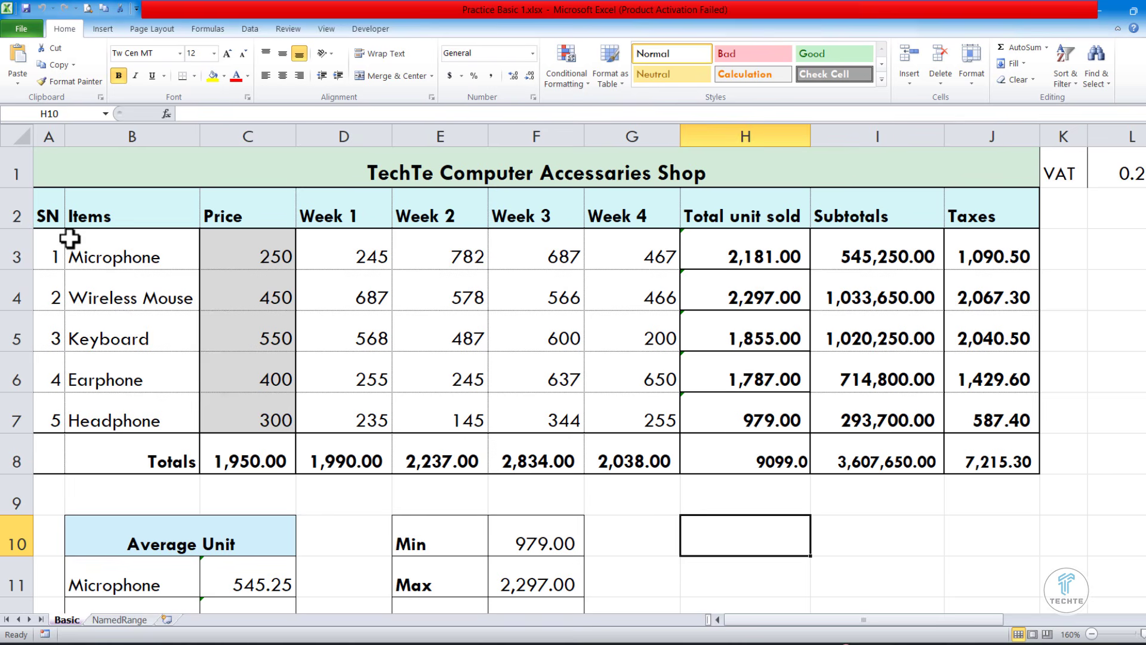
{"action": "left_click_drag", "start_coordinate": [121, 255], "coordinate": [123, 401]}
{"action": "right_click", "coordinate": [123, 401]}
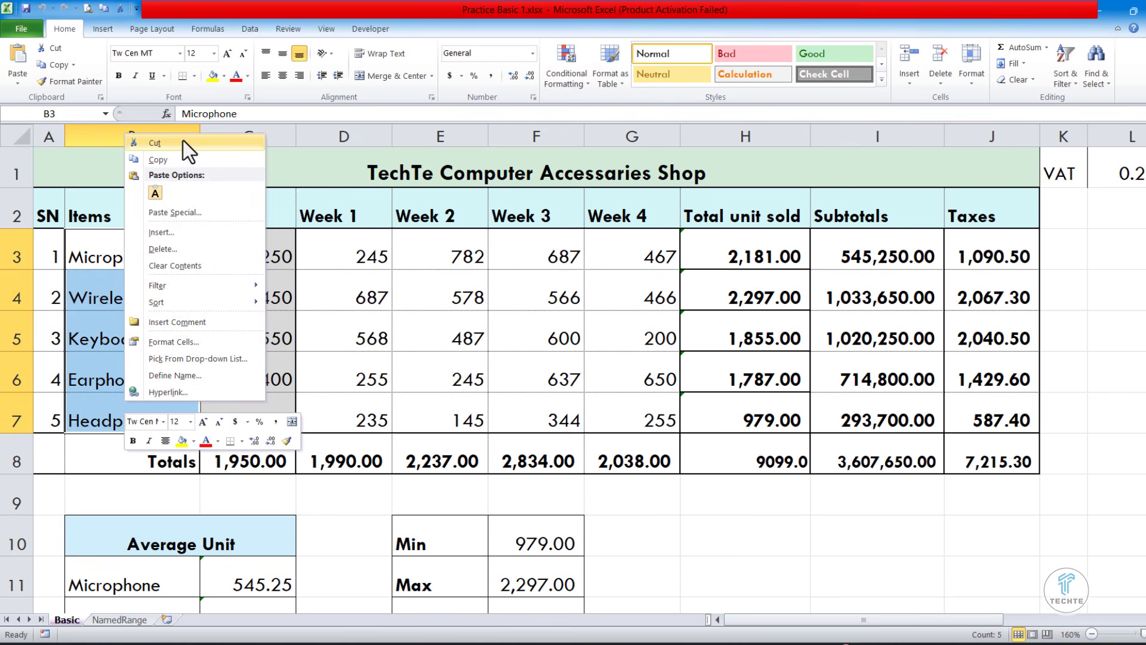
{"action": "left_click", "coordinate": [184, 141]}
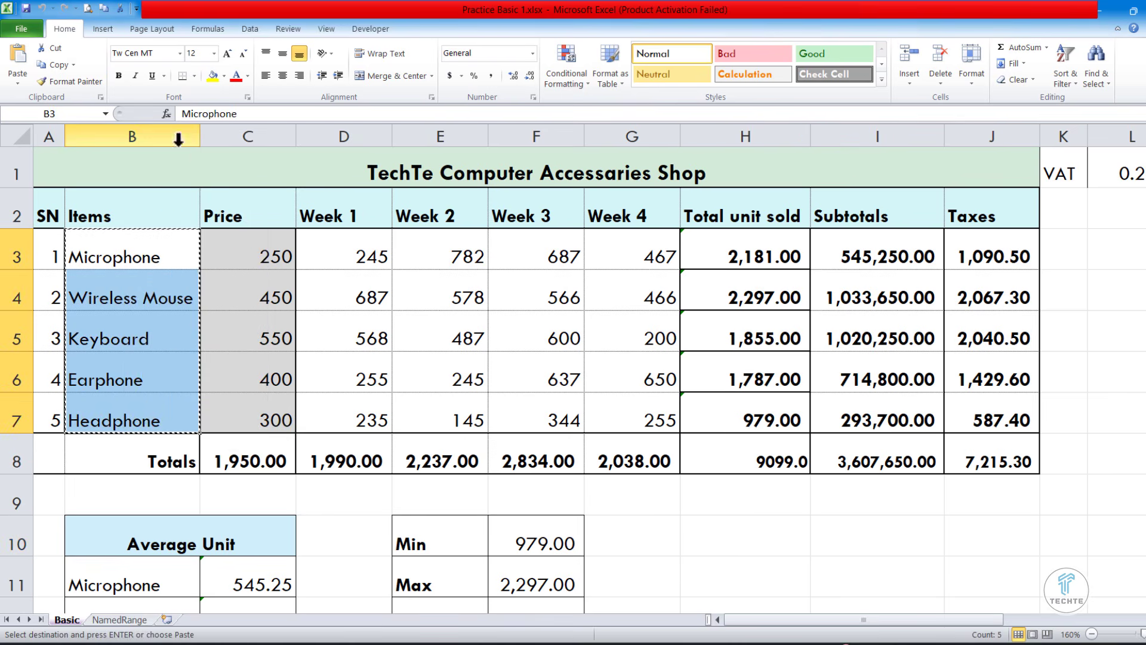
{"action": "key", "text": "ctrl+v"}
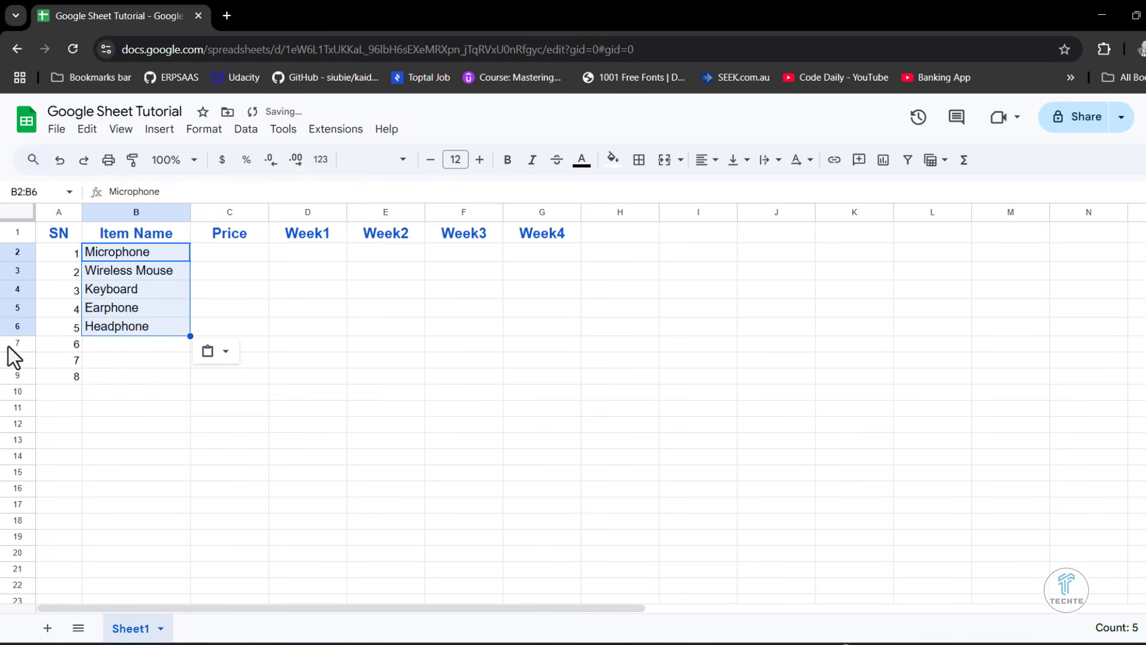
- Delete rows 7 to 9, which hold serial numbers 6 to 8
{"action": "left_click", "coordinate": [9, 343]}
{"action": "left_click_drag", "start_coordinate": [8, 343], "coordinate": [6, 370]}
{"action": "right_click", "coordinate": [56, 373]}
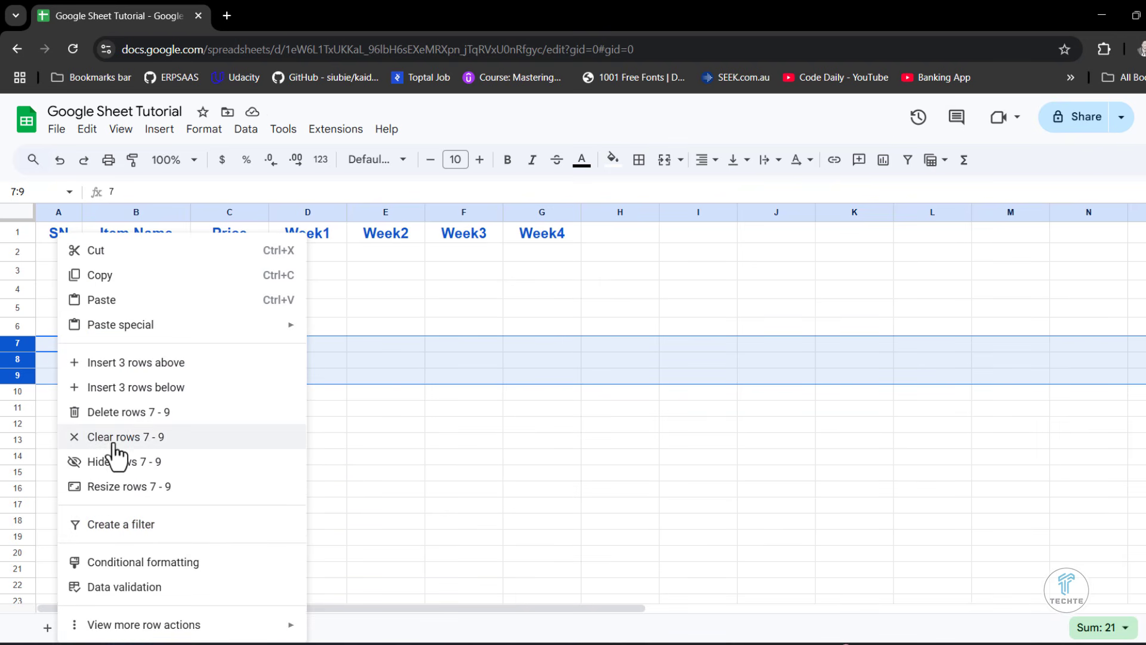
{"action": "left_click", "coordinate": [105, 412]}
{"action": "left_click", "coordinate": [439, 410]}
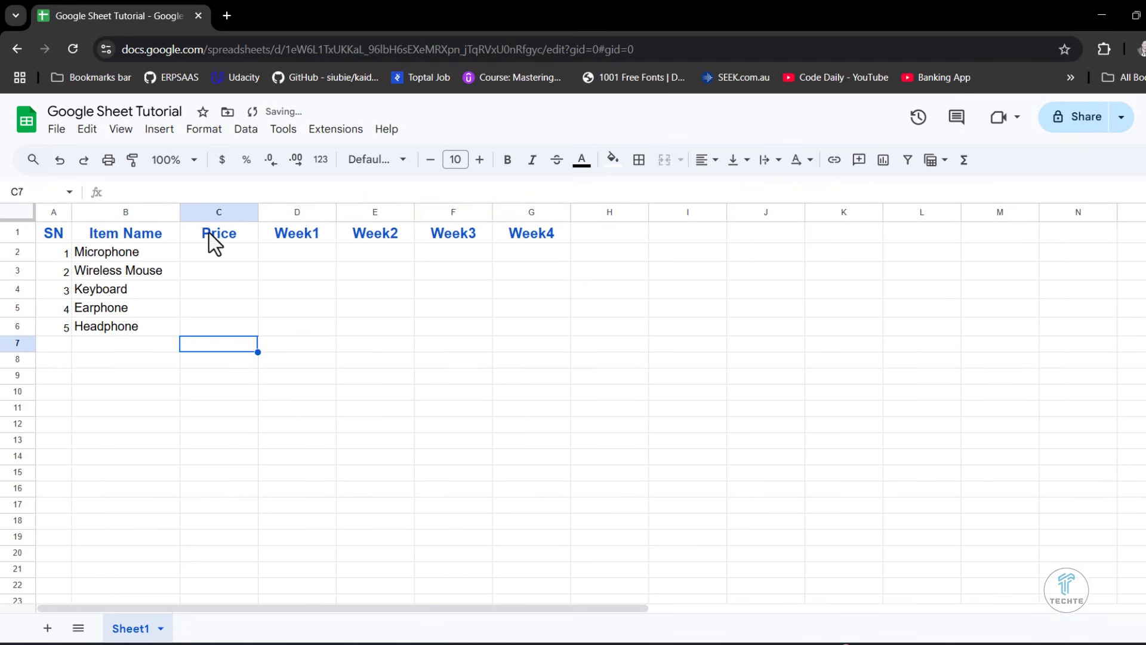
- Narrow columns C to G slightly so they fit the Price and Week1 to Week4 headings more closely
{"action": "left_click_drag", "start_coordinate": [258, 212], "coordinate": [249, 212]}
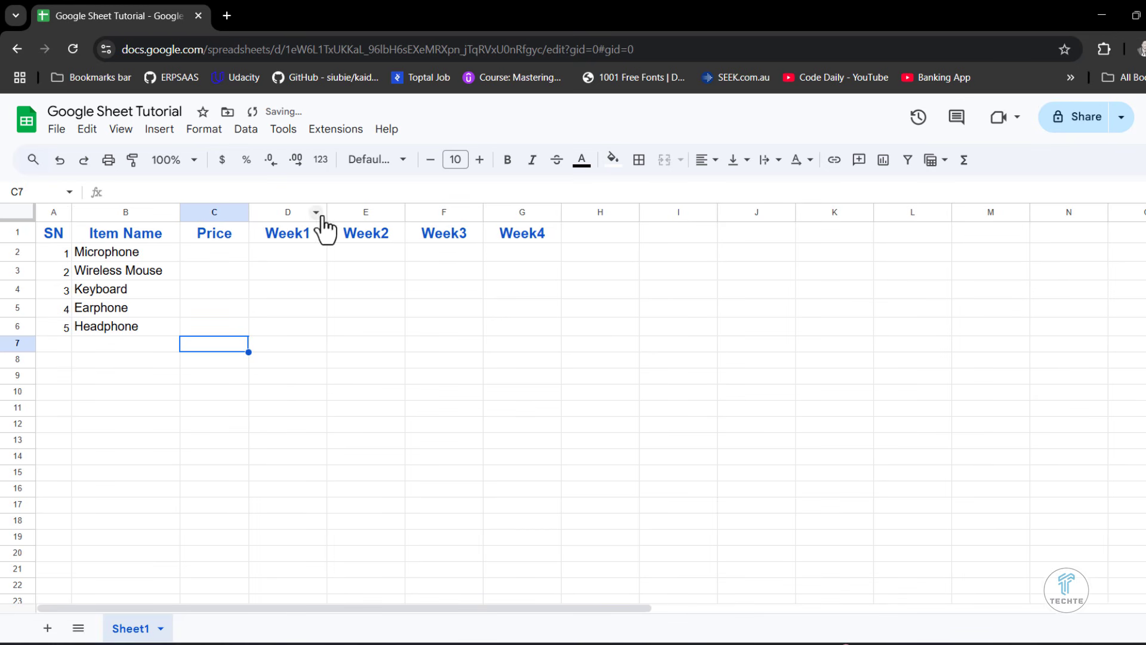
{"action": "left_click_drag", "start_coordinate": [329, 212], "coordinate": [320, 212]}
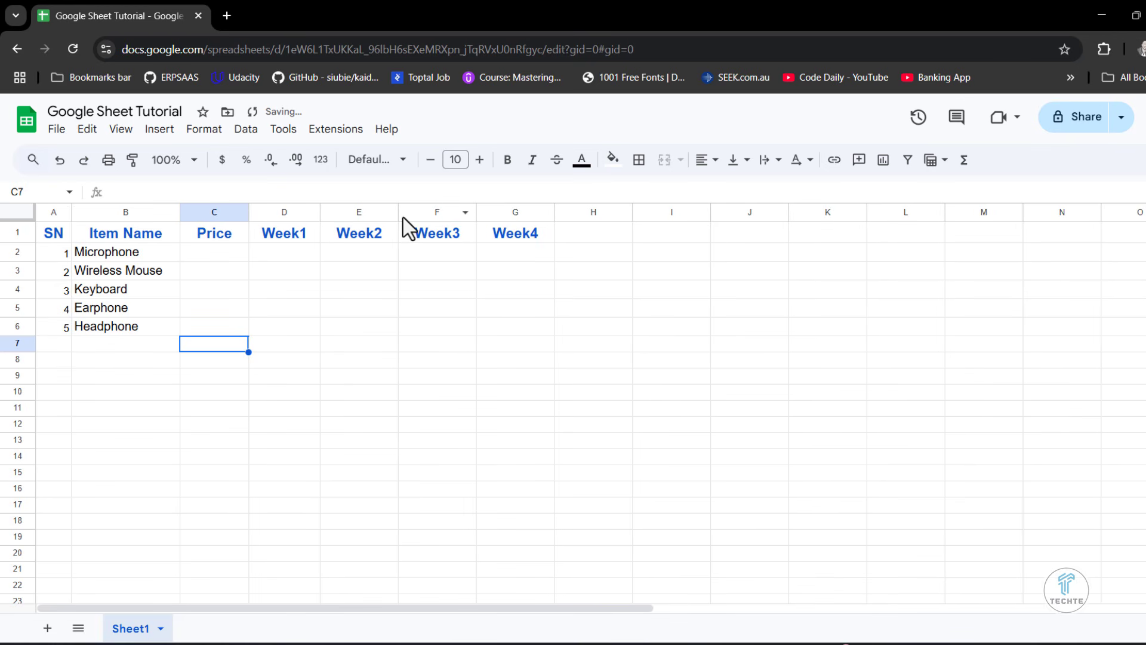
{"action": "left_click_drag", "start_coordinate": [397, 212], "coordinate": [388, 211]}
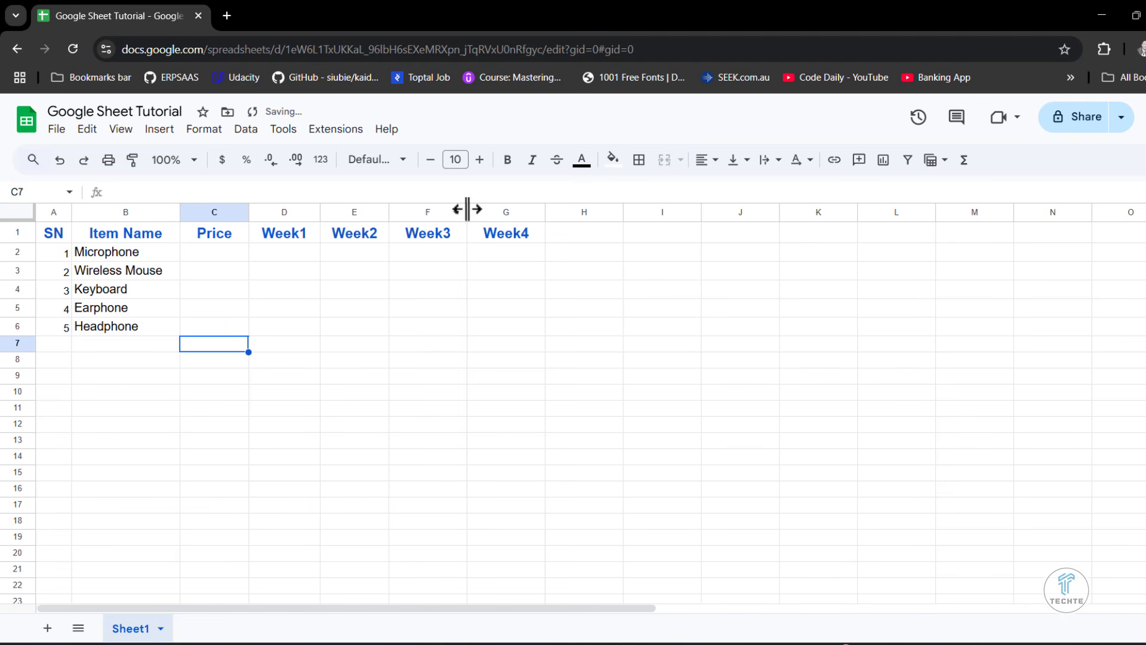
{"action": "left_click_drag", "start_coordinate": [467, 209], "coordinate": [457, 209]}
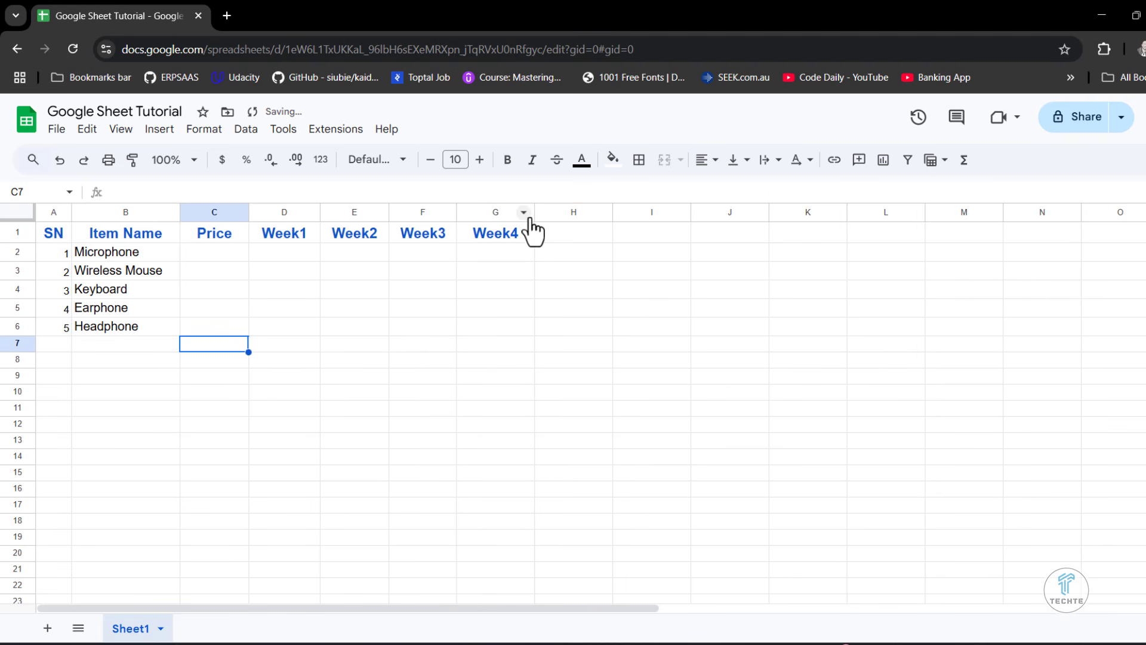
{"action": "left_click_drag", "start_coordinate": [535, 213], "coordinate": [527, 214]}
{"action": "left_click", "coordinate": [638, 267]}
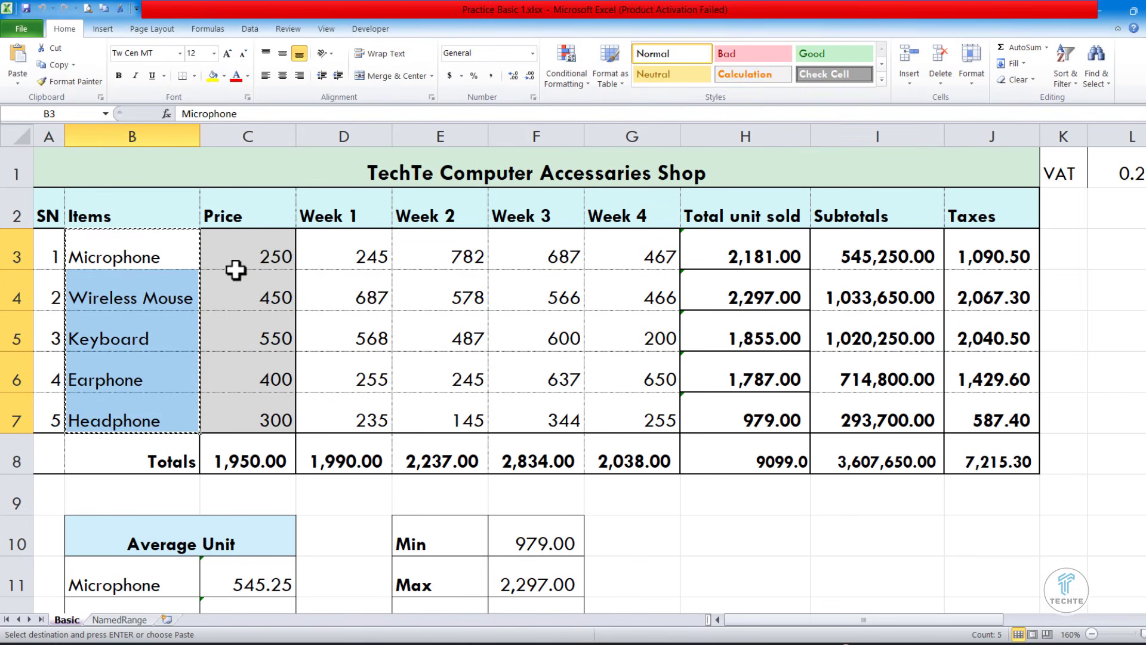
- Copy the price and weekly figures from C3:G7 of the Excel workbook and paste them into C2:G6 of the Google sheet
{"action": "left_click_drag", "start_coordinate": [251, 260], "coordinate": [646, 414]}
{"action": "right_click", "coordinate": [647, 414]}
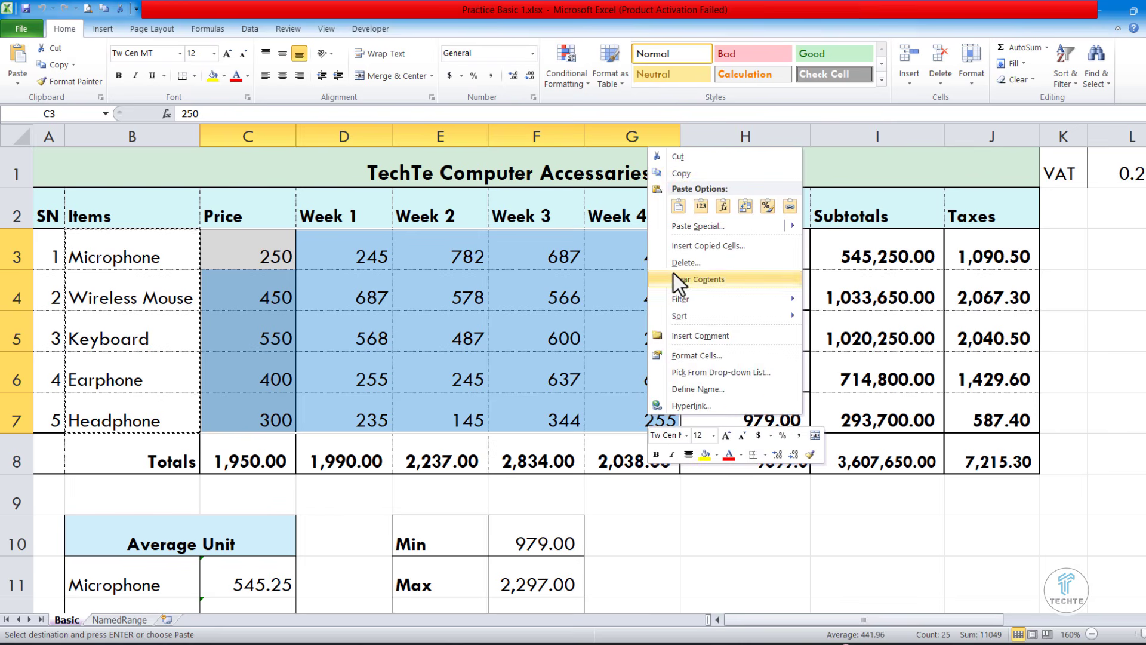
{"action": "left_click", "coordinate": [672, 174]}
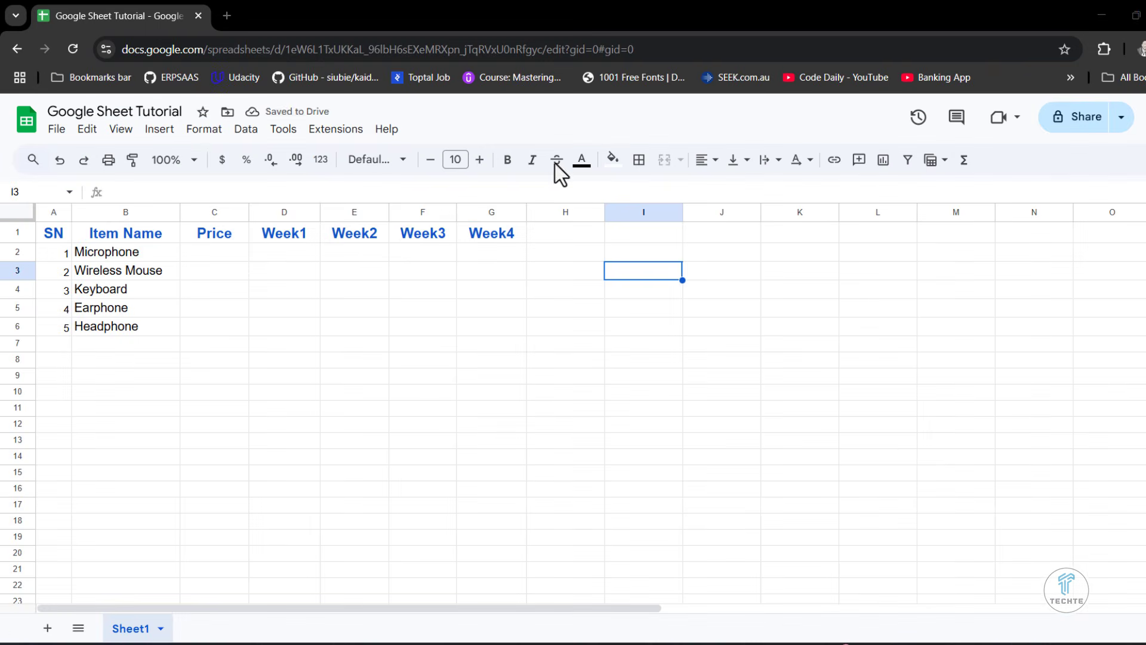
{"action": "left_click_drag", "start_coordinate": [231, 257], "coordinate": [464, 324]}
{"action": "right_click", "coordinate": [464, 324]}
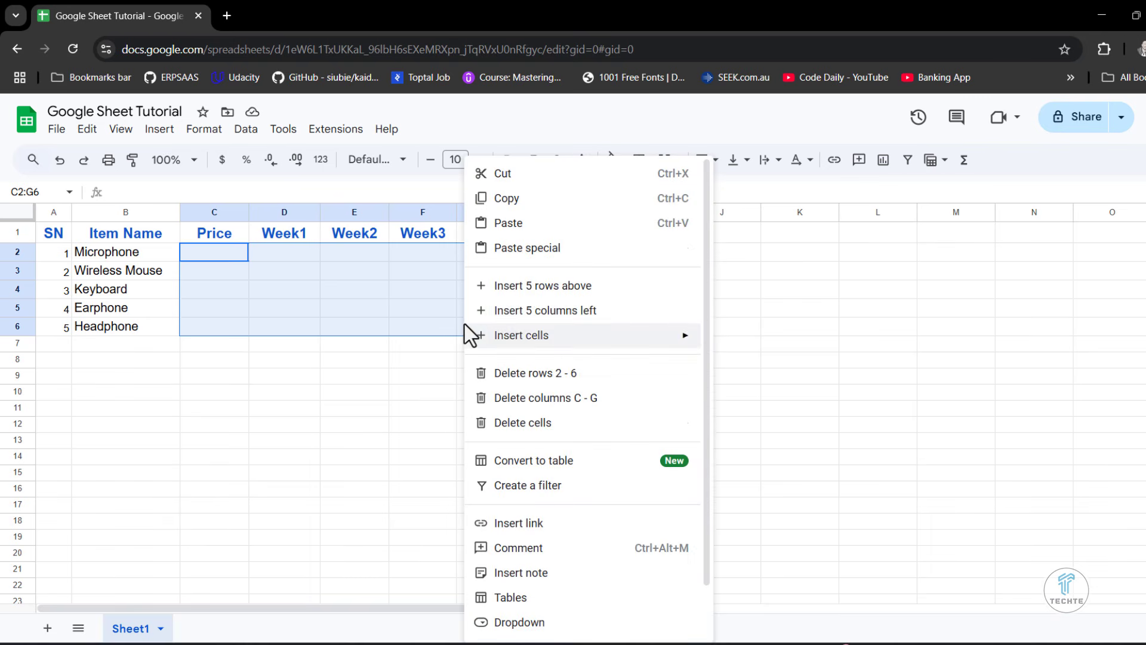
{"action": "left_click", "coordinate": [530, 222]}
{"action": "left_click", "coordinate": [376, 394]}
{"action": "left_click", "coordinate": [418, 378]}
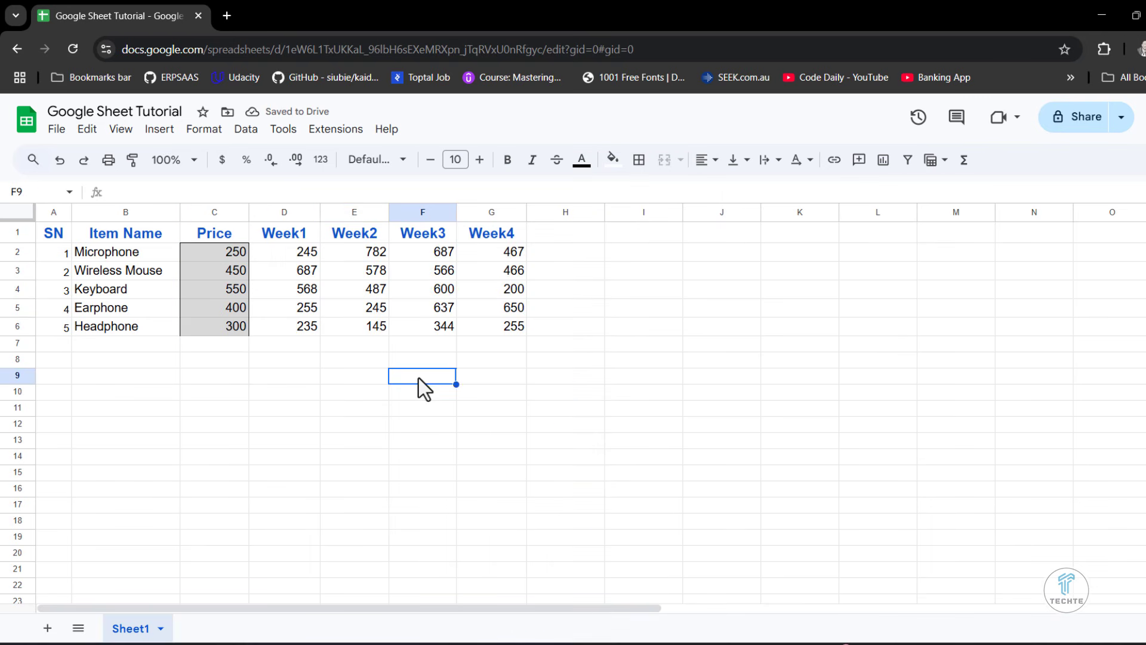
{"action": "left_click", "coordinate": [217, 256]}
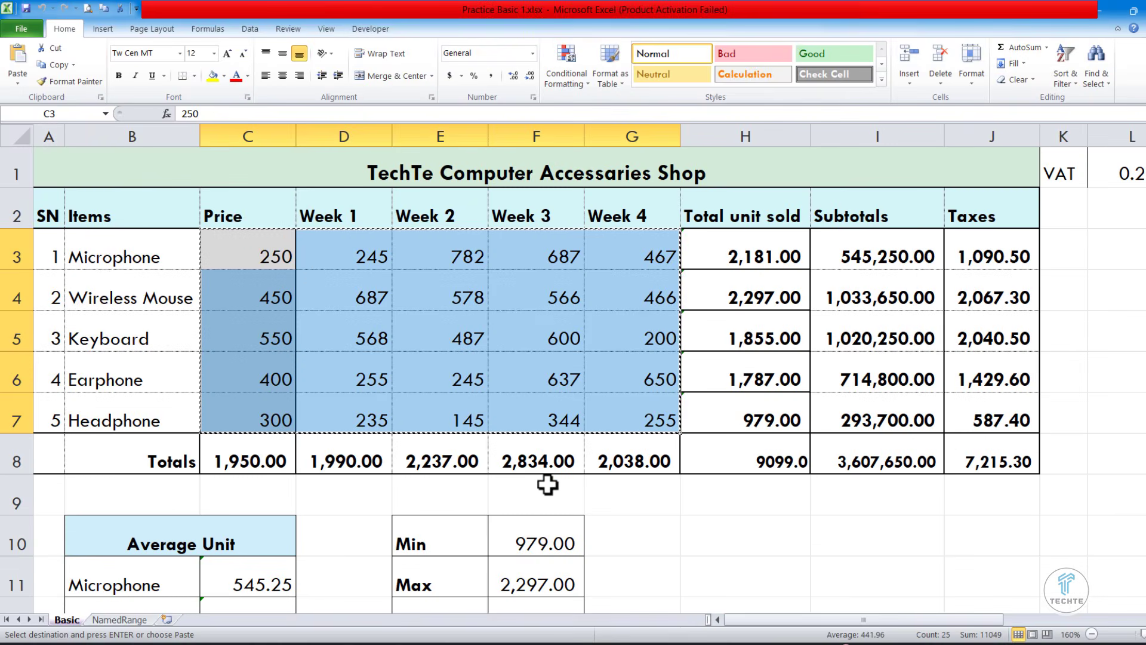
- Copy the Average Unit table from B10:C15 of the Excel workbook and paste it at B9 of the Google sheet
{"action": "scroll", "coordinate": [547, 485], "scroll_direction": "down", "scroll_amount": 1}
{"action": "scroll", "coordinate": [371, 481], "scroll_direction": "down", "scroll_amount": 3}
{"action": "left_click", "coordinate": [149, 294]}
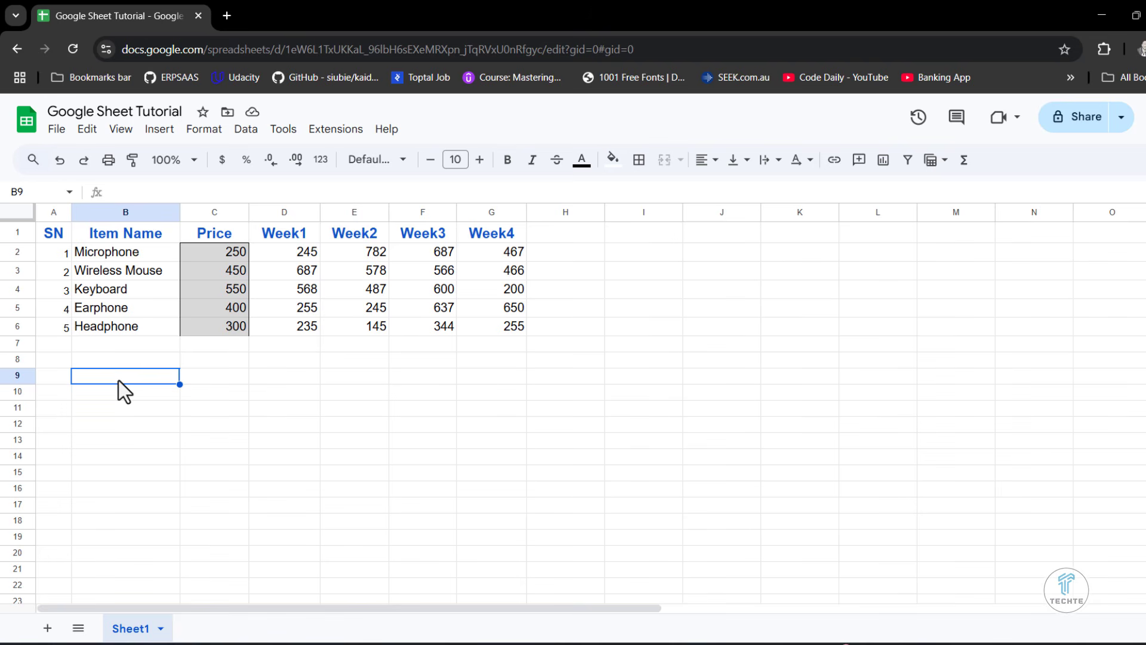
{"action": "right_click", "coordinate": [119, 380]}
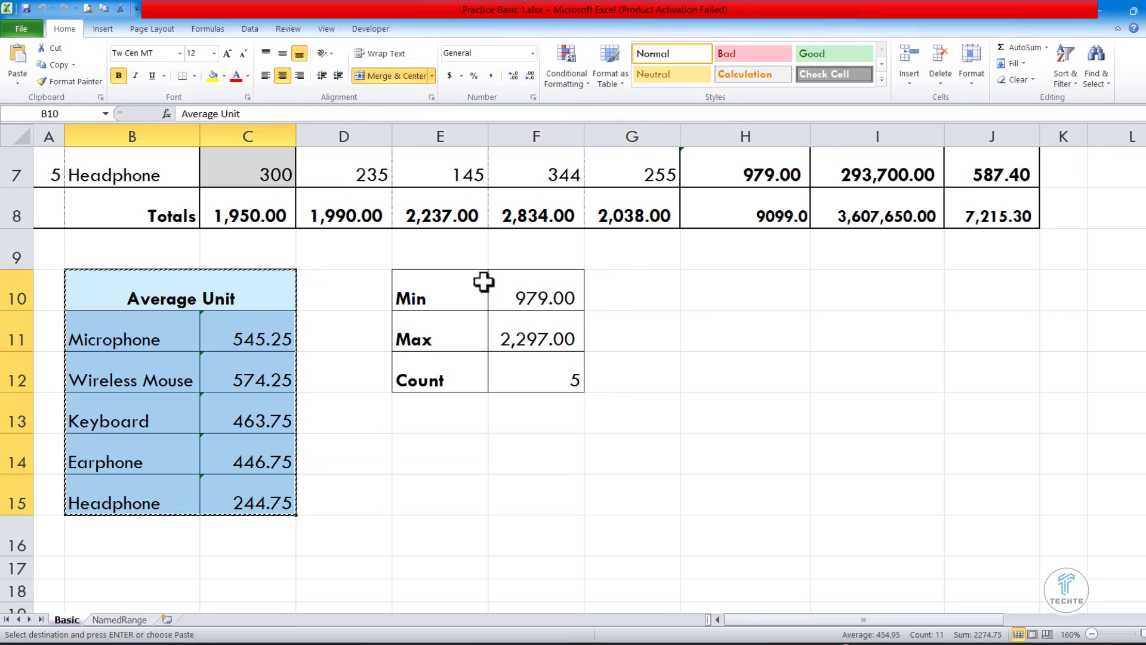
- Copy the Min, Max and Count table from E10:F12 of the Excel workbook and paste it at E9 of the Google sheet
{"action": "left_click_drag", "start_coordinate": [484, 281], "coordinate": [534, 382]}
{"action": "right_click", "coordinate": [536, 385]}
{"action": "left_click", "coordinate": [568, 138]}
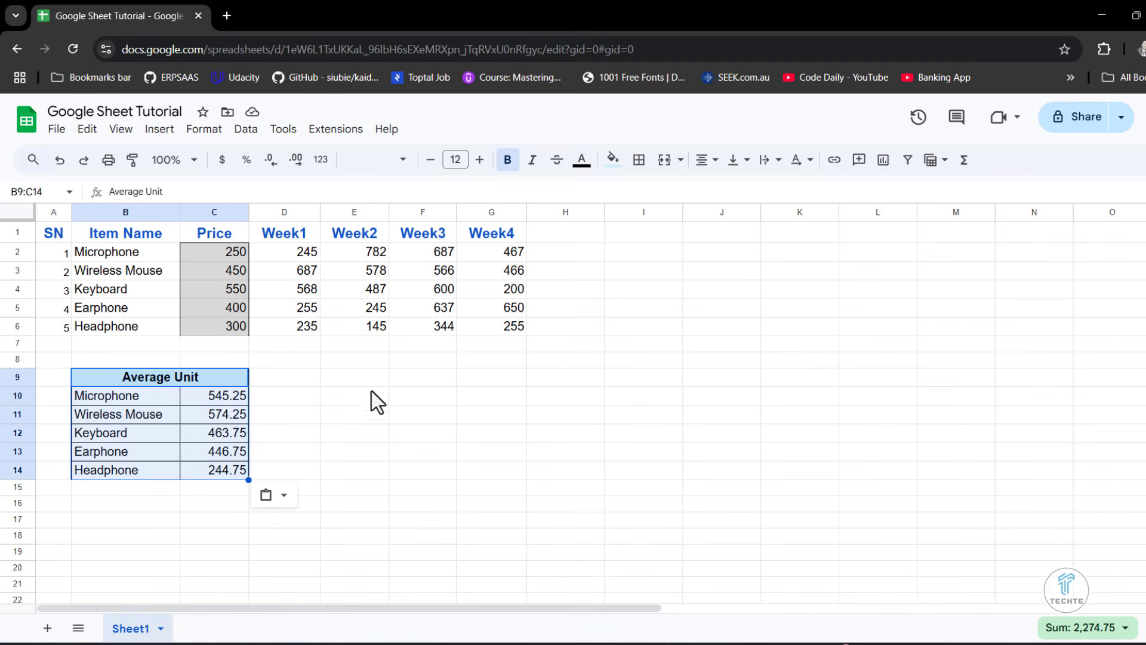
{"action": "left_click", "coordinate": [370, 381]}
{"action": "right_click", "coordinate": [370, 381]}
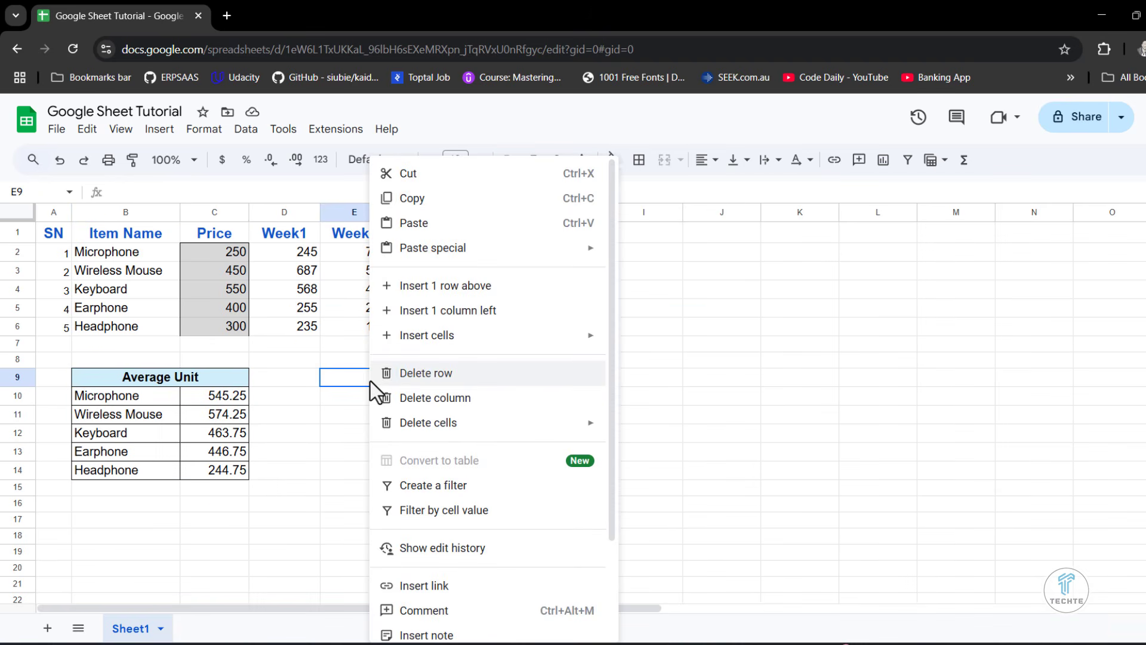
{"action": "left_click", "coordinate": [413, 223]}
{"action": "left_click", "coordinate": [608, 470]}
- Clear the pasted values in F9:F11 and C10:C14, keeping the labels of both summary tables
{"action": "left_click_drag", "start_coordinate": [416, 374], "coordinate": [413, 410]}
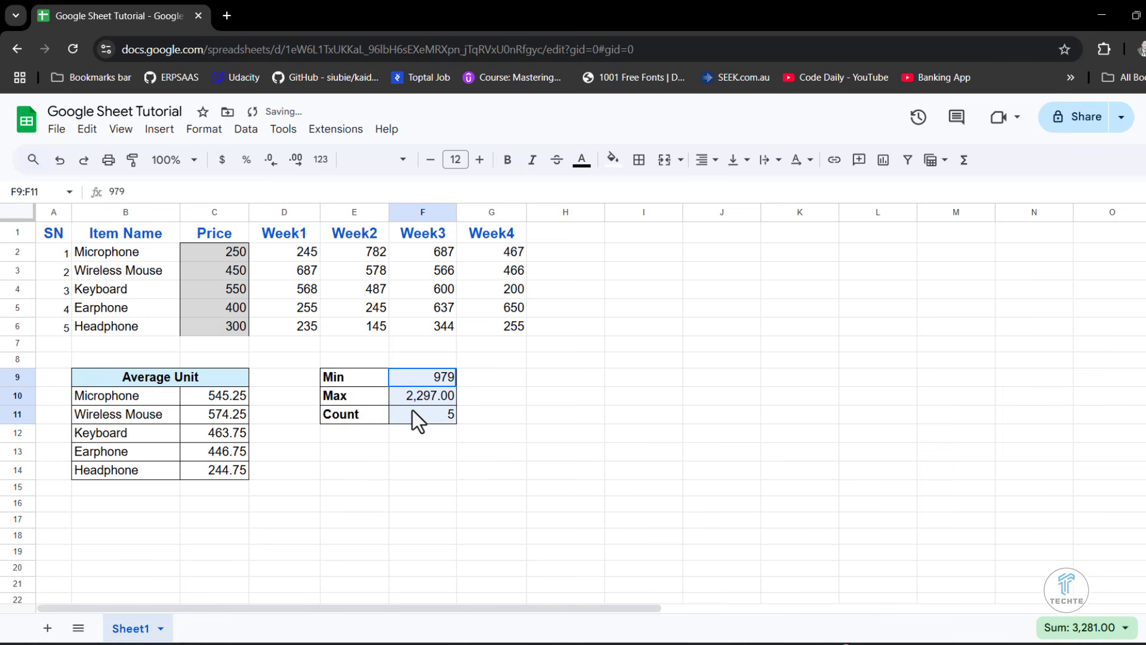
{"action": "key", "text": "Delete"}
{"action": "left_click_drag", "start_coordinate": [215, 397], "coordinate": [198, 471]}
{"action": "key", "text": "Delete"}
- Unmerge the Average Unit heading cell across B9:C9
{"action": "left_click", "coordinate": [145, 381]}
{"action": "left_click", "coordinate": [663, 160]}
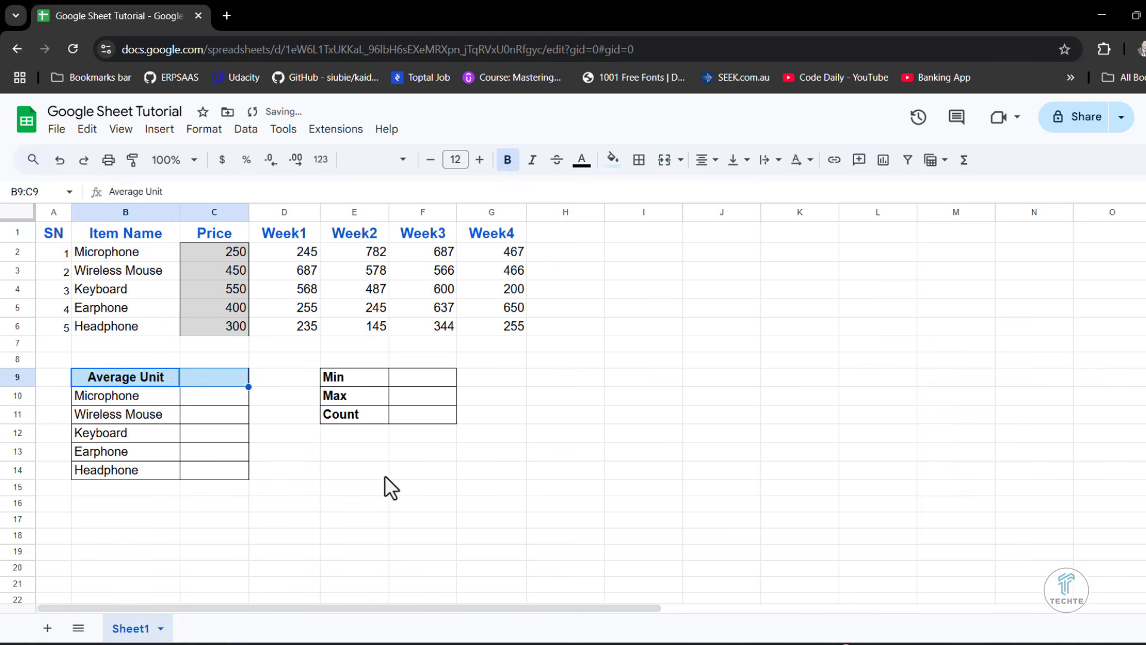
{"action": "left_click", "coordinate": [209, 551]}
- Set the fill colour of the price cells C2:C6 and the Average Unit heading row B9:C9 to white
{"action": "left_click_drag", "start_coordinate": [221, 250], "coordinate": [212, 324]}
{"action": "left_click", "coordinate": [619, 162]}
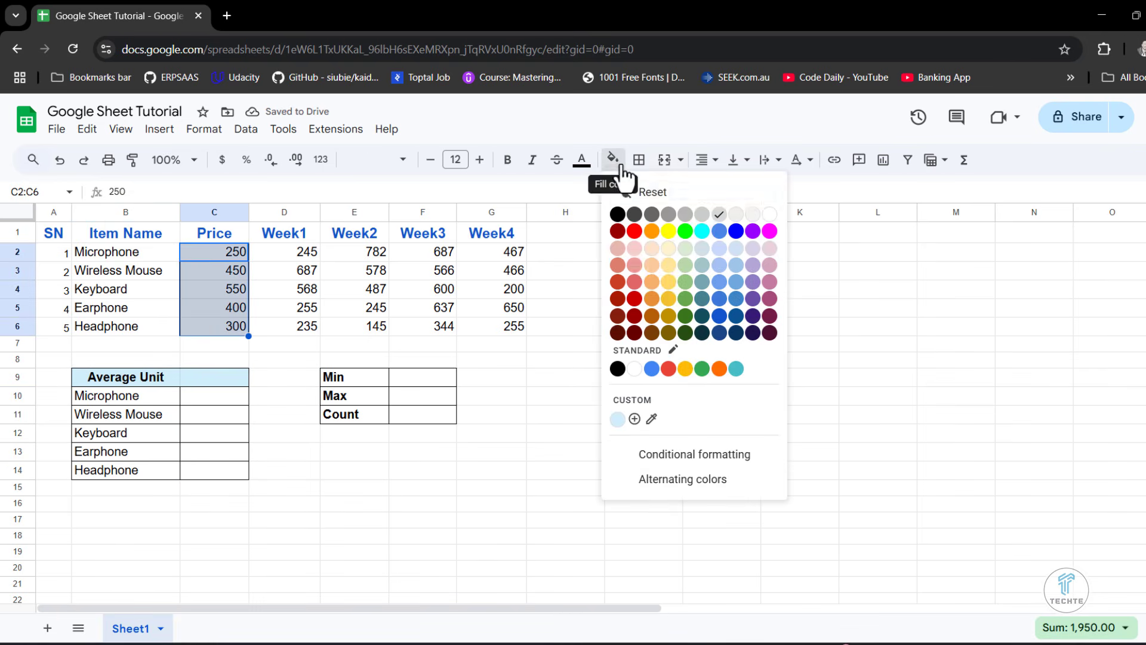
{"action": "left_click", "coordinate": [636, 370]}
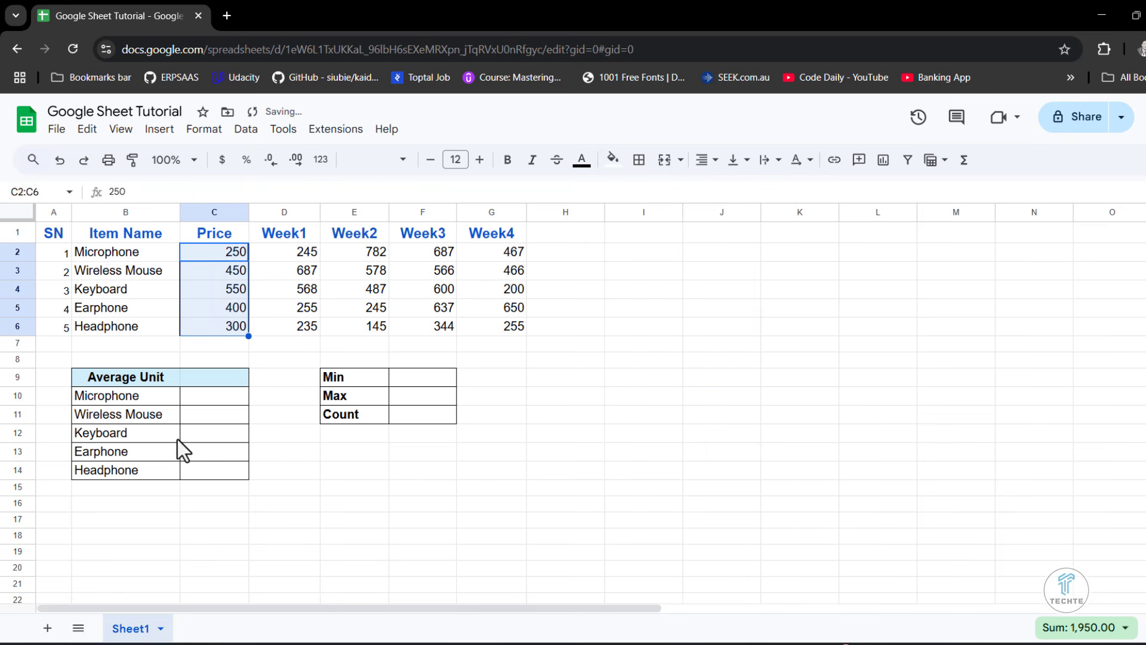
{"action": "left_click", "coordinate": [119, 384]}
{"action": "left_click_drag", "start_coordinate": [222, 375], "coordinate": [224, 376]}
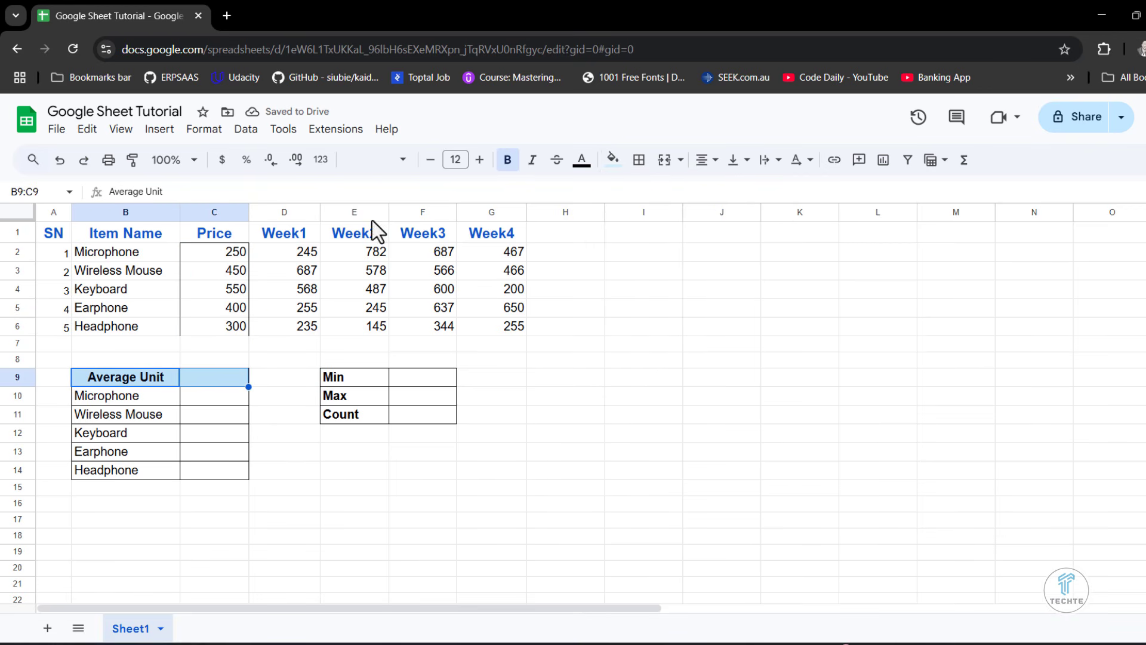
{"action": "left_click", "coordinate": [612, 159]}
{"action": "left_click", "coordinate": [636, 369]}
{"action": "left_click", "coordinate": [506, 549]}
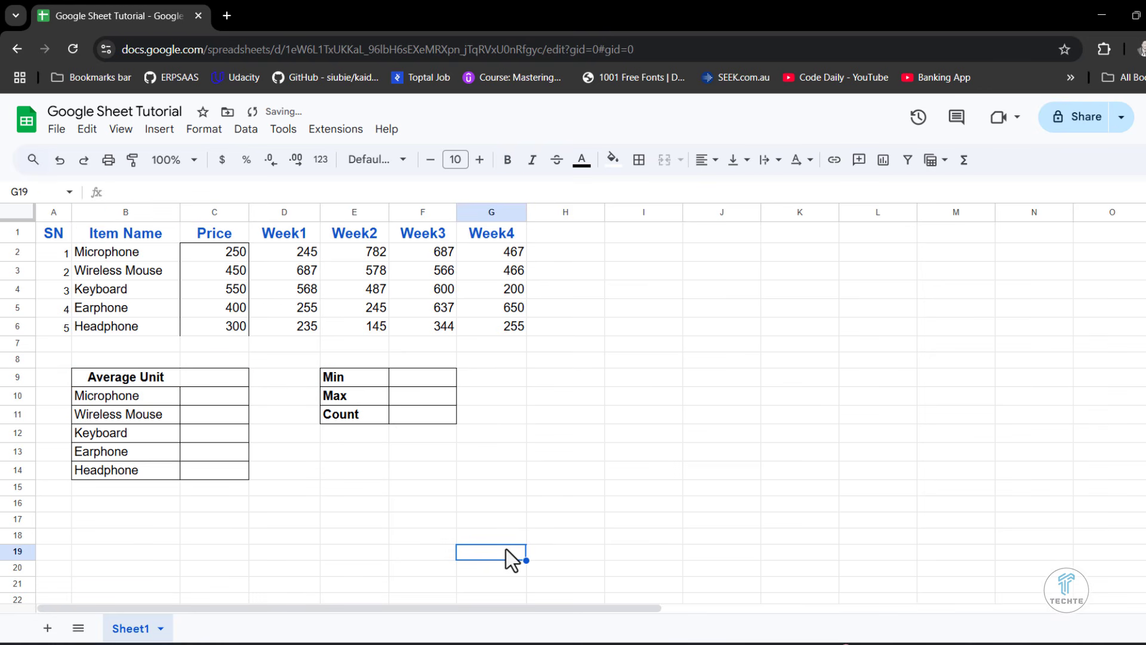
- Copy the headings Total unit sold, Subtotals and Taxes from H2:J2 of the Excel workbook and paste them into H1:J1 of the Google sheet
{"action": "left_click", "coordinate": [543, 237]}
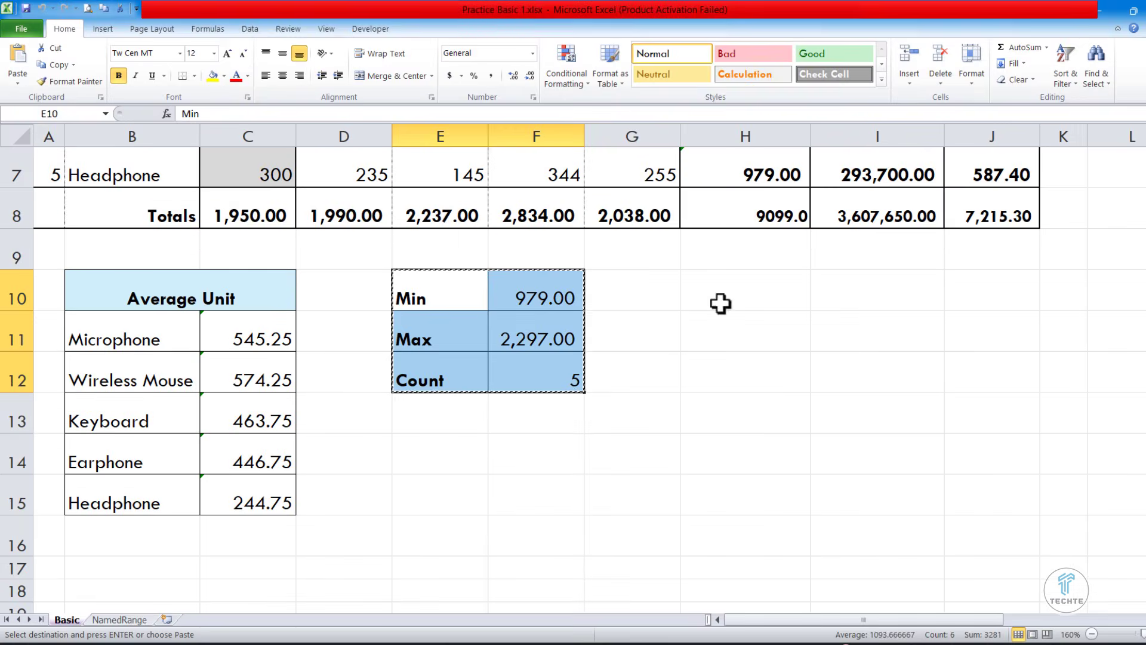
{"action": "scroll", "coordinate": [635, 335], "scroll_direction": "up", "scroll_amount": 2}
{"action": "left_click_drag", "start_coordinate": [709, 223], "coordinate": [959, 215]}
{"action": "right_click", "coordinate": [961, 215]}
{"action": "left_click", "coordinate": [991, 239]}
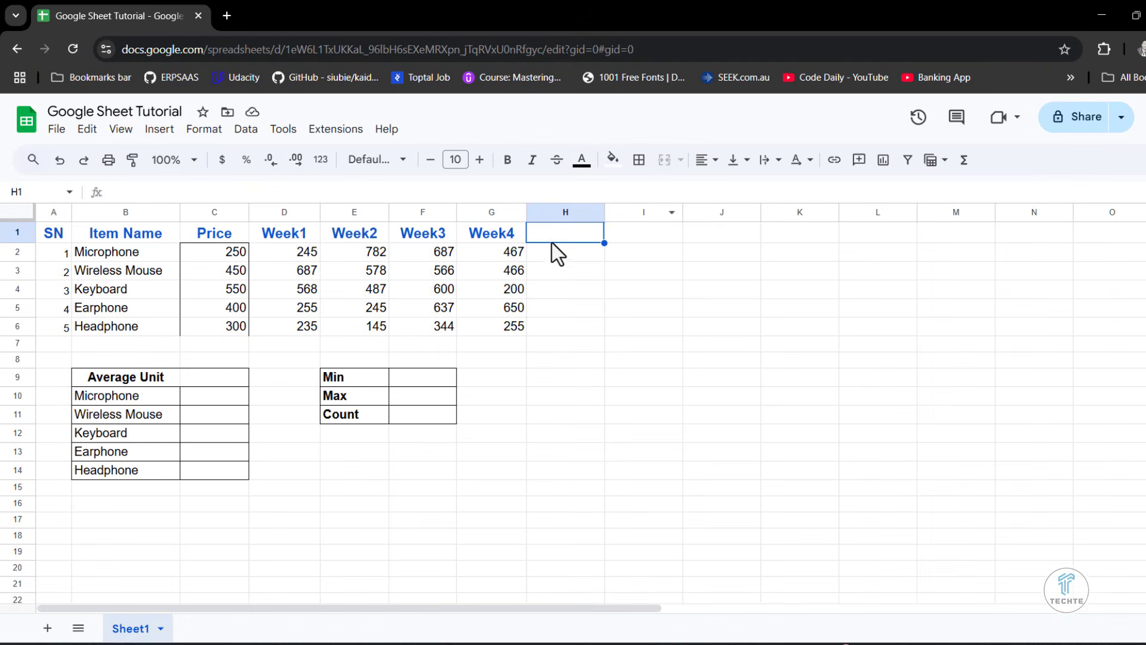
{"action": "right_click", "coordinate": [551, 238]}
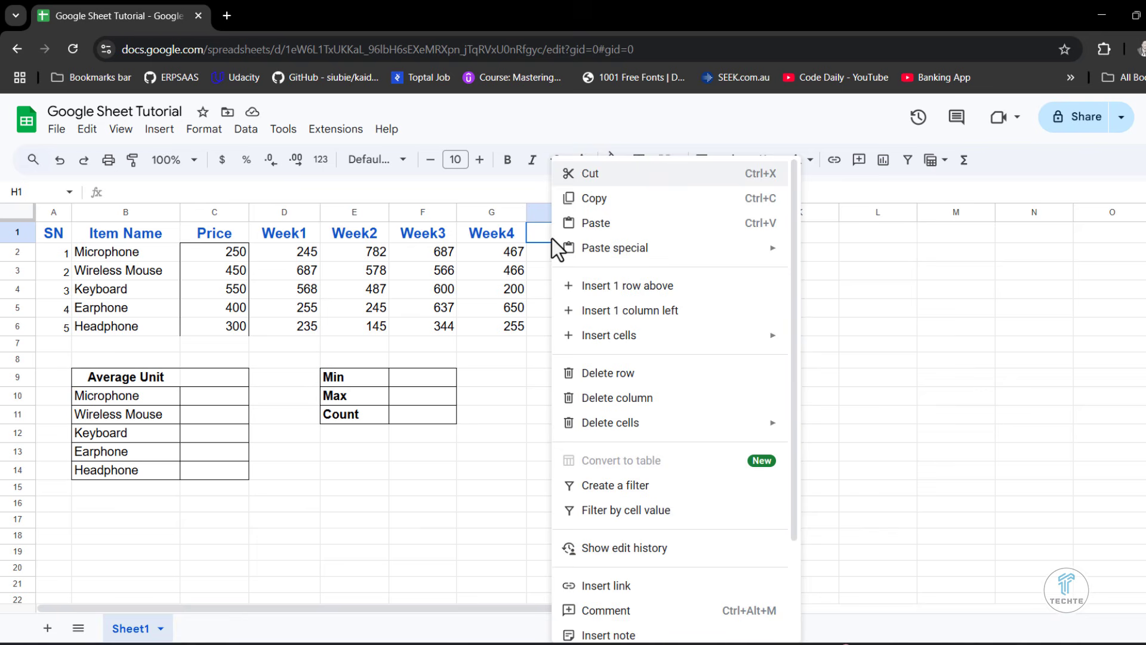
{"action": "left_click", "coordinate": [608, 225]}
{"action": "left_click", "coordinate": [798, 451]}
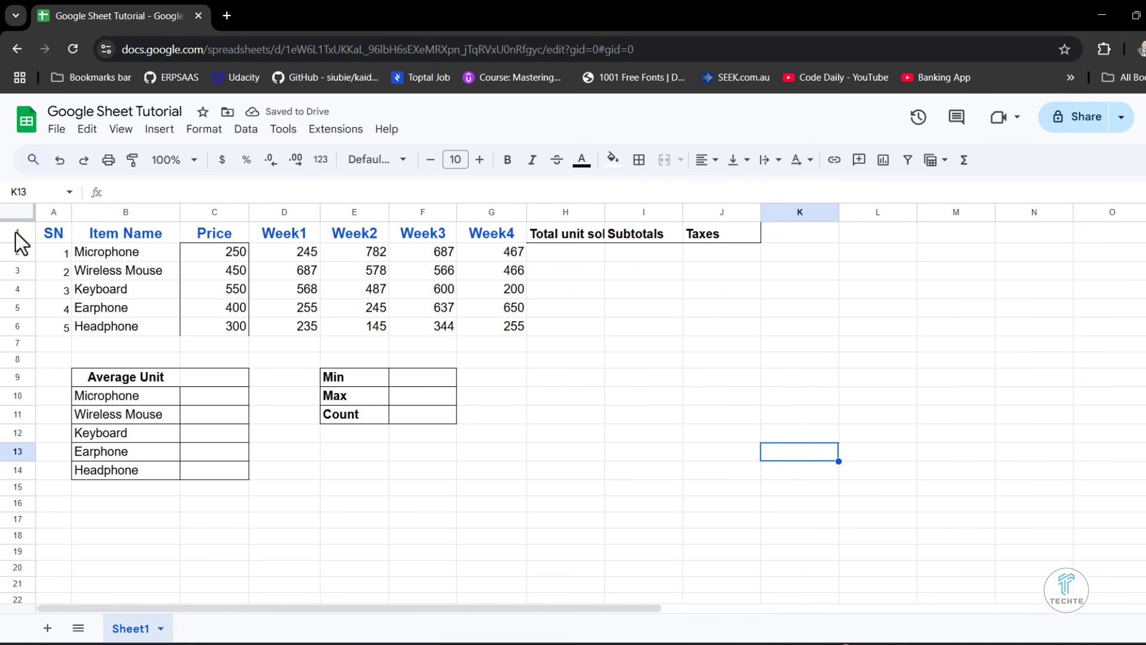
- Insert one blank row above the heading row and make the new row 1 taller
{"action": "left_click", "coordinate": [10, 232]}
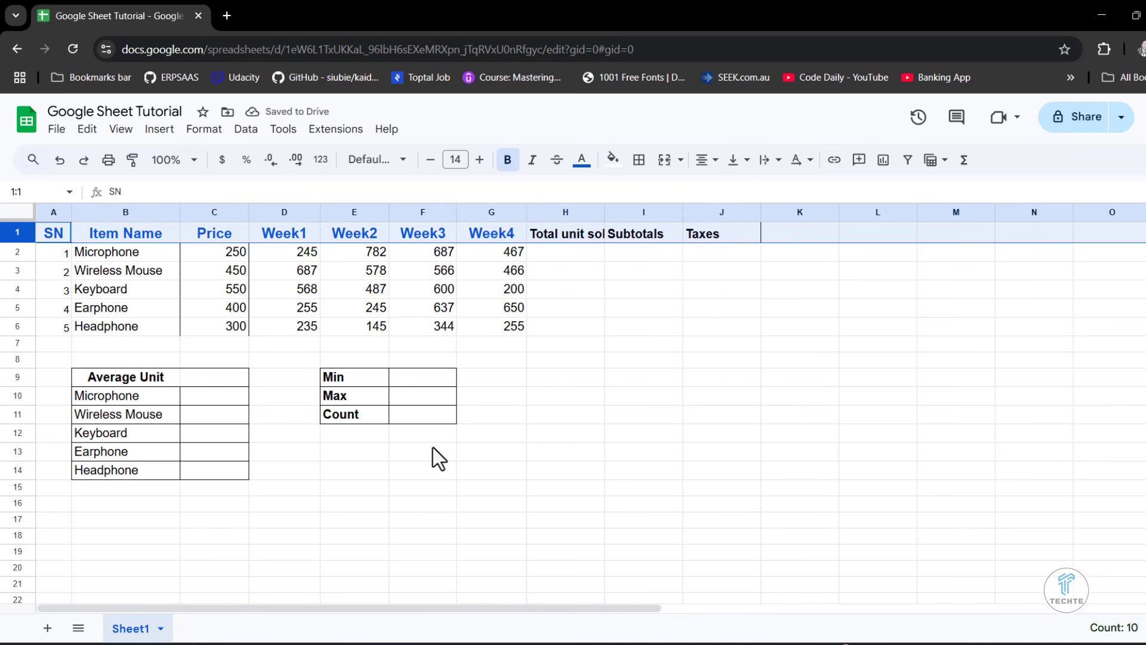
{"action": "right_click", "coordinate": [13, 233]}
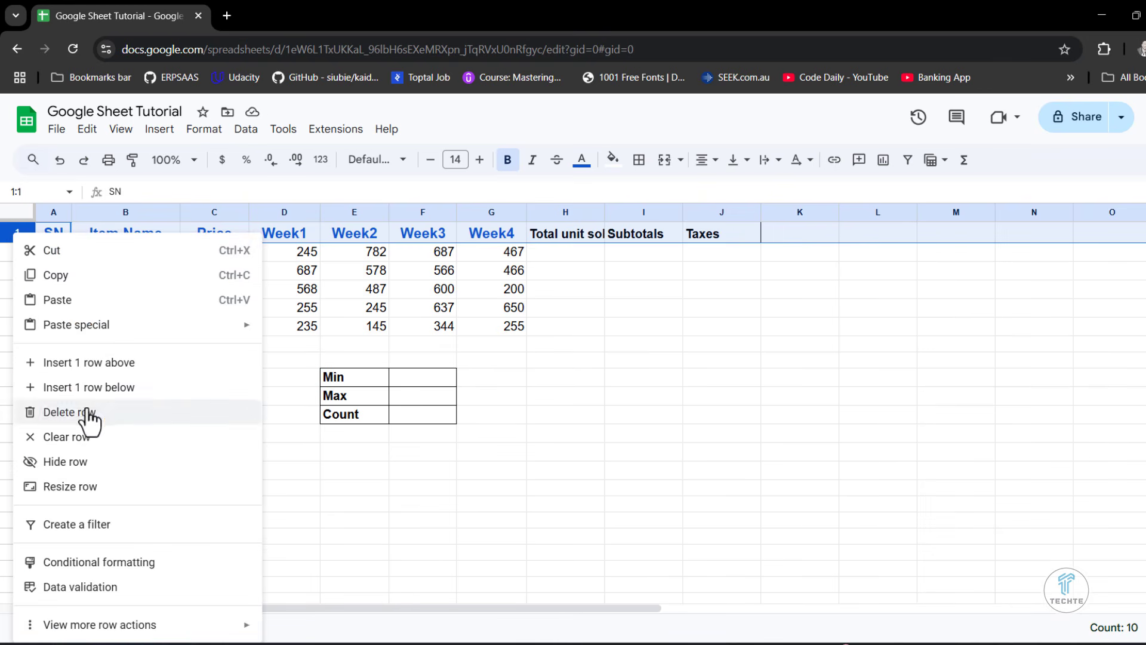
{"action": "left_click", "coordinate": [89, 367]}
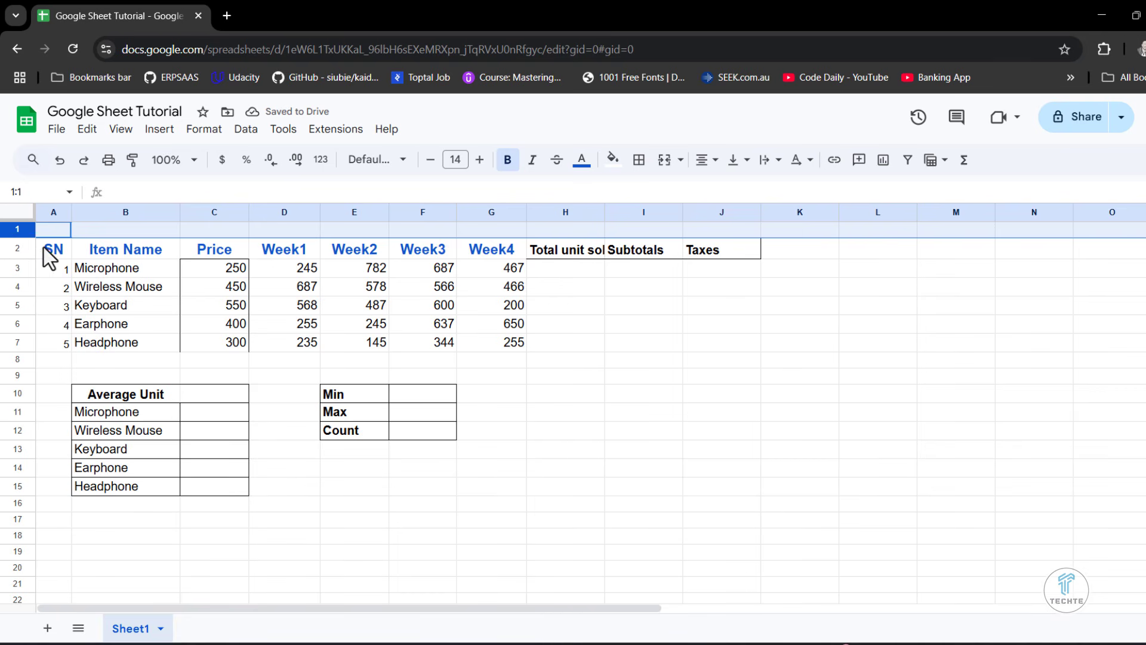
{"action": "left_click", "coordinate": [111, 254]}
{"action": "left_click_drag", "start_coordinate": [31, 235], "coordinate": [31, 250]}
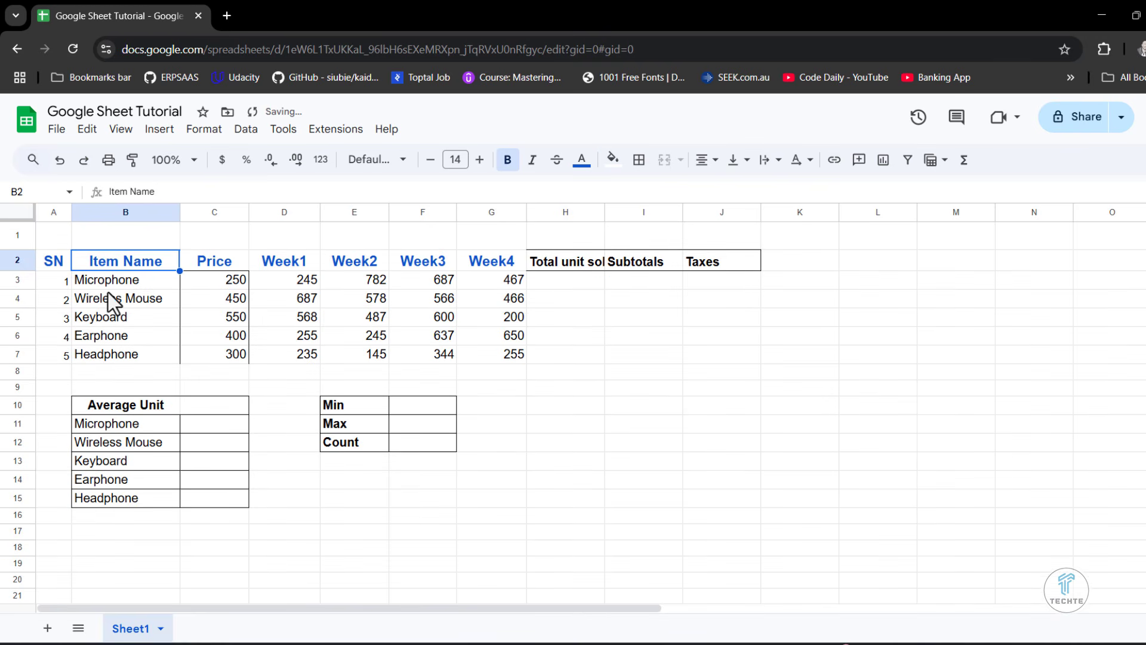
- Enter the title "TechTe Weekly Sales" in A1
{"action": "left_click", "coordinate": [58, 246]}
{"action": "type", "text": "TechT"}
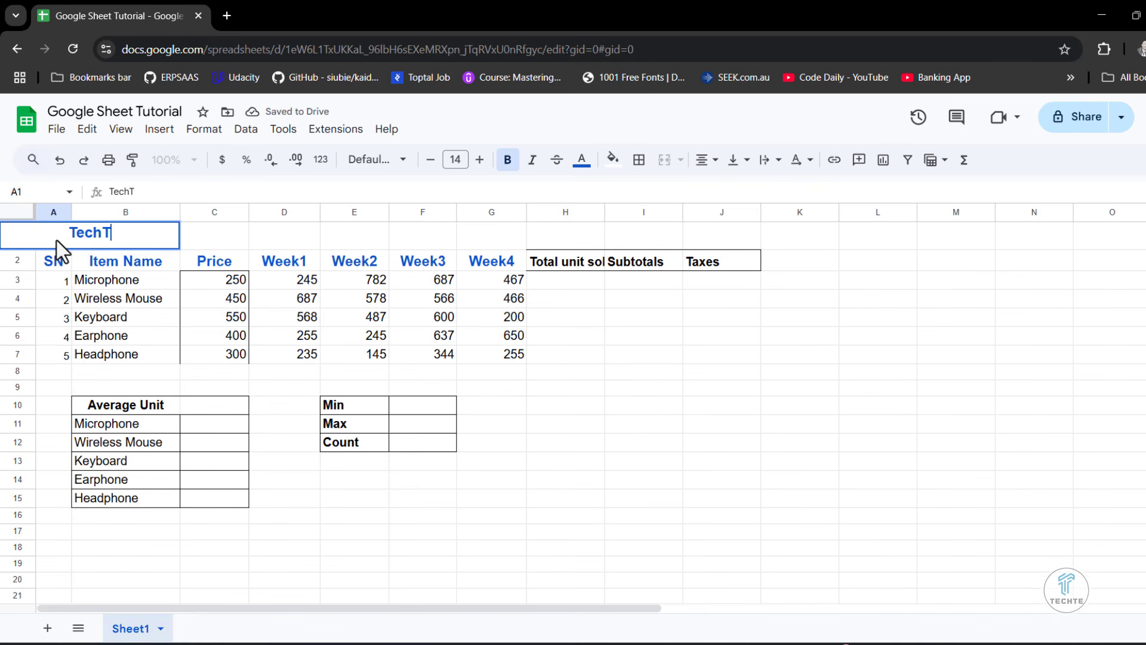
{"action": "type", "text": "e Weekly Sales"}
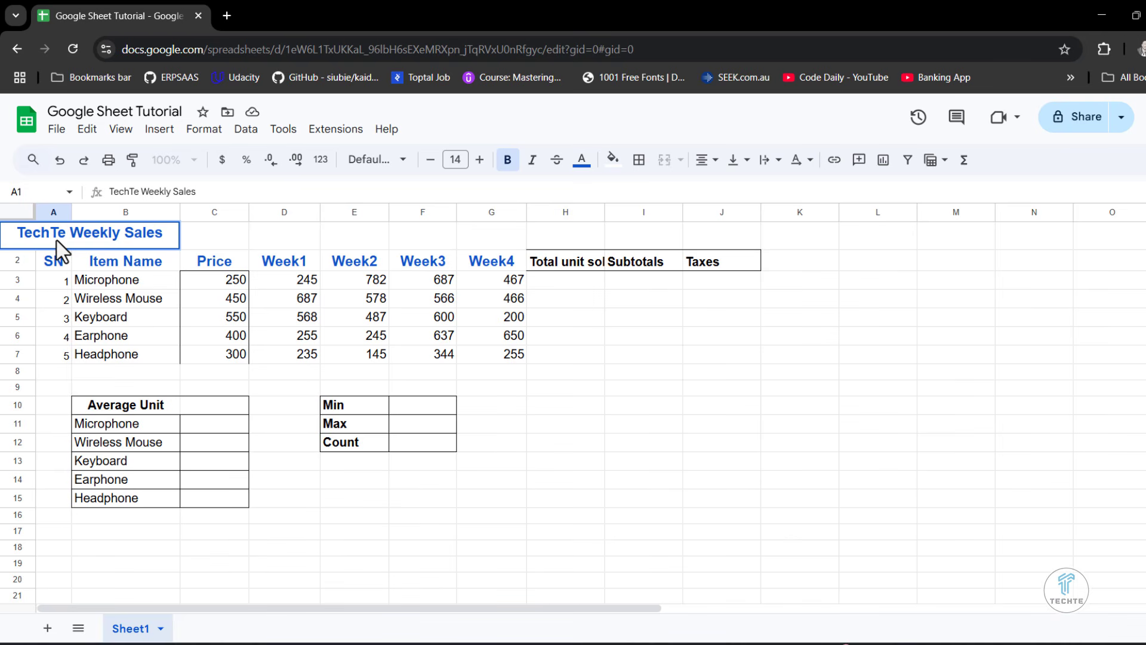
{"action": "left_click", "coordinate": [341, 458]}
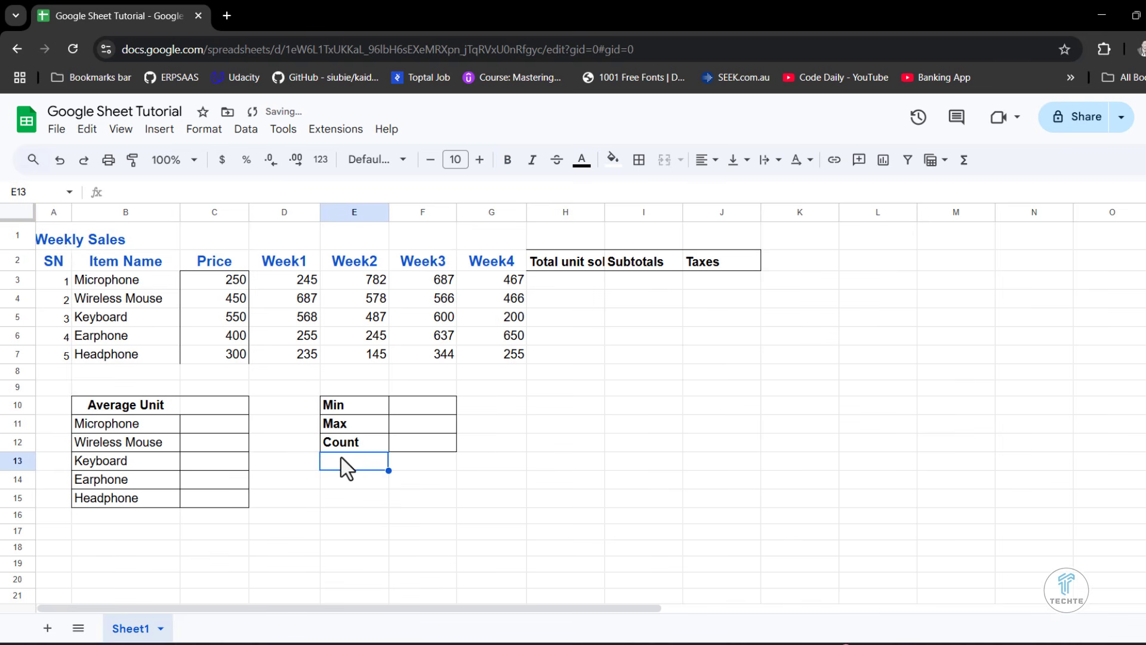
- Merge cells A1:J1 across the table for the title and fill the merged cell with light yellow
{"action": "left_click_drag", "start_coordinate": [52, 235], "coordinate": [356, 234]}
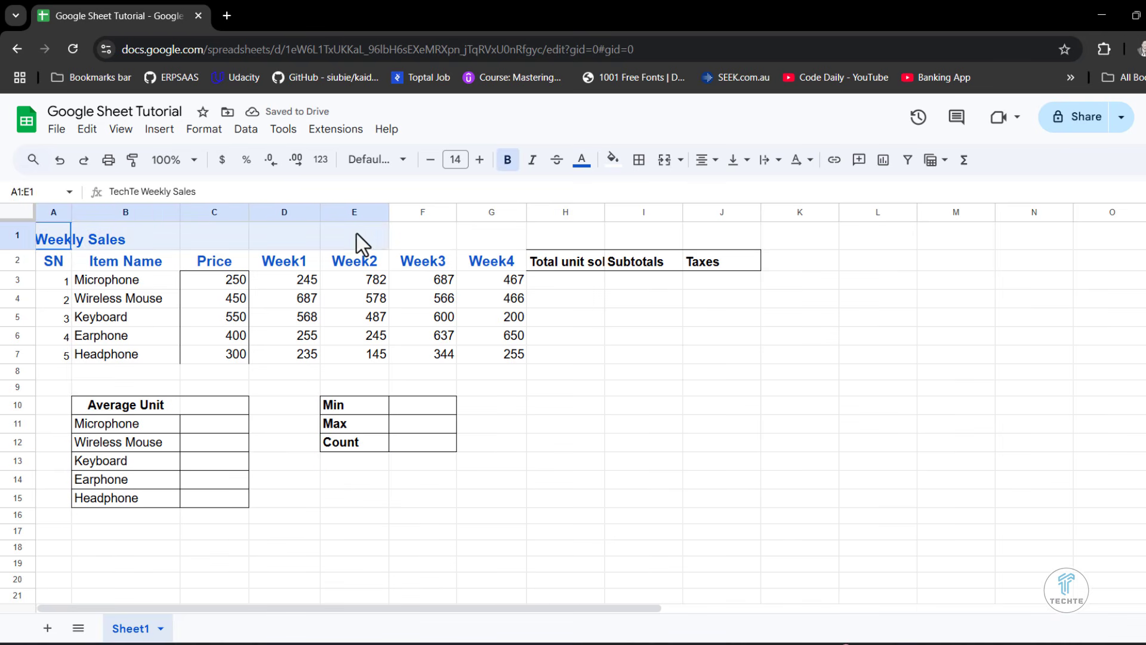
{"action": "left_click_drag", "start_coordinate": [513, 234], "coordinate": [720, 238]}
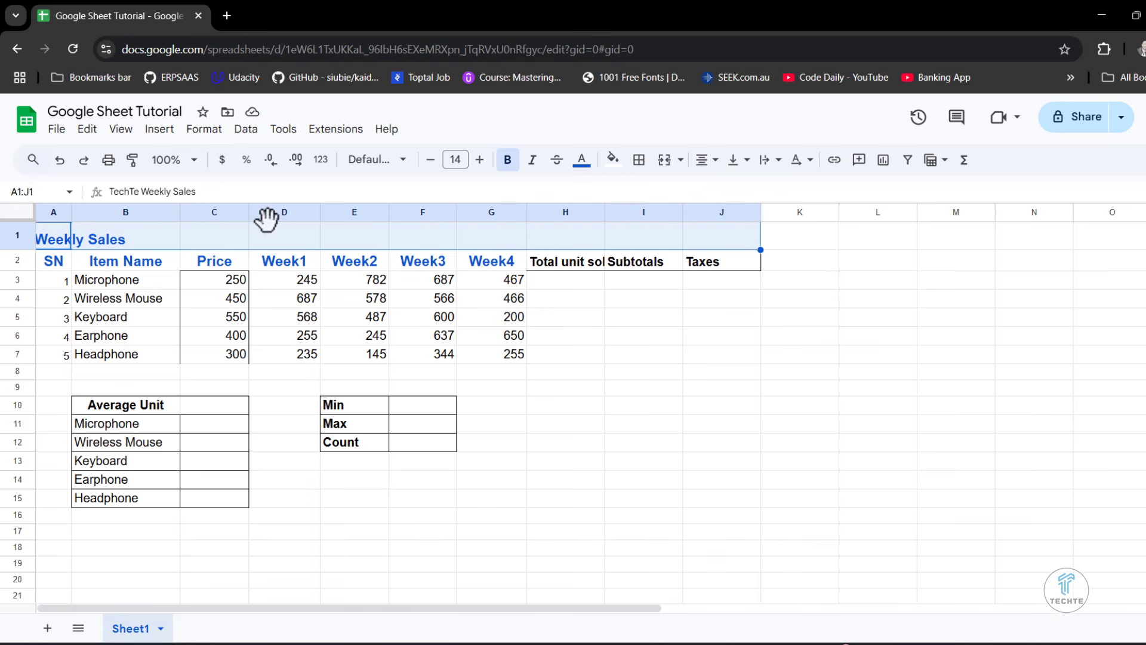
{"action": "left_click", "coordinate": [664, 160]}
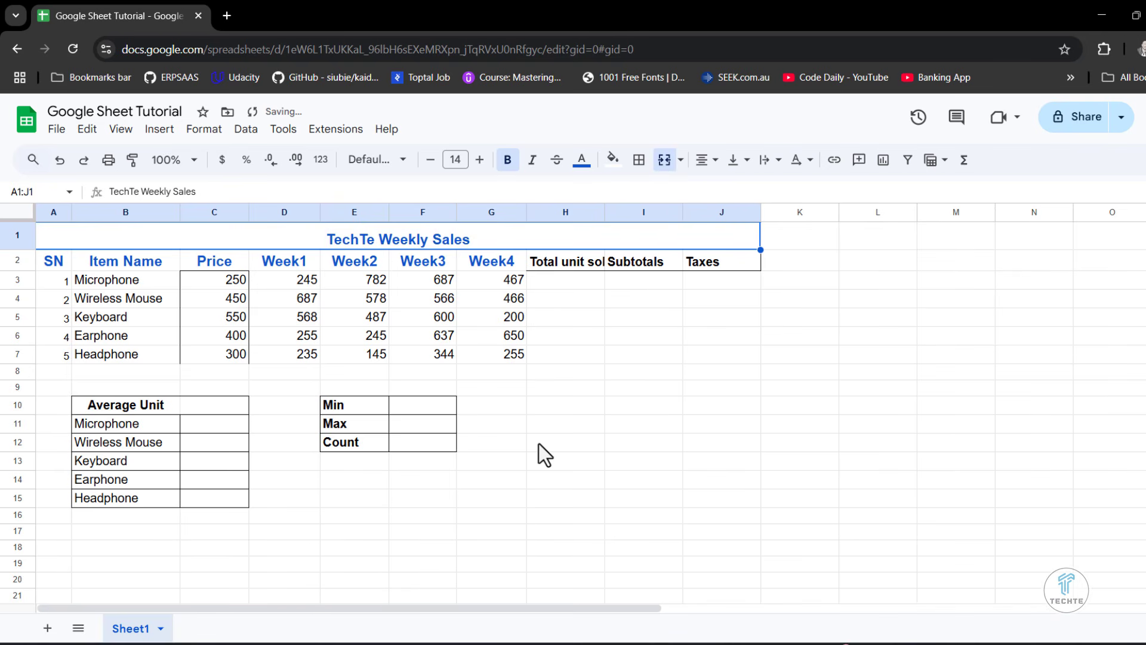
{"action": "left_click", "coordinate": [612, 160]}
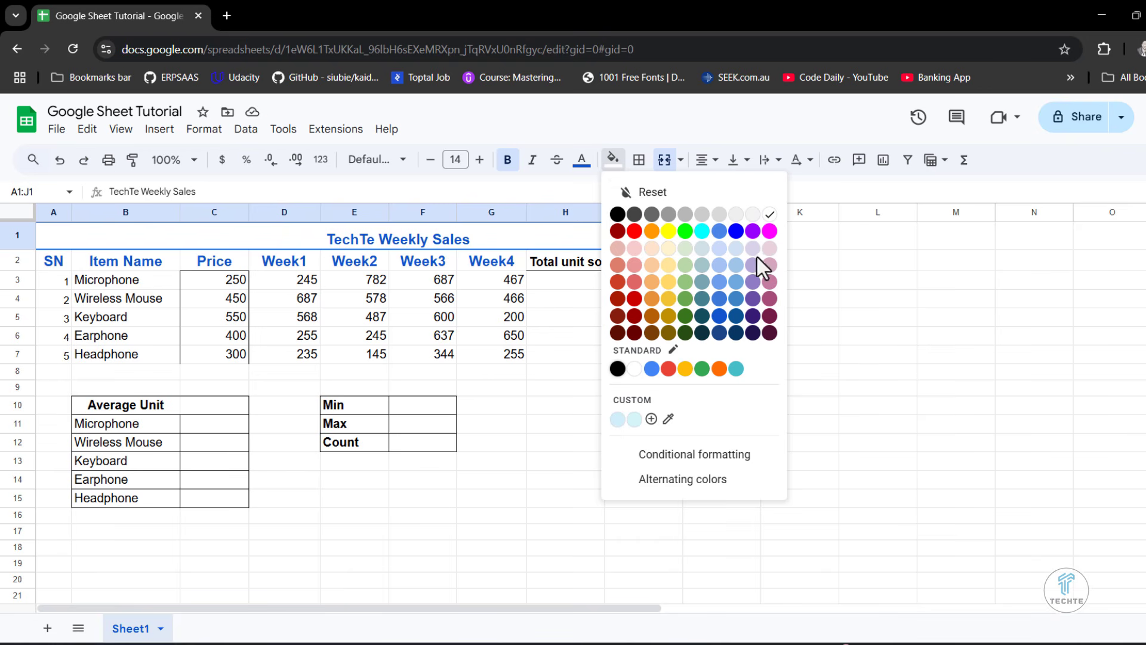
{"action": "left_click", "coordinate": [668, 248]}
{"action": "left_click", "coordinate": [552, 421]}
- Increase the font size of the merged TechTe Weekly Sales title to 16
{"action": "left_click", "coordinate": [435, 241]}
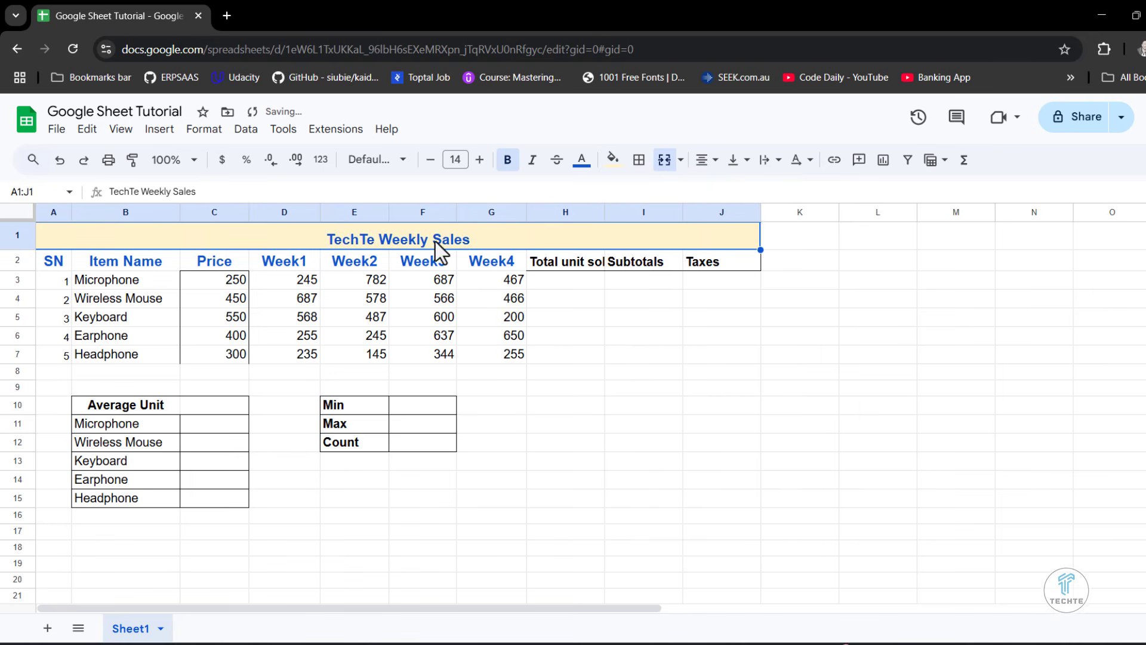
{"action": "left_click", "coordinate": [479, 161]}
{"action": "left_click", "coordinate": [479, 161]}
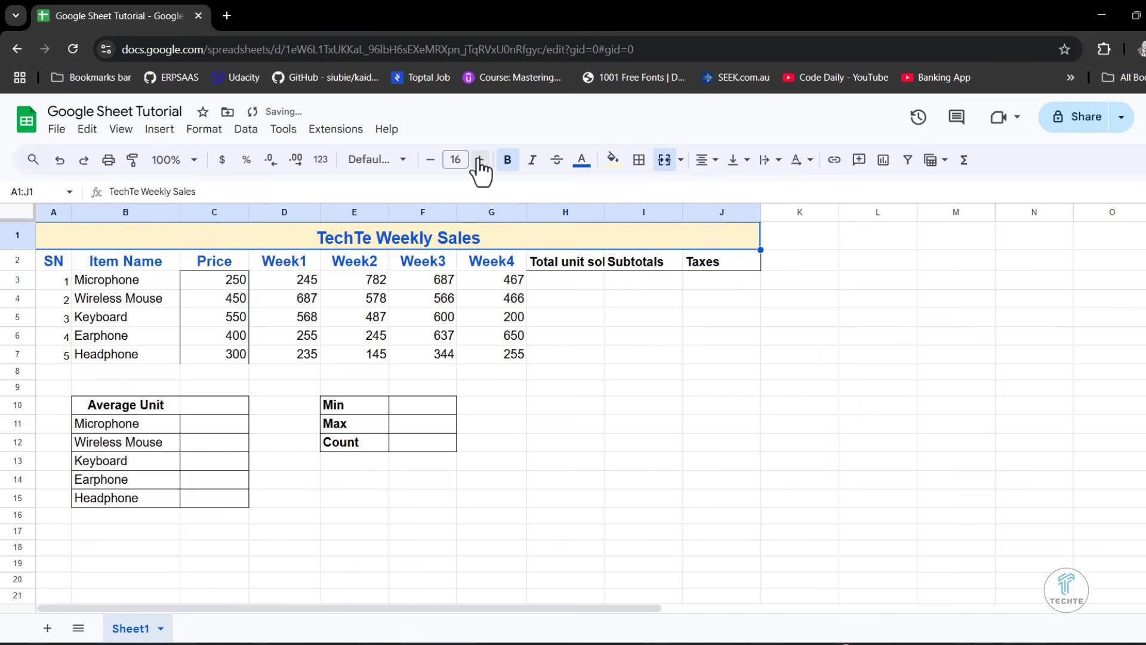
{"action": "left_click", "coordinate": [545, 423]}
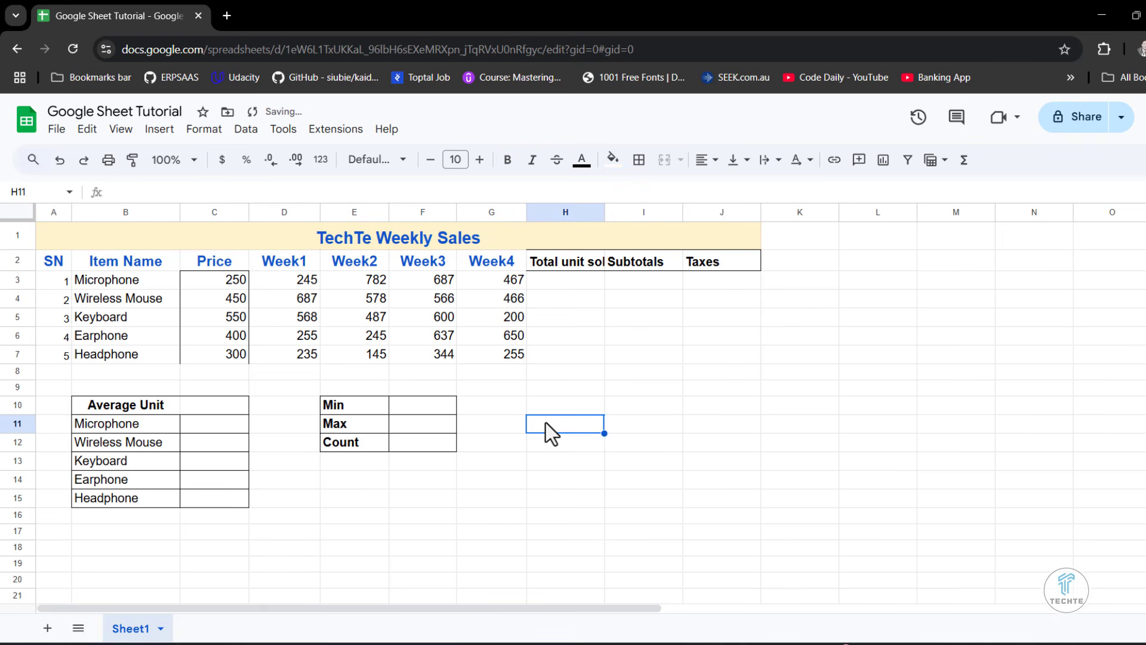
- Set the text colour of the TechTe Weekly Sales title to bright blue
{"action": "left_click", "coordinate": [473, 243]}
{"action": "left_click", "coordinate": [583, 162]}
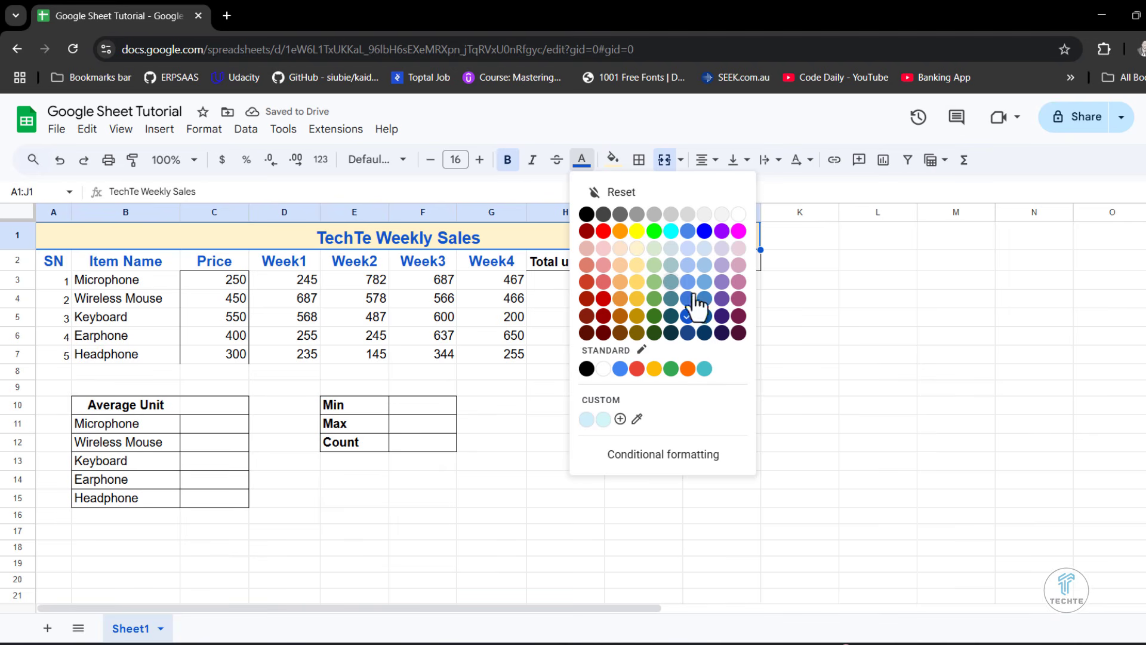
{"action": "left_click", "coordinate": [704, 232]}
{"action": "left_click", "coordinate": [561, 373]}
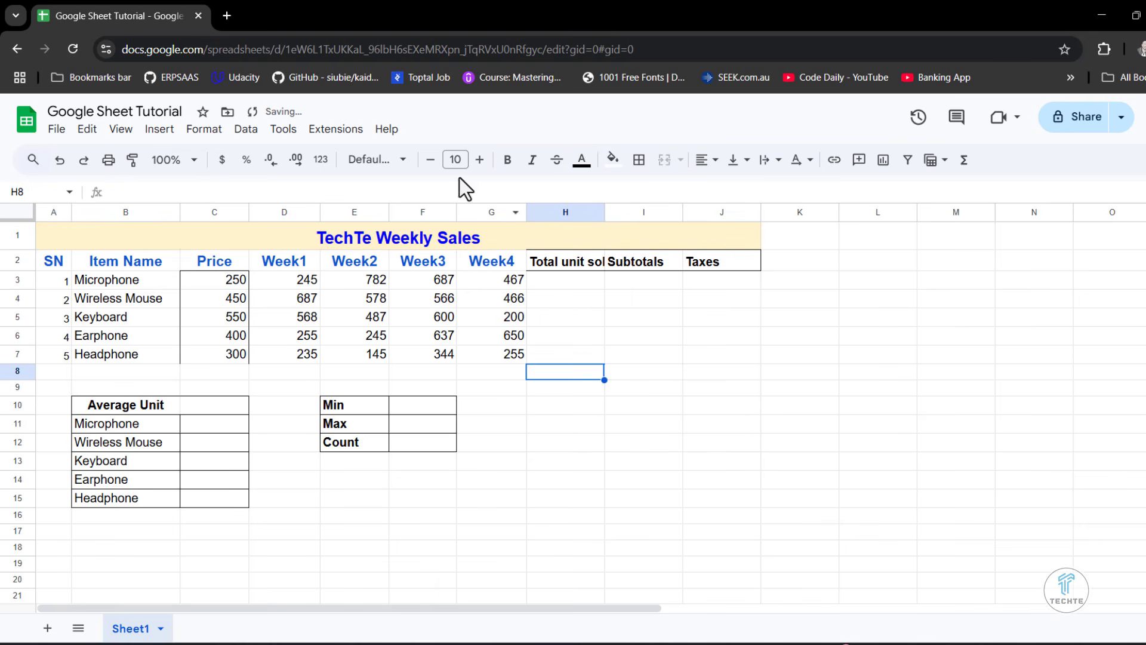
- Set the text colour of the TechTe Weekly Sales title to the standard red
{"action": "left_click", "coordinate": [424, 242]}
{"action": "left_click", "coordinate": [583, 160]}
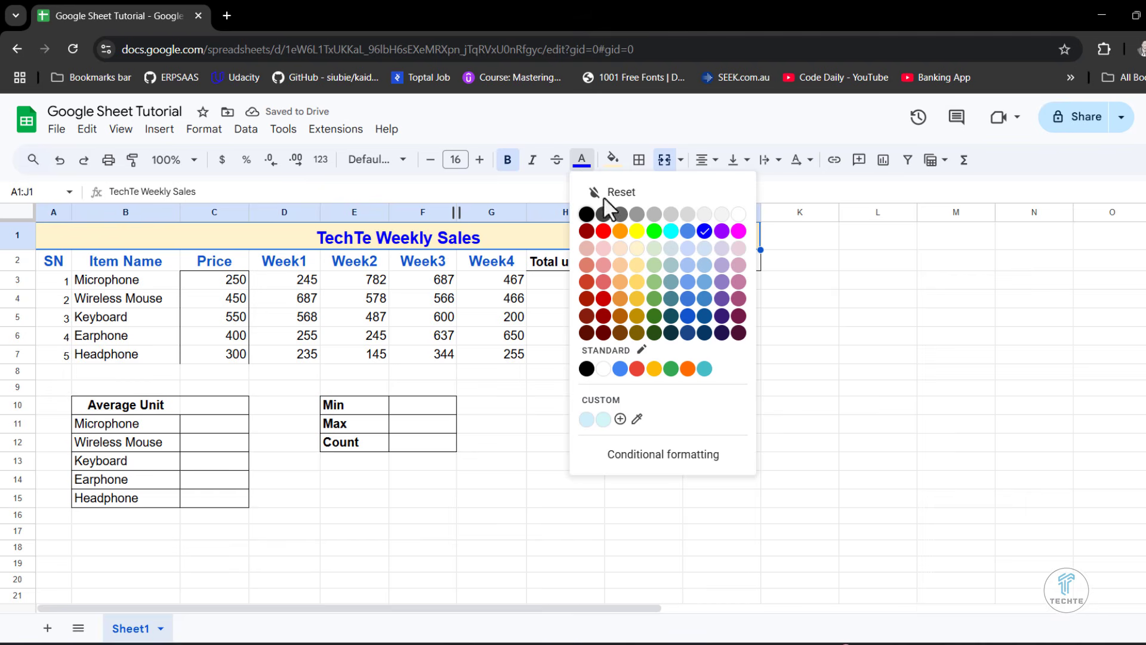
{"action": "left_click", "coordinate": [637, 368]}
{"action": "left_click", "coordinate": [624, 403]}
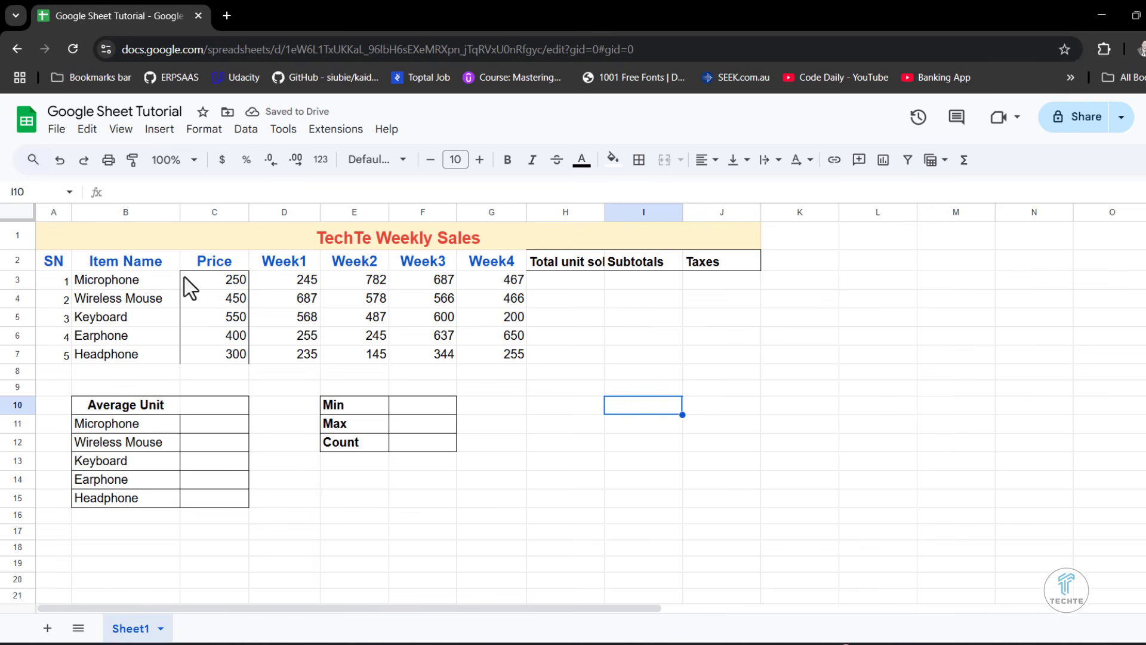
- Apply all borders to the whole sales table A1:J7, including the title row
{"action": "left_click_drag", "start_coordinate": [62, 227], "coordinate": [149, 363]}
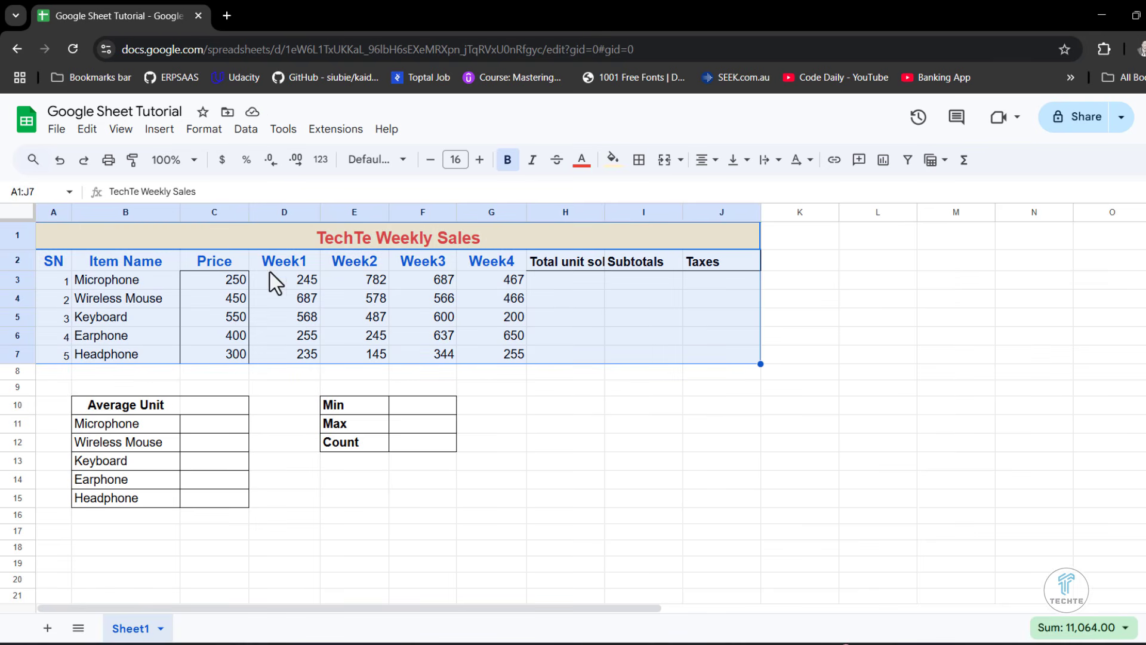
{"action": "left_click_drag", "start_coordinate": [107, 235], "coordinate": [64, 356]}
{"action": "left_click", "coordinate": [648, 169]}
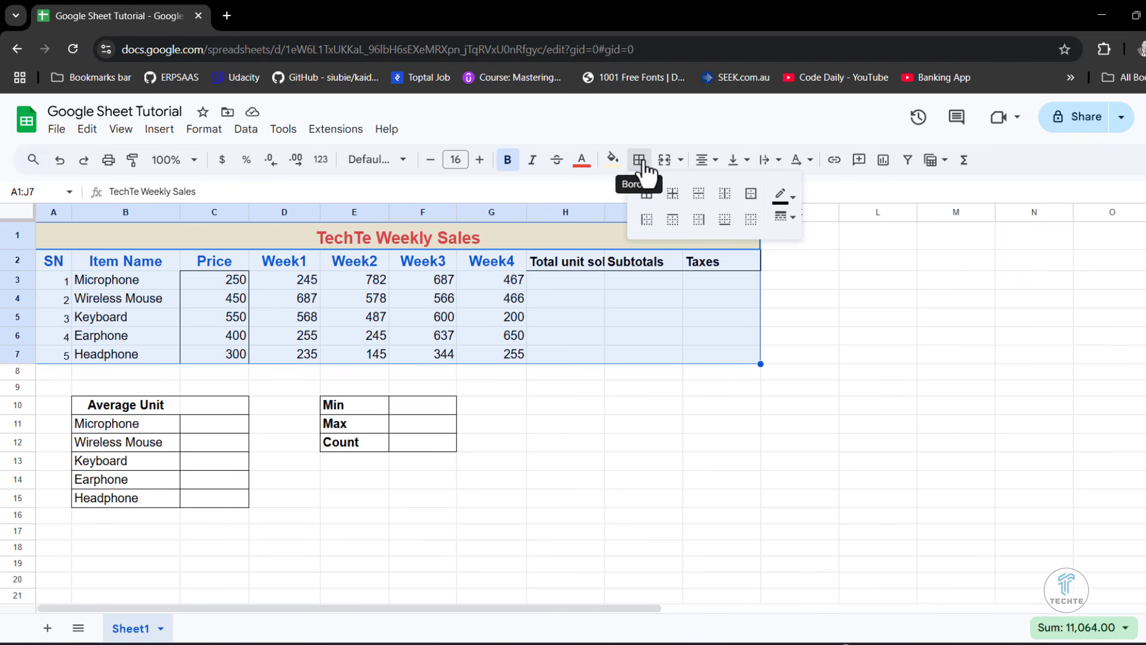
{"action": "left_click", "coordinate": [651, 203]}
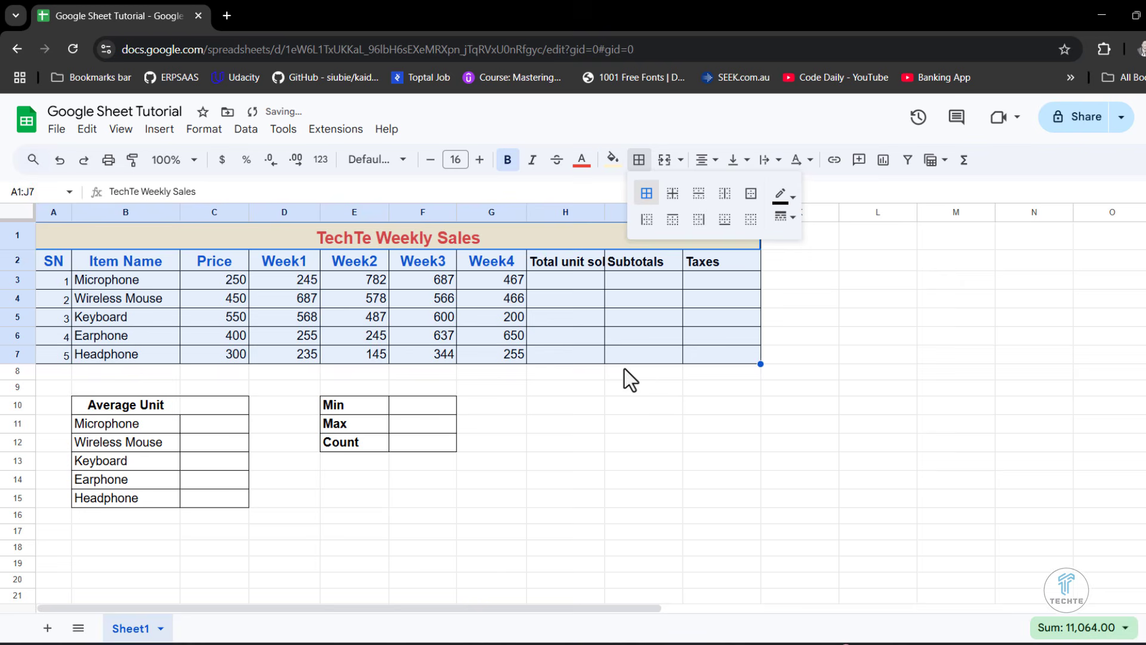
{"action": "left_click", "coordinate": [618, 404]}
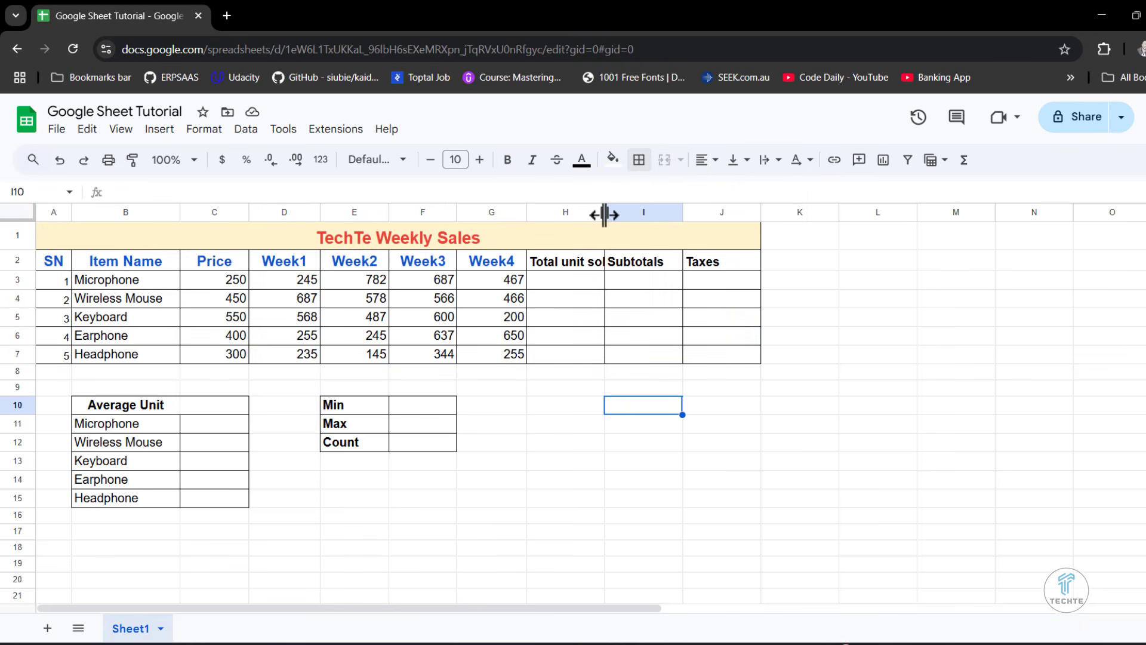
- Wrap the text of the Total unit sold heading in H2 and centre it horizontally
{"action": "left_click", "coordinate": [578, 262]}
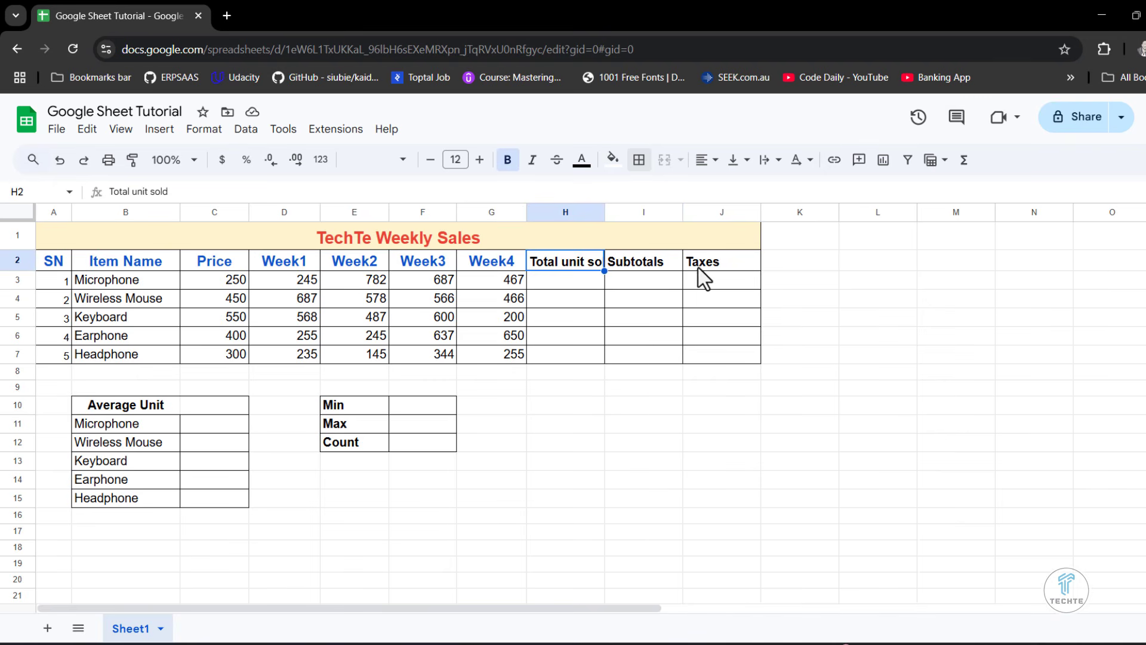
{"action": "left_click", "coordinate": [567, 335]}
{"action": "left_click", "coordinate": [765, 162]}
{"action": "left_click", "coordinate": [794, 189]}
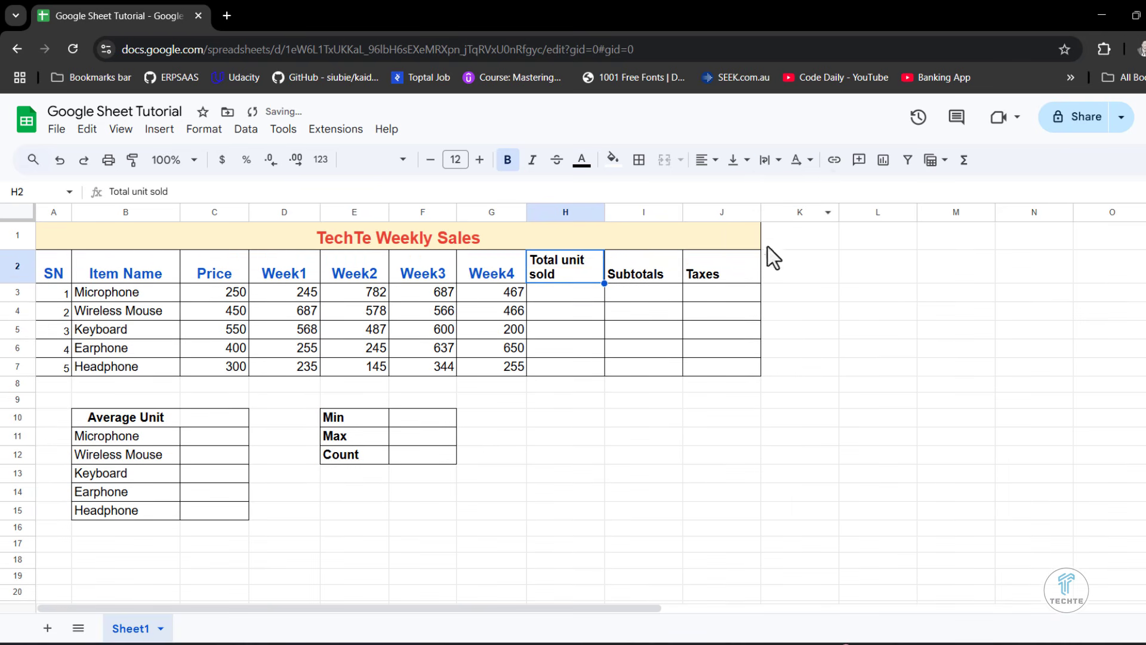
{"action": "left_click", "coordinate": [707, 160]}
{"action": "left_click", "coordinate": [728, 187]}
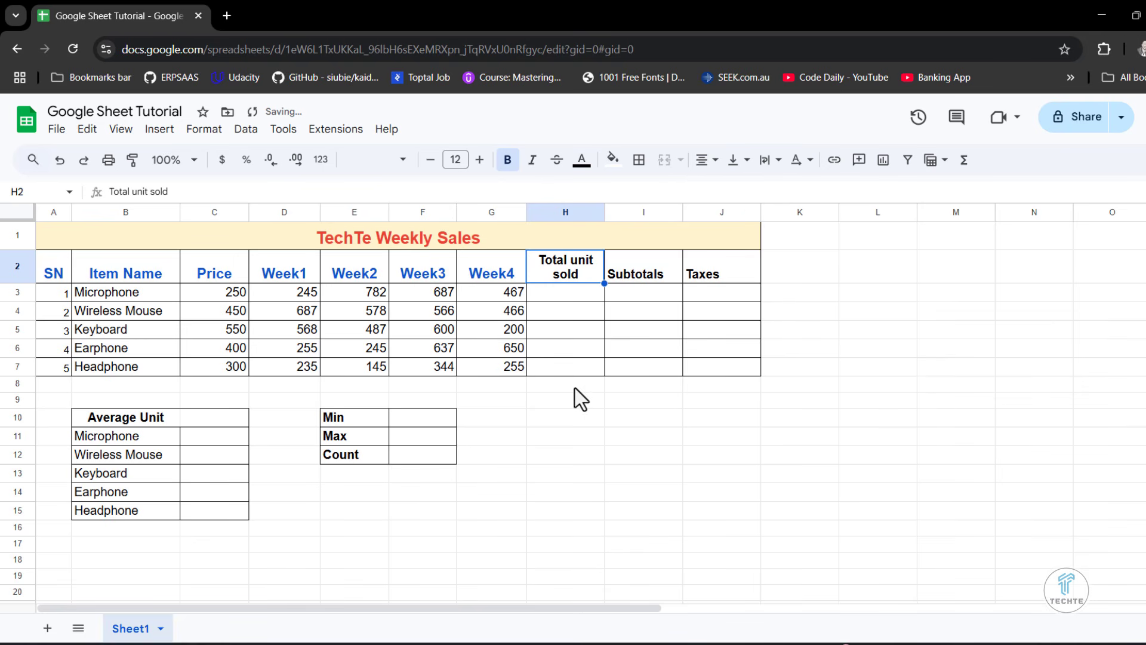
- Centre all the headings in A2:J2 and set their text colour to the standard blue
{"action": "left_click", "coordinate": [59, 278]}
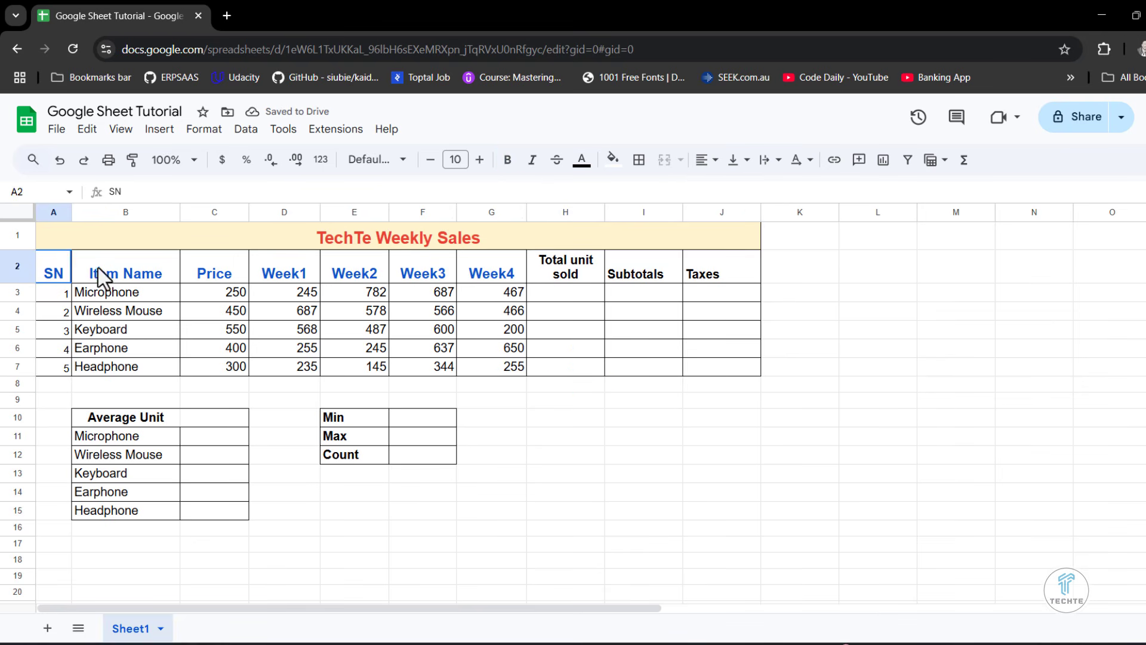
{"action": "left_click_drag", "start_coordinate": [99, 278], "coordinate": [701, 281]}
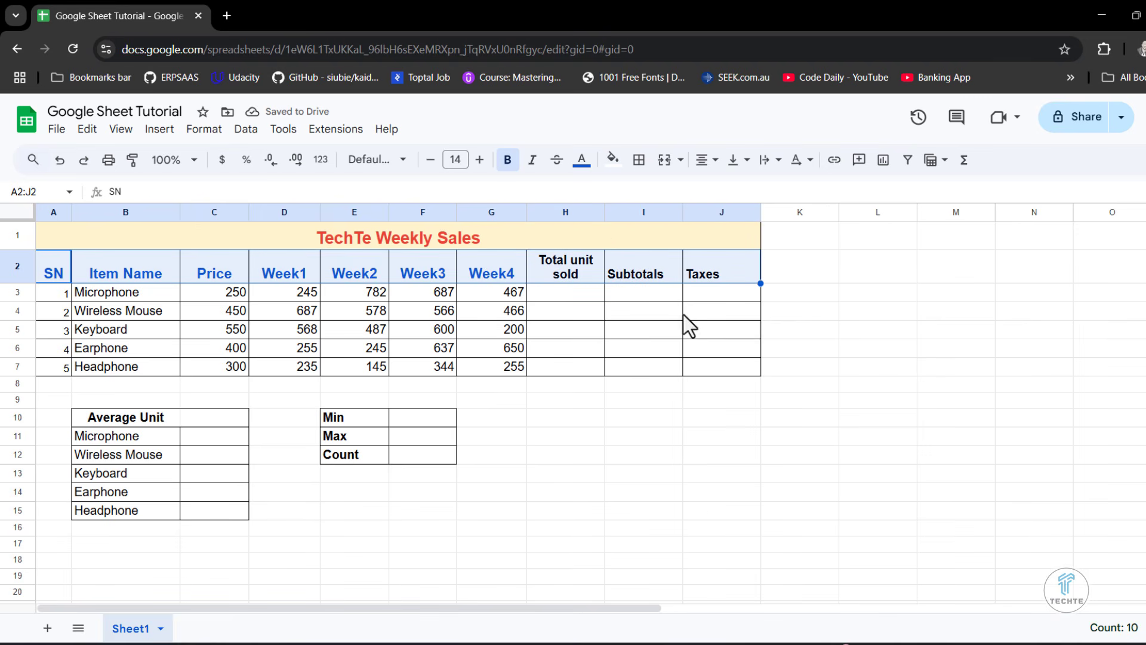
{"action": "key", "text": "ctrl+shift+e"}
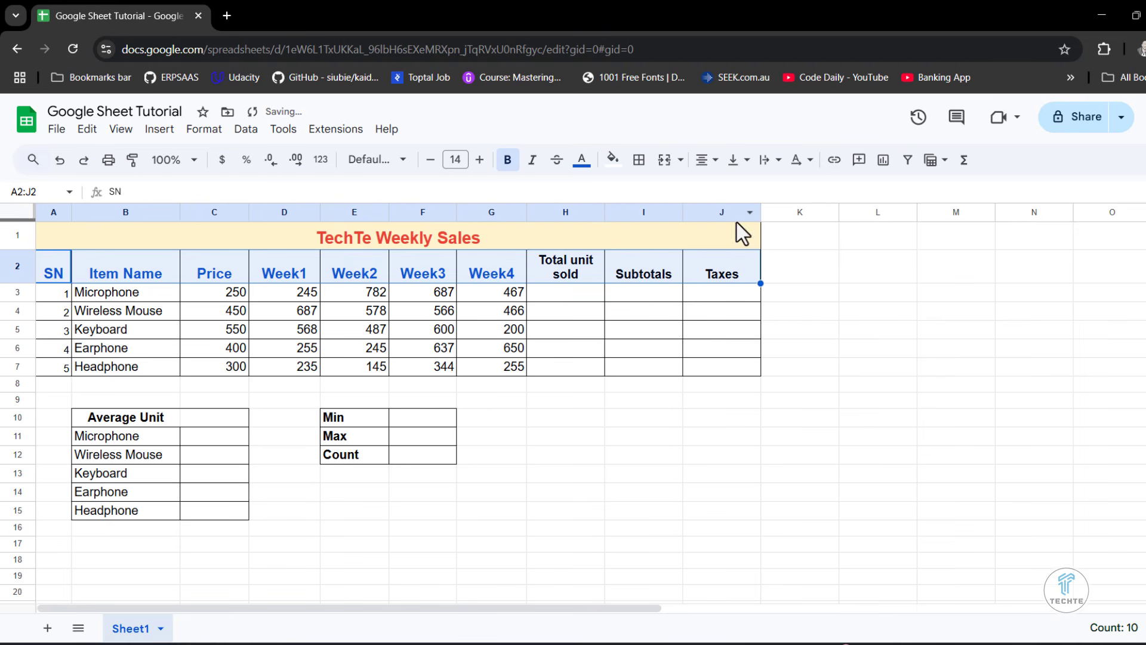
{"action": "left_click", "coordinate": [581, 159]}
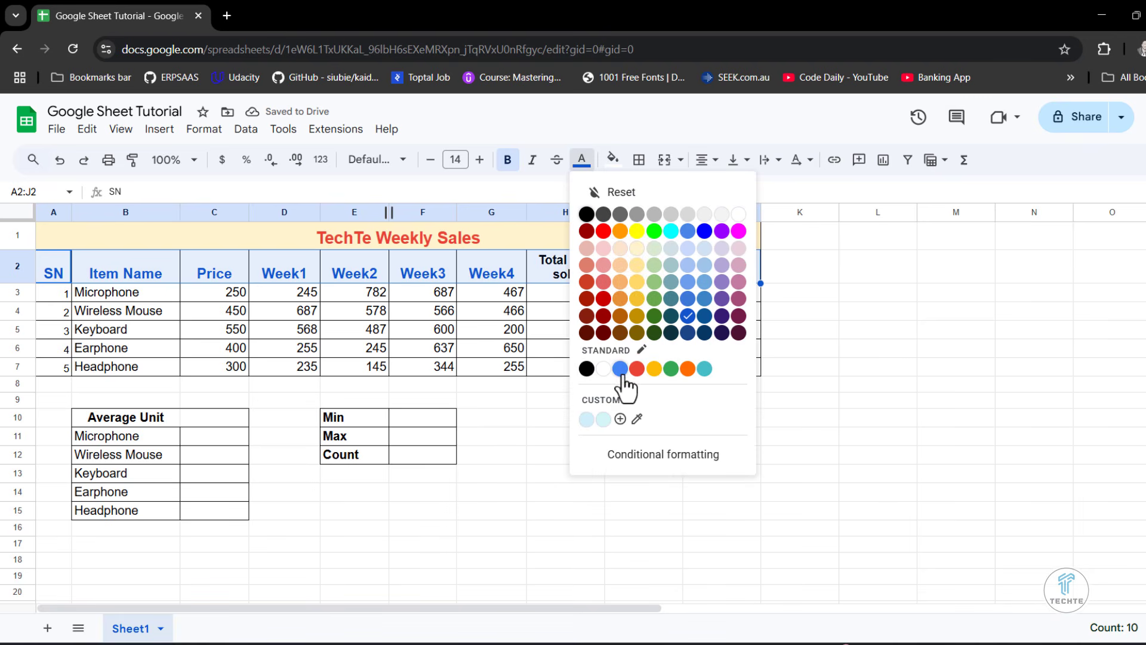
{"action": "left_click", "coordinate": [687, 317]}
{"action": "left_click", "coordinate": [643, 400]}
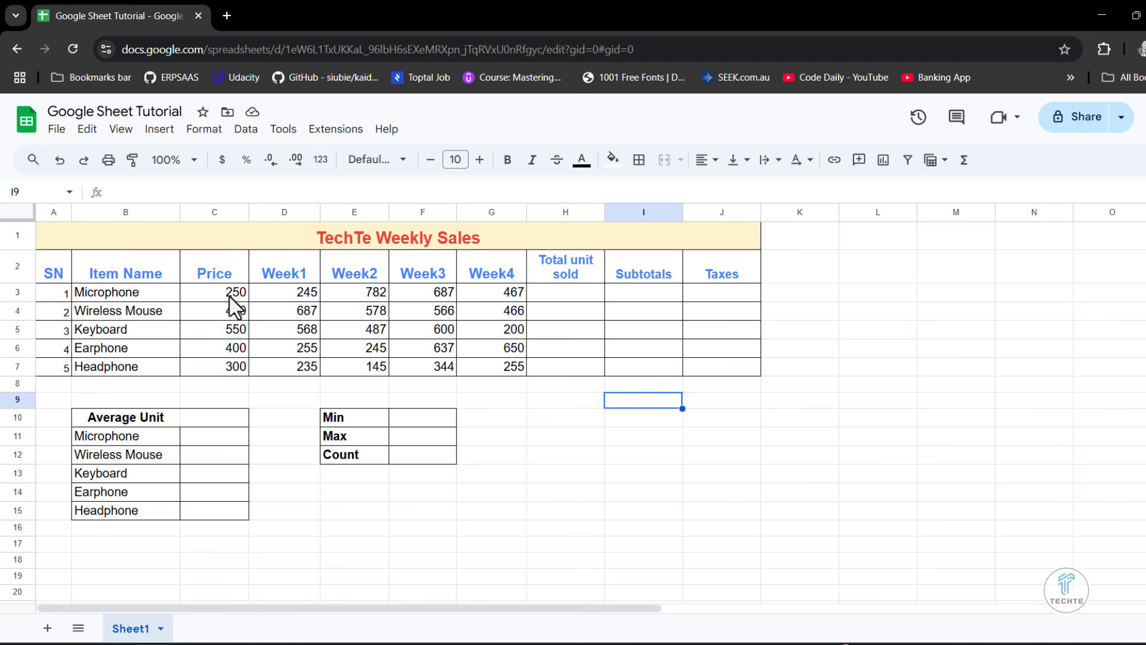
- Make the prices in C3:C7 bold and dark purple, and narrow the Price column slightly
{"action": "left_click_drag", "start_coordinate": [229, 296], "coordinate": [217, 365]}
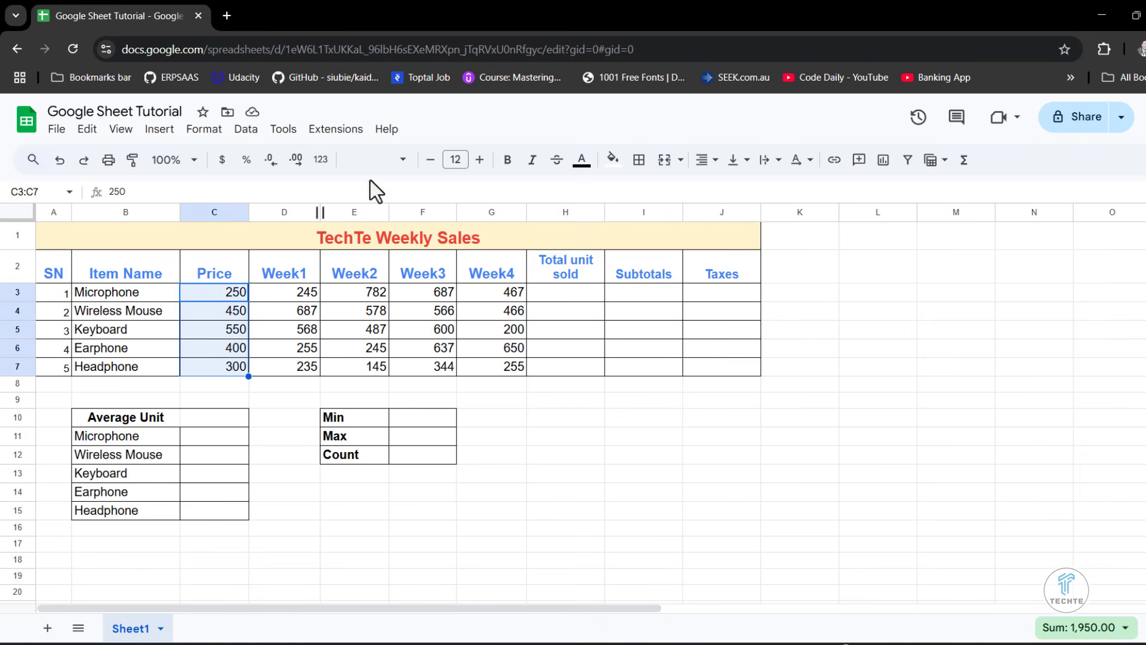
{"action": "left_click", "coordinate": [507, 162]}
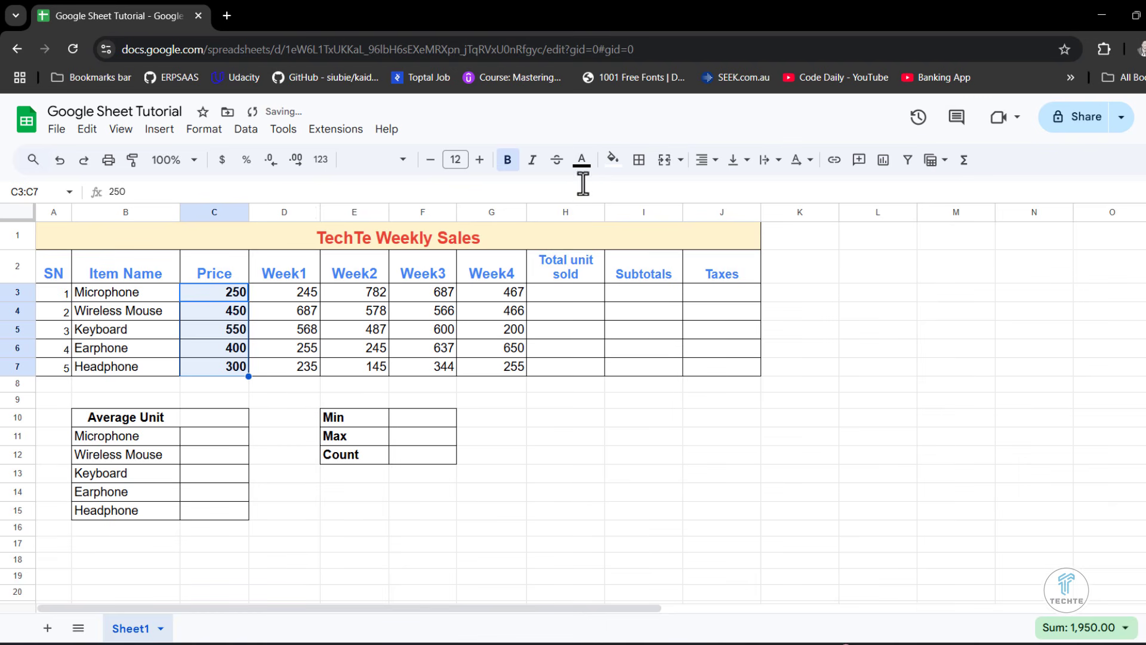
{"action": "left_click", "coordinate": [582, 159]}
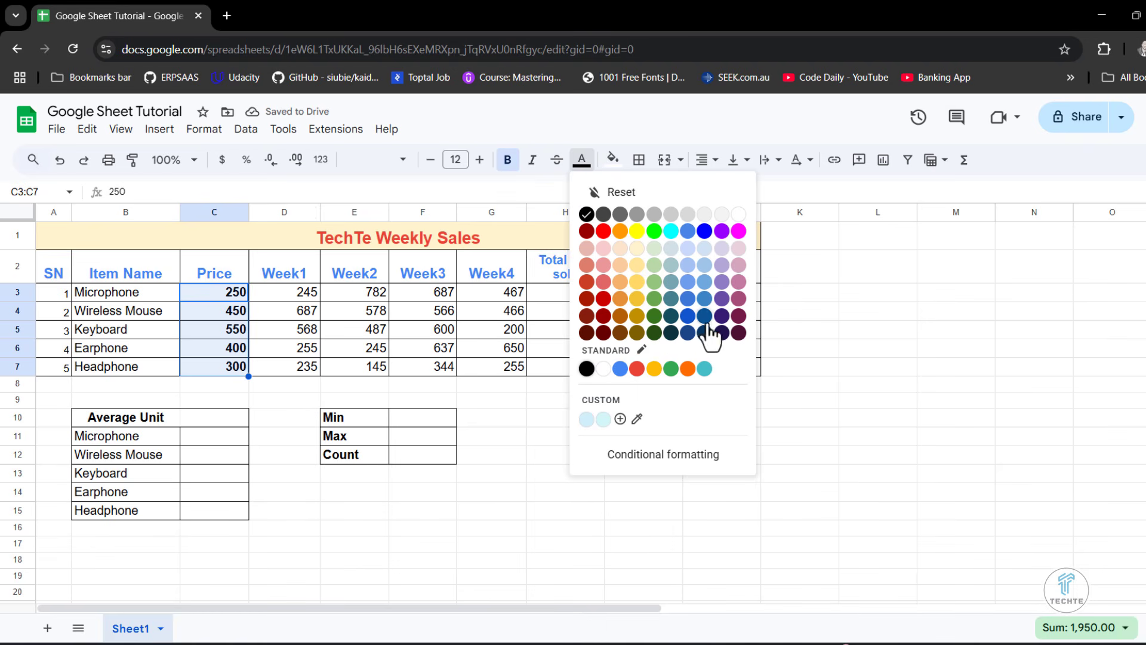
{"action": "left_click", "coordinate": [706, 329]}
{"action": "left_click", "coordinate": [253, 401]}
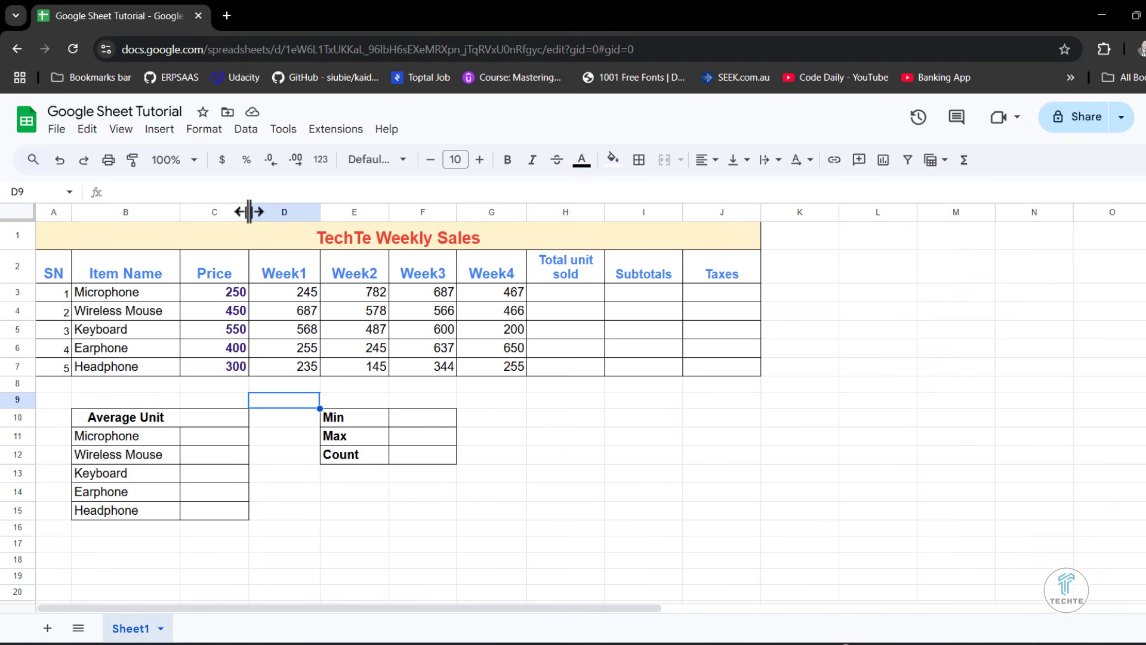
{"action": "left_click_drag", "start_coordinate": [249, 212], "coordinate": [238, 209]}
{"action": "left_click", "coordinate": [272, 531]}
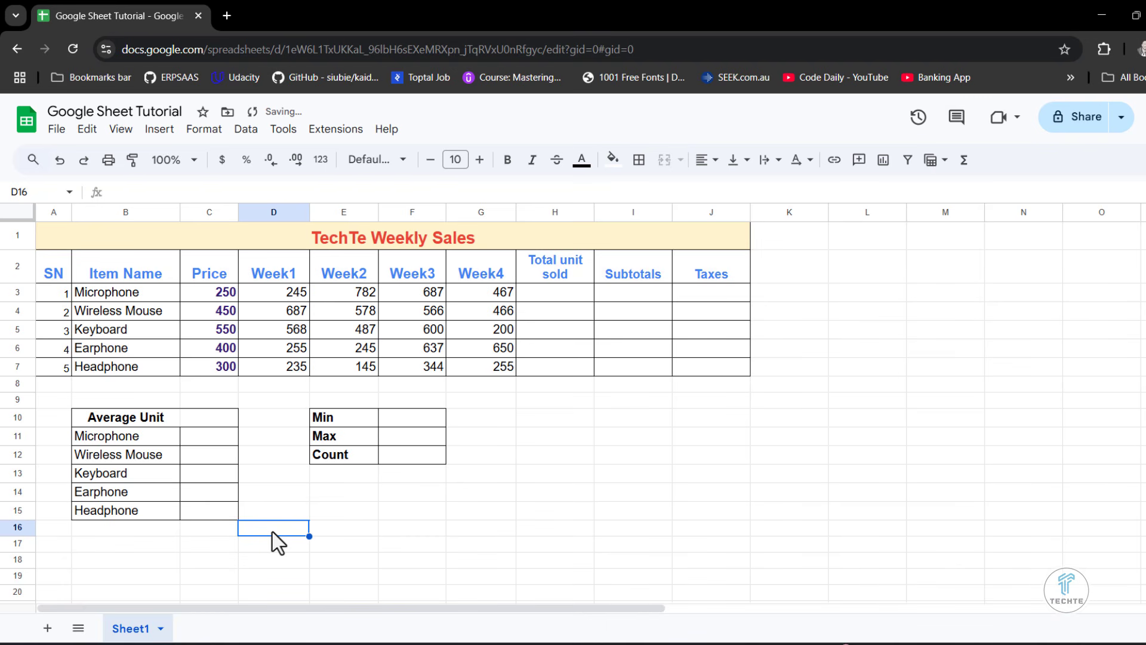
- Enter the label VAT in K1 and the rate 15% in L1
{"action": "left_click", "coordinate": [811, 233]}
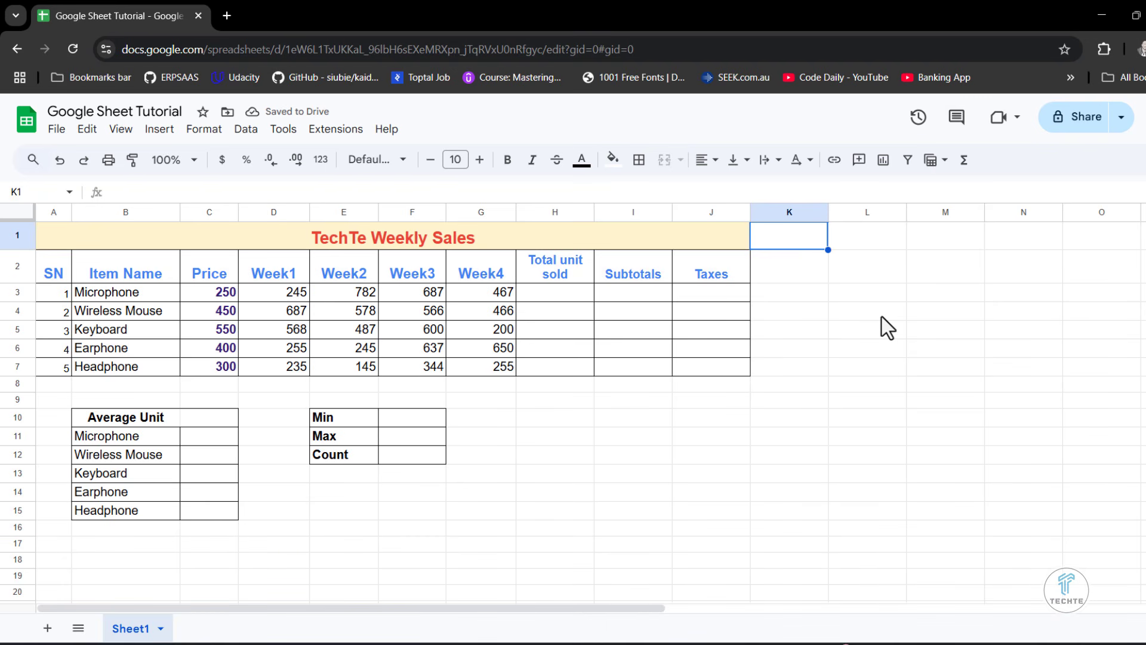
{"action": "type", "text": "VAT"}
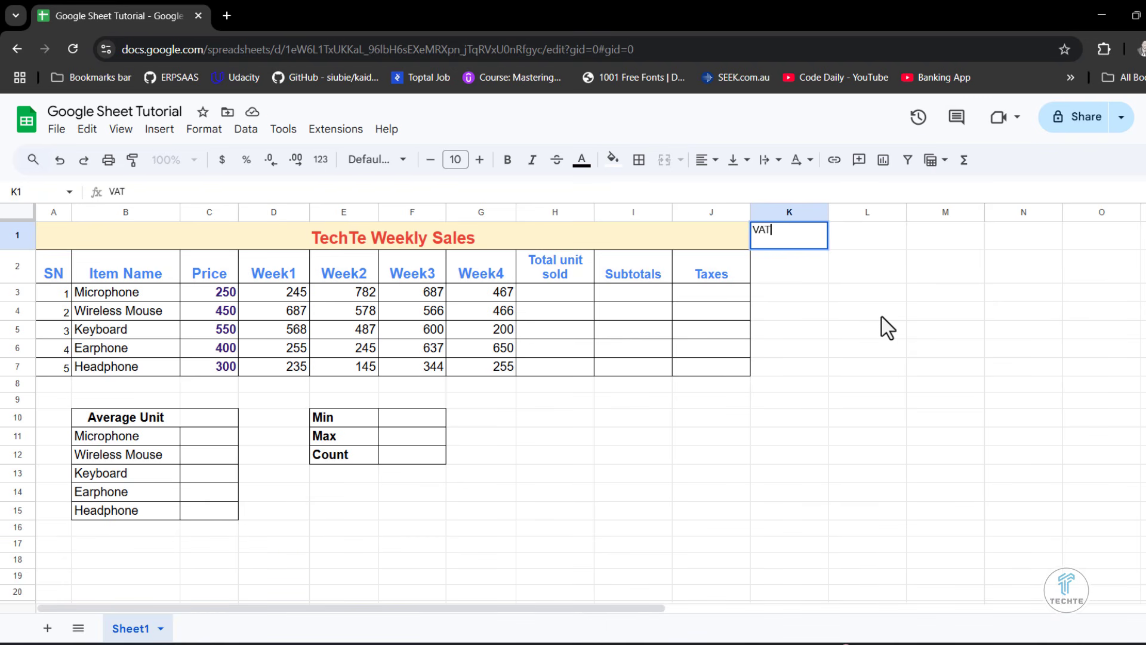
{"action": "left_click", "coordinate": [846, 231]}
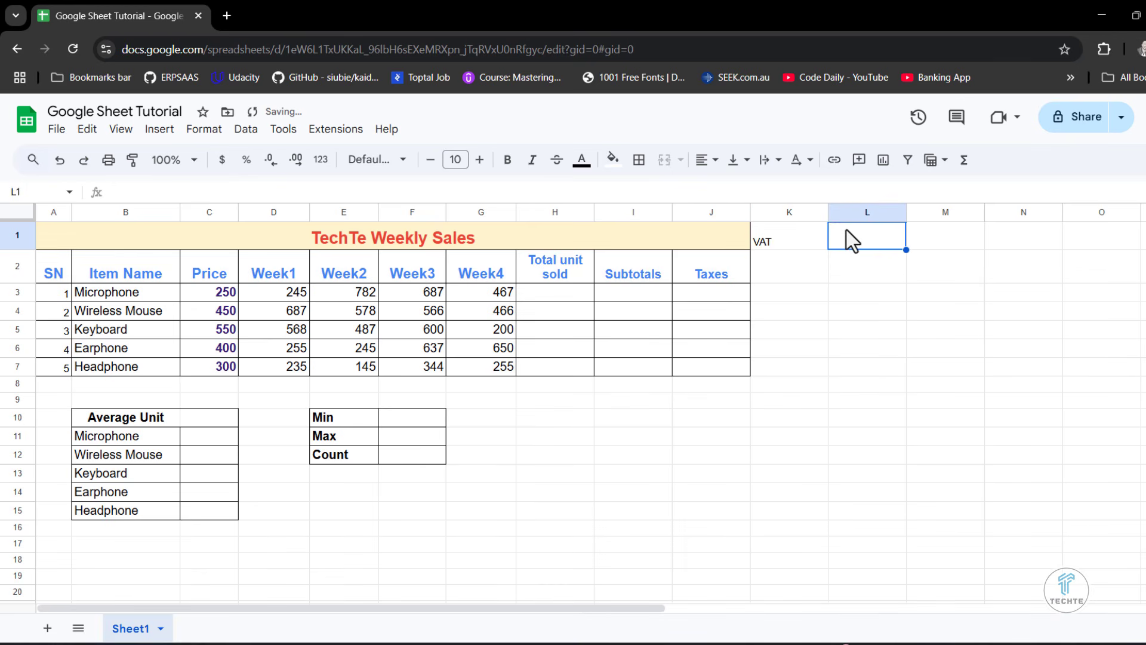
{"action": "type", "text": "15"}
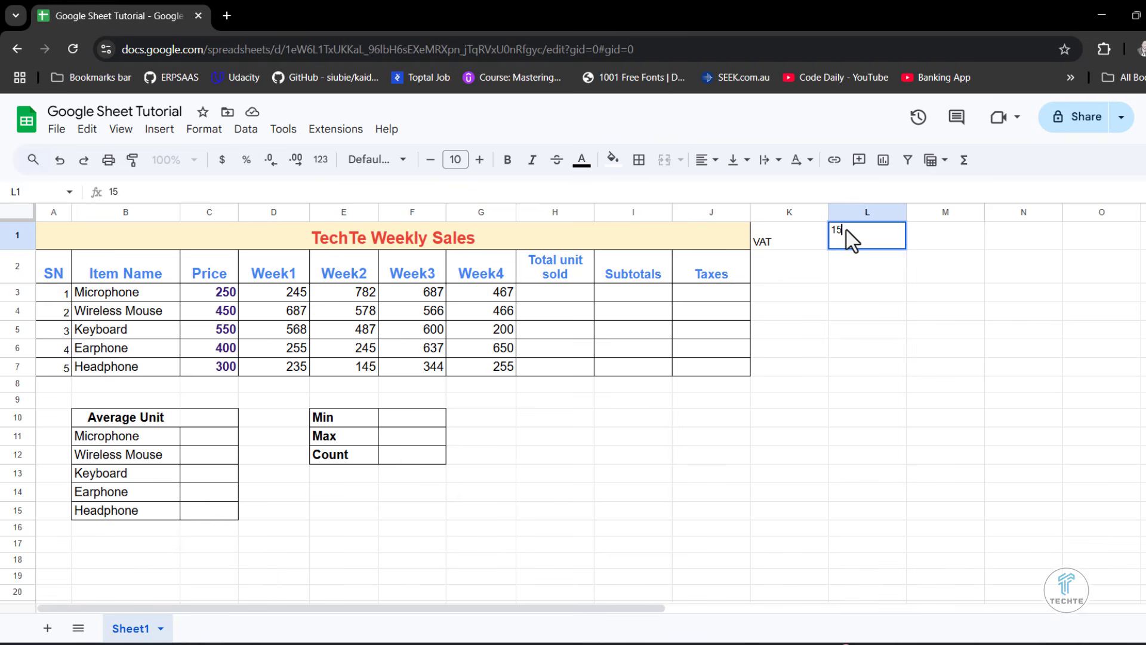
{"action": "type", "text": "%"}
{"action": "left_click", "coordinate": [819, 365]}
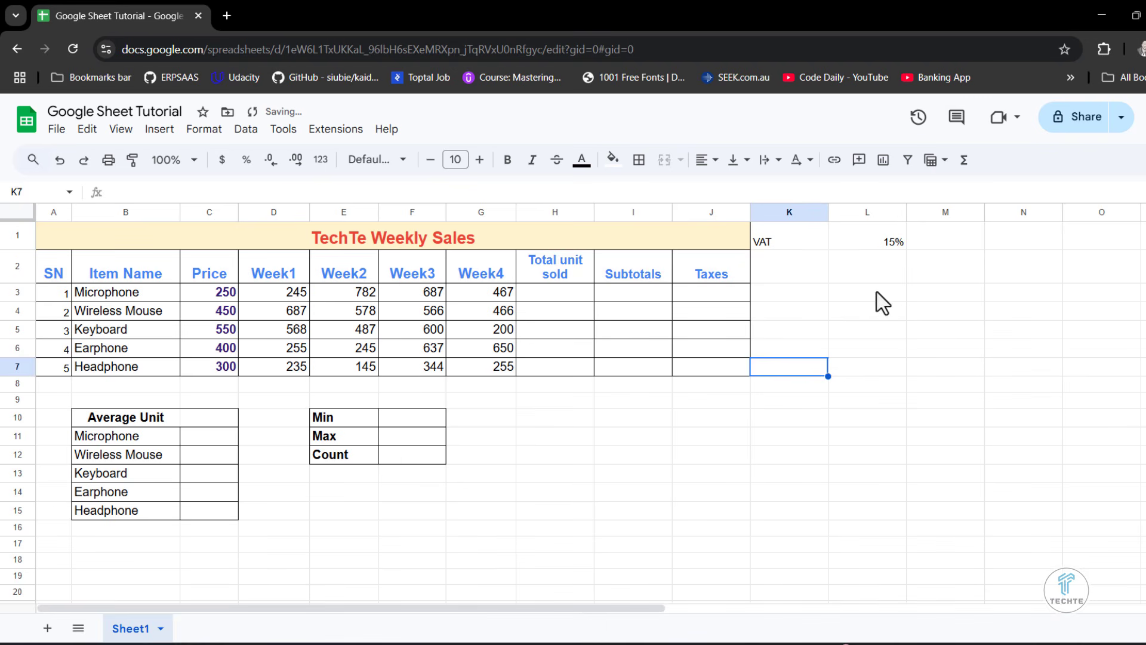
- Add borders around all cells of K1:L1, make the VAT label and rate bold, and set their font size to 12
{"action": "left_click", "coordinate": [797, 238]}
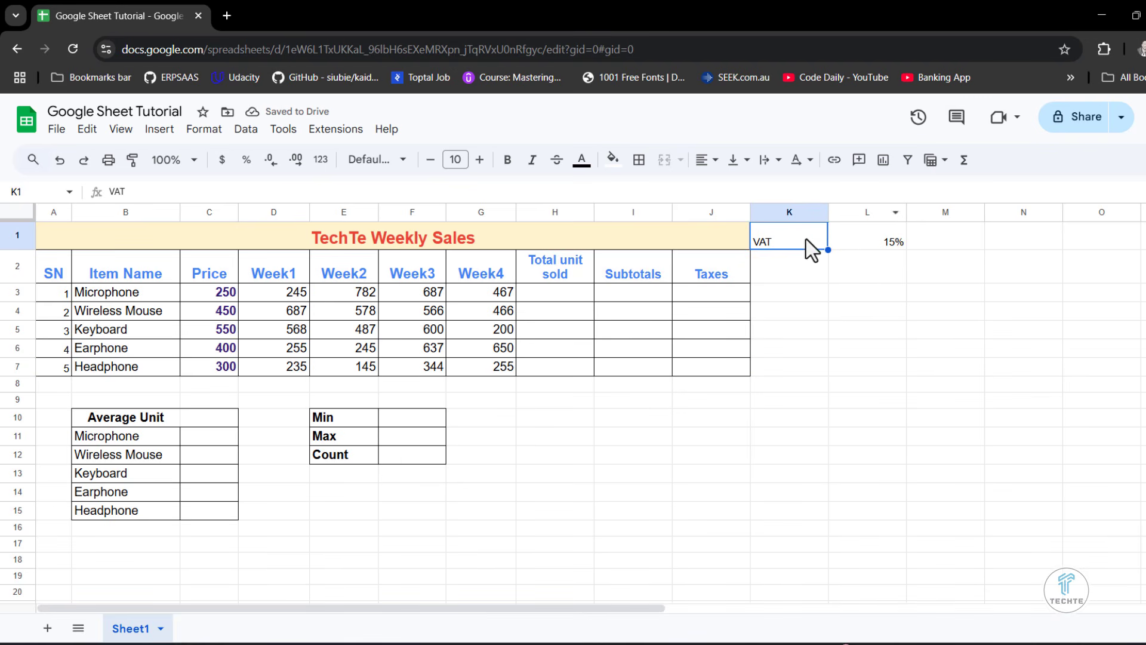
{"action": "left_click_drag", "start_coordinate": [806, 239], "coordinate": [891, 241]}
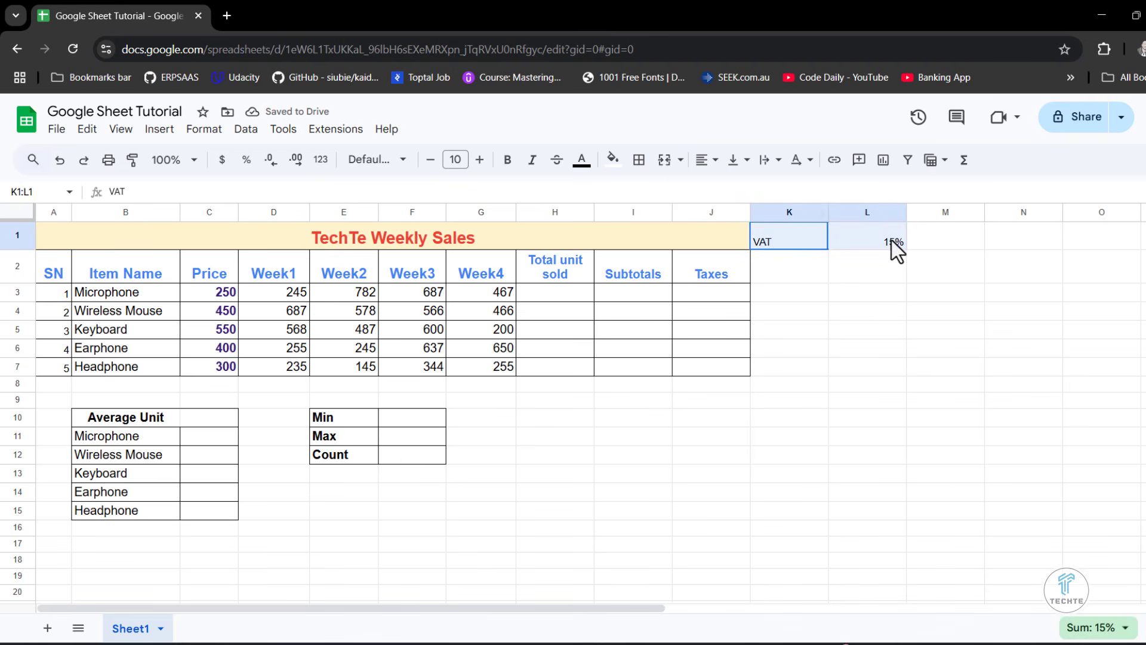
{"action": "left_click", "coordinate": [639, 160]}
{"action": "left_click", "coordinate": [647, 193]}
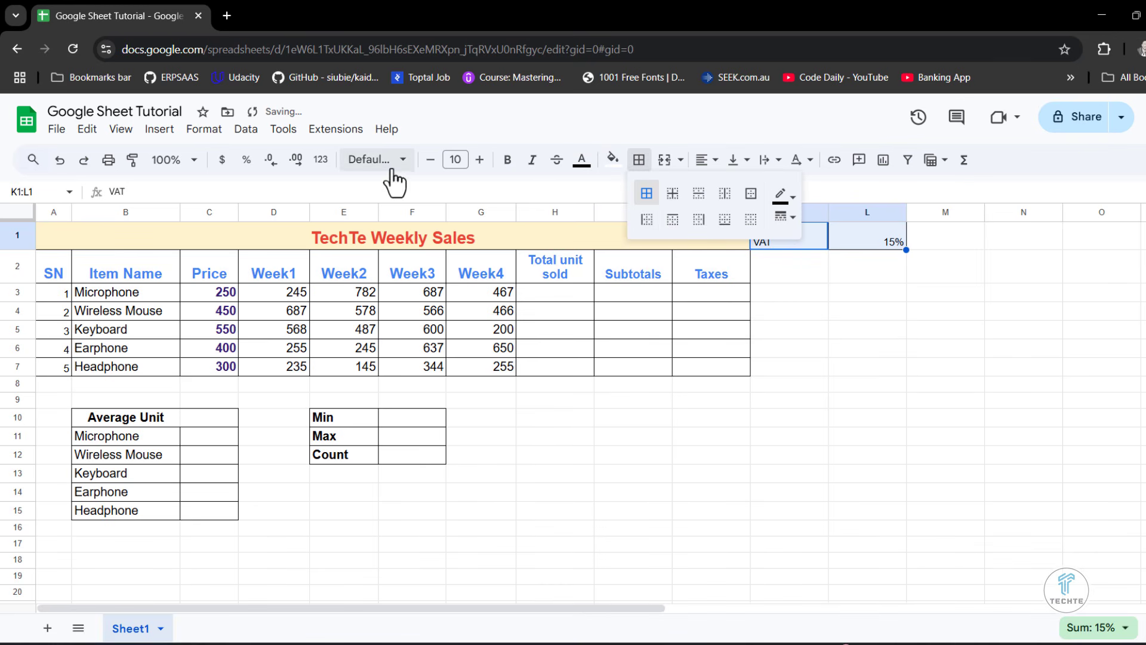
{"action": "left_click", "coordinate": [507, 159]}
{"action": "left_click", "coordinate": [479, 160]}
{"action": "left_click", "coordinate": [479, 160]}
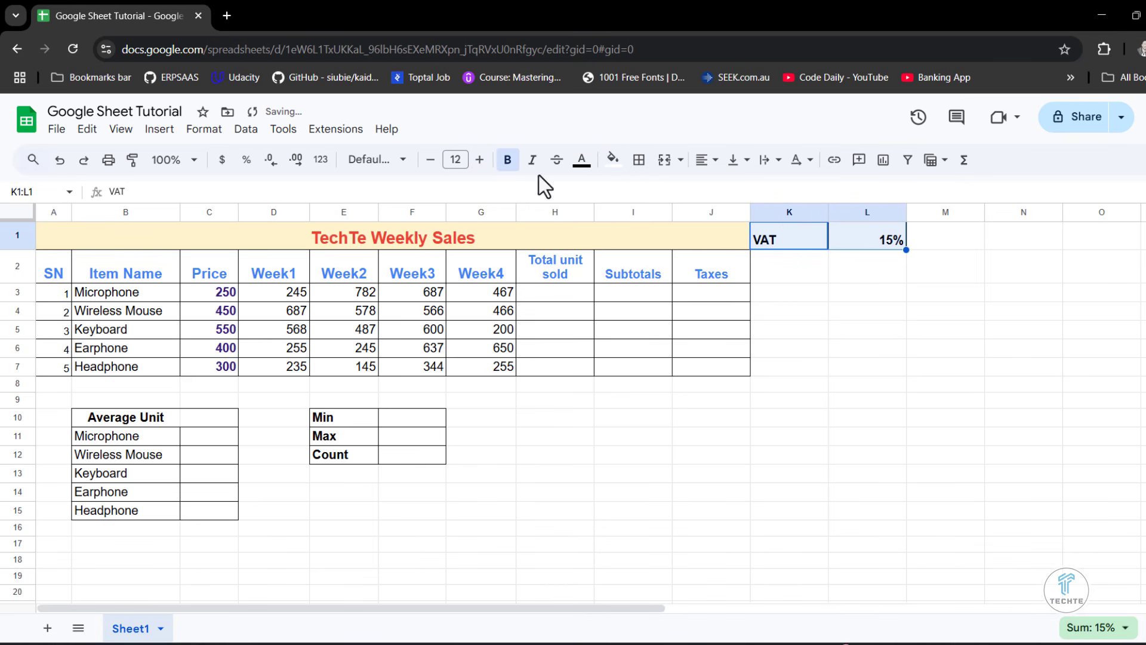
{"action": "left_click", "coordinate": [813, 263]}
- Align the VAT label in K1 to the right
{"action": "left_click", "coordinate": [797, 236]}
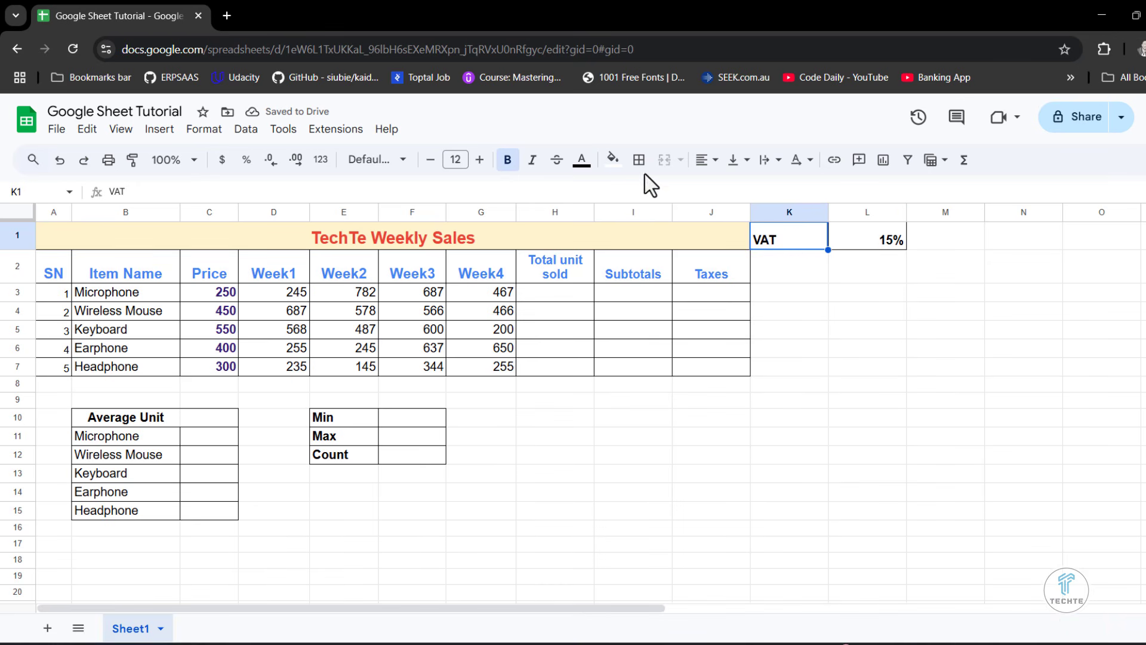
{"action": "left_click", "coordinate": [707, 160]}
{"action": "left_click", "coordinate": [754, 190]}
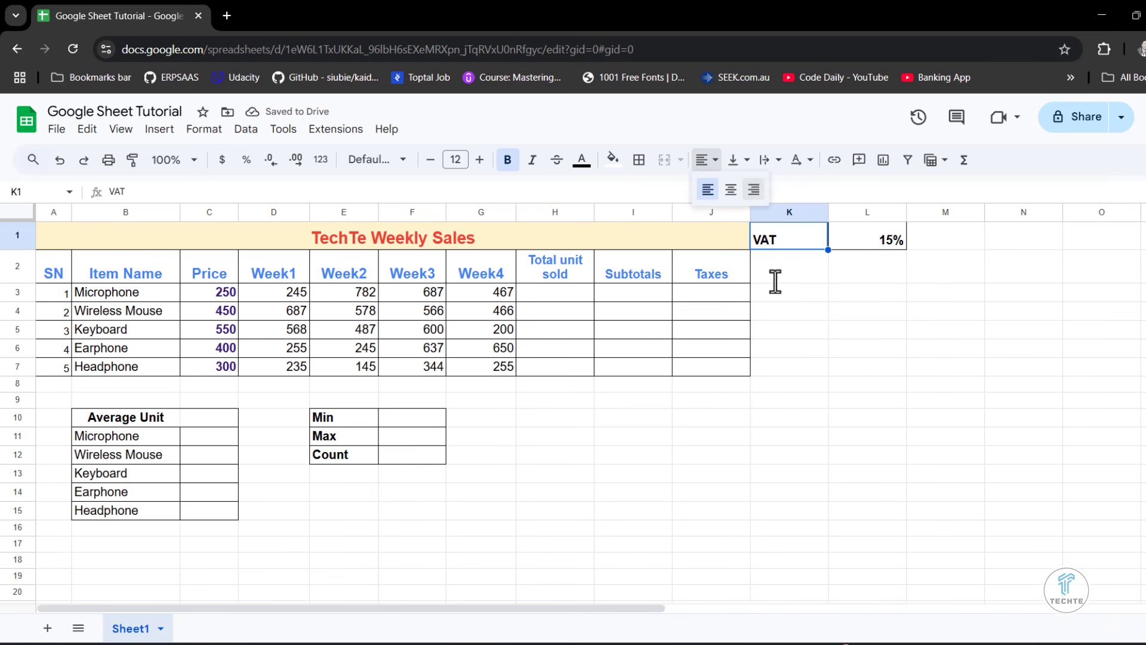
{"action": "left_click", "coordinate": [859, 385]}
- Set the text colour of the VAT label and rate in K1:L1 to dark purple
{"action": "left_click_drag", "start_coordinate": [801, 241], "coordinate": [861, 228]}
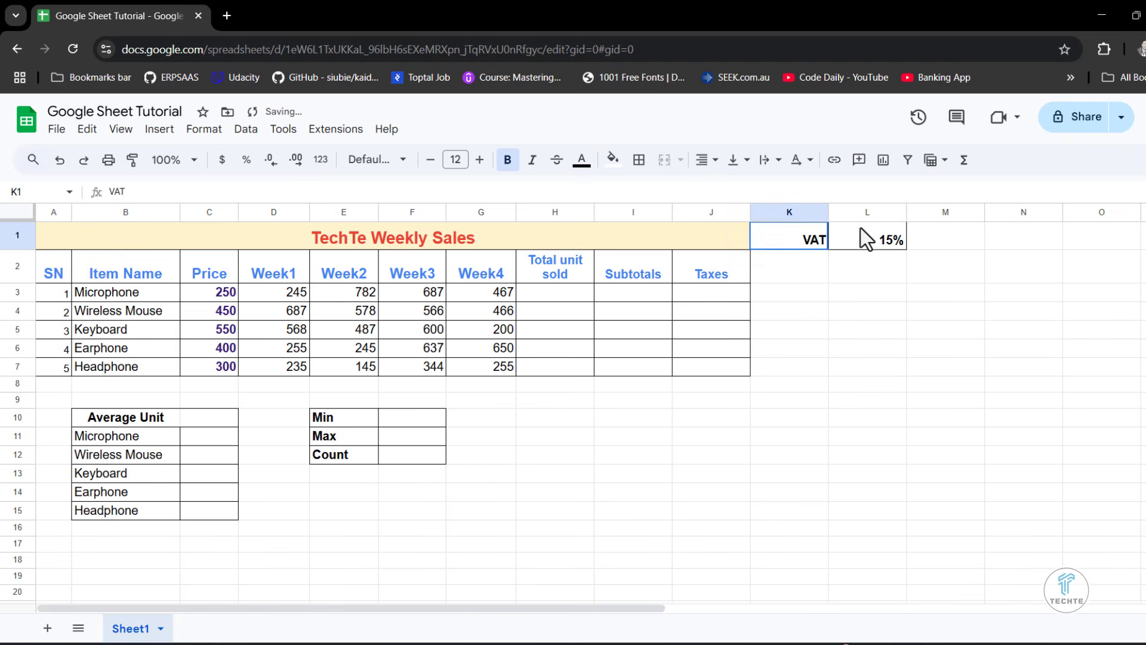
{"action": "left_click", "coordinate": [582, 160]}
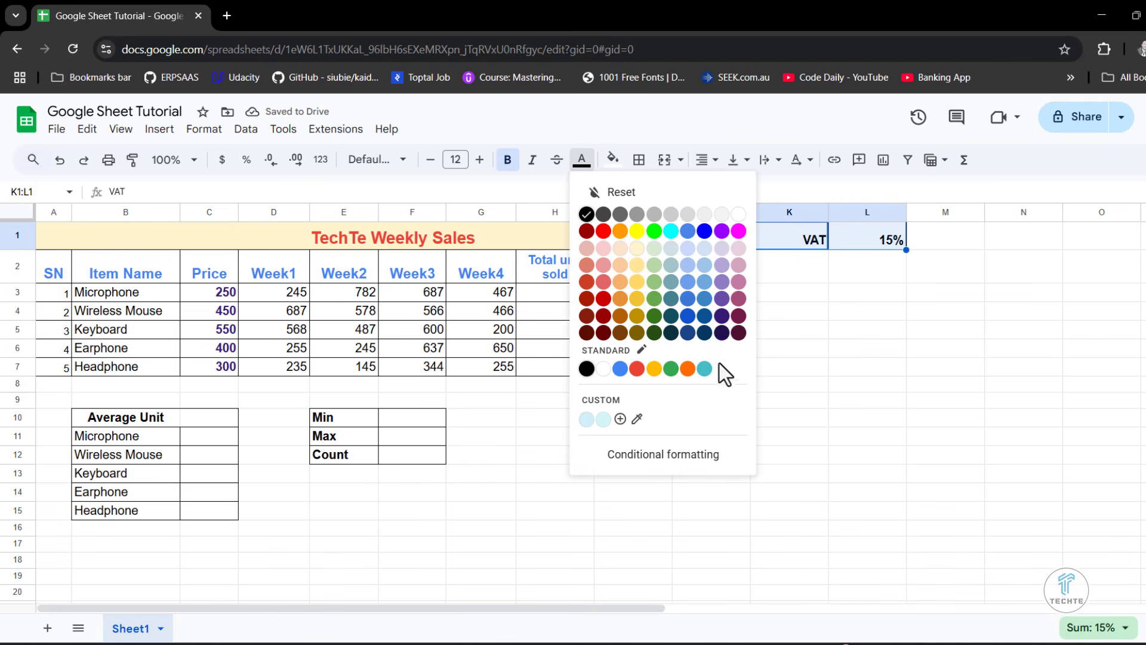
{"action": "left_click", "coordinate": [722, 333]}
{"action": "left_click", "coordinate": [920, 401]}
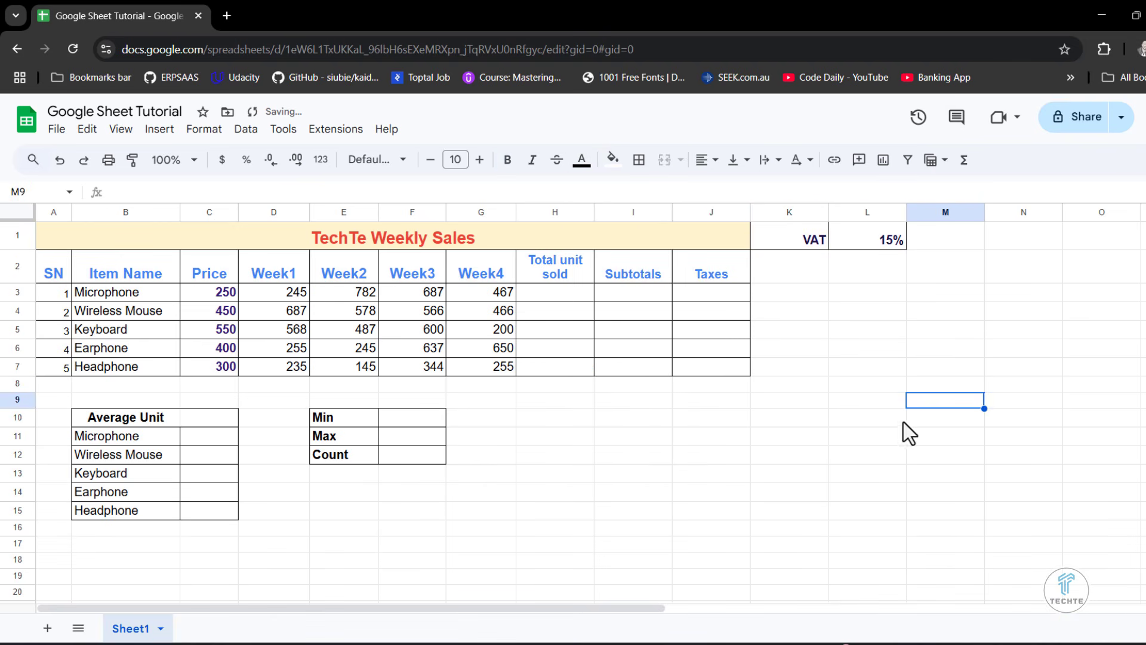
{"action": "left_click", "coordinate": [875, 239]}
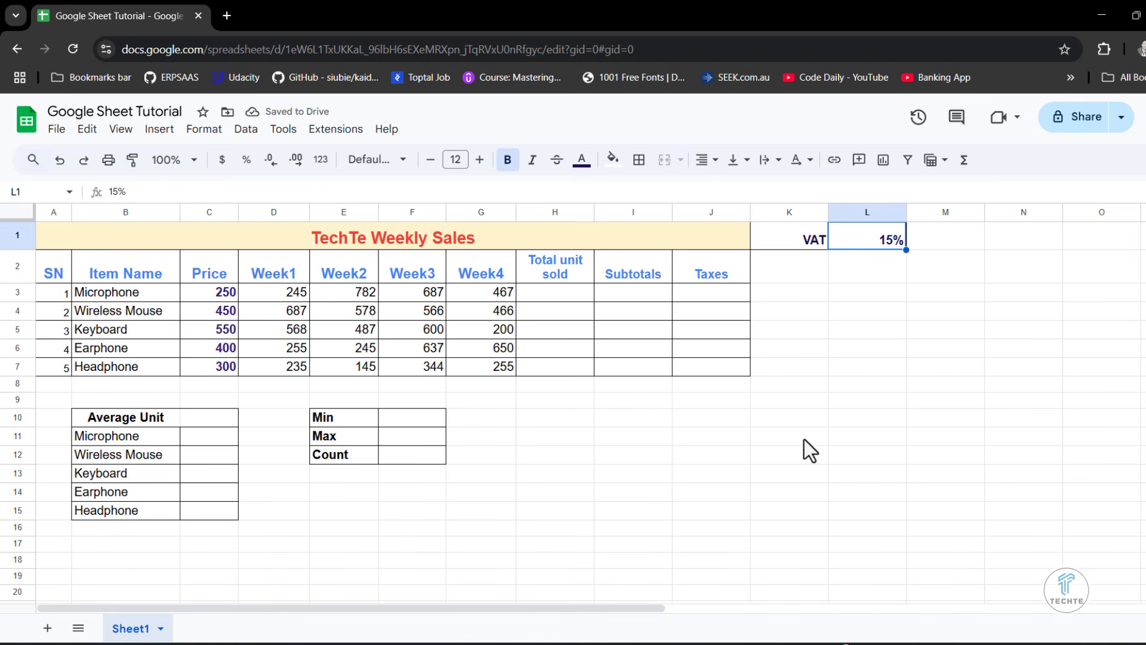
- Make the item rows 3 to 7 of the sales table slightly taller and equal in height
{"action": "left_click", "coordinate": [561, 385]}
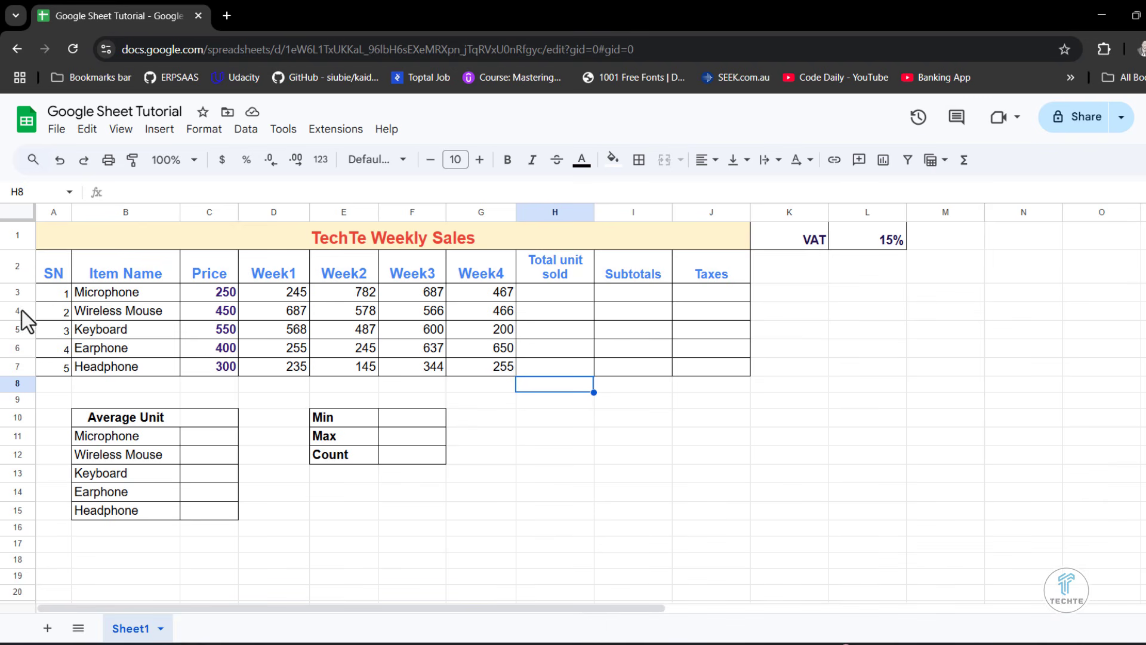
{"action": "left_click_drag", "start_coordinate": [21, 300], "coordinate": [24, 329]}
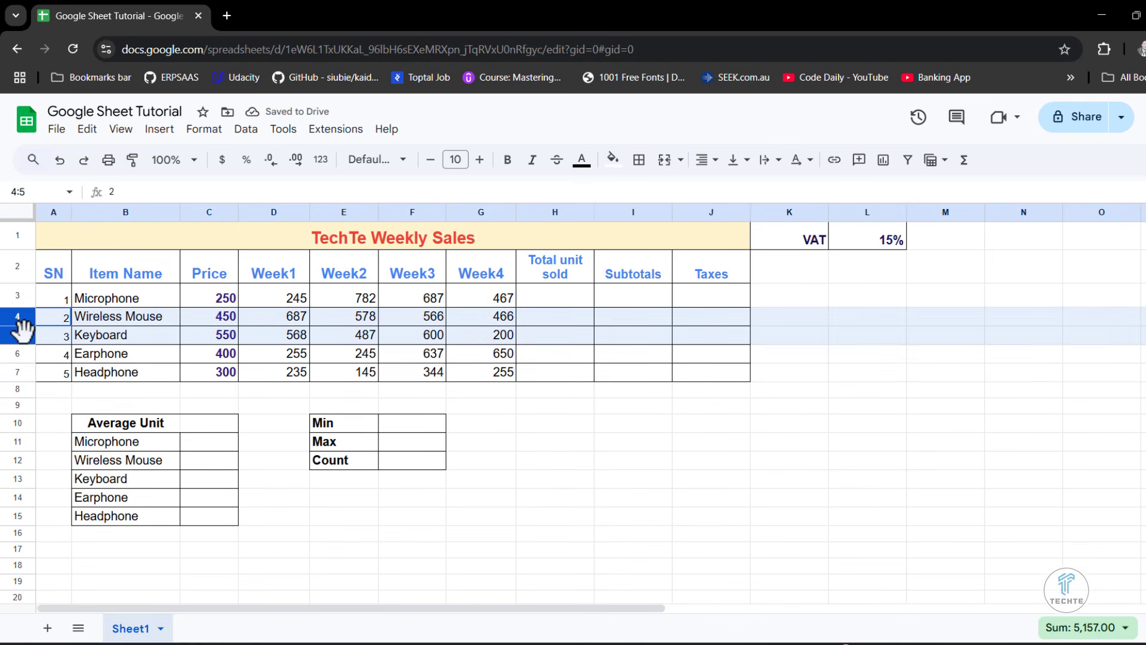
{"action": "left_click", "coordinate": [69, 352]}
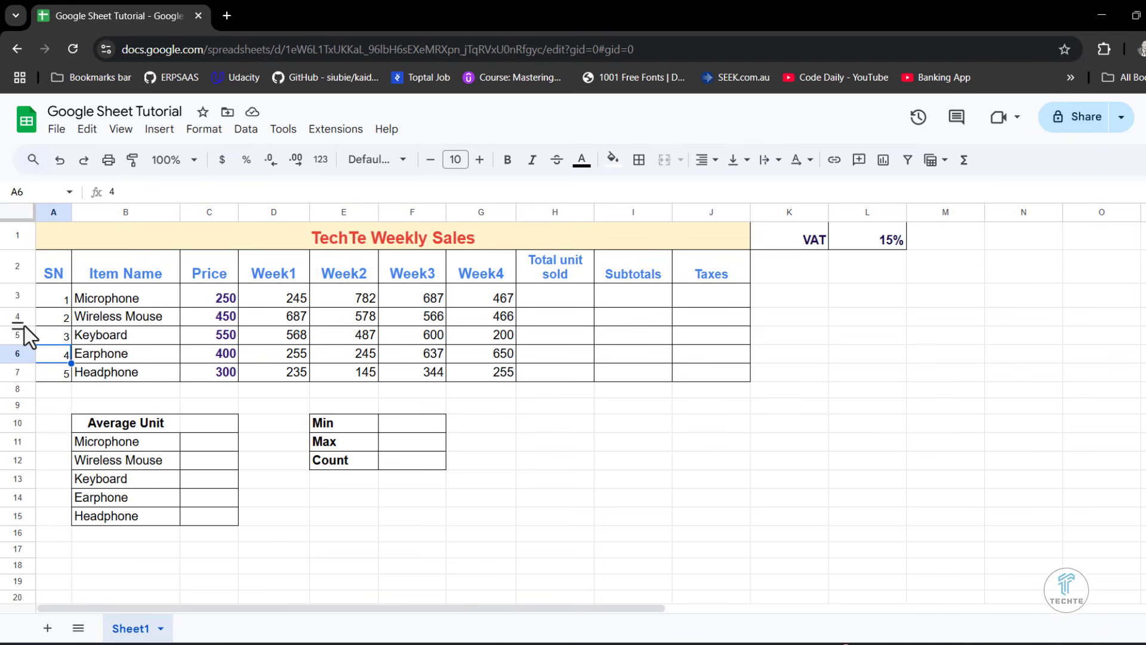
{"action": "left_click_drag", "start_coordinate": [22, 325], "coordinate": [19, 361]}
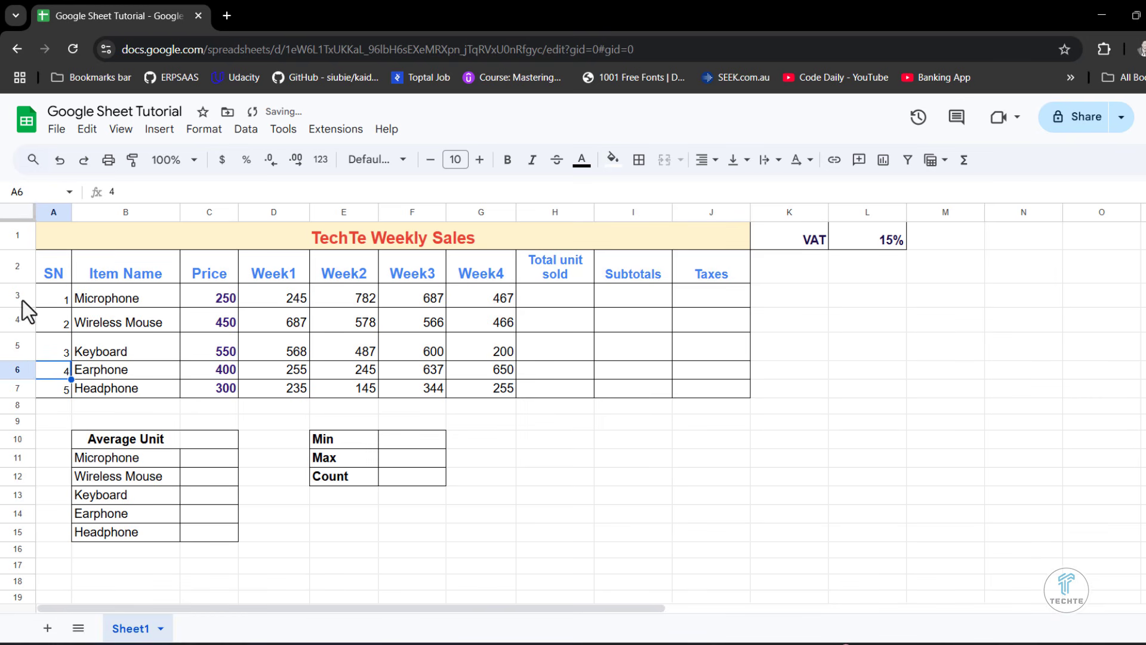
{"action": "left_click_drag", "start_coordinate": [21, 298], "coordinate": [18, 389]}
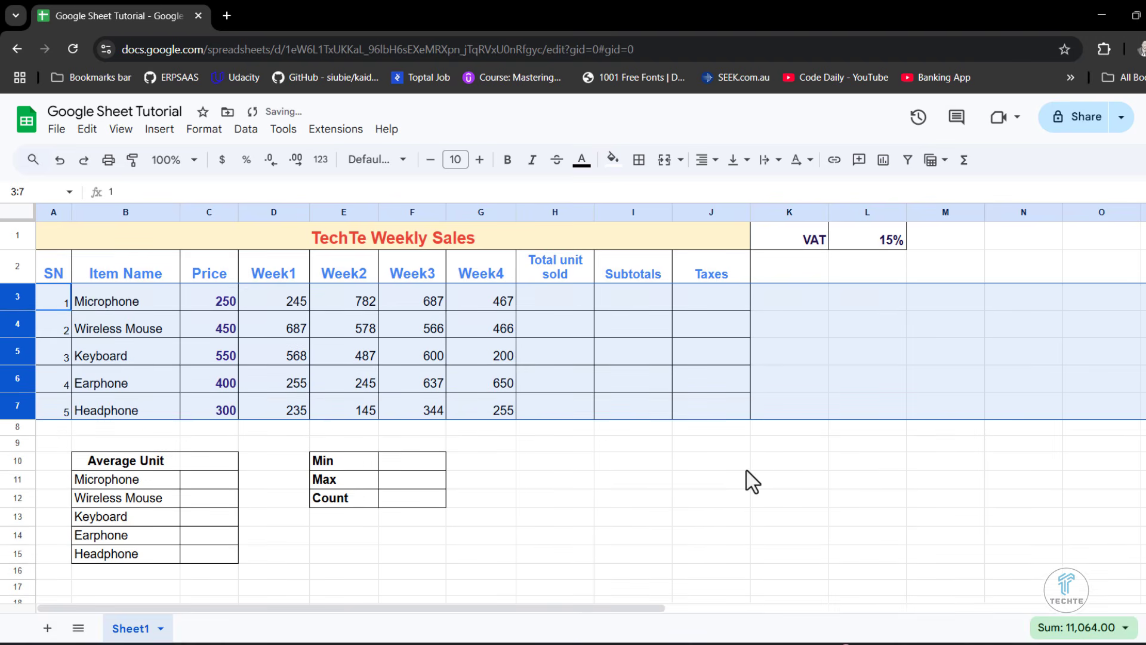
{"action": "key", "text": "ctrl+z"}
- Increase the height of rows 11 to 15 evenly and enlarge row 10 to match
{"action": "left_click", "coordinate": [15, 453]}
{"action": "left_click_drag", "start_coordinate": [13, 457], "coordinate": [16, 566]}
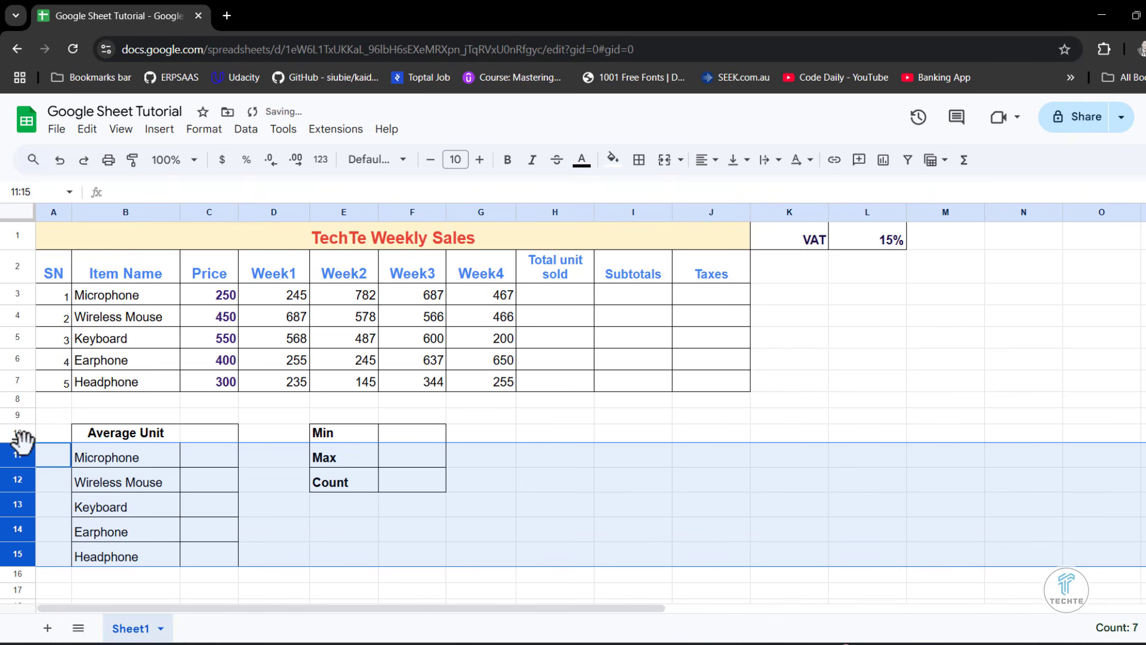
{"action": "left_click_drag", "start_coordinate": [21, 446], "coordinate": [21, 452]}
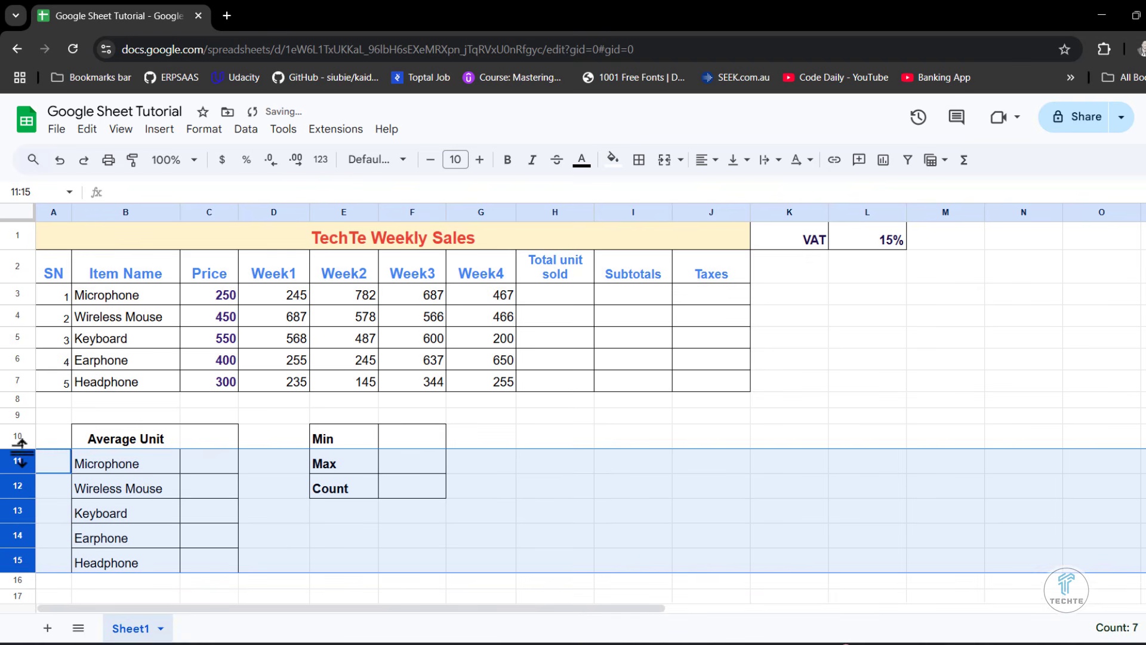
{"action": "left_click", "coordinate": [572, 468]}
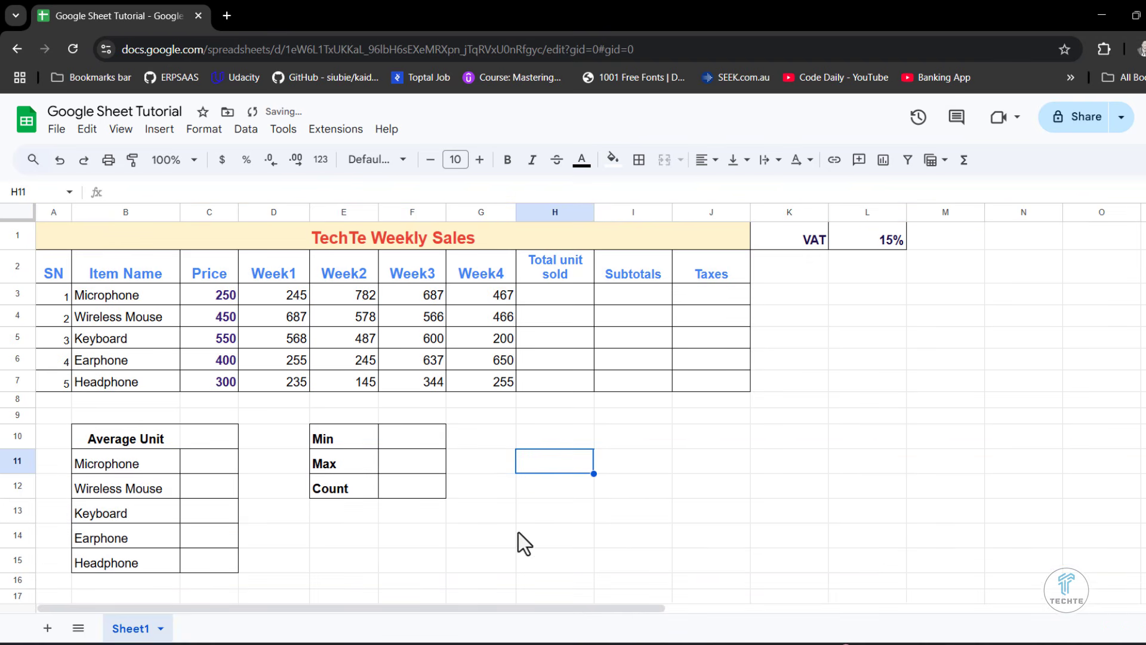
{"action": "left_click", "coordinate": [622, 487]}
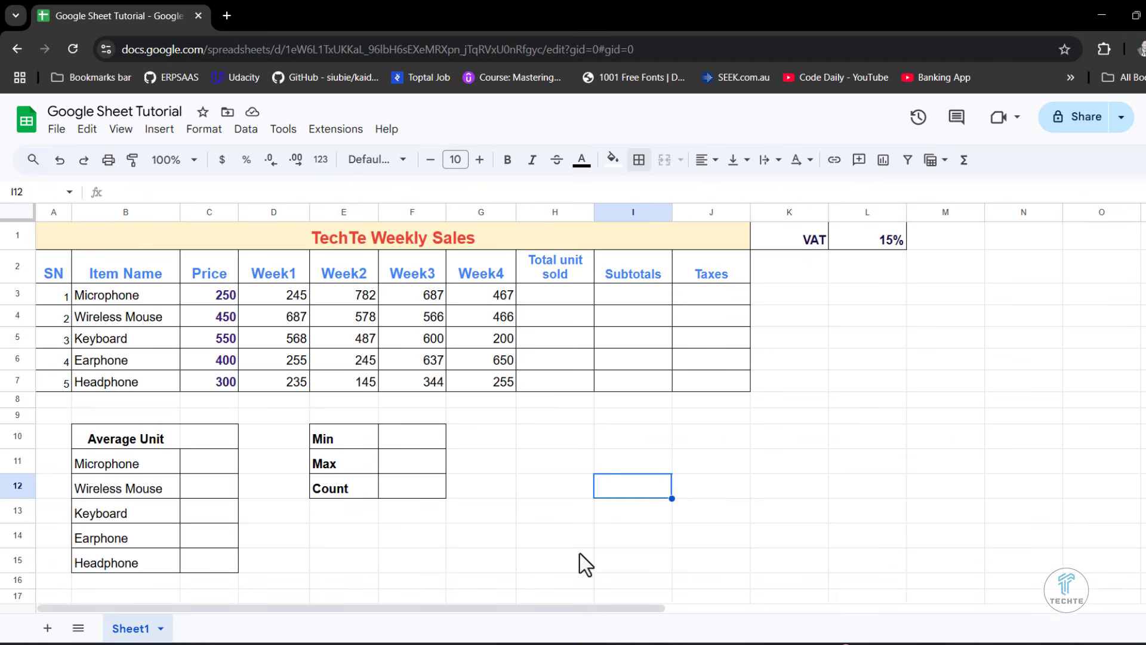
- Switch to the Word document Beginers Course Content.docx and review the Module 3 formatting topics and Module 4's Sorting and Filtering section
{"action": "left_click", "coordinate": [507, 643]}
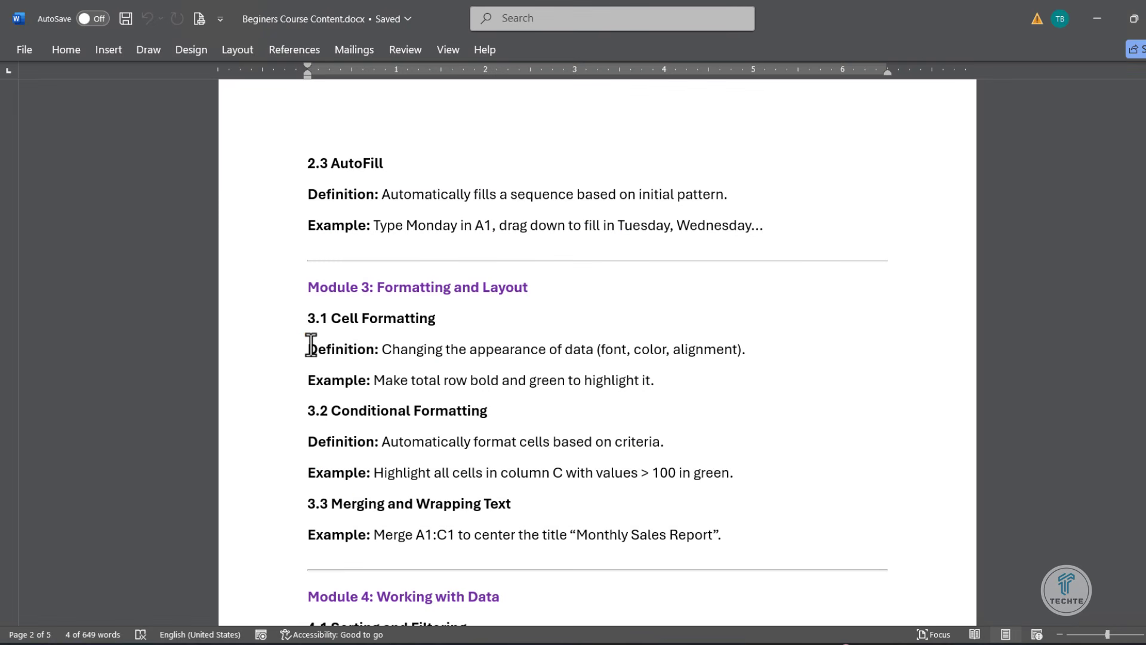
{"action": "left_click_drag", "start_coordinate": [307, 349], "coordinate": [640, 382]}
{"action": "scroll", "coordinate": [612, 399], "scroll_direction": "down", "scroll_amount": 1}
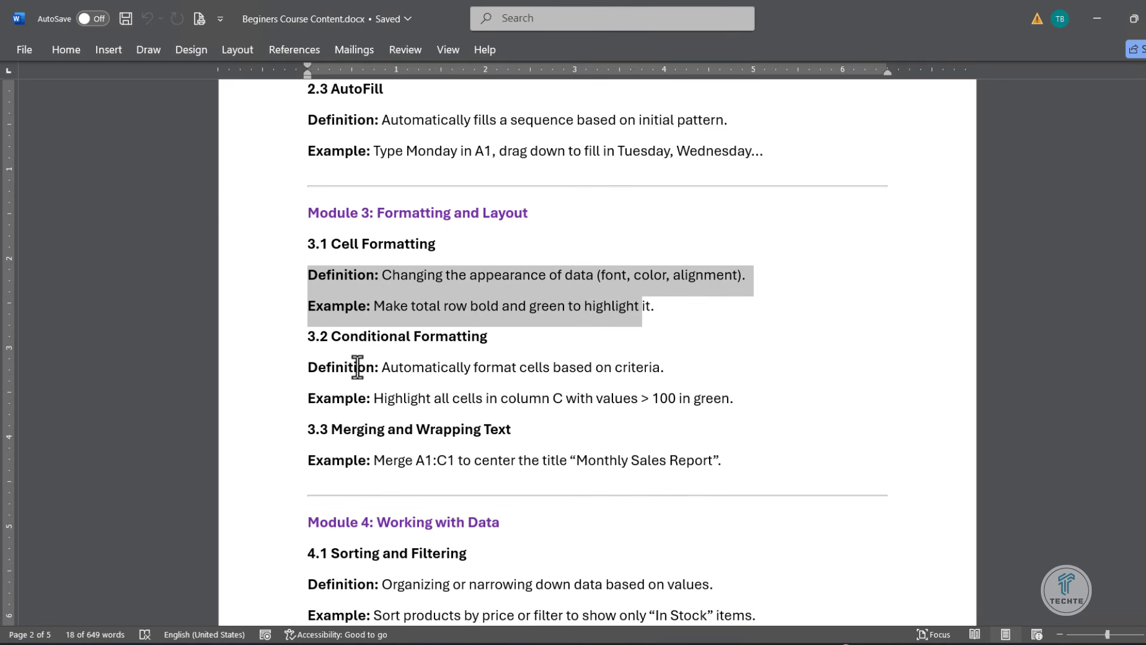
{"action": "left_click_drag", "start_coordinate": [306, 367], "coordinate": [590, 415]}
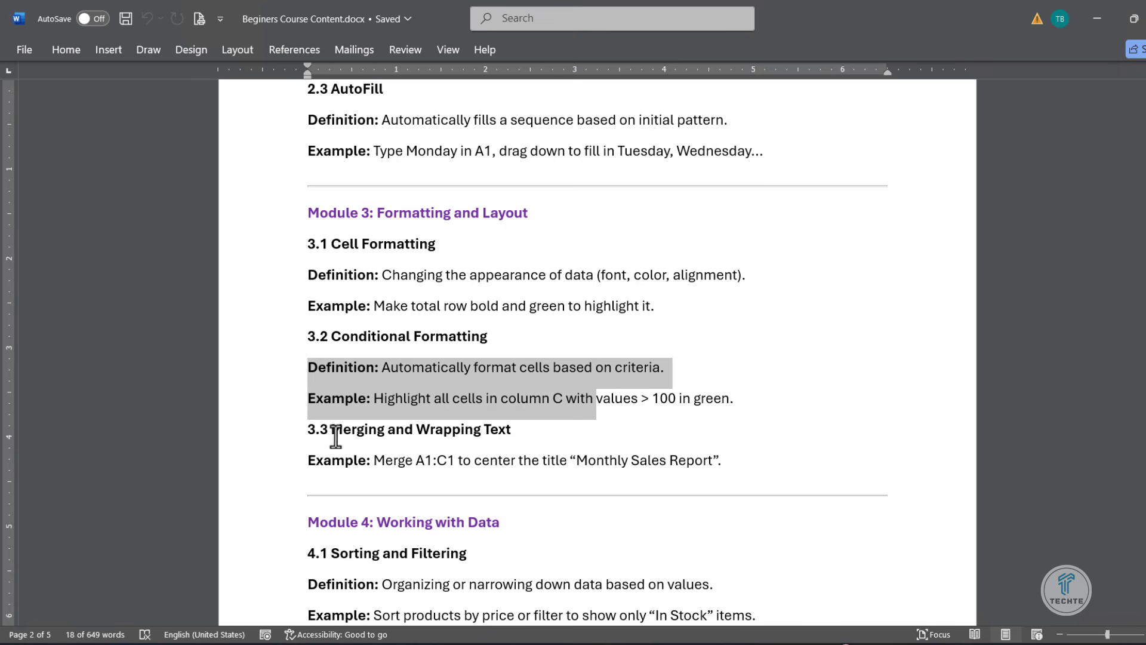
{"action": "left_click_drag", "start_coordinate": [333, 435], "coordinate": [550, 438]}
{"action": "scroll", "coordinate": [552, 442], "scroll_direction": "down", "scroll_amount": 1}
{"action": "scroll", "coordinate": [552, 437], "scroll_direction": "down", "scroll_amount": 2}
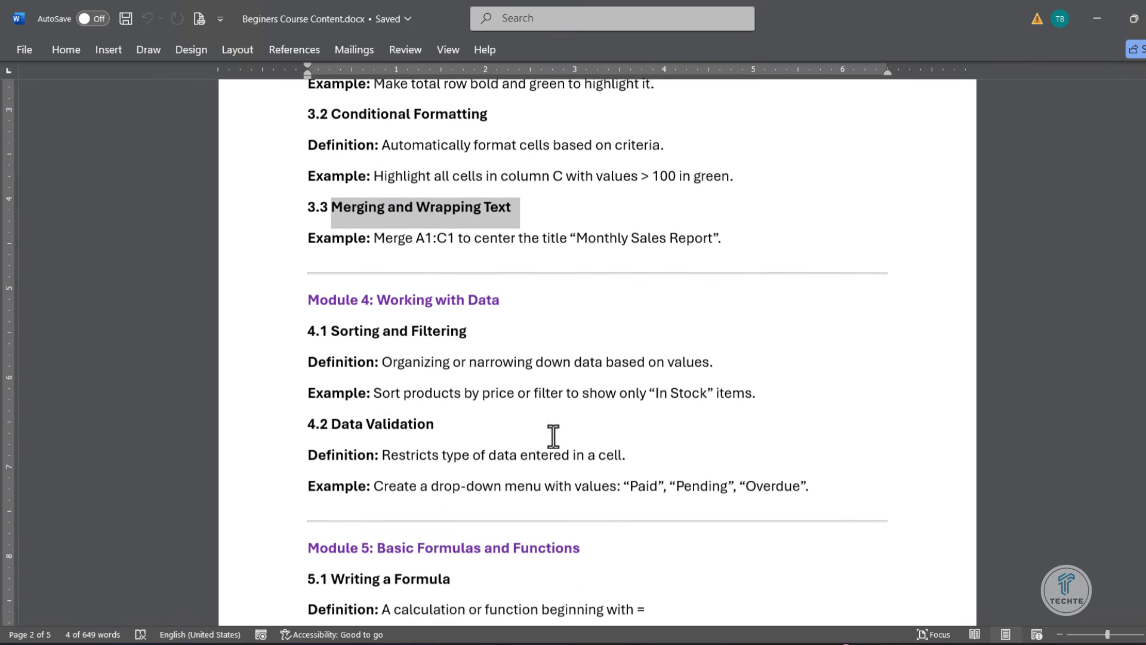
{"action": "left_click_drag", "start_coordinate": [324, 315], "coordinate": [497, 316]}
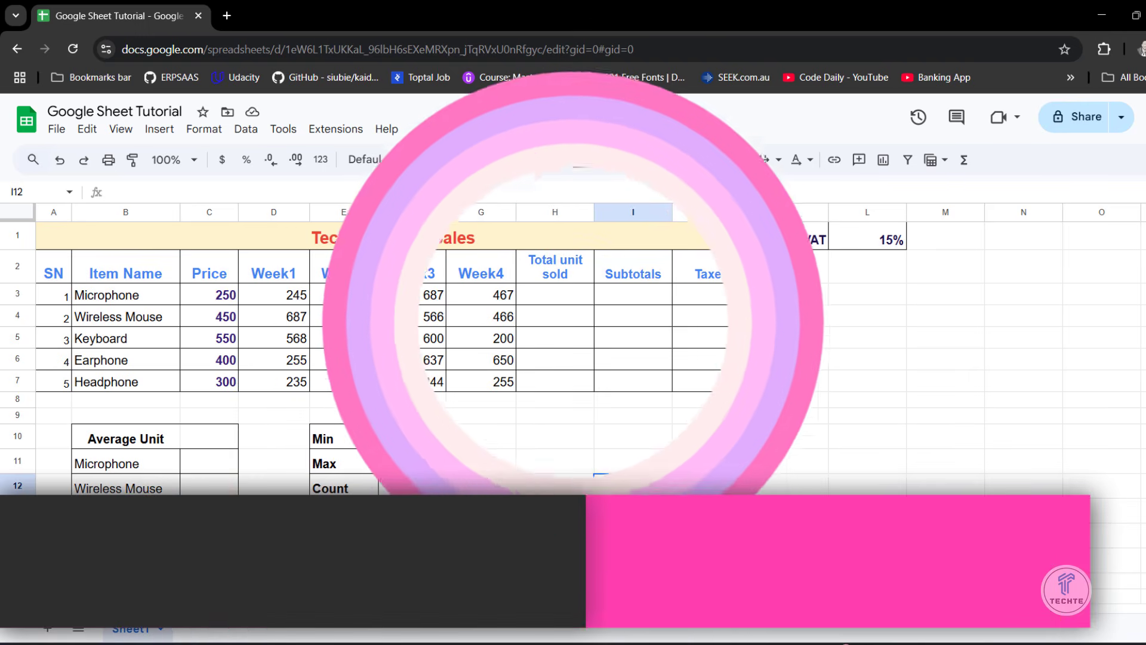
- Switch back to Google Sheets, sort only the item names in B3:B7 from A to Z, and undo that sort
{"action": "left_click", "coordinate": [556, 459]}
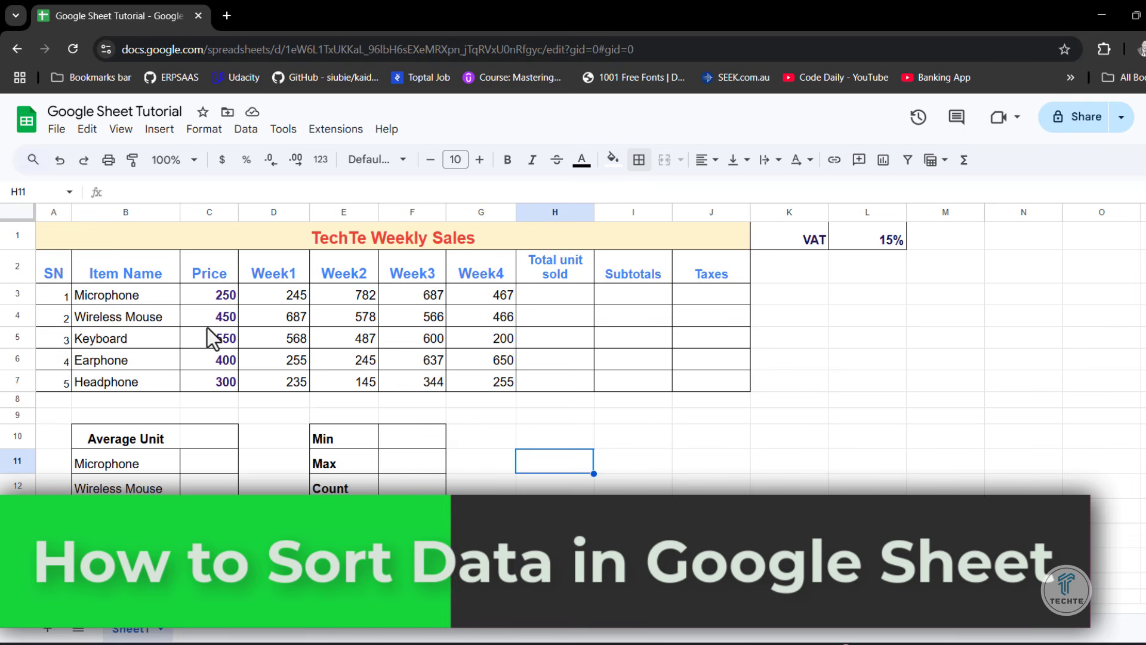
{"action": "left_click_drag", "start_coordinate": [141, 290], "coordinate": [140, 381]}
{"action": "left_click", "coordinate": [139, 317]}
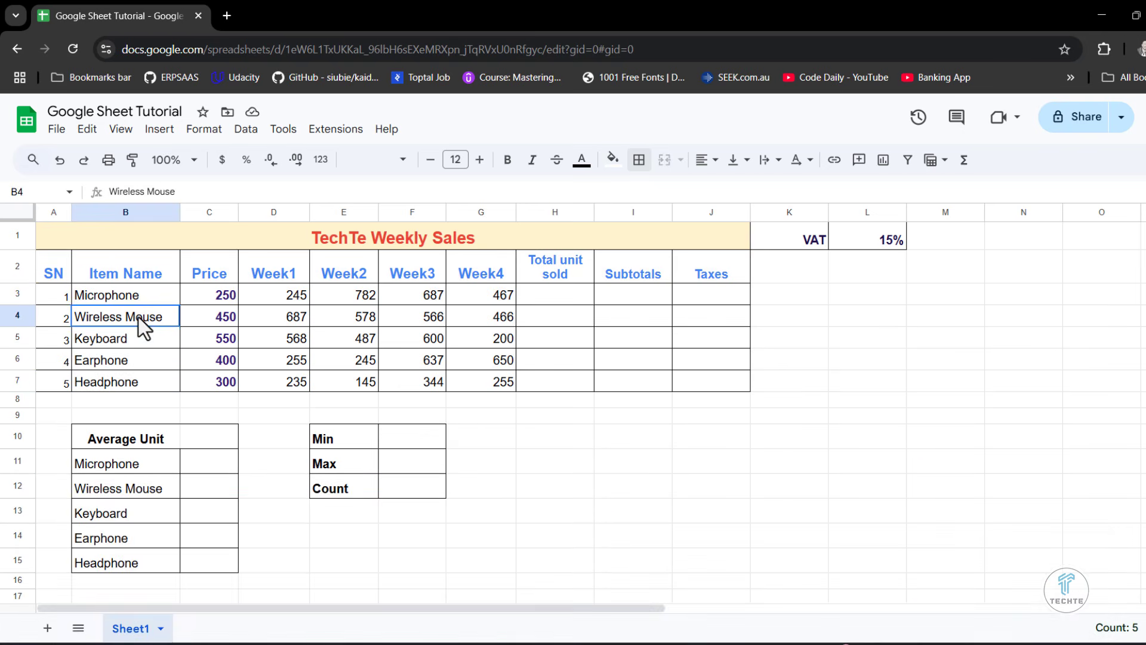
{"action": "left_click_drag", "start_coordinate": [134, 291], "coordinate": [131, 391]}
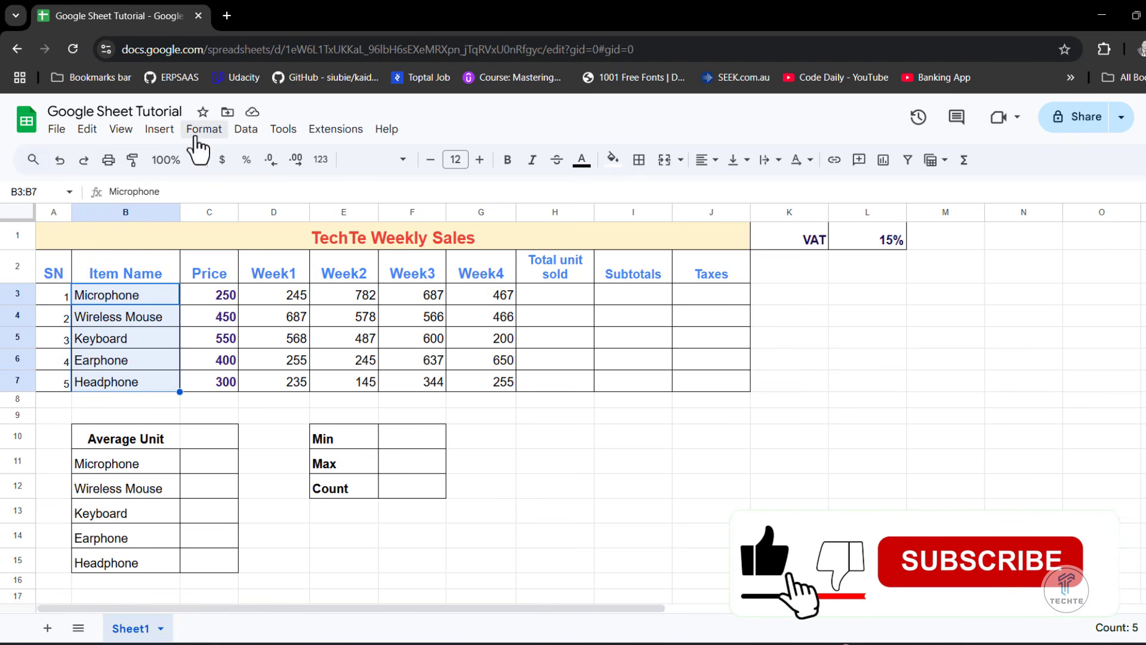
{"action": "left_click", "coordinate": [245, 141]}
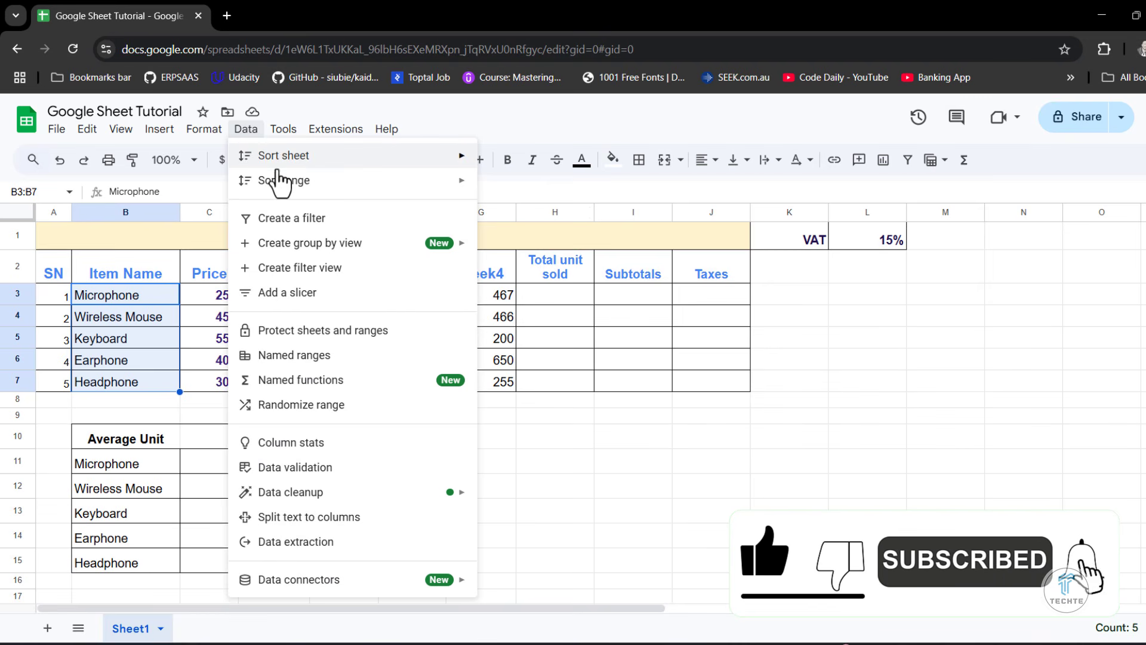
{"action": "mouse_move", "coordinate": [304, 185]}
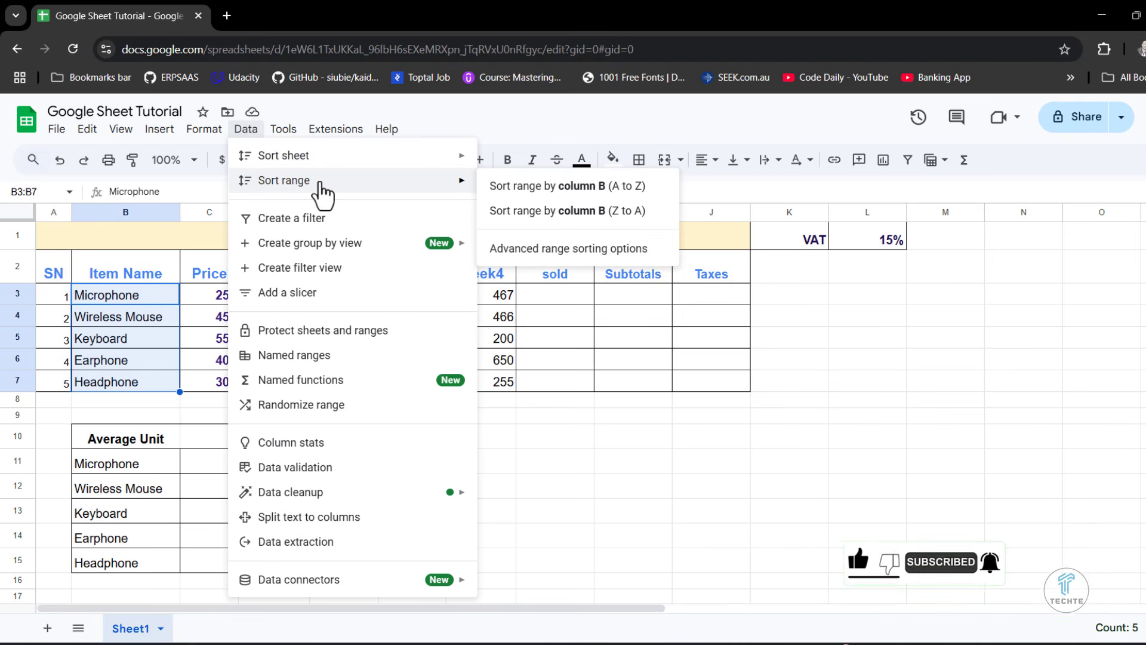
{"action": "left_click", "coordinate": [535, 190]}
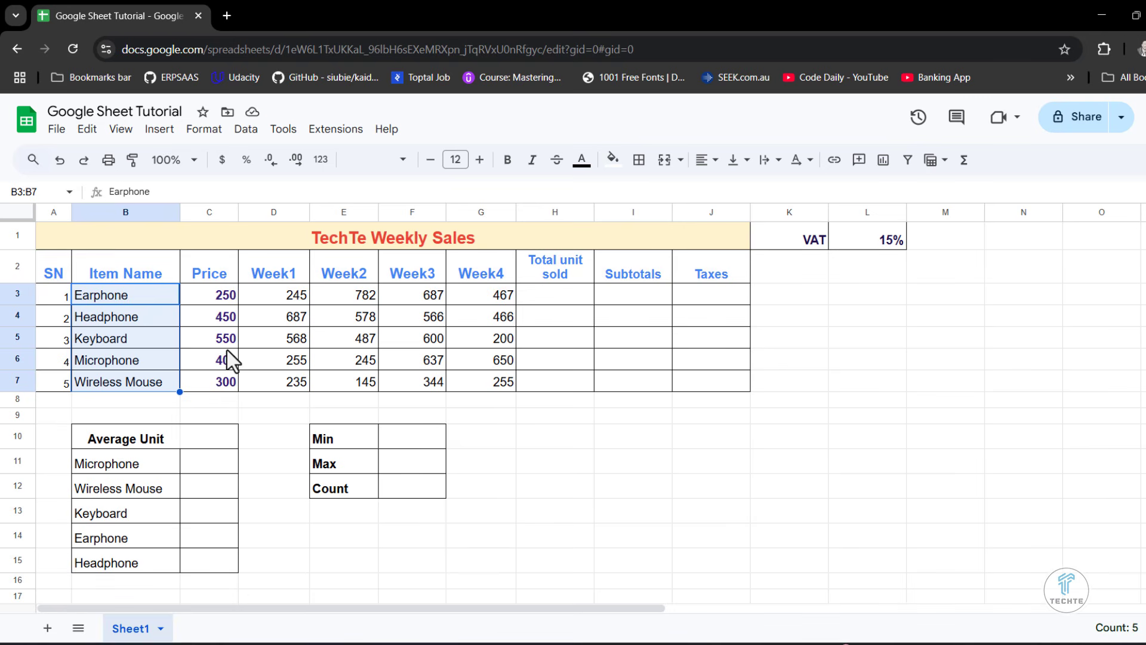
{"action": "key", "text": "ctrl+z"}
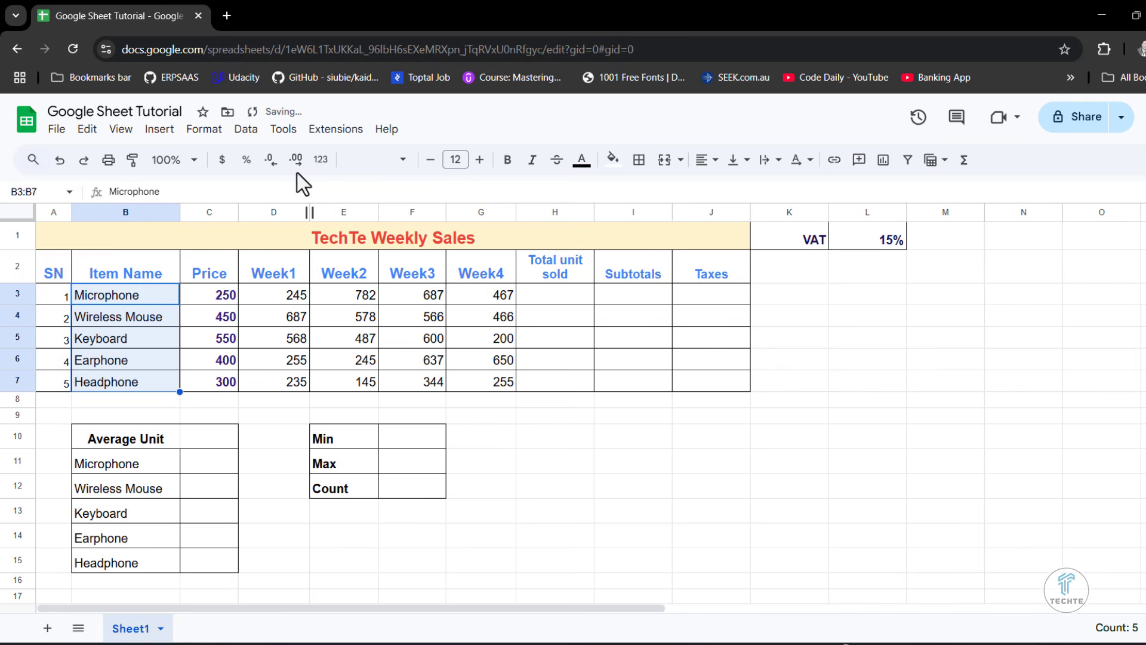
- Sort the sales data in B3:J7 by column B from A to Z through the advanced range sorting options, without a secondary sort column
{"action": "left_click", "coordinate": [259, 136]}
{"action": "left_click", "coordinate": [117, 318]}
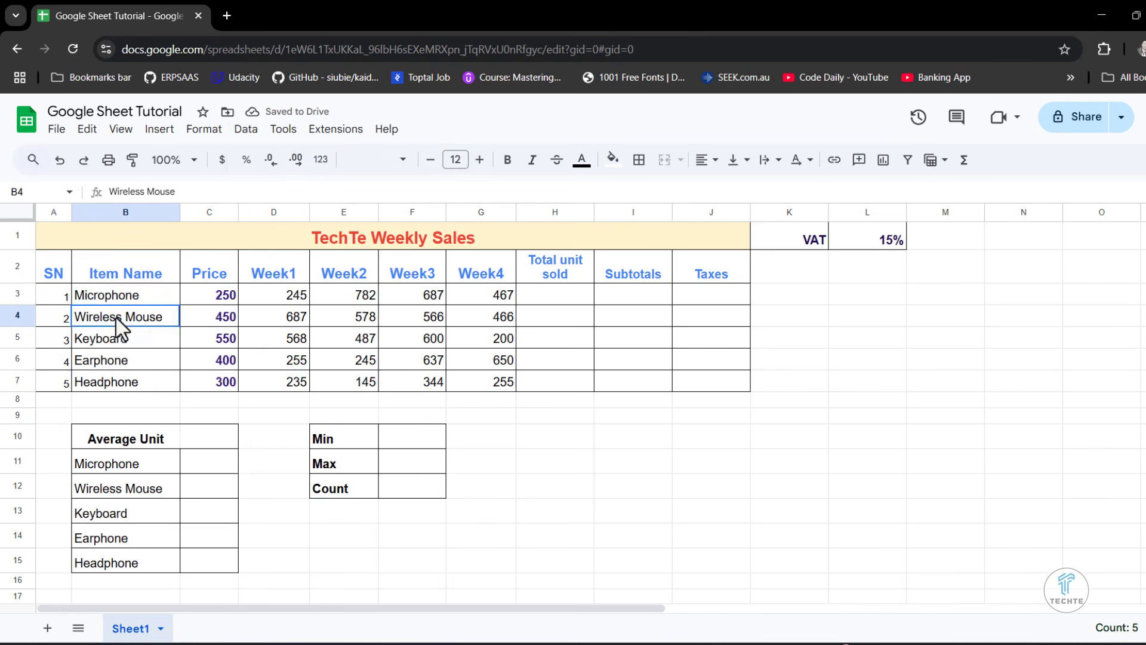
{"action": "left_click_drag", "start_coordinate": [90, 302], "coordinate": [701, 386]}
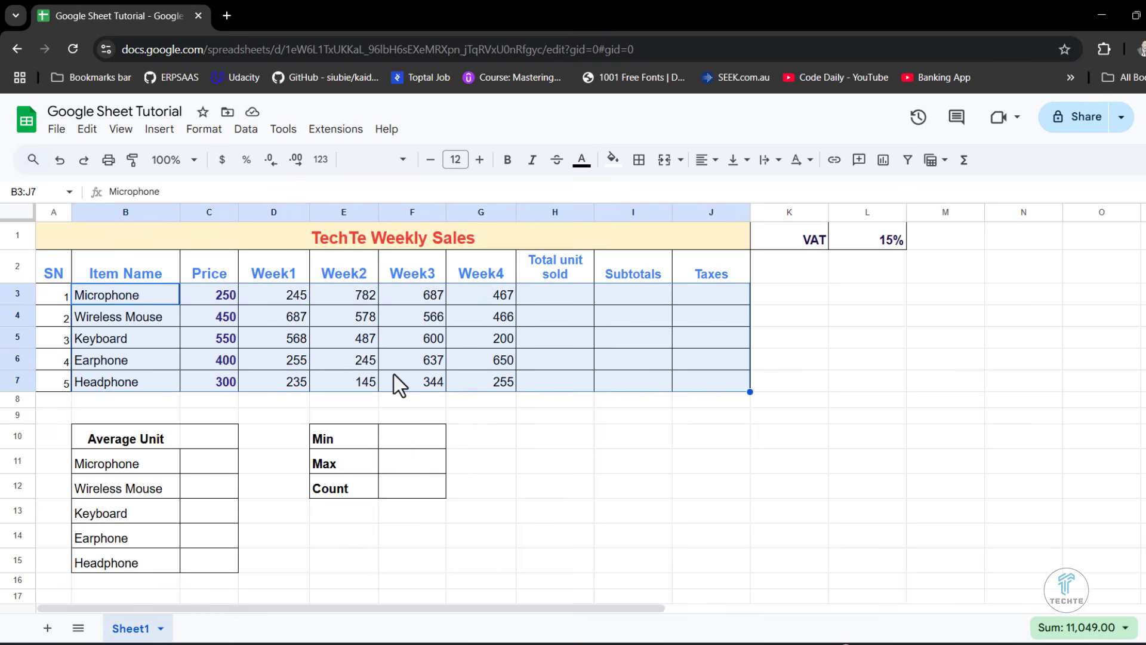
{"action": "left_click", "coordinate": [247, 130]}
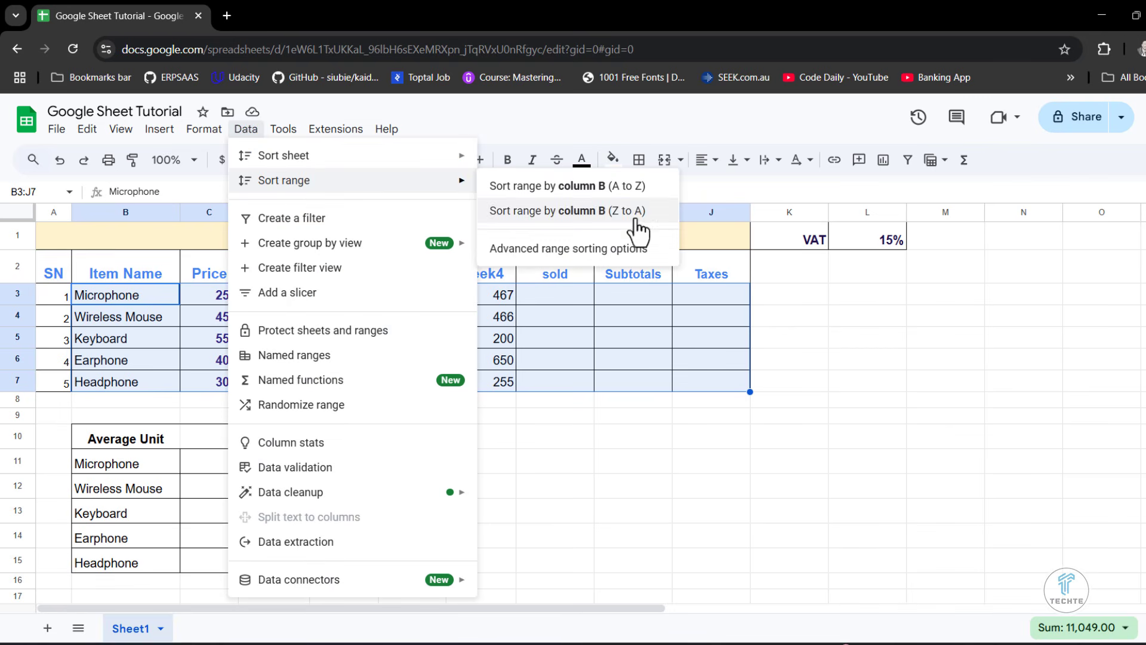
{"action": "left_click", "coordinate": [554, 250]}
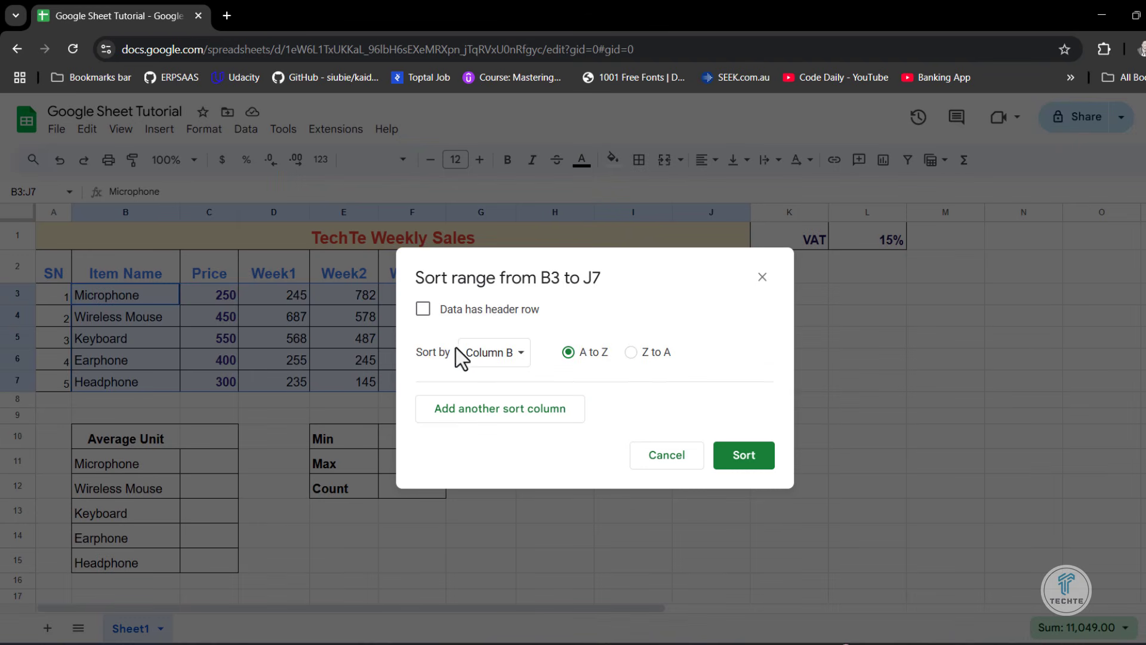
{"action": "left_click", "coordinate": [506, 358]}
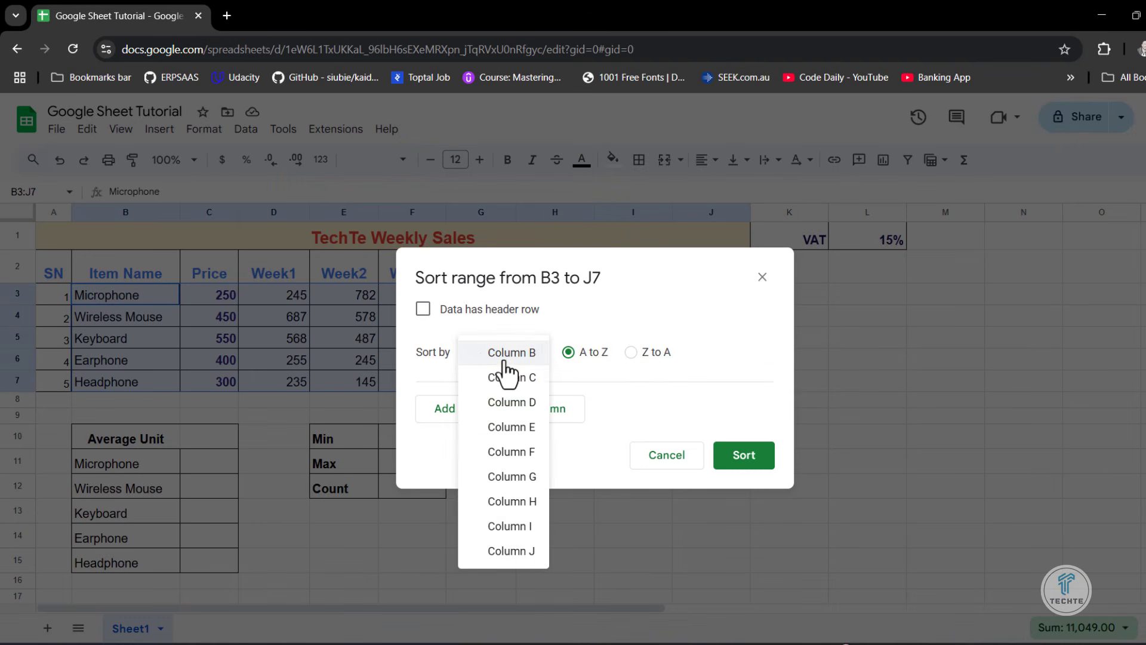
{"action": "left_click", "coordinate": [506, 358]}
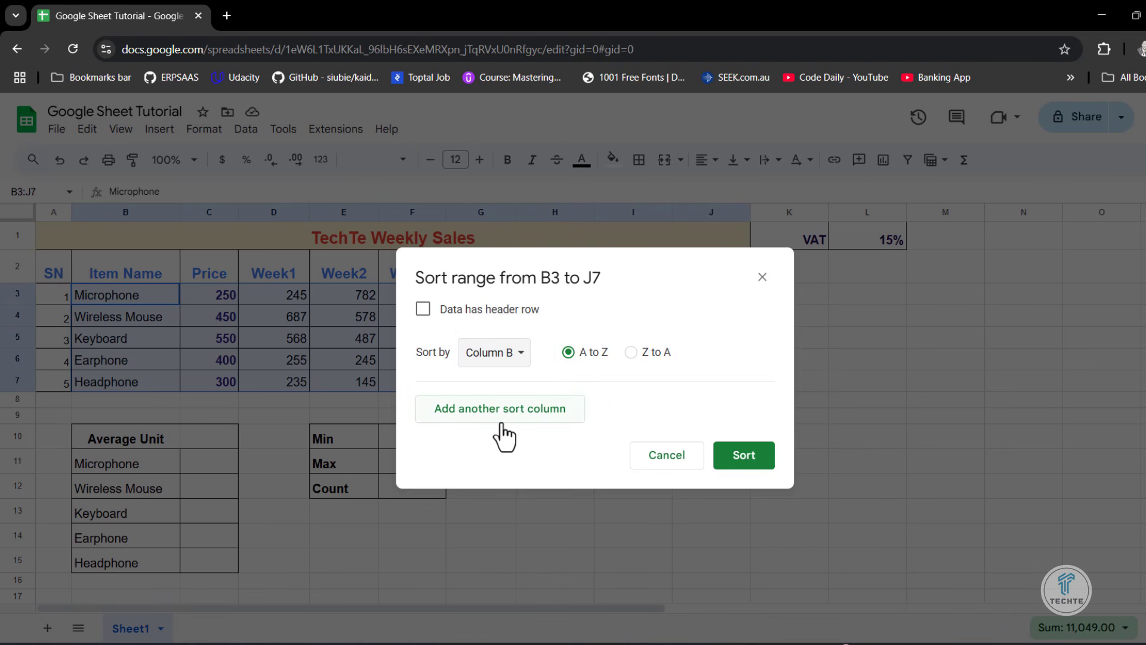
{"action": "left_click", "coordinate": [501, 430]}
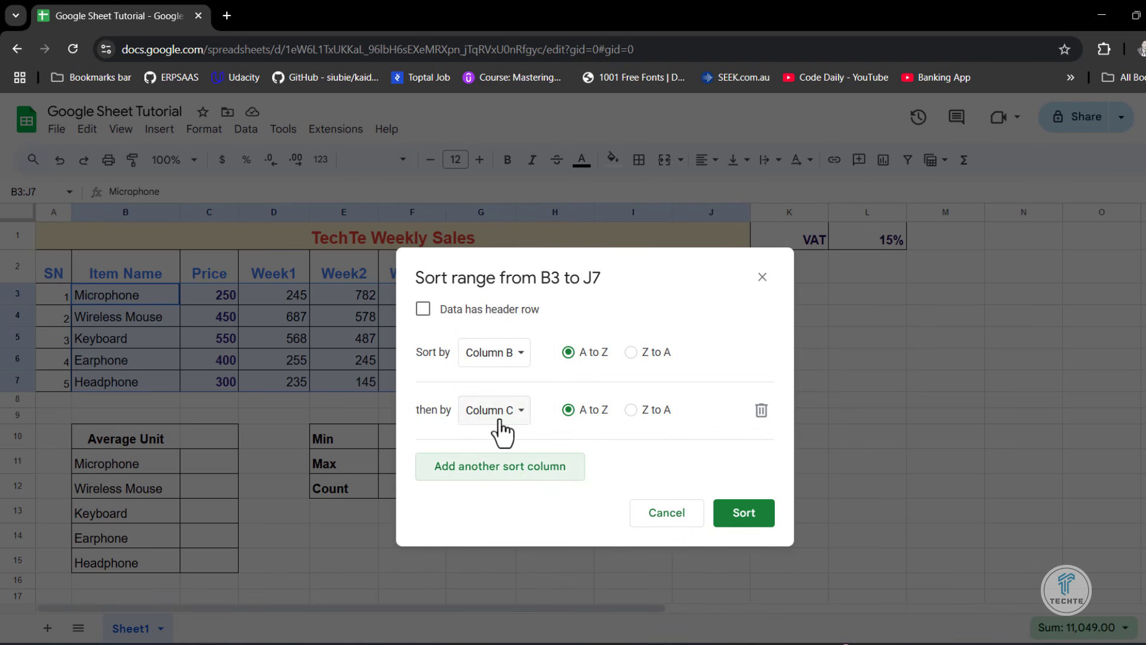
{"action": "left_click", "coordinate": [761, 410]}
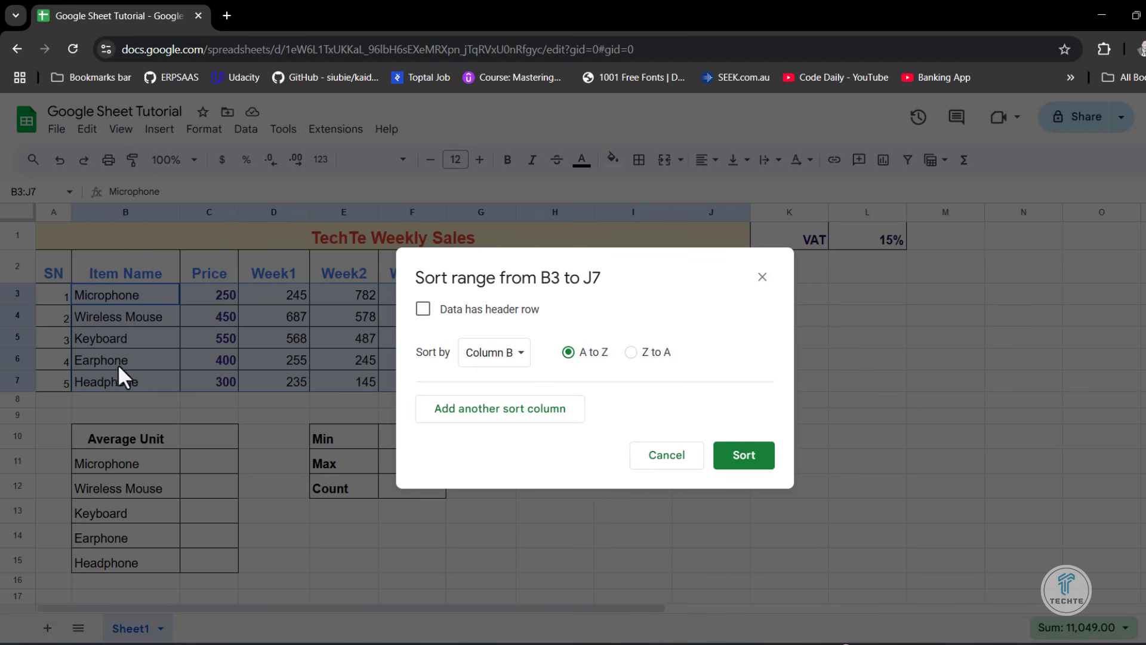
{"action": "left_click", "coordinate": [744, 457]}
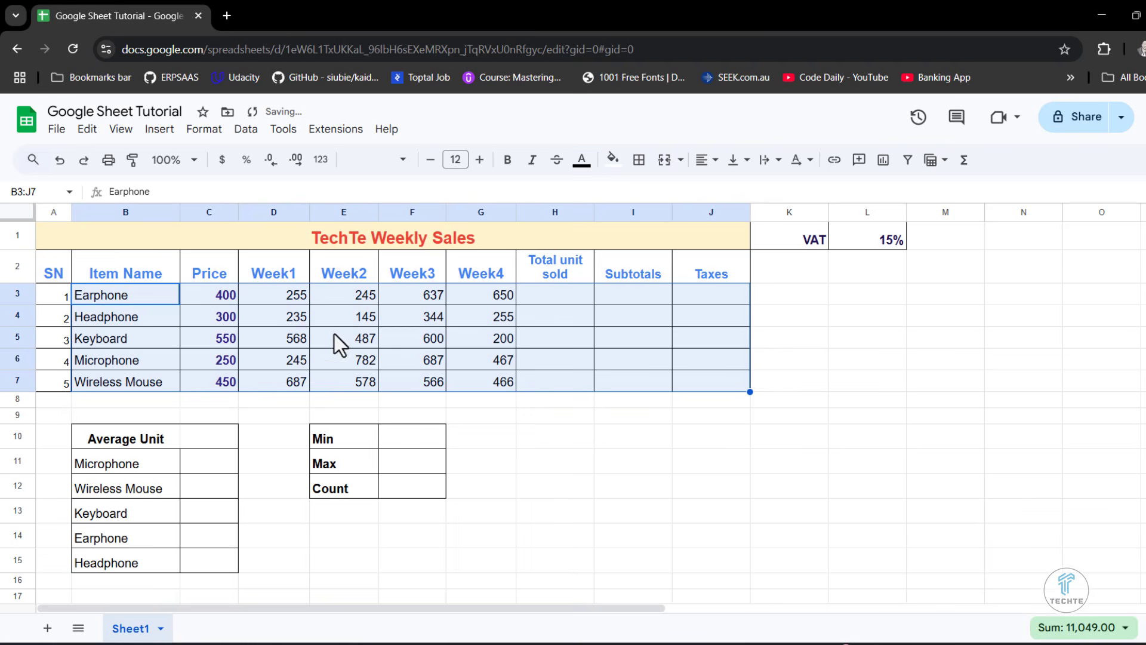
{"action": "left_click", "coordinate": [280, 320]}
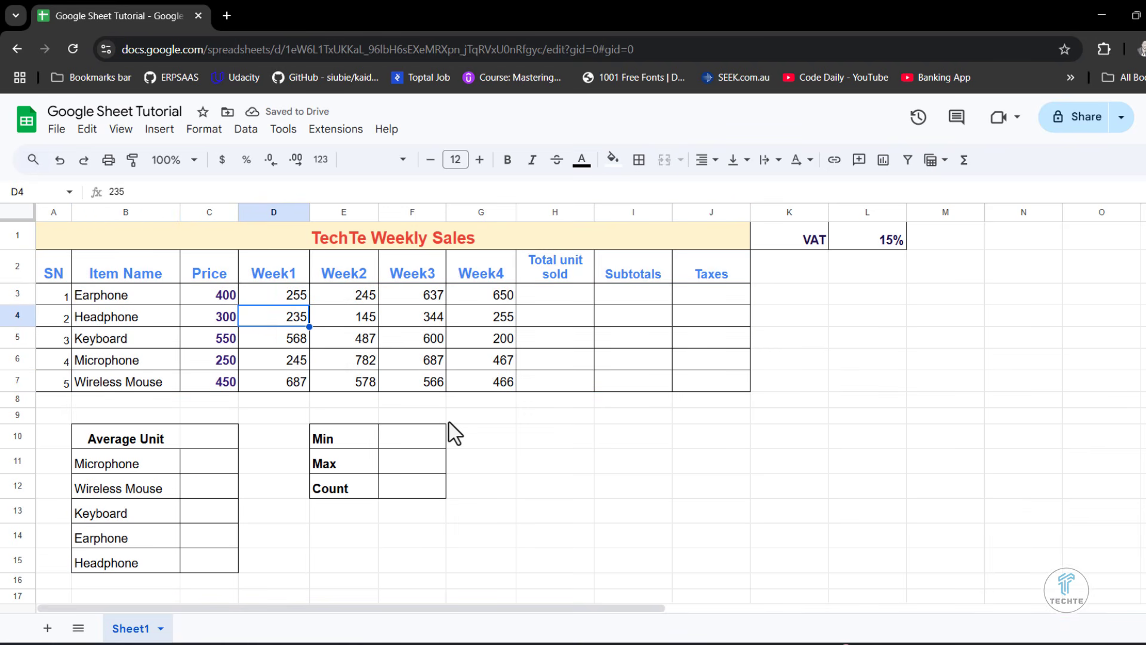
{"action": "left_click", "coordinate": [479, 336]}
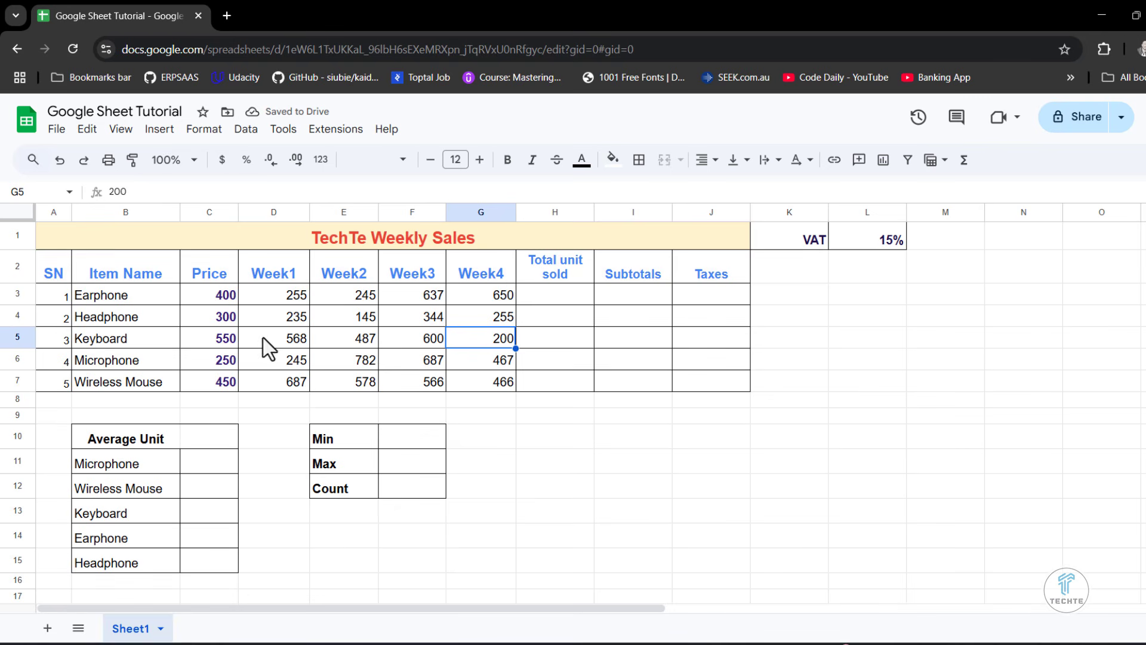
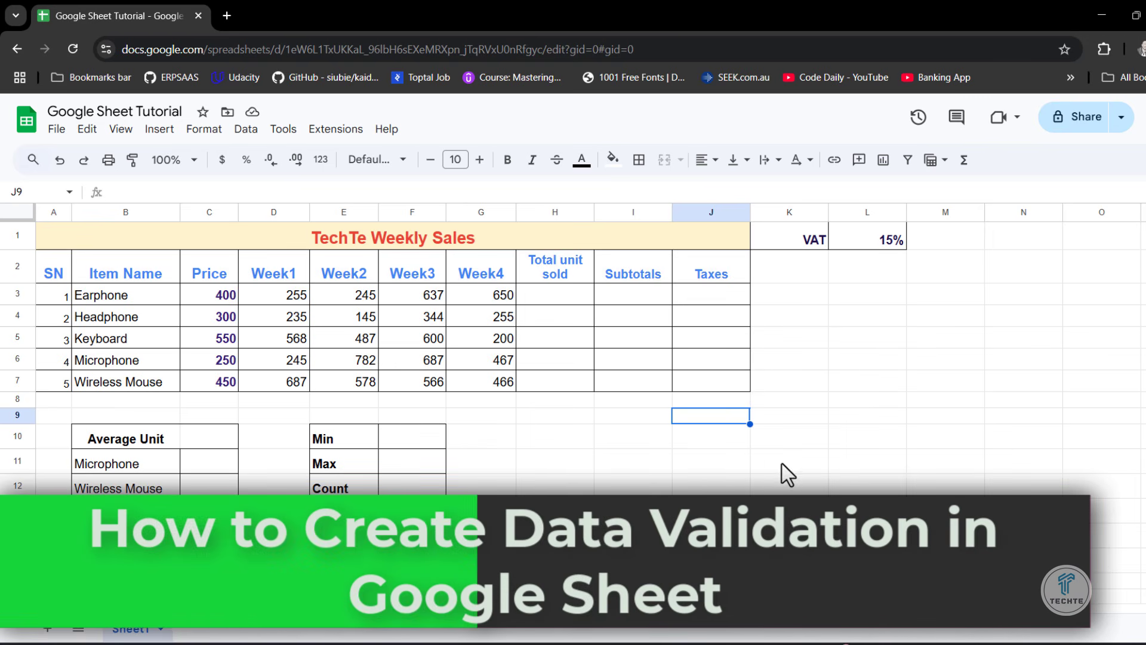
- Enter the heading Gender in cell M2
{"action": "left_click", "coordinate": [953, 267]}
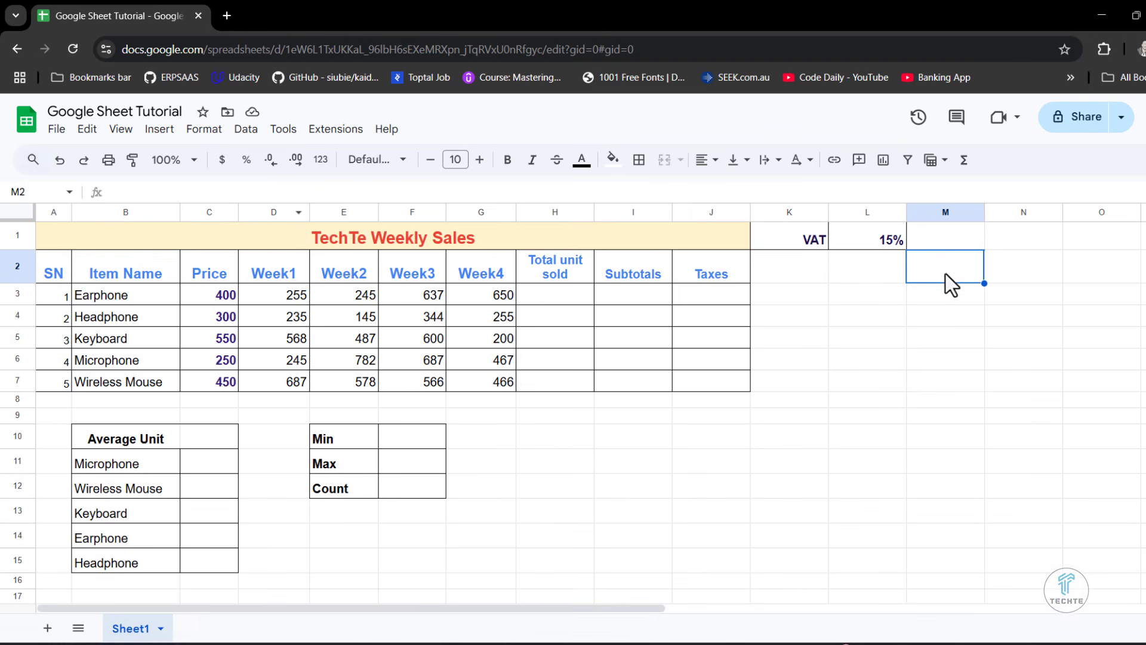
{"action": "type", "text": "Gender"}
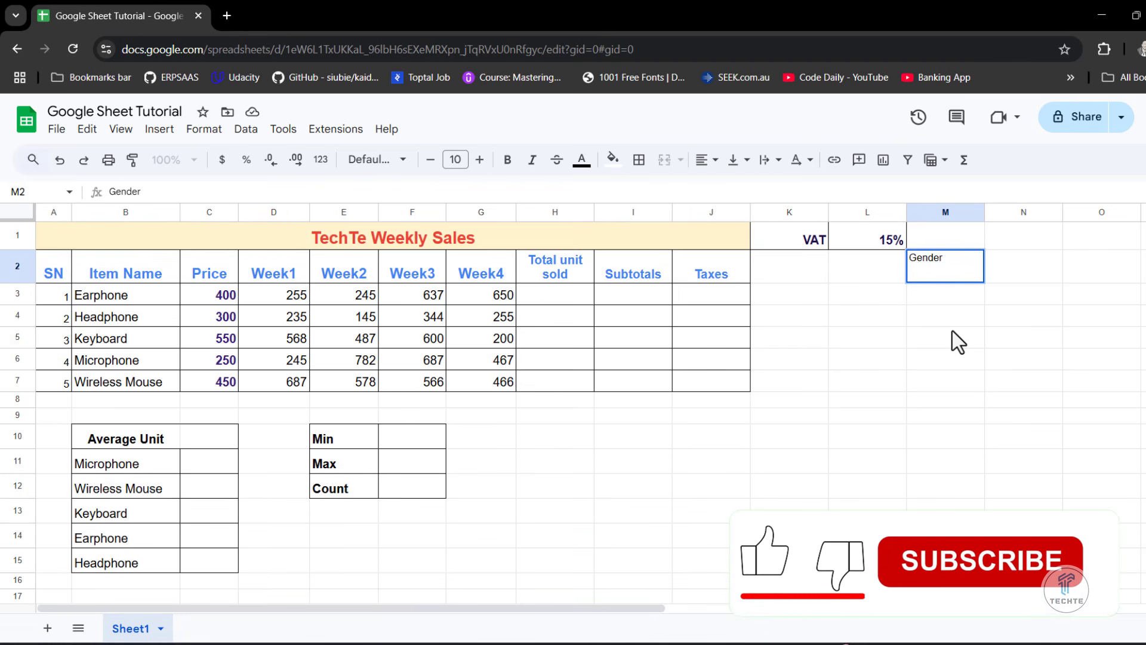
{"action": "left_click", "coordinate": [912, 356]}
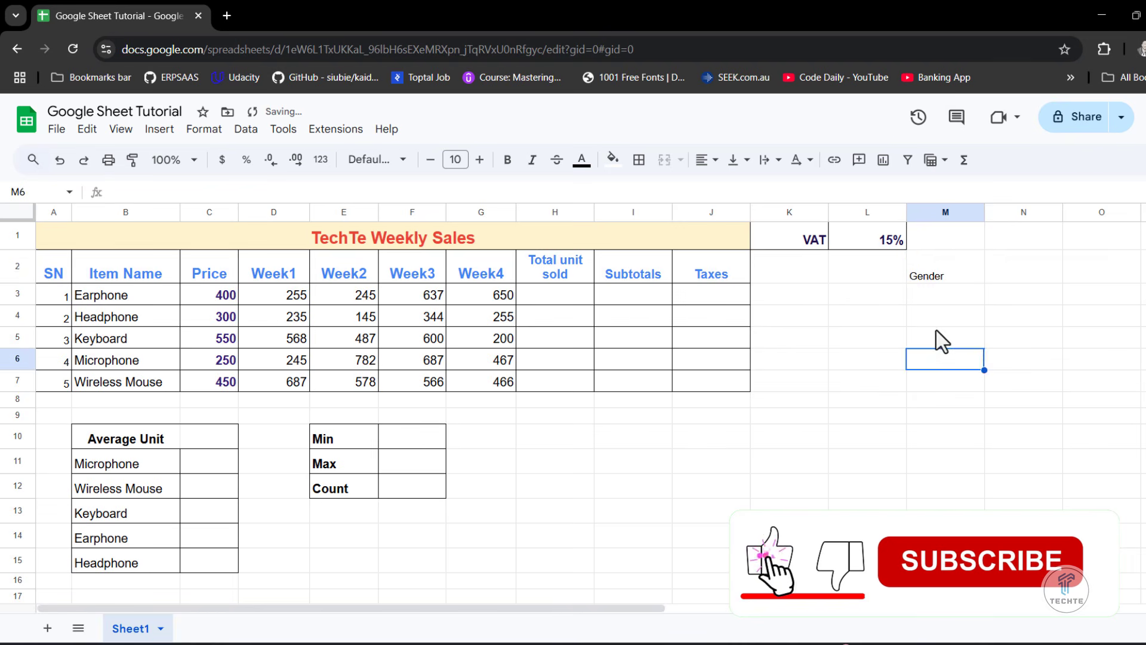
{"action": "left_click", "coordinate": [946, 270]}
{"action": "left_click", "coordinate": [1030, 268]}
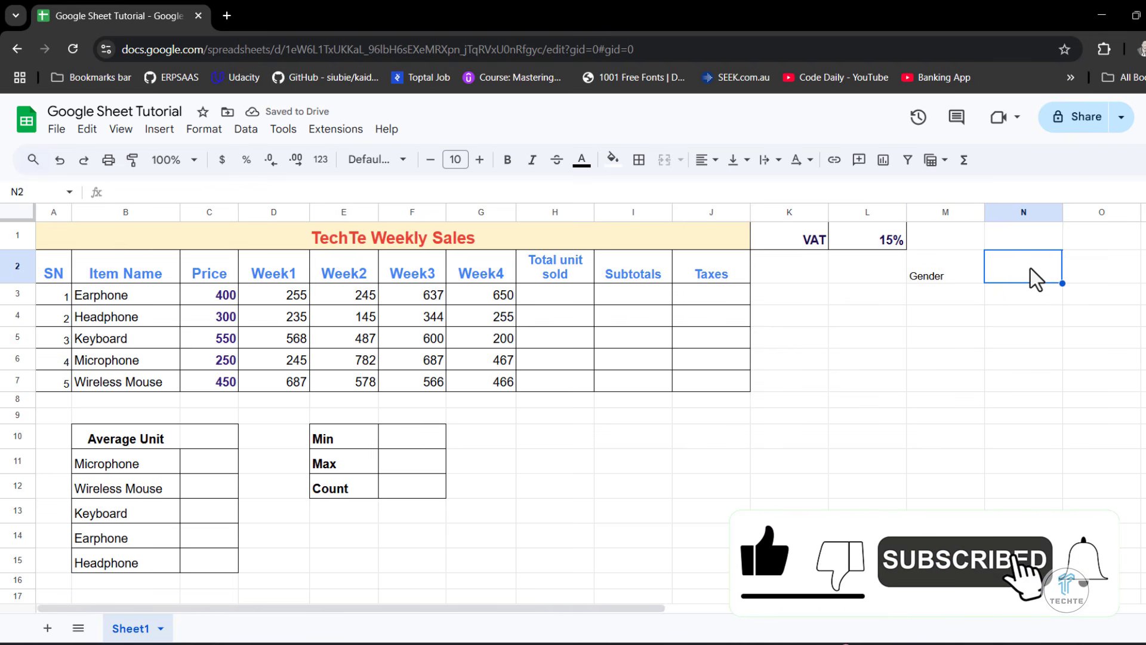
{"action": "left_click", "coordinate": [961, 296]}
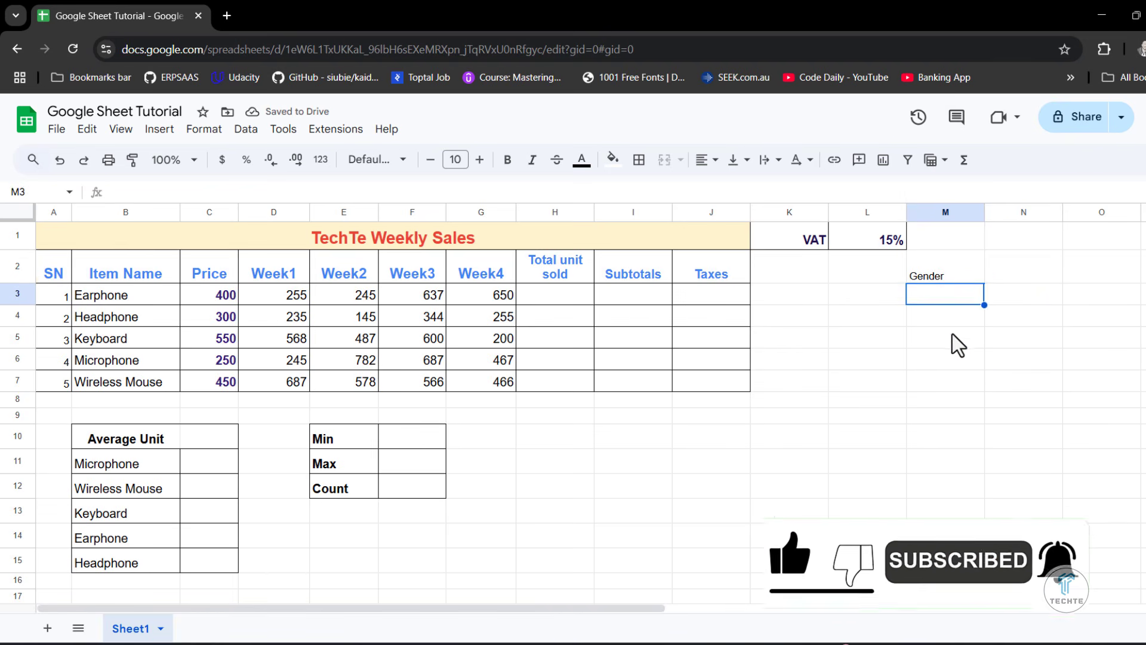
{"action": "left_click", "coordinate": [1005, 270]}
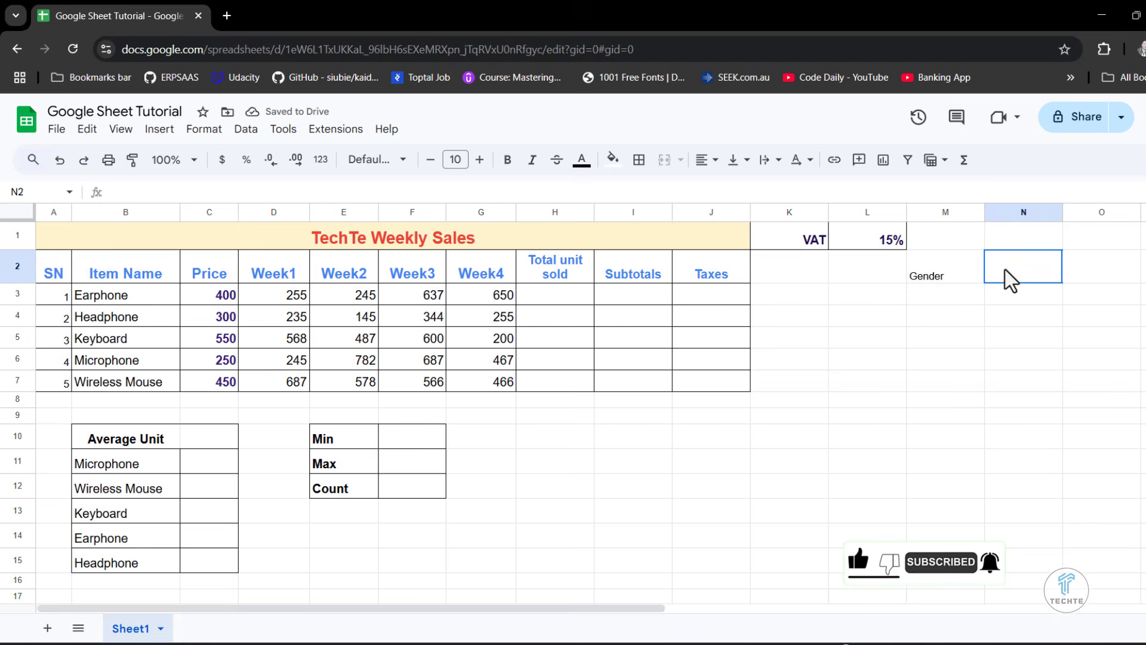
- Add a dropdown data validation rule to cell M3 with the options Male and Female
{"action": "left_click", "coordinate": [958, 299]}
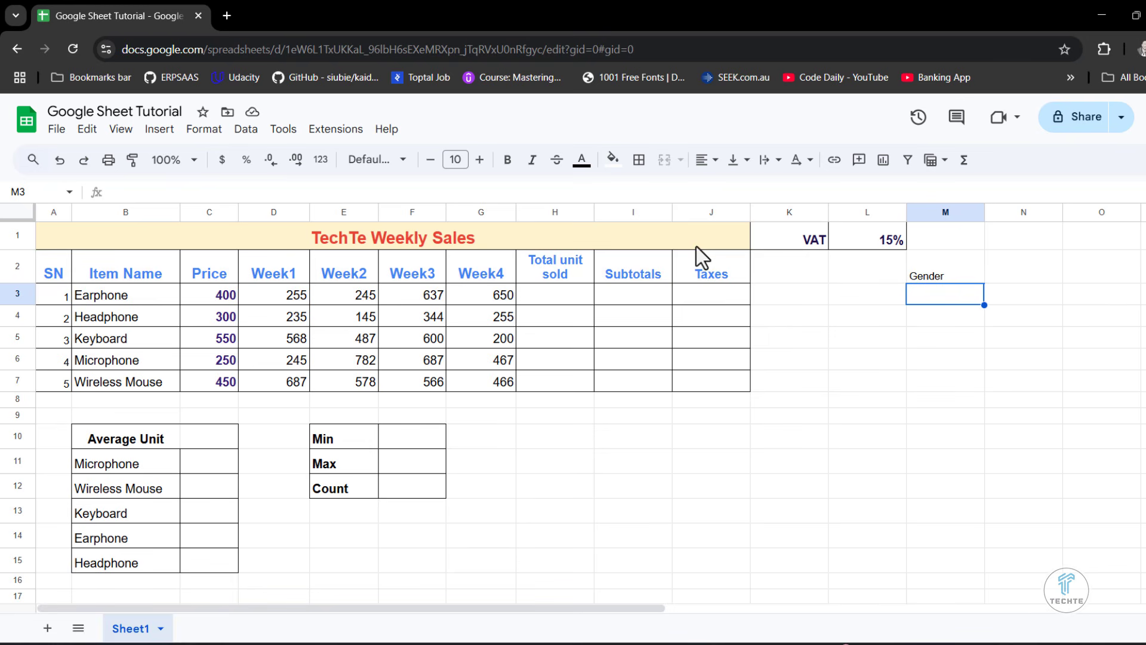
{"action": "left_click", "coordinate": [246, 130]}
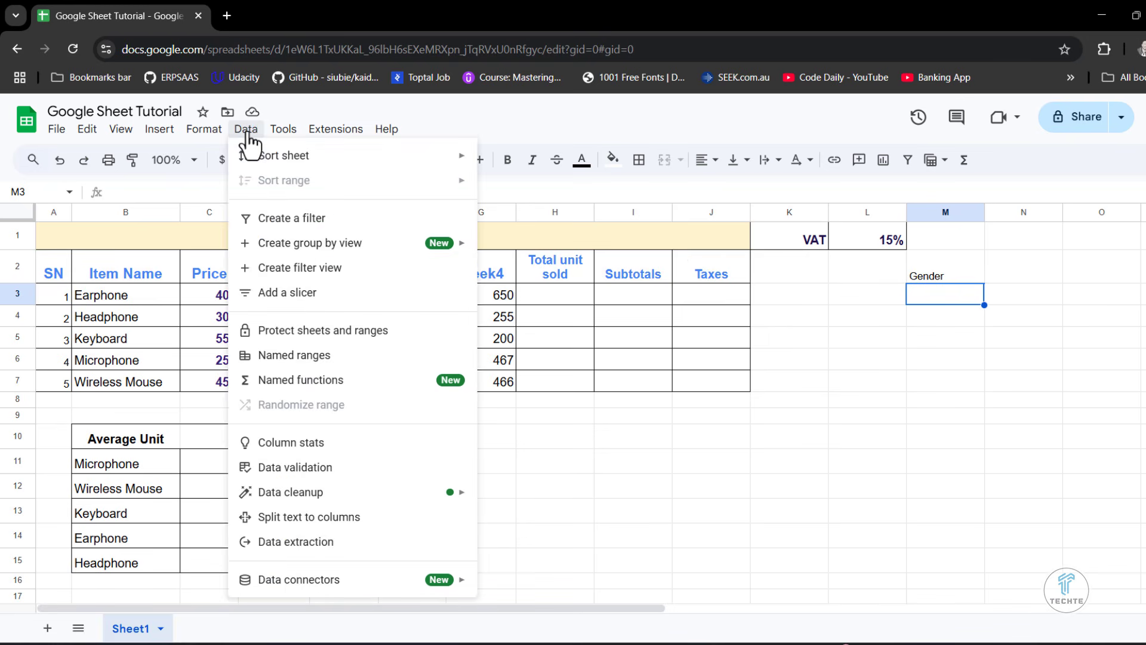
{"action": "left_click", "coordinate": [295, 468]}
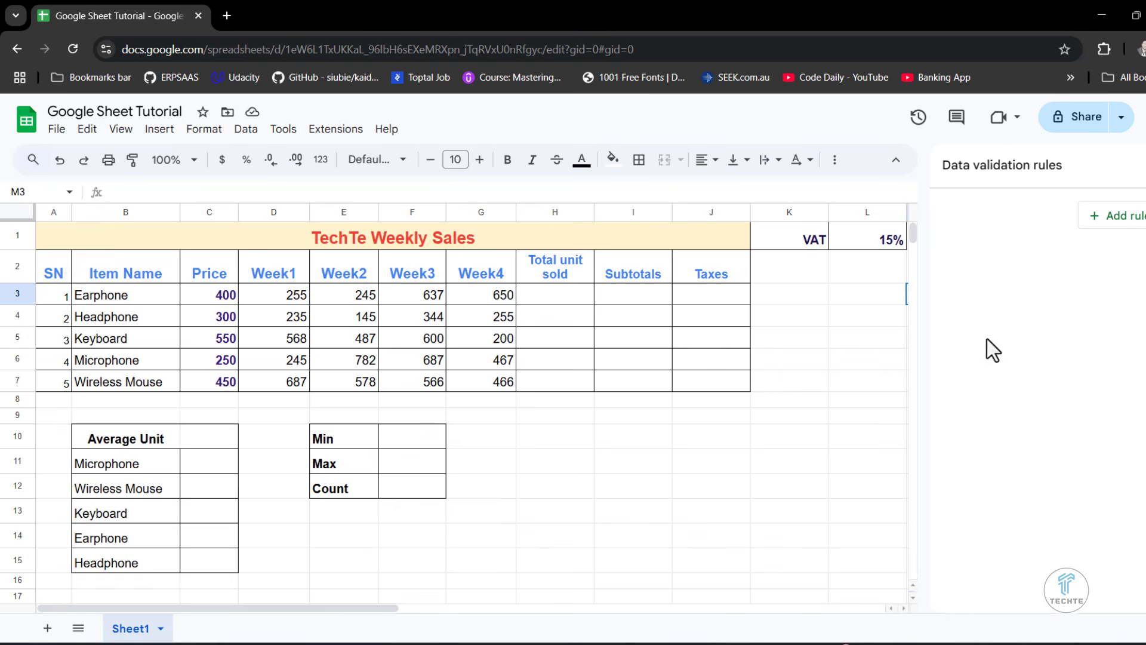
{"action": "left_click", "coordinate": [1108, 229]}
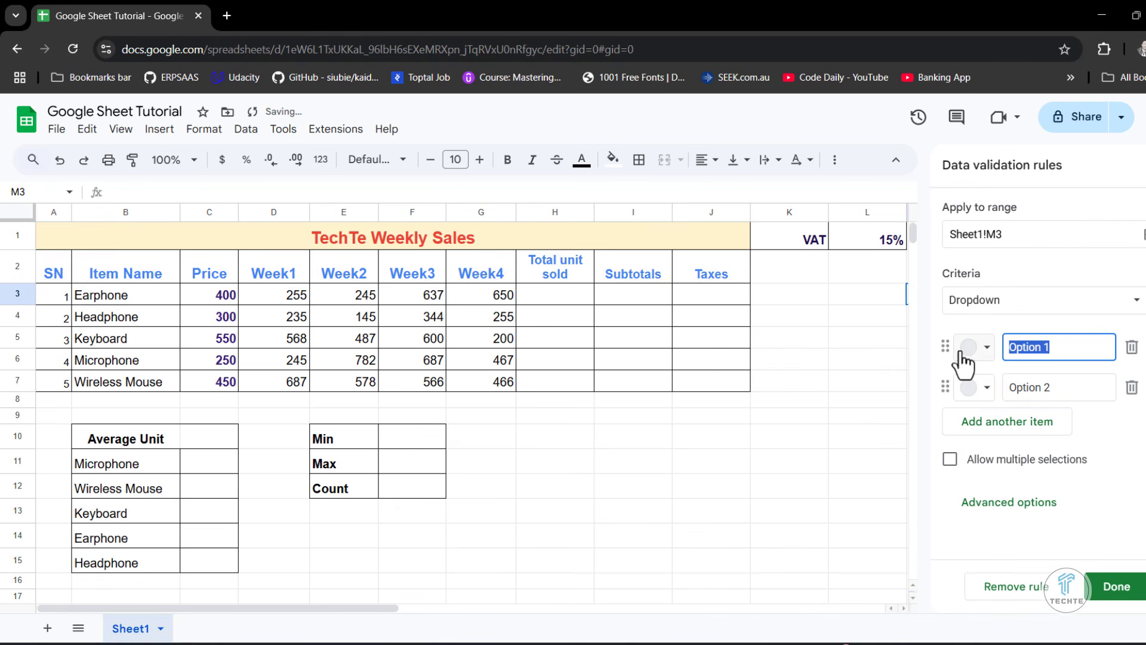
{"action": "type", "text": "Male"}
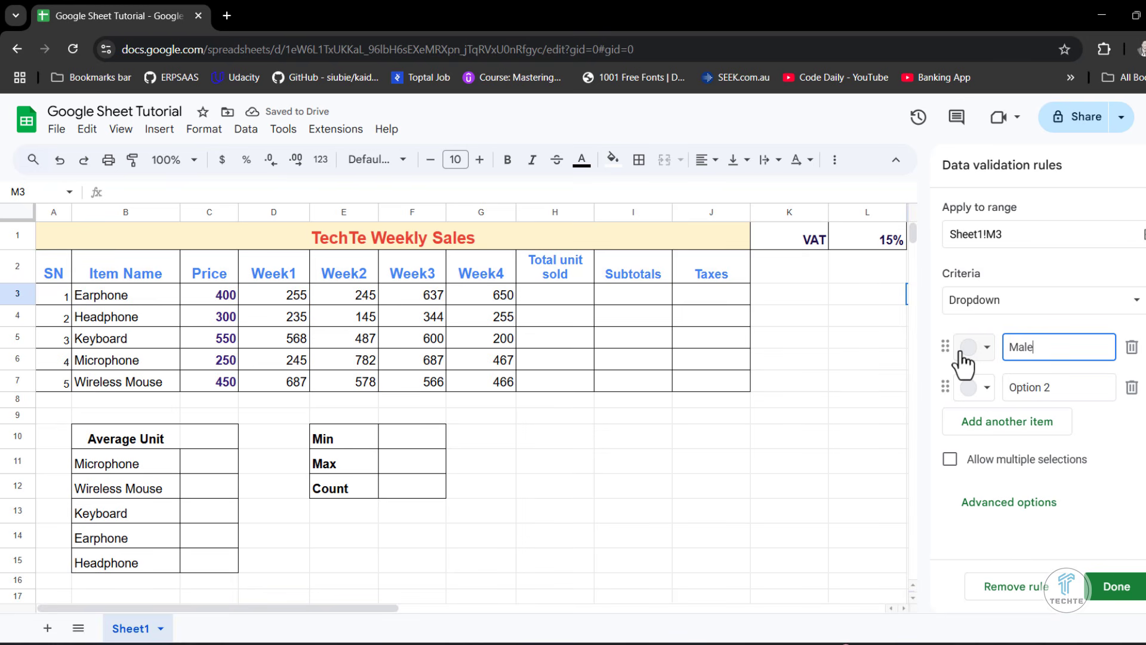
{"action": "key", "text": "Return"}
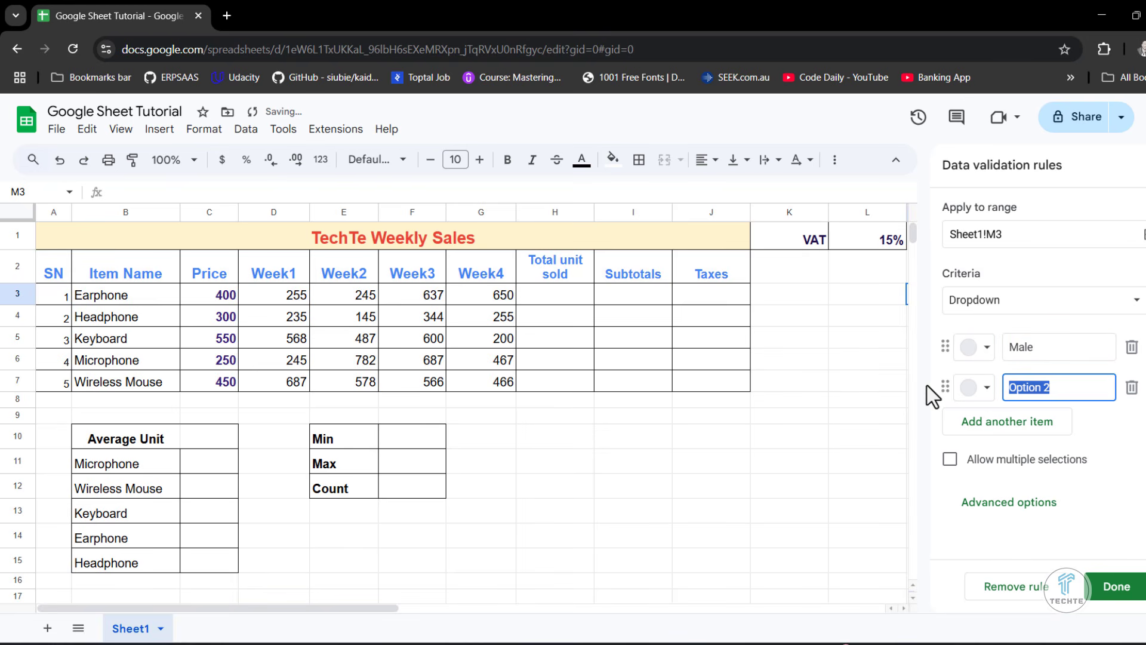
{"action": "type", "text": "Female"}
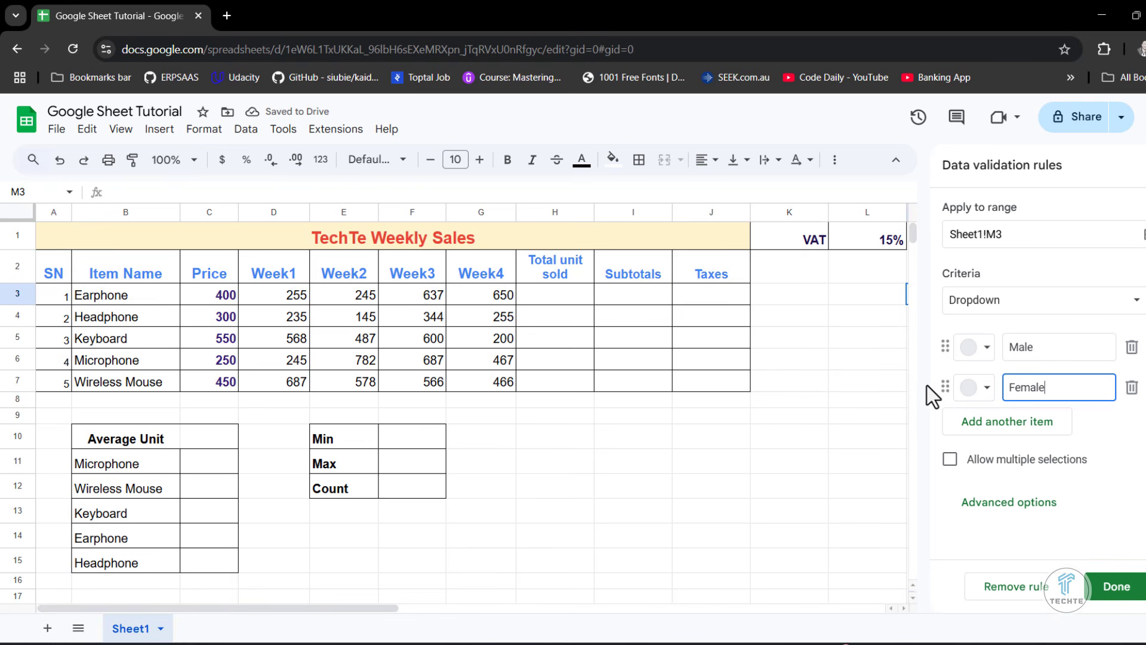
- Colour the Male option dark blue and the Female option dark red, and save the dropdown rule for M3
{"action": "left_click", "coordinate": [985, 351]}
{"action": "left_click", "coordinate": [1106, 431]}
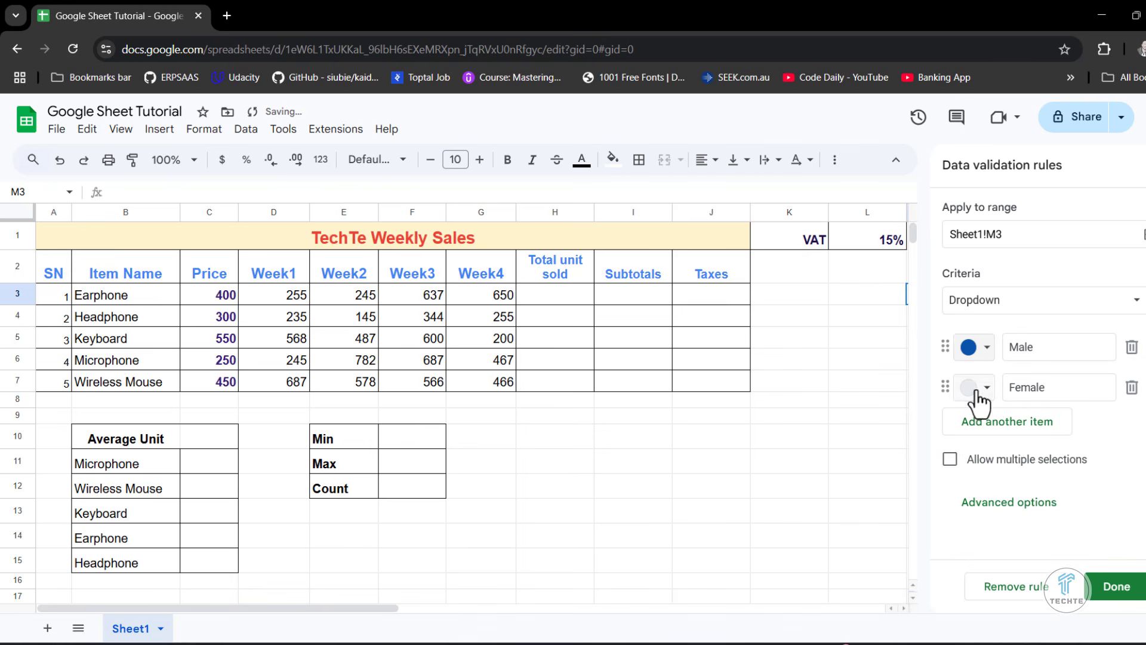
{"action": "left_click", "coordinate": [982, 392]}
{"action": "left_click", "coordinate": [1005, 471]}
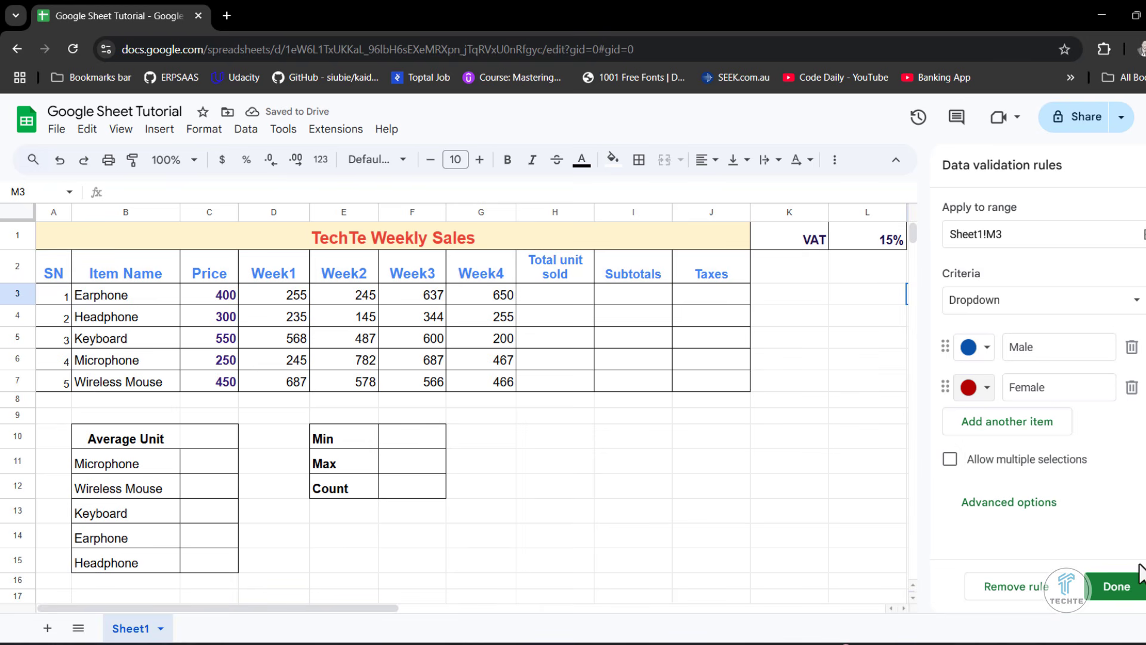
{"action": "left_click", "coordinate": [1121, 587]}
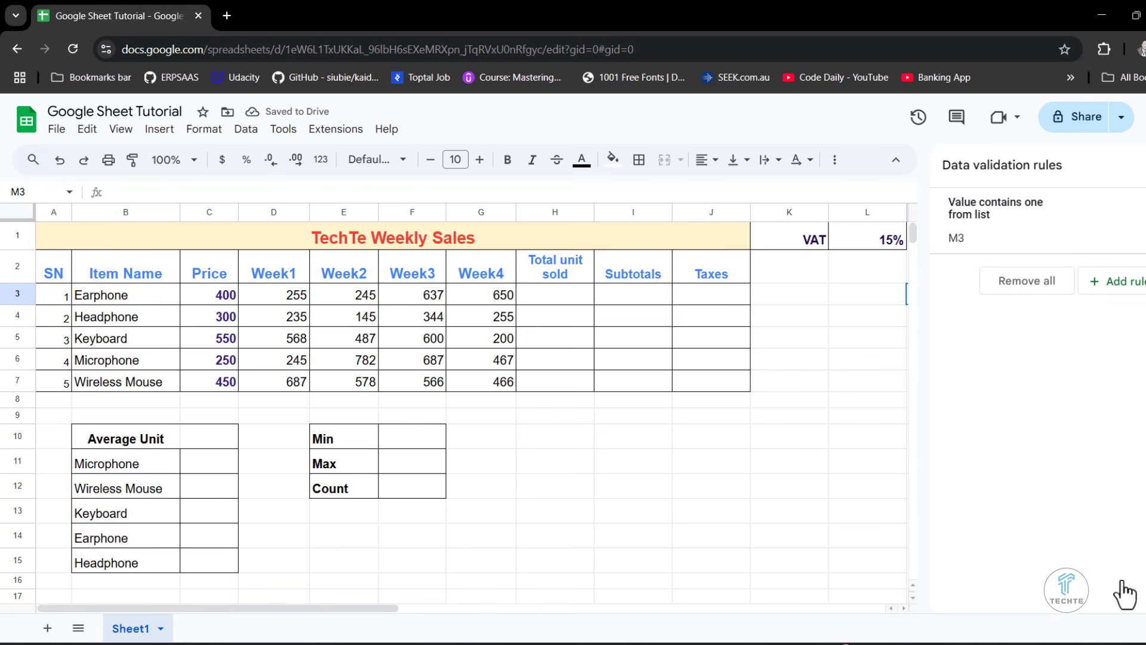
{"action": "left_click", "coordinate": [1142, 164]}
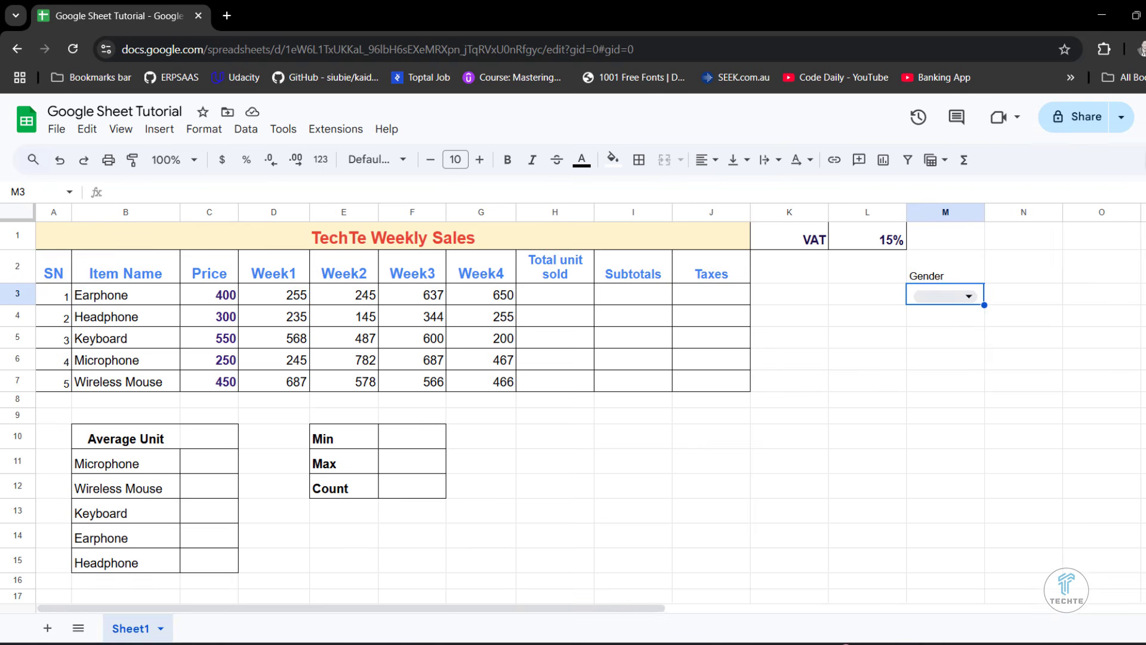
- Test the dropdown in M3 by choosing Male, and clear the cell's value again
{"action": "left_click", "coordinate": [970, 297]}
{"action": "left_click", "coordinate": [925, 318]}
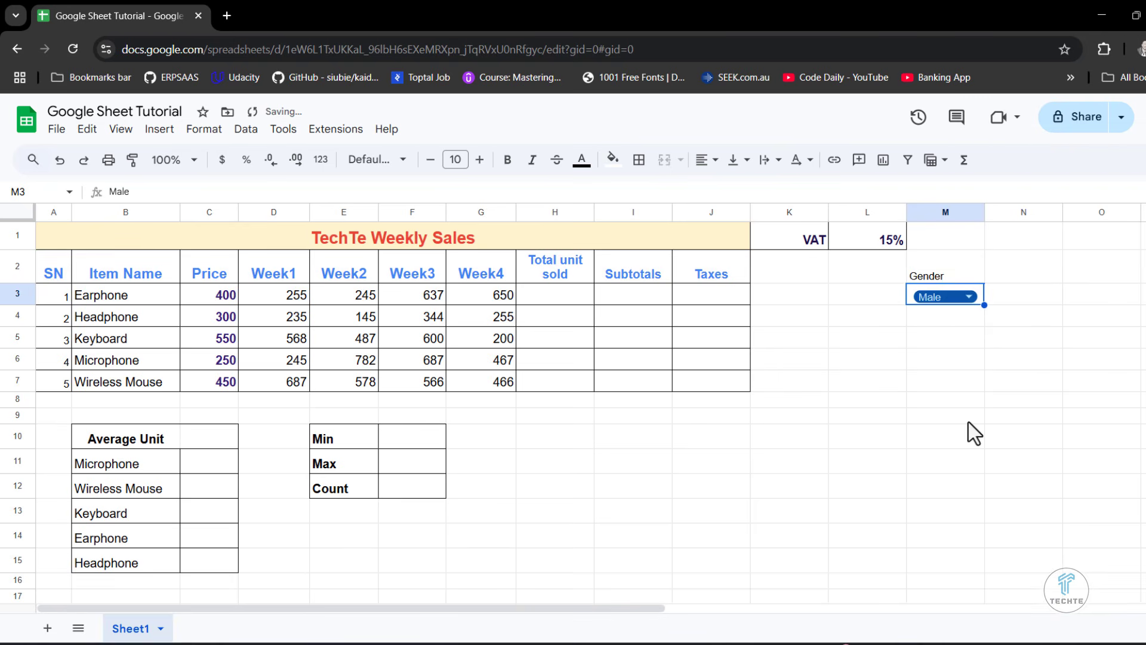
{"action": "left_click", "coordinate": [963, 315]}
{"action": "left_click", "coordinate": [968, 301]}
{"action": "key", "text": "Delete"}
- Copy the M3 dropdown down to M8 and set M3:M7 to Female, Female, Male, Male and Female
{"action": "left_click_drag", "start_coordinate": [983, 305], "coordinate": [984, 408]}
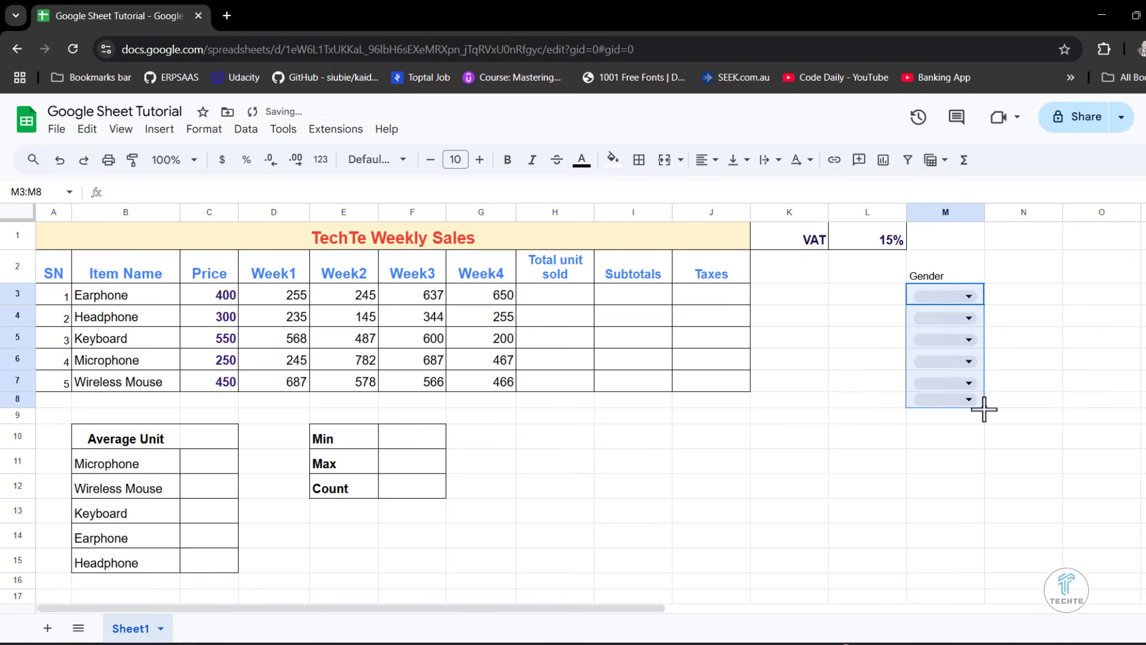
{"action": "left_click", "coordinate": [1053, 388]}
{"action": "left_click", "coordinate": [961, 296]}
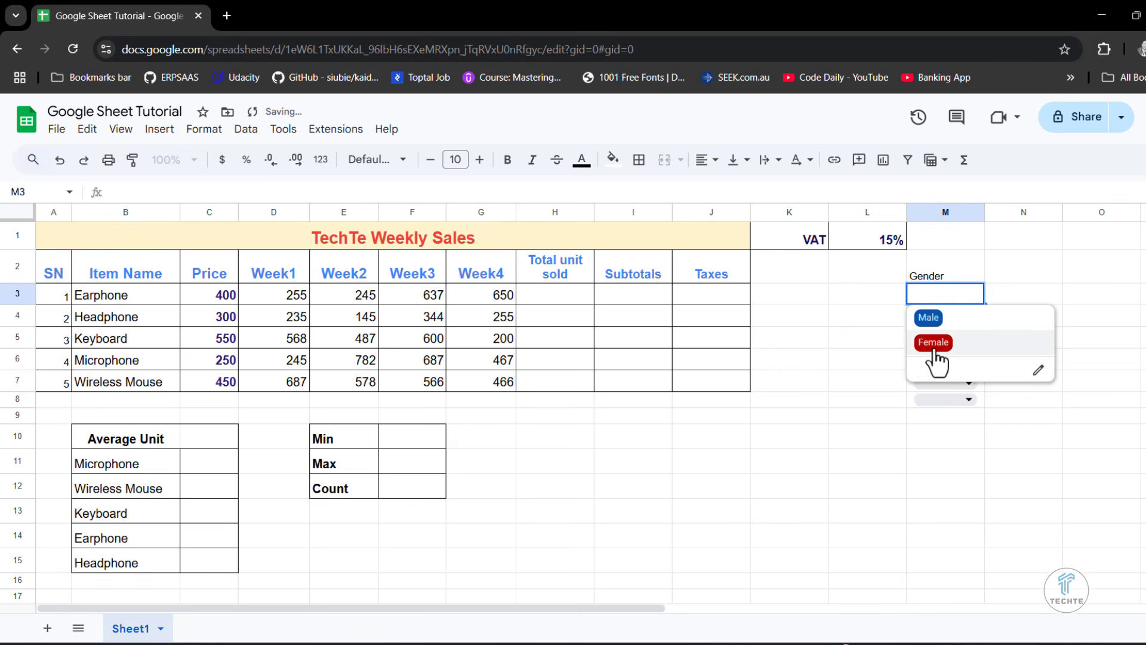
{"action": "left_click", "coordinate": [937, 338]}
{"action": "left_click", "coordinate": [958, 318]}
{"action": "left_click", "coordinate": [951, 361]}
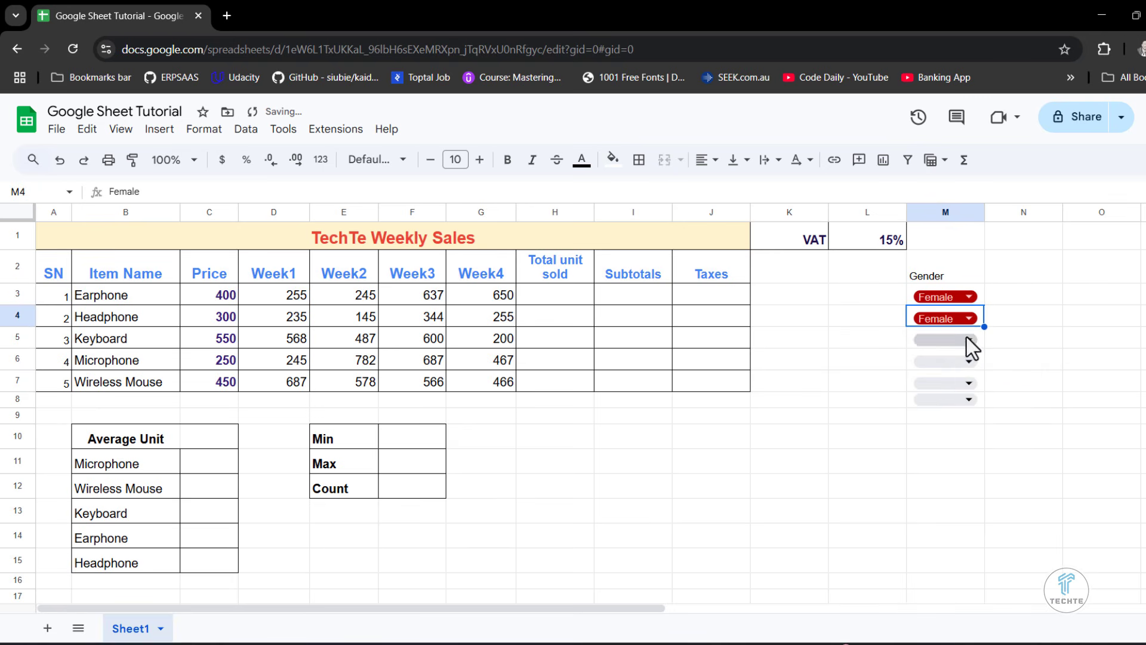
{"action": "left_click", "coordinate": [964, 337]}
{"action": "left_click", "coordinate": [931, 363]}
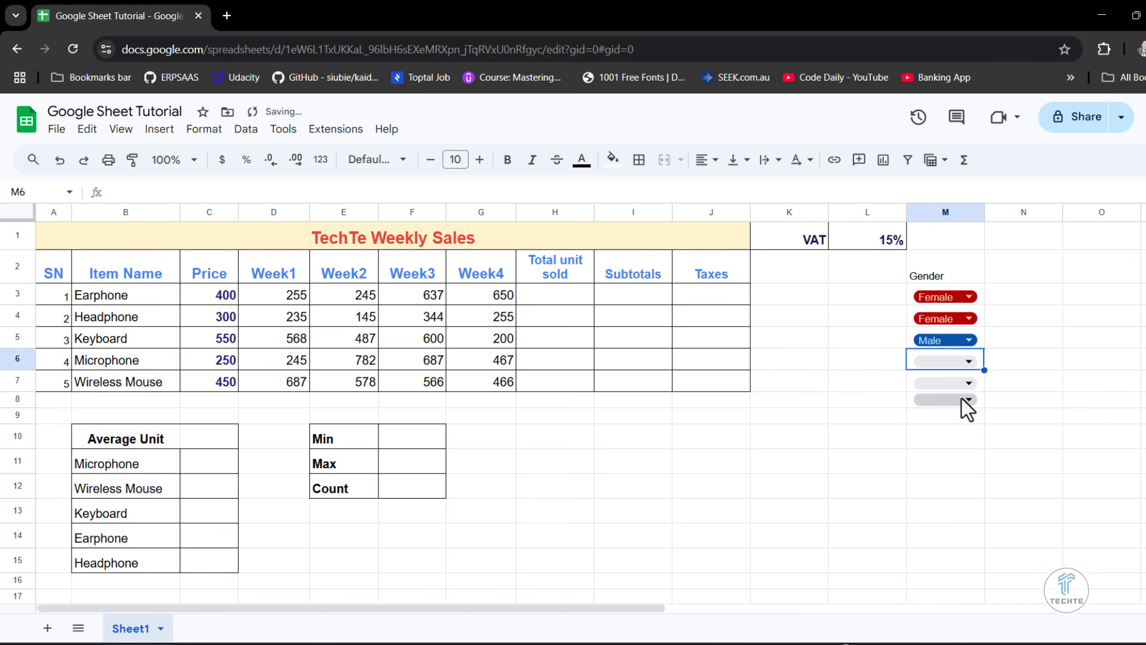
{"action": "left_click", "coordinate": [953, 358]}
{"action": "left_click", "coordinate": [930, 383]}
{"action": "left_click", "coordinate": [952, 381]}
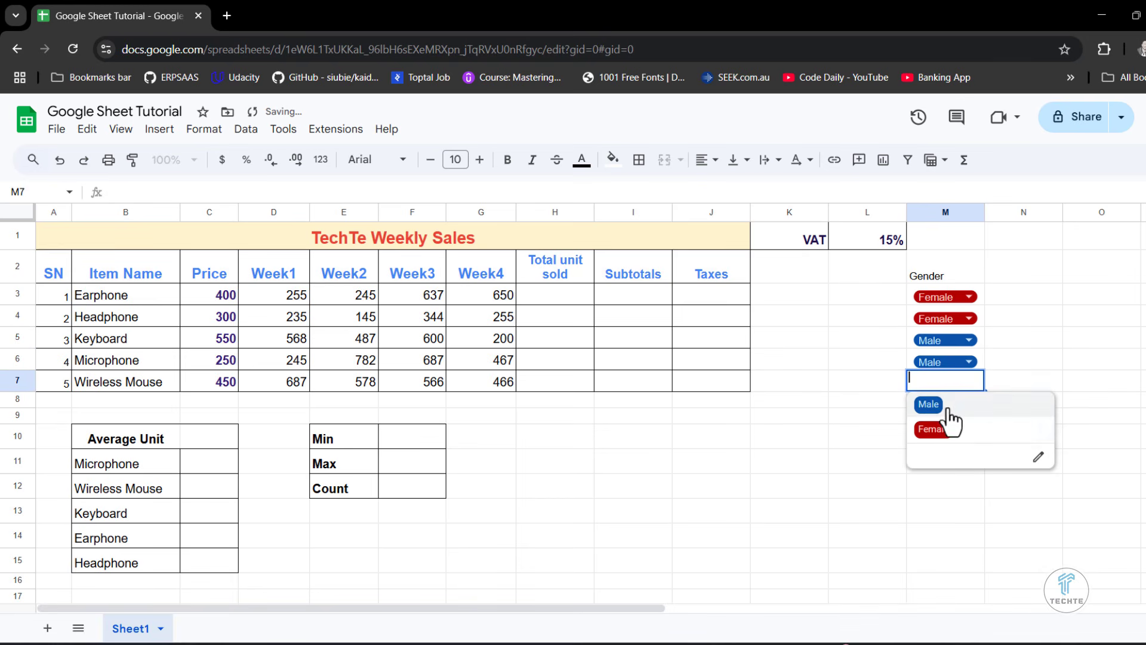
{"action": "left_click", "coordinate": [942, 431]}
{"action": "left_click", "coordinate": [994, 510]}
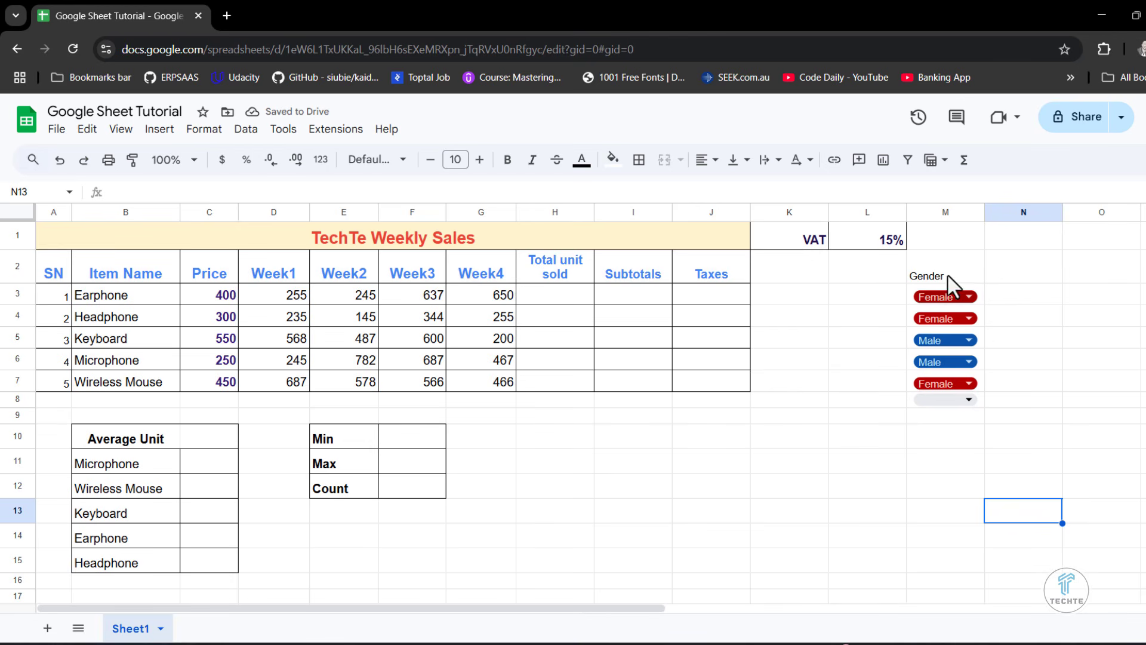
- Clear the Gender heading and all chosen values from M2:M8
{"action": "left_click", "coordinate": [925, 245]}
{"action": "left_click", "coordinate": [1000, 322]}
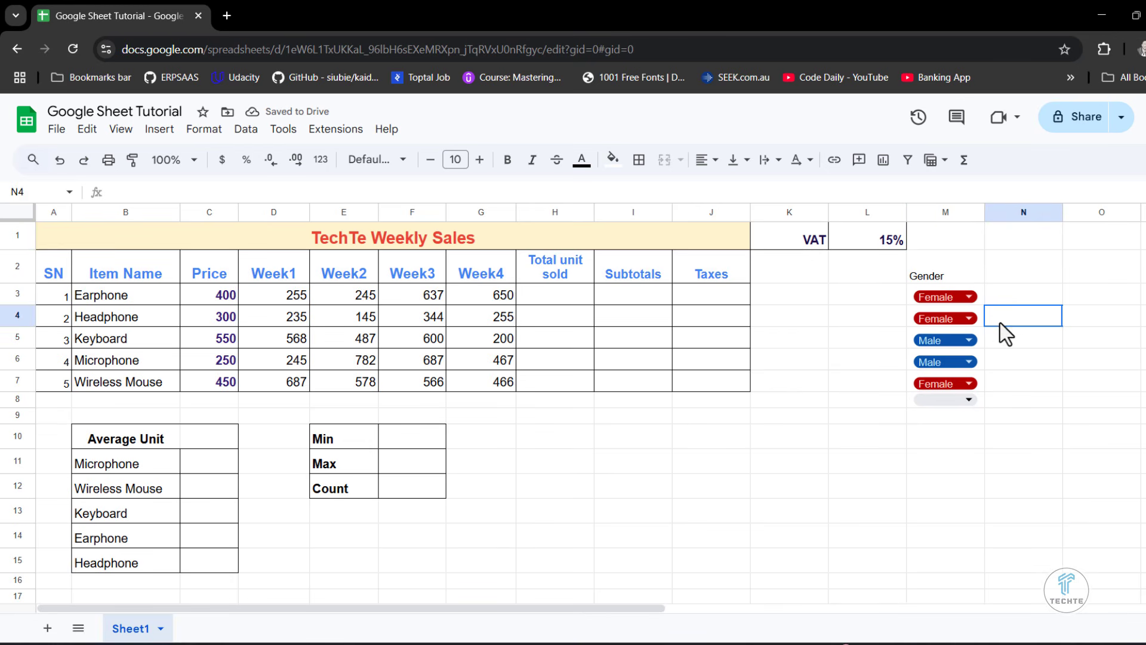
{"action": "left_click_drag", "start_coordinate": [951, 276], "coordinate": [955, 411]}
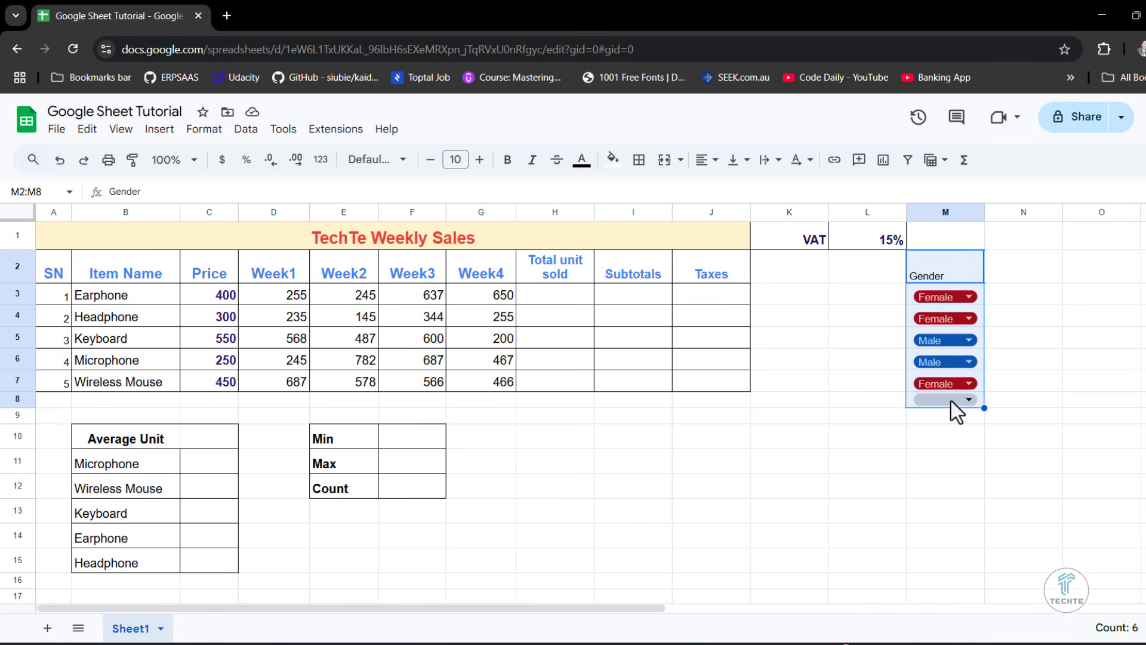
{"action": "key", "text": "Delete"}
{"action": "left_click", "coordinate": [1039, 365]}
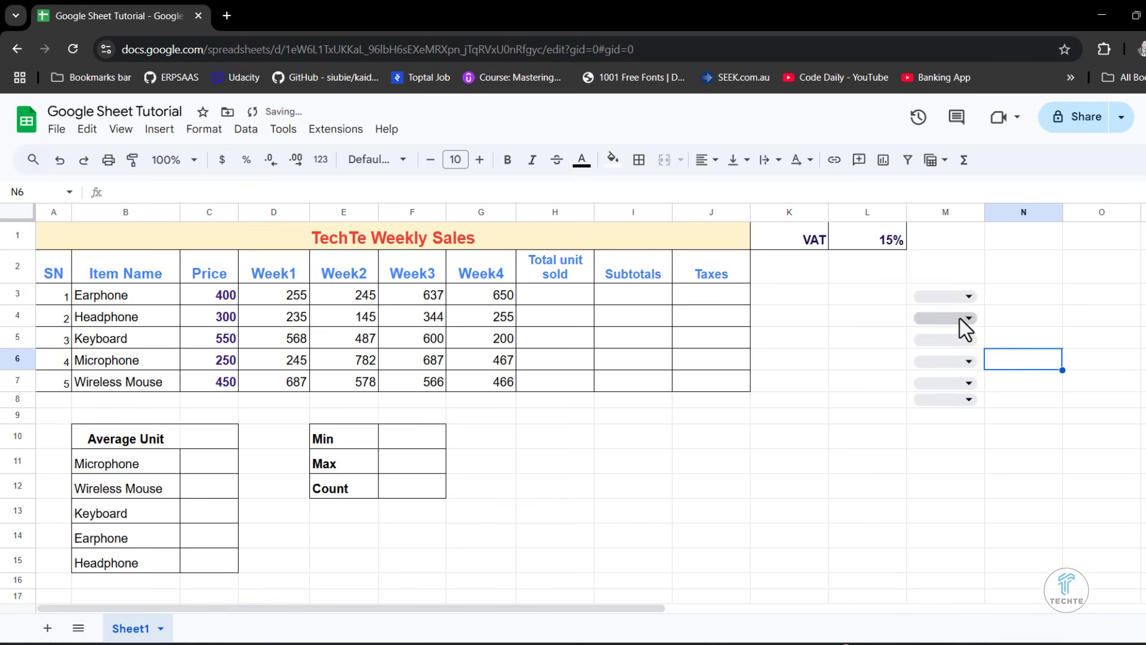
- Remove all data validation rules from the range M2:M8 and close the rule settings
{"action": "left_click_drag", "start_coordinate": [943, 268], "coordinate": [951, 400]}
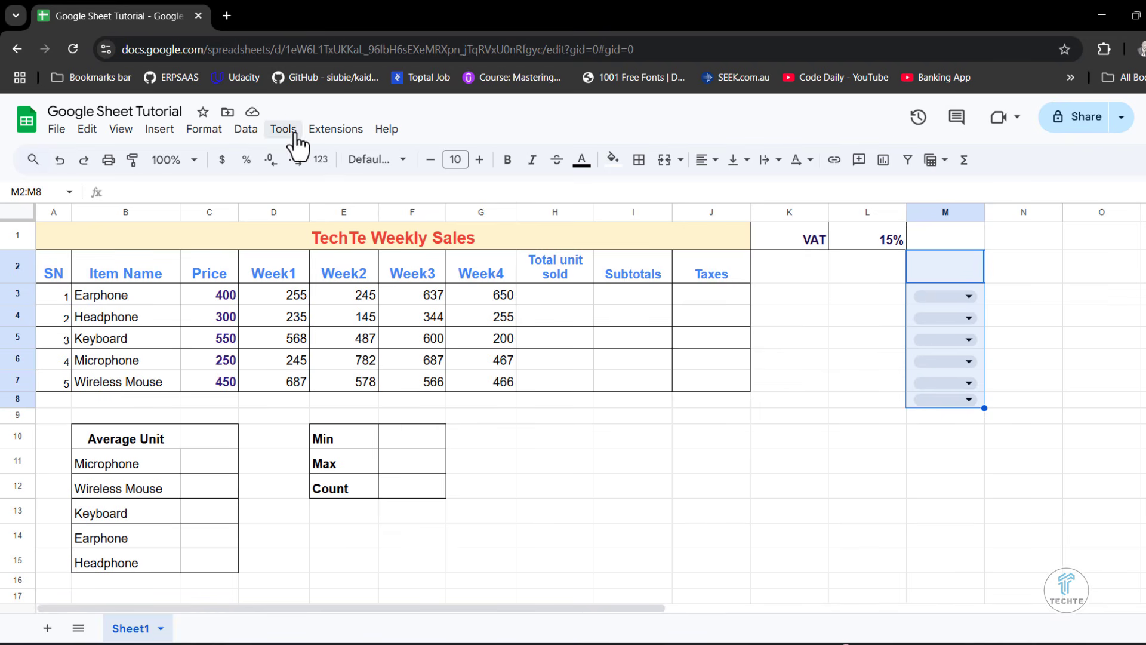
{"action": "left_click", "coordinate": [246, 129]}
{"action": "left_click", "coordinate": [281, 468]}
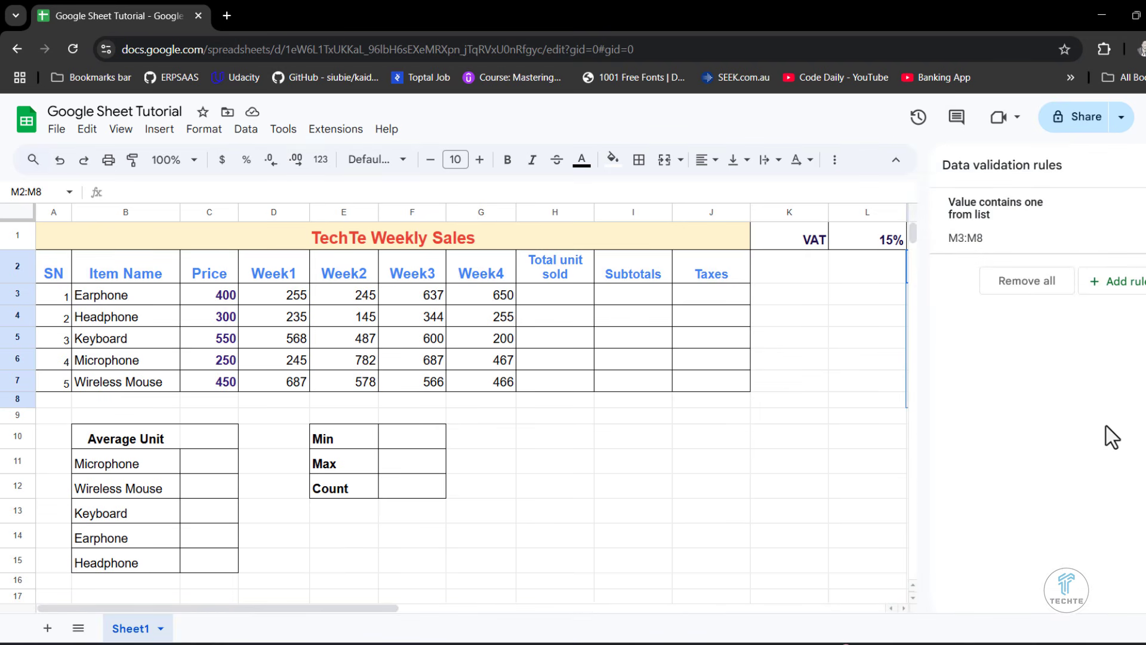
{"action": "left_click", "coordinate": [1023, 288]}
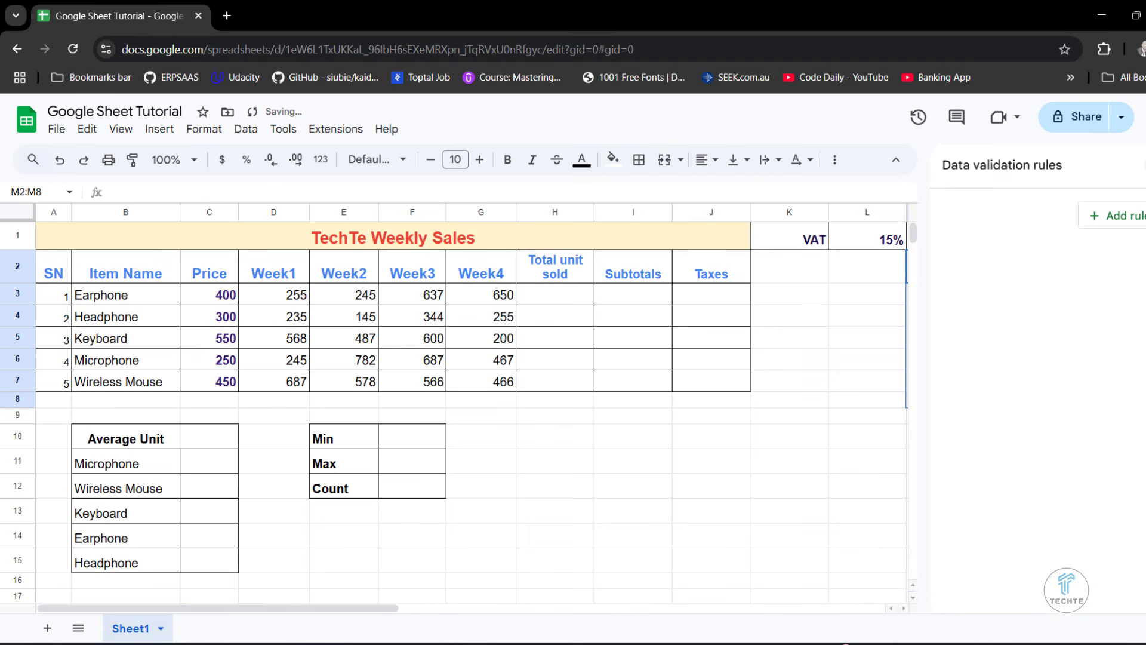
{"action": "left_click", "coordinate": [842, 382]}
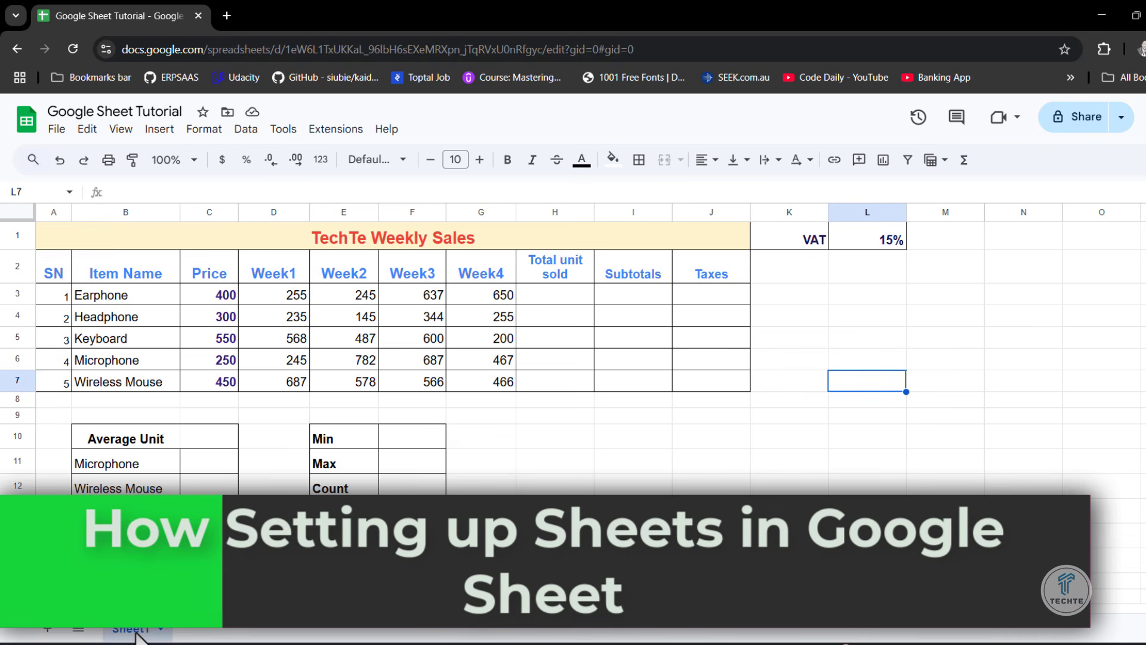
- Rename Sheet1 as Tutorial
{"action": "right_click", "coordinate": [135, 634]}
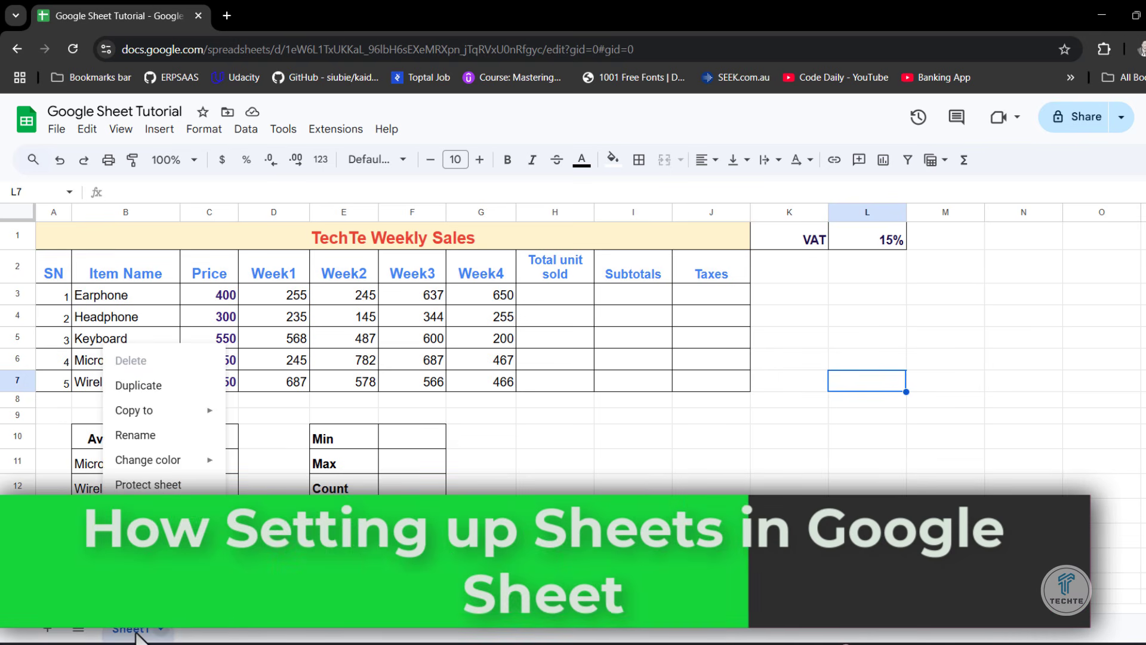
{"action": "left_click", "coordinate": [141, 441]}
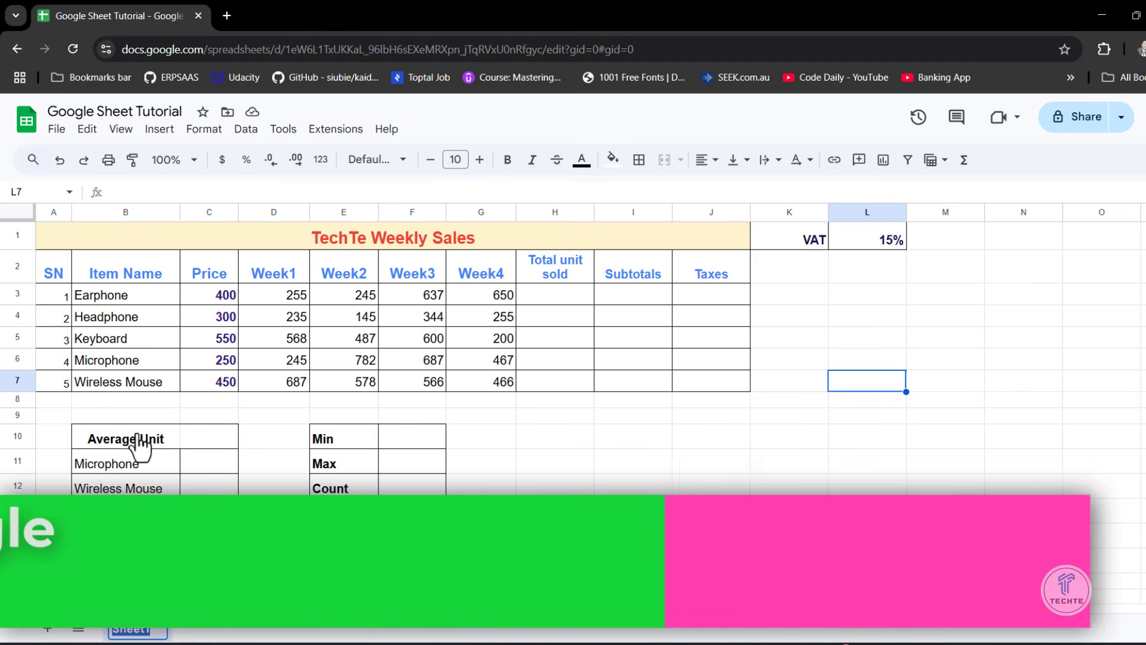
{"action": "type", "text": "P"}
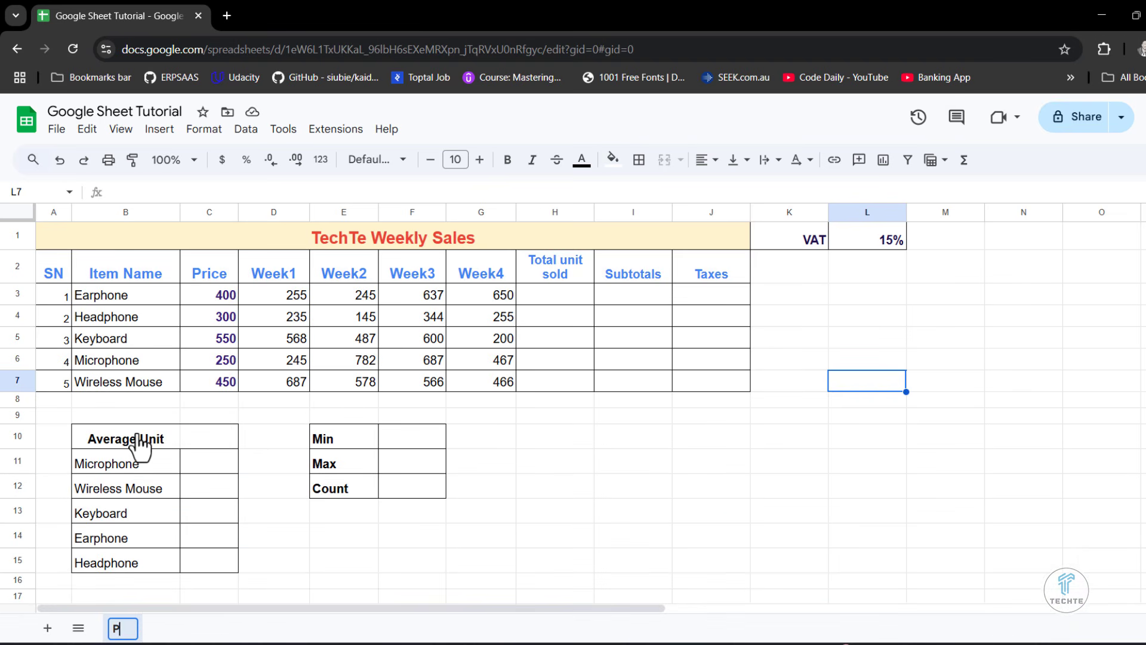
{"action": "key", "text": "BackSpace"}
{"action": "type", "text": "Tuto"}
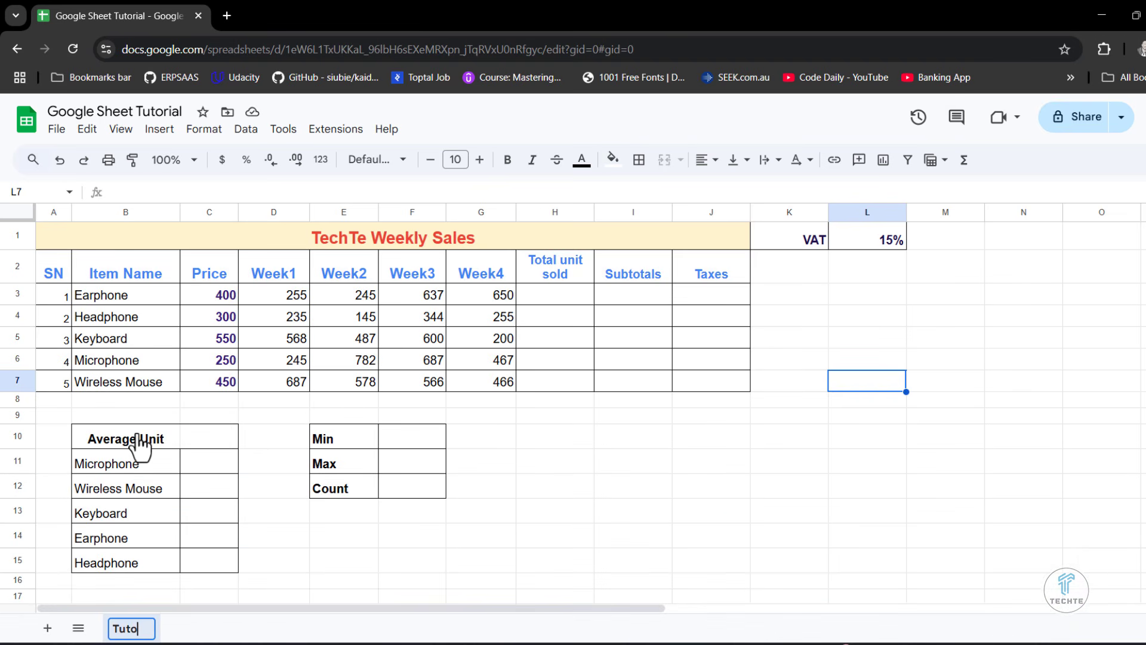
{"action": "type", "text": "rial"}
{"action": "left_click", "coordinate": [257, 537]}
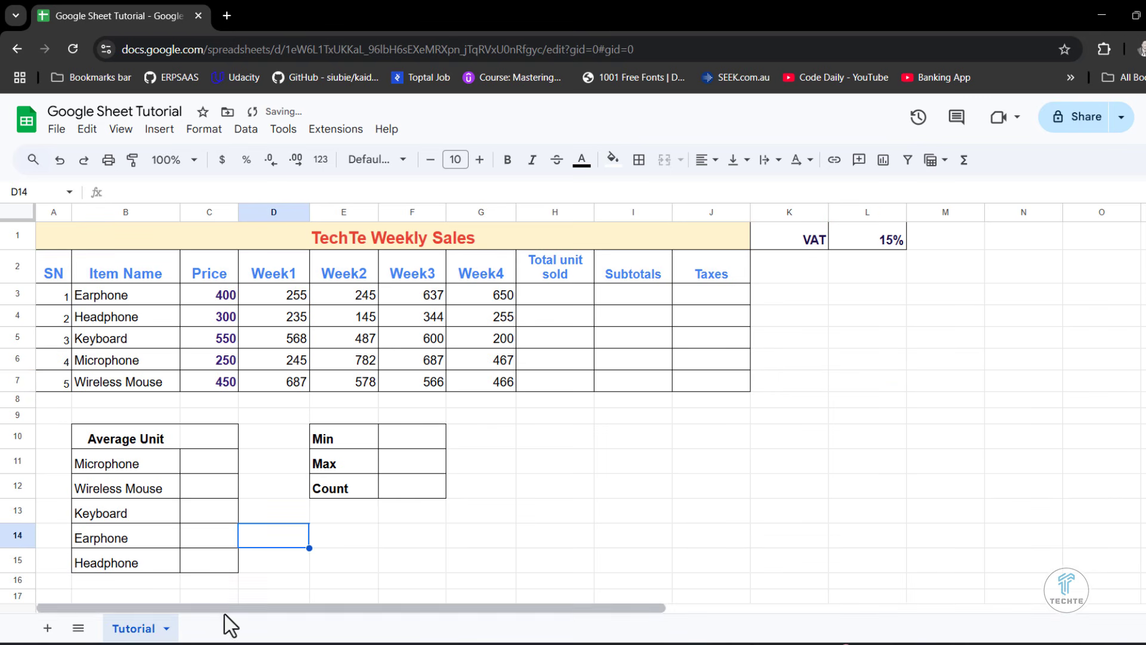
- Copy the Tutorial sheet into the existing spreadsheet Google Sheet Tutorial
{"action": "right_click", "coordinate": [149, 632]}
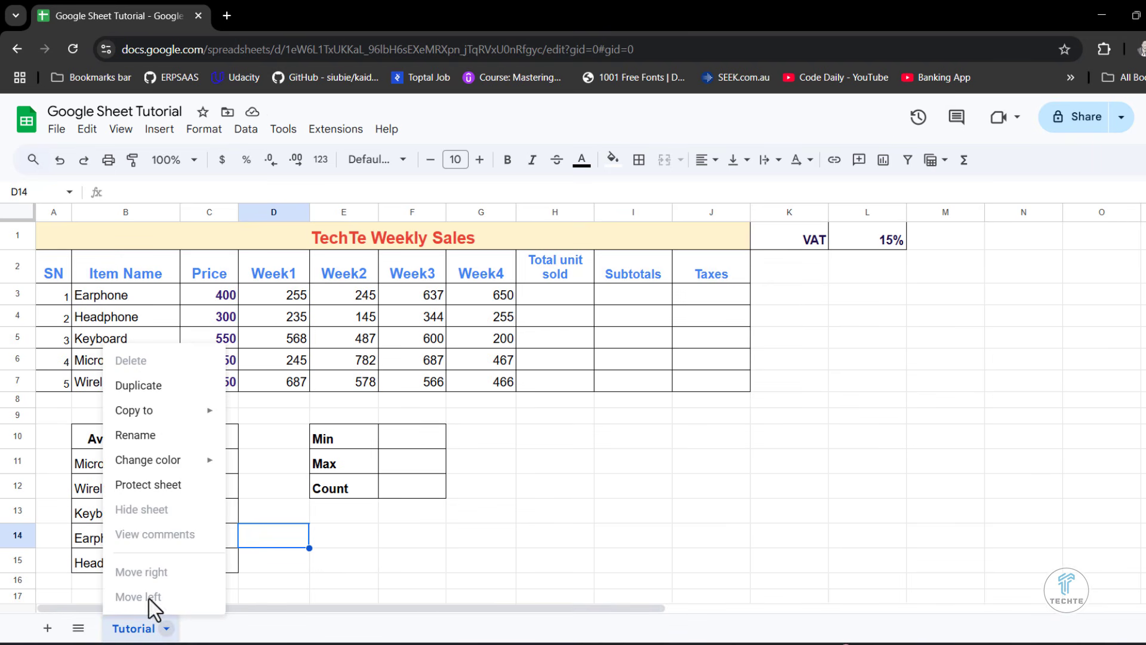
{"action": "mouse_move", "coordinate": [153, 414]}
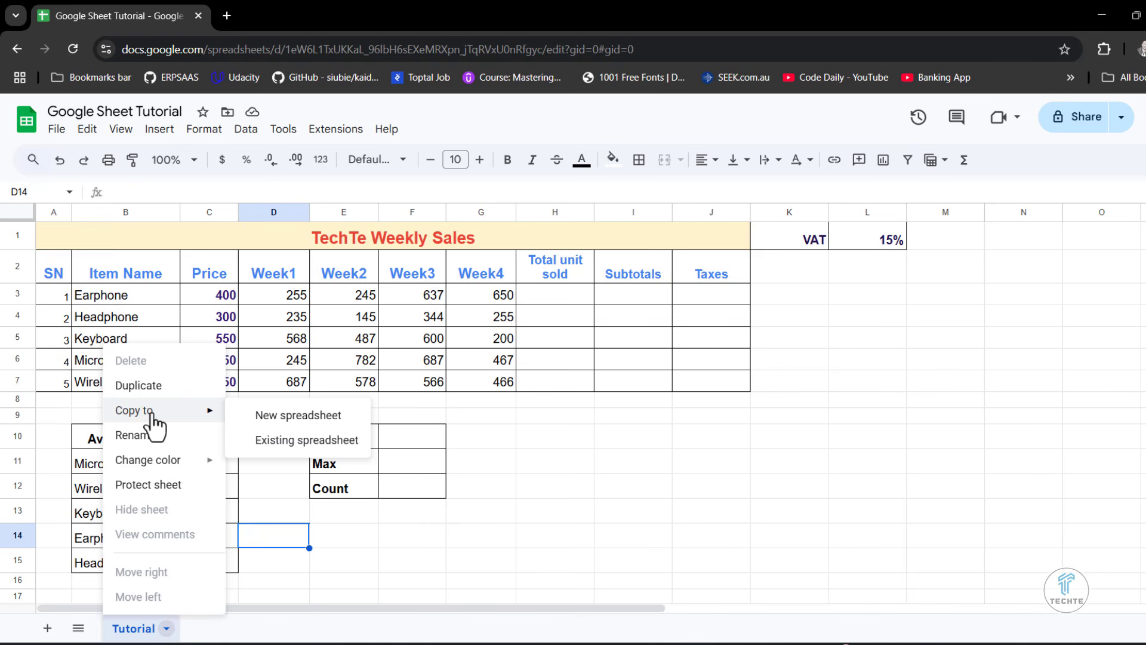
{"action": "left_click", "coordinate": [291, 441]}
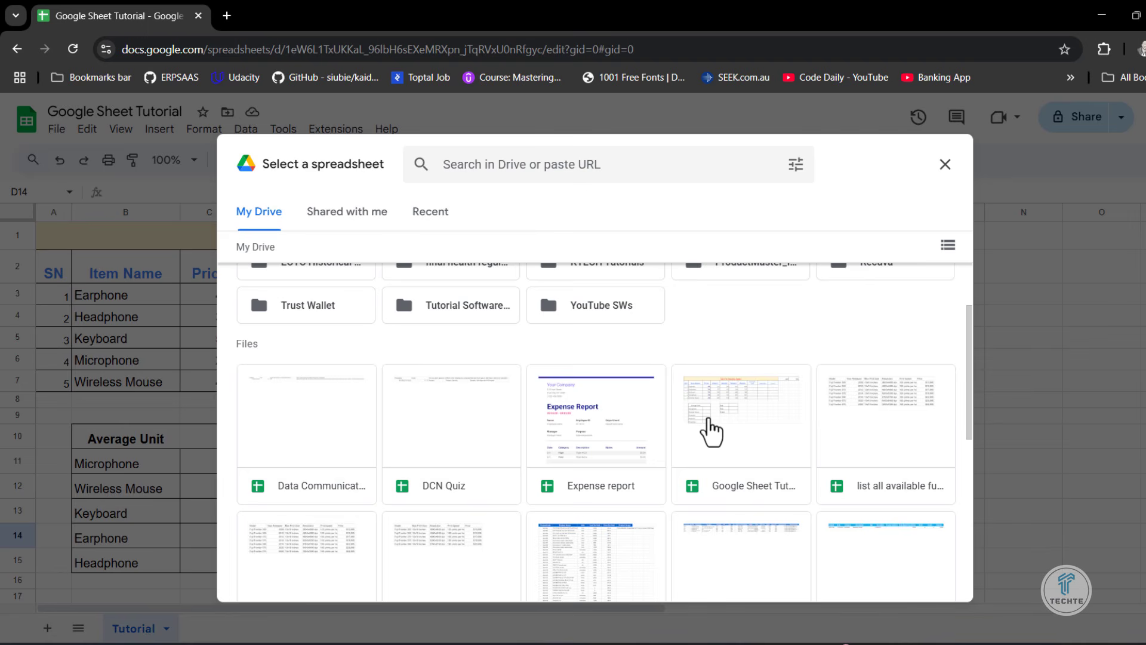
{"action": "left_click", "coordinate": [742, 501]}
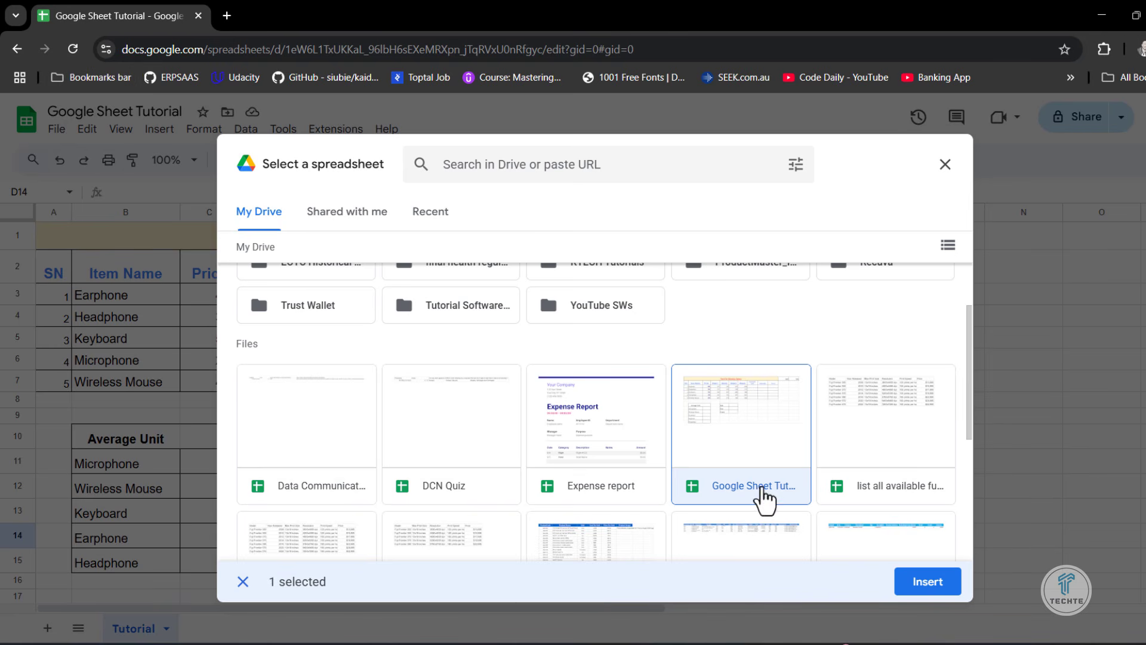
{"action": "left_click", "coordinate": [931, 588]}
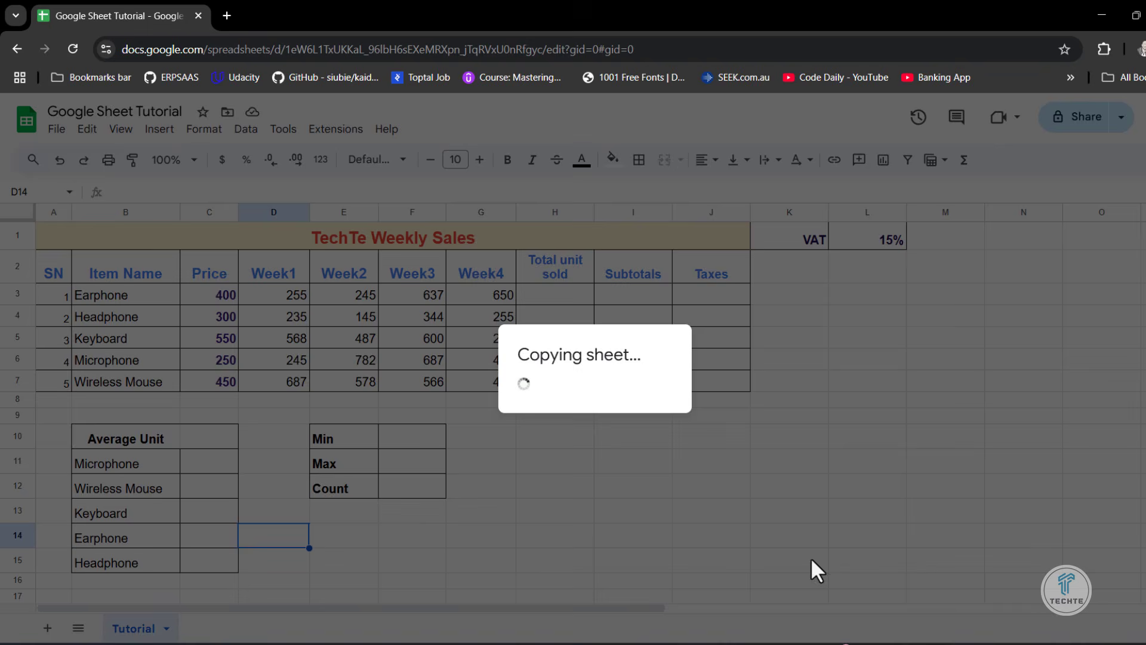
{"action": "left_click", "coordinate": [665, 416]}
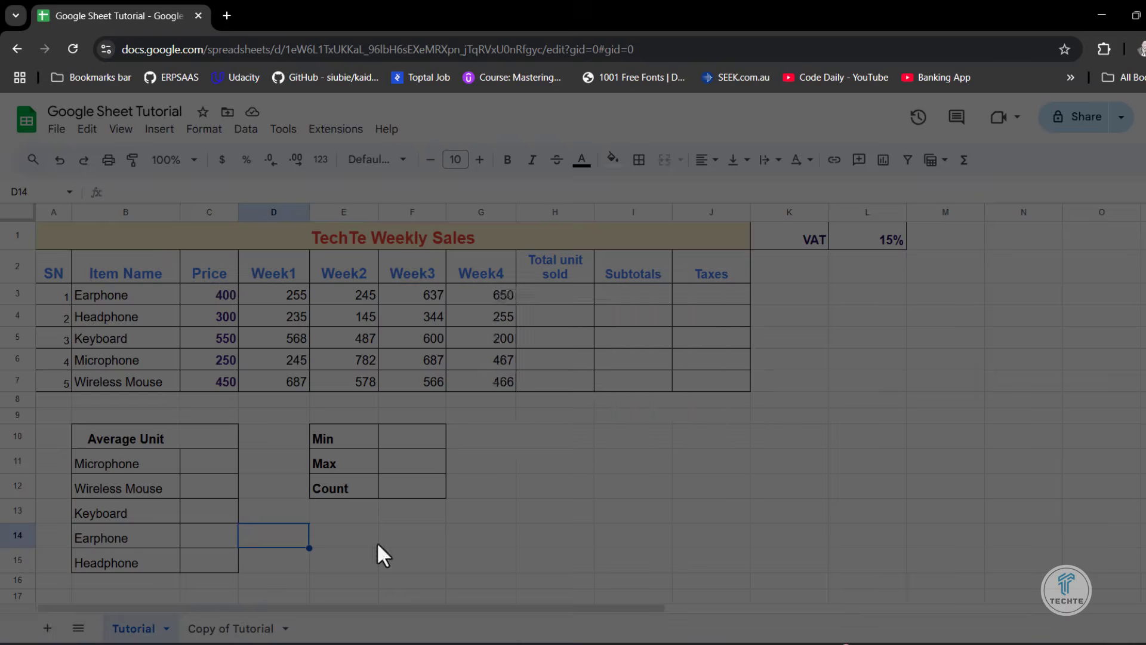
- Compare the copied sheet with the original Tutorial sheet, and delete Copy of Tutorial
{"action": "left_click", "coordinate": [224, 628]}
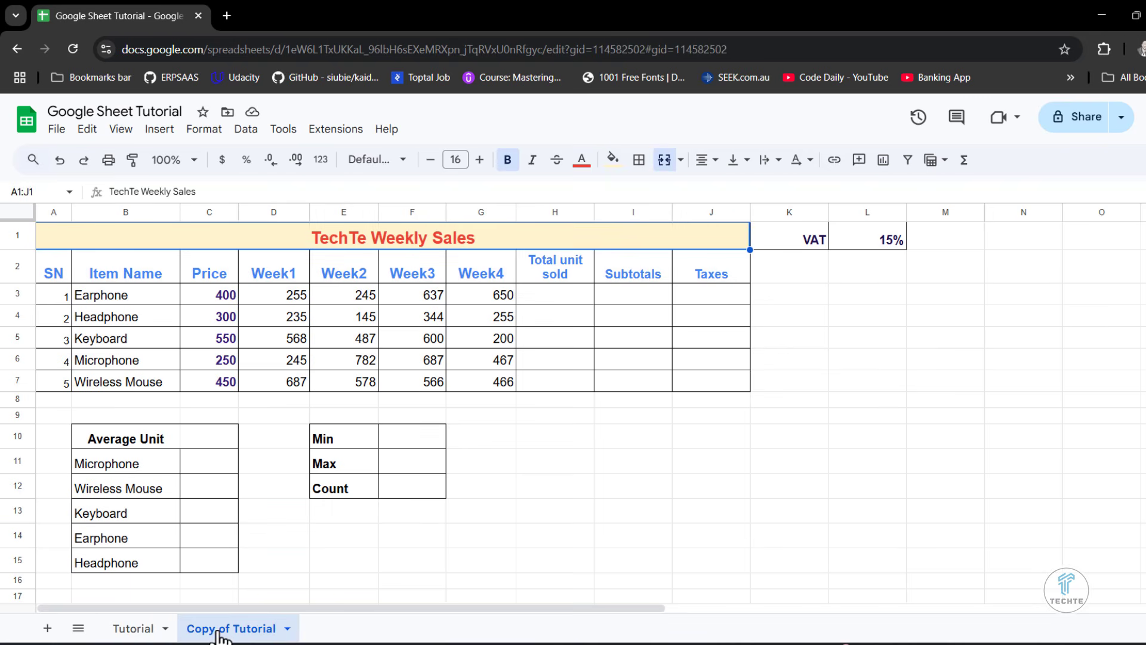
{"action": "left_click", "coordinate": [127, 636]}
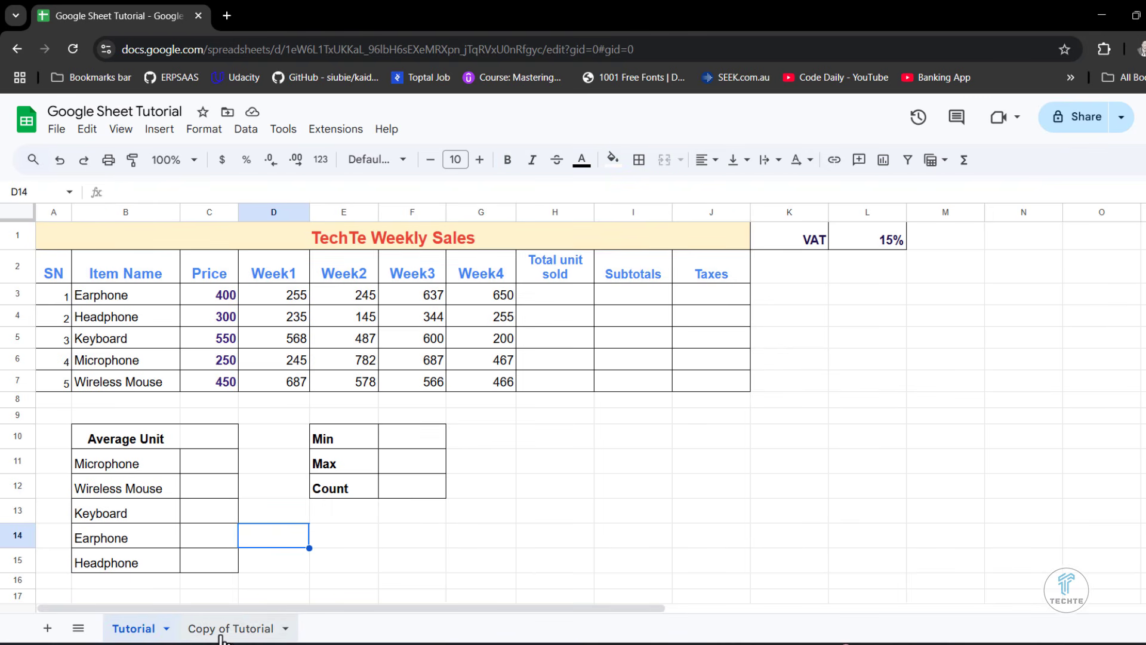
{"action": "left_click", "coordinate": [221, 634]}
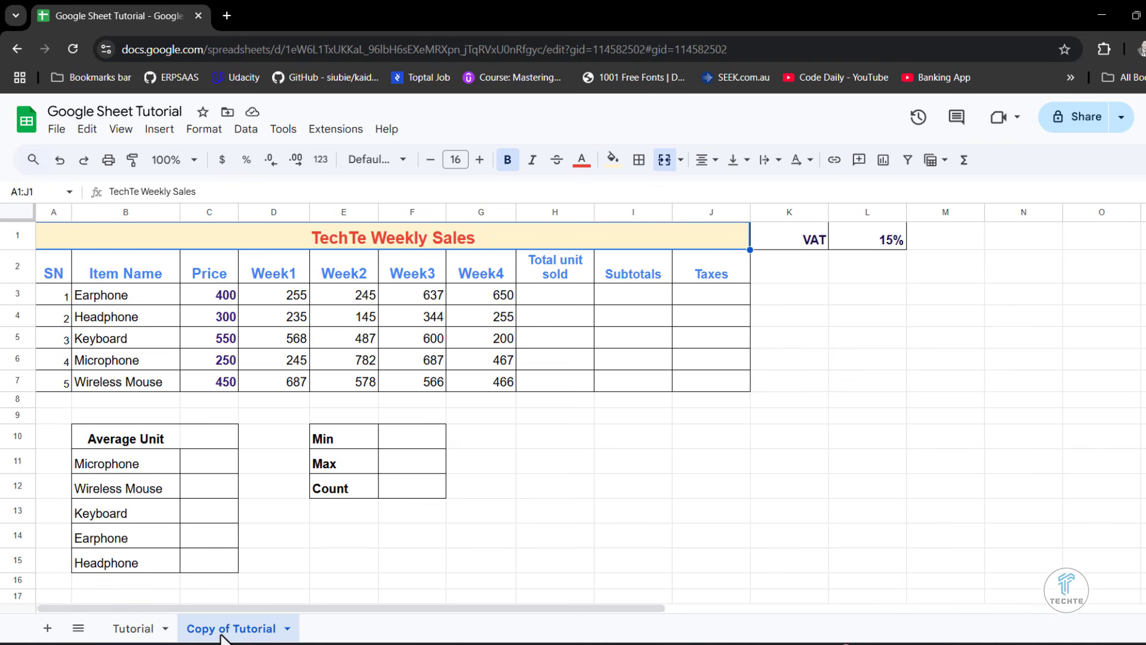
{"action": "right_click", "coordinate": [222, 636]}
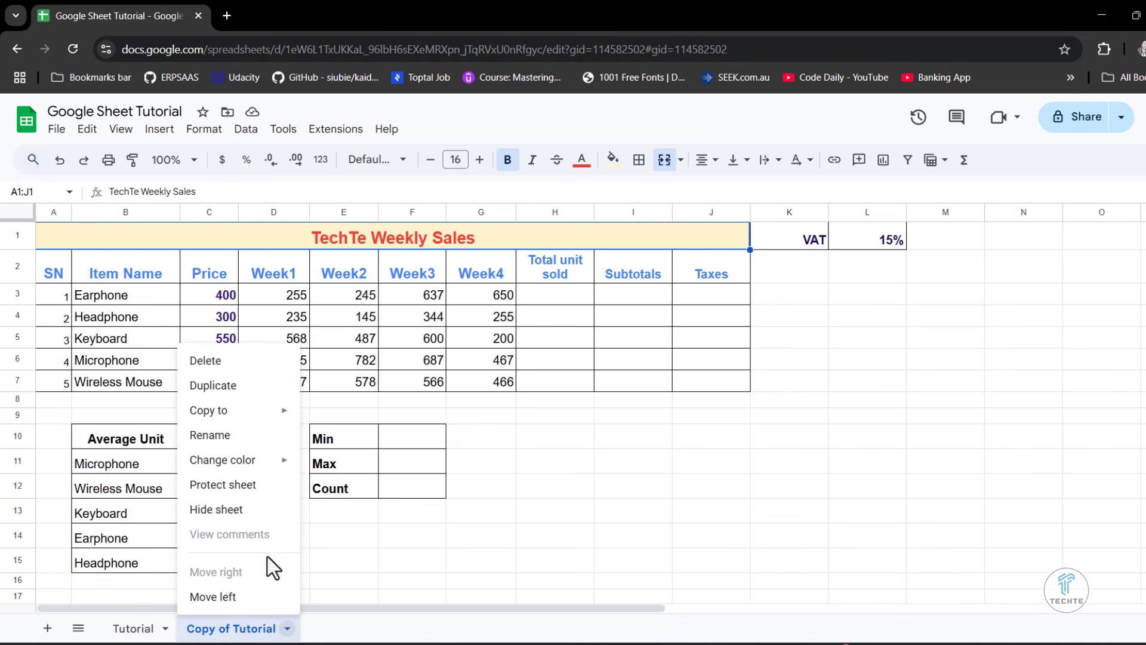
{"action": "left_click", "coordinate": [216, 361]}
{"action": "left_click", "coordinate": [780, 418]}
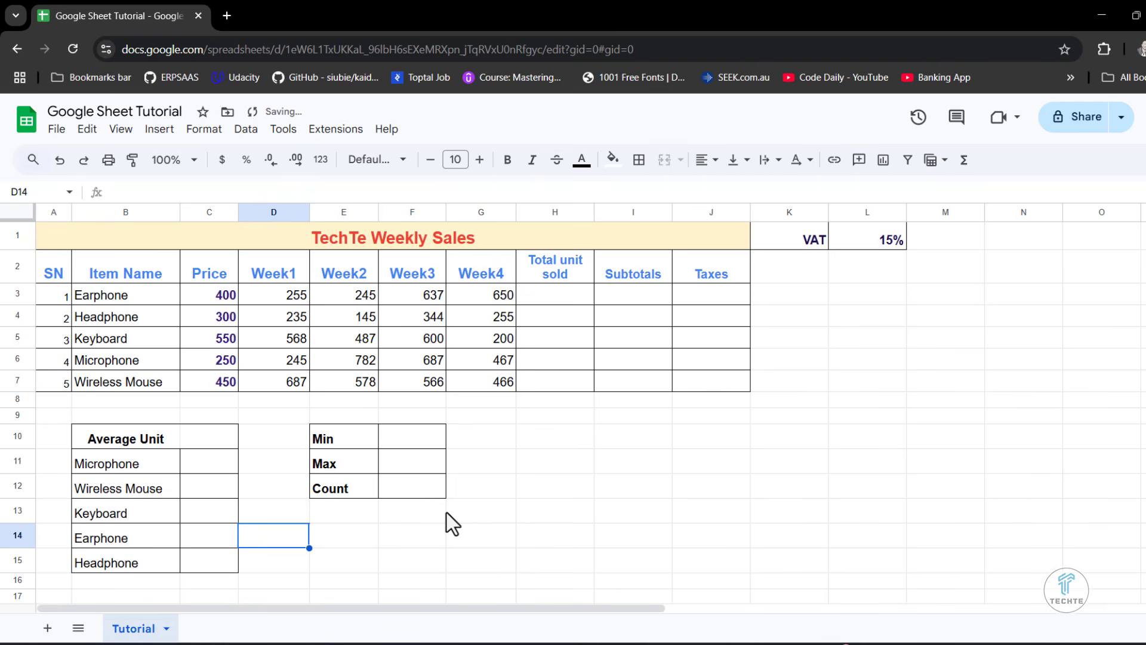
- Change the color of the Tutorial sheet's tab to dark purple
{"action": "right_click", "coordinate": [135, 630]}
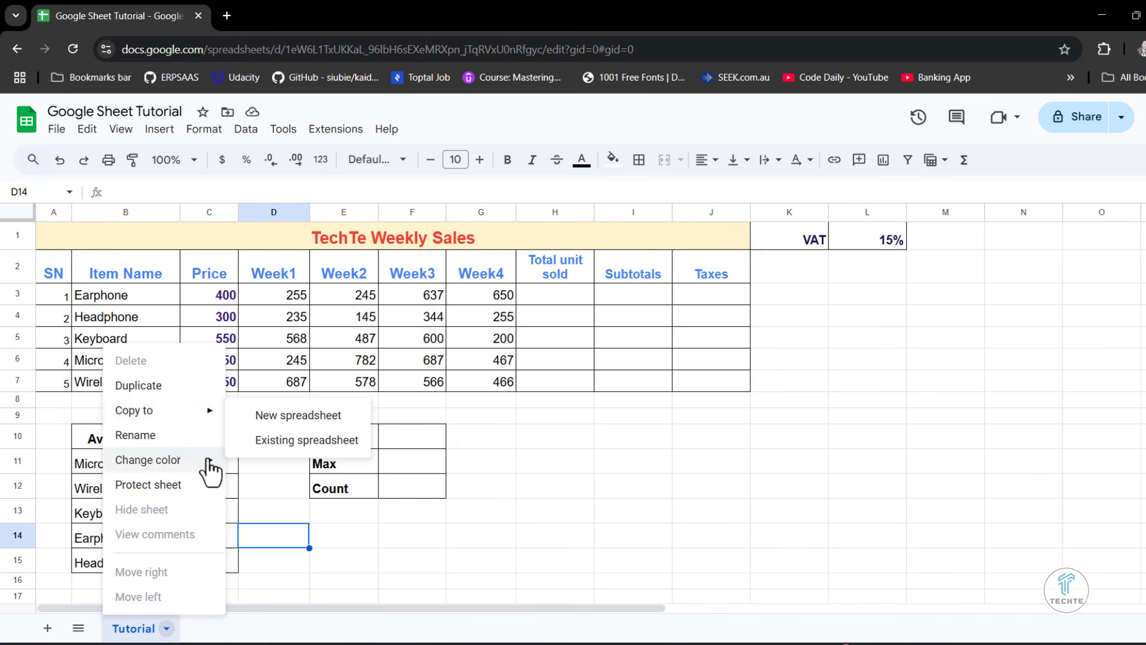
{"action": "mouse_move", "coordinate": [197, 469]}
{"action": "left_click", "coordinate": [377, 400]}
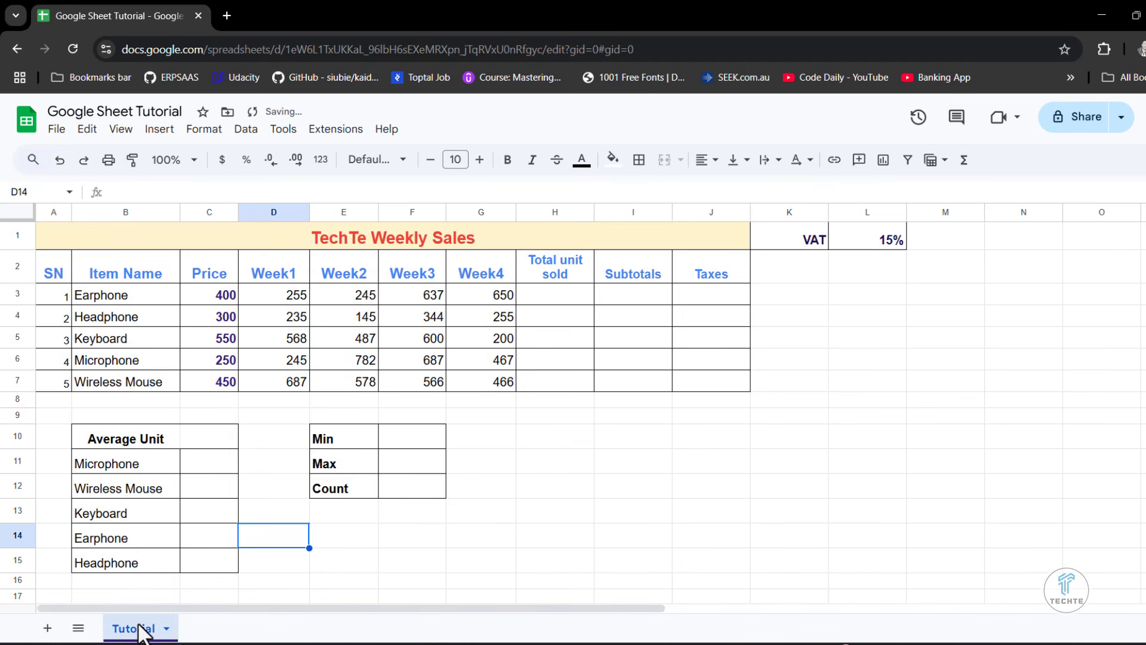
{"action": "left_click", "coordinate": [356, 578]}
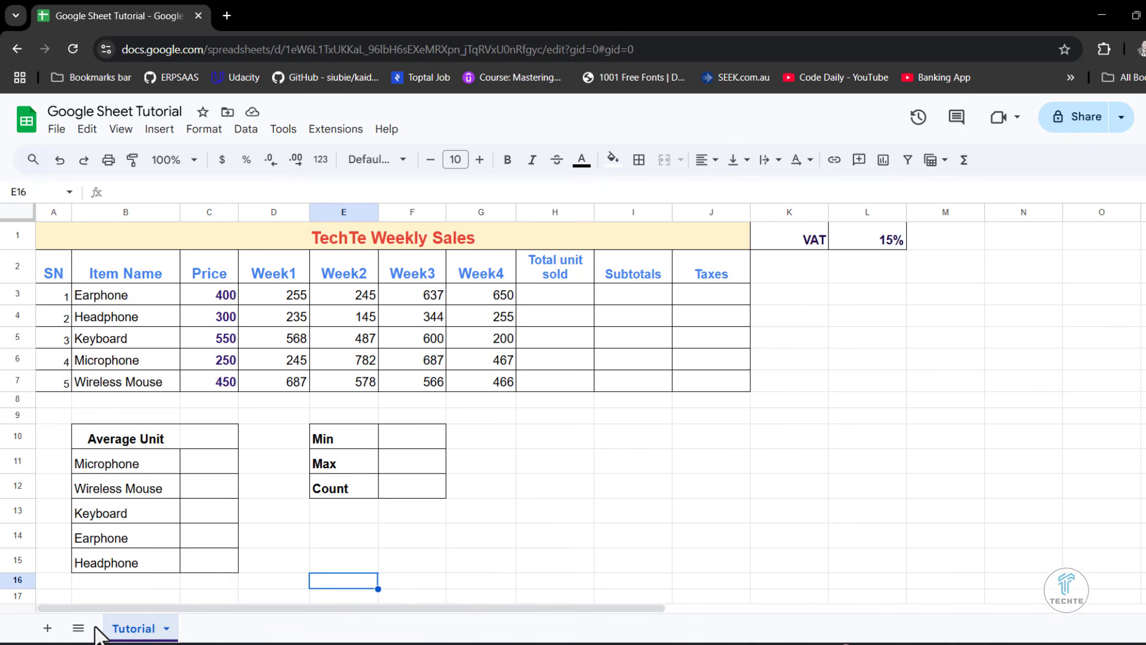
- Add four blank sheets after Tutorial, and delete them again
{"action": "left_click", "coordinate": [46, 629]}
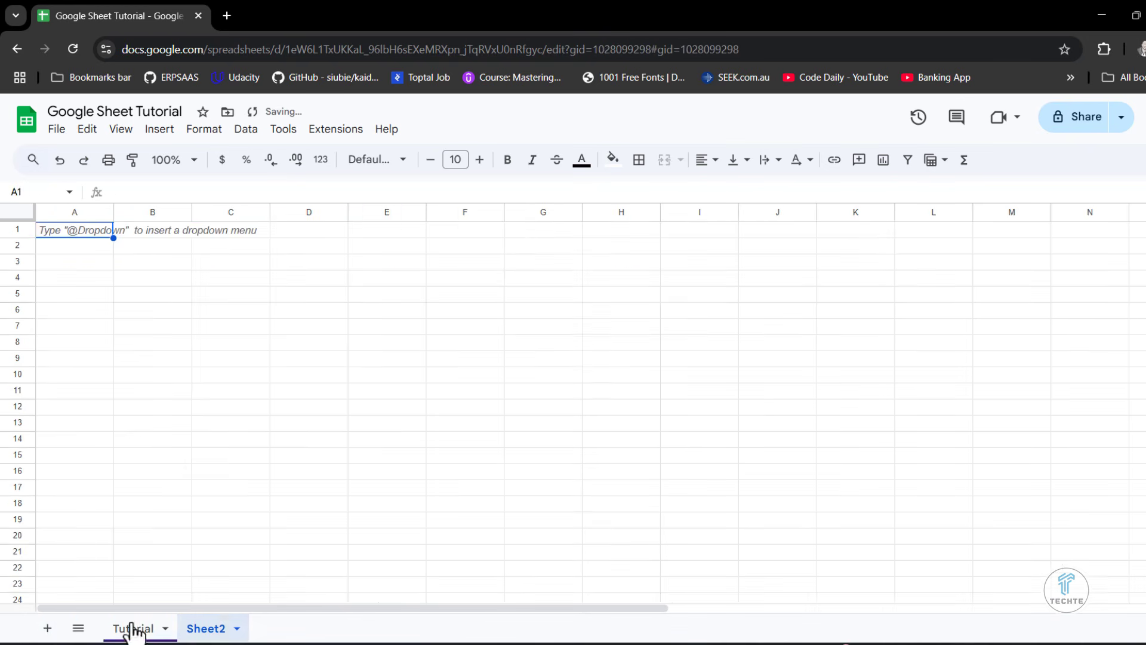
{"action": "right_click", "coordinate": [214, 633]}
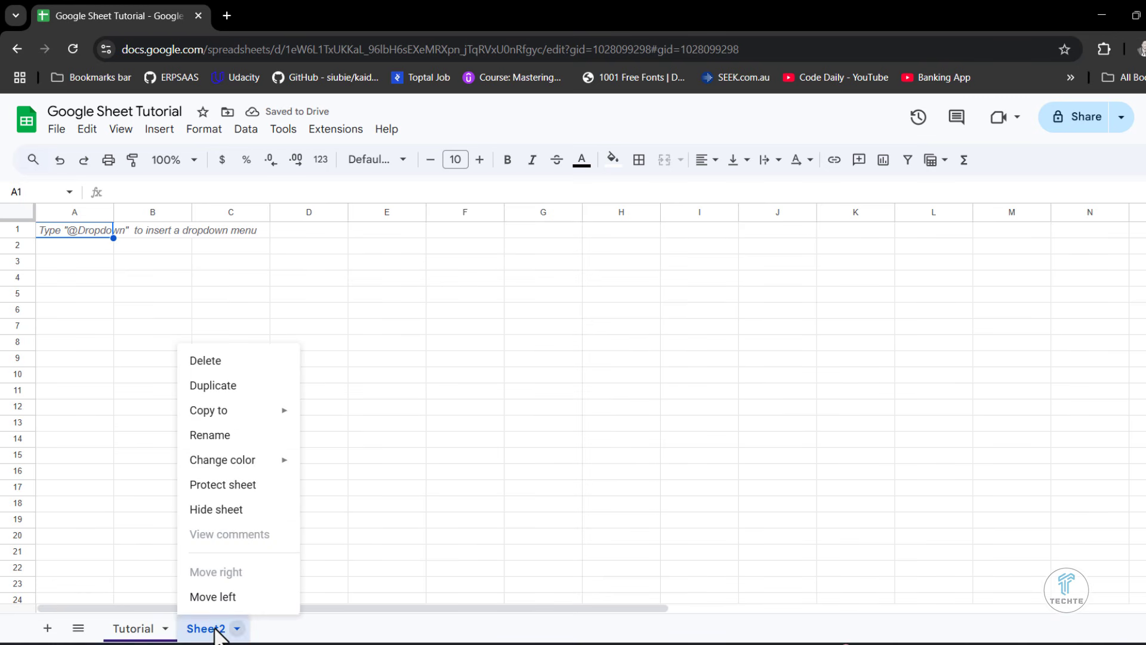
{"action": "left_click", "coordinate": [47, 629]}
{"action": "left_click", "coordinate": [51, 629]}
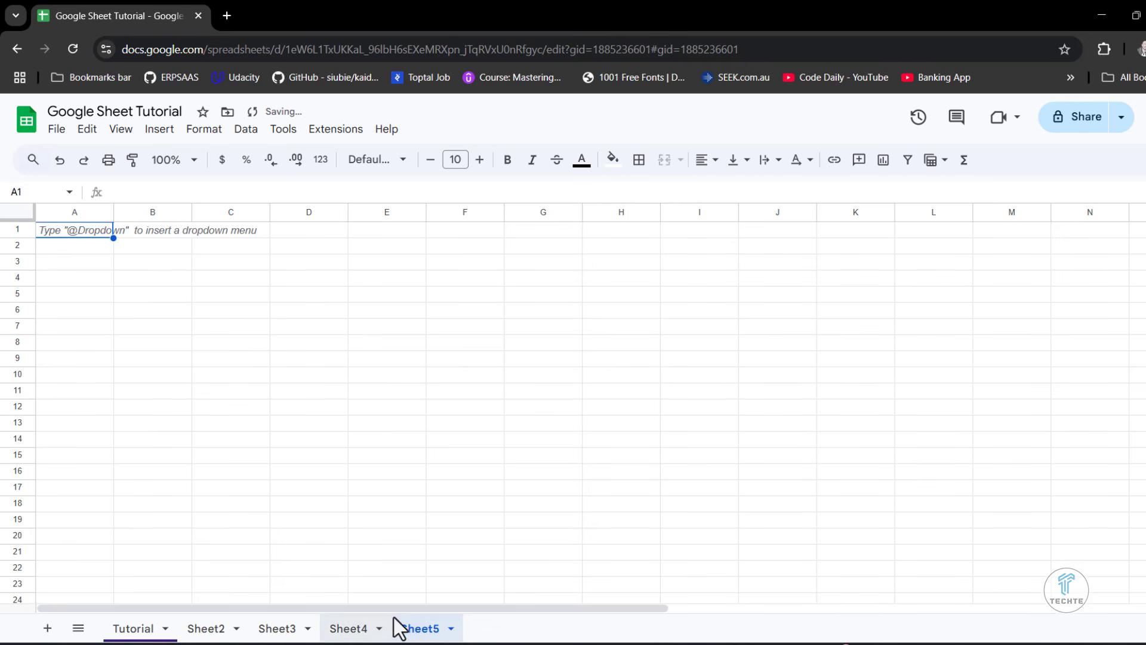
{"action": "right_click", "coordinate": [397, 624]}
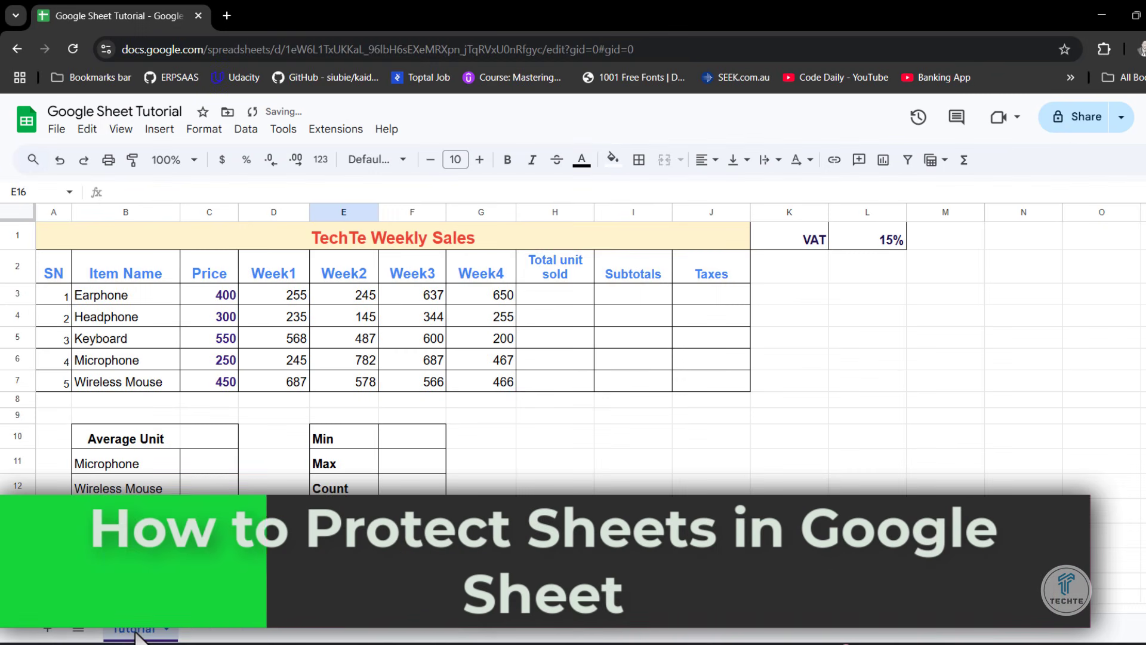
- Create a protected range for Tutorial!E16 and restrict who can edit it to Only you
{"action": "right_click", "coordinate": [136, 633]}
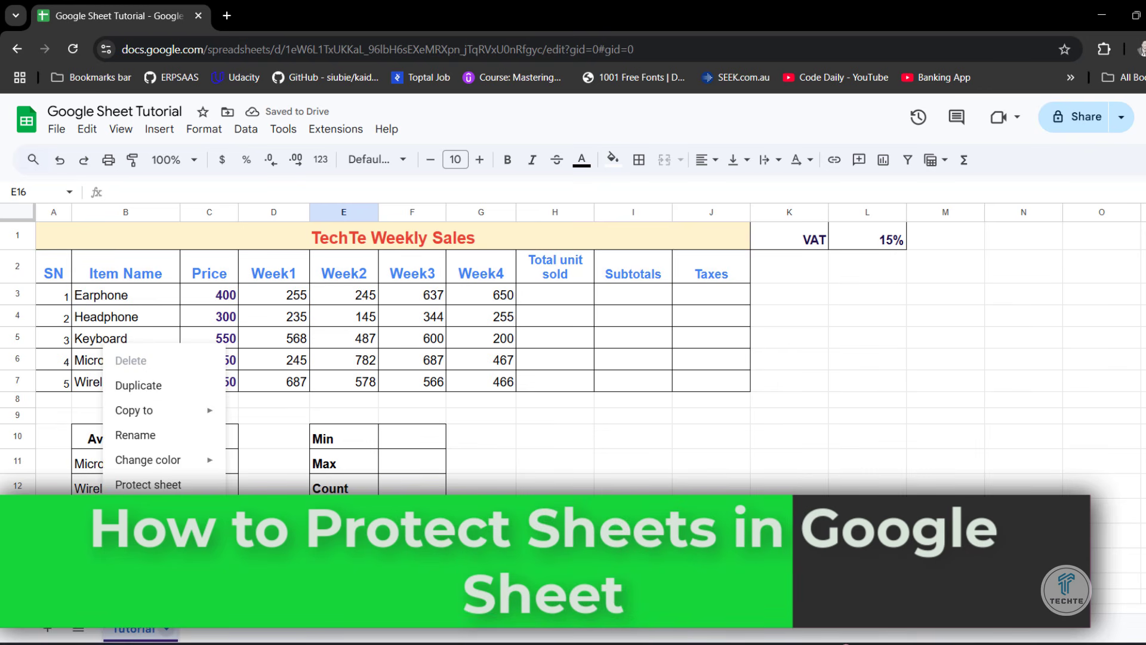
{"action": "left_click", "coordinate": [158, 486]}
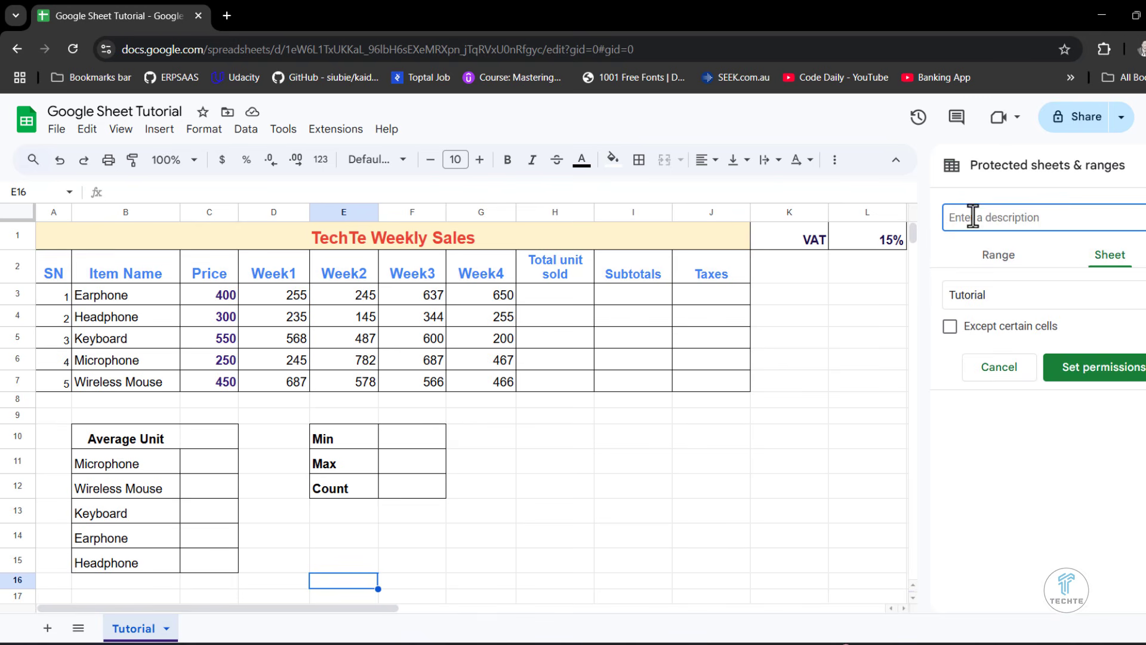
{"action": "left_click", "coordinate": [1009, 258]}
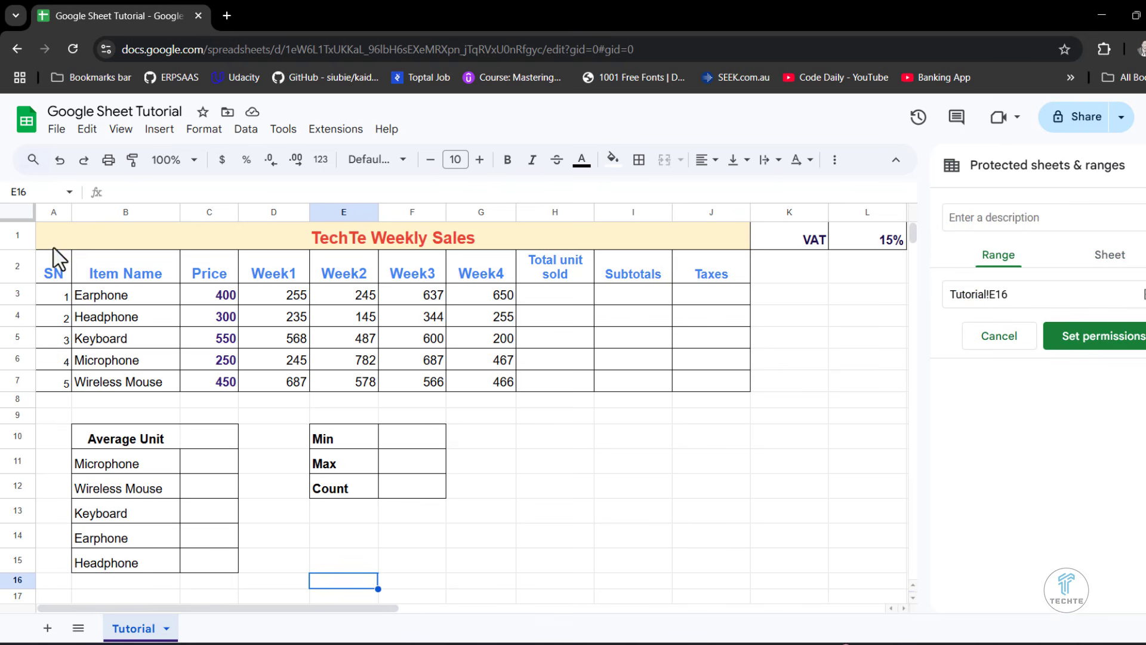
{"action": "left_click_drag", "start_coordinate": [47, 227], "coordinate": [76, 567]}
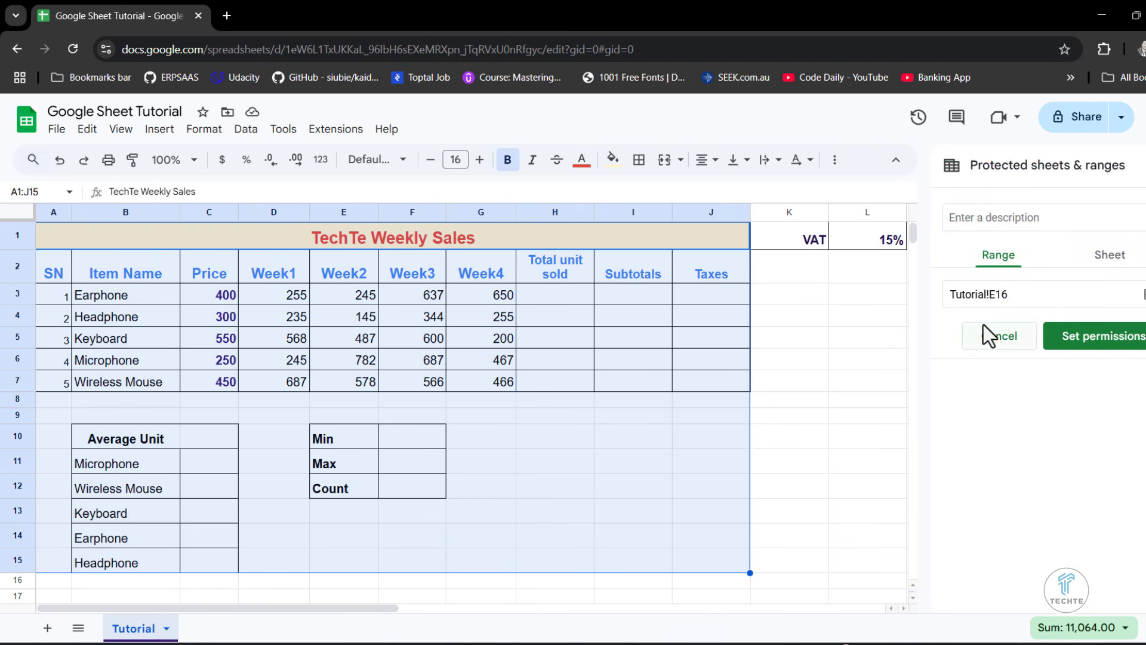
{"action": "left_click", "coordinate": [1110, 328]}
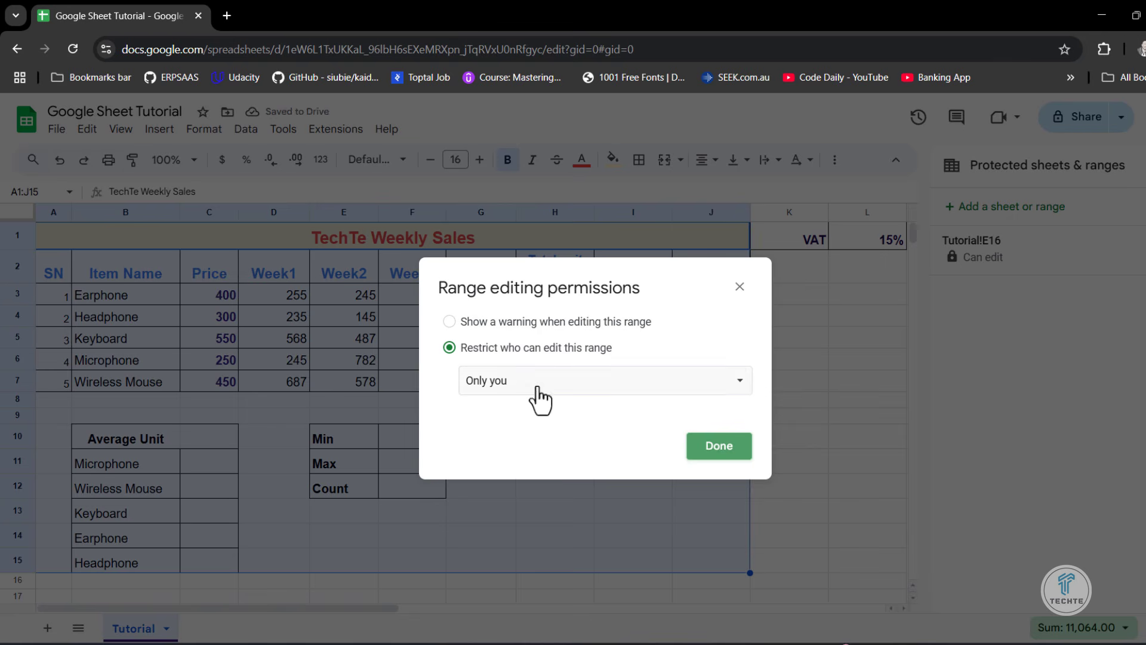
{"action": "left_click", "coordinate": [535, 385]}
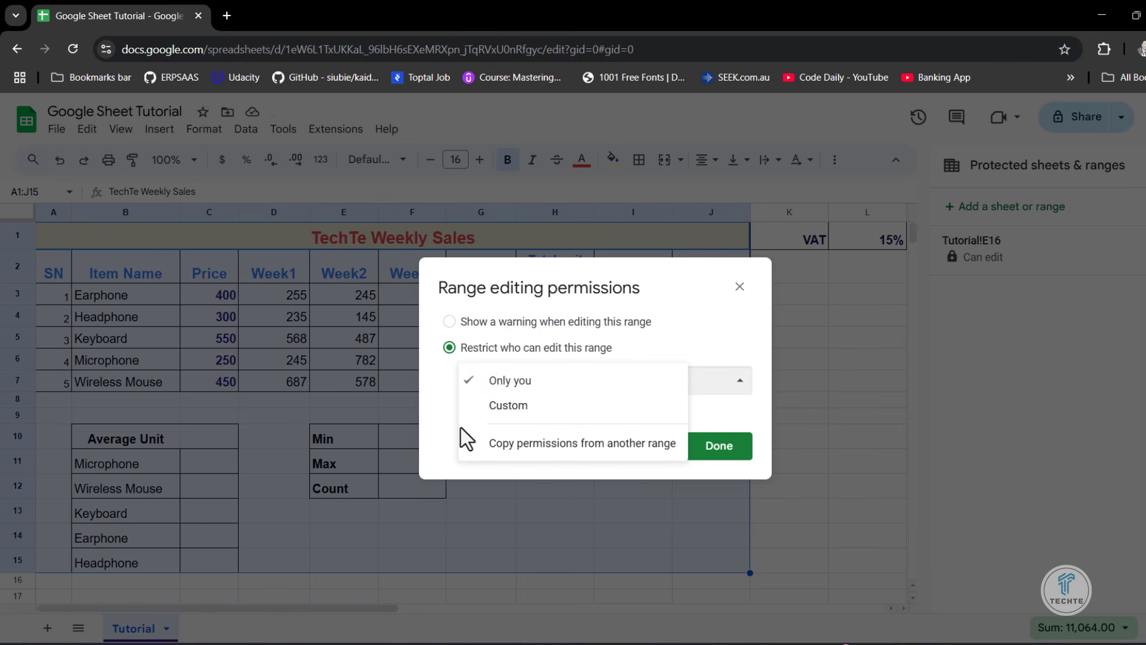
{"action": "left_click", "coordinate": [655, 267]}
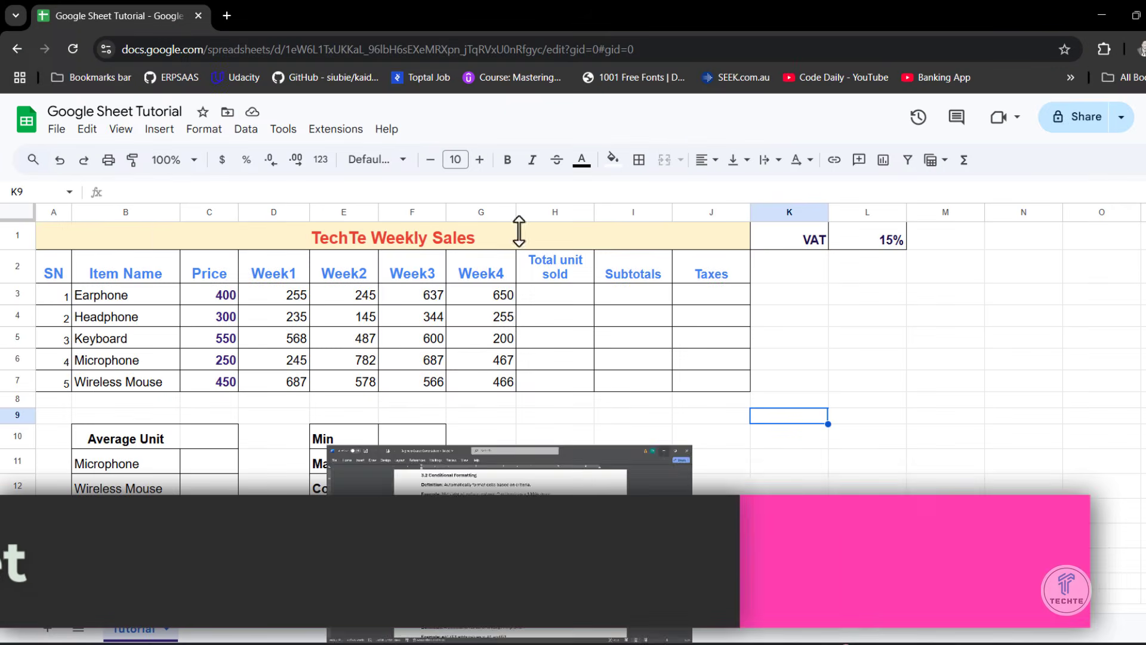
- Create a filter on the weekly sales table, starting from the SN heading in A2
{"action": "left_click", "coordinate": [263, 321]}
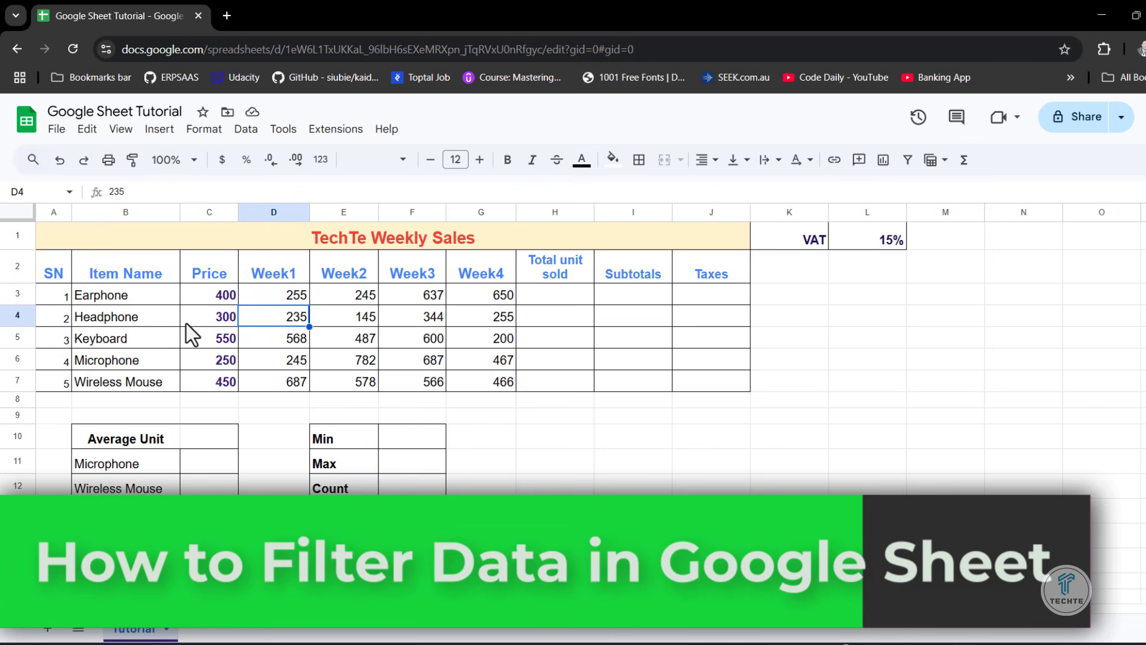
{"action": "left_click", "coordinate": [96, 267]}
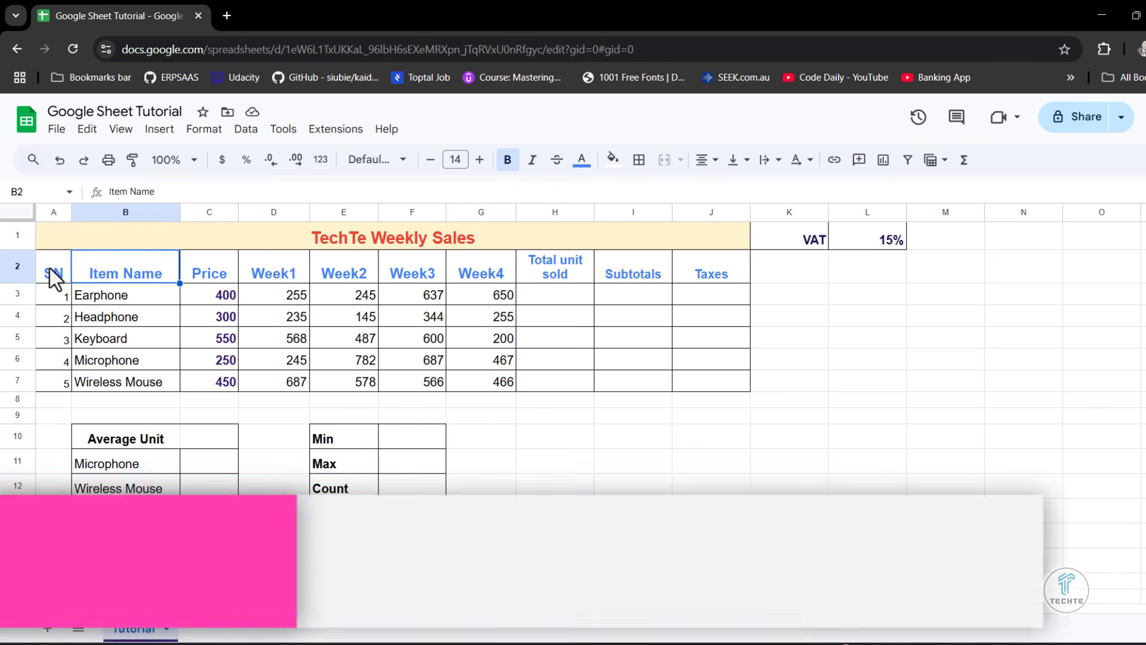
{"action": "left_click", "coordinate": [57, 268]}
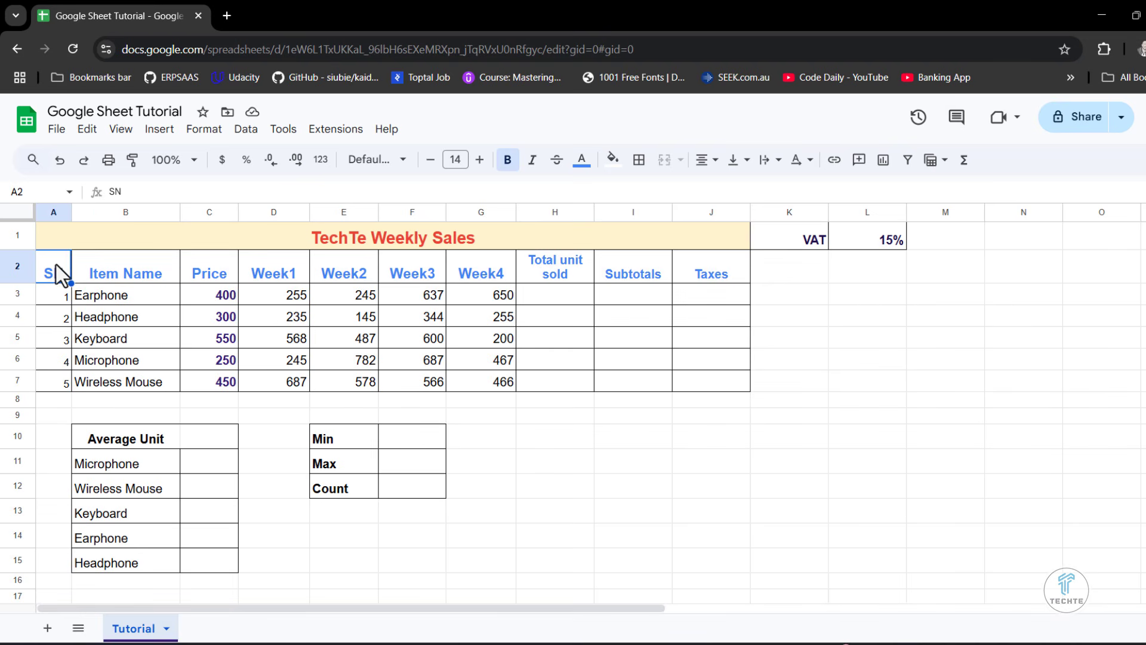
{"action": "left_click", "coordinate": [243, 130]}
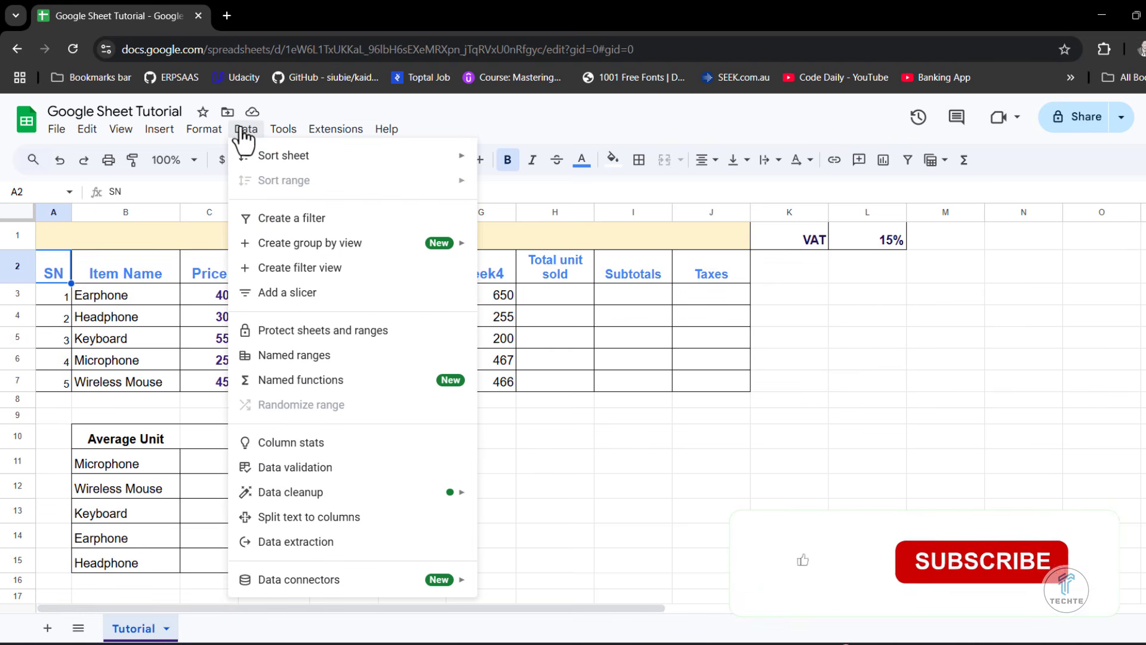
{"action": "left_click", "coordinate": [309, 221]}
{"action": "left_click", "coordinate": [598, 324]}
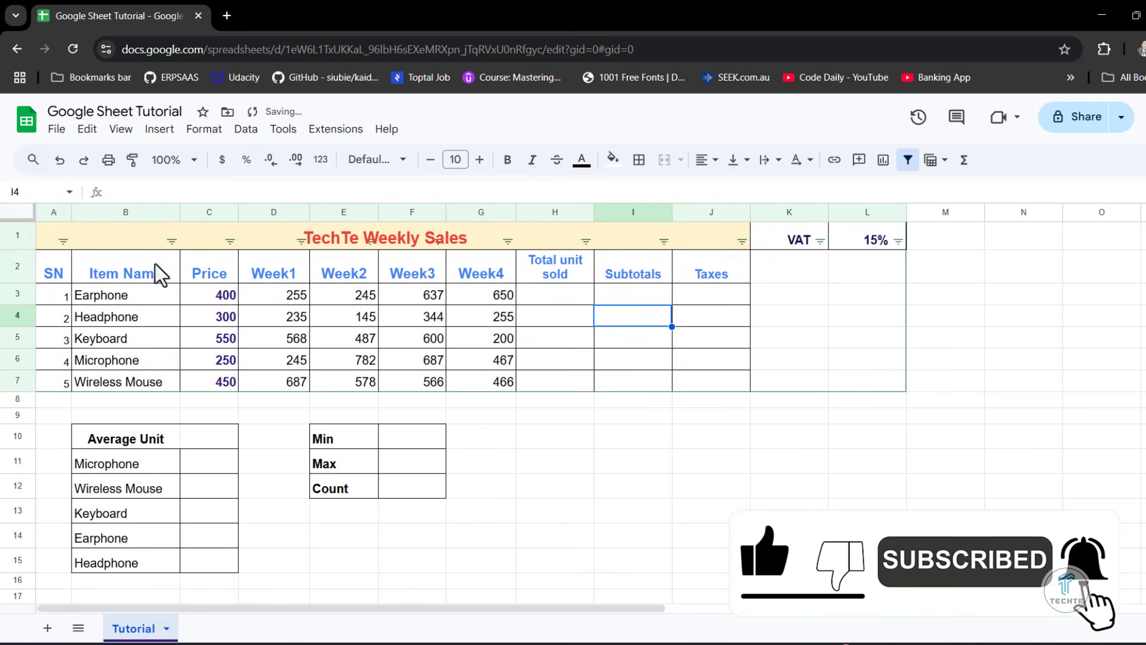
- Look through the filter options of the SN, Price, Week1 and other columns in the weekly sales table
{"action": "left_click", "coordinate": [63, 240]}
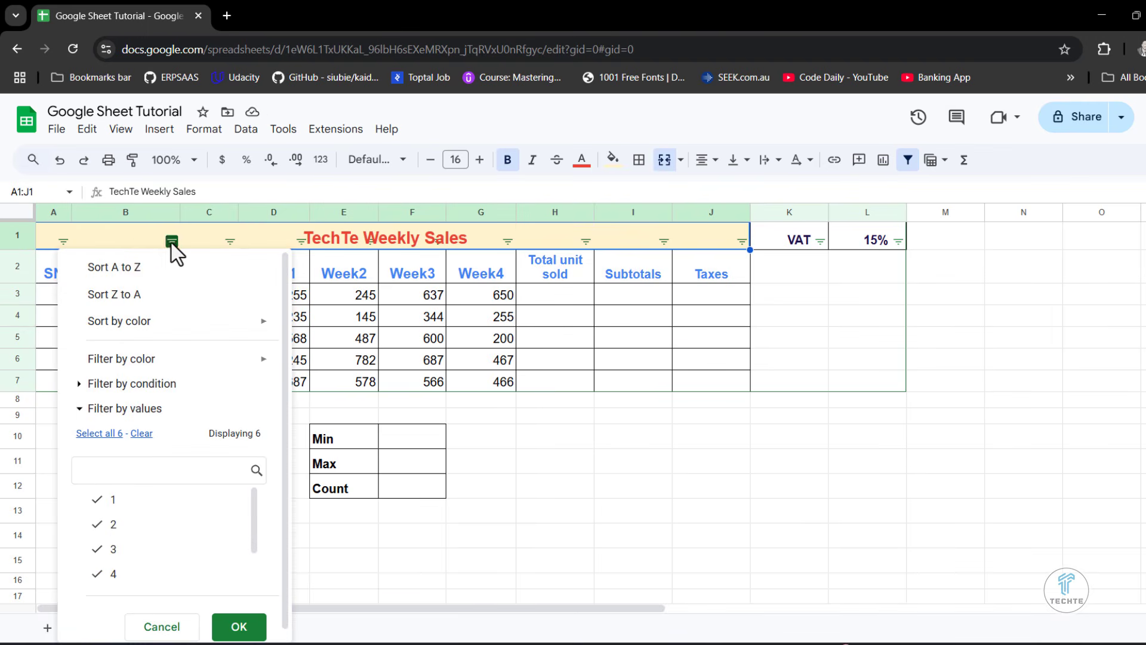
{"action": "left_click", "coordinate": [230, 241]}
{"action": "left_click", "coordinate": [299, 241]}
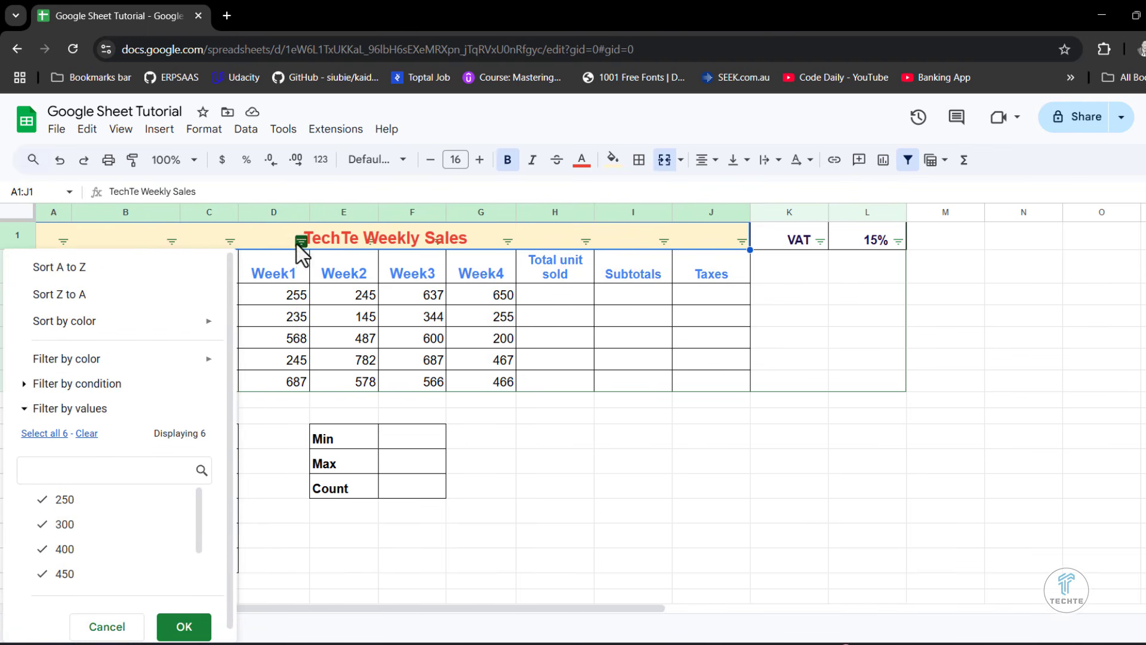
{"action": "left_click", "coordinate": [298, 243]}
{"action": "left_click", "coordinate": [520, 242]}
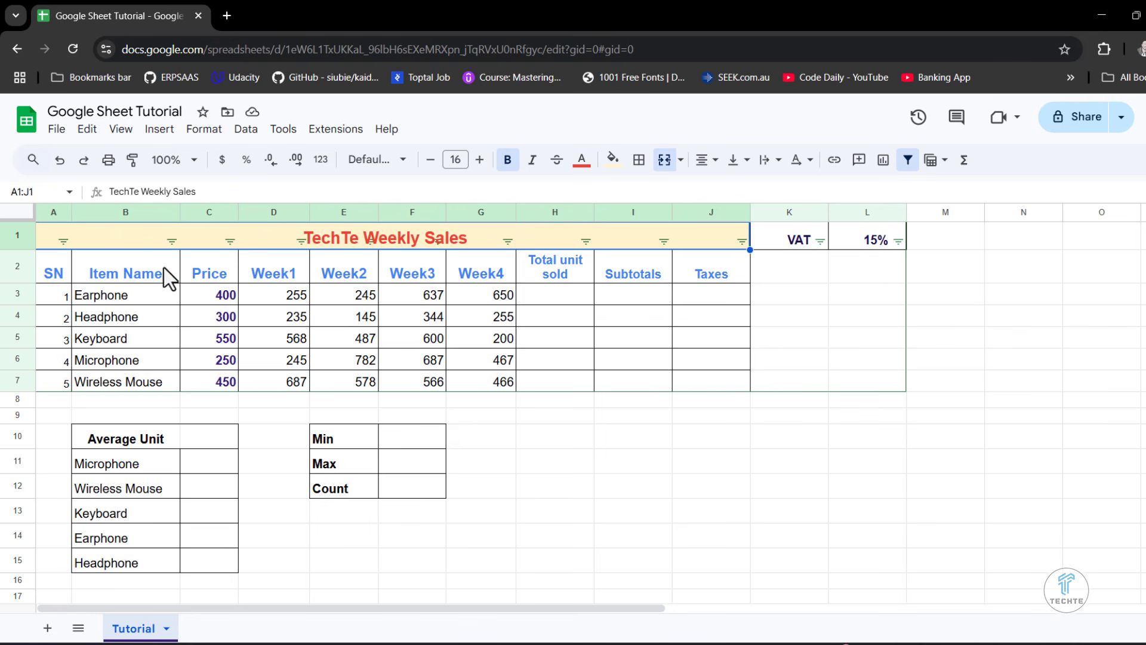
- Filter the Item Name column by values so that only Earphone is kept
{"action": "left_click", "coordinate": [173, 241]}
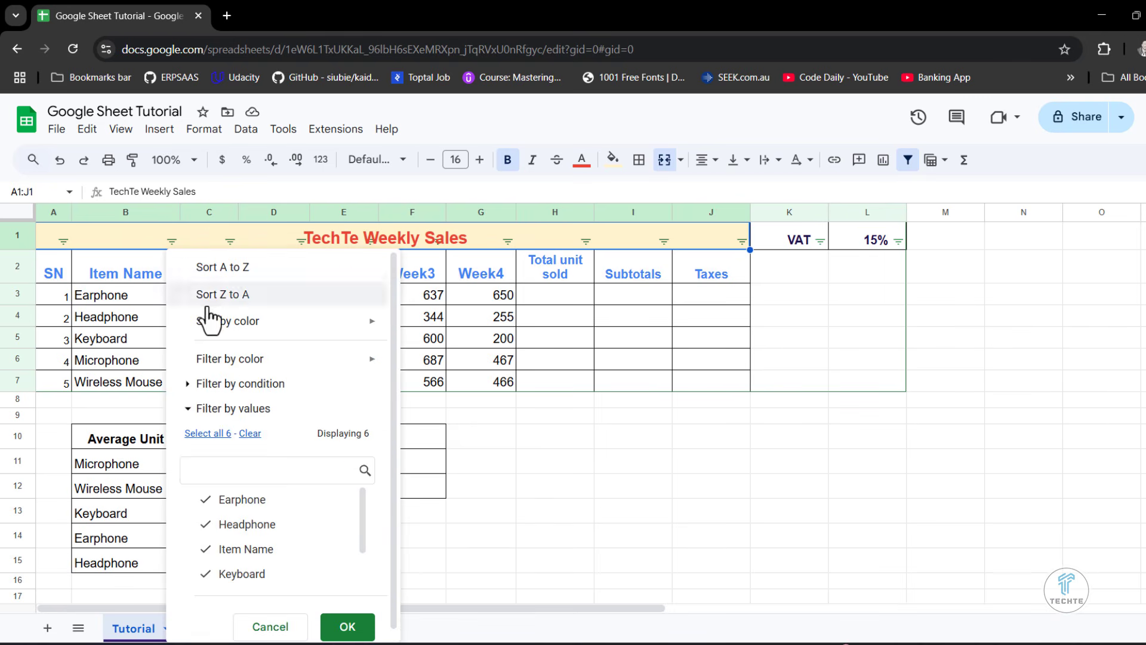
{"action": "mouse_move", "coordinate": [222, 365]}
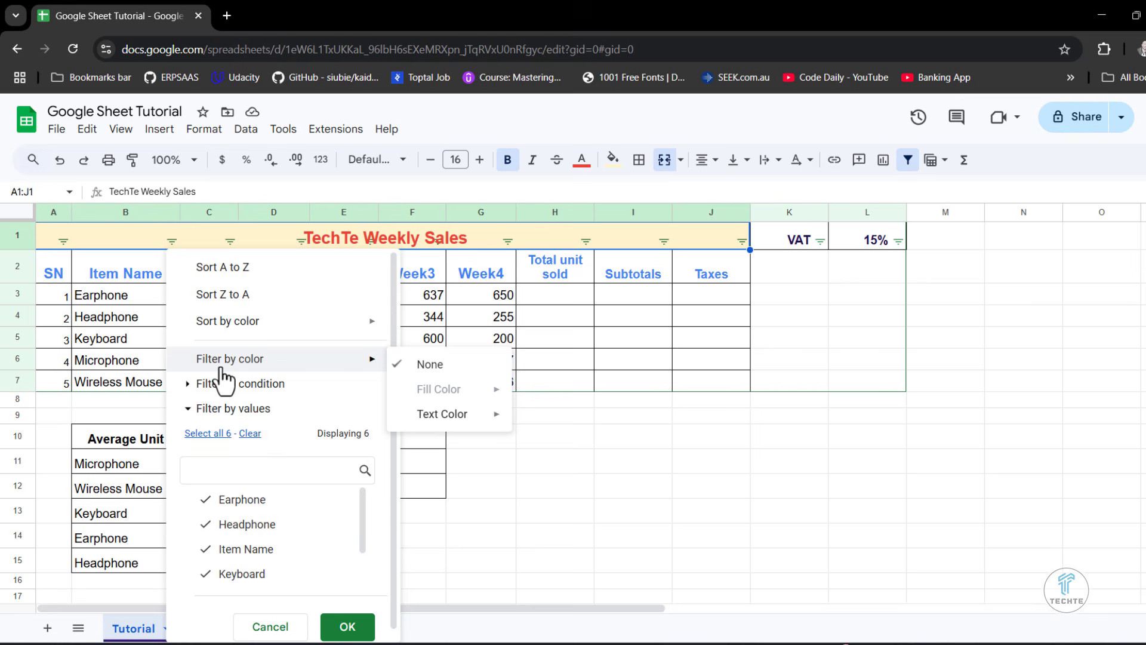
{"action": "left_click", "coordinate": [206, 508]}
{"action": "left_click", "coordinate": [208, 524]}
{"action": "left_click", "coordinate": [205, 549]}
{"action": "left_click", "coordinate": [205, 573]}
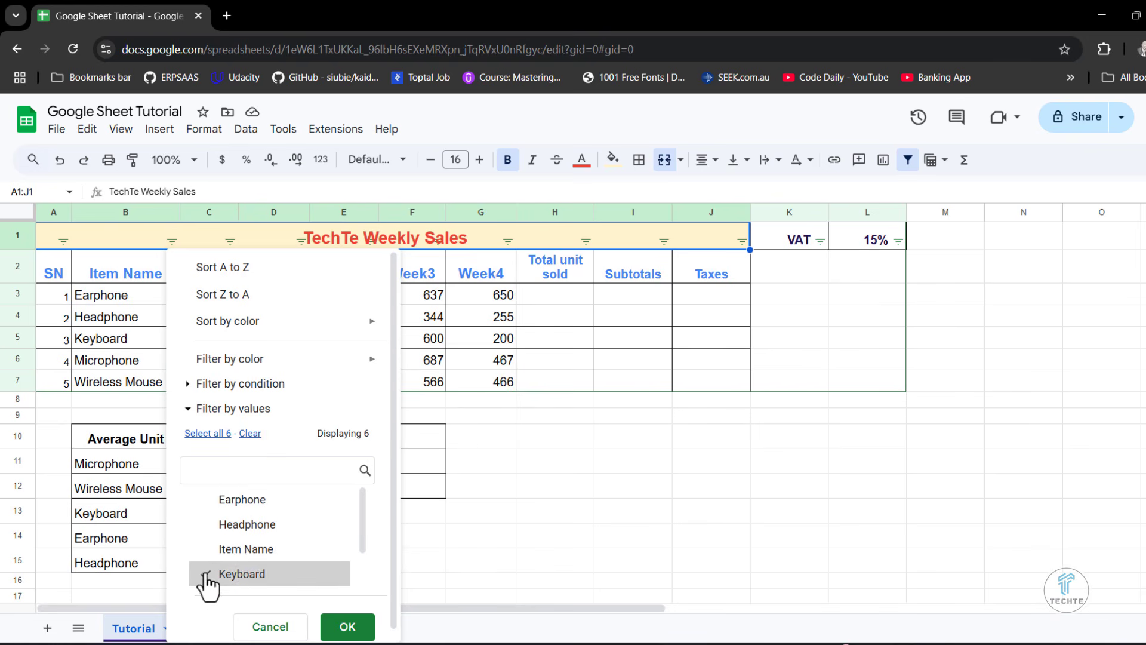
{"action": "left_click", "coordinate": [204, 499]}
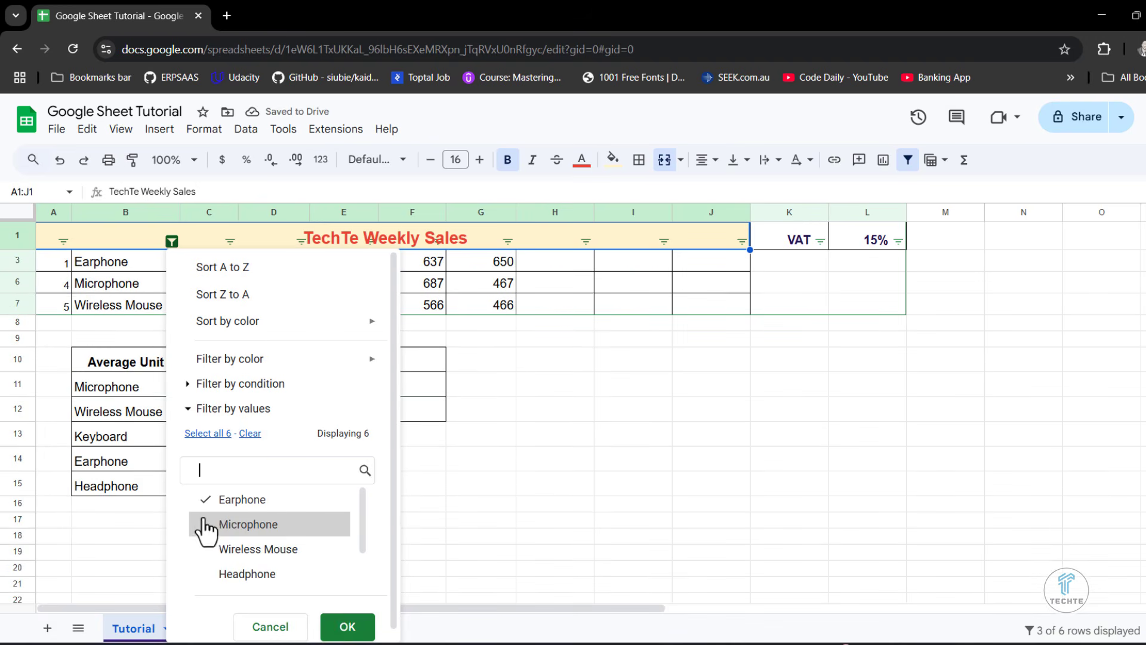
{"action": "left_click", "coordinate": [205, 522]}
{"action": "left_click", "coordinate": [352, 627]}
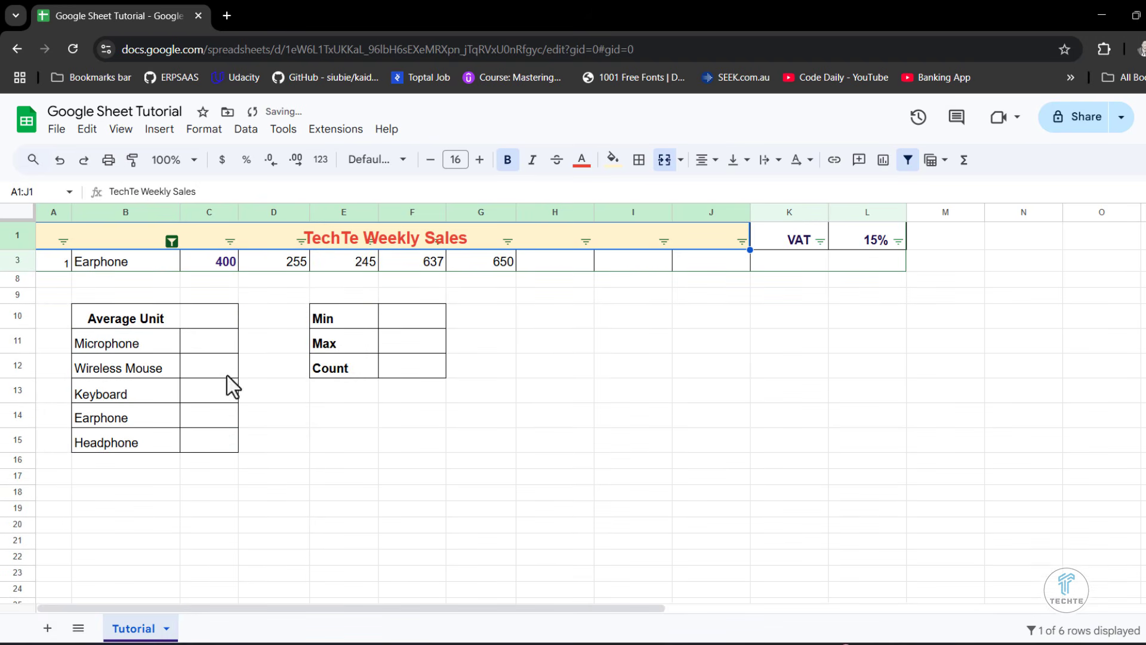
- Select all the values again in the Item Name column's filter, including Keyboard, Microphone and Wireless Mouse, and apply it
{"action": "left_click", "coordinate": [171, 242]}
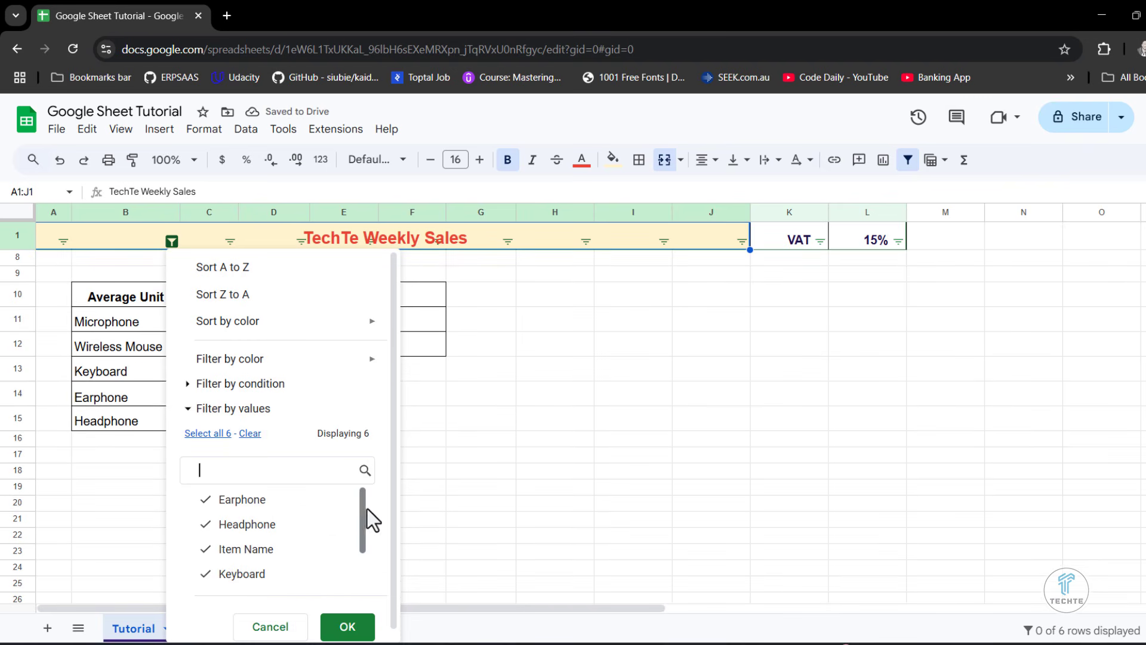
{"action": "left_click_drag", "start_coordinate": [365, 510], "coordinate": [360, 561]}
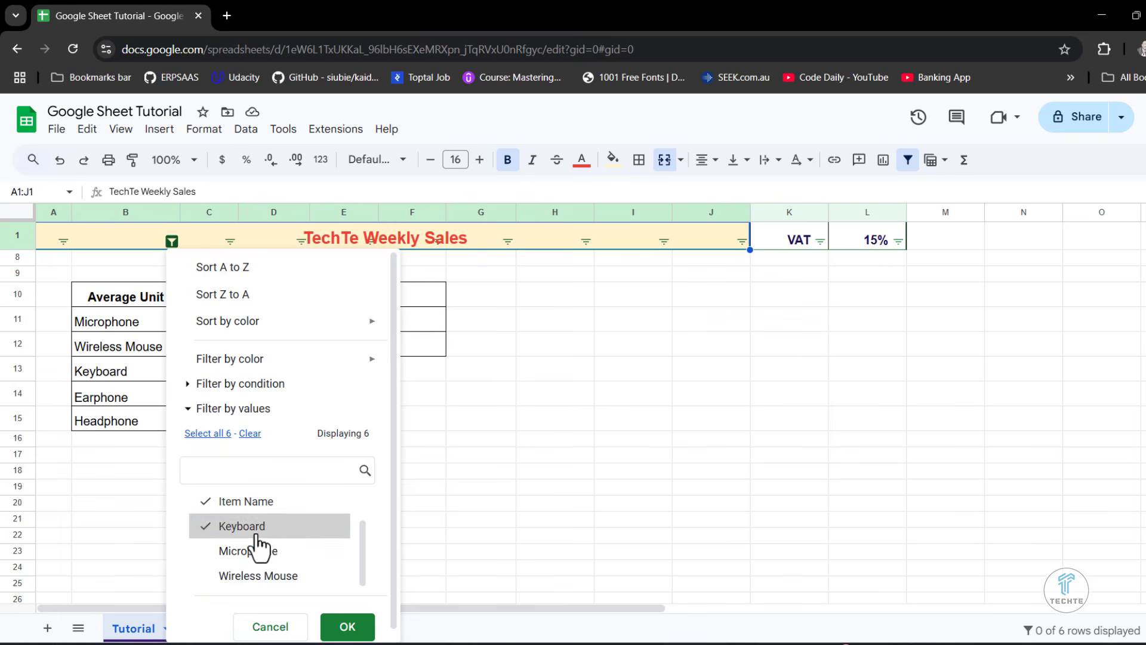
{"action": "left_click", "coordinate": [258, 549]}
{"action": "left_click", "coordinate": [245, 575]}
{"action": "left_click", "coordinate": [347, 626]}
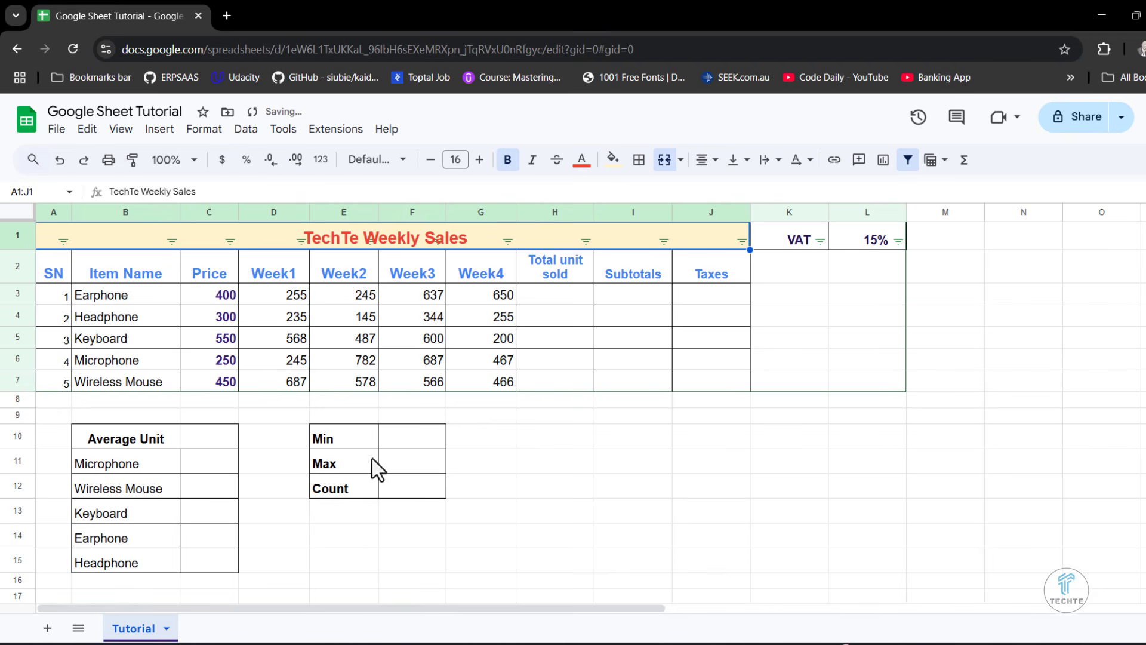
{"action": "left_click", "coordinate": [632, 517]}
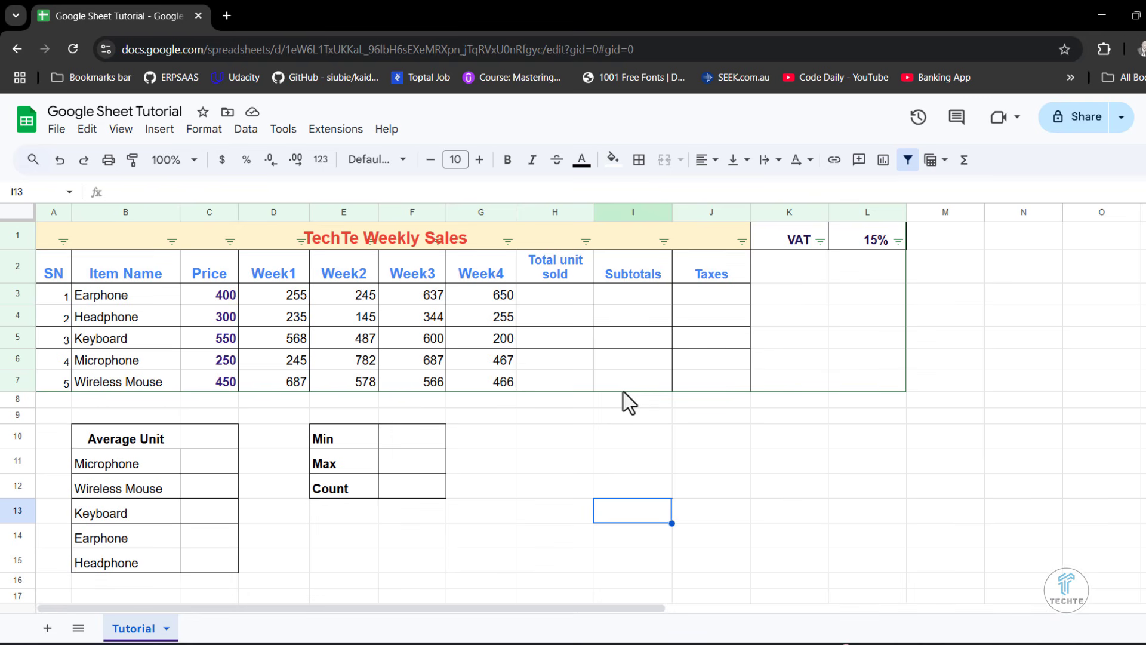
- Remove the filter from the weekly sales table
{"action": "left_click", "coordinate": [172, 242]}
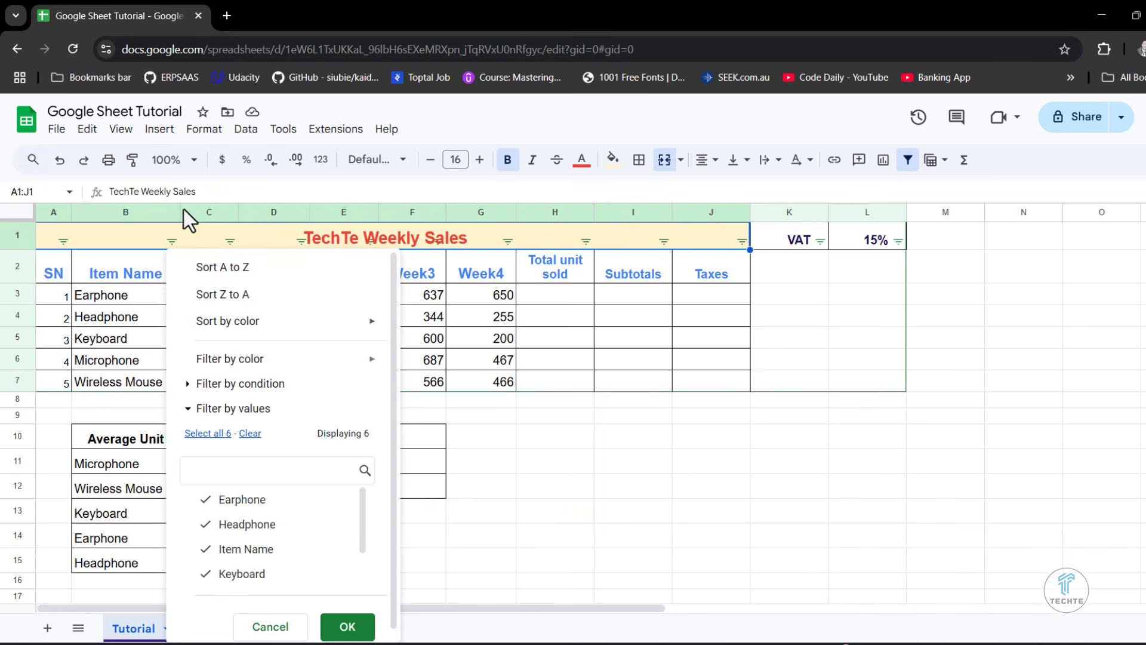
{"action": "left_click", "coordinate": [247, 131]}
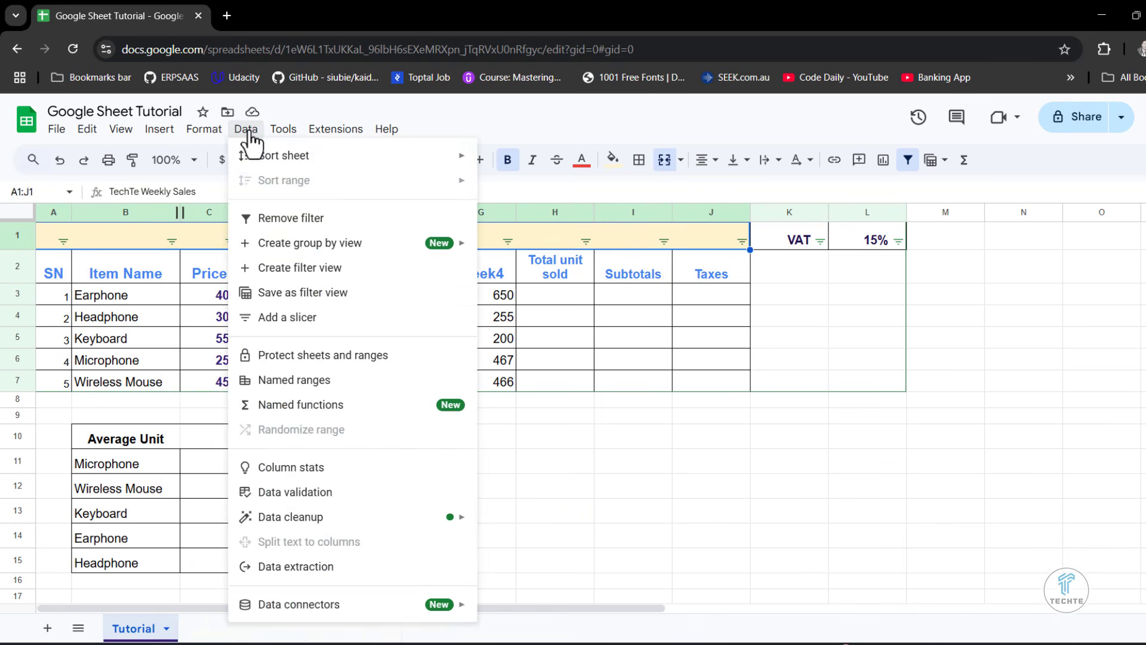
{"action": "left_click", "coordinate": [296, 220]}
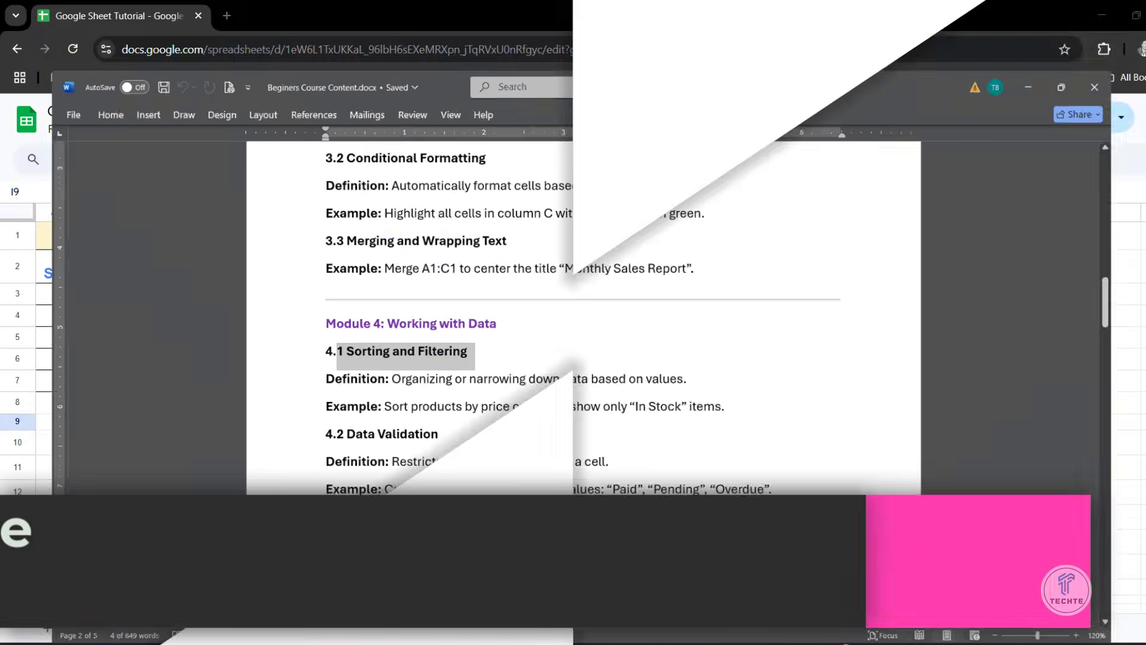
- Switch to the Beginers Course Content document in Word and highlight "Basic Formulas and Functions" in the Module 5 heading
{"action": "scroll", "coordinate": [573, 382], "scroll_direction": "down", "scroll_amount": 2}
{"action": "left_click_drag", "start_coordinate": [581, 429], "coordinate": [395, 430]}
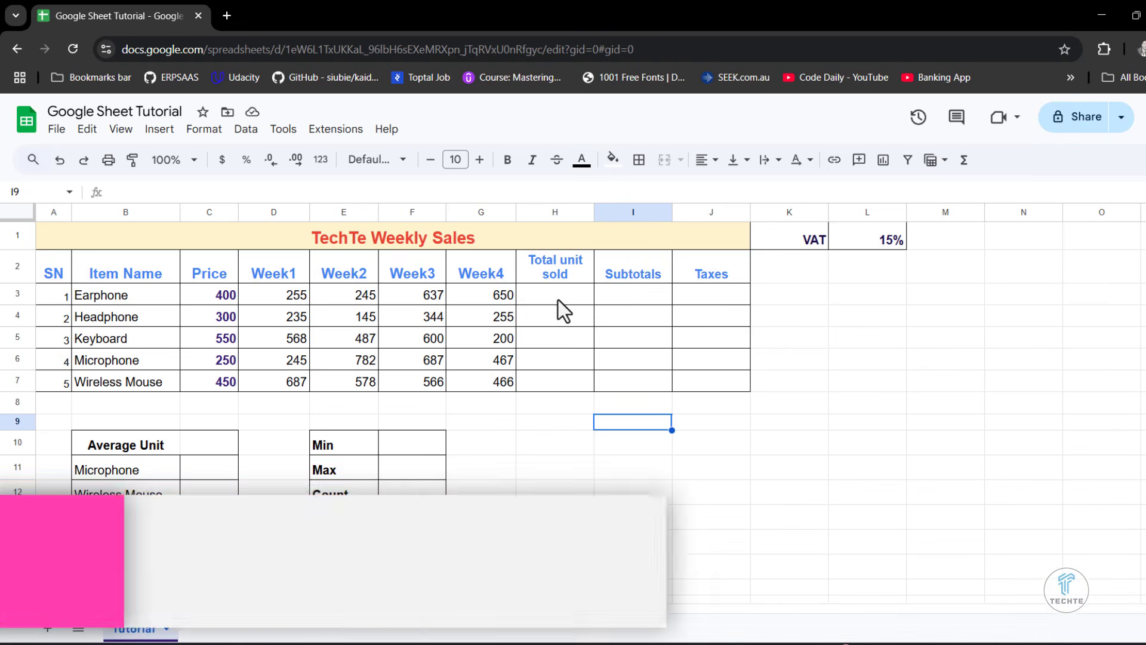
- Switch back to Google Sheets and go through the cells that need formulas: Total unit sold, Subtotals, Taxes, Average Unit, Min, Max and Count
{"action": "left_click", "coordinate": [557, 298]}
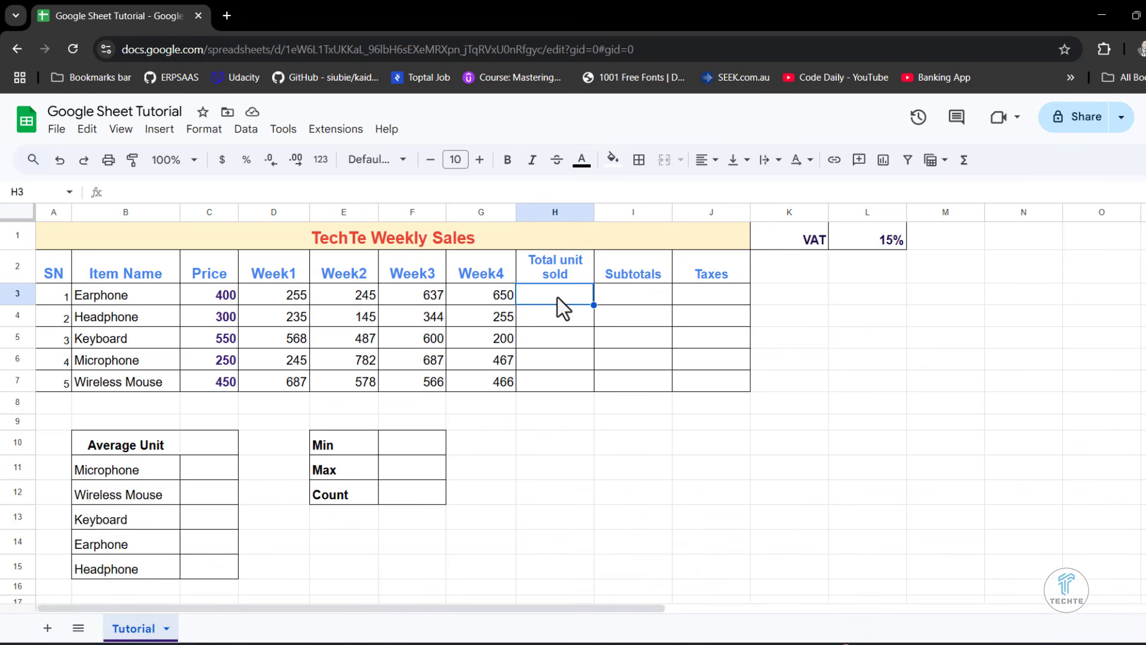
{"action": "left_click", "coordinate": [652, 291]}
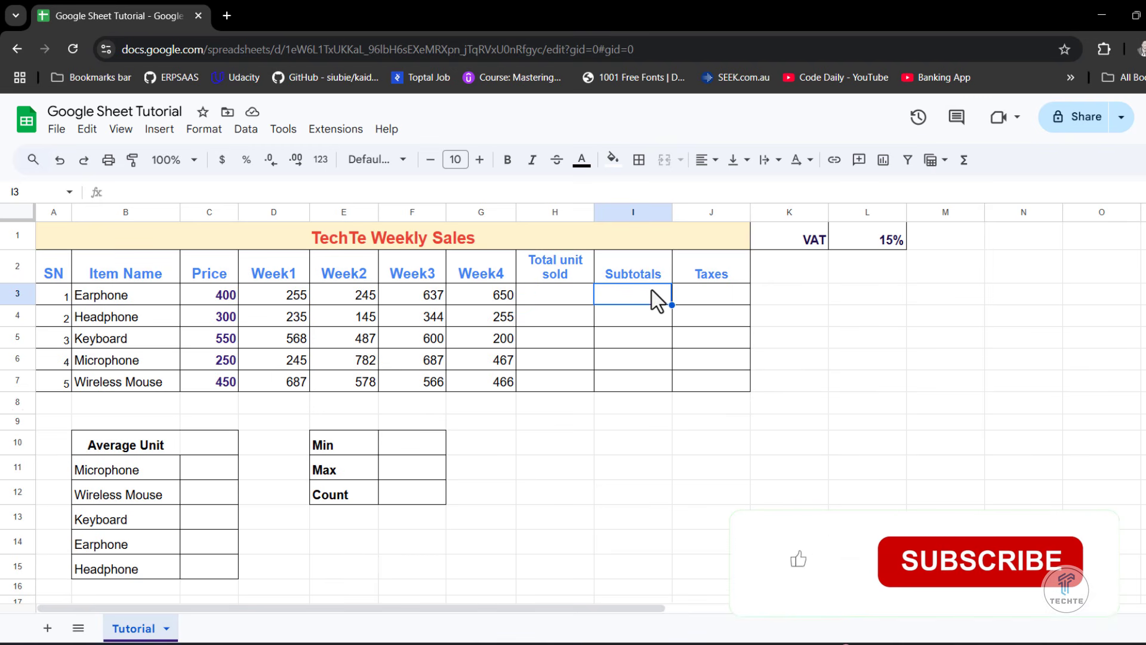
{"action": "left_click", "coordinate": [704, 298]}
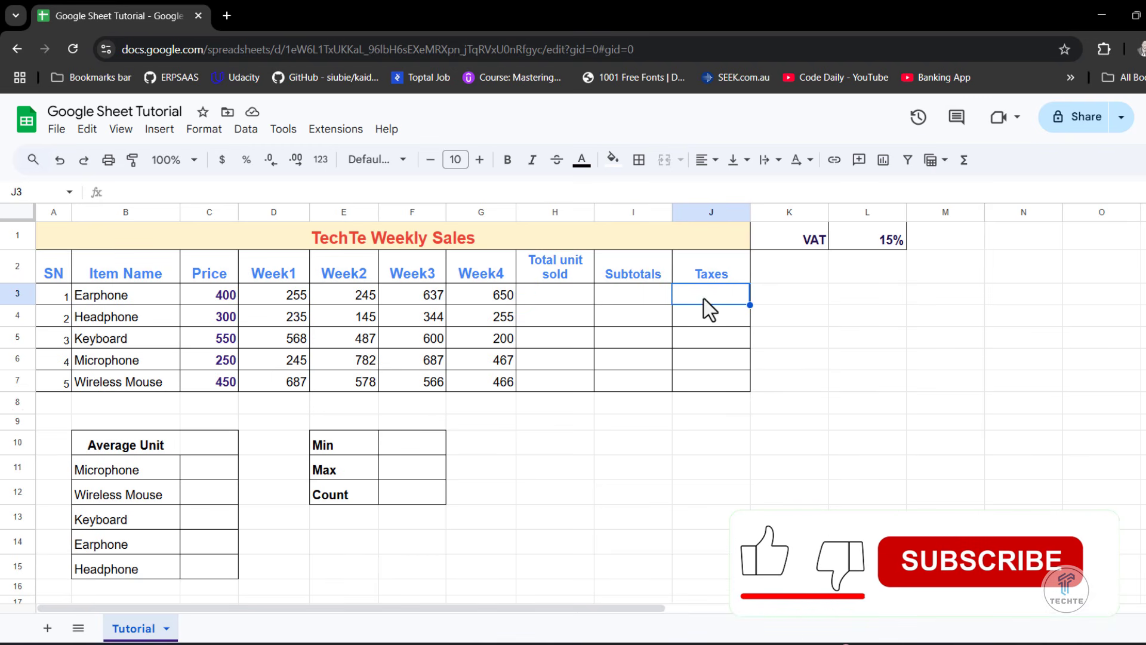
{"action": "left_click", "coordinate": [498, 471]}
{"action": "left_click", "coordinate": [158, 446]}
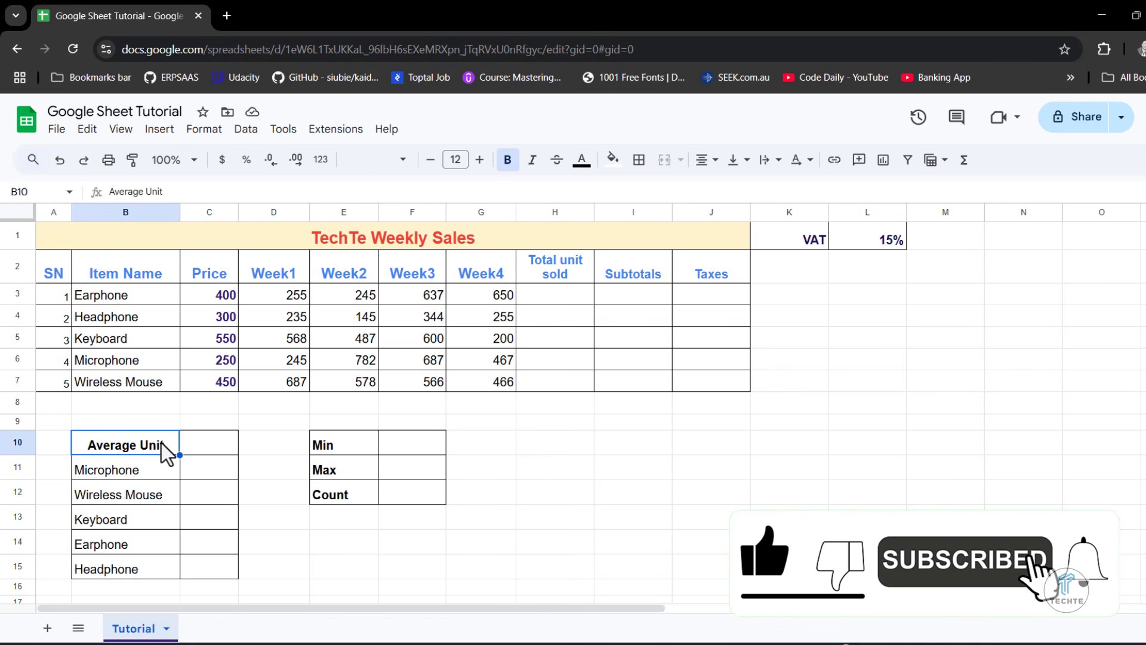
{"action": "left_click", "coordinate": [392, 442]}
{"action": "key", "text": "Down"}
{"action": "key", "text": "Down"}
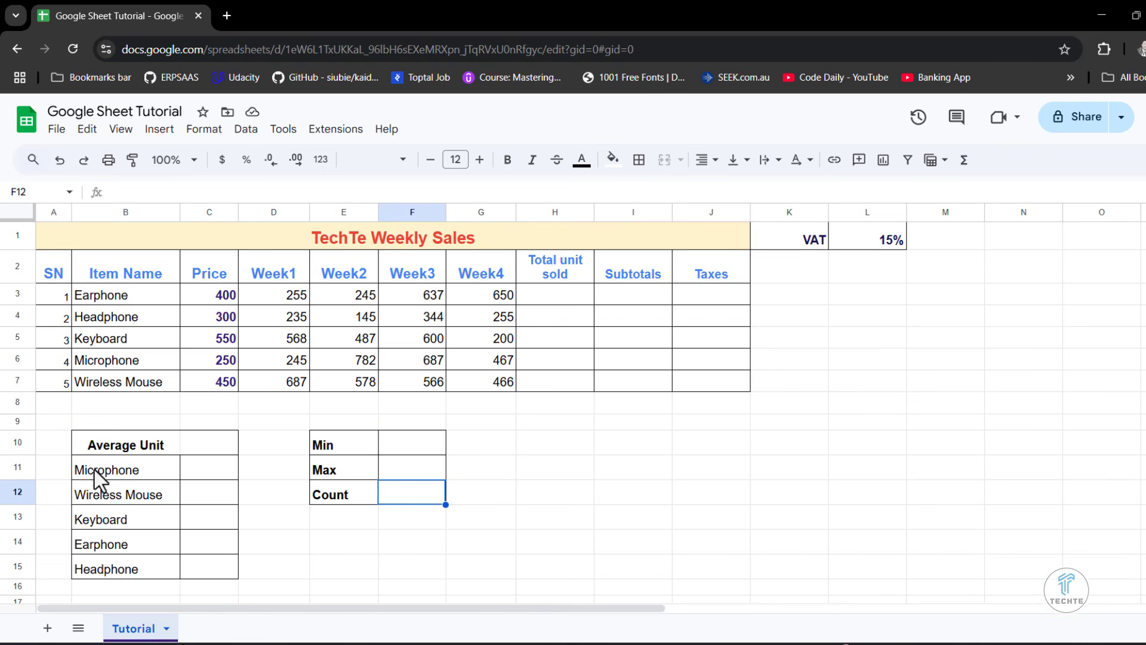
- Merge the Average Unit heading across B10:C10 and fill it with a light pink color
{"action": "left_click_drag", "start_coordinate": [109, 444], "coordinate": [210, 443]}
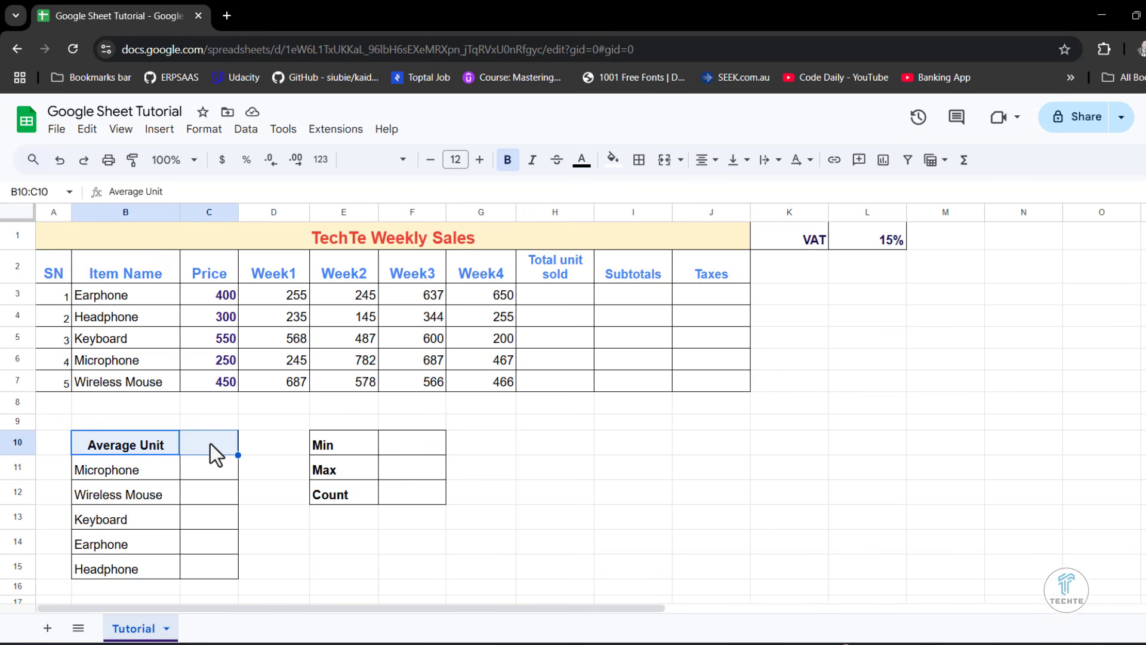
{"action": "left_click", "coordinate": [664, 159]}
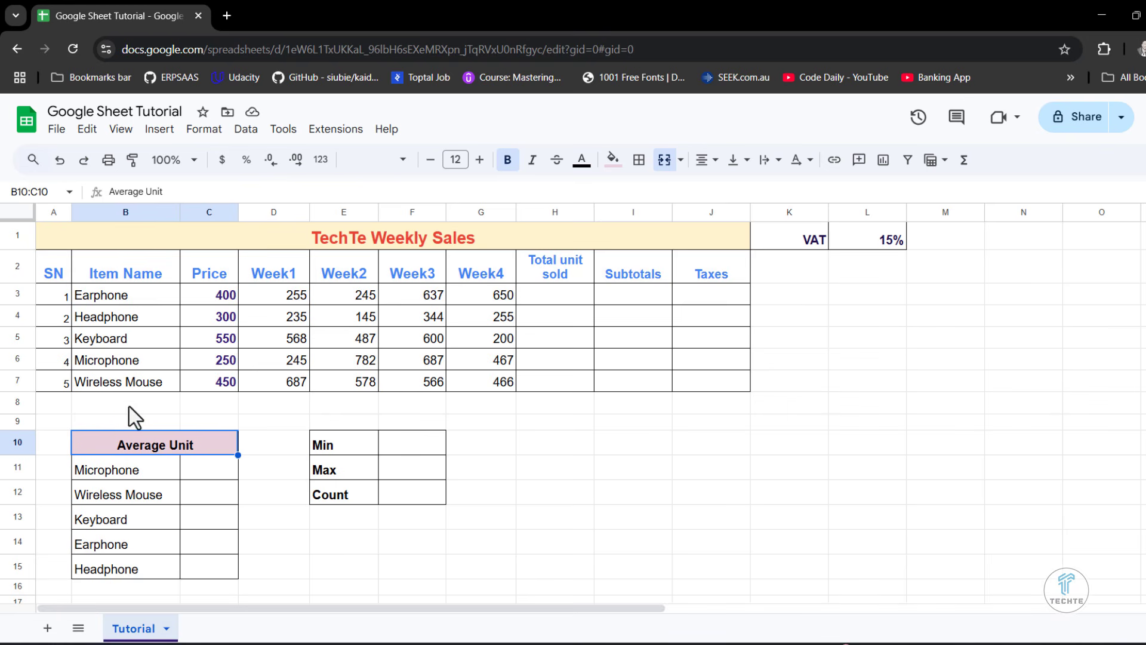
- Merge cells A8:B8 below the Wireless Mouse row and enter the label Total
{"action": "left_click_drag", "start_coordinate": [50, 400], "coordinate": [130, 400]}
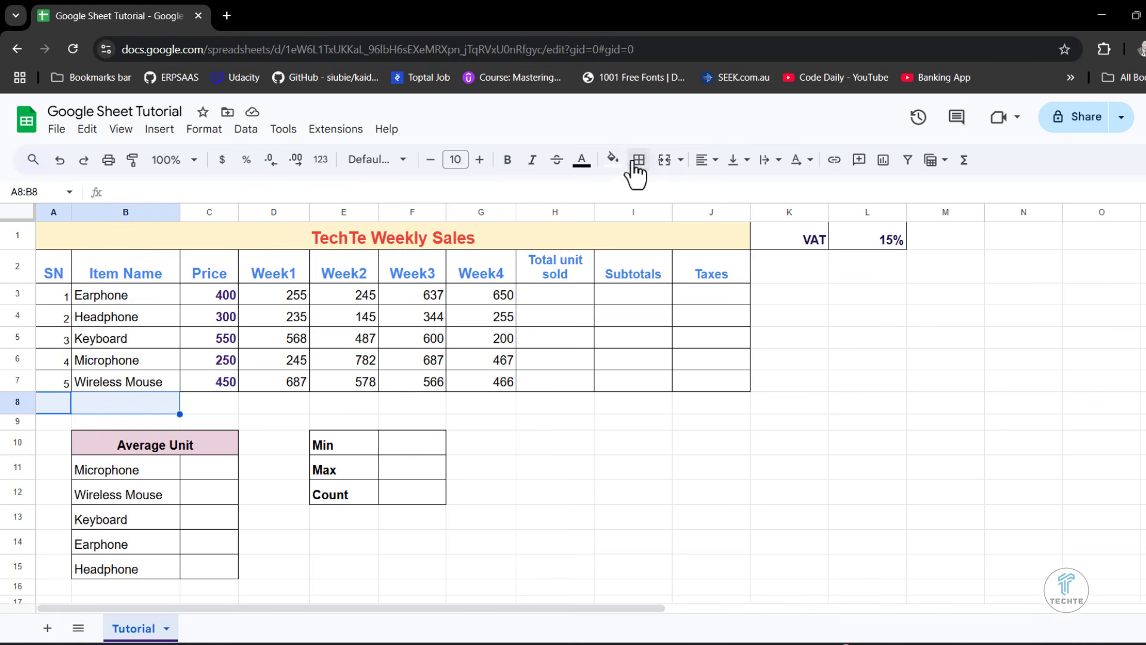
{"action": "left_click", "coordinate": [664, 162]}
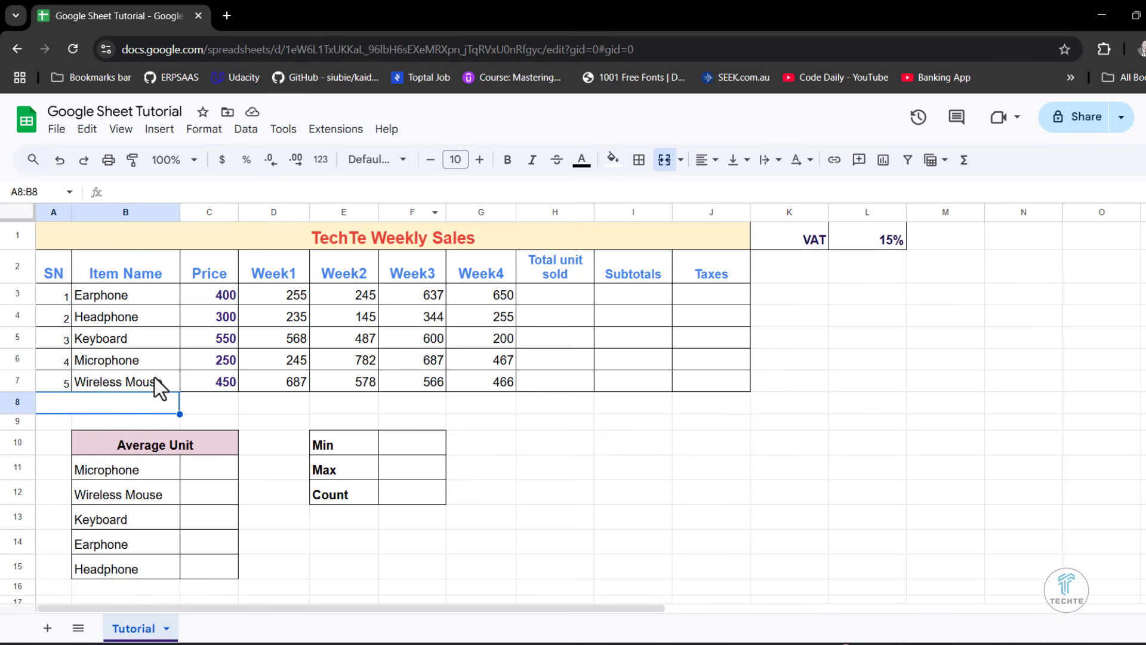
{"action": "type", "text": "Total"}
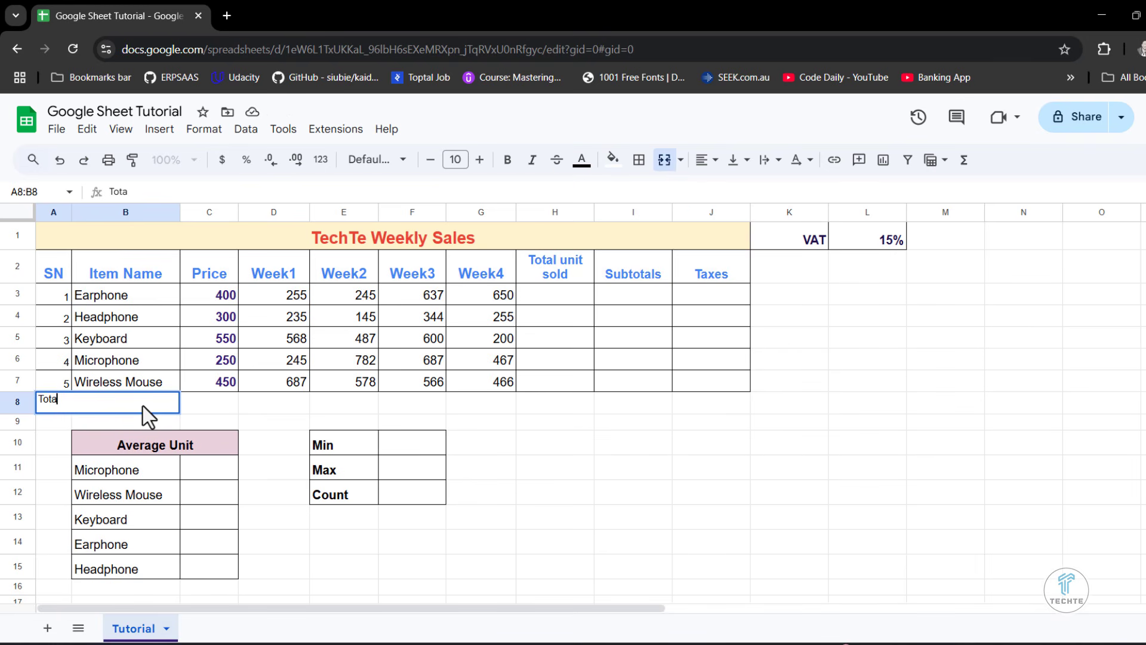
{"action": "left_click", "coordinate": [216, 403]}
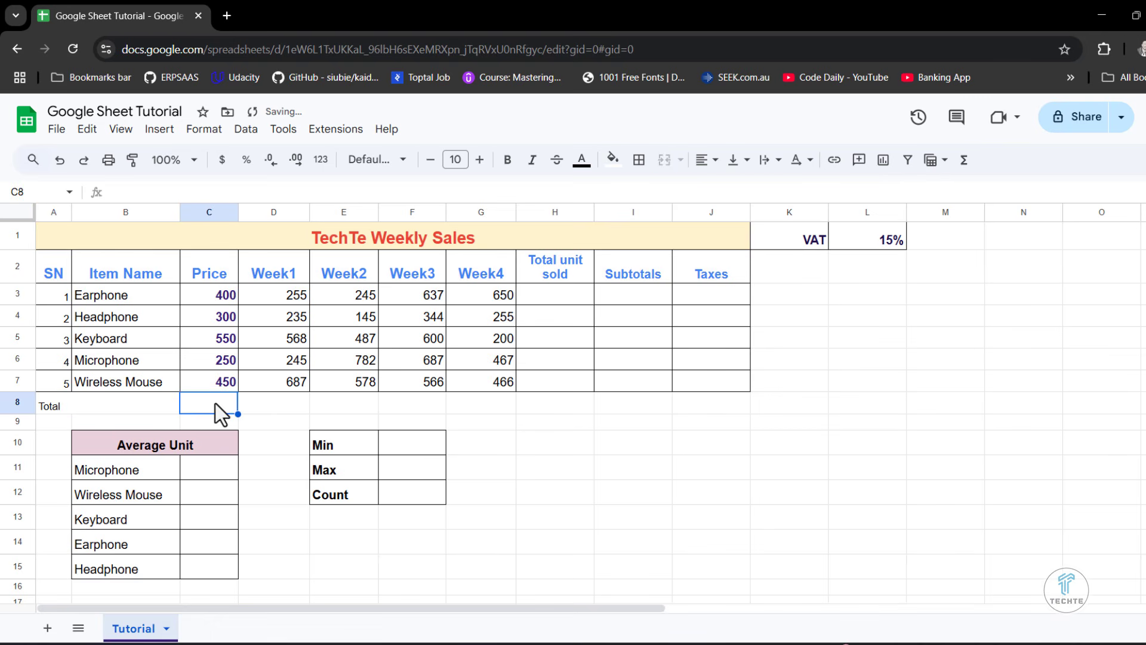
- Right-align the Total label in A8:B8 and make it bold at font size 14
{"action": "left_click", "coordinate": [76, 400]}
{"action": "left_click", "coordinate": [703, 160]}
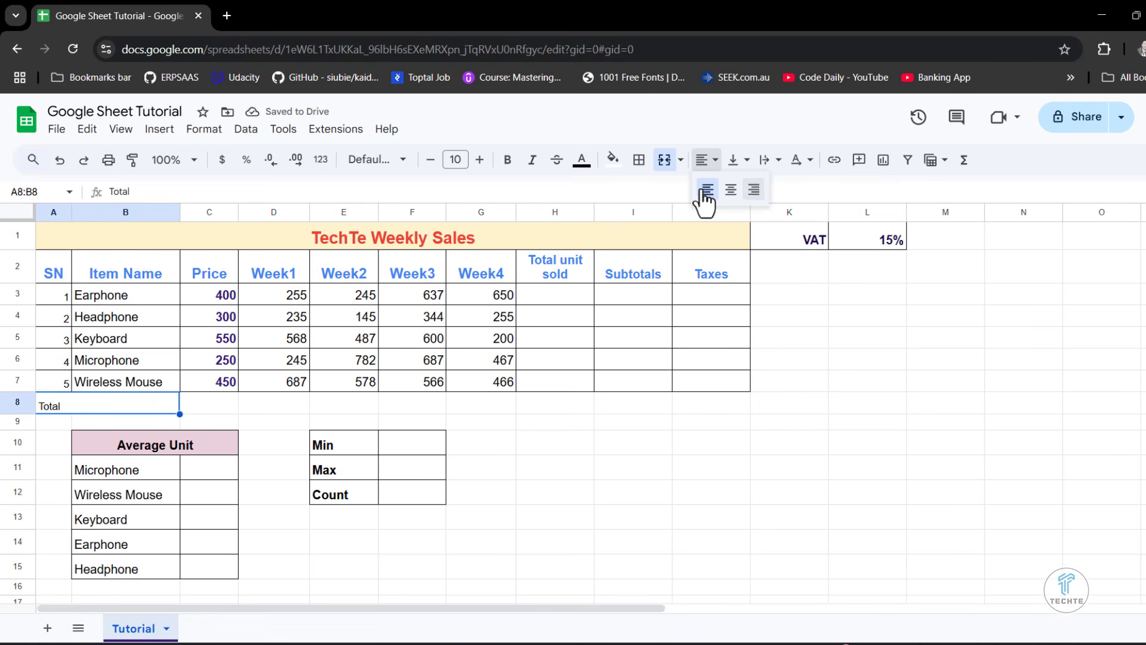
{"action": "left_click", "coordinate": [709, 160]}
{"action": "left_click", "coordinate": [753, 190]}
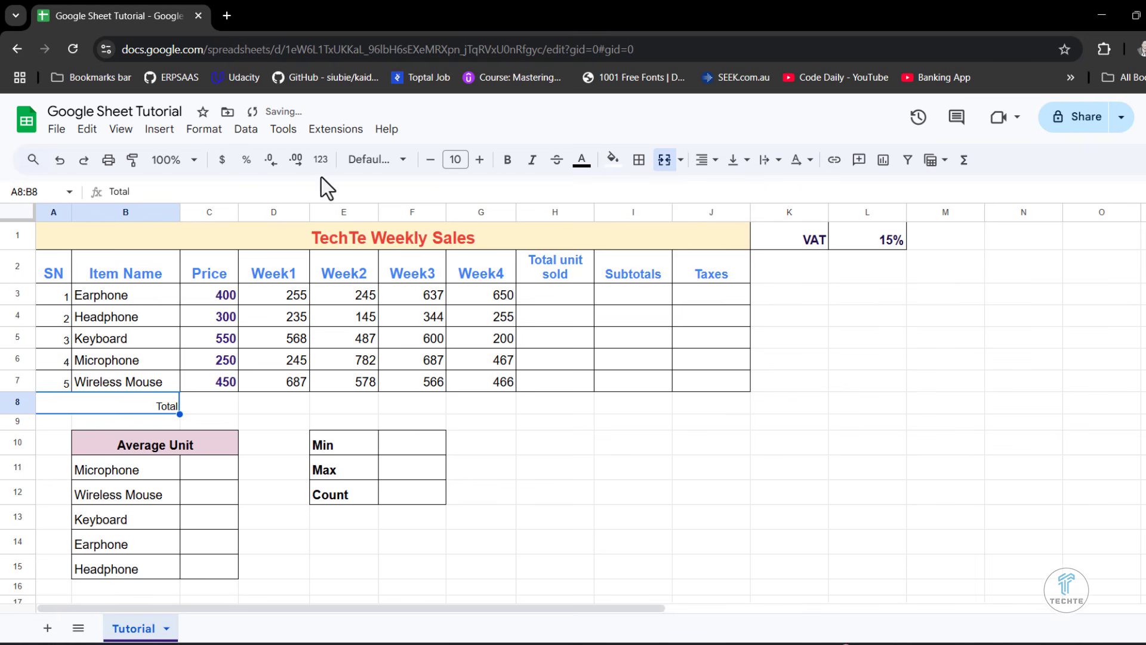
{"action": "left_click", "coordinate": [479, 160]}
{"action": "left_click", "coordinate": [479, 159]}
{"action": "left_click", "coordinate": [479, 160]}
{"action": "left_click", "coordinate": [479, 160]}
{"action": "left_click", "coordinate": [508, 160]}
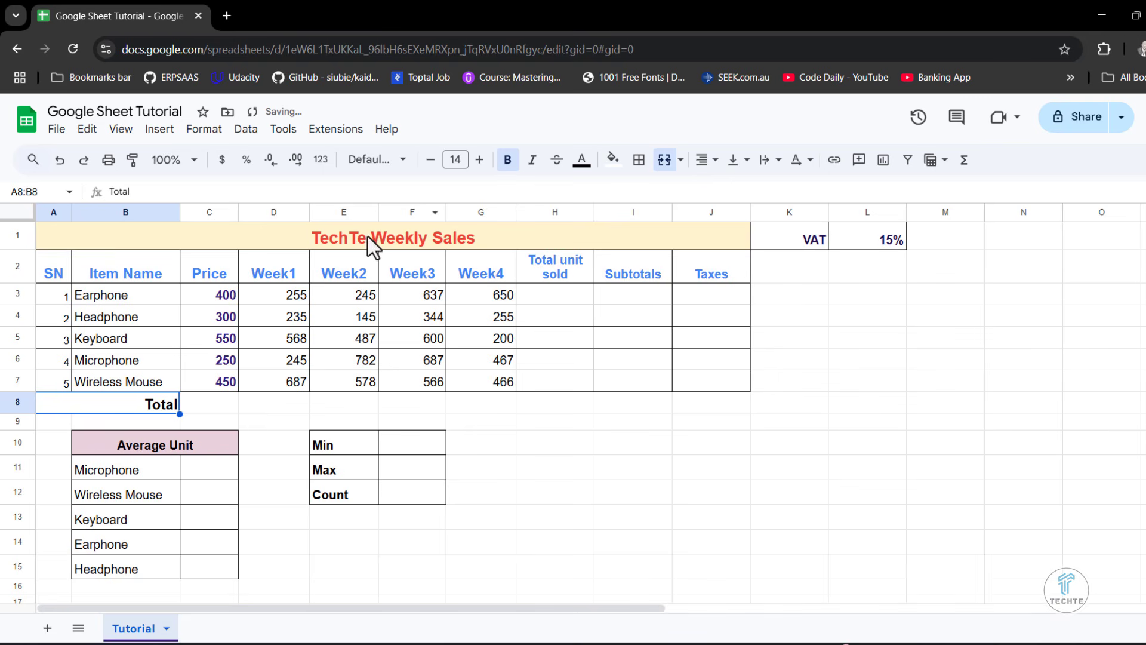
- Add all borders to cells C8:J8 of the Total row and format them bold at font size 14
{"action": "left_click", "coordinate": [209, 404]}
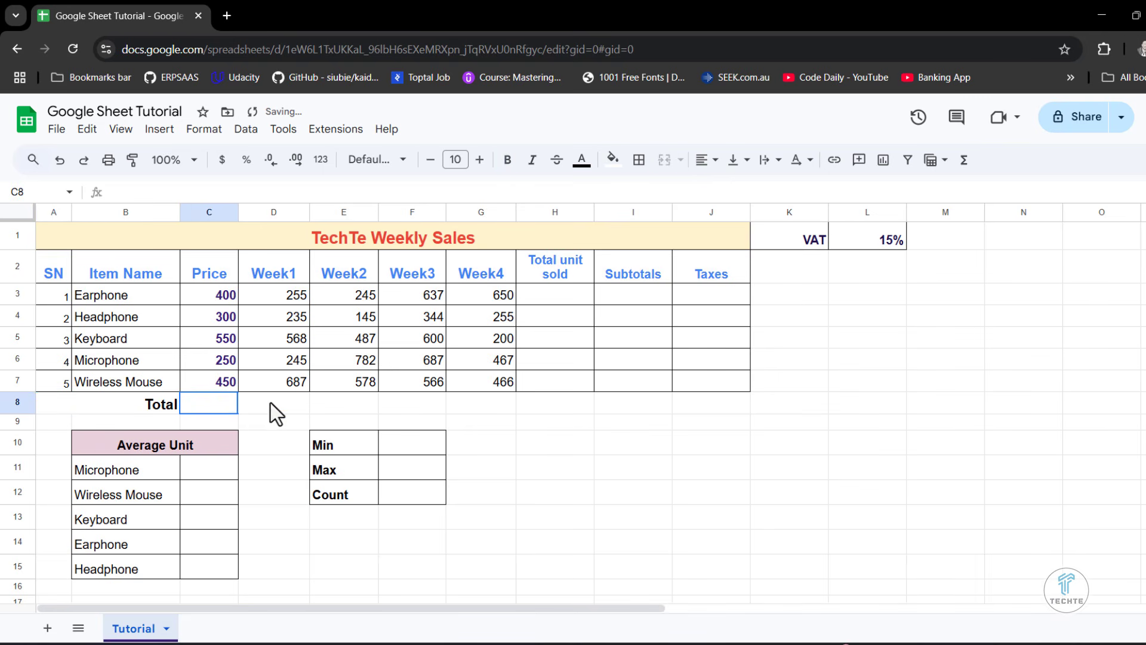
{"action": "left_click_drag", "start_coordinate": [270, 403], "coordinate": [706, 399]}
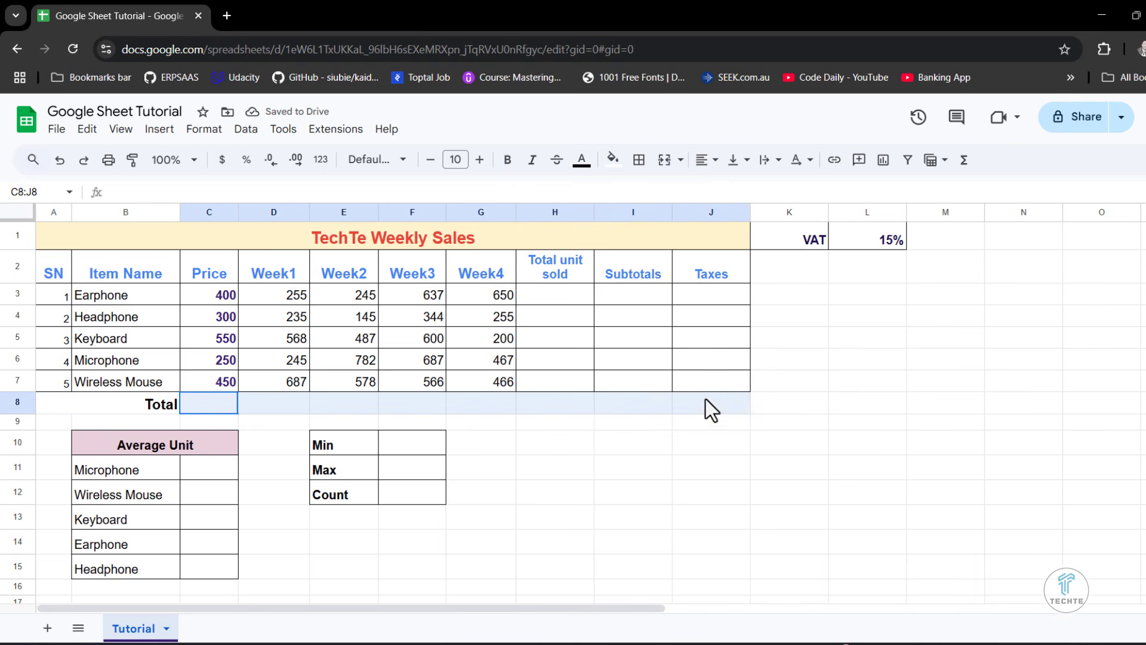
{"action": "left_click", "coordinate": [633, 165]}
{"action": "left_click", "coordinate": [646, 194]}
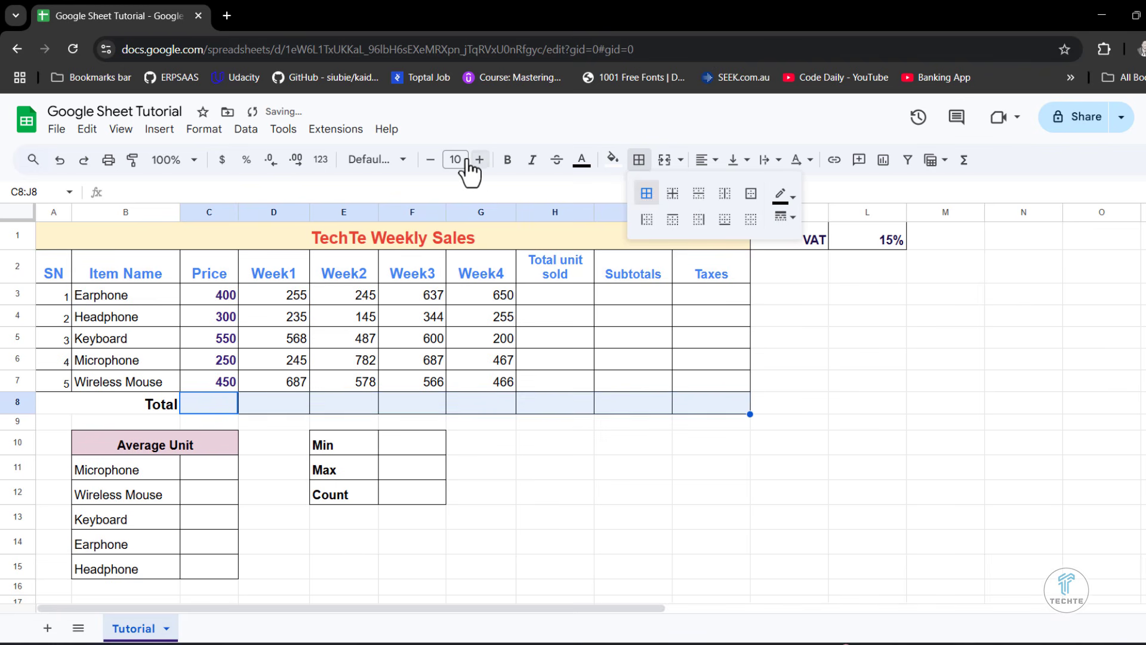
{"action": "left_click", "coordinate": [479, 160]}
{"action": "left_click", "coordinate": [479, 160]}
{"action": "left_click", "coordinate": [480, 160]}
{"action": "left_click", "coordinate": [479, 160]}
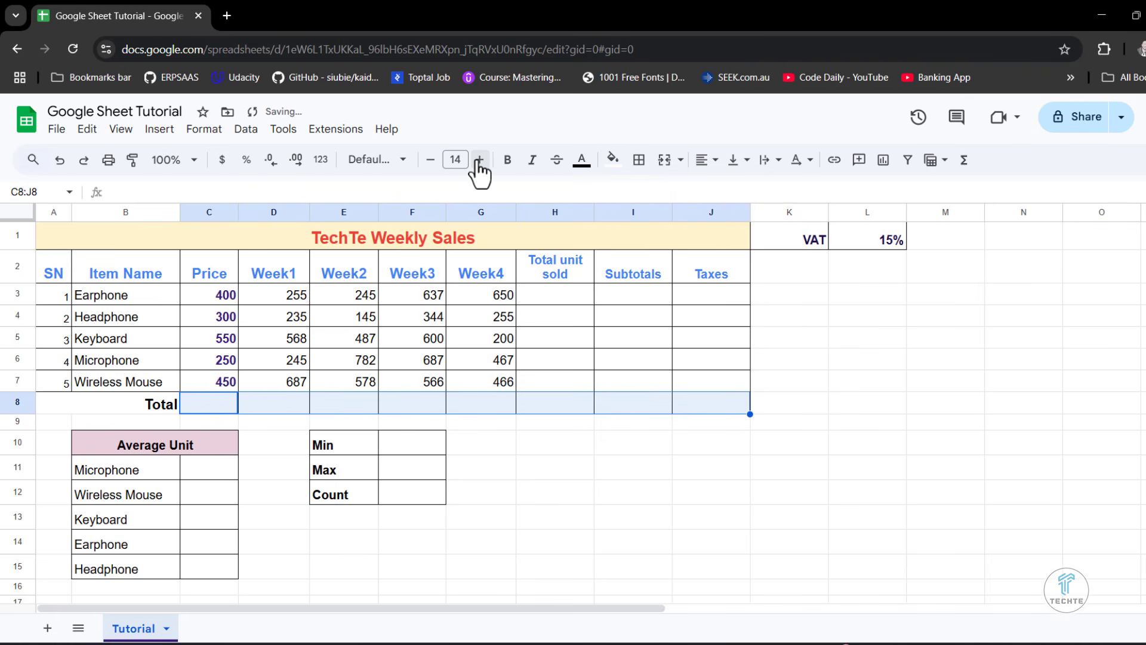
{"action": "left_click", "coordinate": [507, 159]}
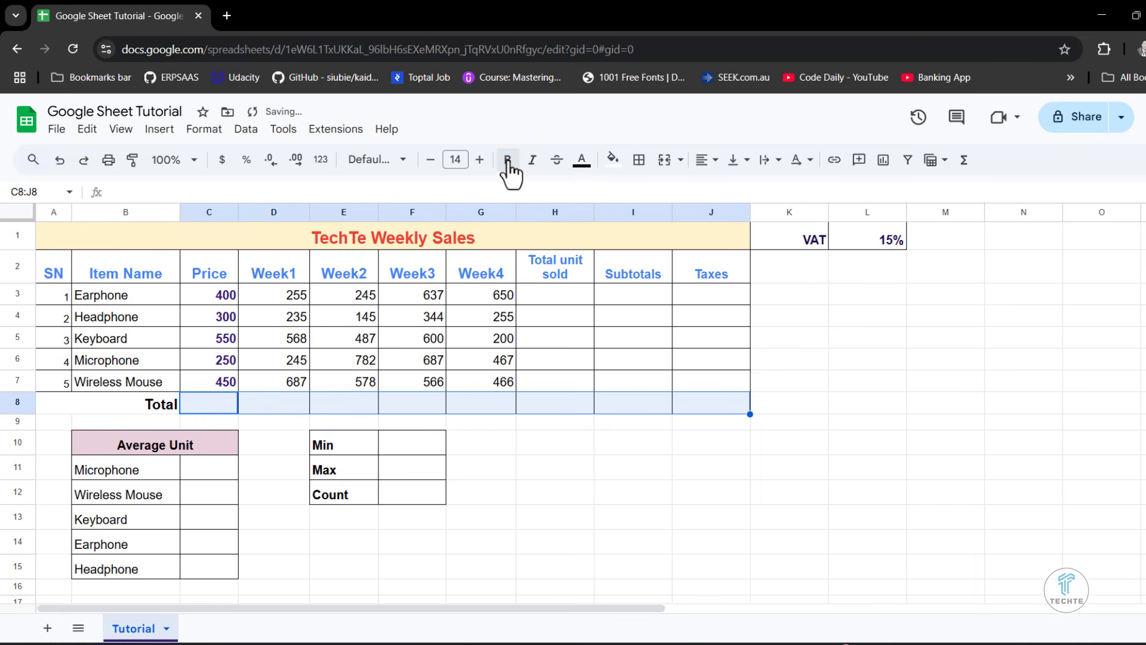
- Total the Price column in C8 with =SUM(C3:C7) and fill the formula across the Total row to J8
{"action": "left_click", "coordinate": [636, 473]}
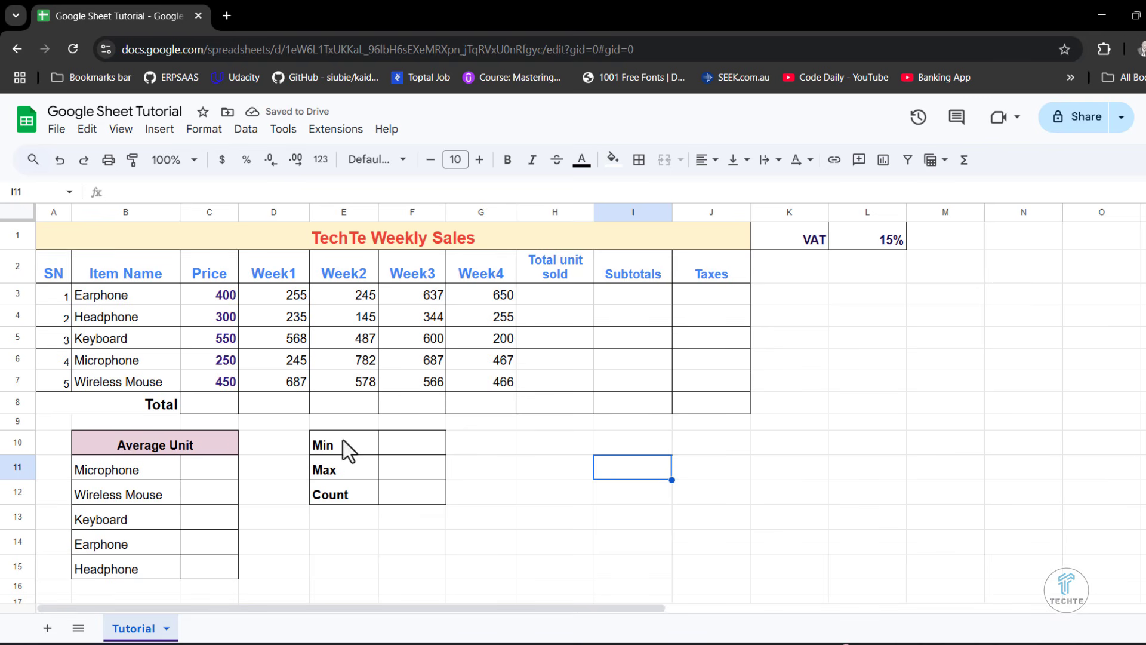
{"action": "left_click", "coordinate": [209, 406]}
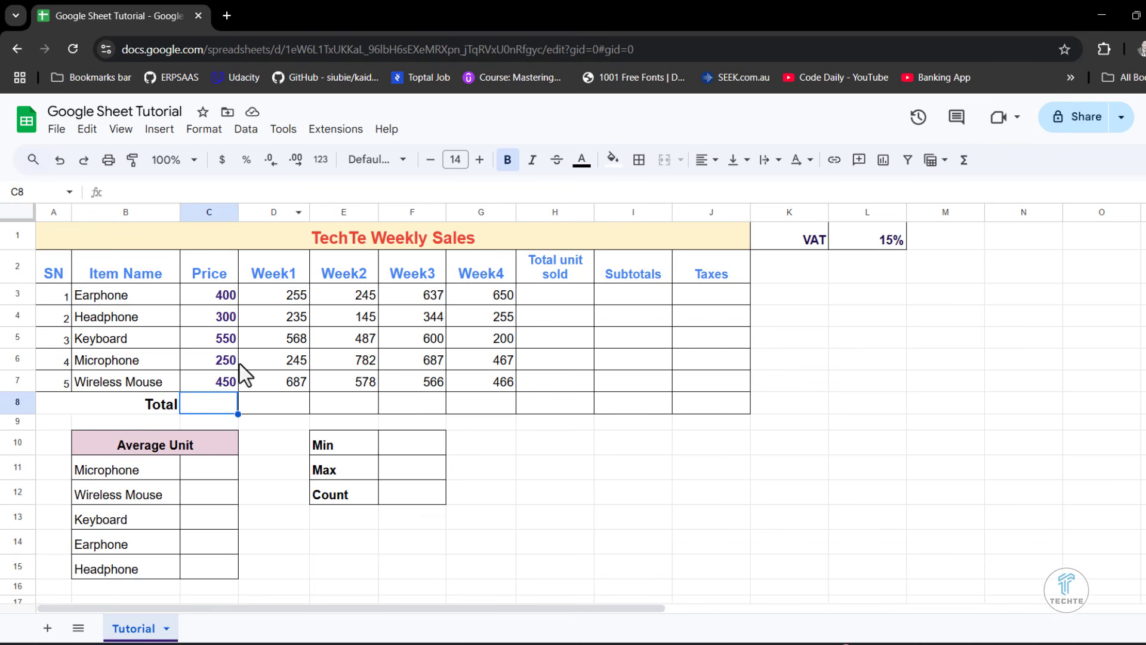
{"action": "type", "text": "=sum"}
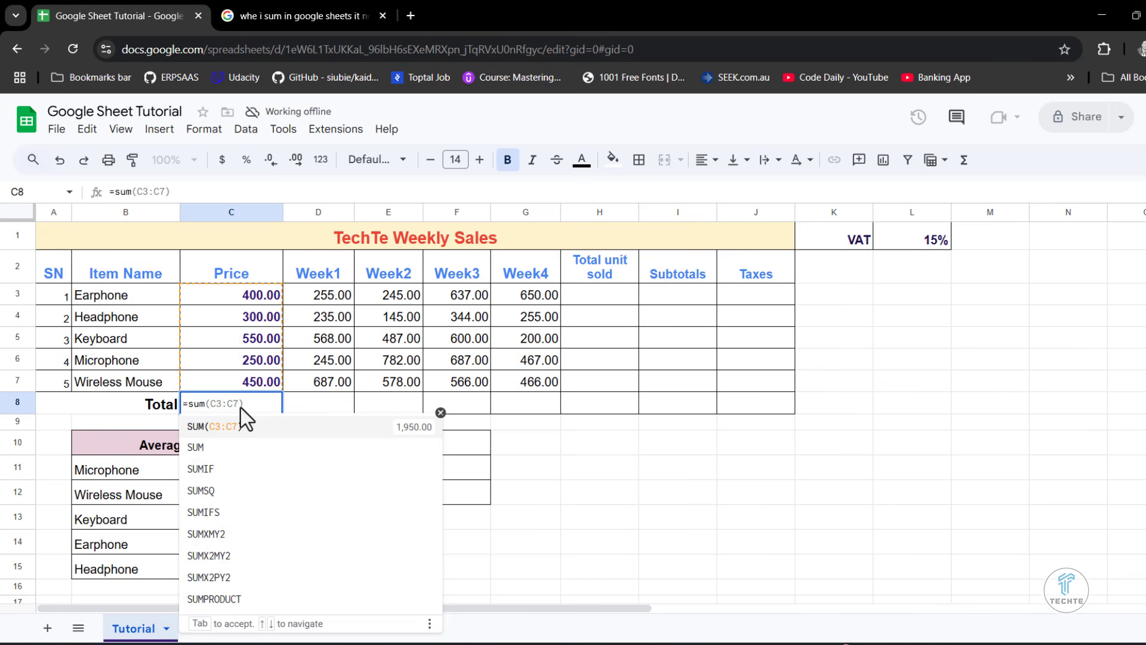
{"action": "key", "text": "Return"}
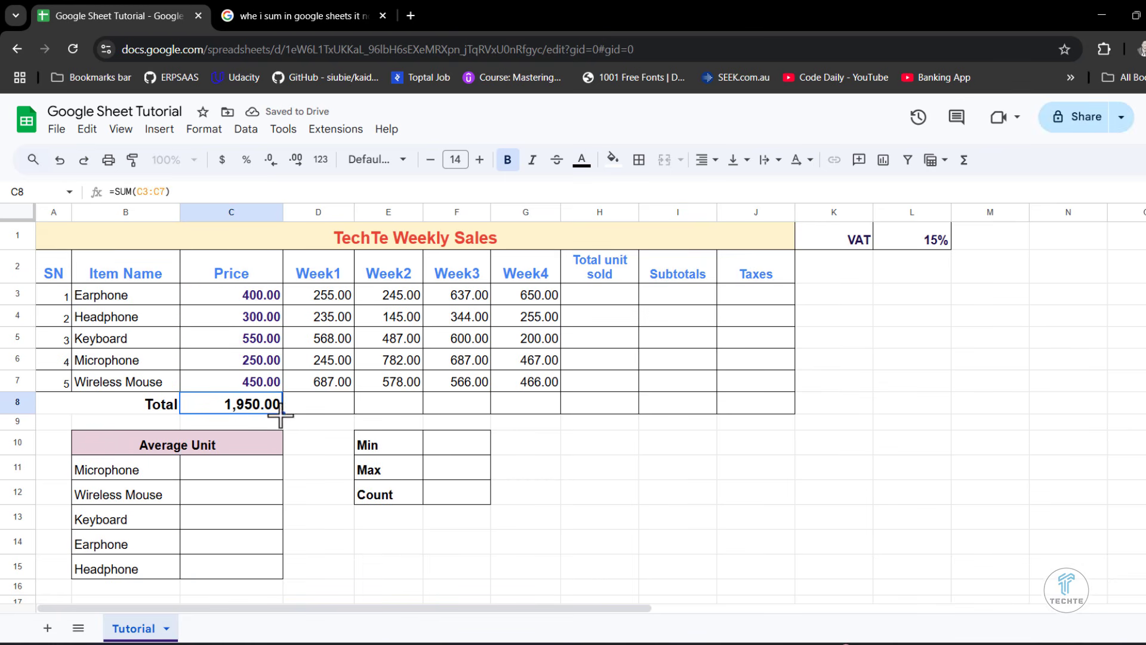
{"action": "left_click_drag", "start_coordinate": [281, 414], "coordinate": [762, 406]}
{"action": "left_click", "coordinate": [574, 442]}
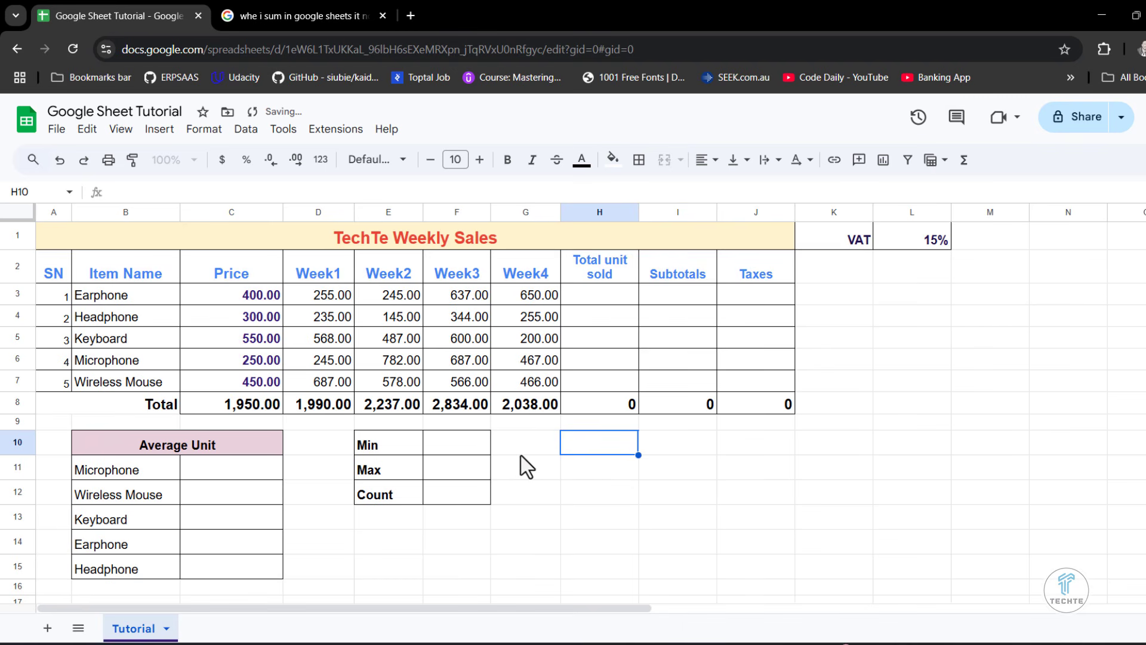
{"action": "left_click", "coordinate": [554, 496]}
- Format C3:J8 with the Ethiopian Birr custom currency in the Birr1,000.00 style
{"action": "left_click_drag", "start_coordinate": [234, 300], "coordinate": [757, 401]}
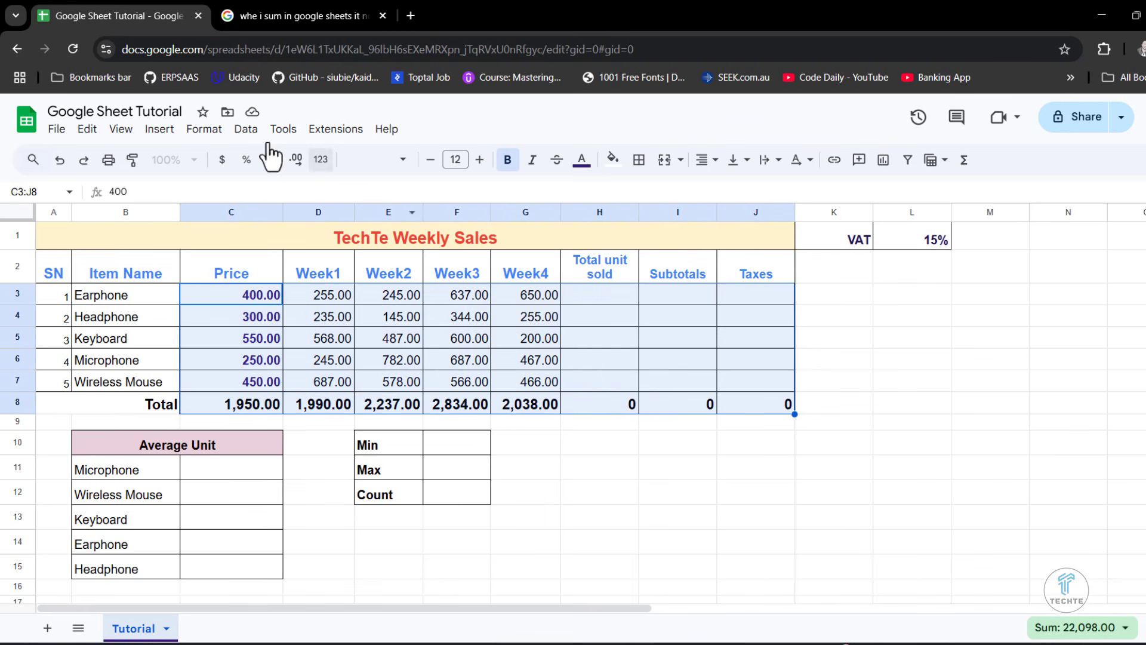
{"action": "left_click", "coordinate": [197, 132]}
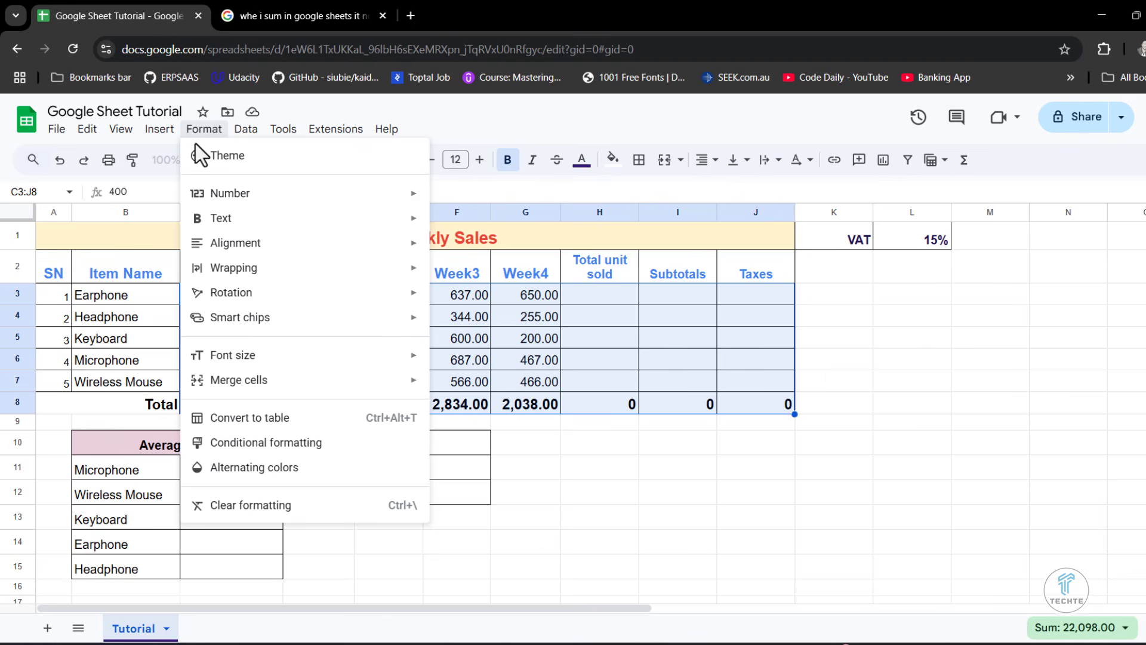
{"action": "mouse_move", "coordinate": [233, 201]}
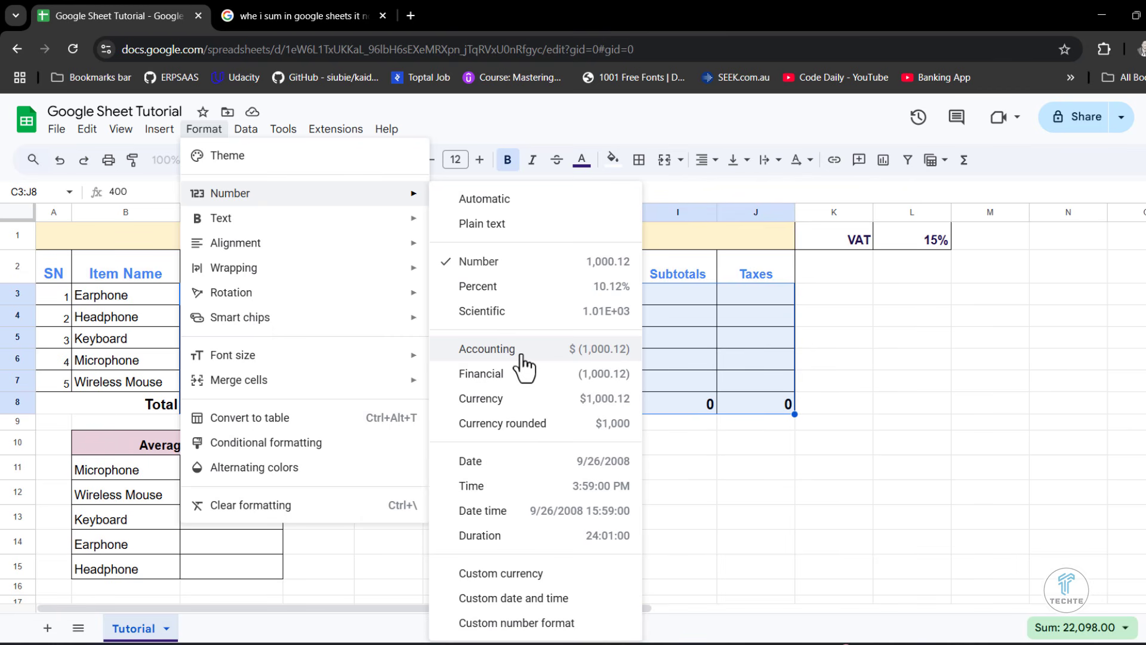
{"action": "left_click", "coordinate": [518, 574]}
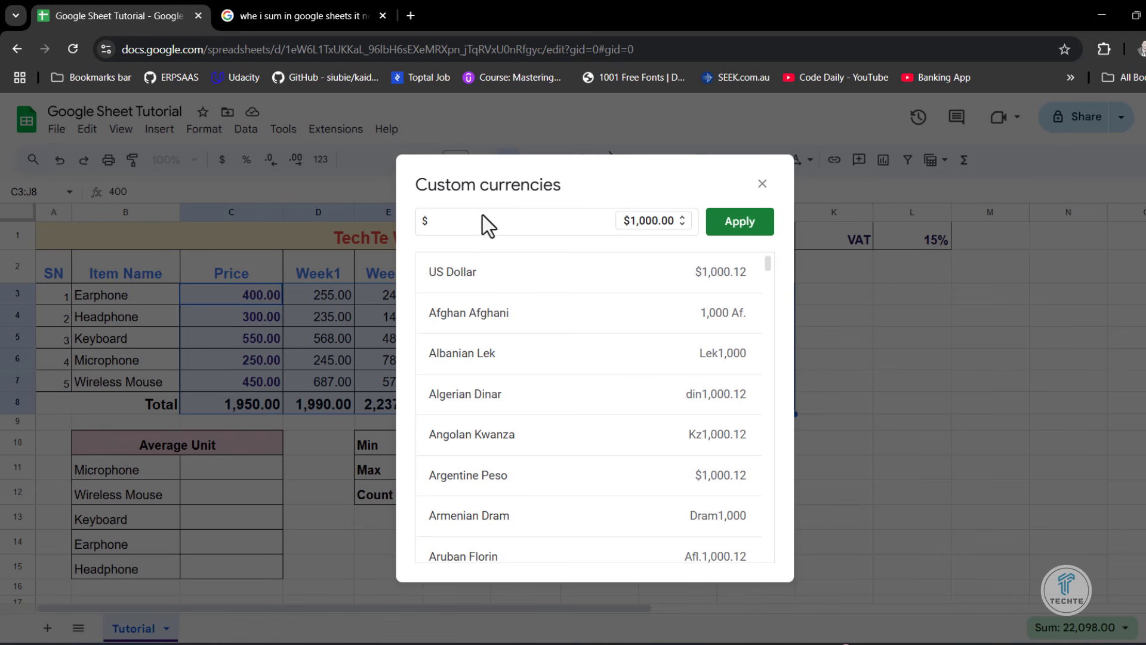
{"action": "left_click_drag", "start_coordinate": [455, 222], "coordinate": [391, 229]}
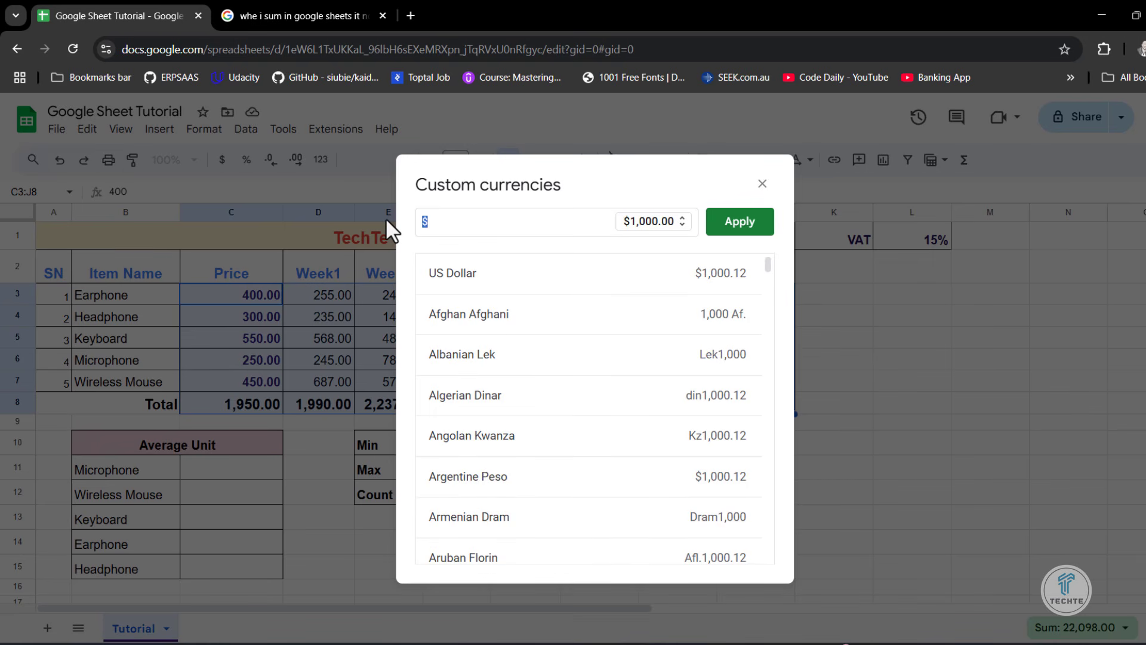
{"action": "type", "text": "bir"}
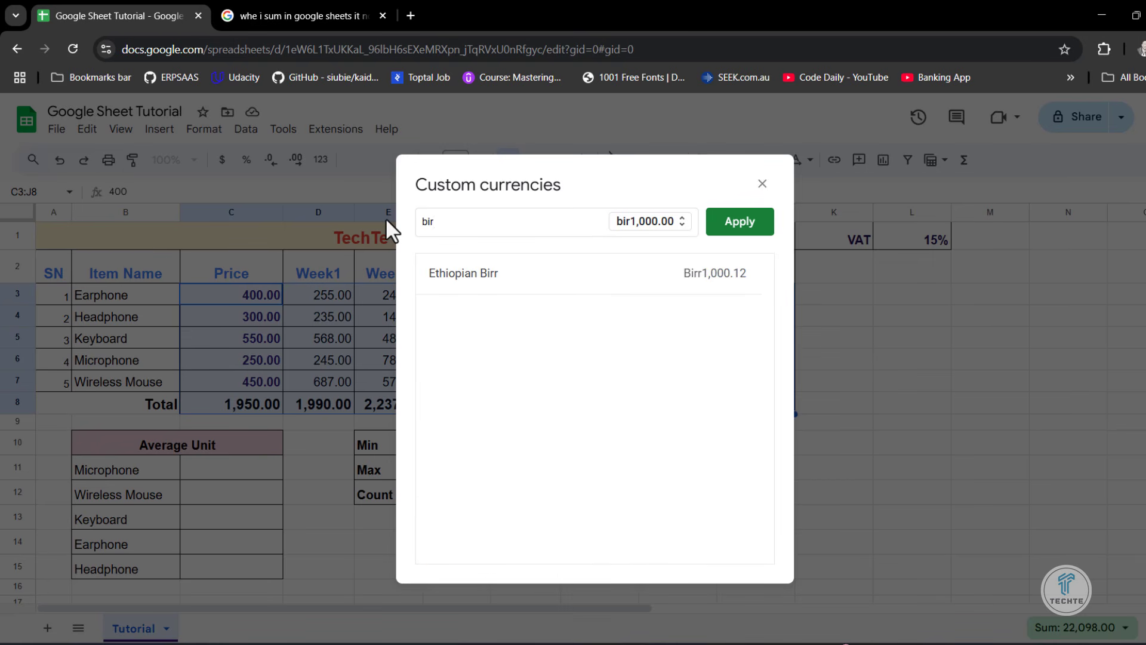
{"action": "left_click", "coordinate": [452, 274]}
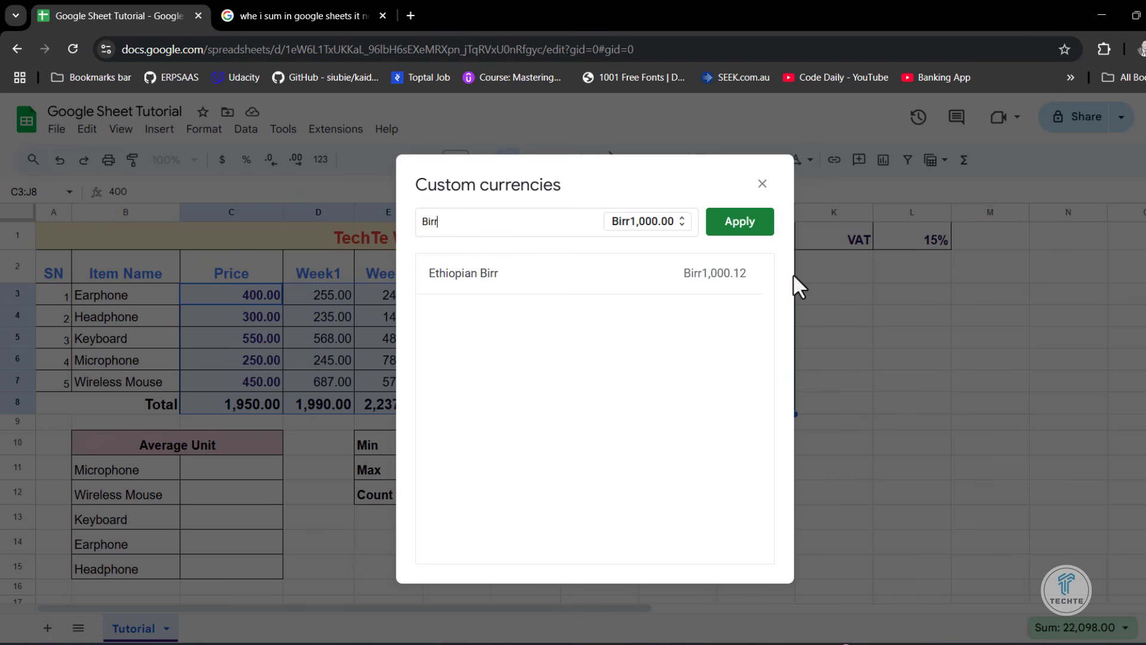
{"action": "left_click", "coordinate": [756, 225]}
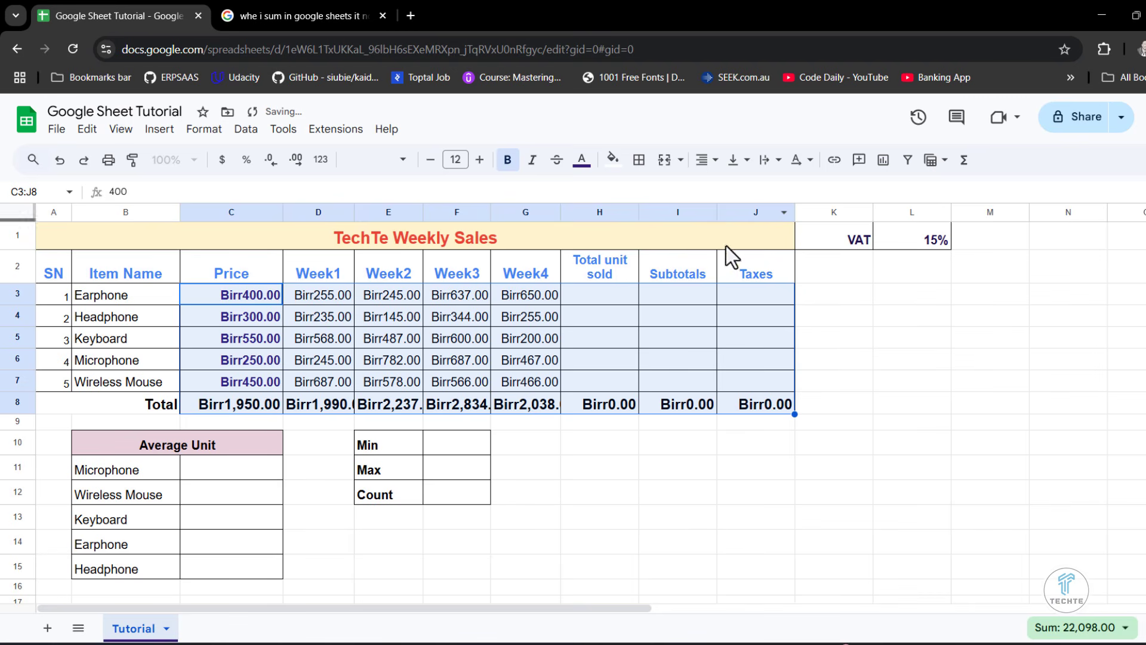
{"action": "left_click", "coordinate": [569, 447]}
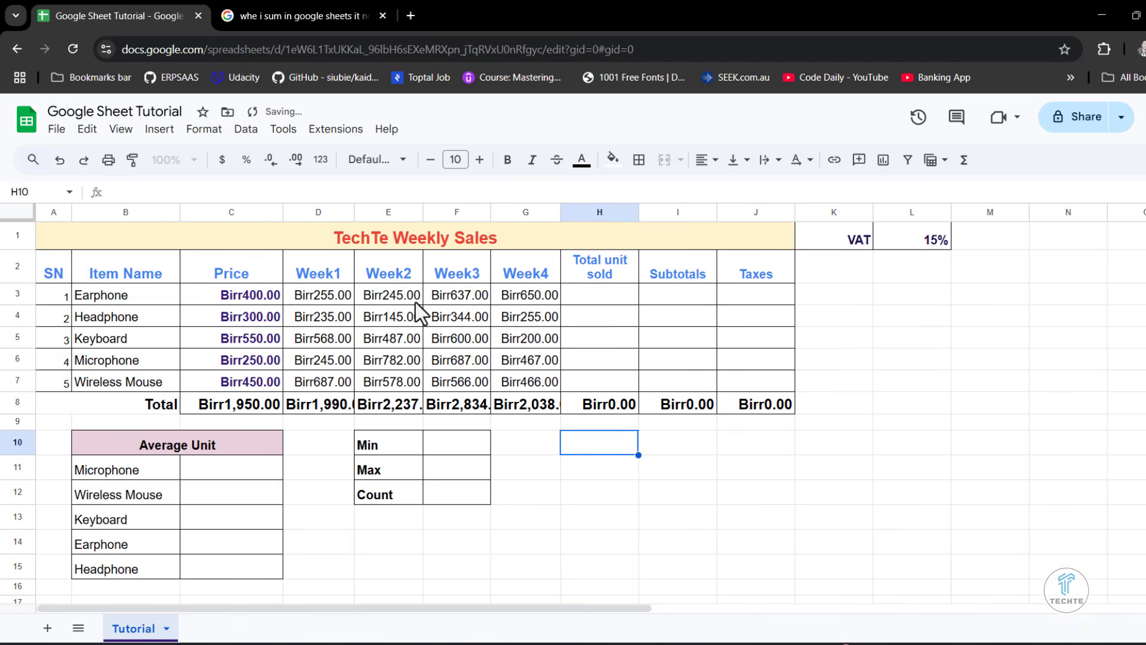
- Widen columns C through G so the Price and Week1 to Week4 totals fit fully in their cells
{"action": "left_click_drag", "start_coordinate": [283, 212], "coordinate": [298, 212]}
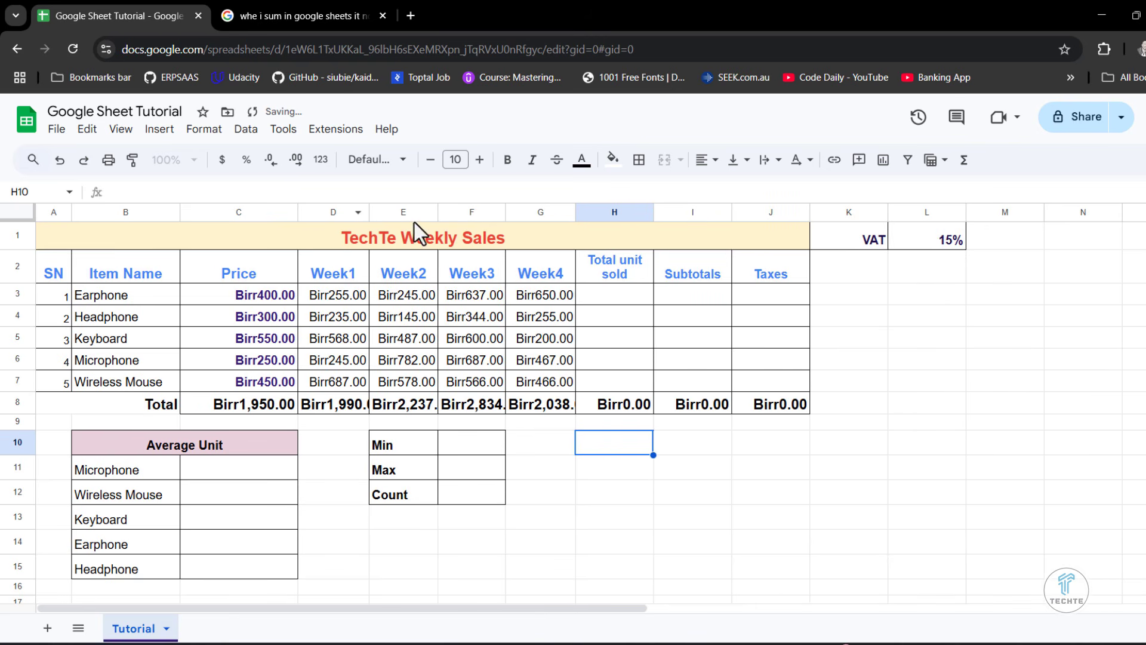
{"action": "left_click_drag", "start_coordinate": [369, 212], "coordinate": [561, 212]}
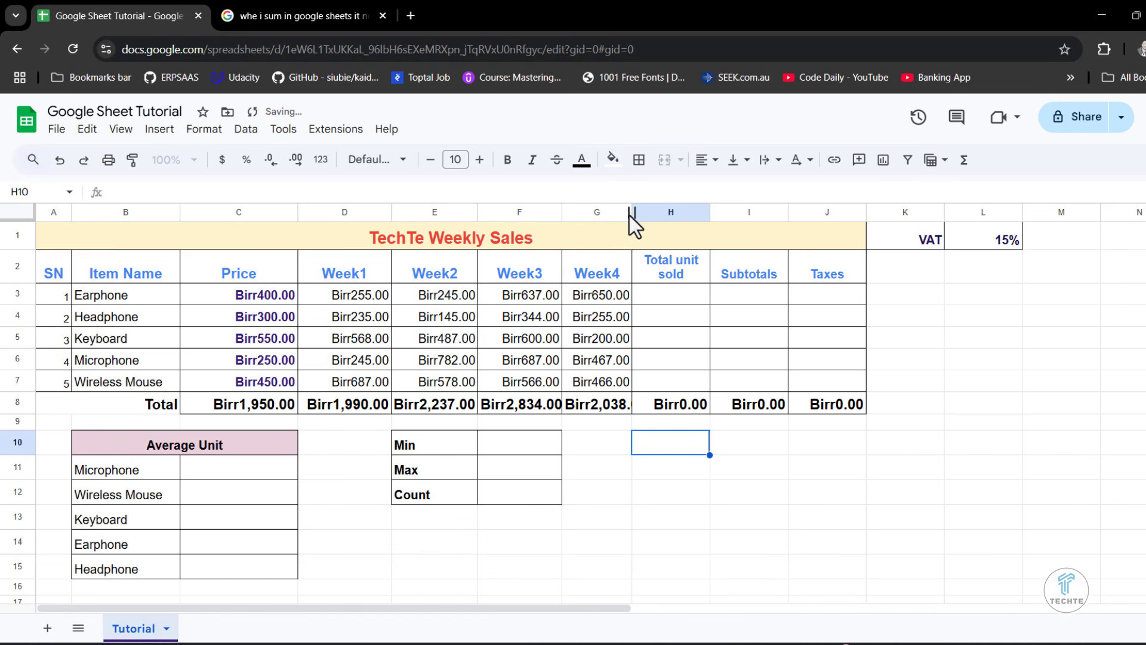
{"action": "left_click_drag", "start_coordinate": [633, 212], "coordinate": [655, 212]}
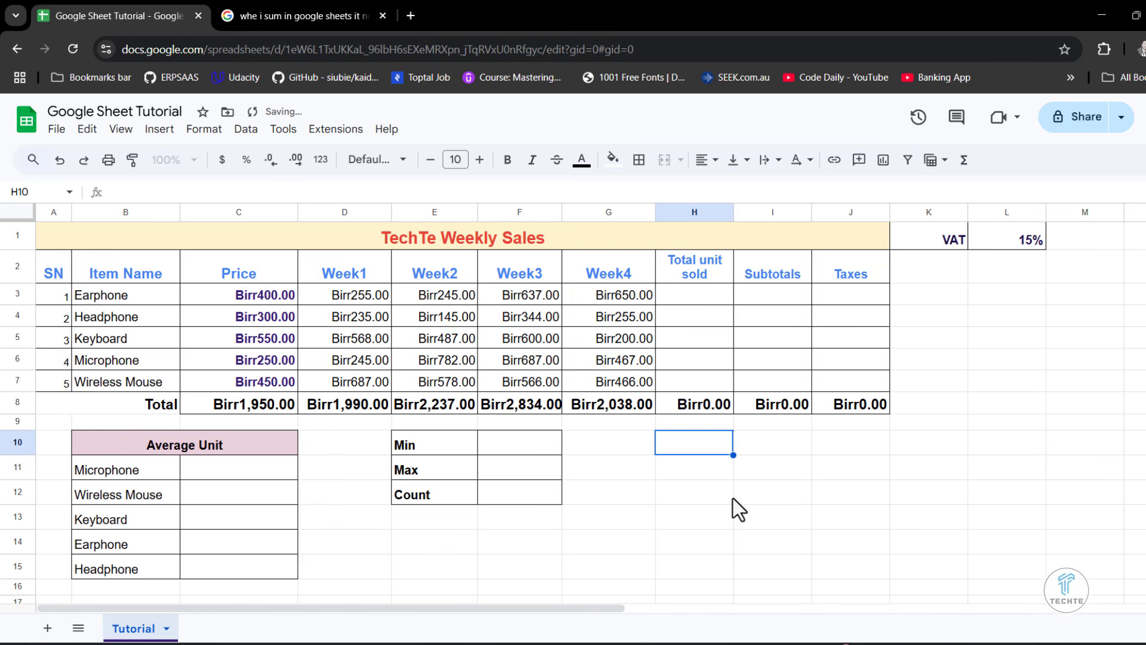
{"action": "left_click_drag", "start_coordinate": [477, 212], "coordinate": [488, 212]}
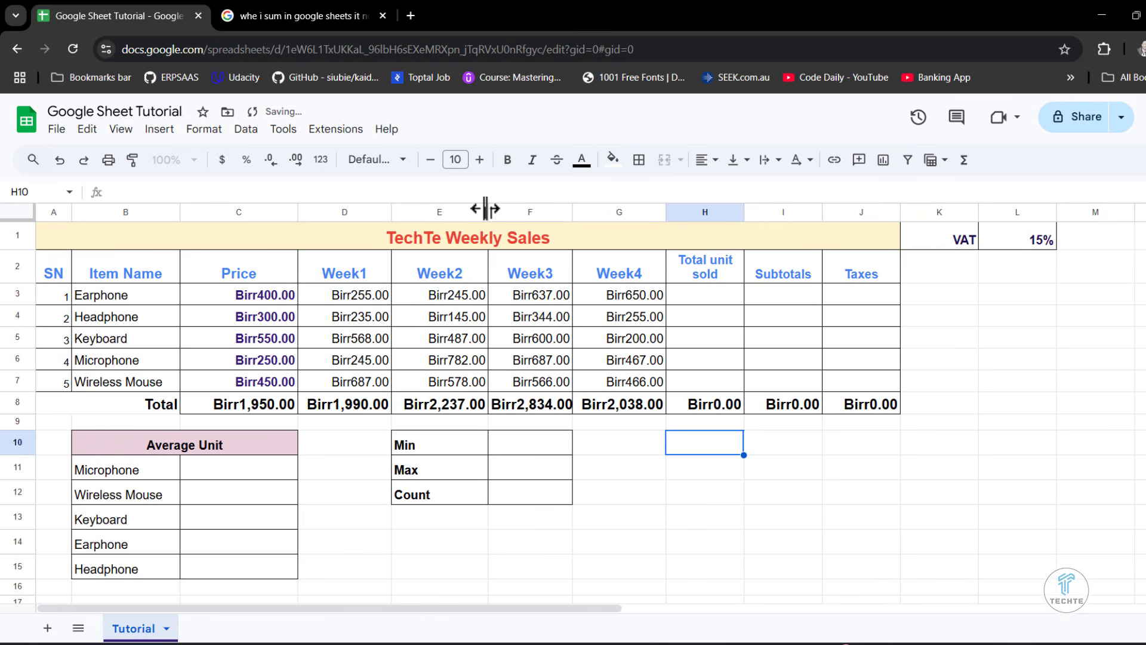
{"action": "left_click_drag", "start_coordinate": [391, 212], "coordinate": [400, 212]}
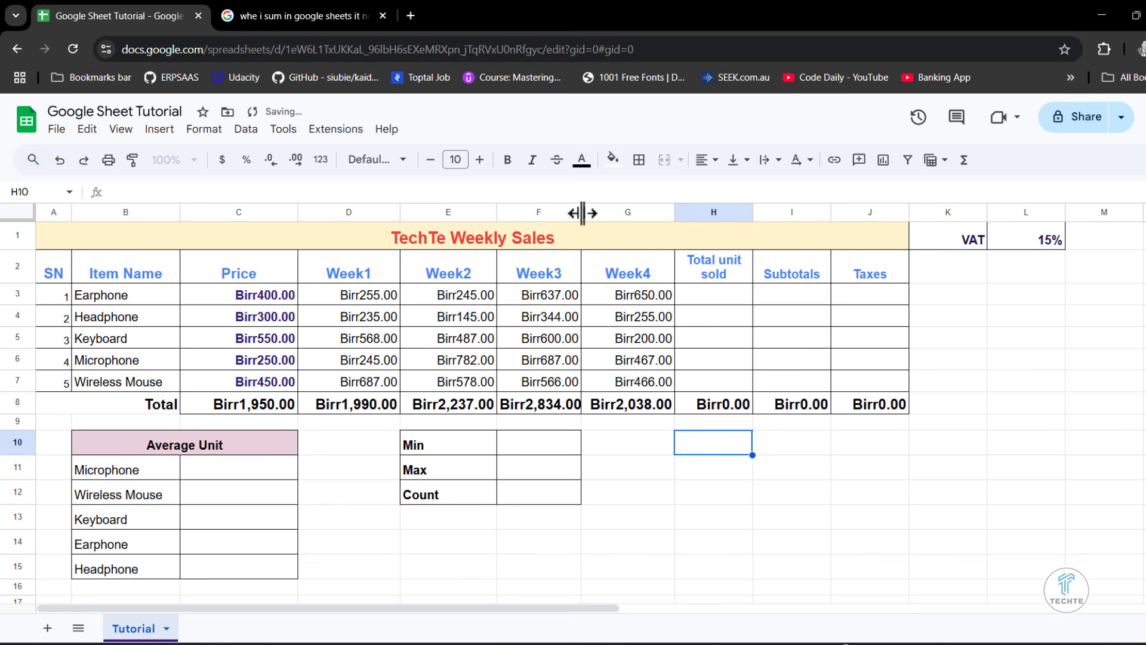
{"action": "left_click_drag", "start_coordinate": [583, 213], "coordinate": [594, 212]}
{"action": "left_click_drag", "start_coordinate": [687, 214], "coordinate": [700, 213]}
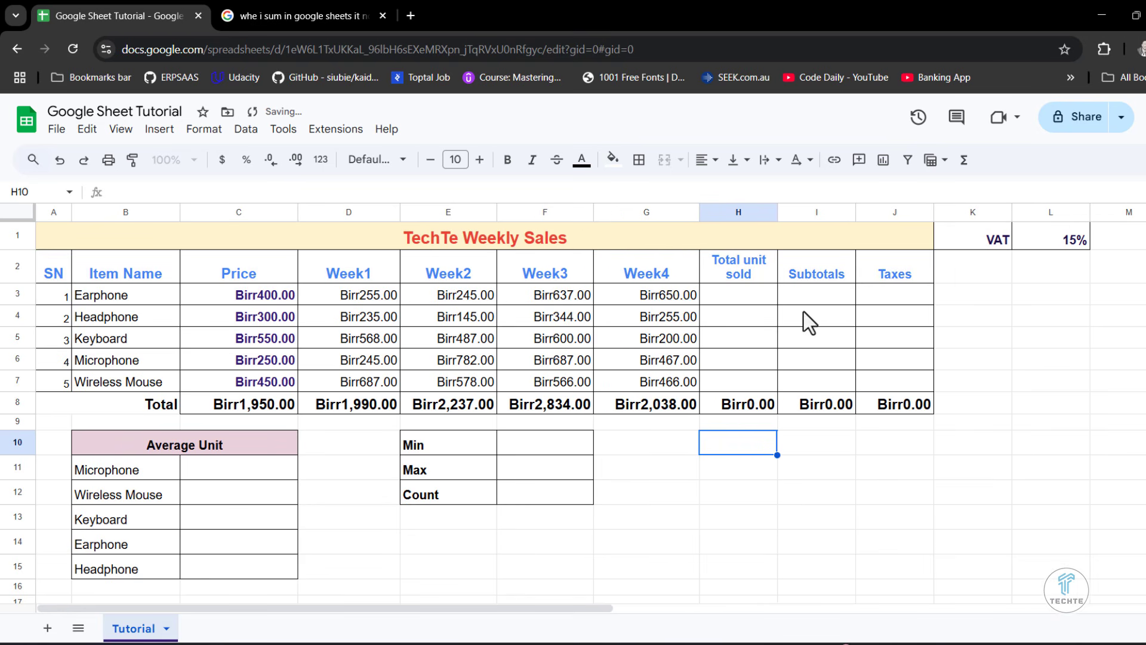
- Refill the SUM formula from C8 across the Total row through J8
{"action": "left_click", "coordinate": [270, 407]}
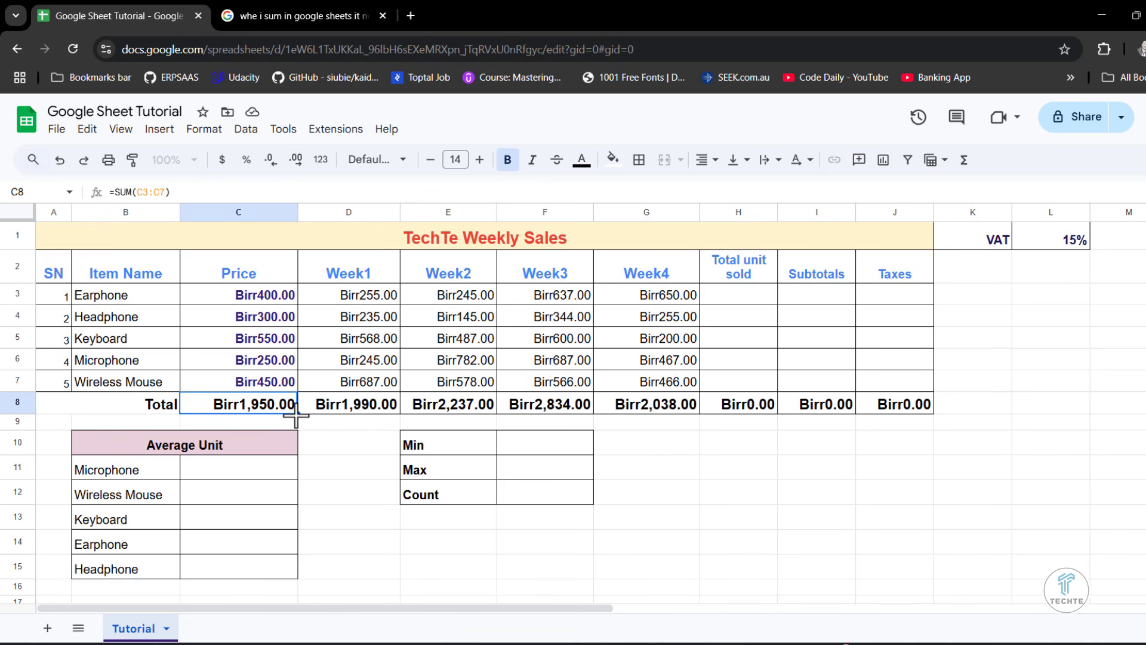
{"action": "left_click_drag", "start_coordinate": [295, 416], "coordinate": [936, 471]}
{"action": "left_click", "coordinate": [736, 466]}
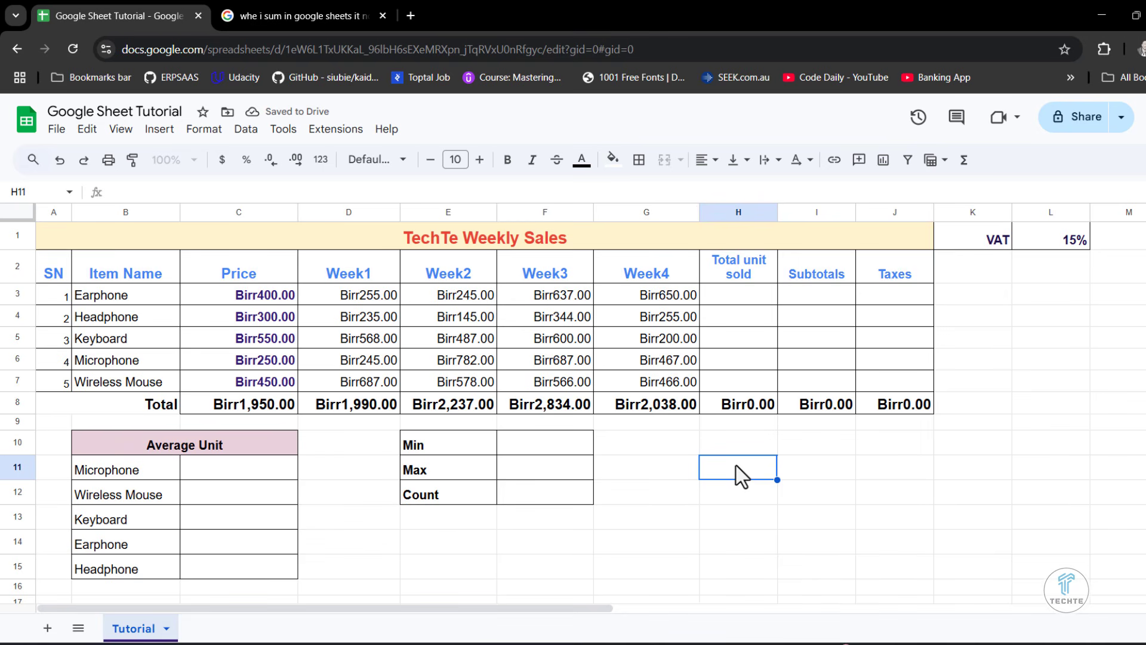
- Enter =SUM(D3:G3) in H3 to calculate the Earphone row's Total unit sold
{"action": "left_click", "coordinate": [734, 295]}
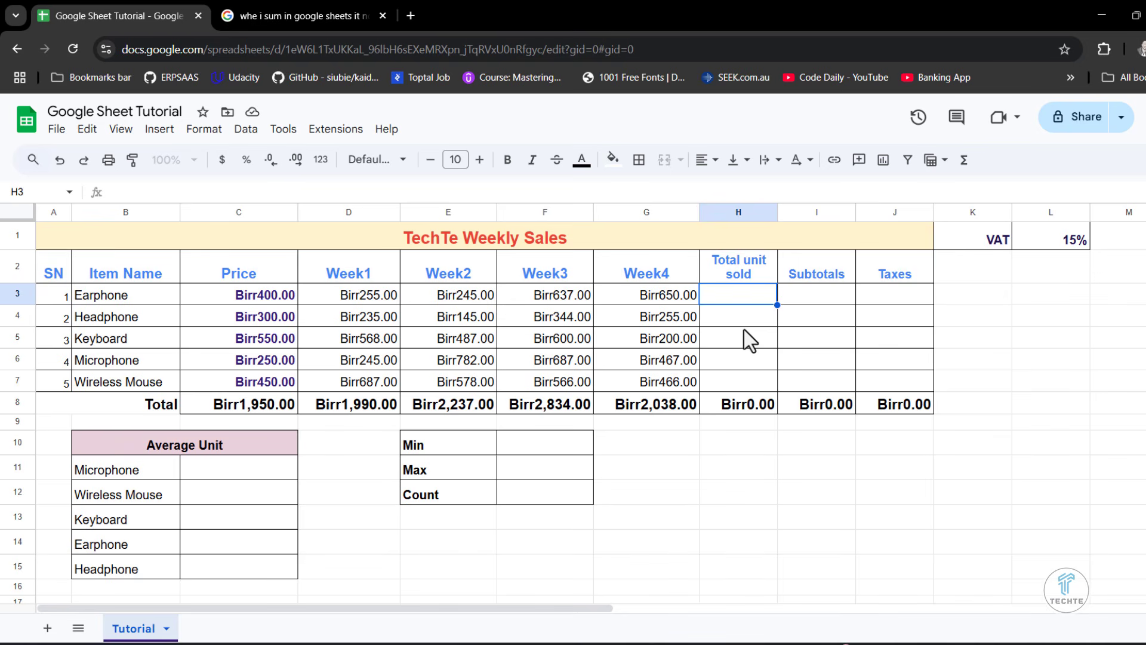
{"action": "type", "text": "="}
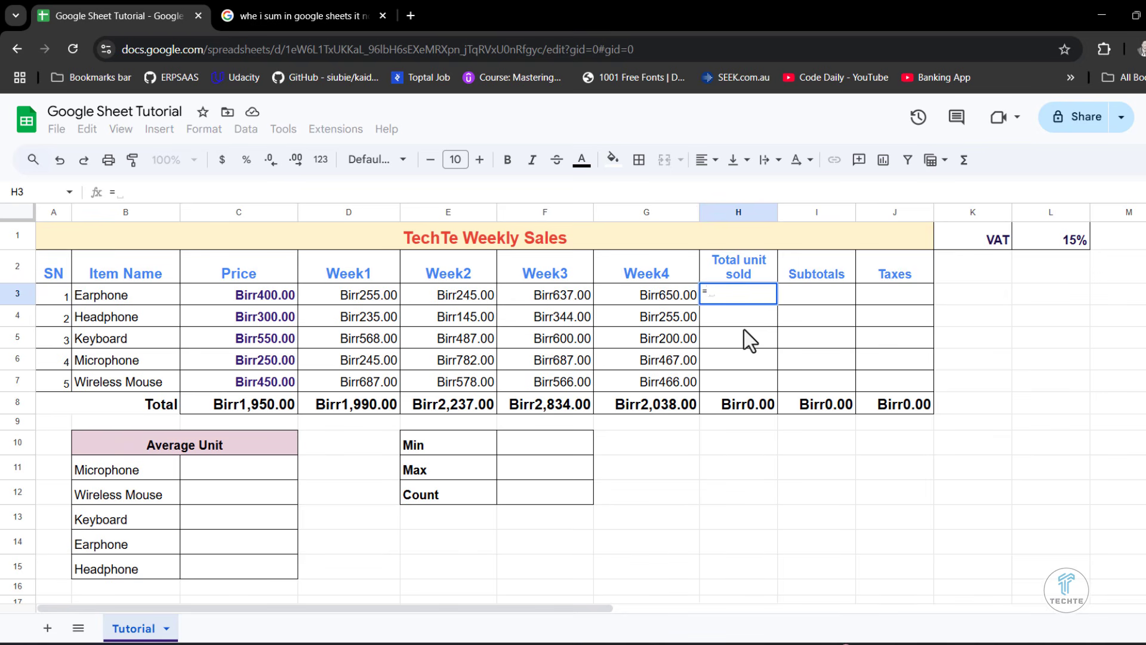
{"action": "type", "text": "sum"}
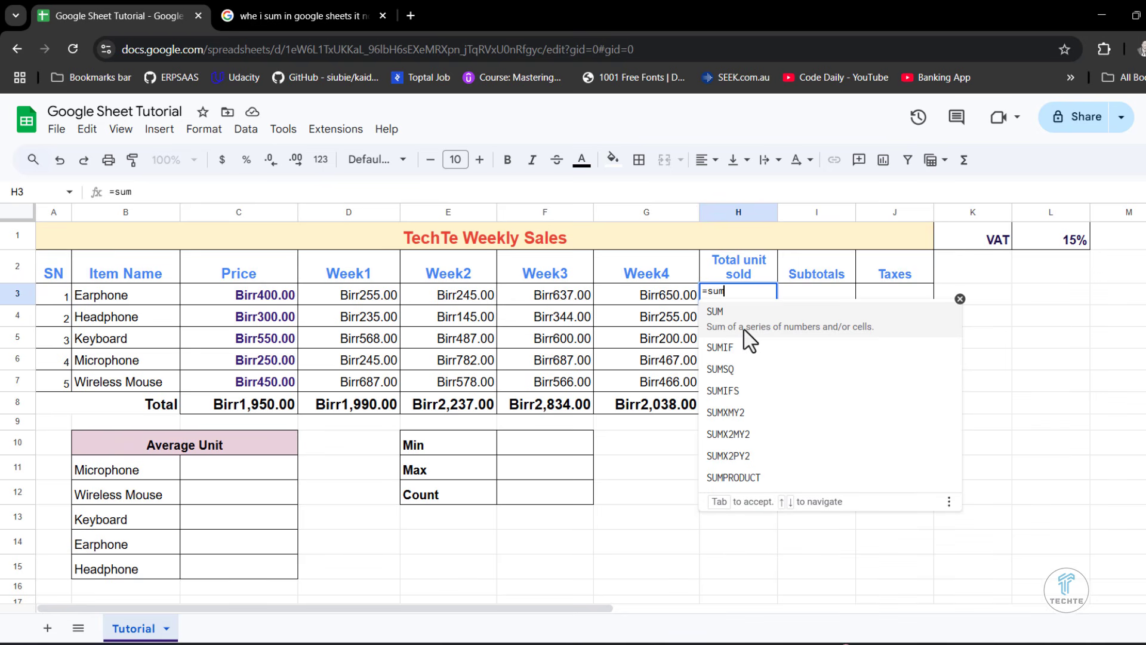
{"action": "left_click", "coordinate": [746, 338]}
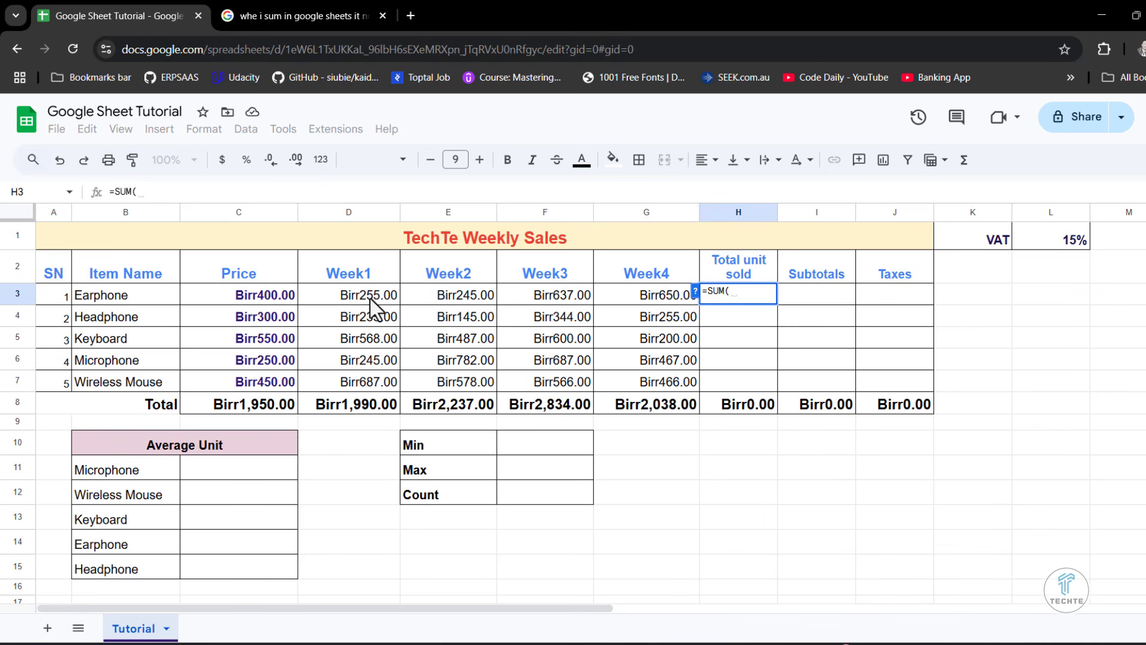
{"action": "left_click_drag", "start_coordinate": [341, 295], "coordinate": [666, 301]}
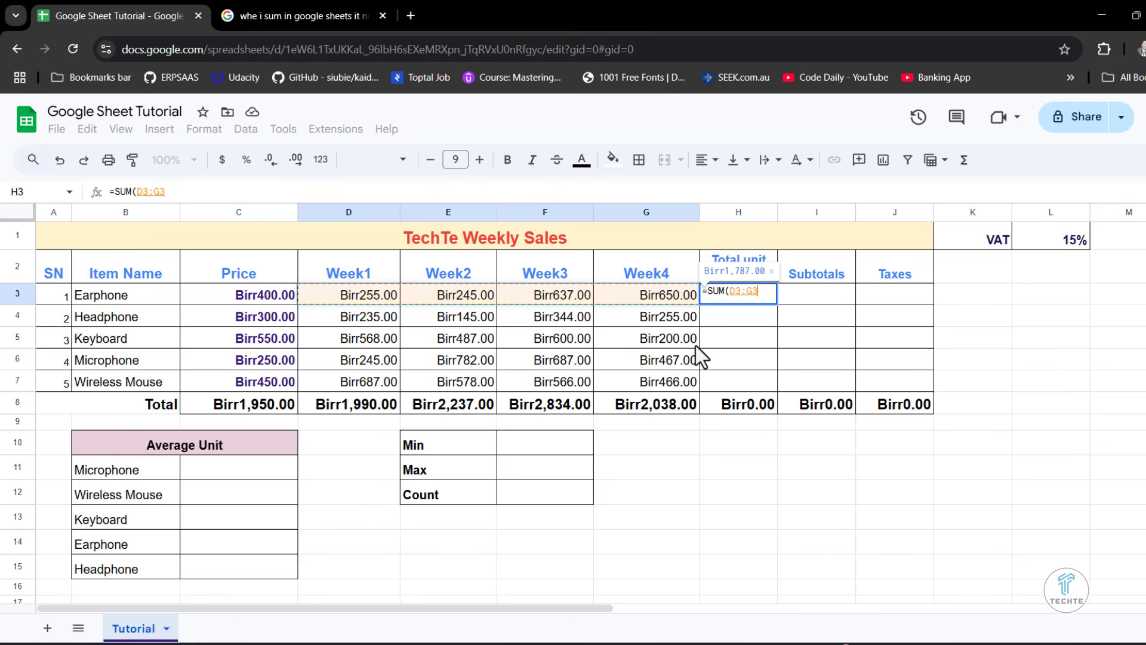
{"action": "type", "text": ")"}
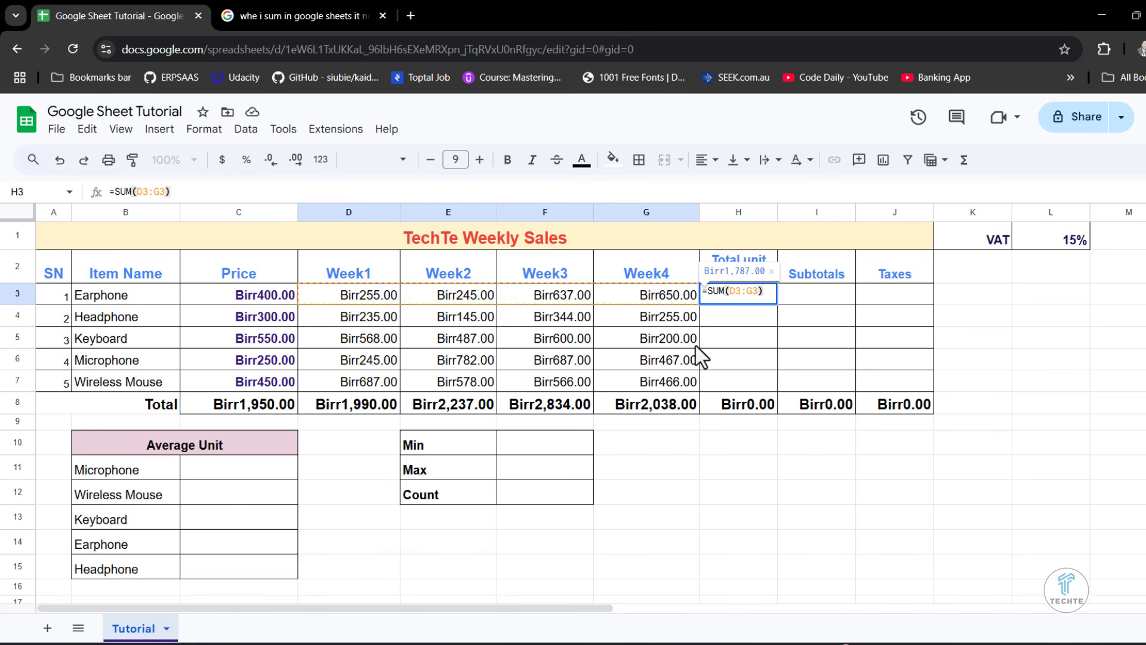
{"action": "key", "text": "Return"}
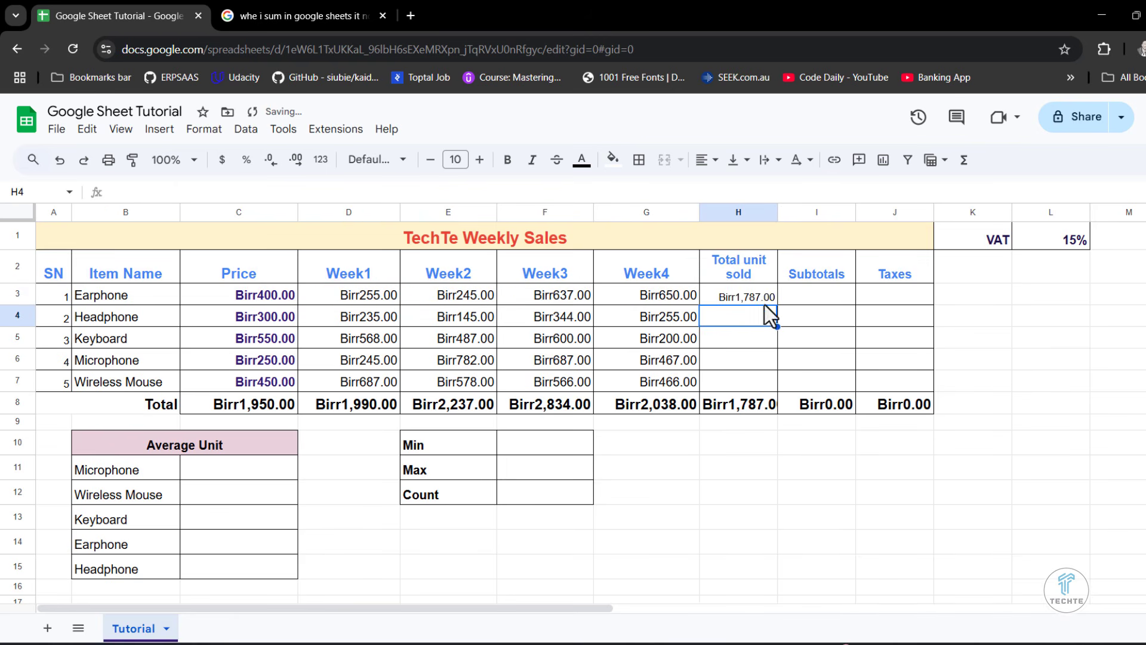
- Make cells H3:J7 under Total unit sold, Subtotals and Taxes bold at font size 12
{"action": "left_click", "coordinate": [743, 296]}
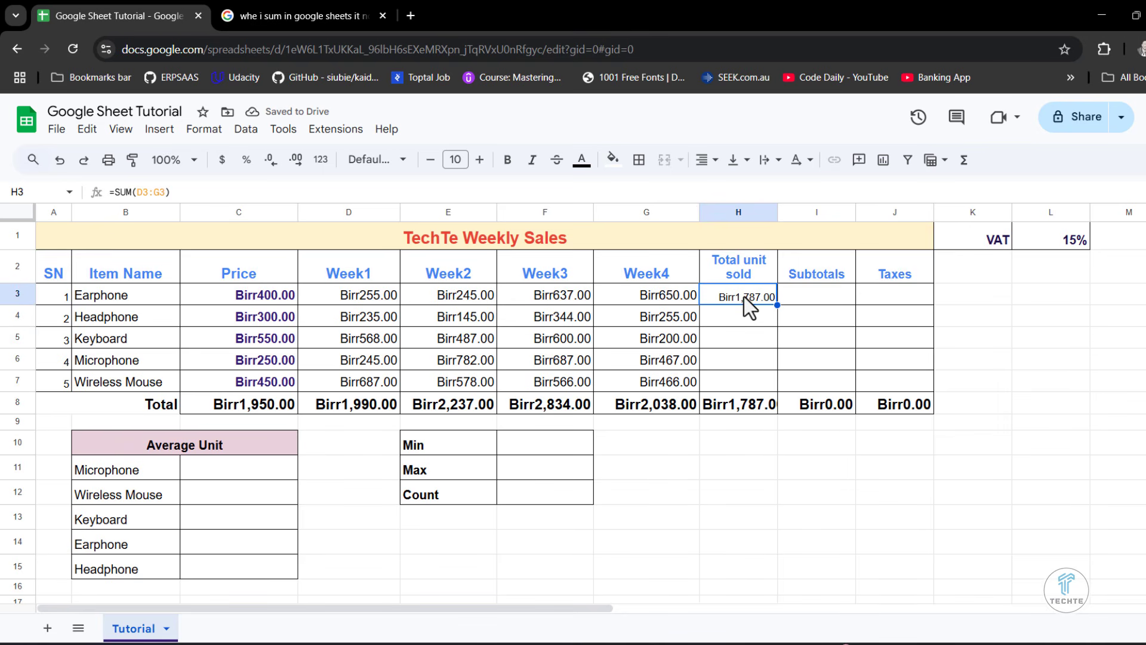
{"action": "left_click_drag", "start_coordinate": [744, 295], "coordinate": [896, 380]}
{"action": "left_click", "coordinate": [507, 161]}
{"action": "left_click", "coordinate": [479, 159]}
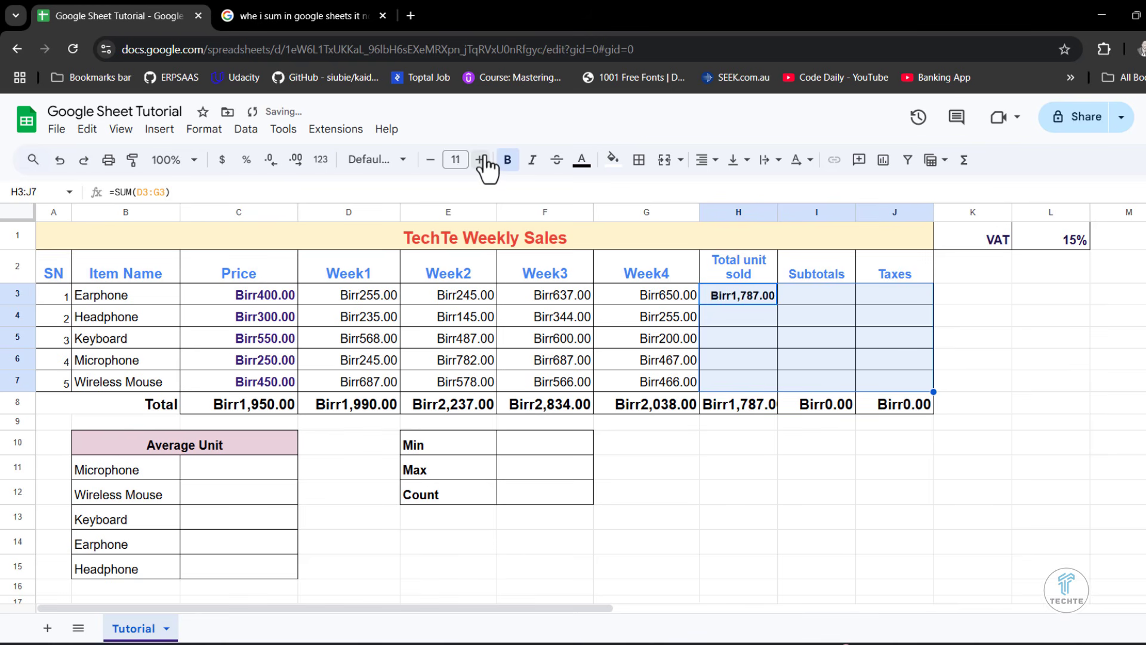
{"action": "left_click", "coordinate": [479, 159]}
{"action": "left_click", "coordinate": [778, 341]}
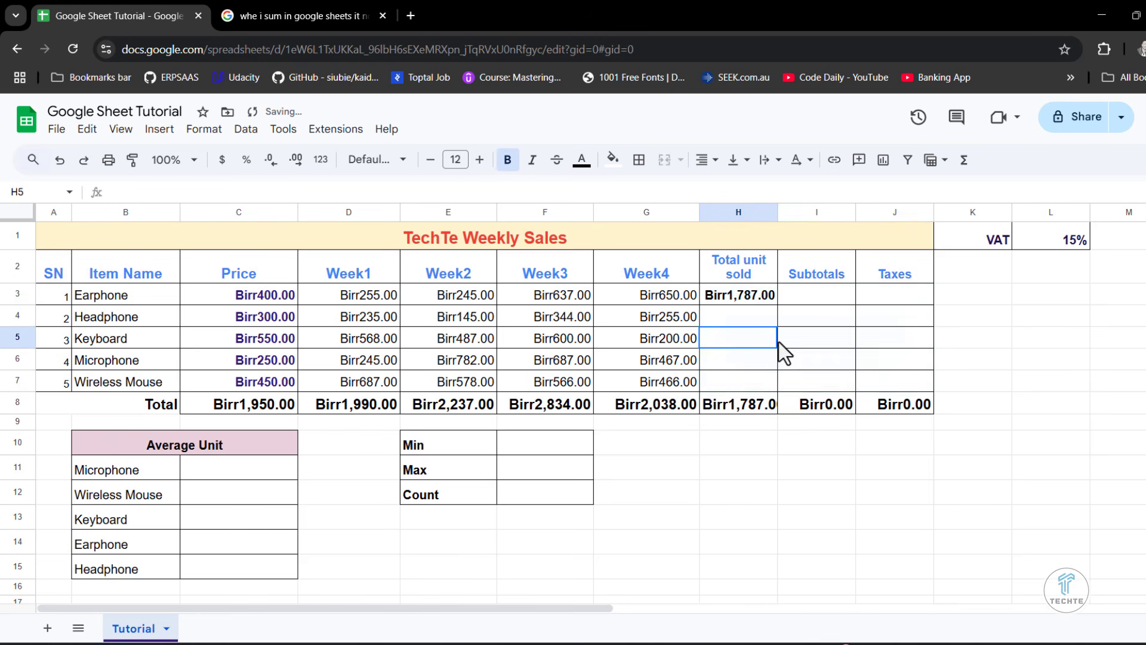
- Set the text color of cells H3:J7 to dark red
{"action": "left_click", "coordinate": [746, 294]}
{"action": "left_click_drag", "start_coordinate": [746, 294], "coordinate": [901, 381]}
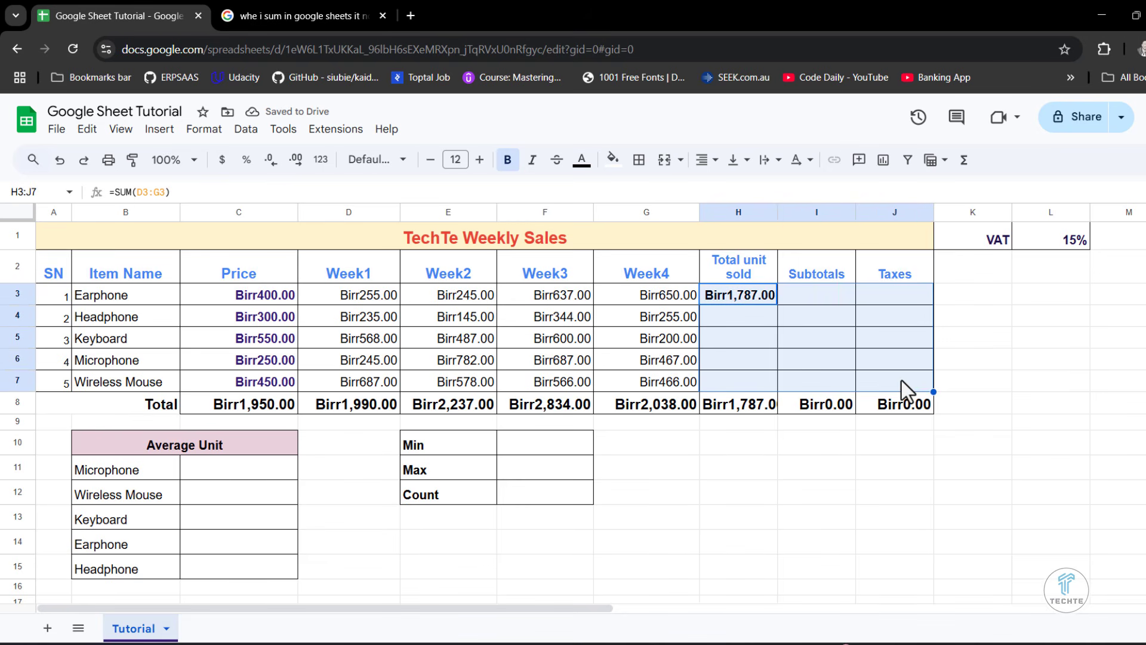
{"action": "left_click", "coordinate": [581, 159]}
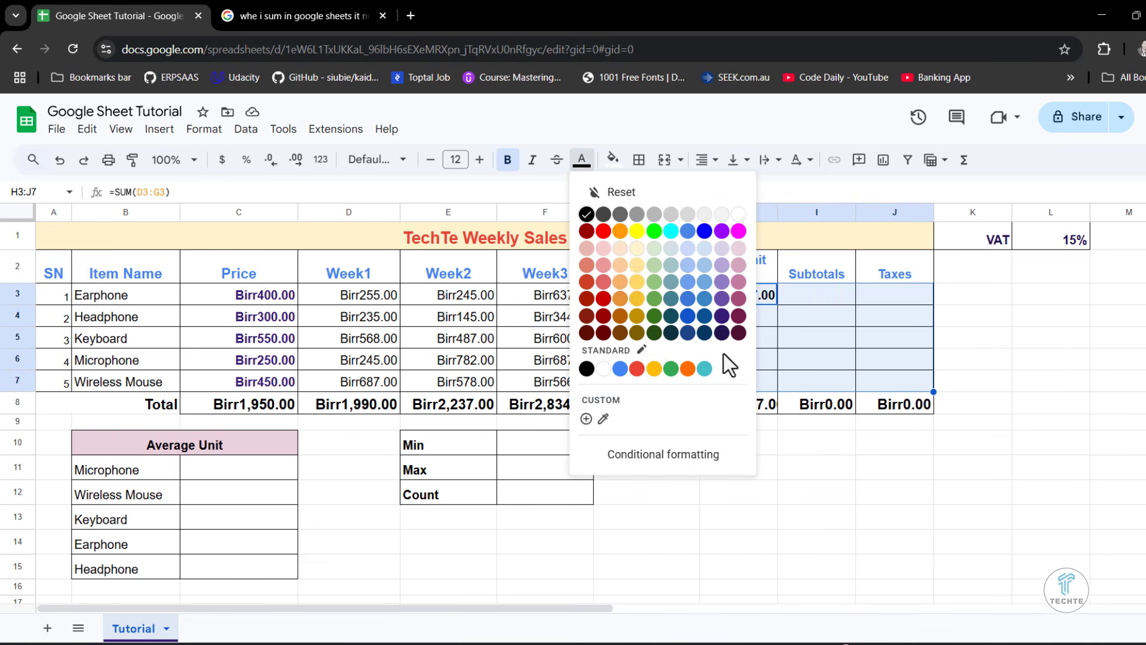
{"action": "left_click", "coordinate": [603, 298]}
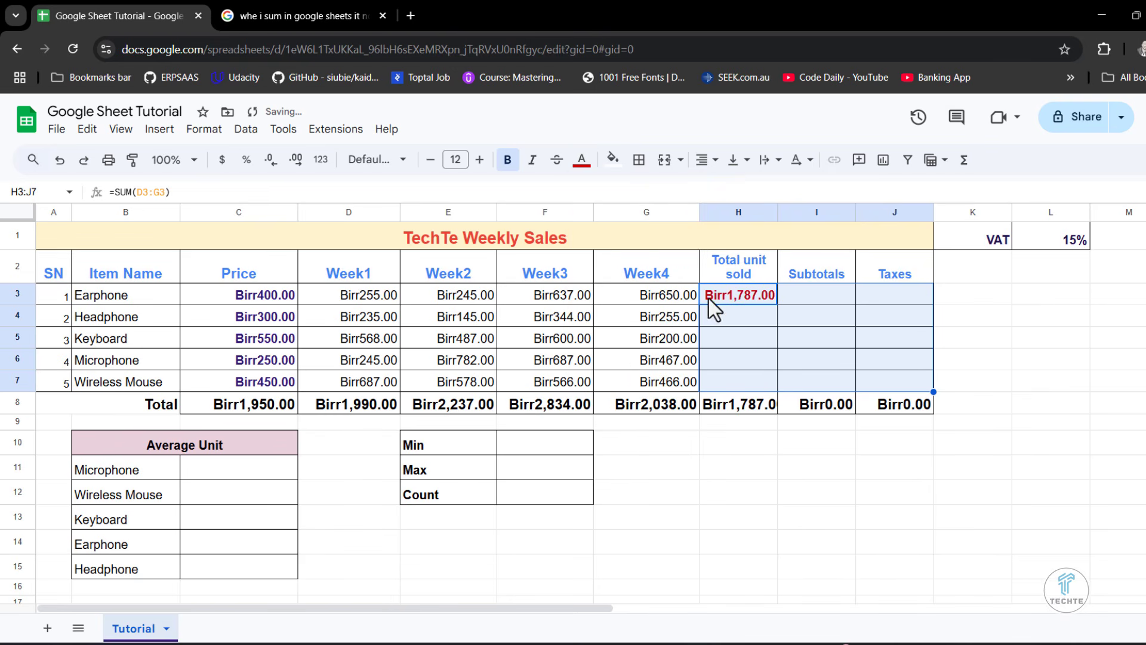
- Change the text color of cells H3:J7 to dark purple
{"action": "left_click", "coordinate": [581, 159]}
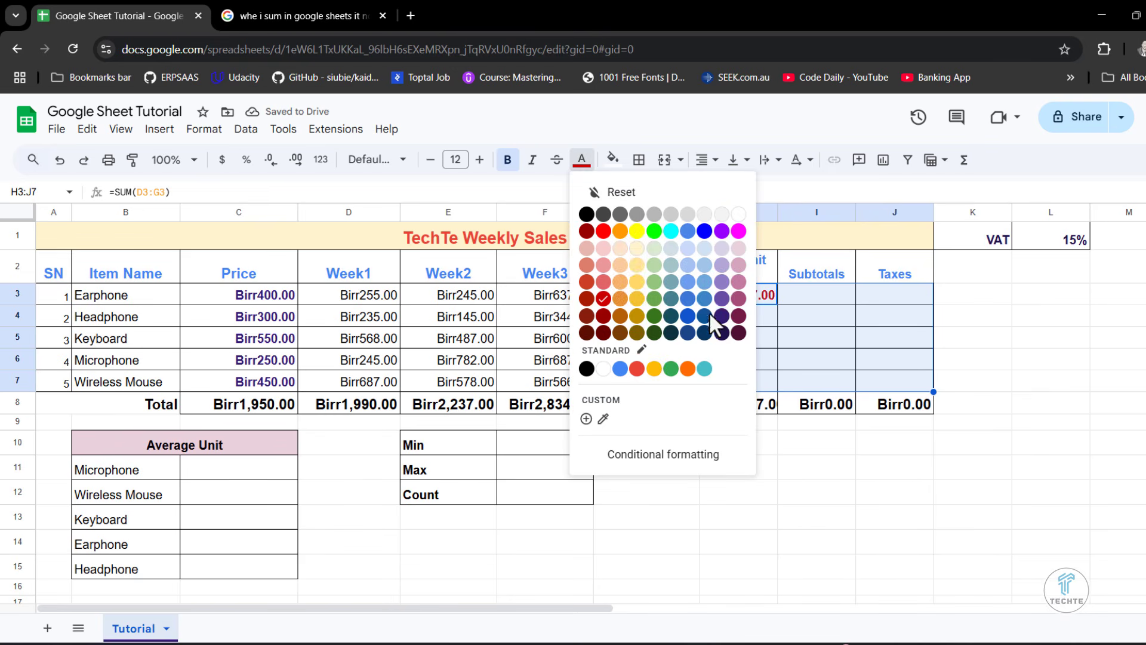
{"action": "left_click", "coordinate": [725, 322]}
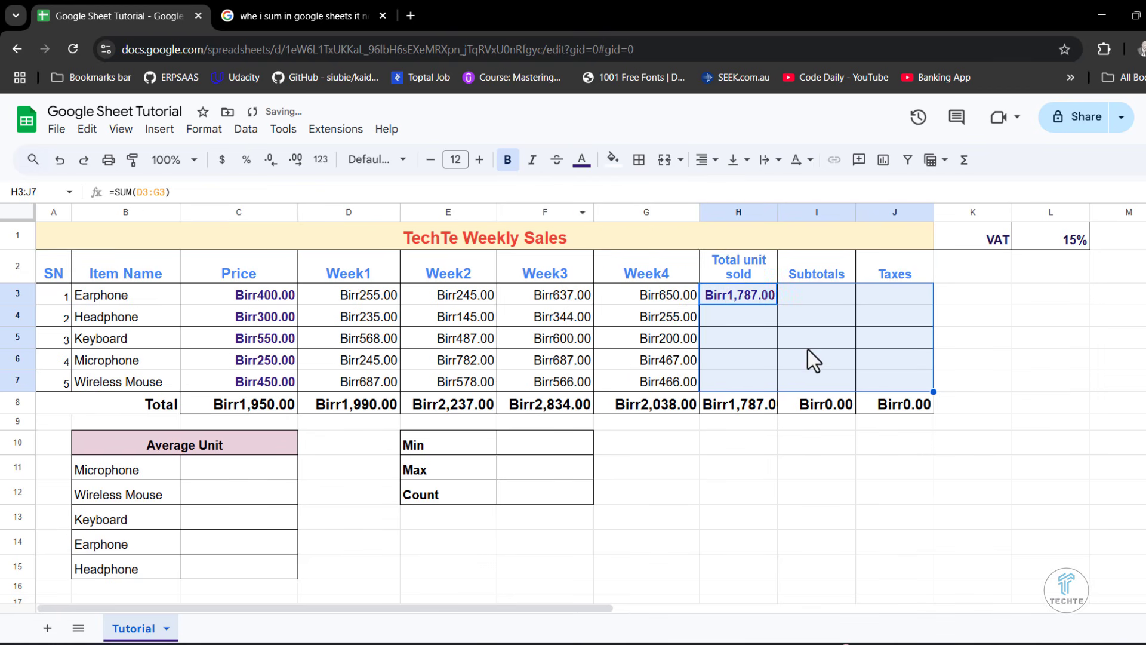
{"action": "left_click", "coordinate": [808, 348]}
- Fill the Total unit sold formula from H3 down through H7 and widen column H to fit its contents
{"action": "left_click", "coordinate": [740, 288]}
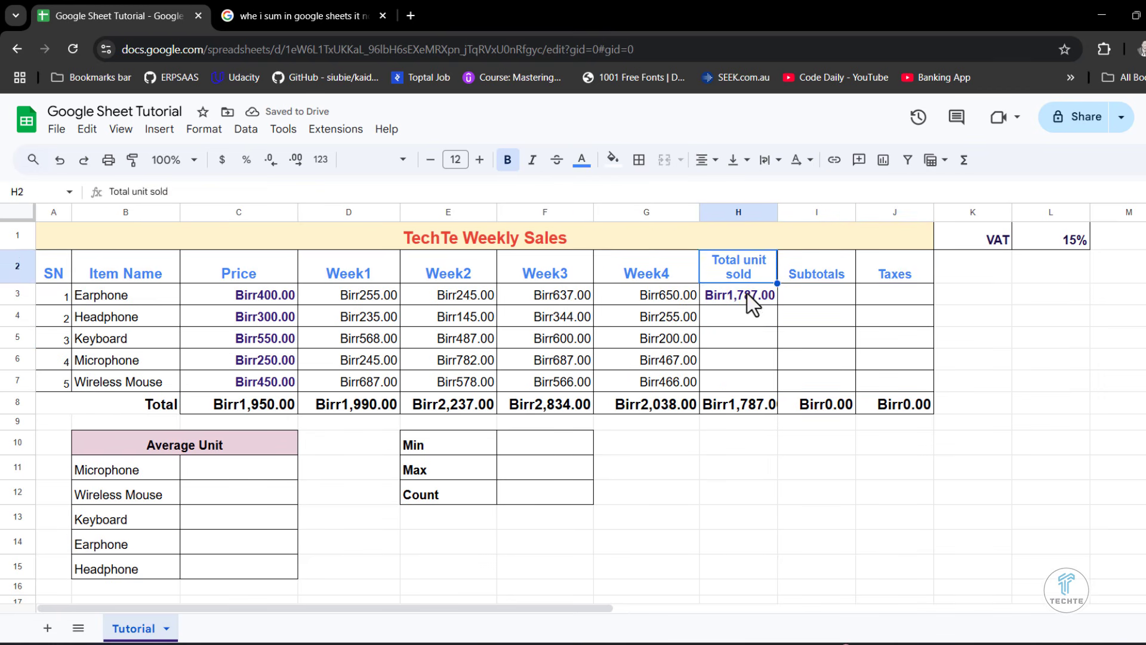
{"action": "left_click_drag", "start_coordinate": [774, 306], "coordinate": [773, 392]}
{"action": "left_click", "coordinate": [816, 359]}
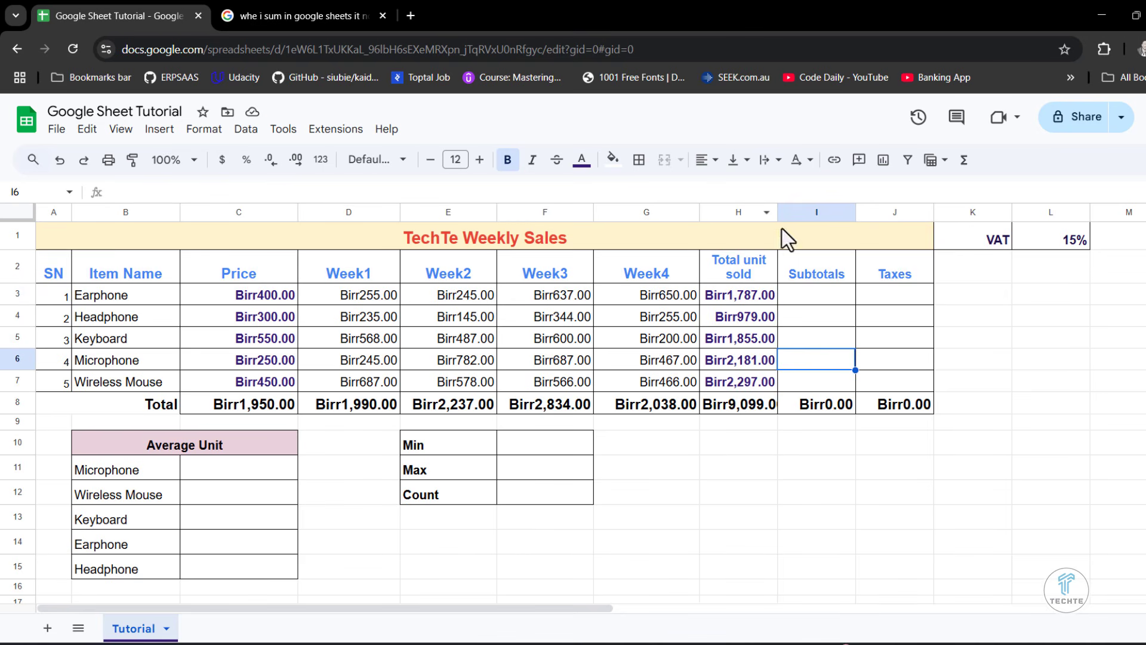
{"action": "left_click_drag", "start_coordinate": [777, 214], "coordinate": [789, 213]}
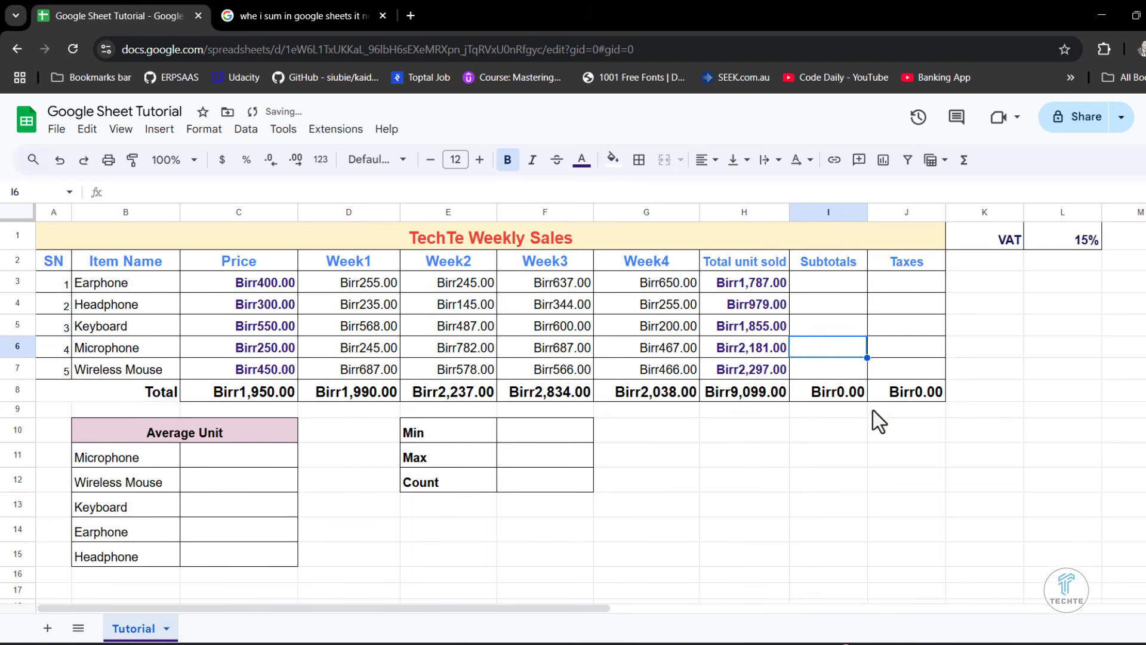
{"action": "left_click", "coordinate": [834, 449]}
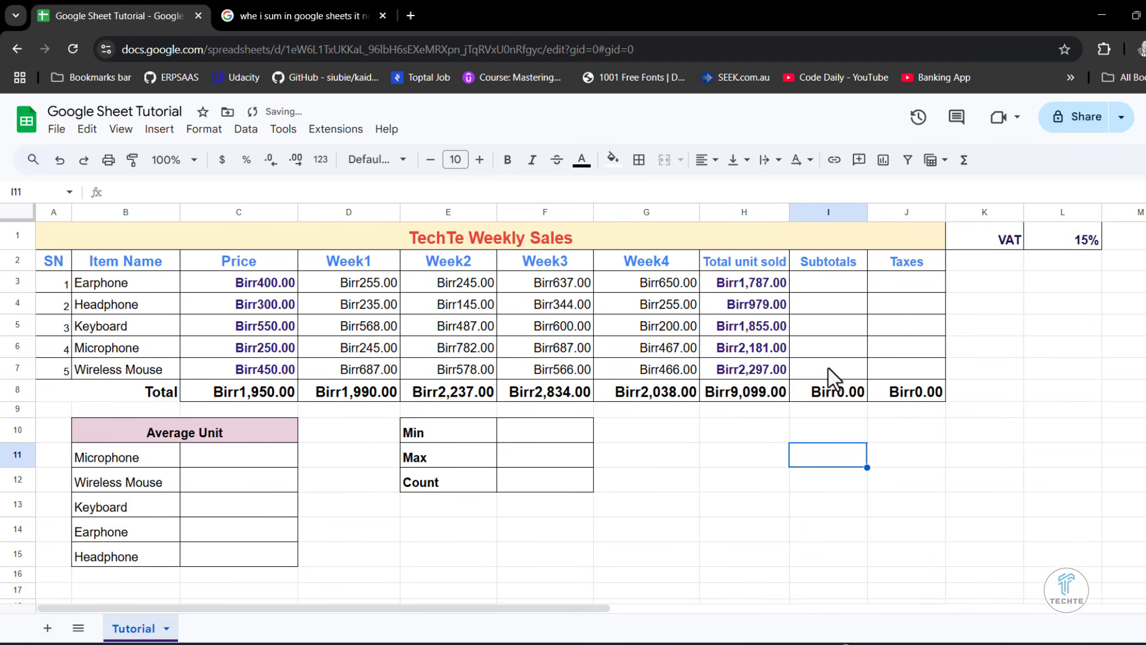
- Enter =H3*C3 in I3 to calculate the Earphone row's subtotal
{"action": "left_click", "coordinate": [825, 288]}
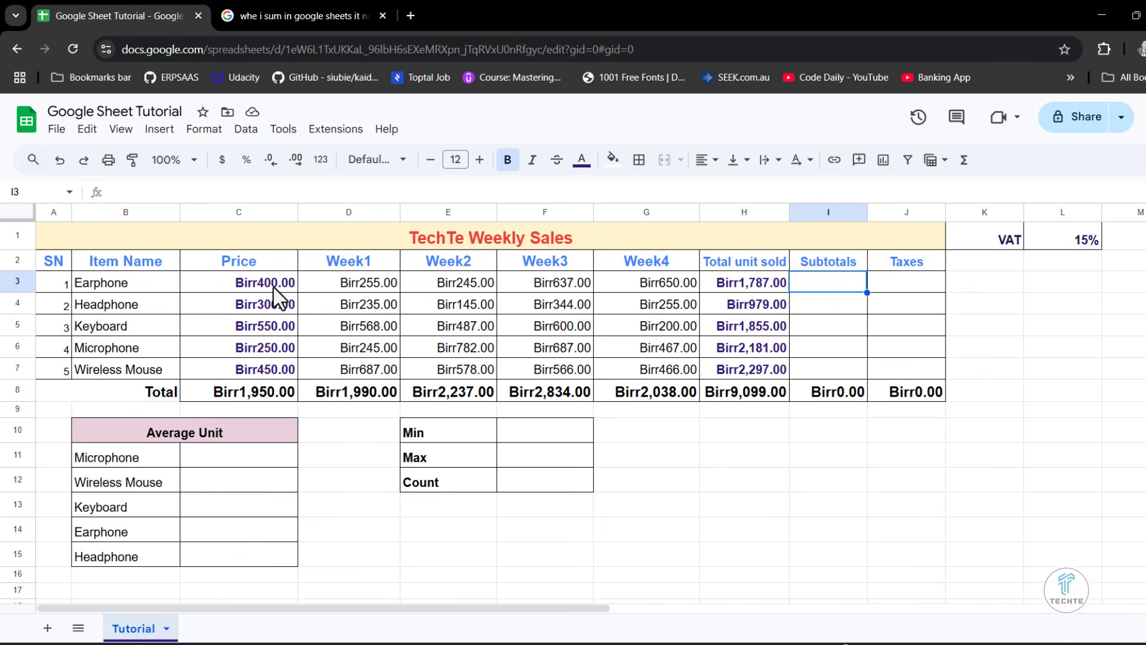
{"action": "type", "text": "="}
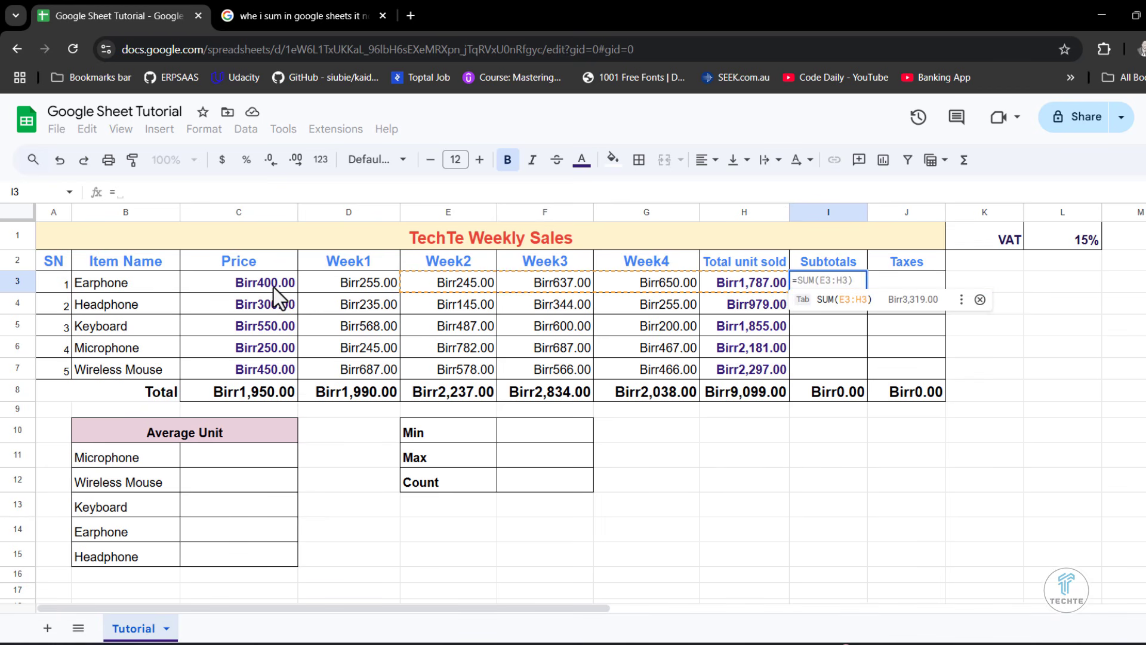
{"action": "left_click", "coordinate": [735, 288]}
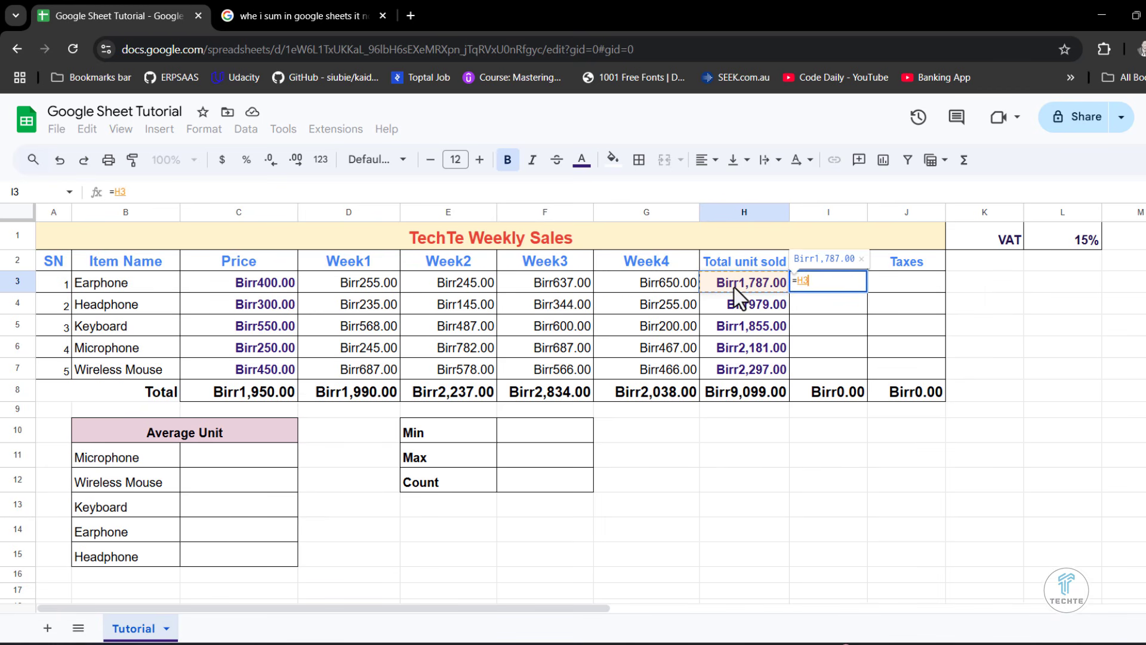
{"action": "type", "text": "*"}
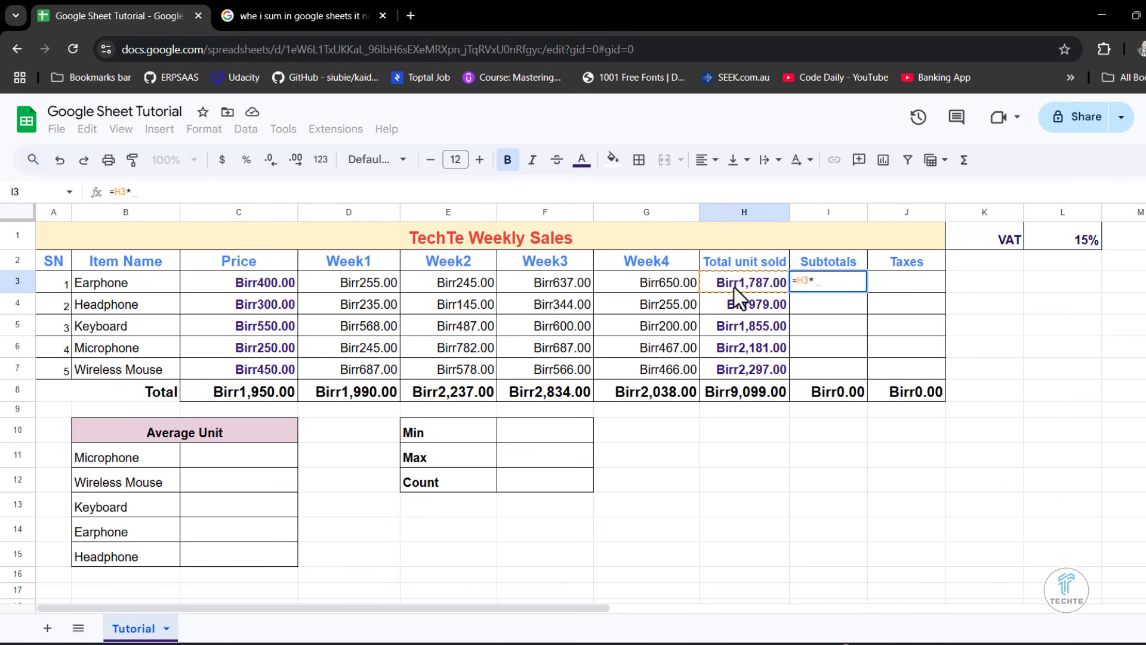
{"action": "left_click", "coordinate": [248, 277]}
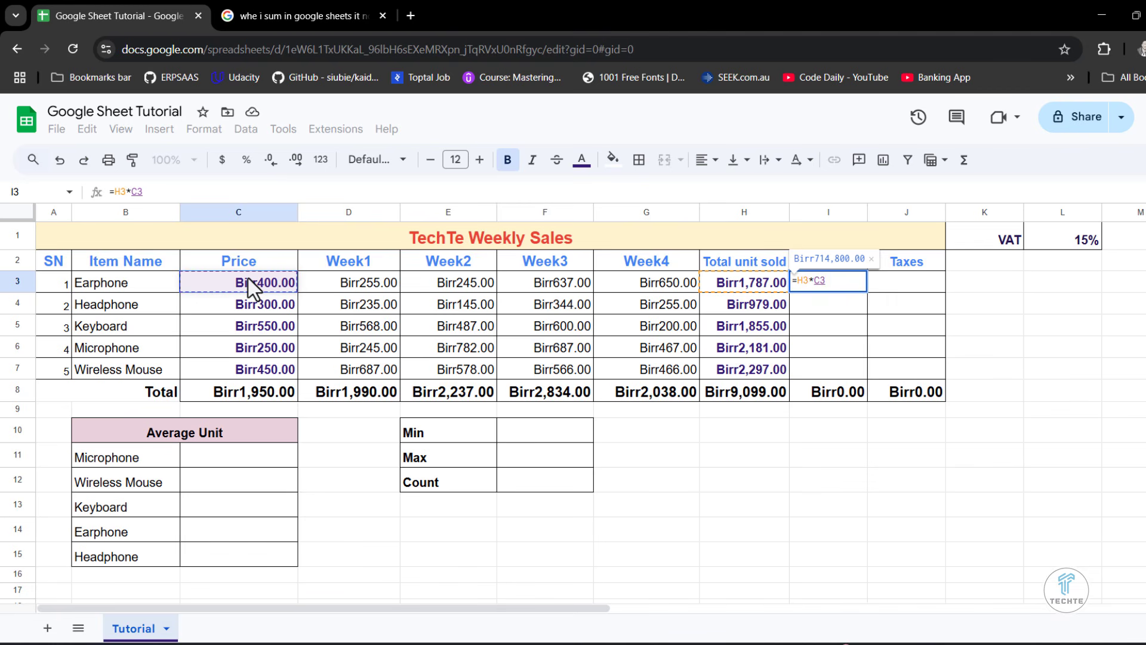
{"action": "key", "text": "Return"}
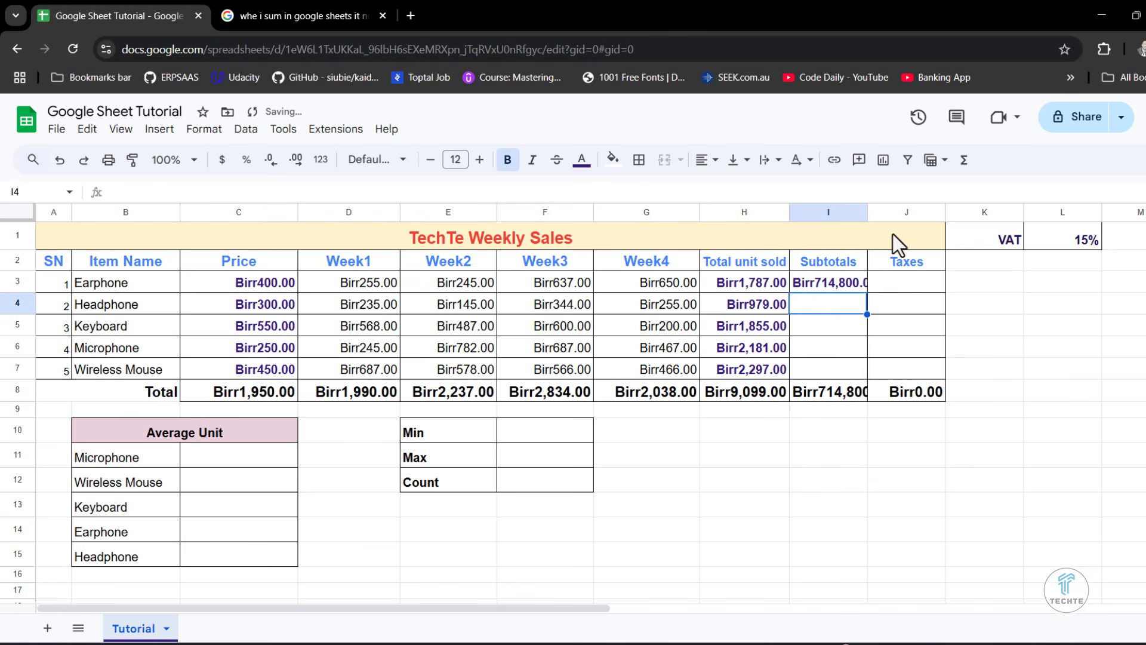
- Widen column I and fill the Subtotals formula from I3 down through I8
{"action": "left_click_drag", "start_coordinate": [870, 216], "coordinate": [888, 216]}
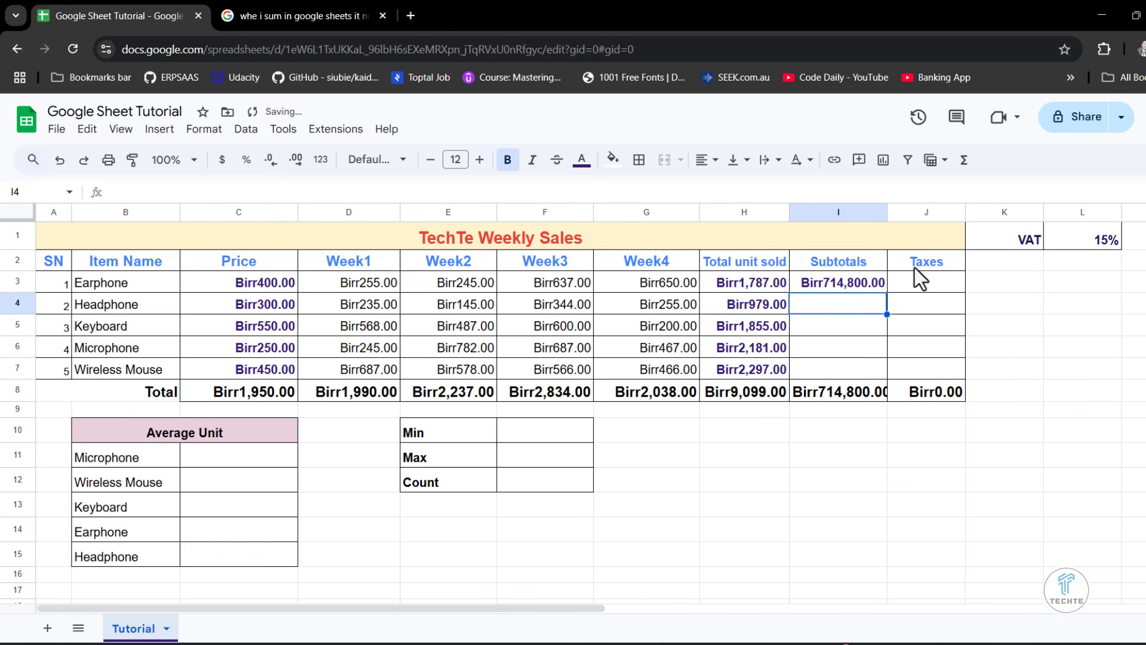
{"action": "left_click", "coordinate": [847, 282]}
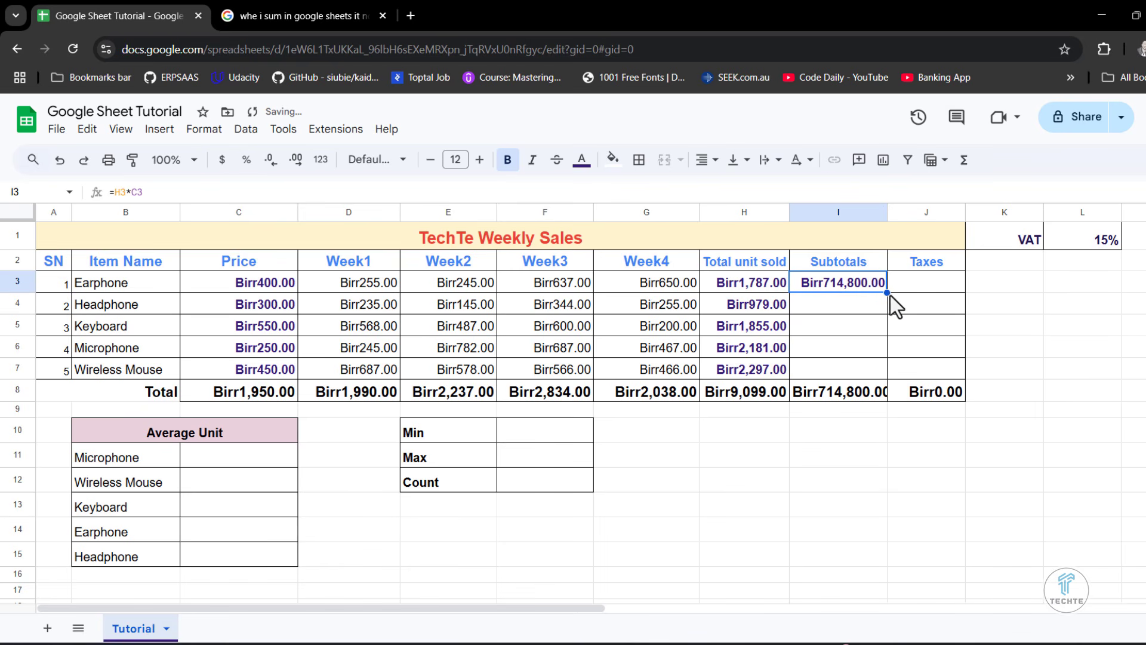
{"action": "left_click_drag", "start_coordinate": [887, 292], "coordinate": [880, 385]}
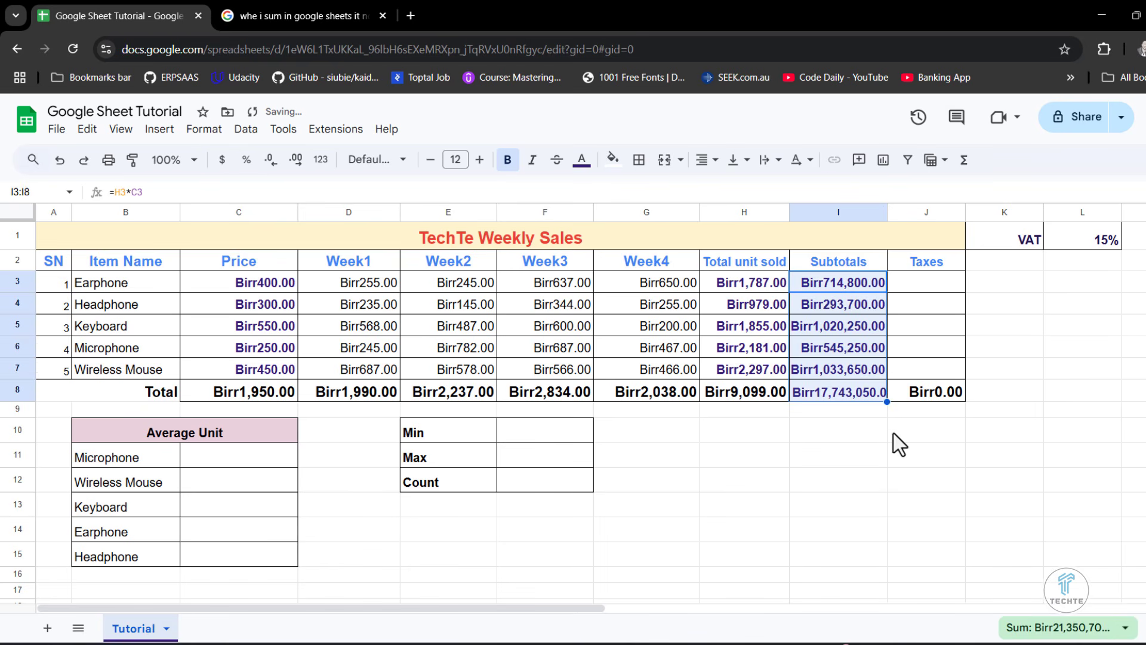
{"action": "left_click", "coordinate": [855, 447]}
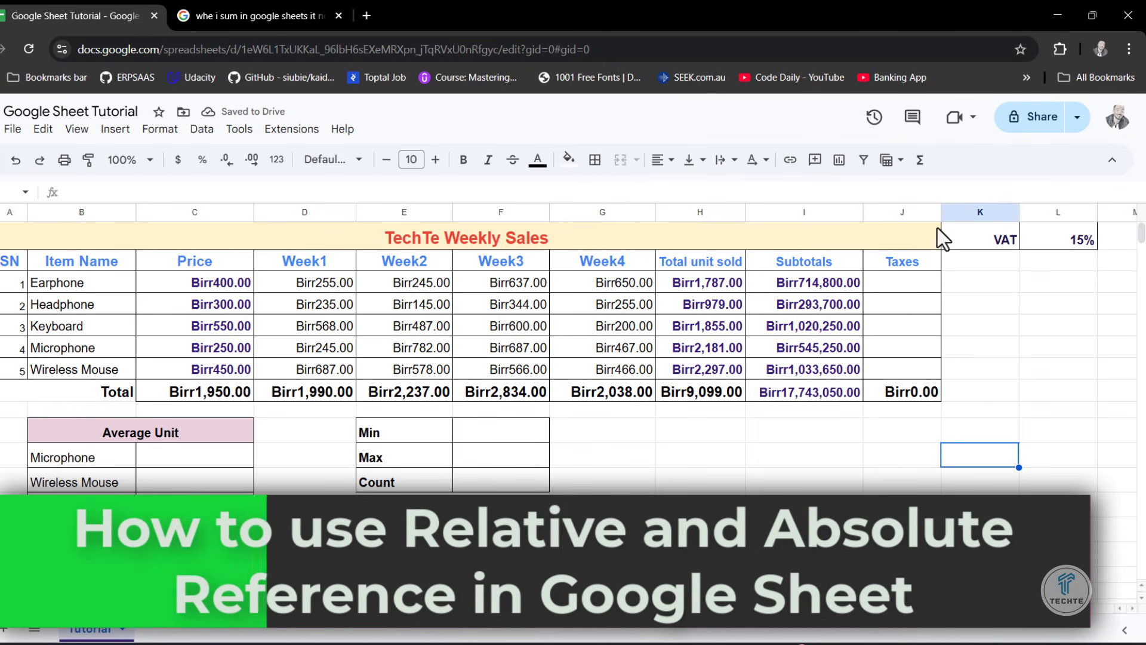
- Widen column J slightly and enter =I3*L1 in J3 to calculate the Earphone row's tax
{"action": "left_click_drag", "start_coordinate": [941, 212], "coordinate": [960, 212]}
{"action": "left_click", "coordinate": [922, 284]}
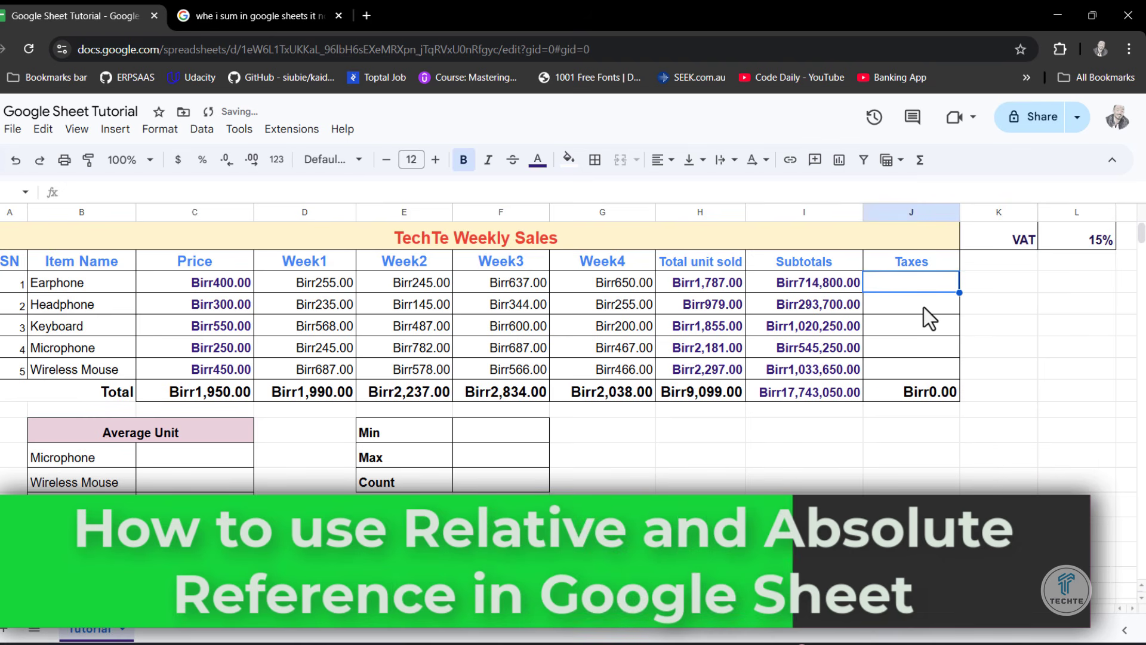
{"action": "type", "text": "="}
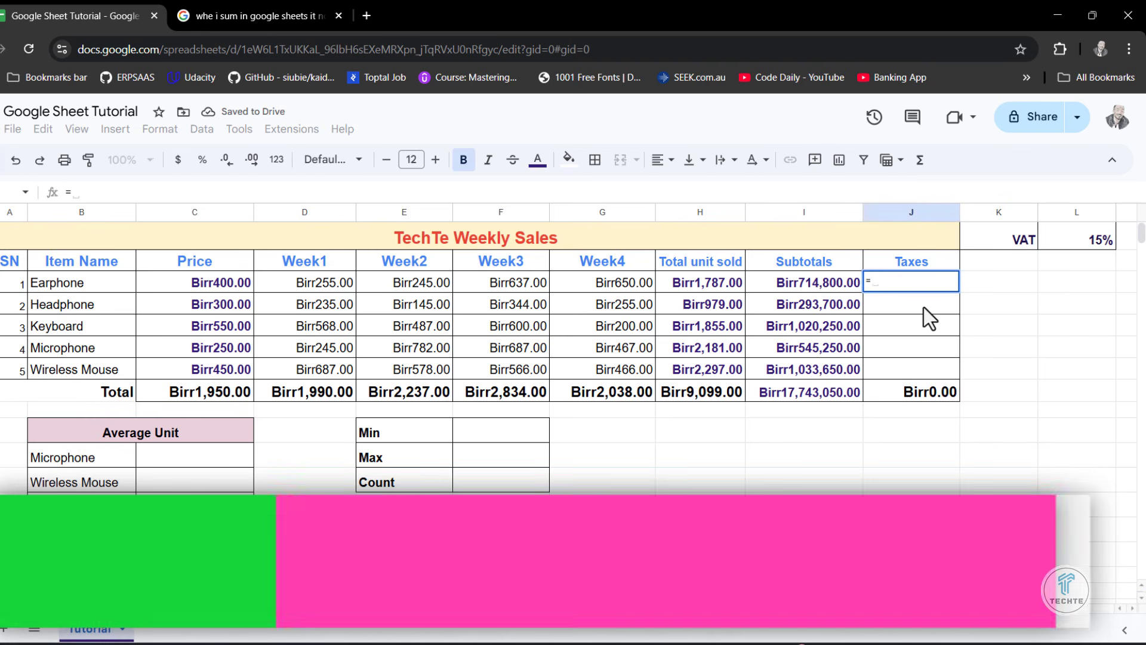
{"action": "left_click", "coordinate": [832, 288]}
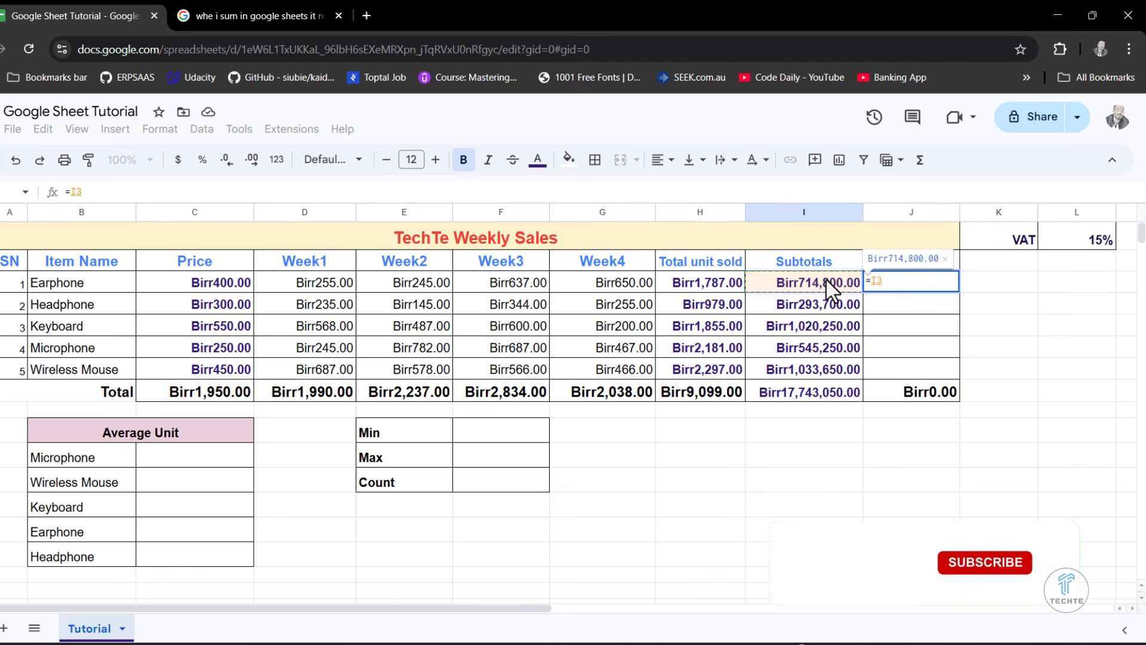
{"action": "type", "text": "*"}
{"action": "left_click", "coordinate": [1088, 243]}
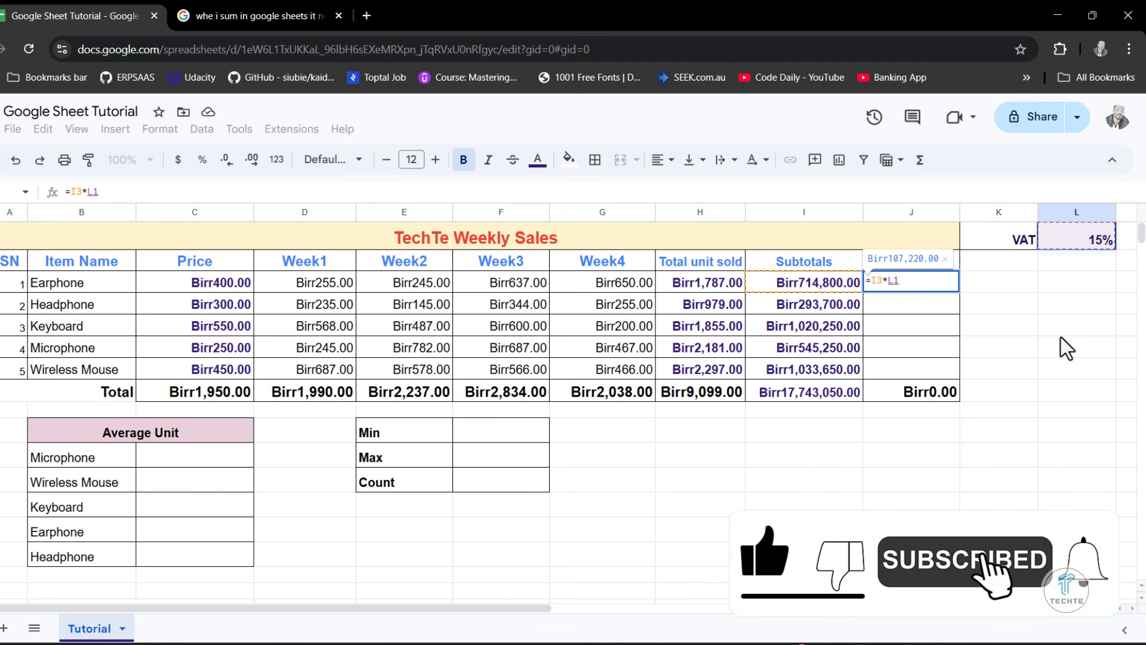
{"action": "key", "text": "Return"}
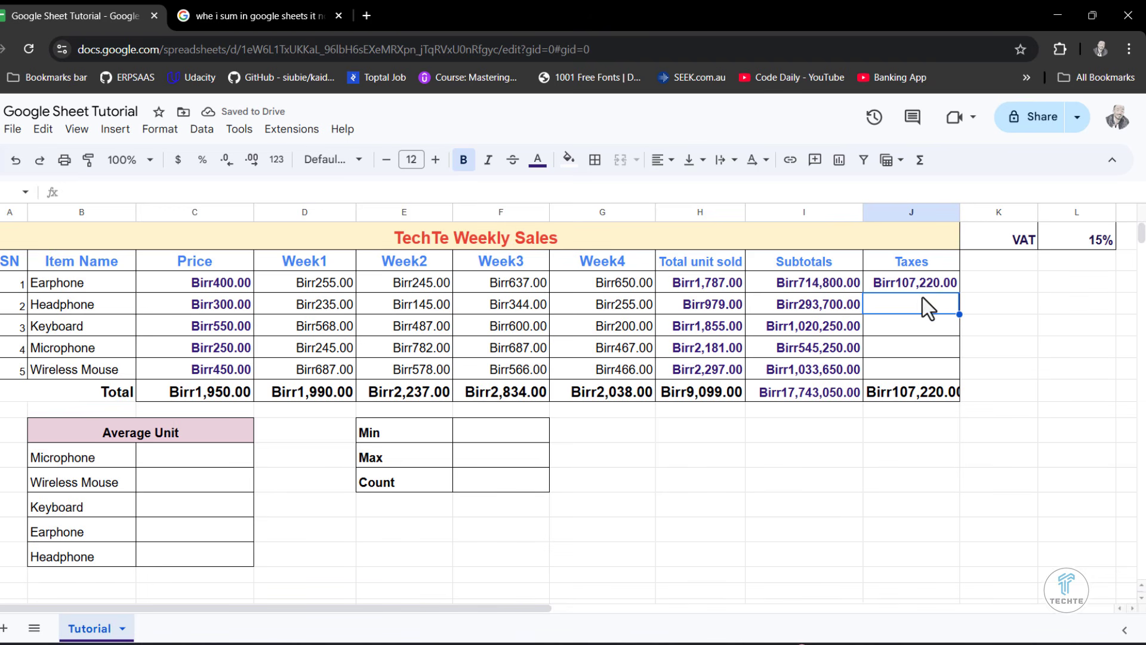
- Fill the Taxes formula from J3 down through J8 and inspect the copied formula in J5
{"action": "left_click", "coordinate": [927, 280]}
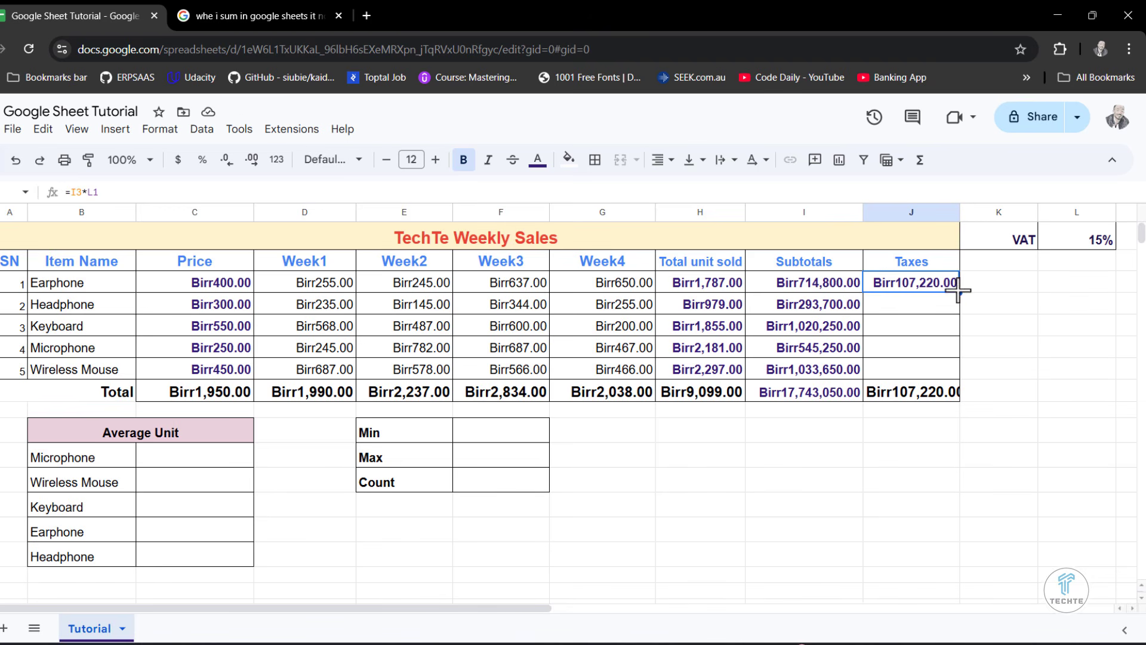
{"action": "left_click_drag", "start_coordinate": [958, 293], "coordinate": [957, 385]}
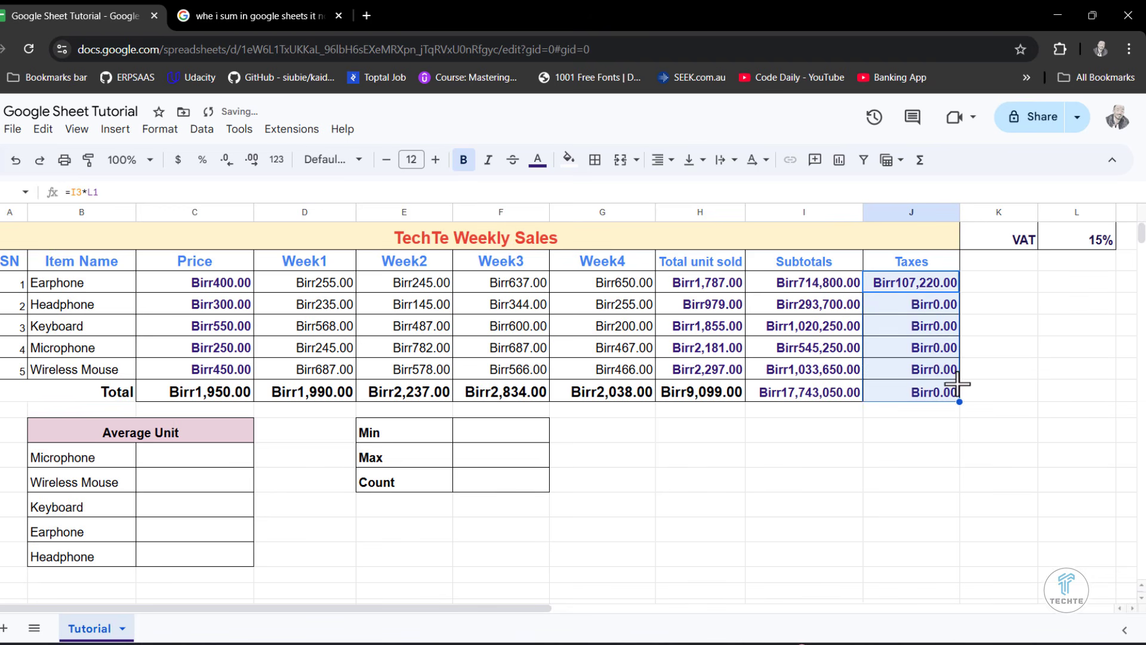
{"action": "left_click", "coordinate": [934, 332]}
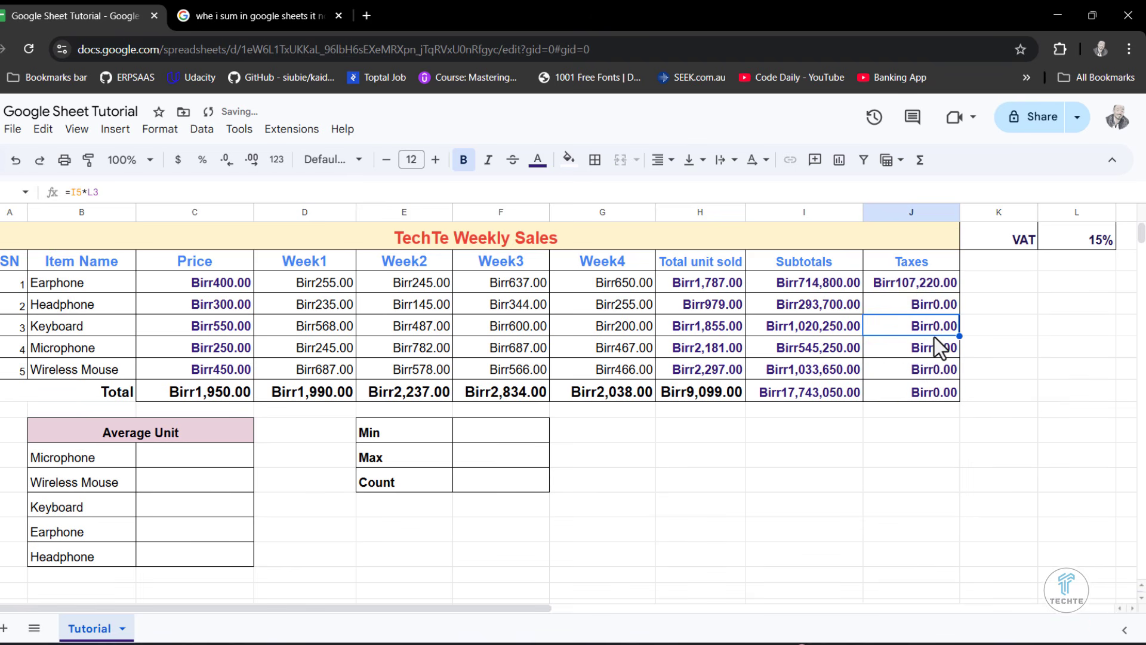
- Check the Earphone row's Taxes formula against the cells it references, subtotal I3 and VAT rate L1
{"action": "left_click", "coordinate": [925, 282]}
{"action": "left_click", "coordinate": [1083, 237]}
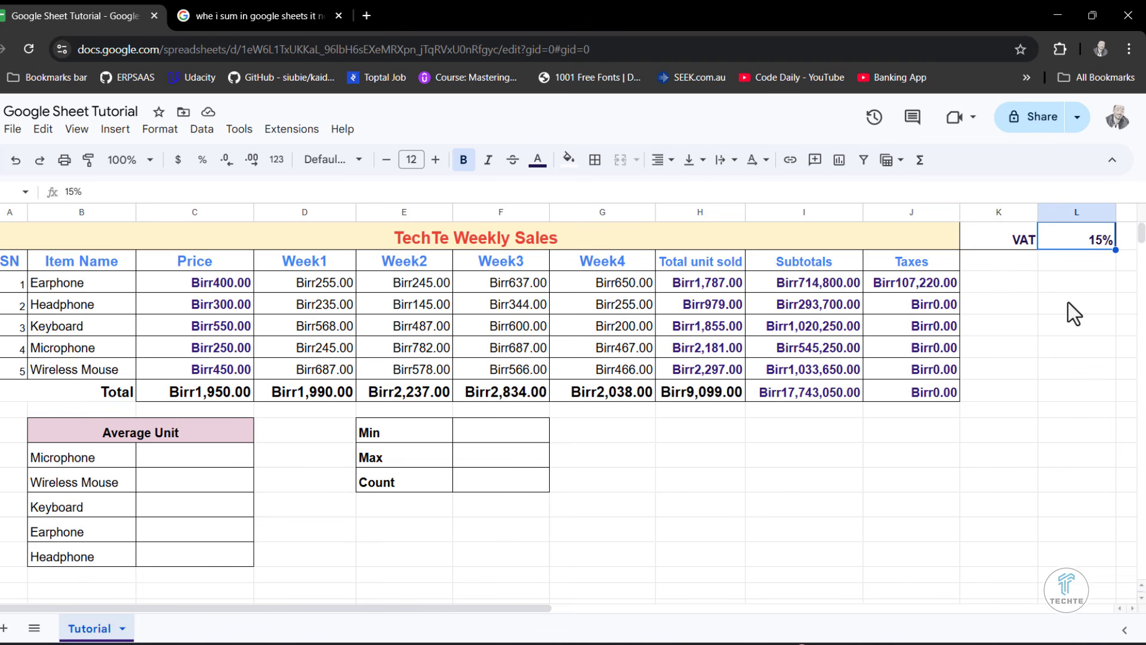
{"action": "left_click", "coordinate": [806, 279]}
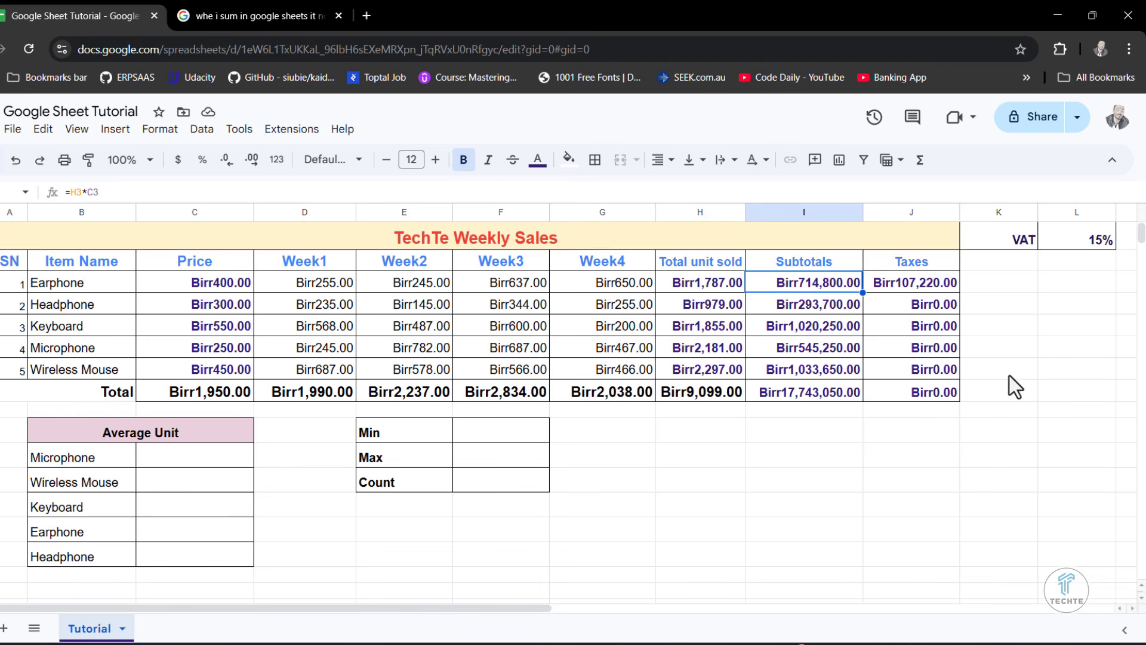
{"action": "left_click", "coordinate": [917, 286]}
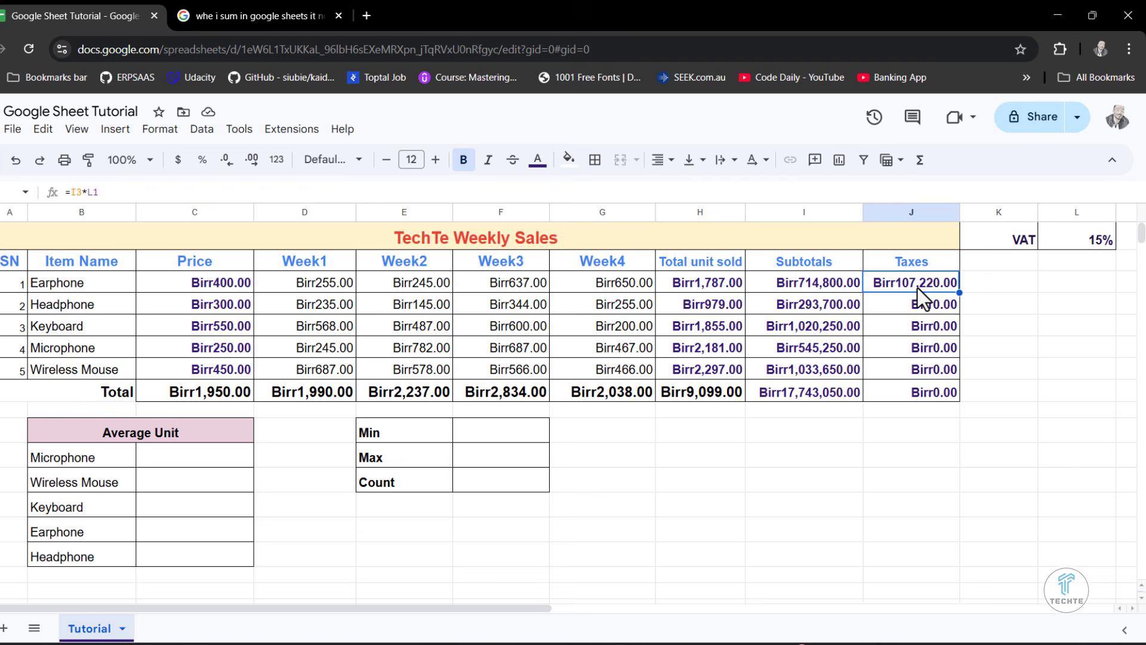
{"action": "left_click", "coordinate": [1104, 237]}
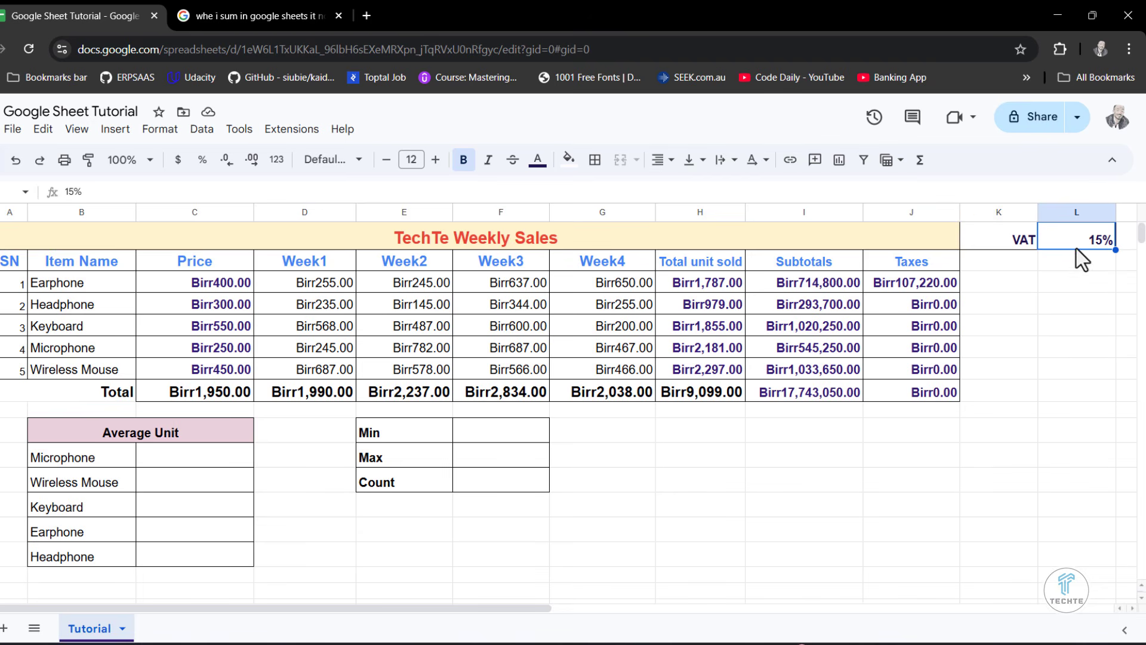
- Make the VAT reference in J3 absolute so the formula reads =I3*$L$1
{"action": "left_click", "coordinate": [922, 284]}
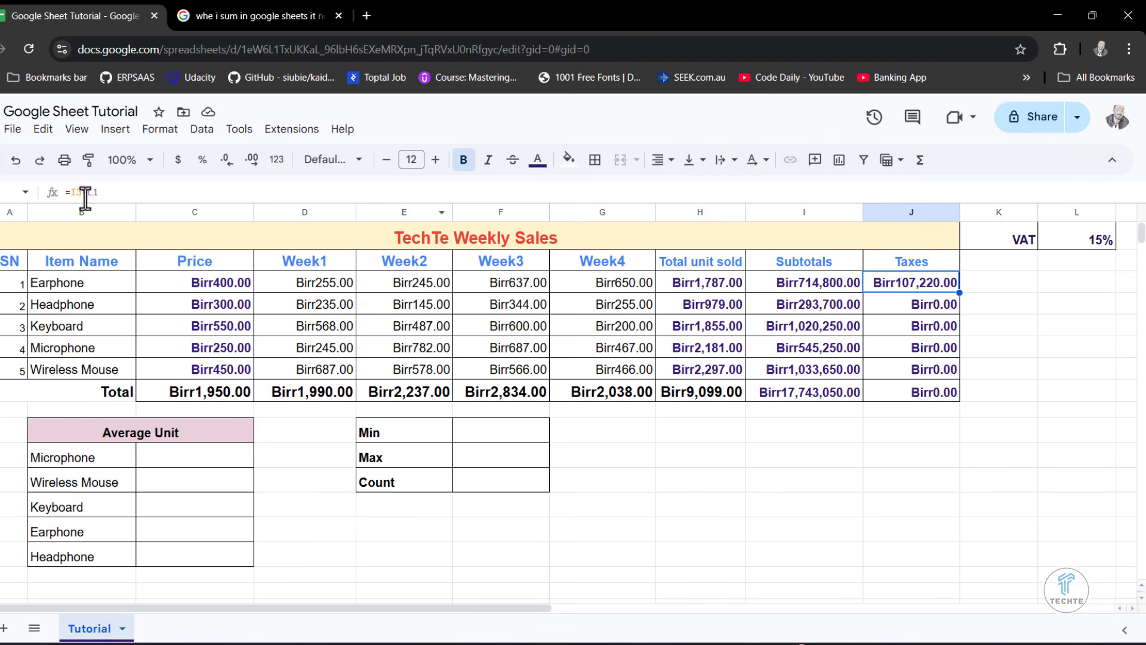
{"action": "left_click_drag", "start_coordinate": [103, 193], "coordinate": [88, 192]}
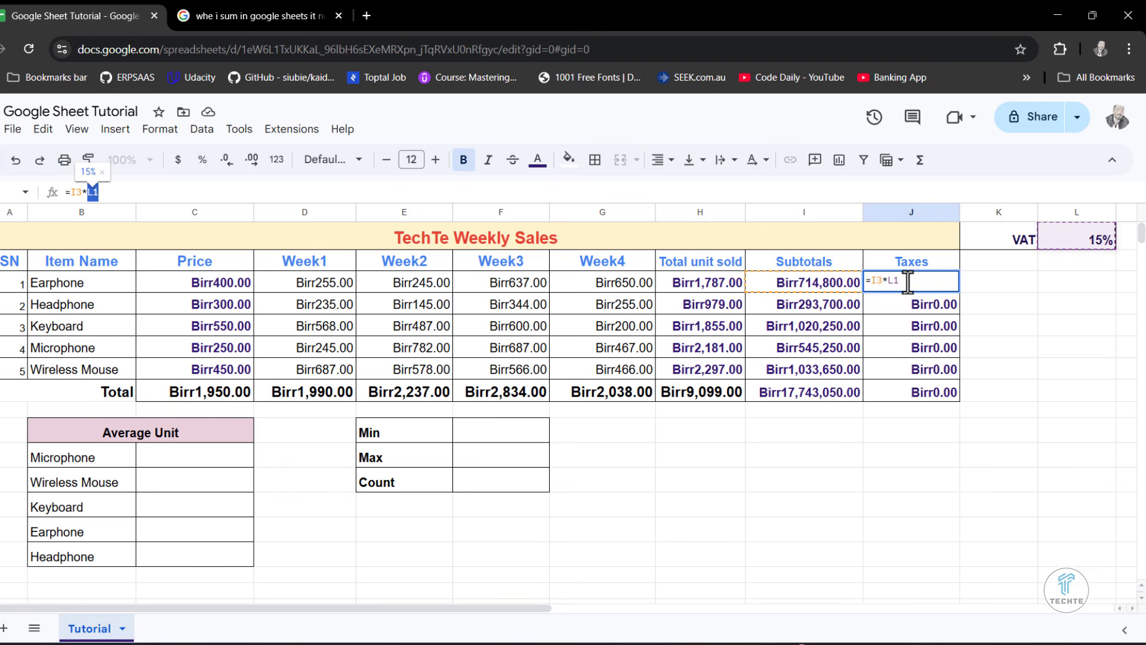
{"action": "left_click_drag", "start_coordinate": [907, 283], "coordinate": [887, 281]}
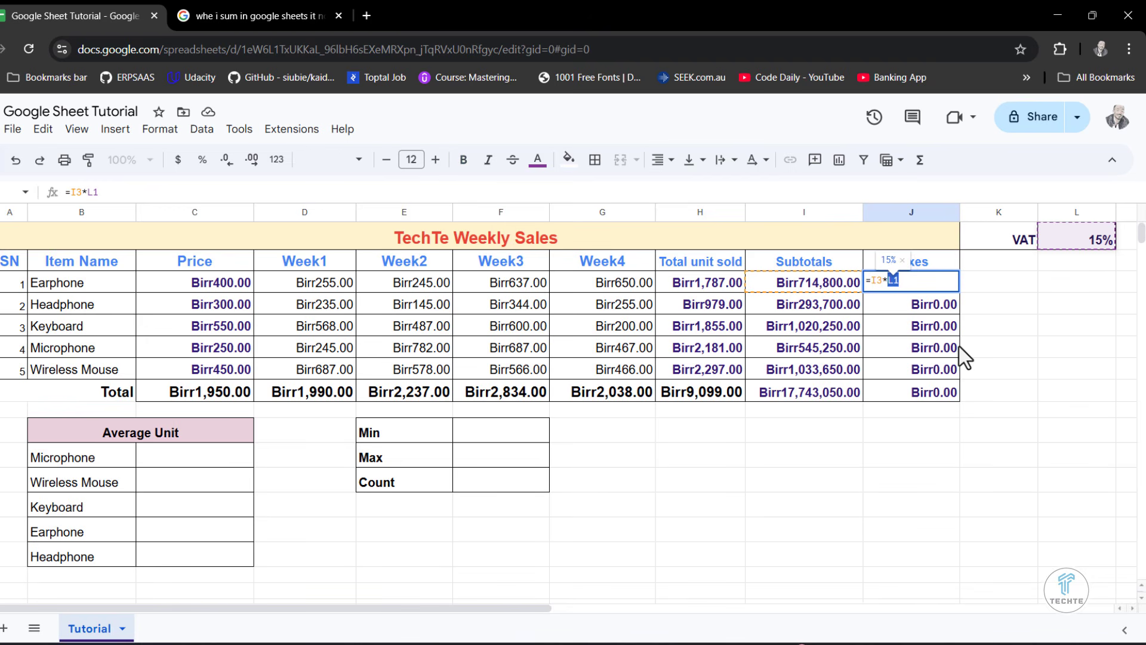
{"action": "key", "text": "F4"}
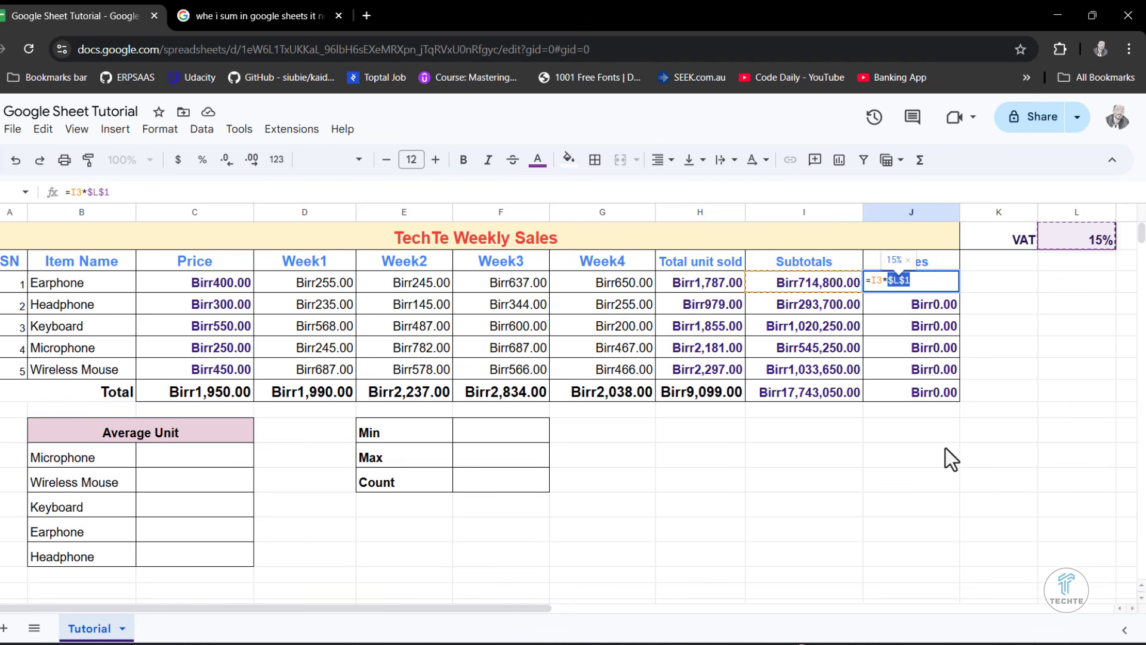
{"action": "key", "text": "Return"}
- Refill the Taxes formula from J3 down through J8 and widen column J to fit the amounts
{"action": "left_click", "coordinate": [900, 286]}
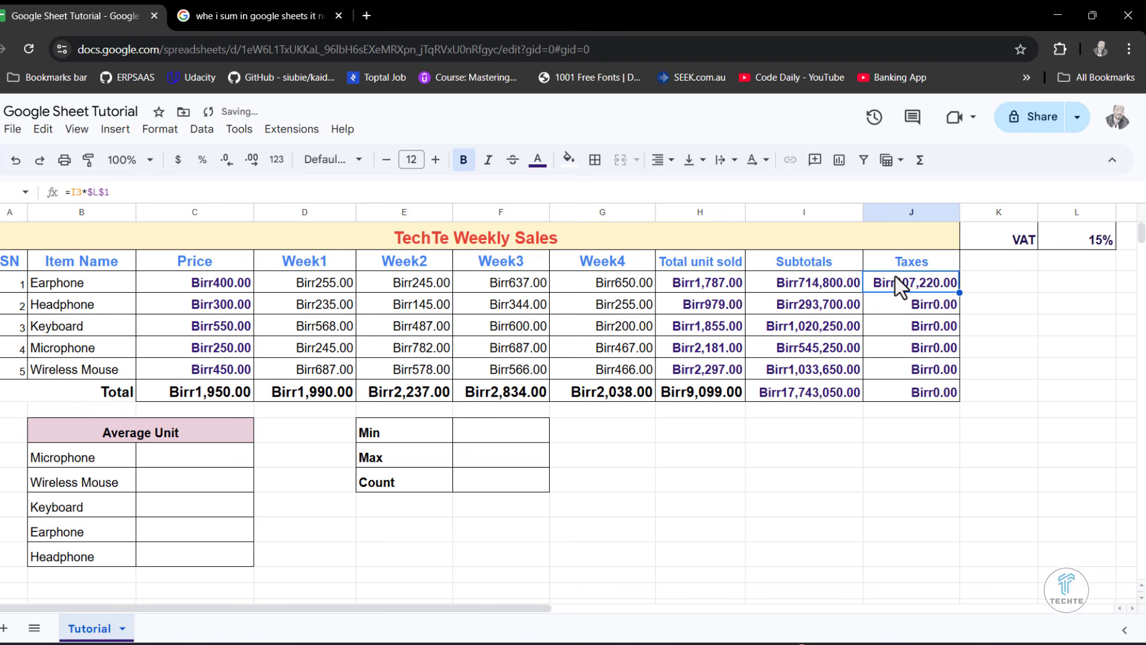
{"action": "left_click_drag", "start_coordinate": [959, 292], "coordinate": [946, 395]}
{"action": "left_click", "coordinate": [943, 446]}
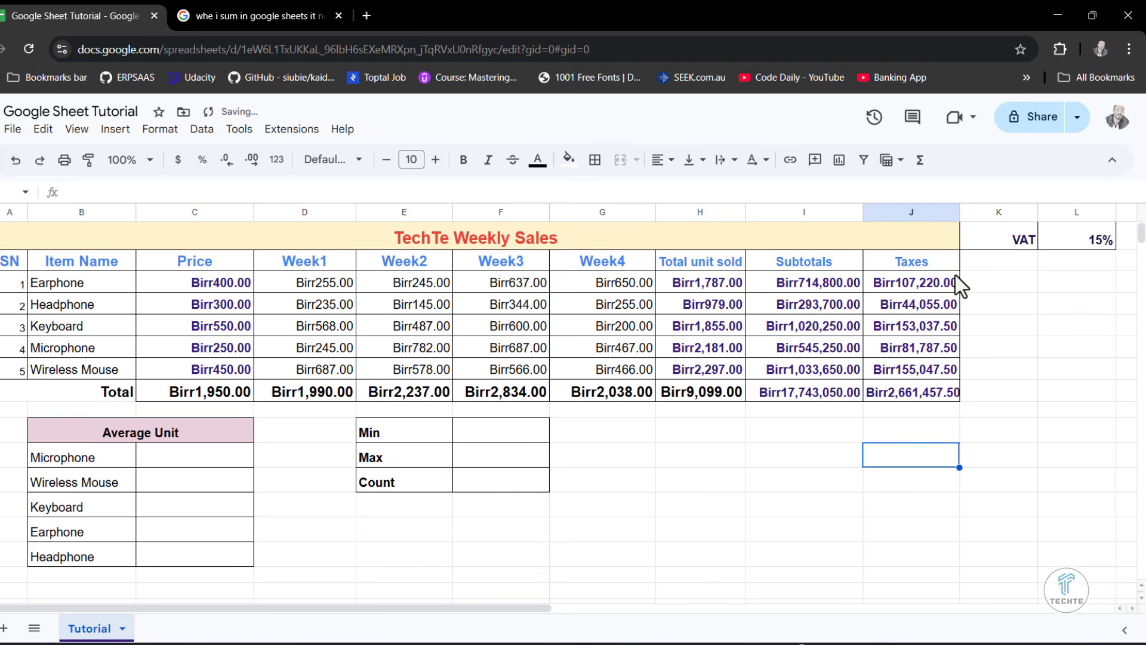
{"action": "left_click_drag", "start_coordinate": [959, 214], "coordinate": [982, 214]}
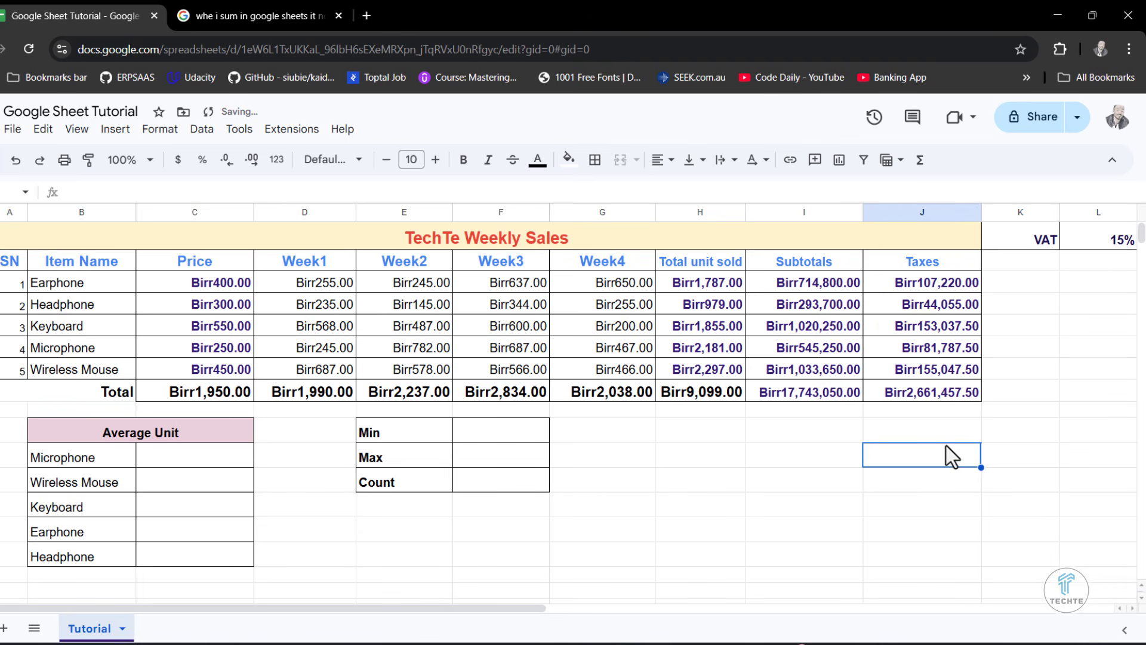
- Check the Total row's formulas for Taxes in J8 and Subtotals in I8
{"action": "left_click_drag", "start_coordinate": [918, 294], "coordinate": [927, 396]}
{"action": "left_click", "coordinate": [930, 438]}
{"action": "left_click", "coordinate": [908, 391]}
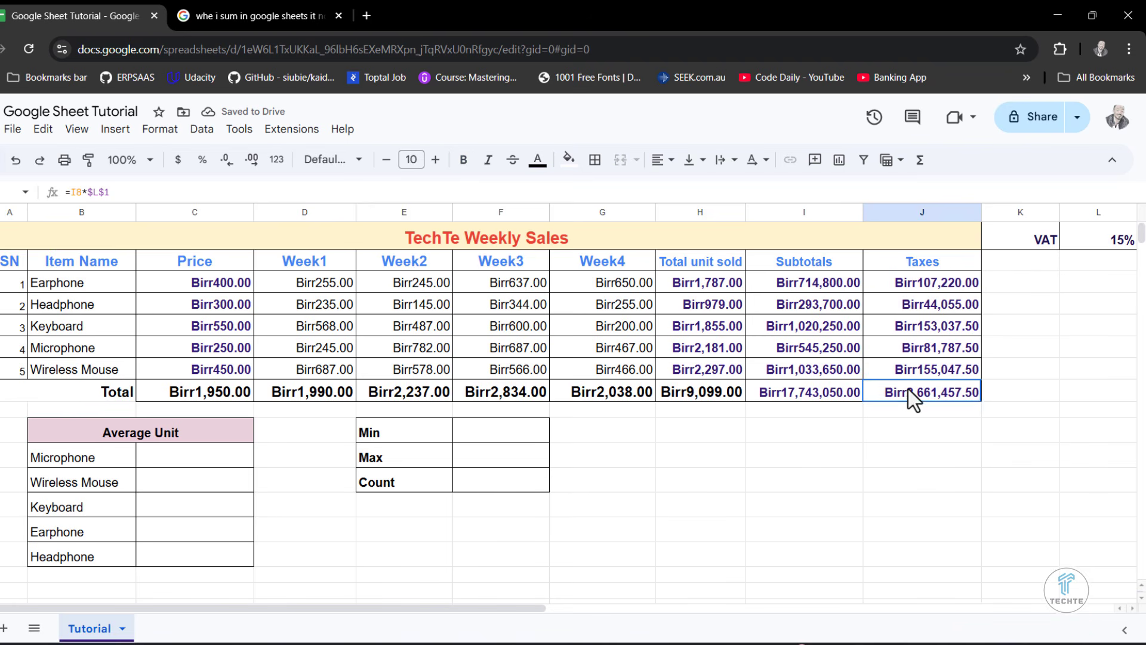
{"action": "left_click", "coordinate": [814, 399]}
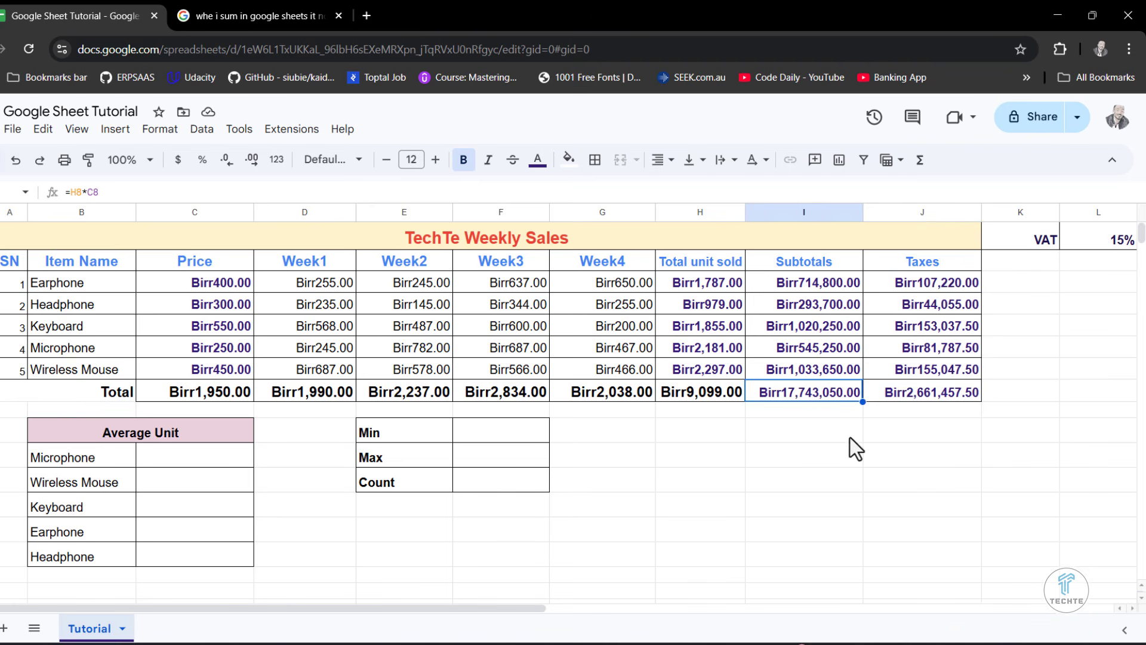
{"action": "left_click", "coordinate": [834, 488]}
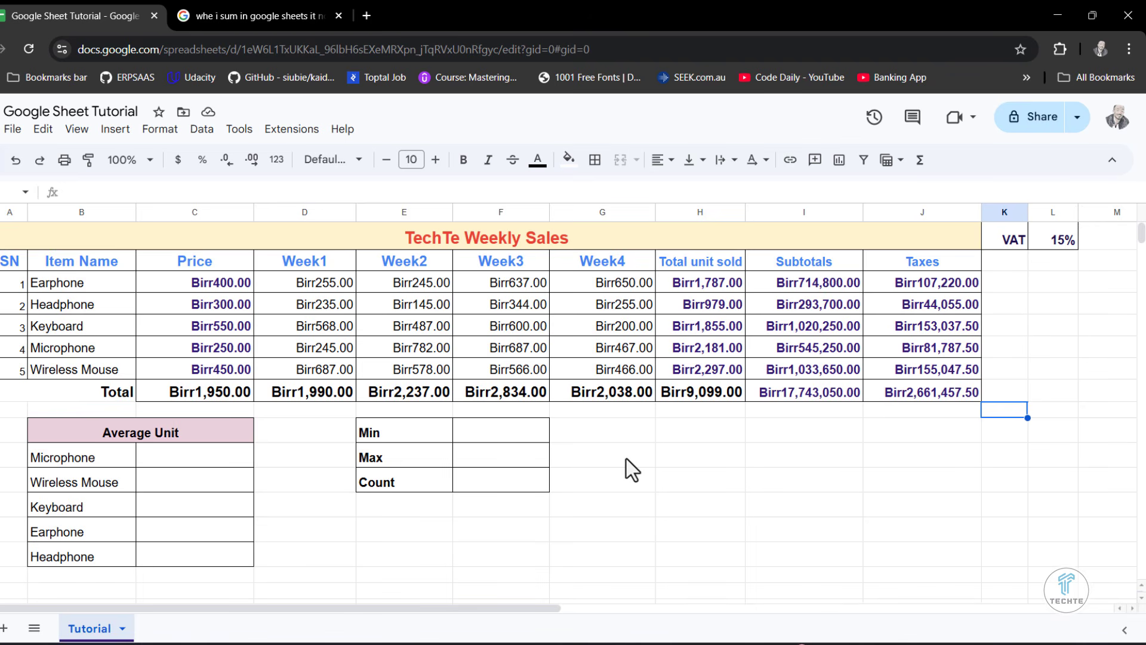
- Review the number format and custom currency options for the amounts in C3:J8, leaving the format as is
{"action": "left_click", "coordinate": [190, 303]}
{"action": "left_click_drag", "start_coordinate": [184, 281], "coordinate": [928, 392]}
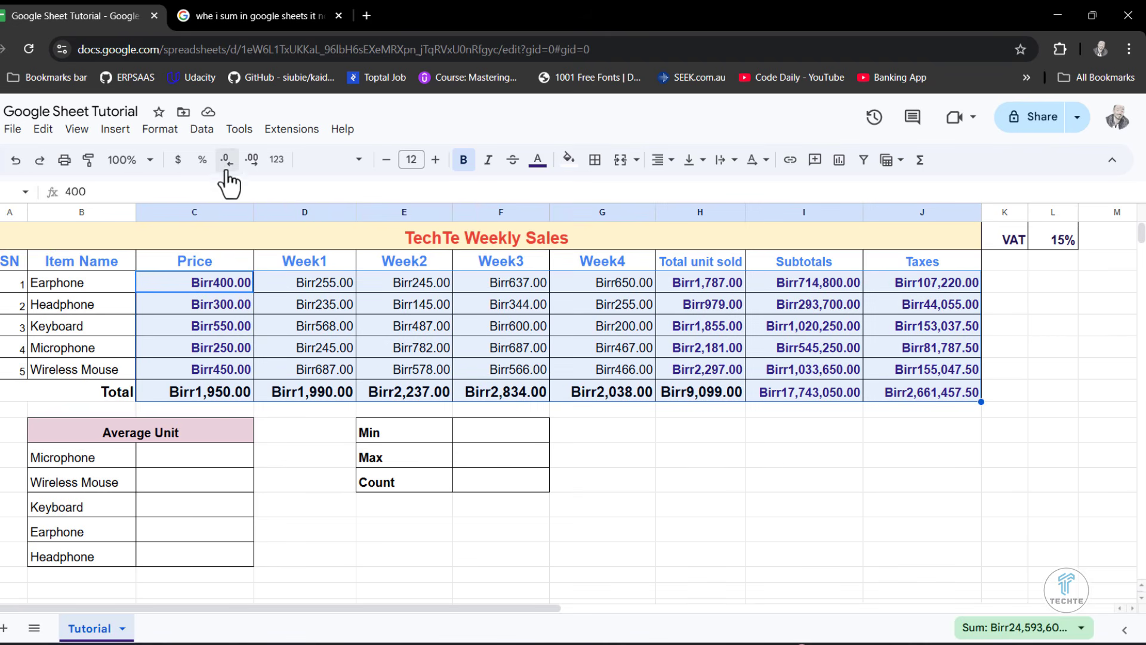
{"action": "left_click", "coordinate": [161, 130]}
{"action": "mouse_move", "coordinate": [221, 202]}
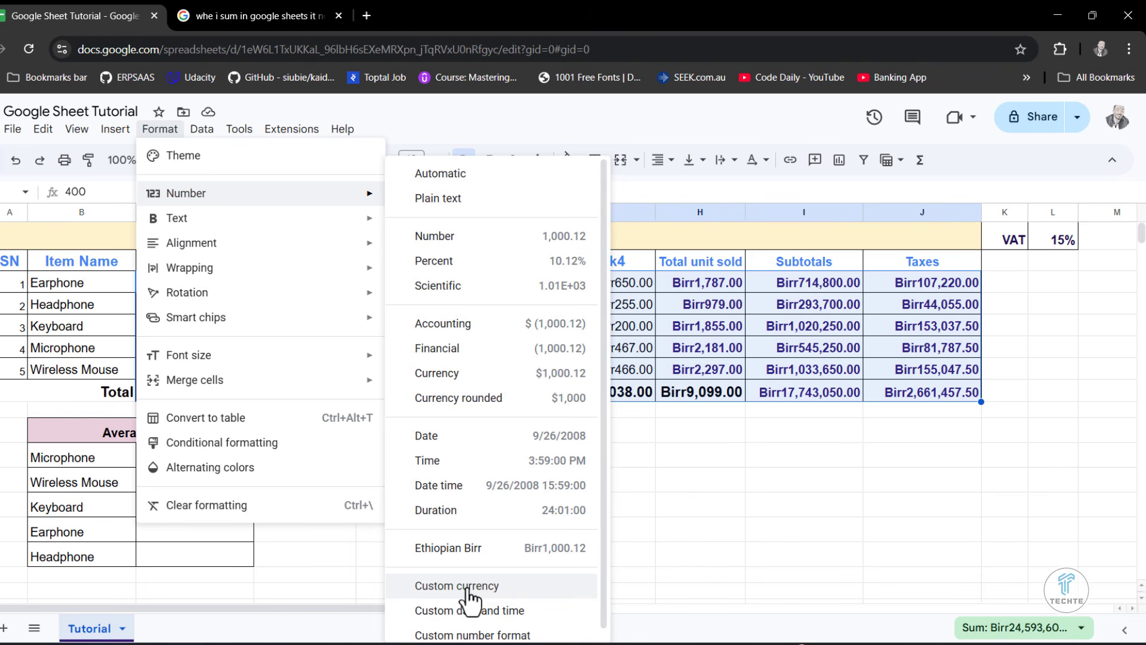
{"action": "left_click", "coordinate": [740, 443]}
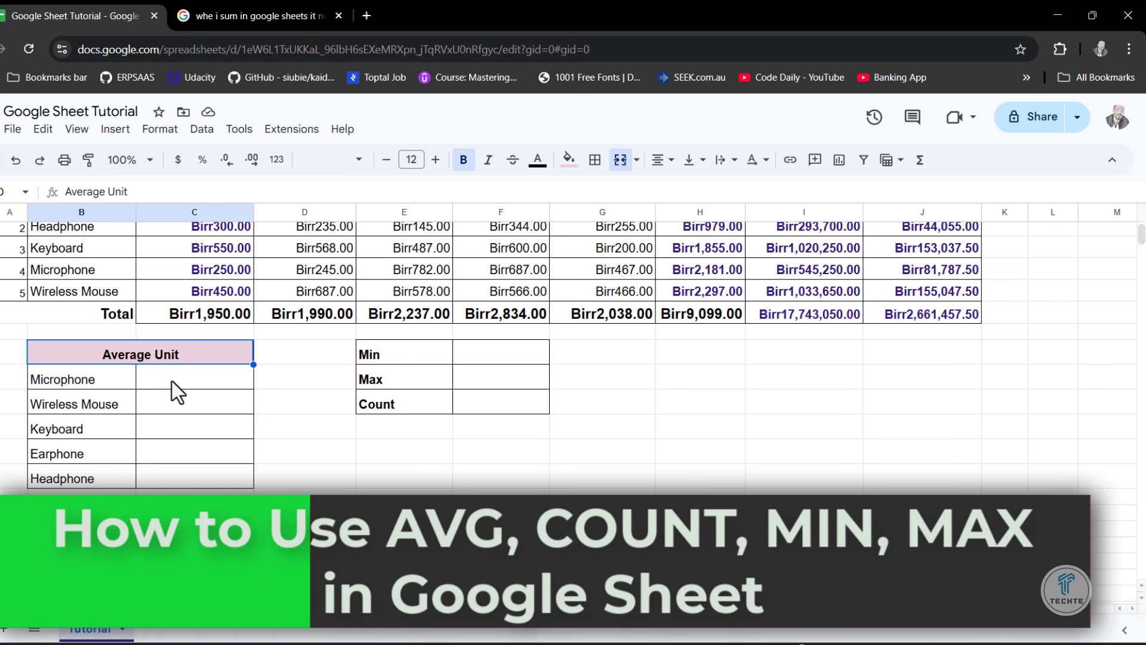
- Examine the weekly sales values in D3:G7 and the Earphone row's Week1 to Week4 values as data for the averages
{"action": "left_click", "coordinate": [171, 381]}
{"action": "scroll", "coordinate": [259, 407], "scroll_direction": "up", "scroll_amount": 1}
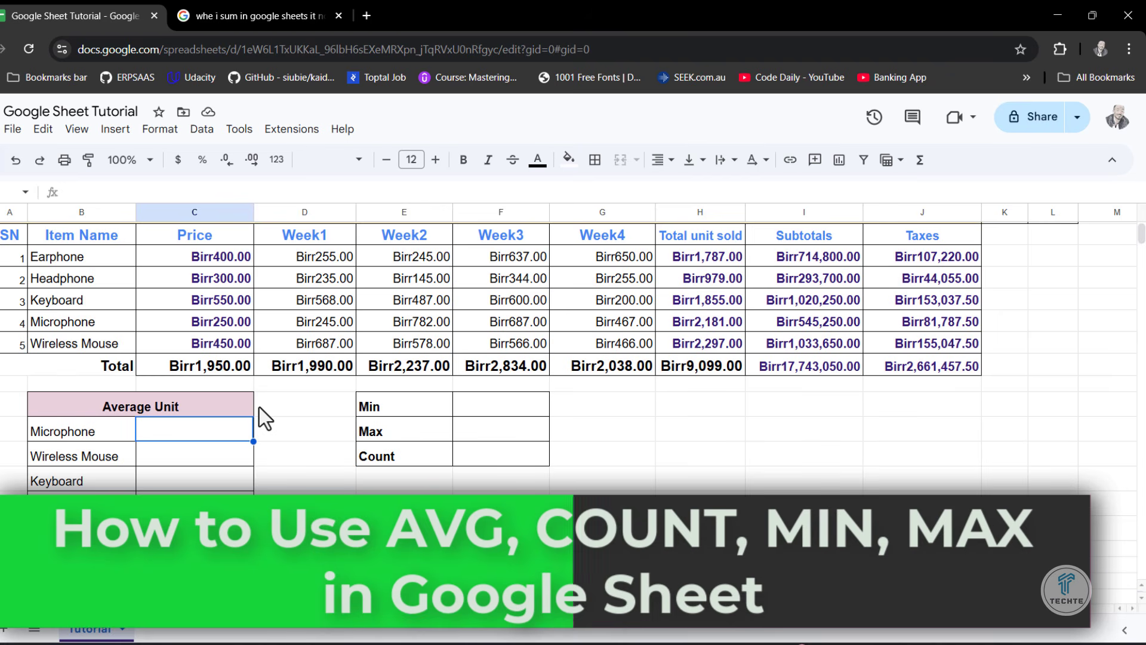
{"action": "left_click", "coordinate": [298, 243]}
{"action": "left_click_drag", "start_coordinate": [302, 258], "coordinate": [608, 350]}
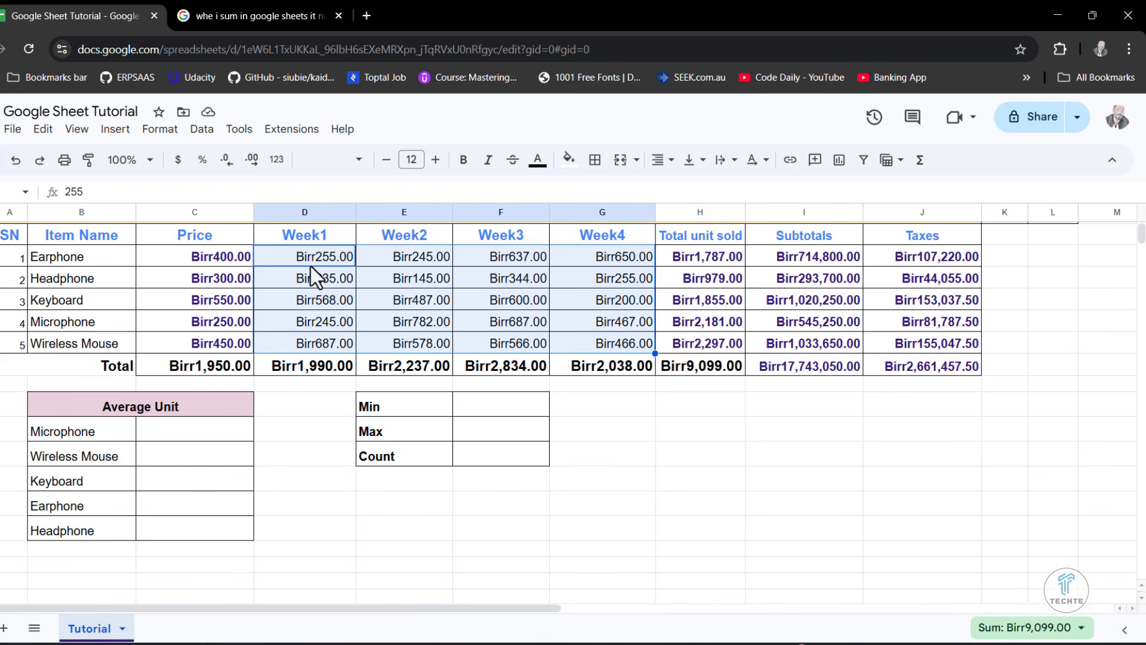
{"action": "left_click_drag", "start_coordinate": [307, 260], "coordinate": [618, 257]}
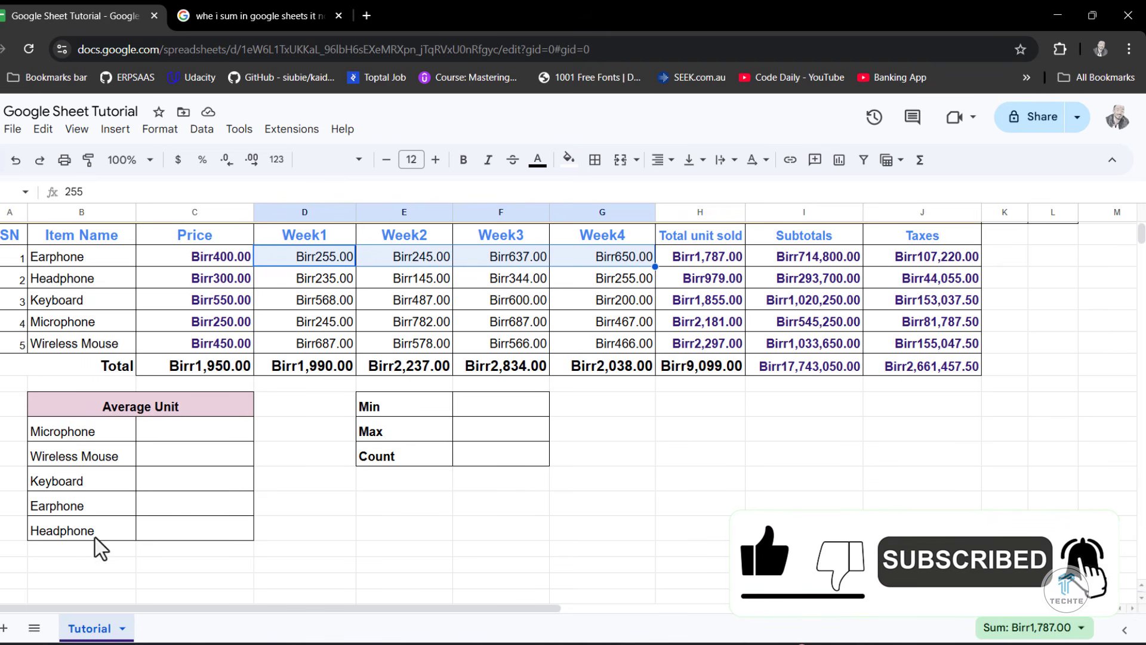
{"action": "left_click", "coordinate": [177, 428]}
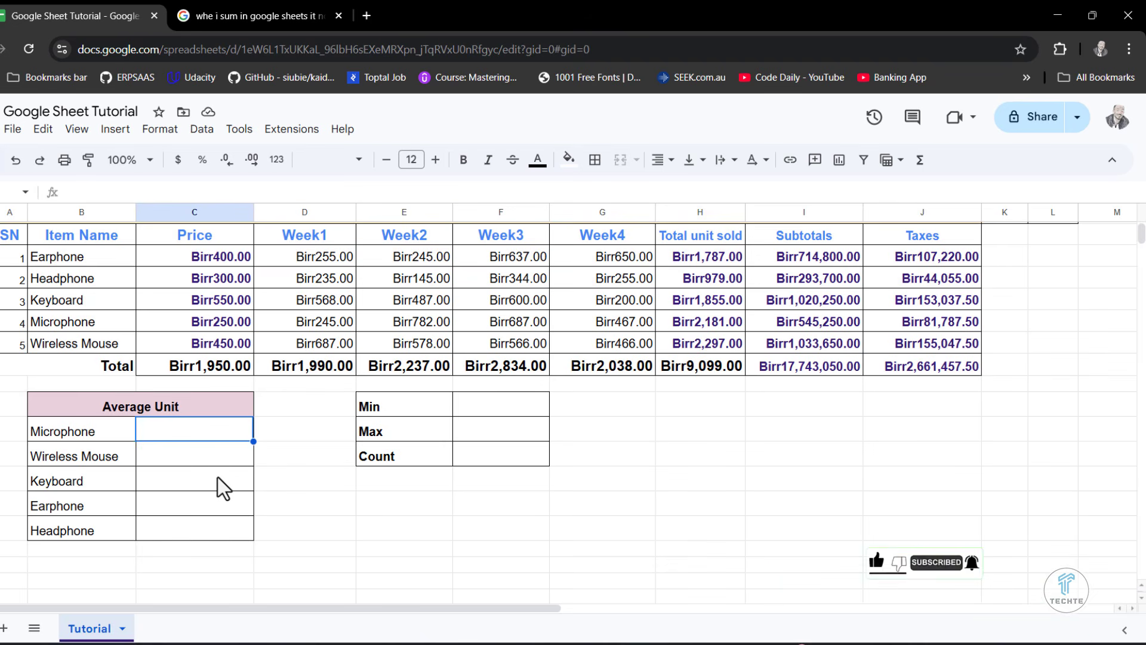
{"action": "type", "text": "=AVERAGE"}
{"action": "key", "text": "BackSpace"}
{"action": "key", "text": "BackSpace"}
{"action": "key", "text": "BackSpace"}
{"action": "key", "text": "BackSpace"}
{"action": "key", "text": "BackSpace"}
{"action": "key", "text": "BackSpace"}
{"action": "key", "text": "BackSpace"}
{"action": "key", "text": "BackSpace"}
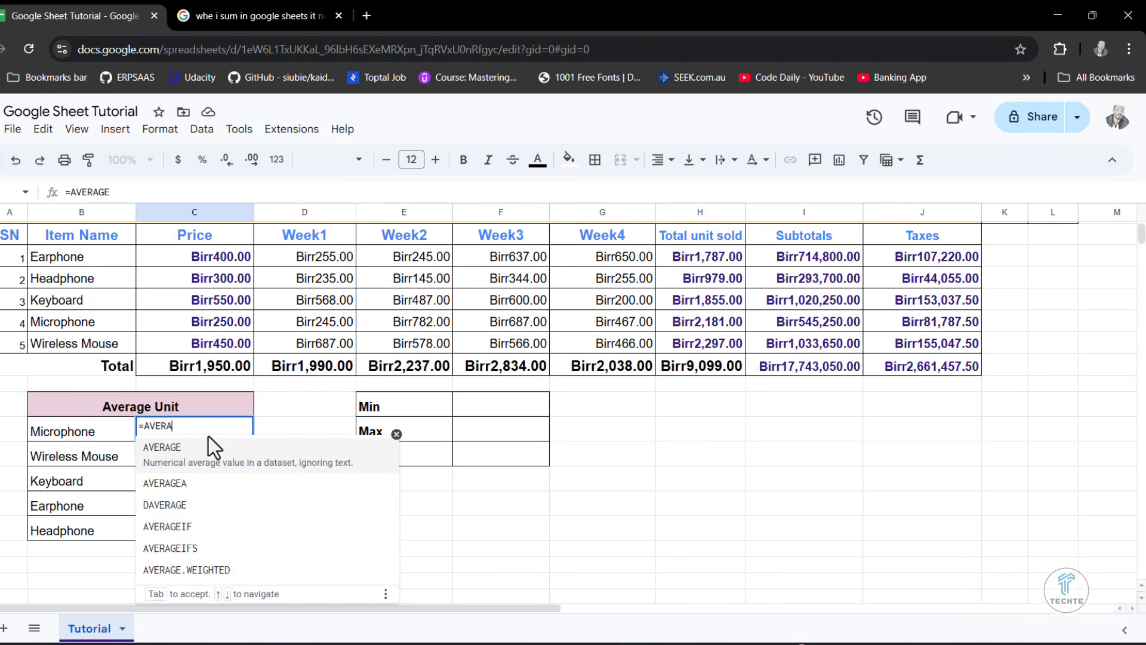
{"action": "left_click", "coordinate": [207, 459]}
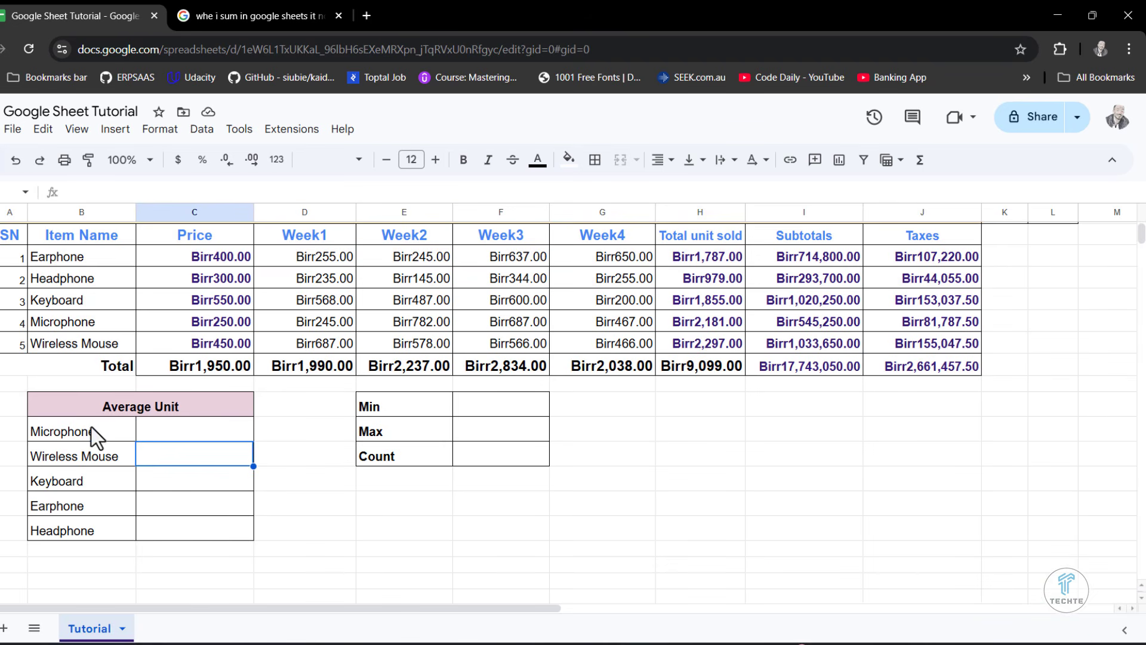
- Sort the item names in the Average Unit table, B11:B15, from A to Z
{"action": "left_click_drag", "start_coordinate": [92, 428], "coordinate": [91, 525]}
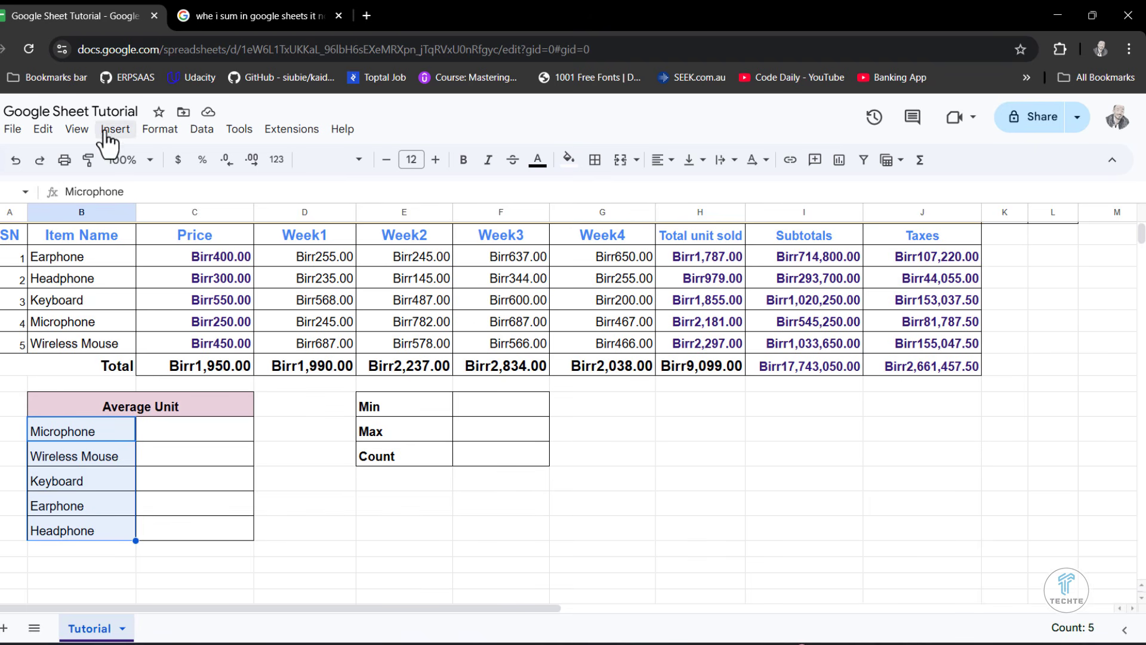
{"action": "left_click", "coordinate": [202, 128]}
{"action": "mouse_move", "coordinate": [260, 165]}
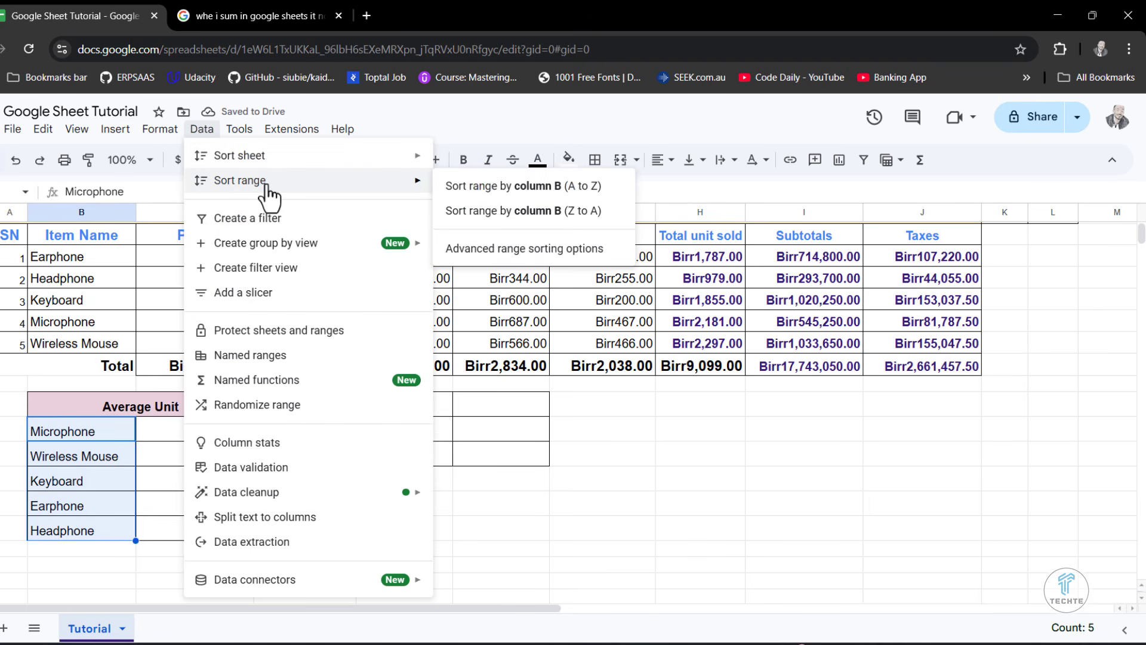
{"action": "left_click", "coordinate": [497, 188]}
{"action": "left_click", "coordinate": [150, 463]}
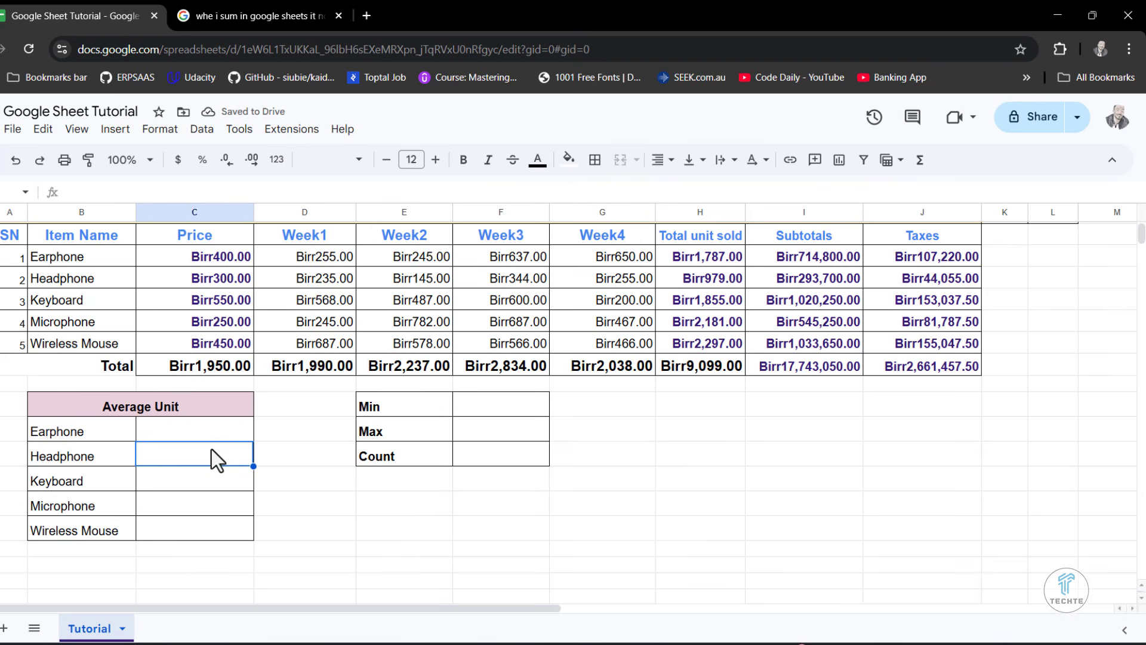
- Calculate Earphone's average in C11 with =AVERAGE(D3:G3) and accept the suggested autofill for the remaining items
{"action": "left_click_drag", "start_coordinate": [177, 415], "coordinate": [176, 431]}
{"action": "left_click", "coordinate": [176, 431]}
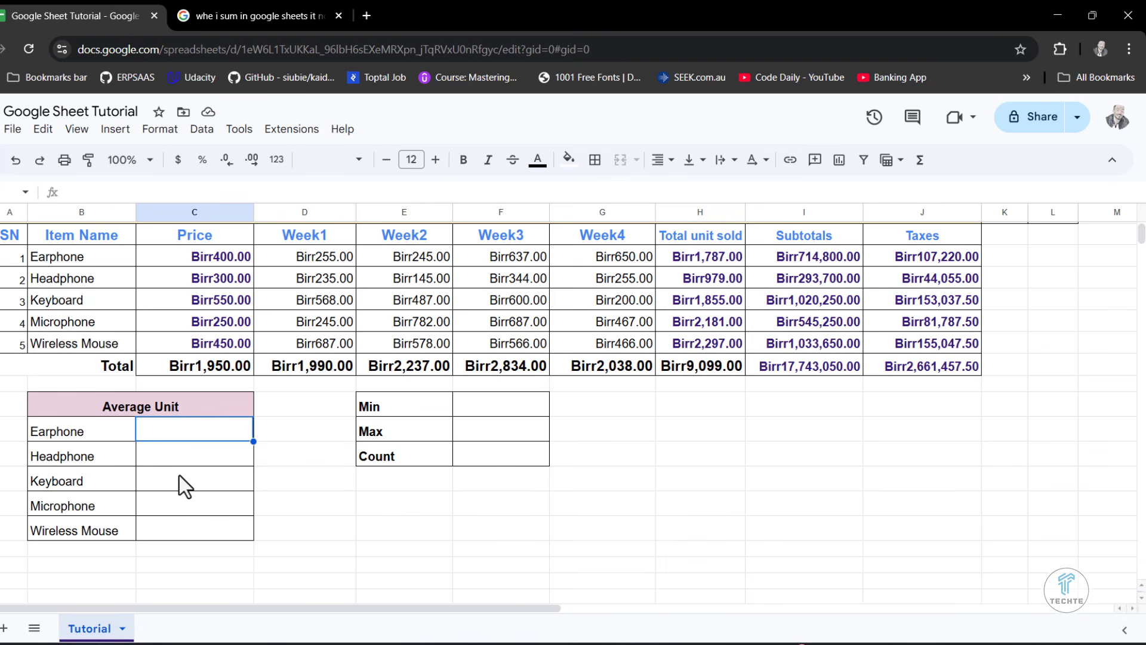
{"action": "type", "text": "=avera"}
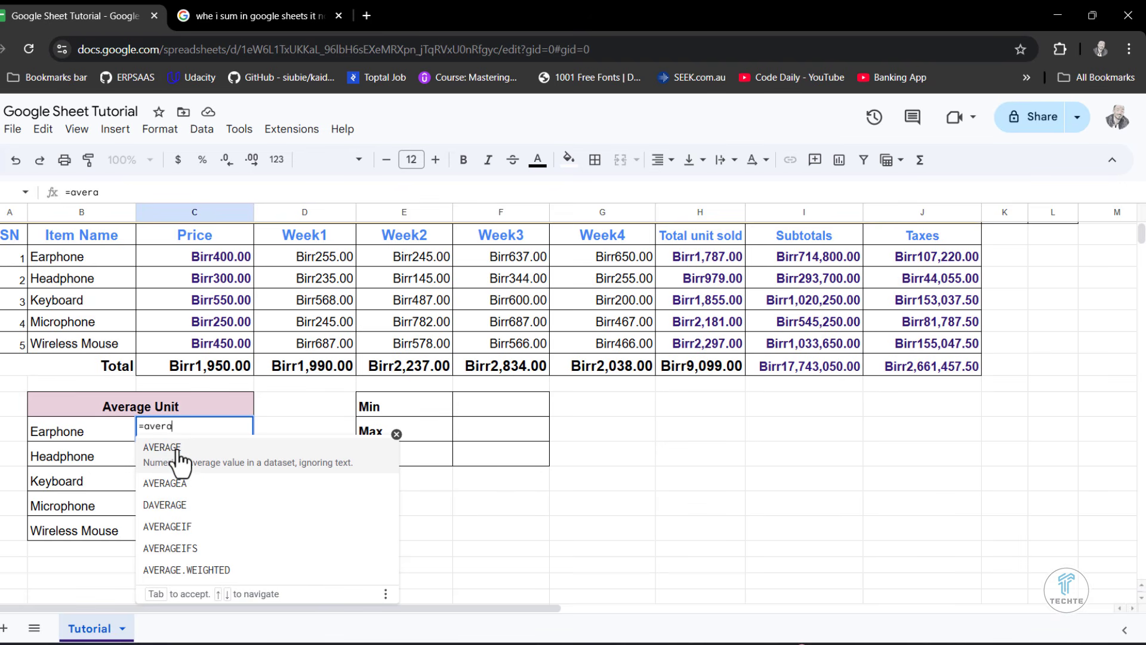
{"action": "left_click", "coordinate": [178, 453]}
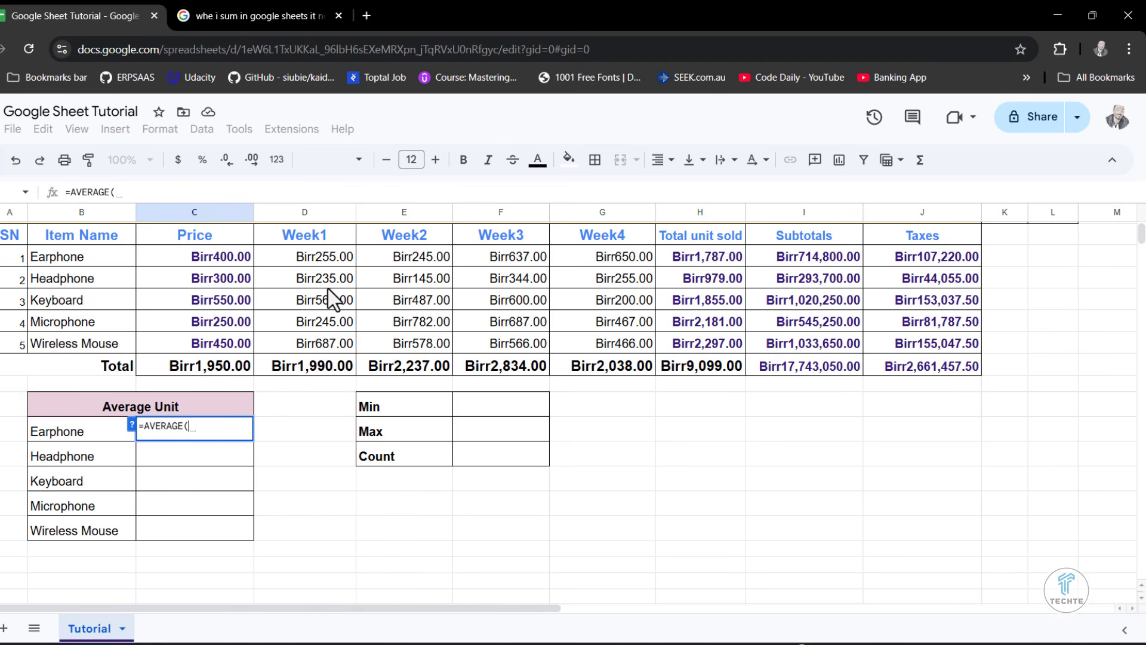
{"action": "left_click_drag", "start_coordinate": [307, 260], "coordinate": [633, 271]}
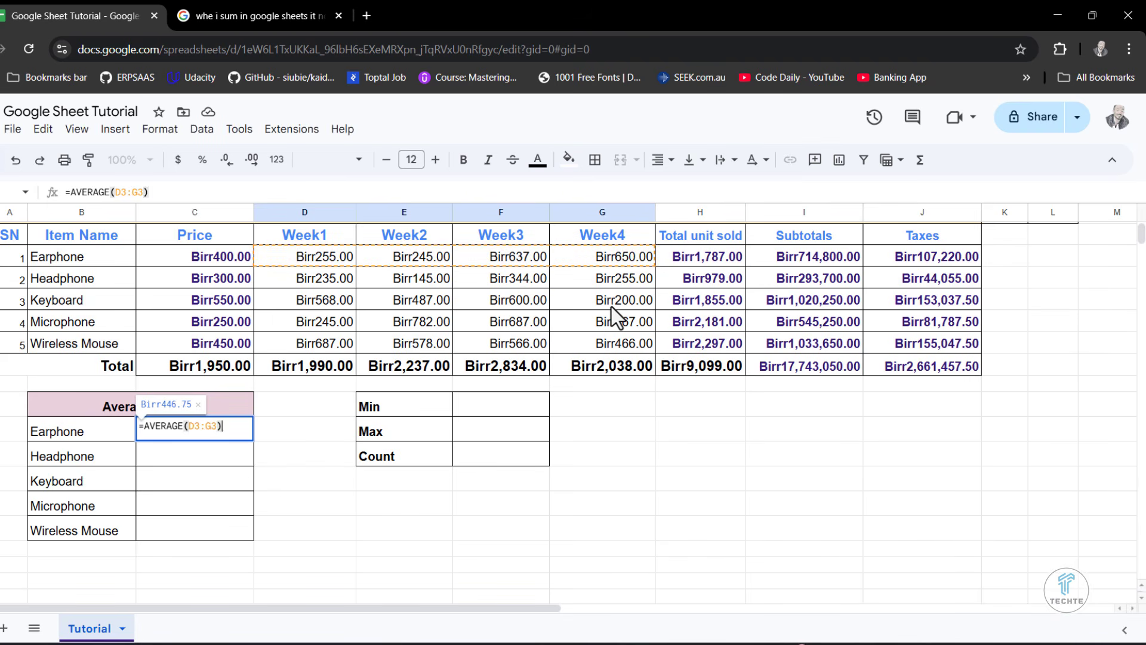
{"action": "type", "text": ")"}
{"action": "key", "text": "Return"}
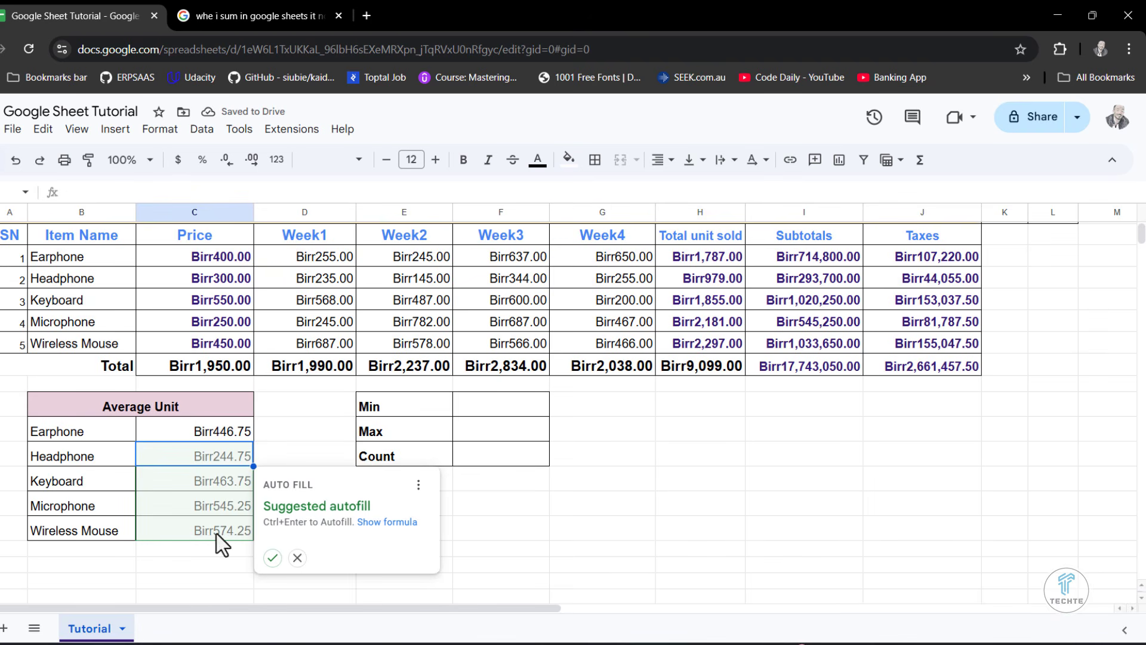
{"action": "left_click", "coordinate": [273, 558]}
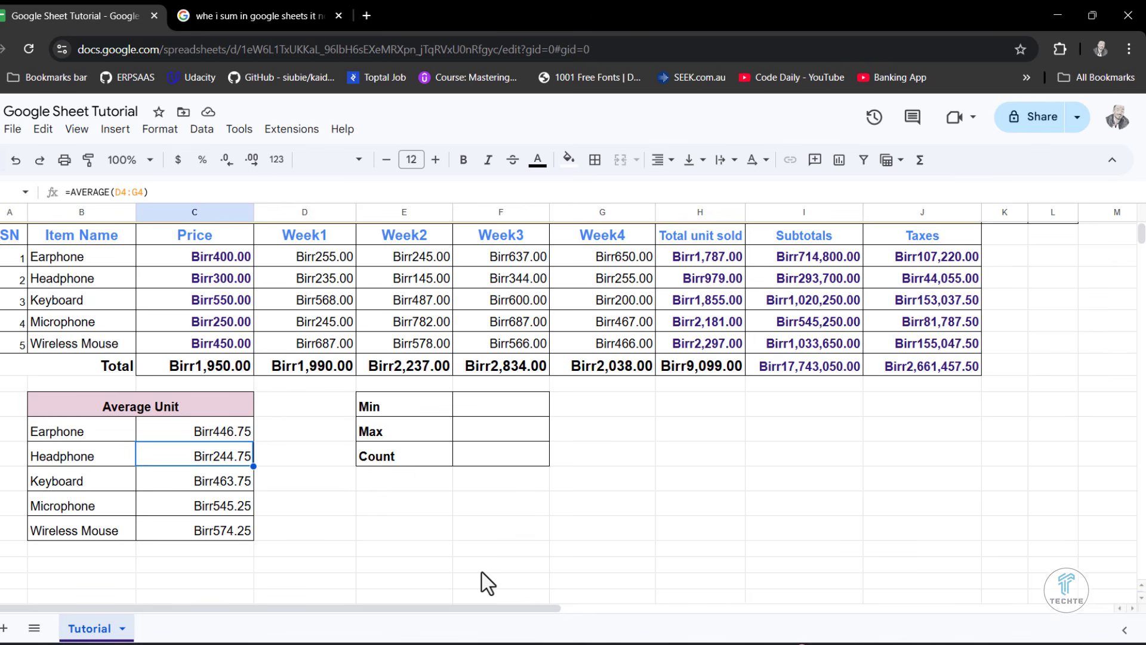
- Calculate the minimum of the weekly totals in the Min cell F10 with =MIN(D8:G8)
{"action": "scroll", "coordinate": [503, 411], "scroll_direction": "up", "scroll_amount": 1}
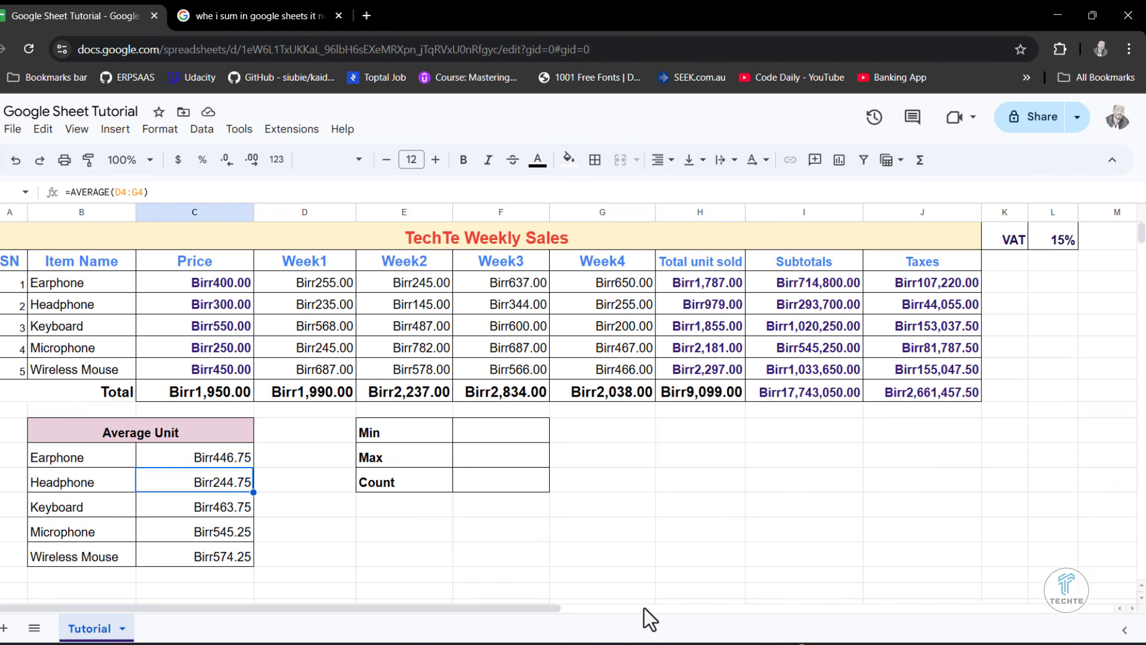
{"action": "left_click", "coordinate": [520, 433]}
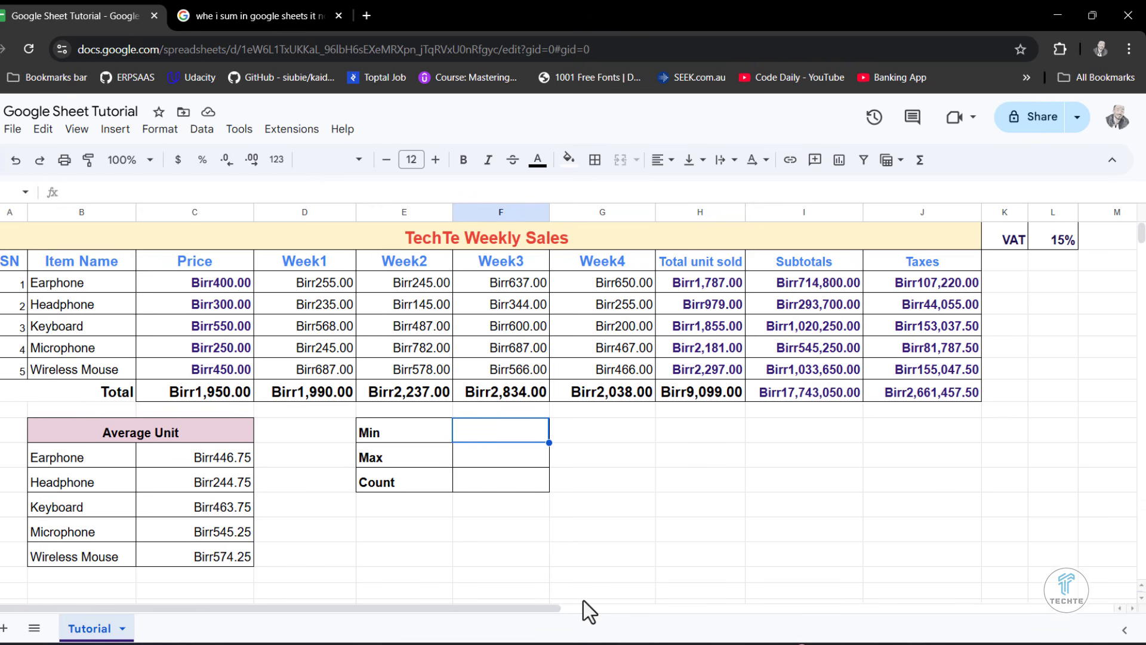
{"action": "type", "text": "="}
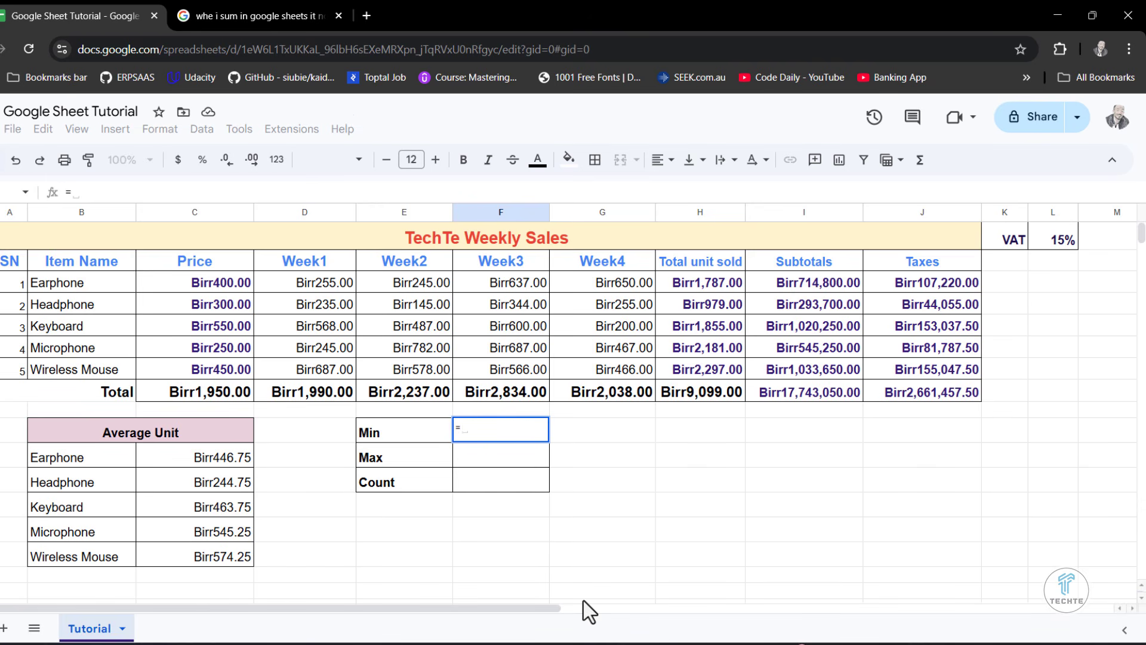
{"action": "type", "text": "min"}
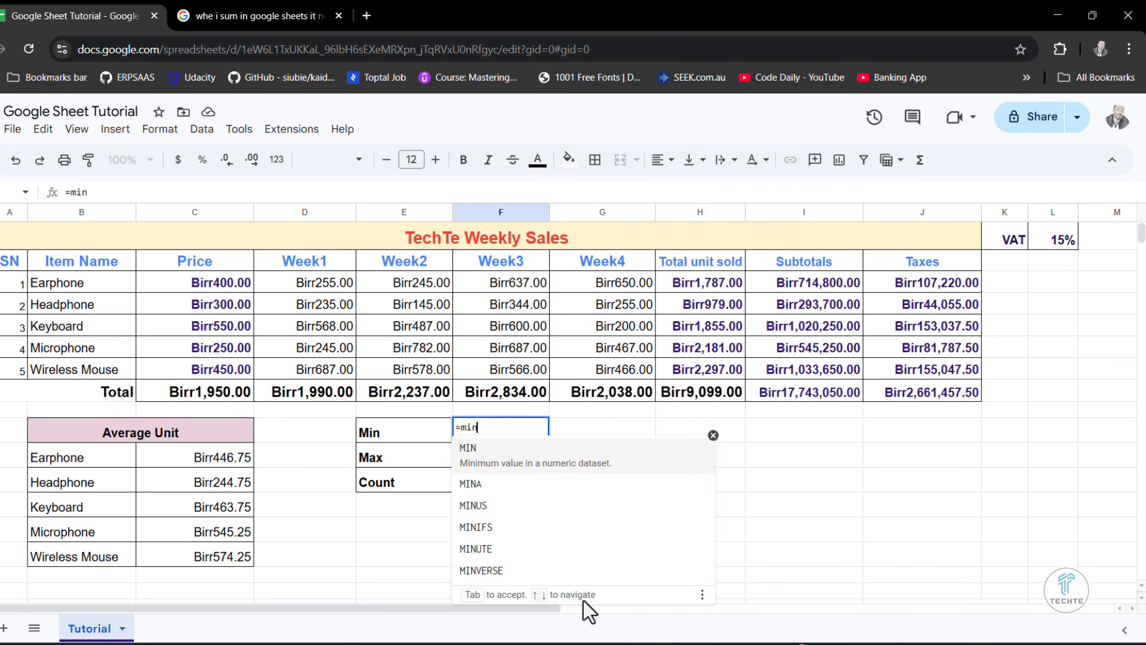
{"action": "key", "text": "Tab"}
{"action": "left_click_drag", "start_coordinate": [269, 391], "coordinate": [653, 395]}
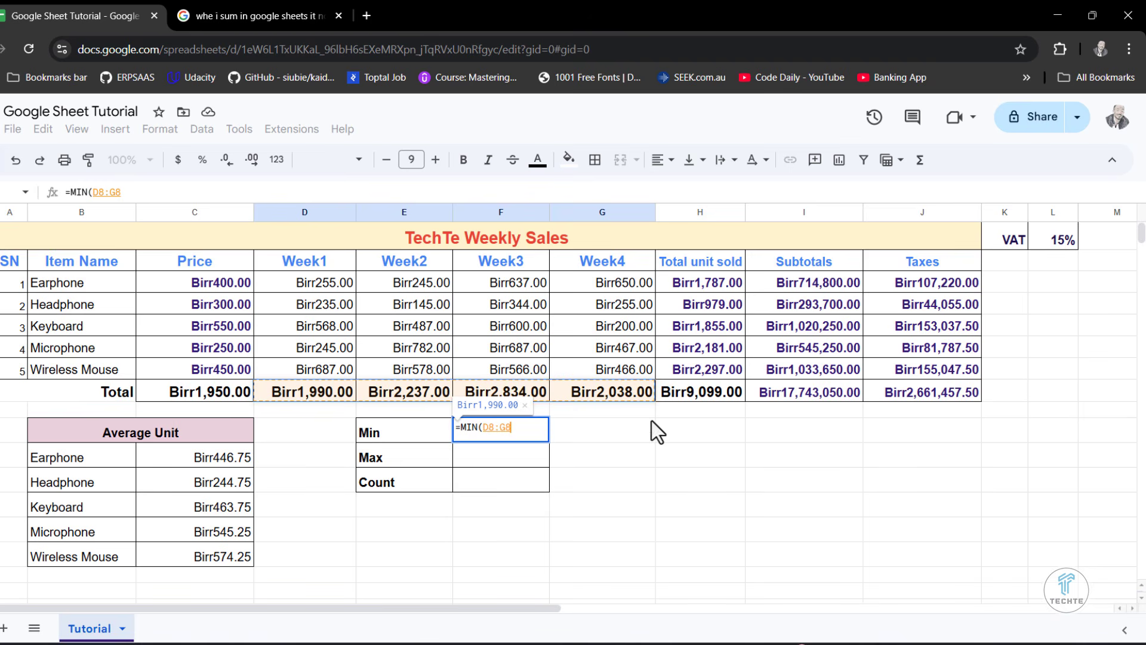
{"action": "type", "text": ")"}
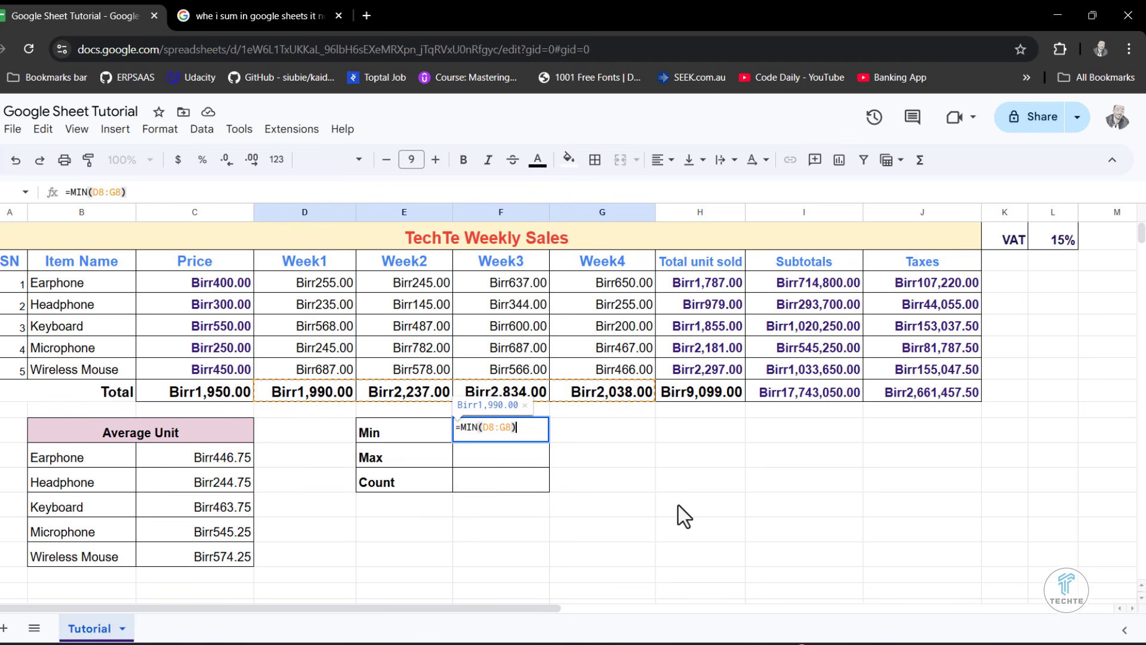
{"action": "key", "text": "Return"}
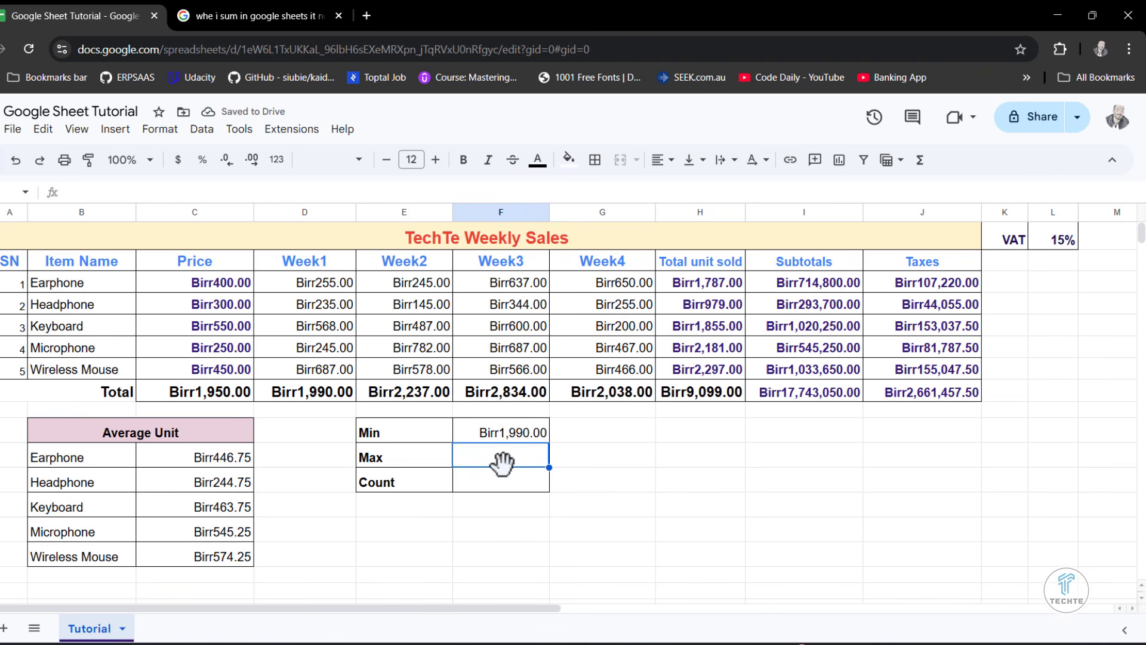
- Calculate the maximum of the weekly totals in the Max cell F11 with =MAX(D8:G8), without accepting the suggested autofill
{"action": "type", "text": "=MAX("}
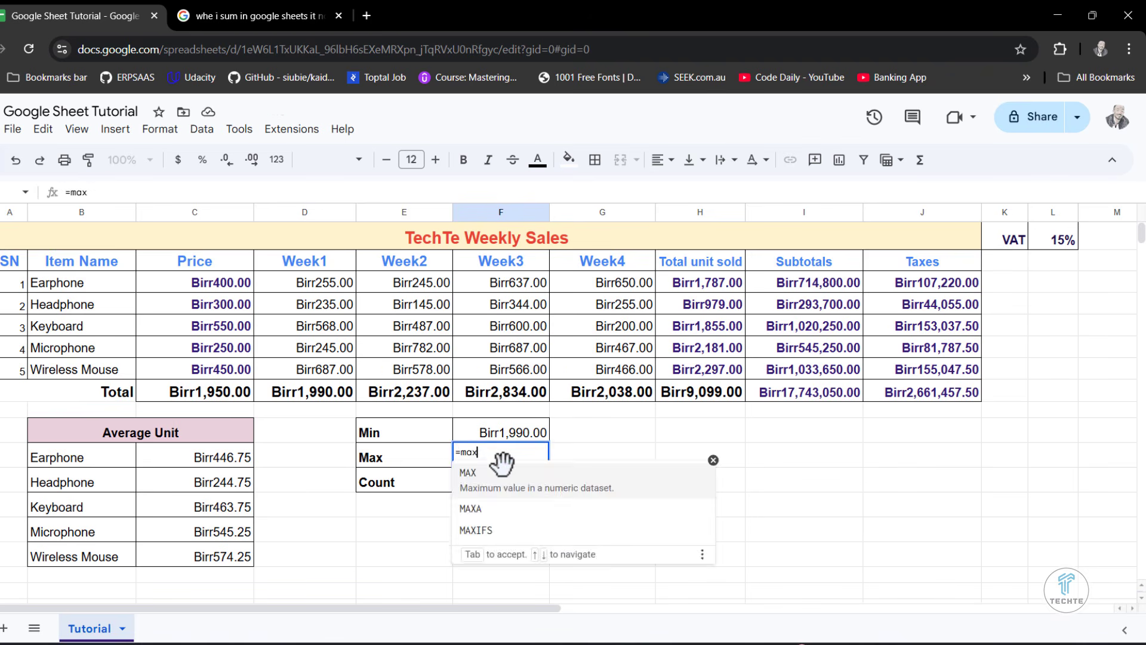
{"action": "left_click_drag", "start_coordinate": [266, 400], "coordinate": [629, 406]}
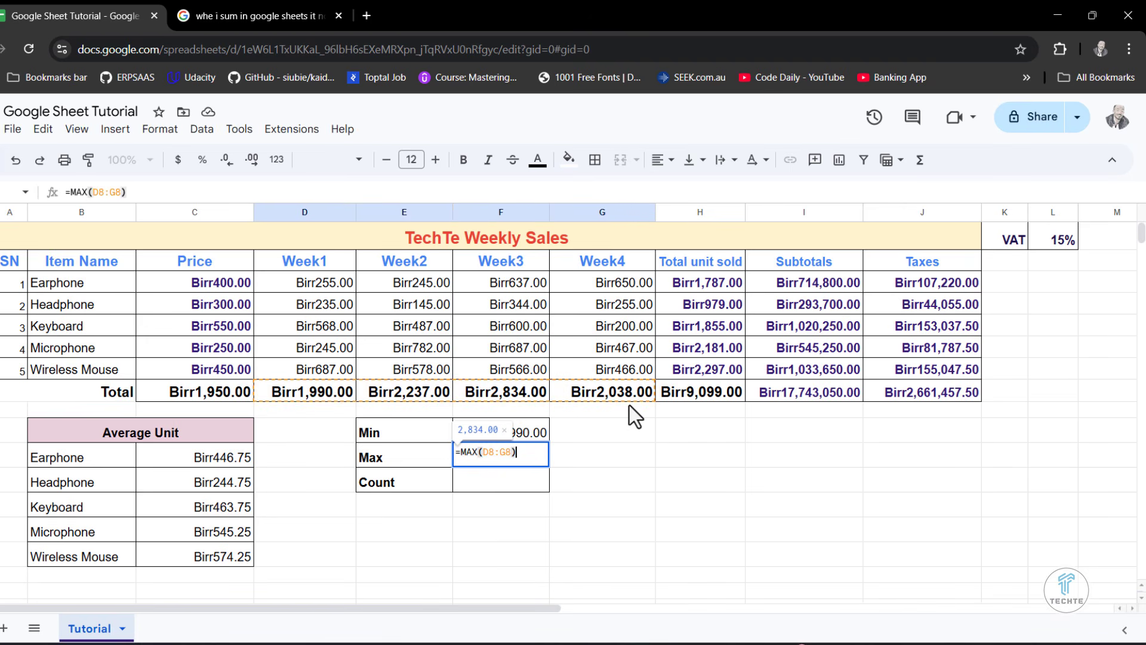
{"action": "key", "text": "Return"}
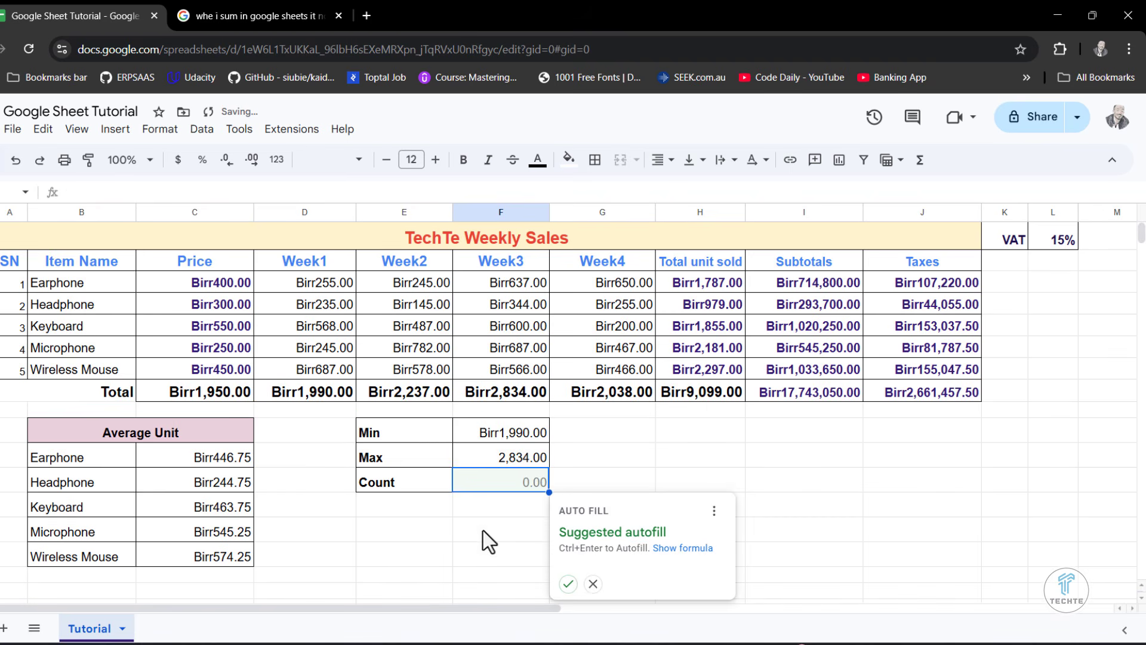
{"action": "left_click", "coordinate": [505, 454]}
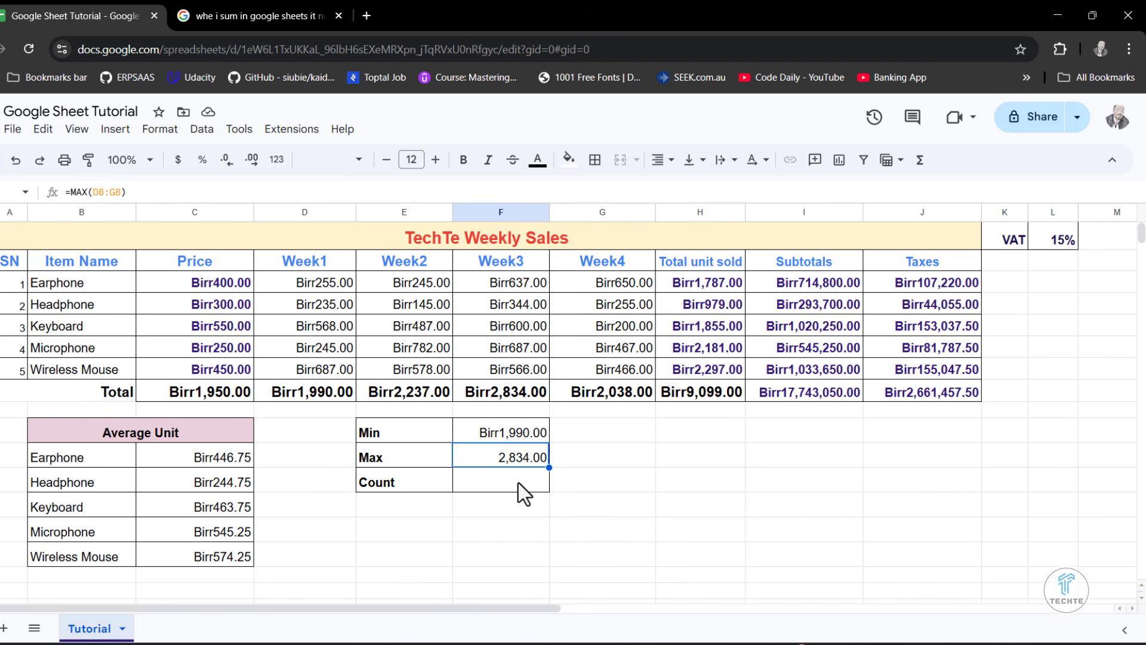
- Count the item names in the Count cell F12 with =COUNTA(B3:B7)
{"action": "left_click", "coordinate": [502, 482]}
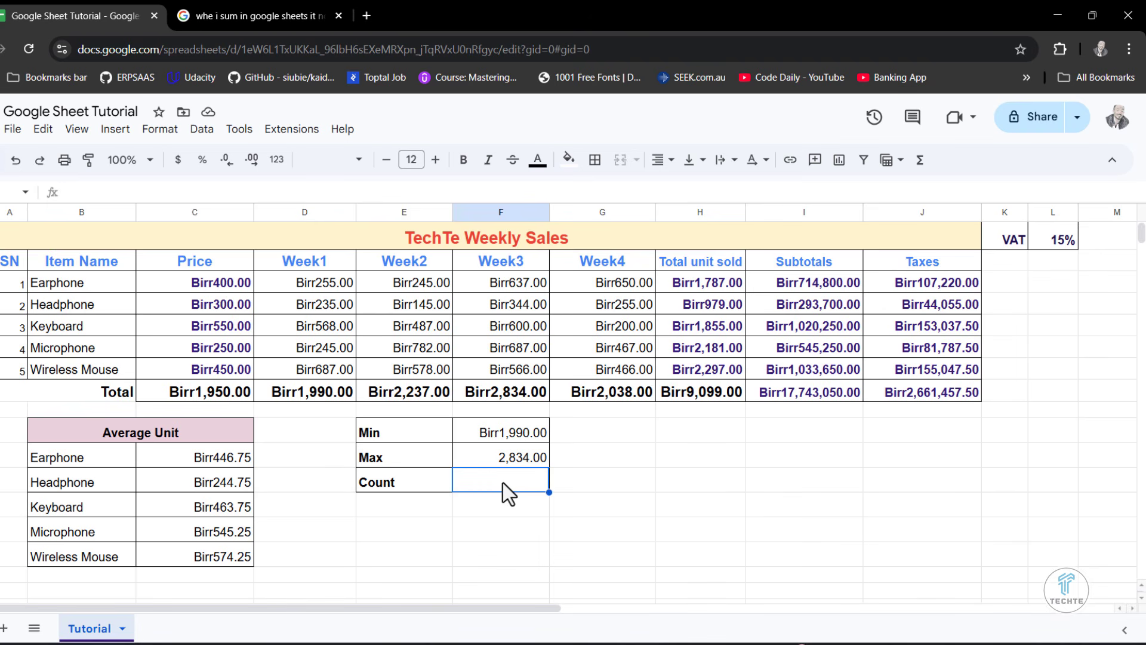
{"action": "type", "text": "=coun"}
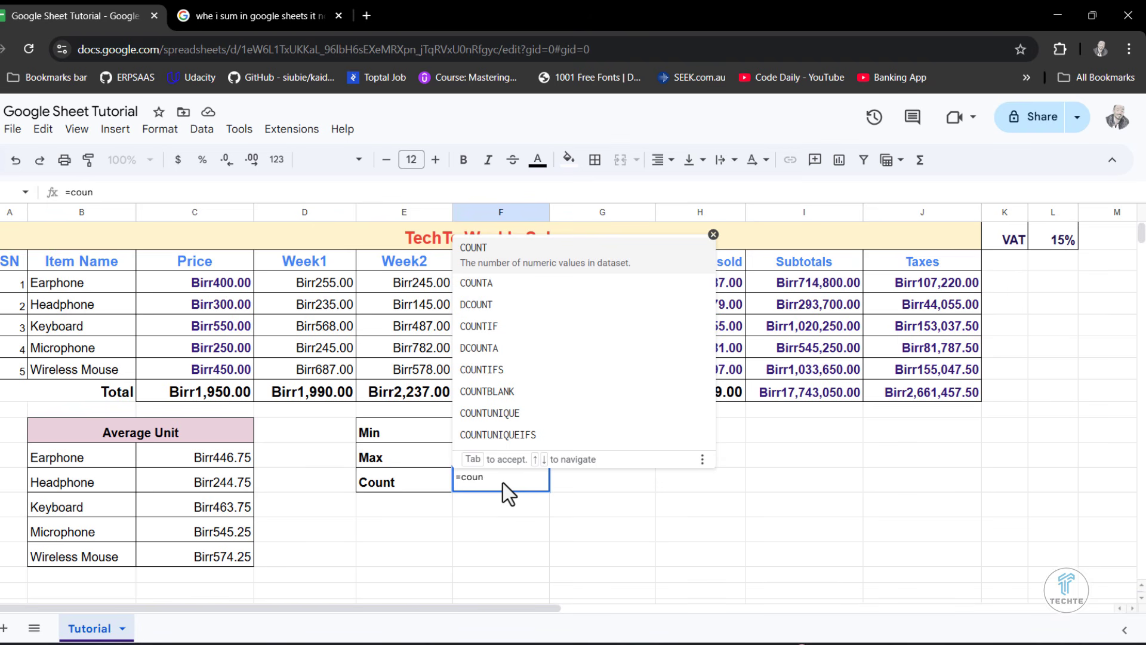
{"action": "key", "text": "Down"}
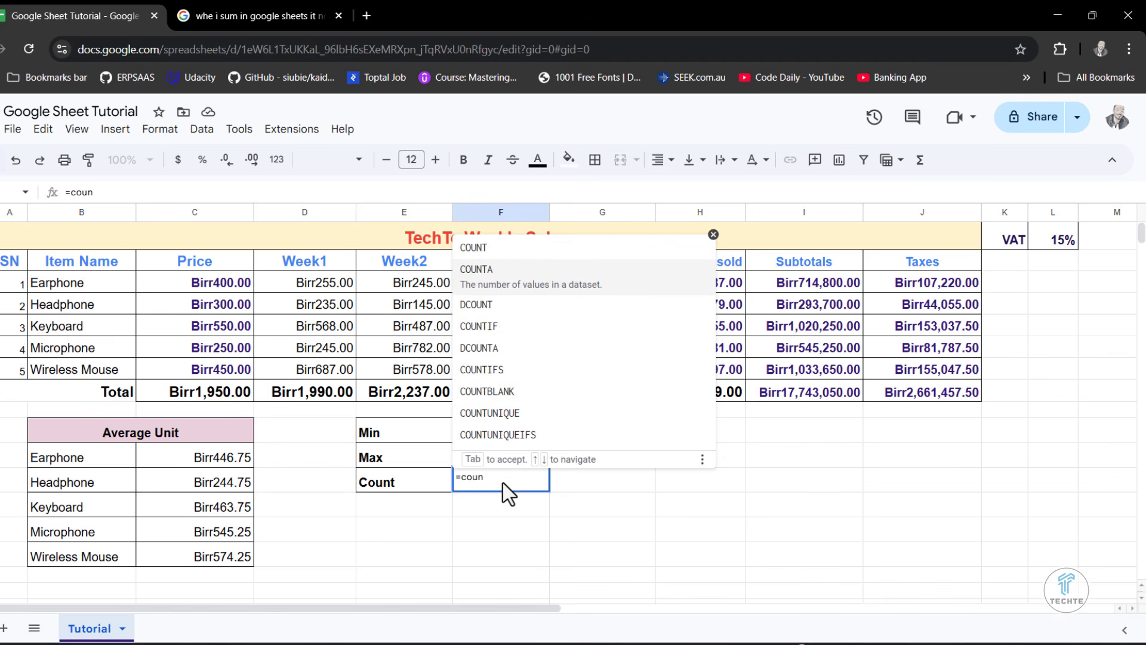
{"action": "key", "text": "Tab"}
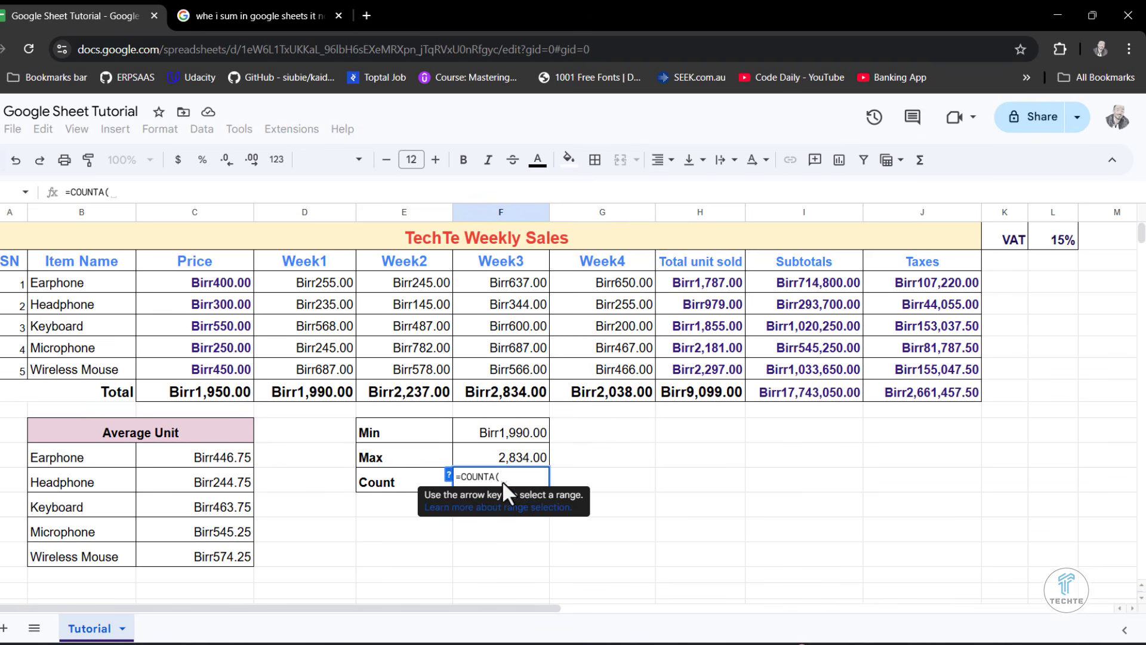
{"action": "left_click_drag", "start_coordinate": [55, 286], "coordinate": [58, 363]}
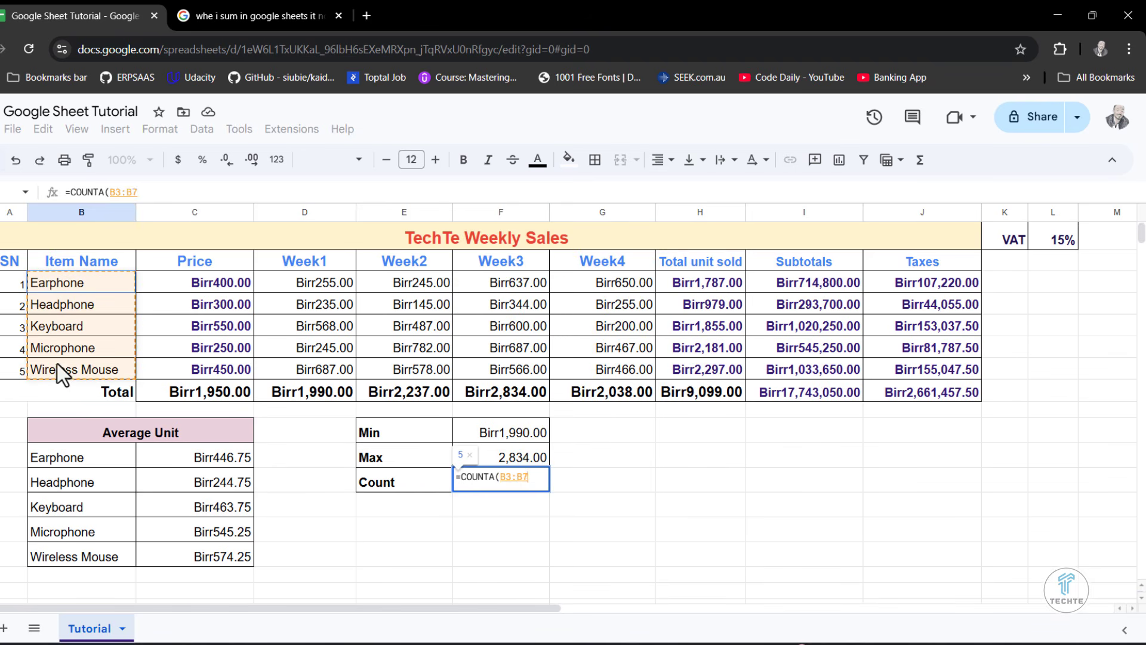
{"action": "type", "text": ")"}
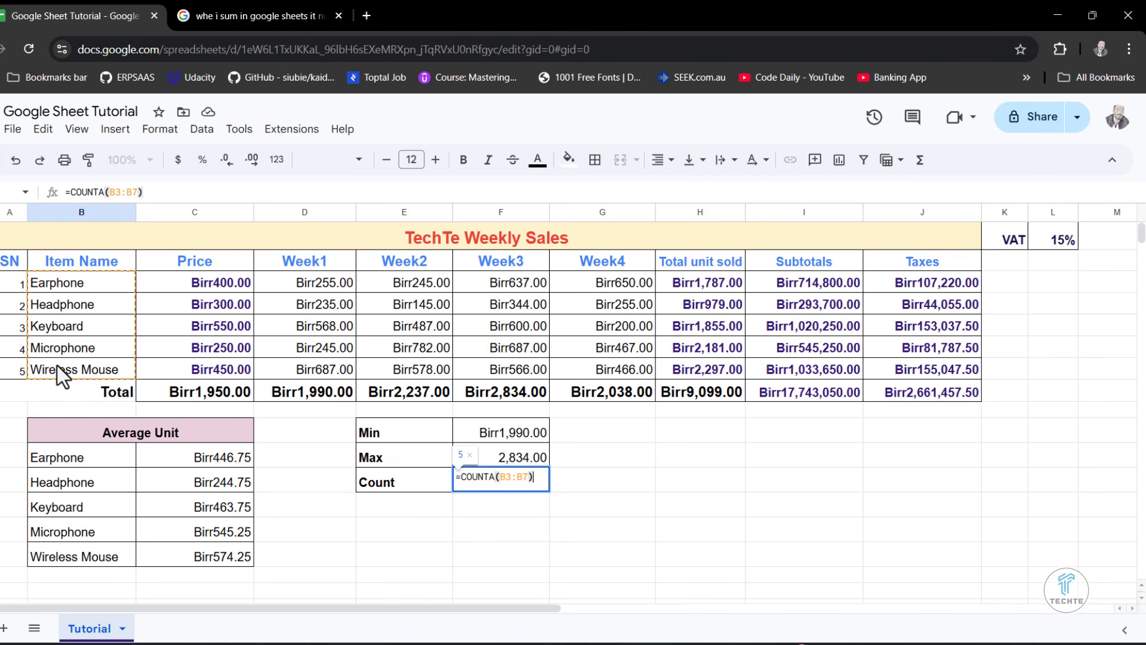
{"action": "key", "text": "Return"}
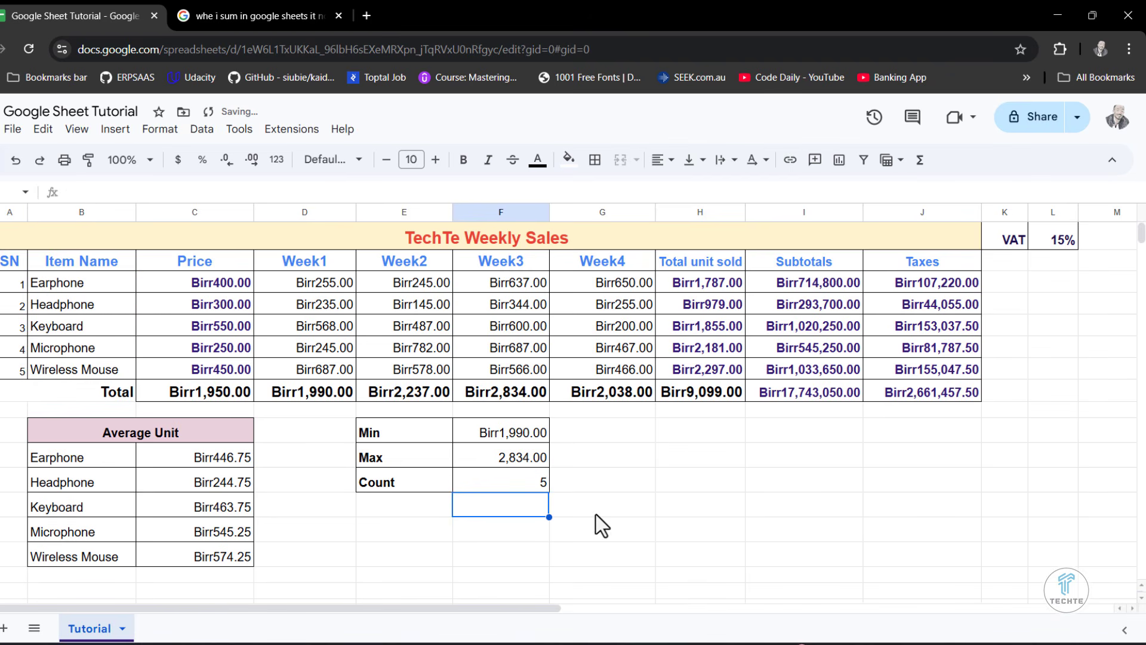
{"action": "left_click", "coordinate": [542, 474]}
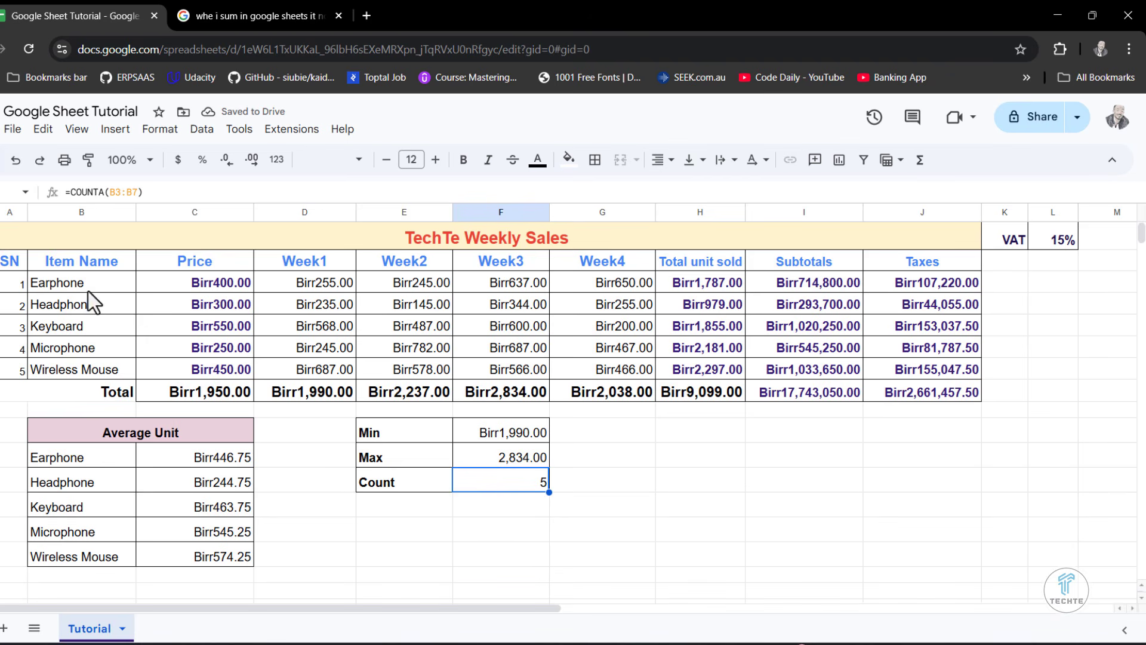
- Extend the Count label in E12 to read "Count Item"
{"action": "double_click", "coordinate": [404, 482]}
{"action": "type", "text": "I"}
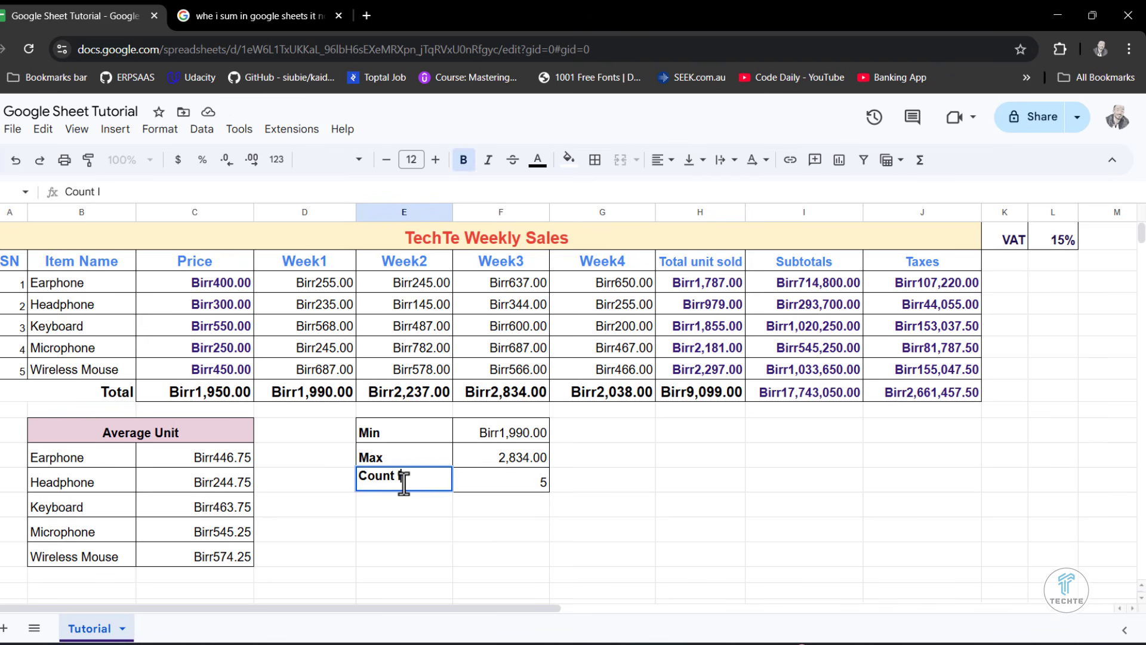
{"action": "type", "text": "tem"}
{"action": "left_click", "coordinate": [509, 534]}
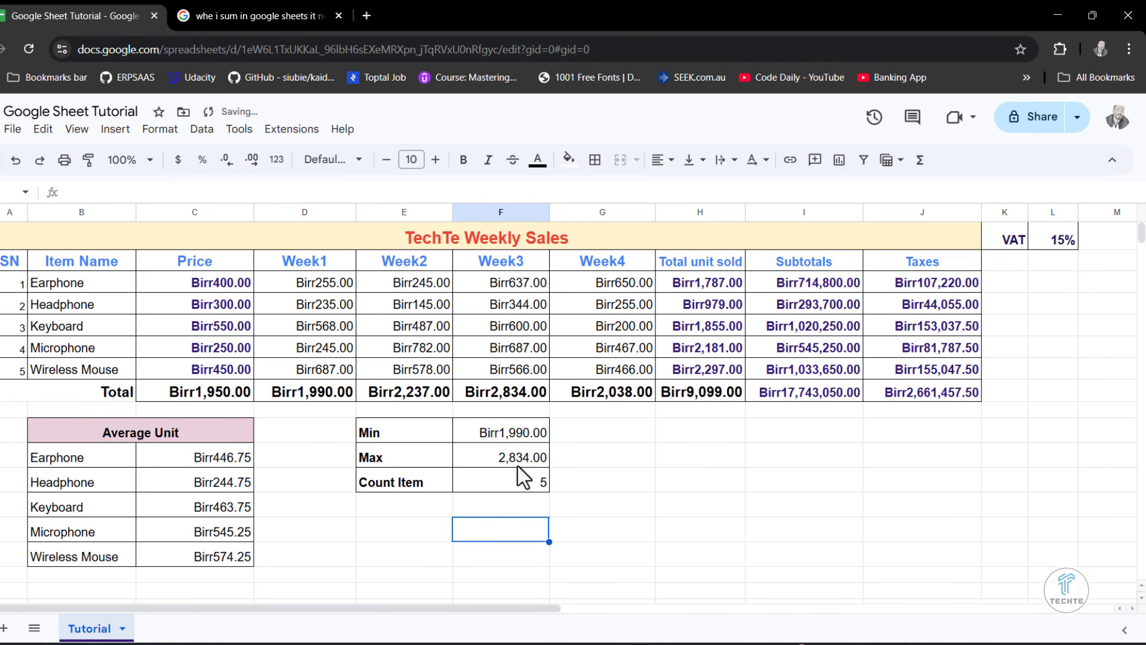
- Copy the Birr currency formatting from the Min value in F10 to the Max value in F11
{"action": "left_click", "coordinate": [500, 436]}
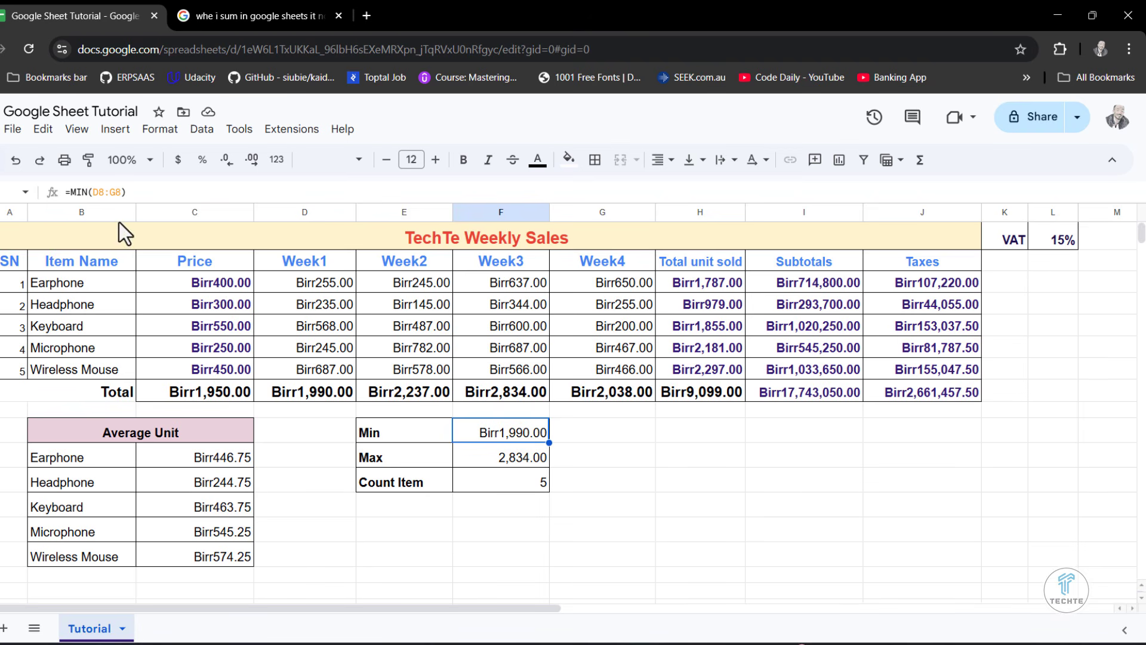
{"action": "left_click", "coordinate": [88, 160]}
{"action": "left_click", "coordinate": [499, 459]}
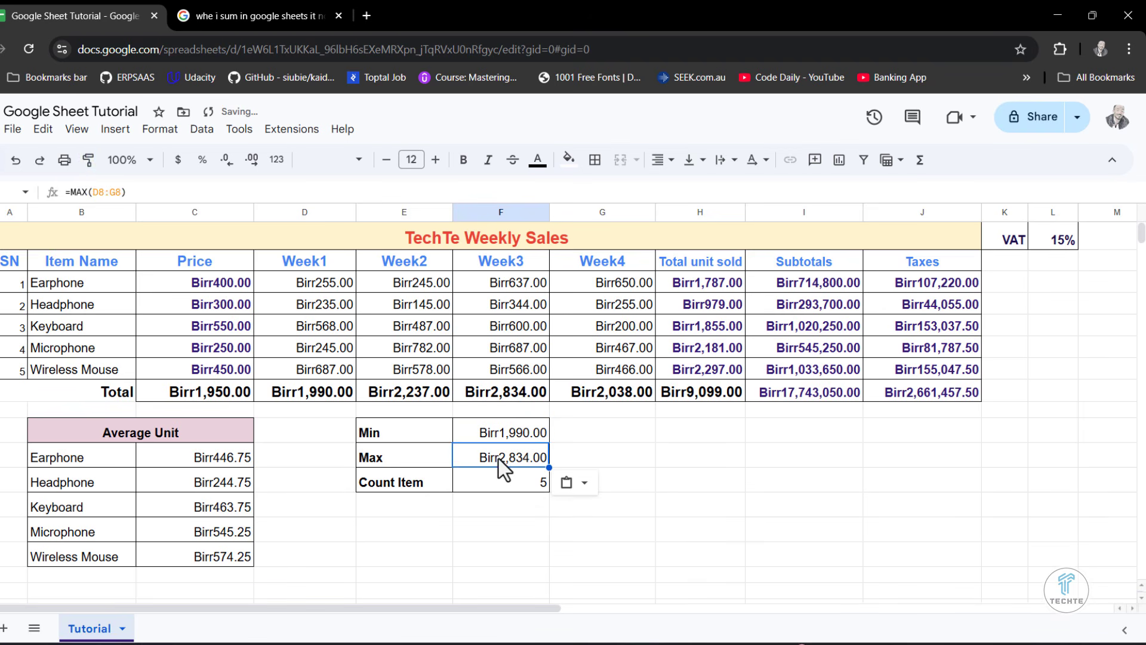
{"action": "left_click", "coordinate": [500, 500]}
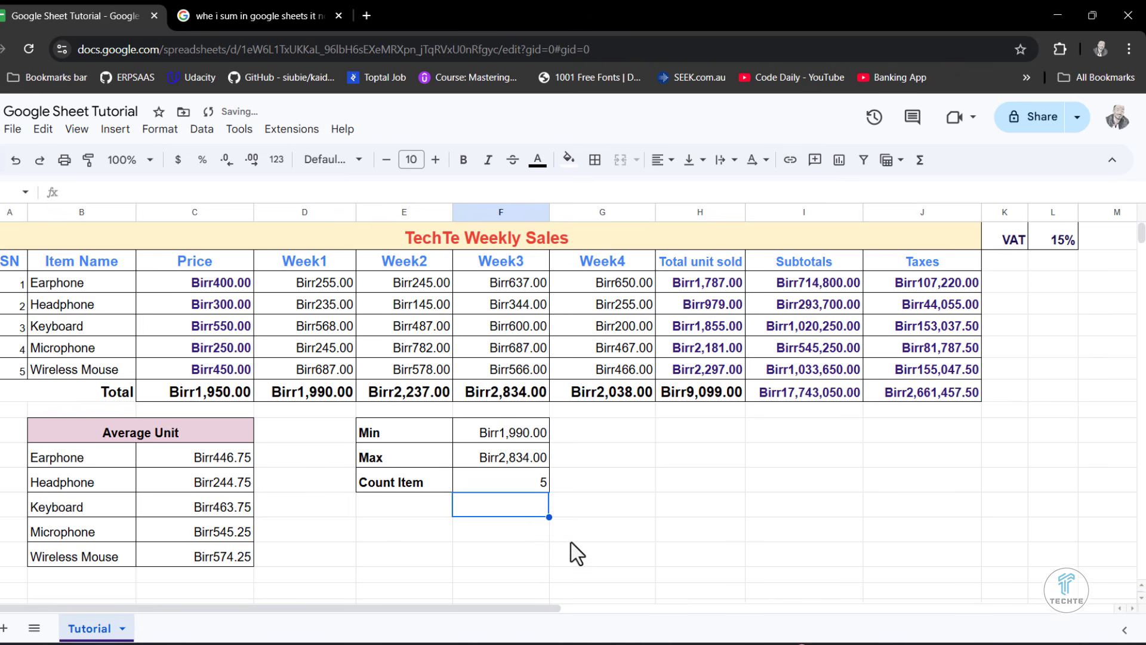
{"action": "left_click", "coordinate": [680, 483]}
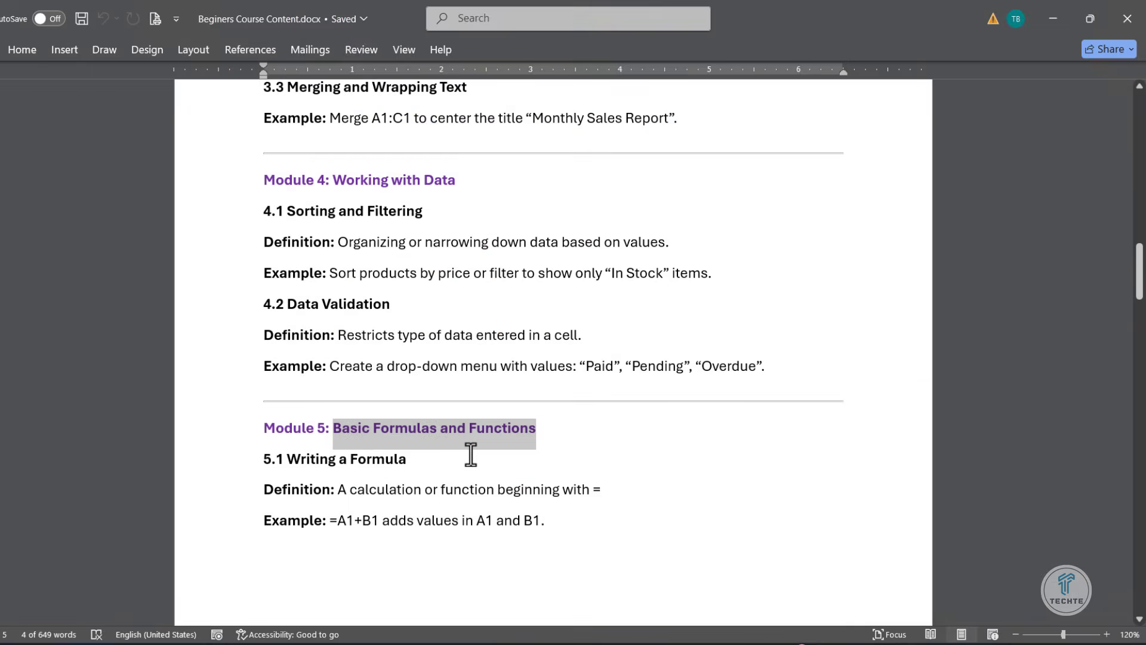
- Switch to the Word course outline and review Module 5, from writing a formula through relative vs. absolute references
{"action": "scroll", "coordinate": [471, 455], "scroll_direction": "down", "scroll_amount": 3}
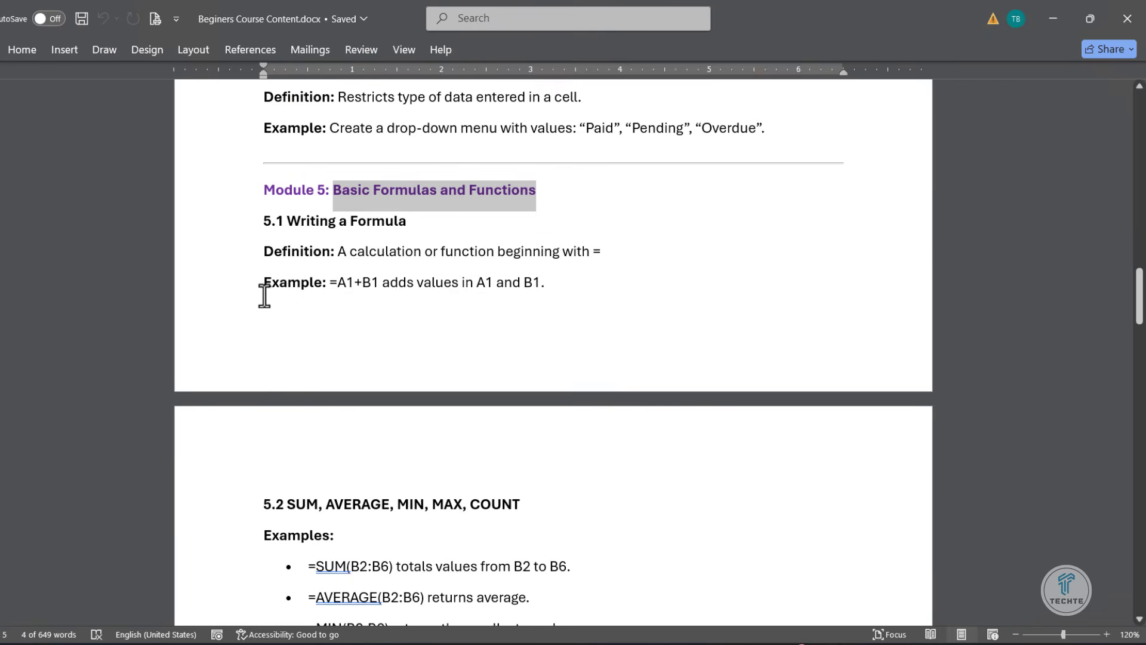
{"action": "left_click_drag", "start_coordinate": [263, 289], "coordinate": [521, 298]}
{"action": "scroll", "coordinate": [517, 422], "scroll_direction": "down", "scroll_amount": 2}
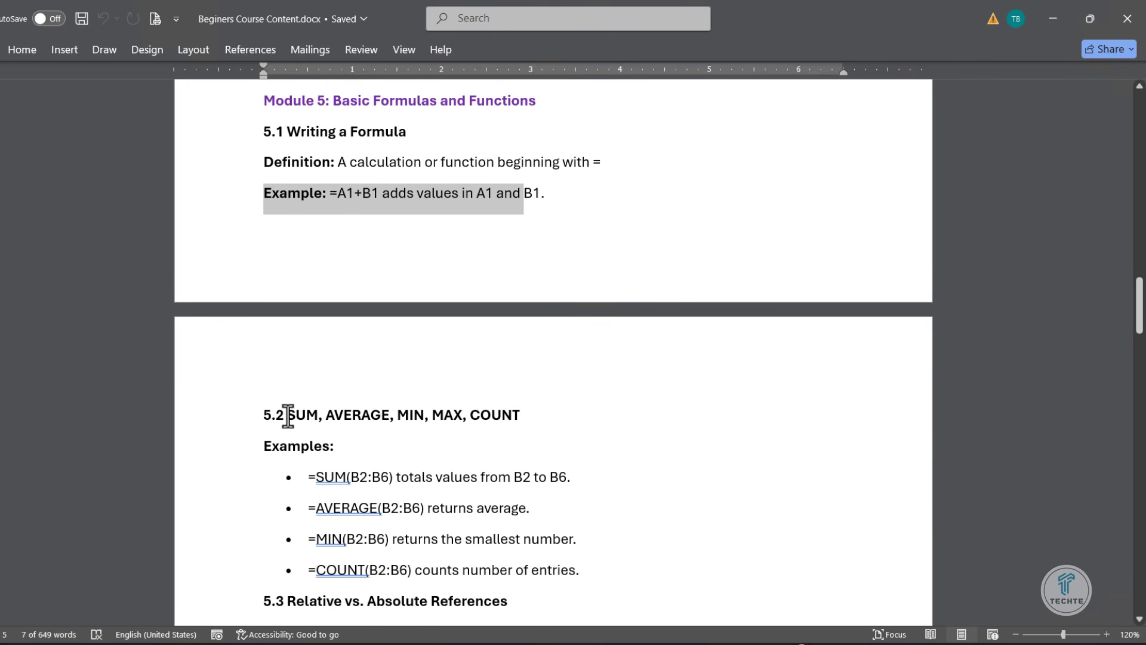
{"action": "left_click_drag", "start_coordinate": [286, 416], "coordinate": [522, 421]}
{"action": "scroll", "coordinate": [519, 476], "scroll_direction": "down", "scroll_amount": 3}
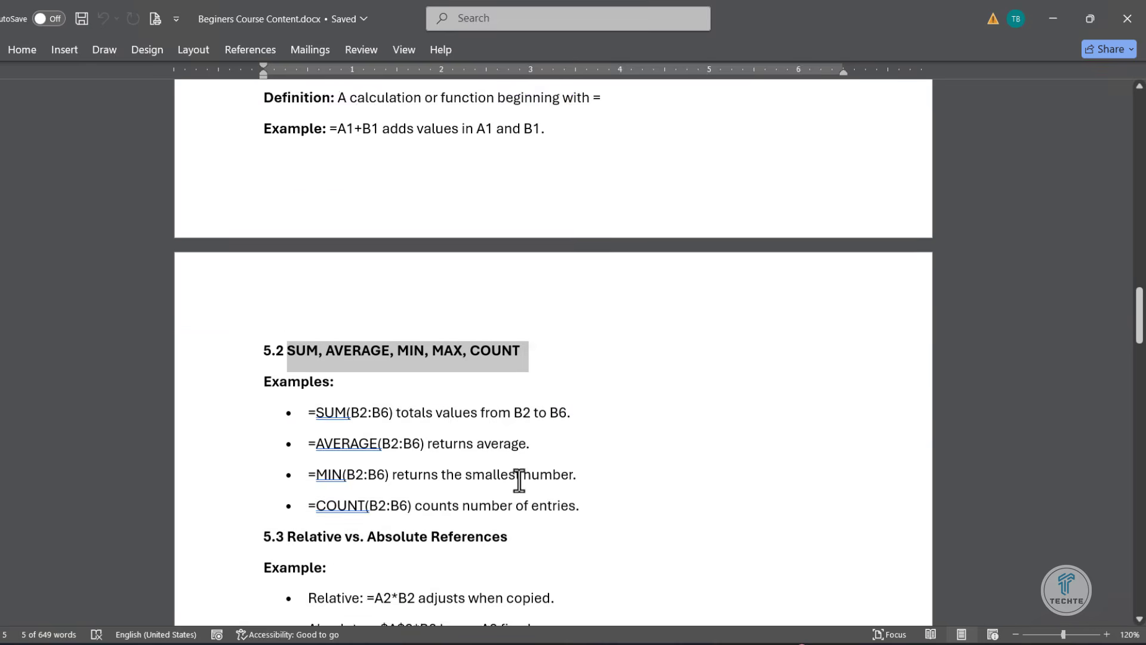
{"action": "scroll", "coordinate": [519, 479], "scroll_direction": "down", "scroll_amount": 2}
{"action": "left_click_drag", "start_coordinate": [588, 334], "coordinate": [312, 239]}
{"action": "scroll", "coordinate": [437, 413], "scroll_direction": "down", "scroll_amount": 2}
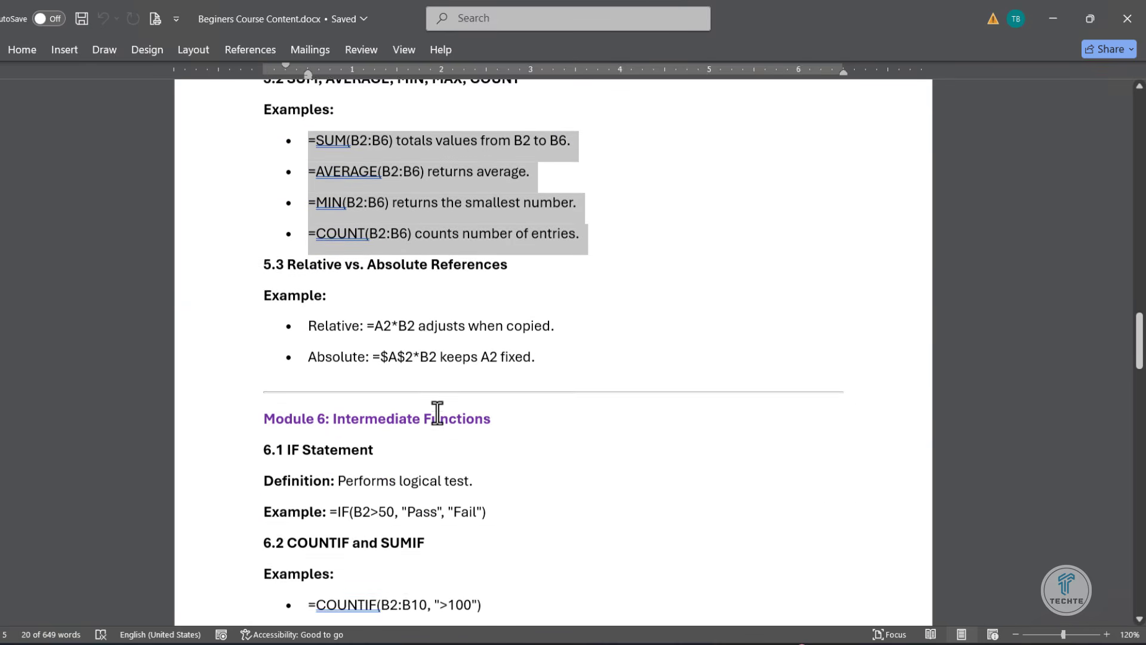
{"action": "scroll", "coordinate": [437, 413], "scroll_direction": "down", "scroll_amount": 1}
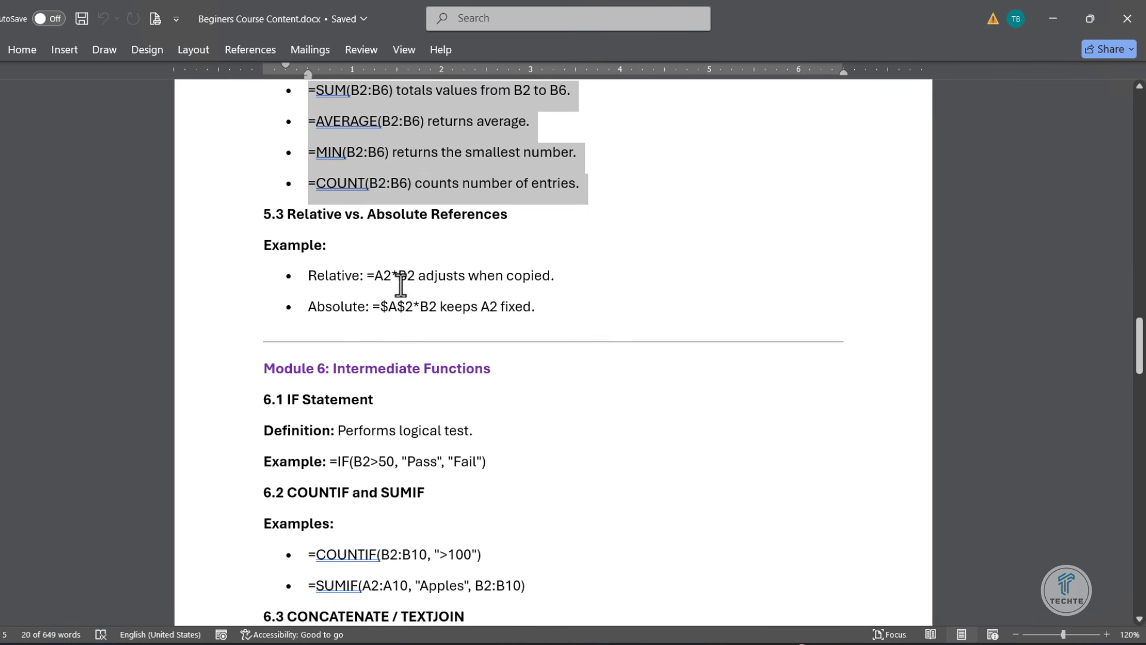
{"action": "left_click_drag", "start_coordinate": [531, 220], "coordinate": [288, 216]}
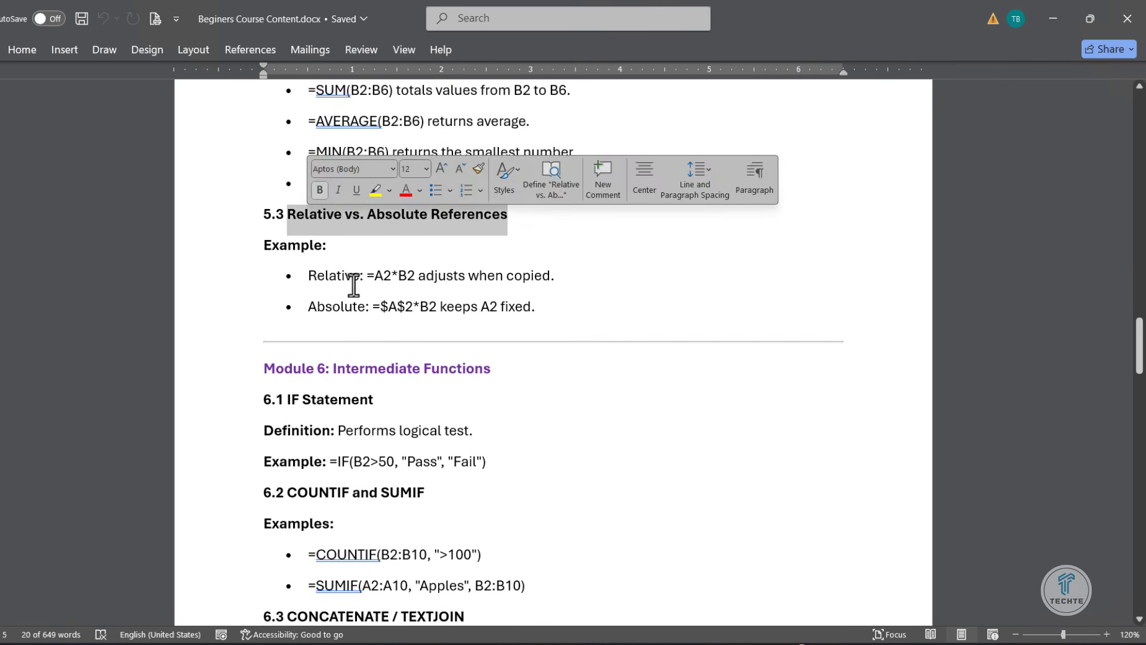
{"action": "scroll", "coordinate": [414, 348], "scroll_direction": "down", "scroll_amount": 5}
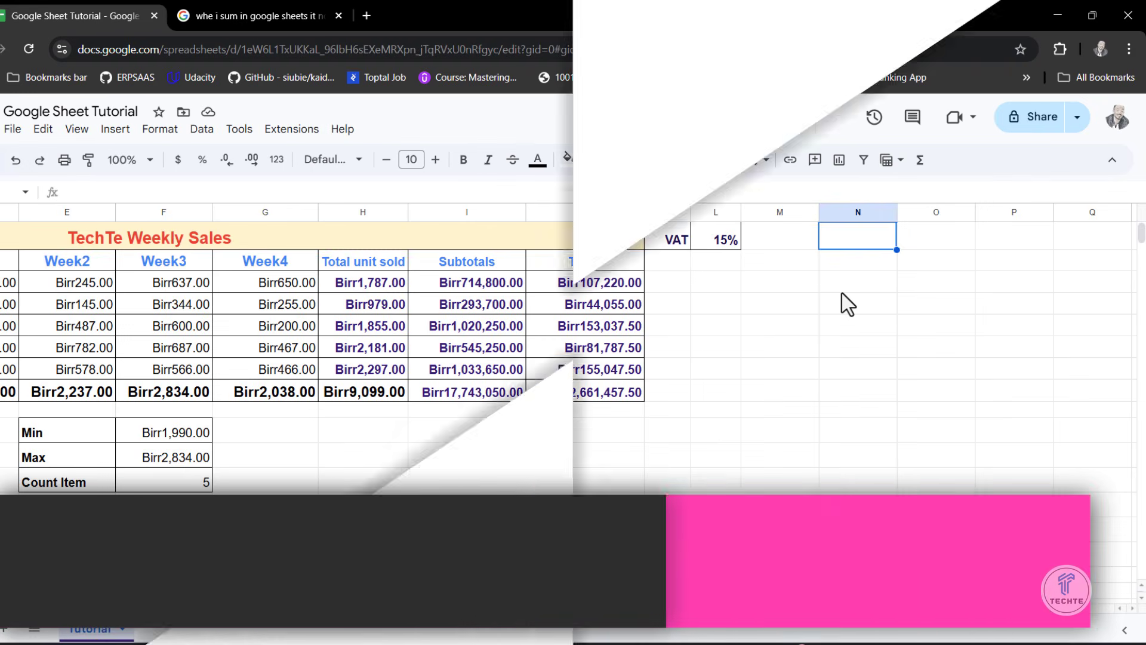
- Enter the label "Target" in N1 with the value 150000 beside it in O1
{"action": "type", "text": "Target"}
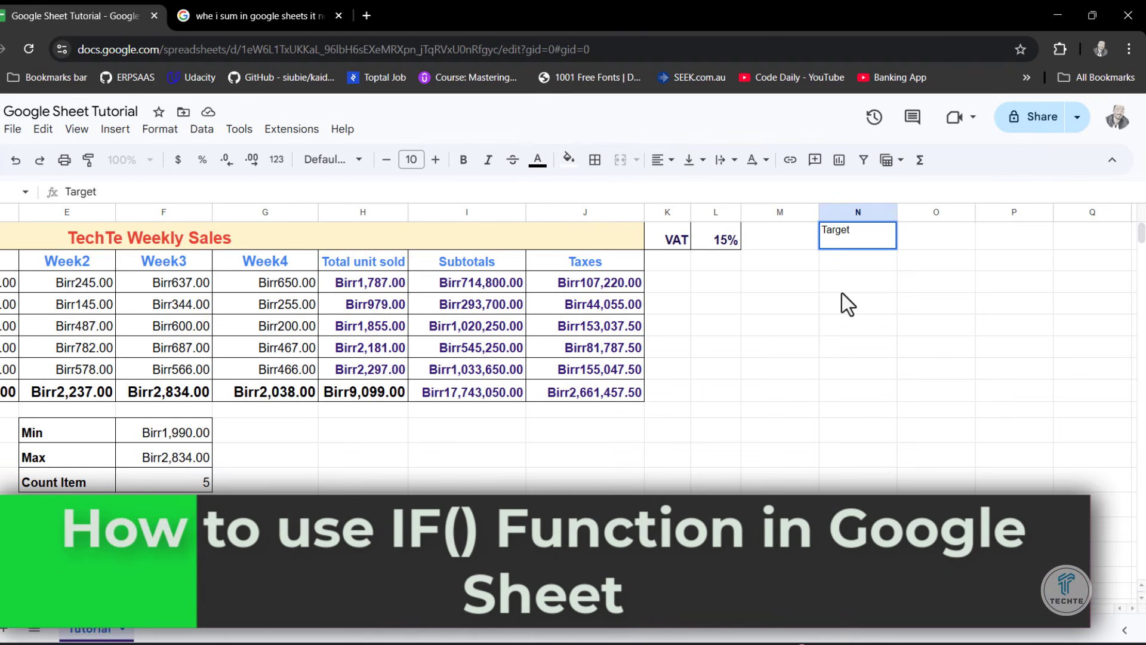
{"action": "left_click", "coordinate": [925, 303]}
{"action": "left_click", "coordinate": [918, 245]}
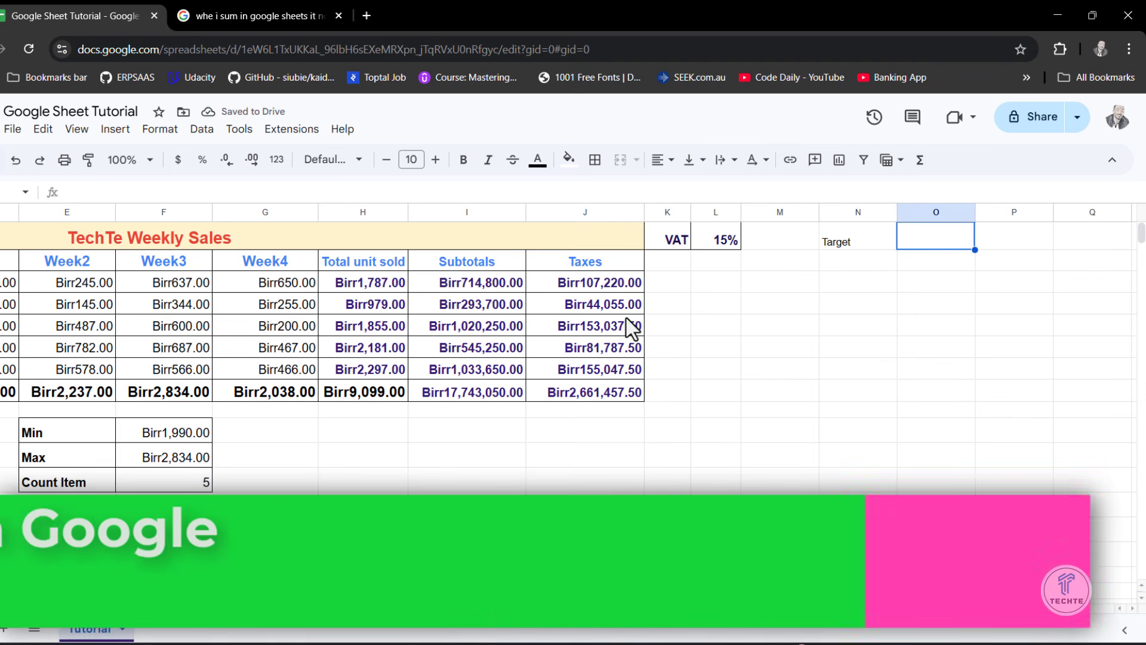
{"action": "type", "text": "1500"}
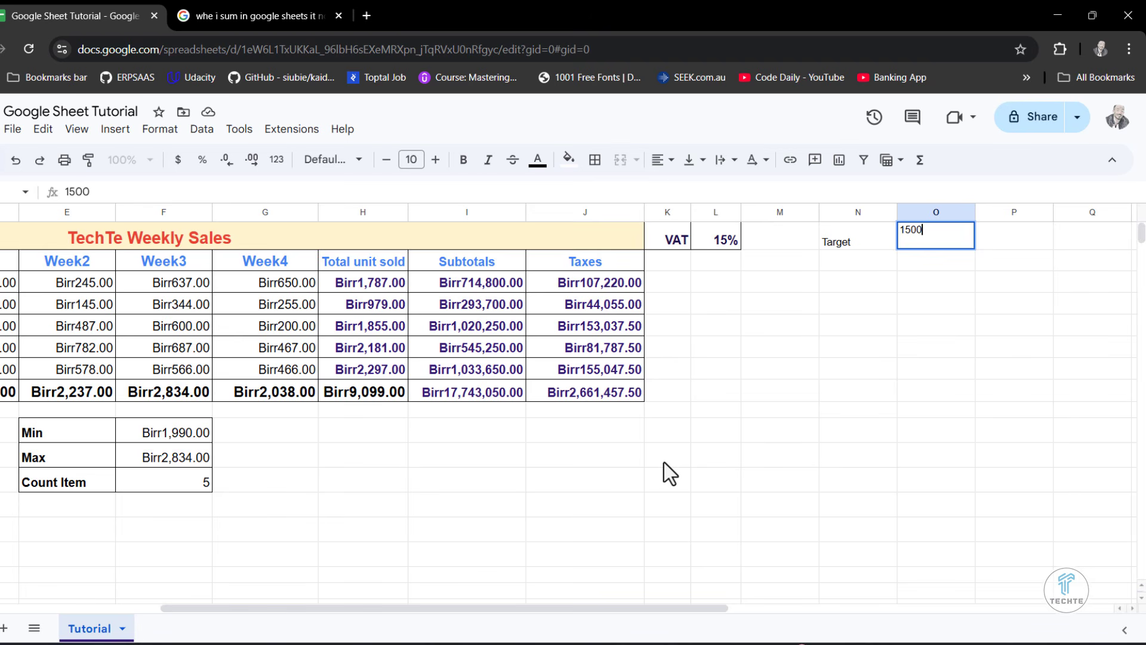
{"action": "type", "text": "00"}
{"action": "left_click", "coordinate": [889, 377]}
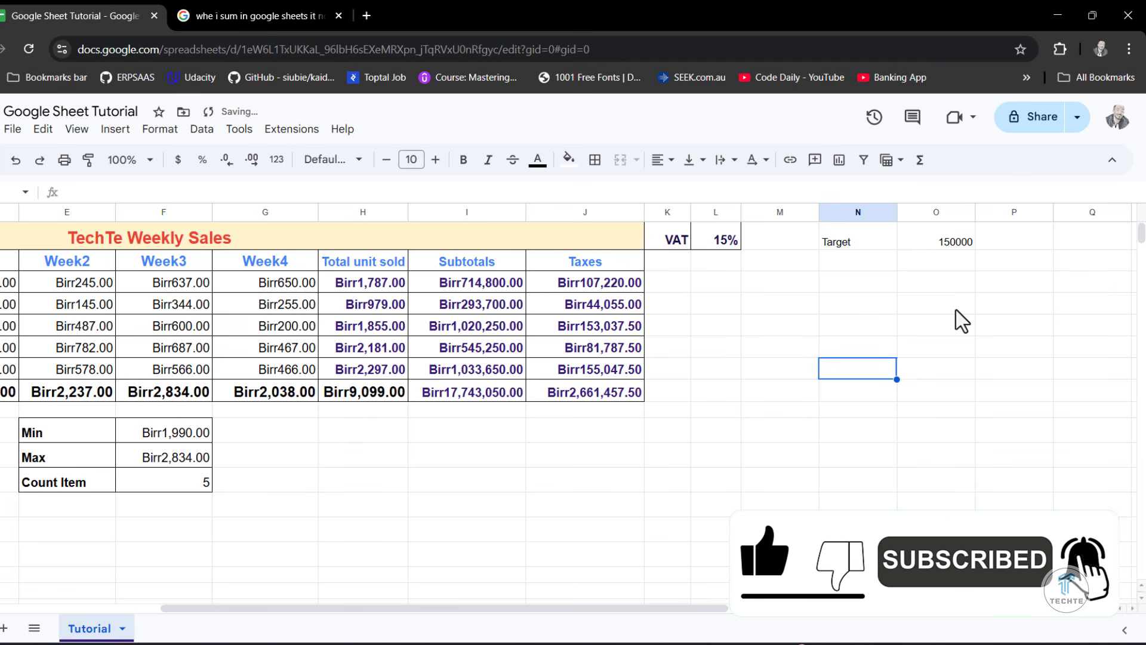
- Add a "Bonus" header in K2 and give it the same formatting as the Taxes header
{"action": "left_click", "coordinate": [683, 260]}
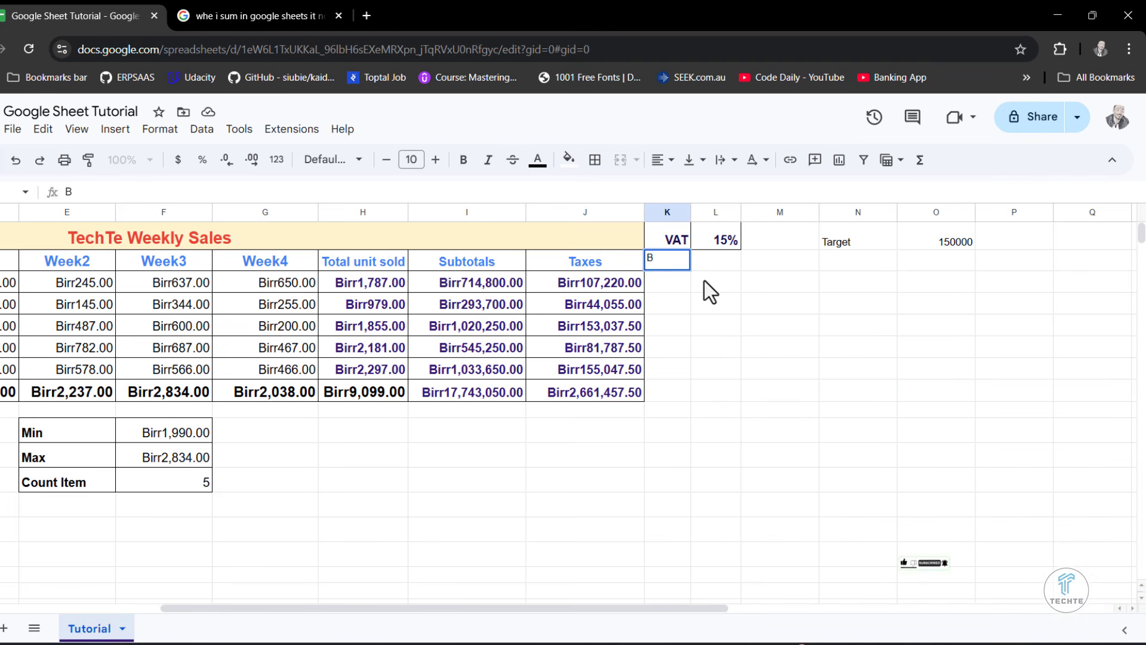
{"action": "type", "text": "Bonus"}
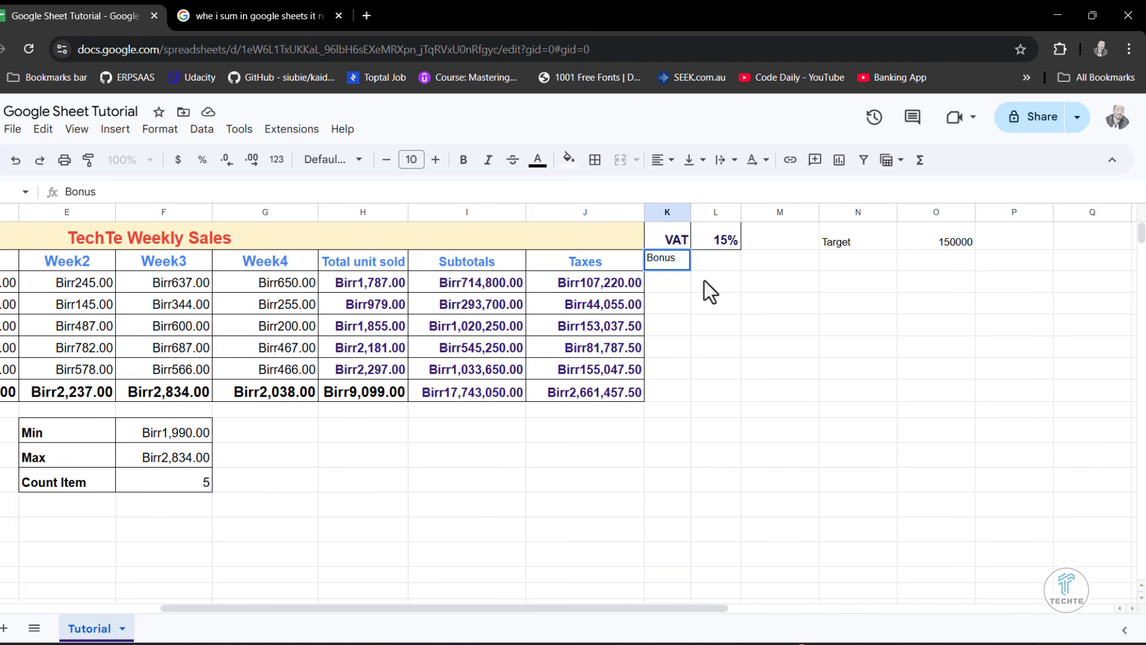
{"action": "left_click", "coordinate": [706, 303]}
{"action": "left_click", "coordinate": [583, 264]}
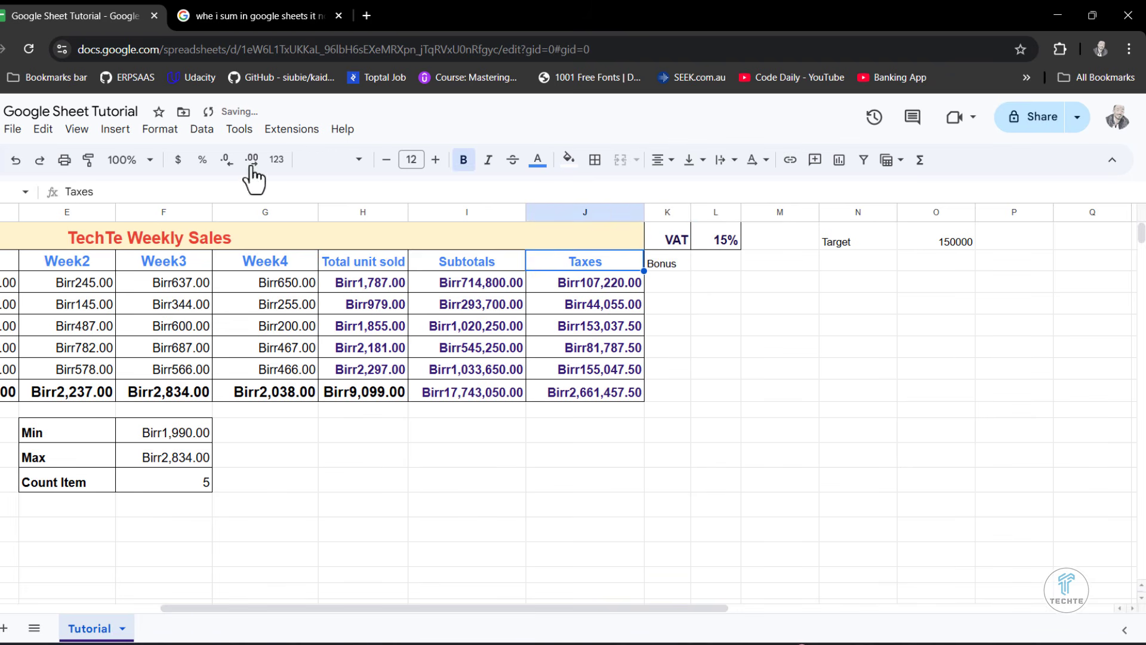
{"action": "left_click", "coordinate": [88, 159]}
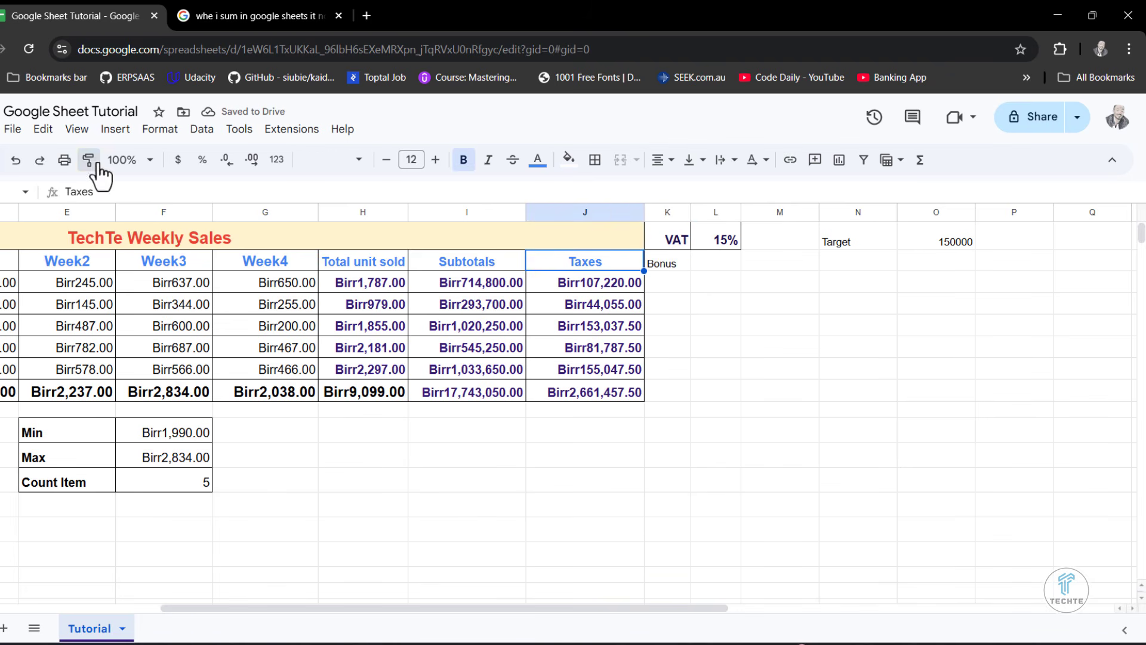
{"action": "left_click", "coordinate": [660, 265]}
- Widen the Bonus column K and apply all borders to its empty cells K3:K8
{"action": "left_click_drag", "start_coordinate": [667, 283], "coordinate": [668, 393]}
{"action": "left_click_drag", "start_coordinate": [690, 213], "coordinate": [706, 213]}
{"action": "left_click", "coordinate": [804, 349]}
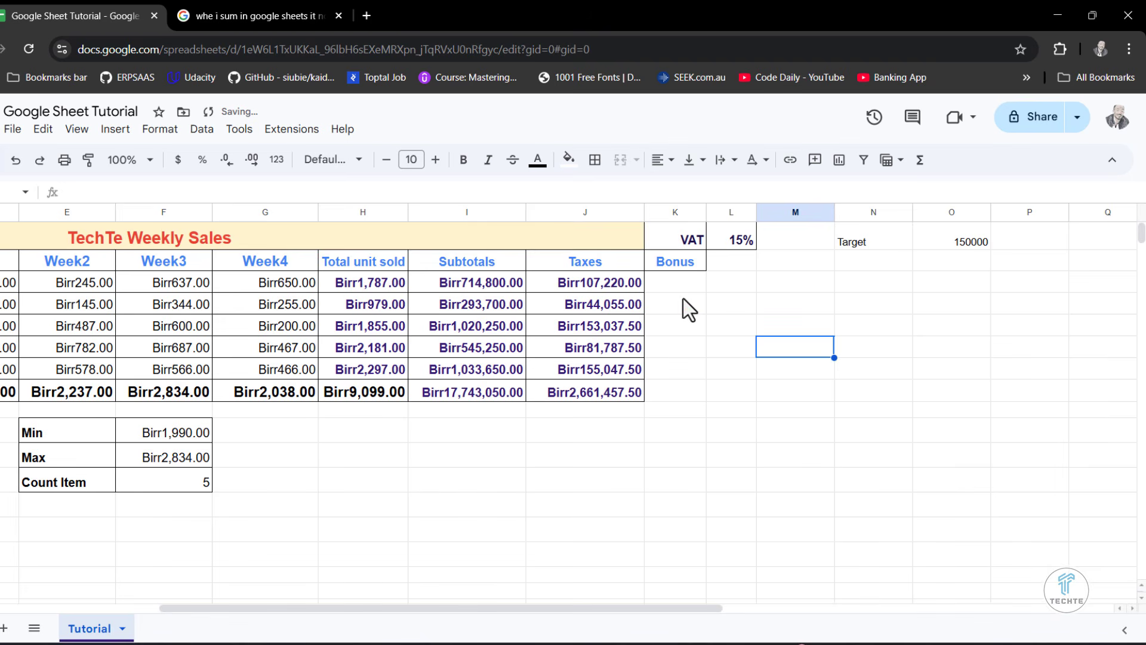
{"action": "left_click_drag", "start_coordinate": [682, 281], "coordinate": [682, 373]}
{"action": "left_click_drag", "start_coordinate": [682, 281], "coordinate": [678, 395]}
{"action": "left_click", "coordinate": [594, 159]}
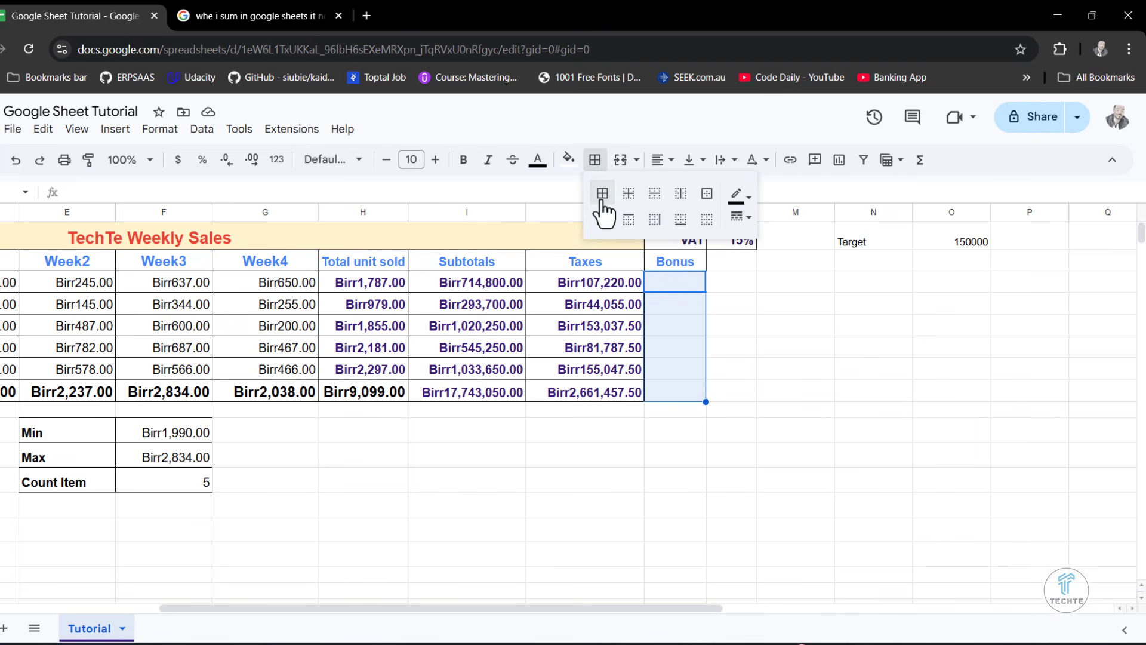
{"action": "left_click", "coordinate": [602, 196]}
{"action": "left_click", "coordinate": [825, 372]}
{"action": "left_click_drag", "start_coordinate": [710, 211], "coordinate": [728, 216]}
{"action": "left_click", "coordinate": [879, 349]}
- Start an IF formula in K3 that tests whether J3 is greater than or equal to the target in O1
{"action": "left_click", "coordinate": [979, 247]}
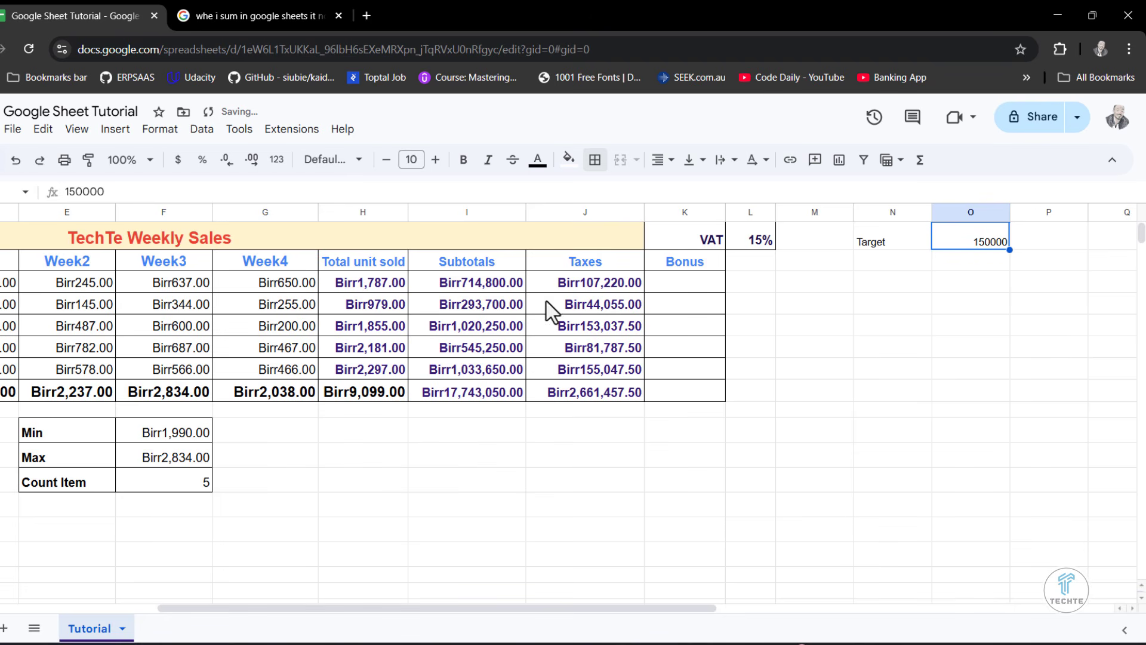
{"action": "left_click", "coordinate": [674, 284]}
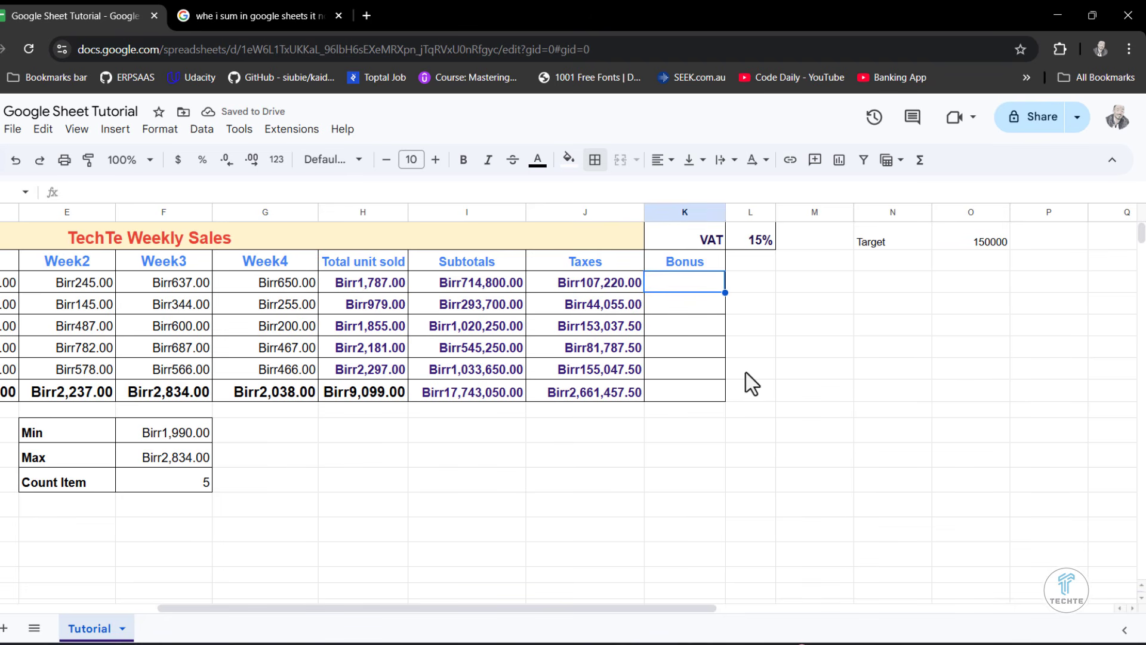
{"action": "type", "text": "=if"}
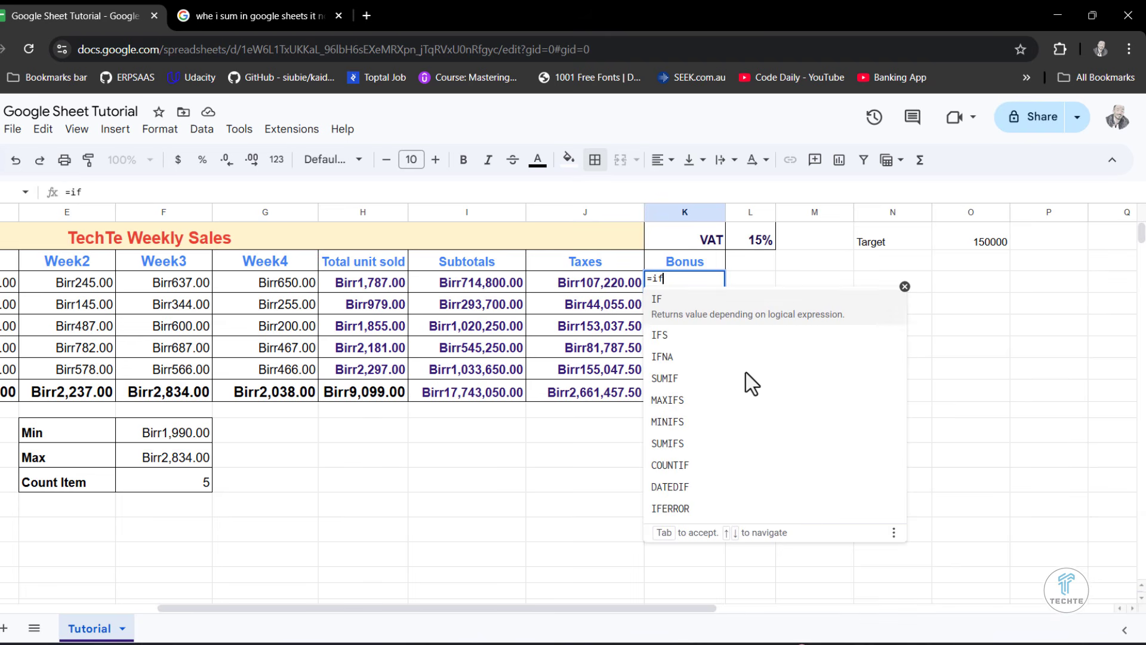
{"action": "key", "text": "Tab"}
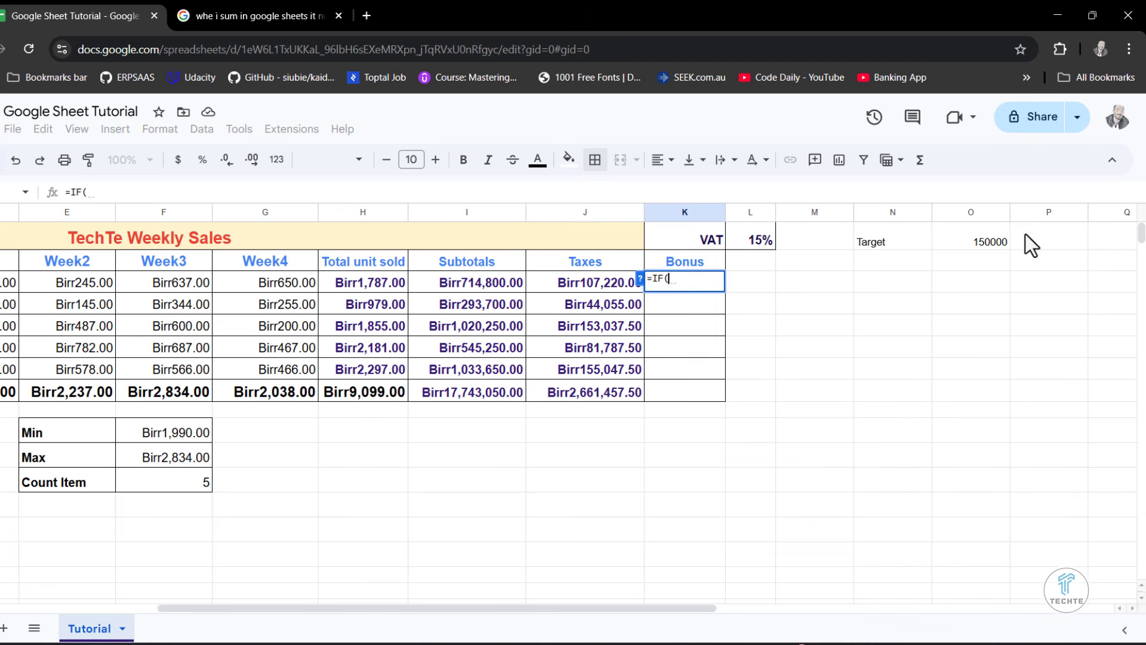
{"action": "left_click", "coordinate": [610, 283]}
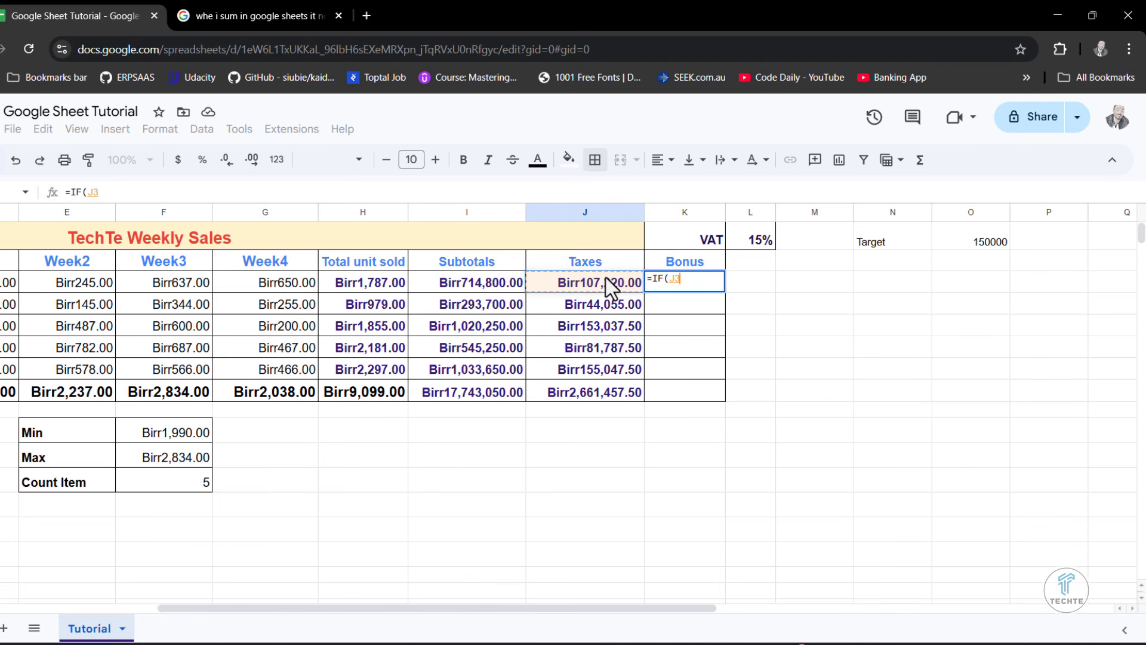
{"action": "type", "text": ">="}
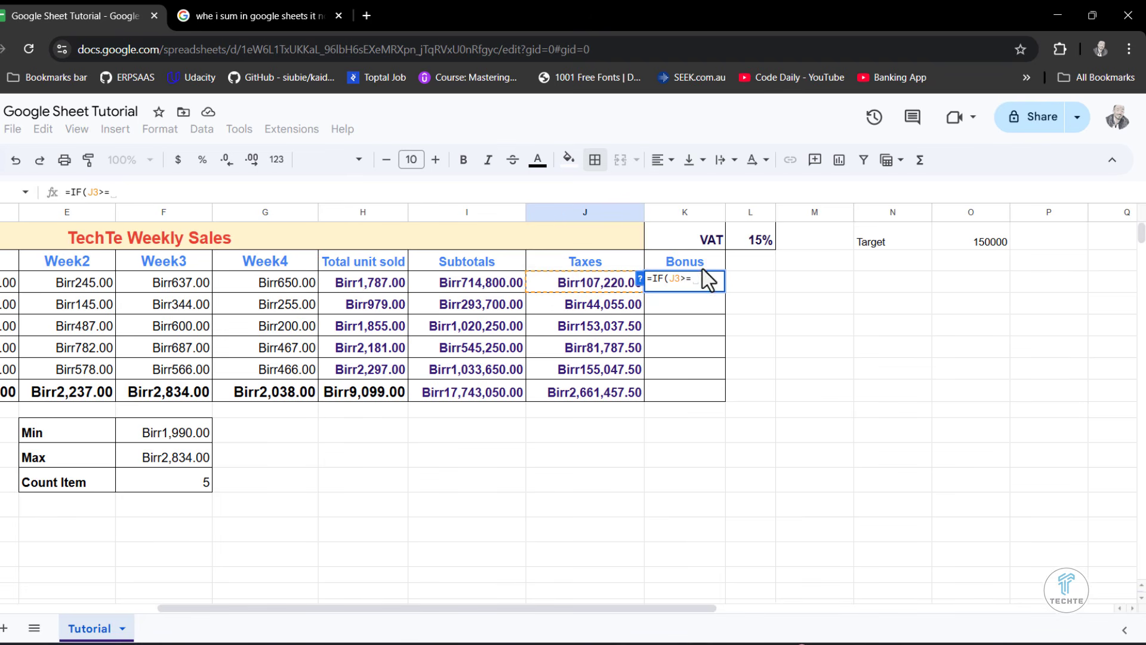
{"action": "left_click", "coordinate": [980, 246]}
{"action": "type", "text": ","}
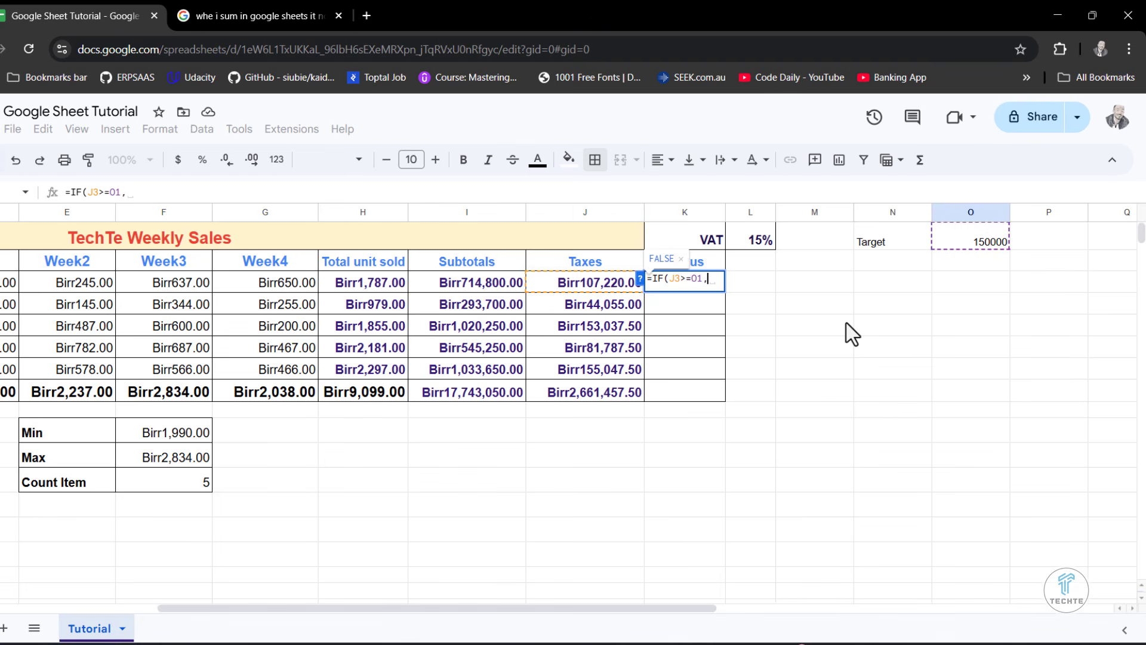
{"action": "type", "text": "\"YE"}
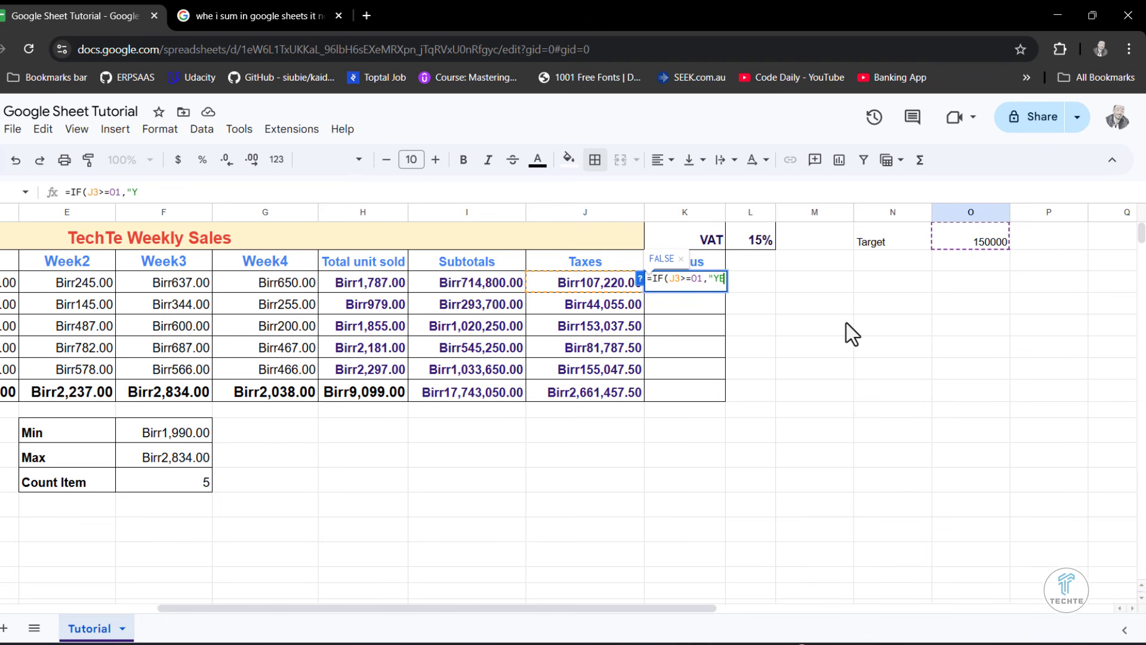
{"action": "type", "text": "S\""}
{"action": "type", "text": ",\"N"}
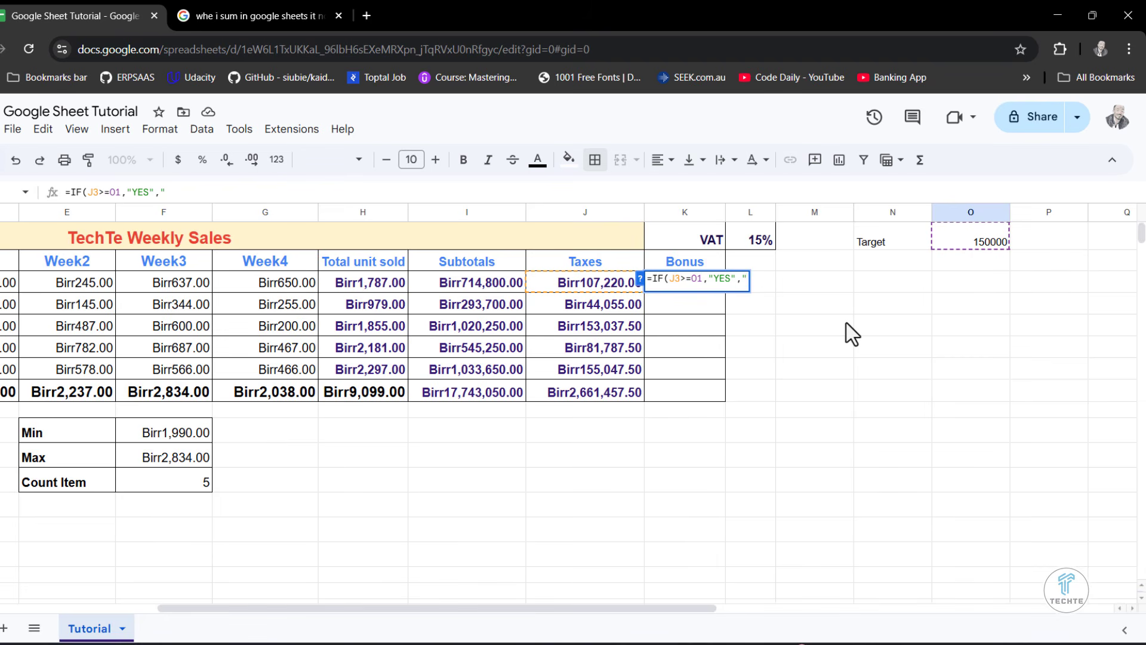
{"action": "type", "text": "O"}
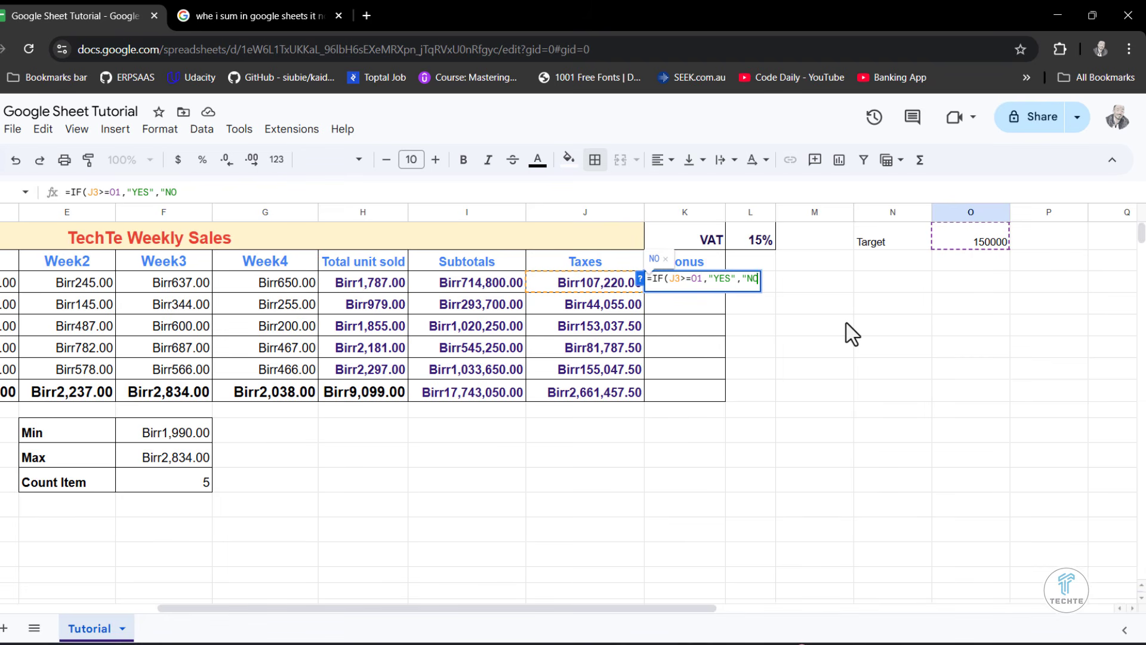
{"action": "type", "text": " Bon"}
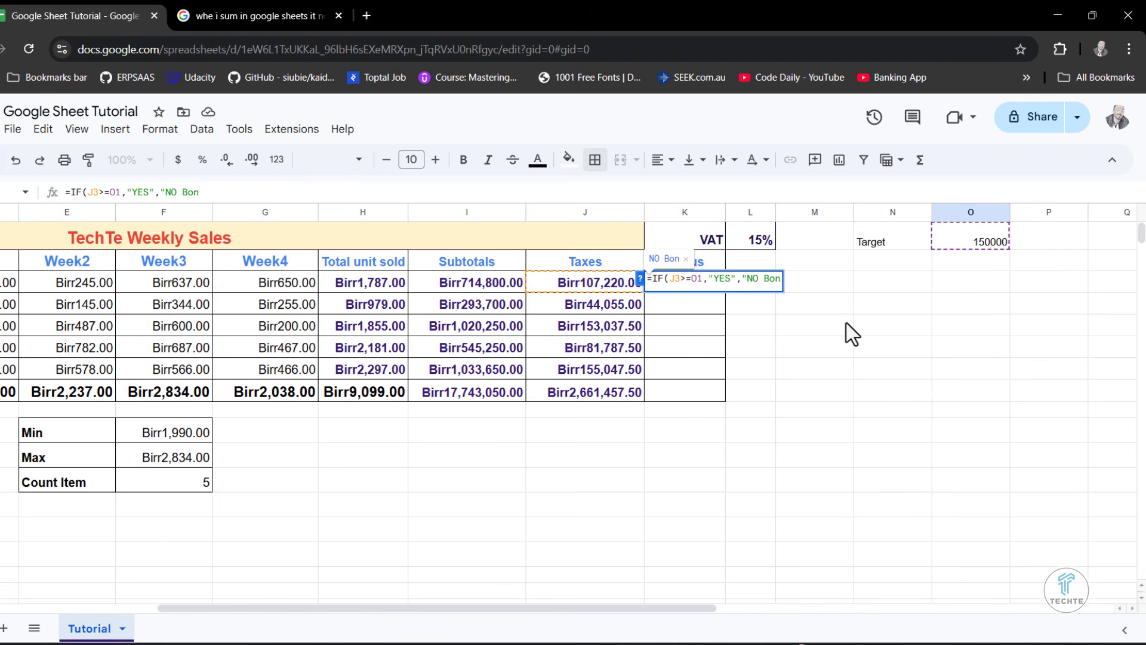
- Complete the K3 formula so it returns "YES" when the condition is met and "No Bonus" otherwise
{"action": "key", "text": "BackSpace"}
{"action": "key", "text": "BackSpace"}
{"action": "key", "text": "Left"}
{"action": "key", "text": "Left"}
{"action": "key", "text": "BackSpace"}
{"action": "type", "text": "o"}
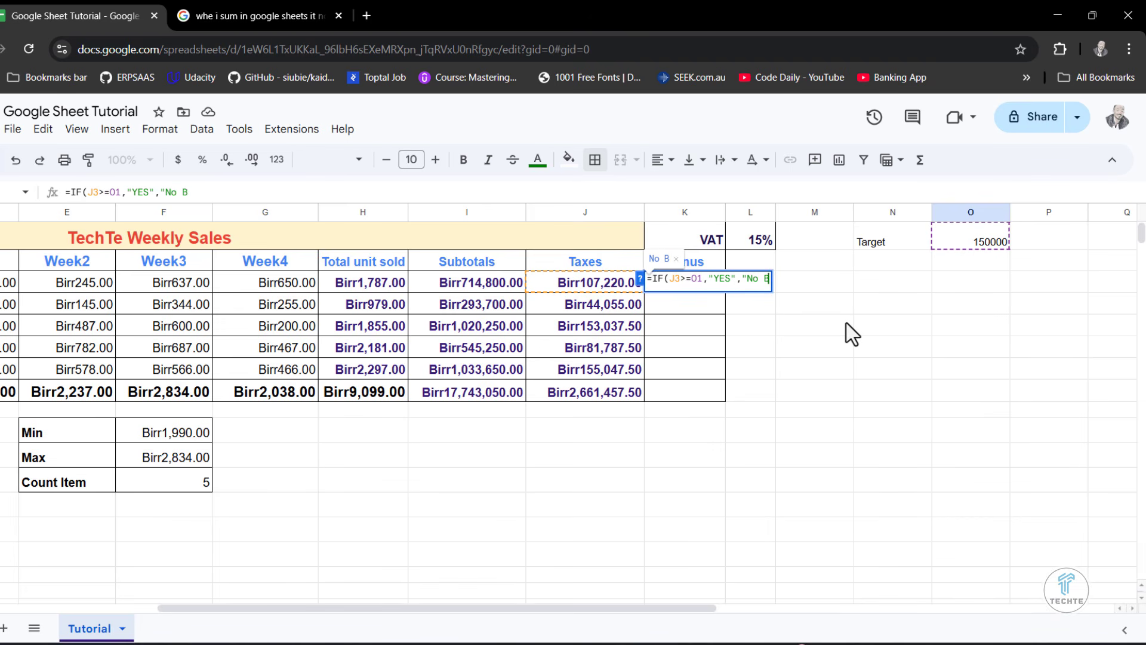
{"action": "key", "text": "Right"}
{"action": "key", "text": "Right"}
{"action": "type", "text": "onus"}
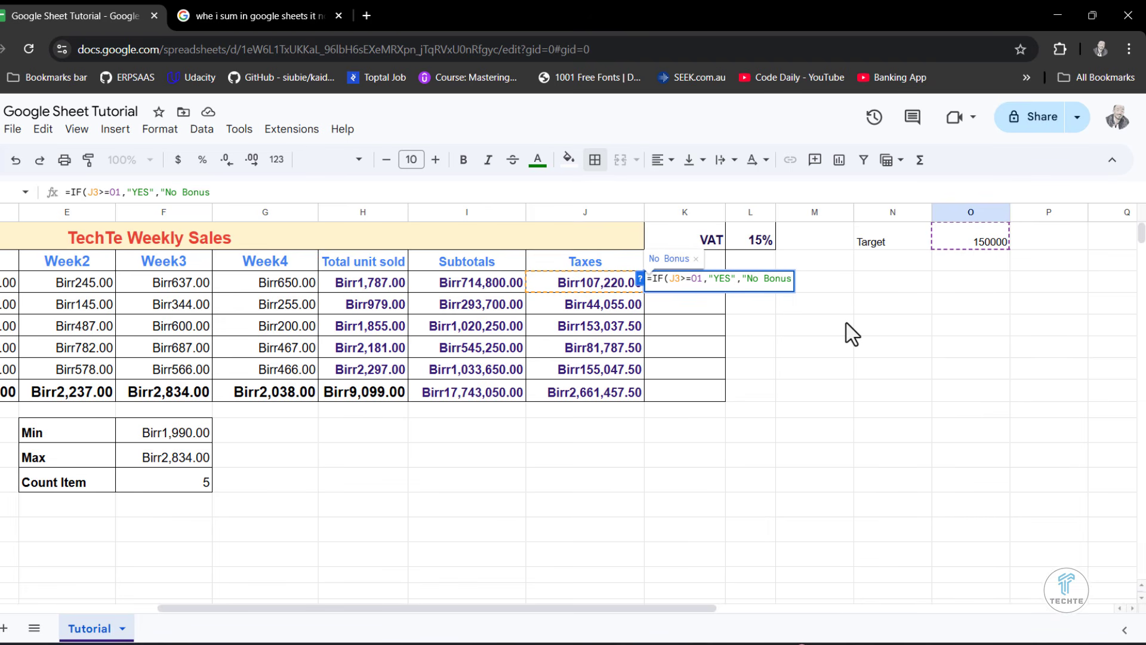
{"action": "type", "text": "\")"}
{"action": "key", "text": "Return"}
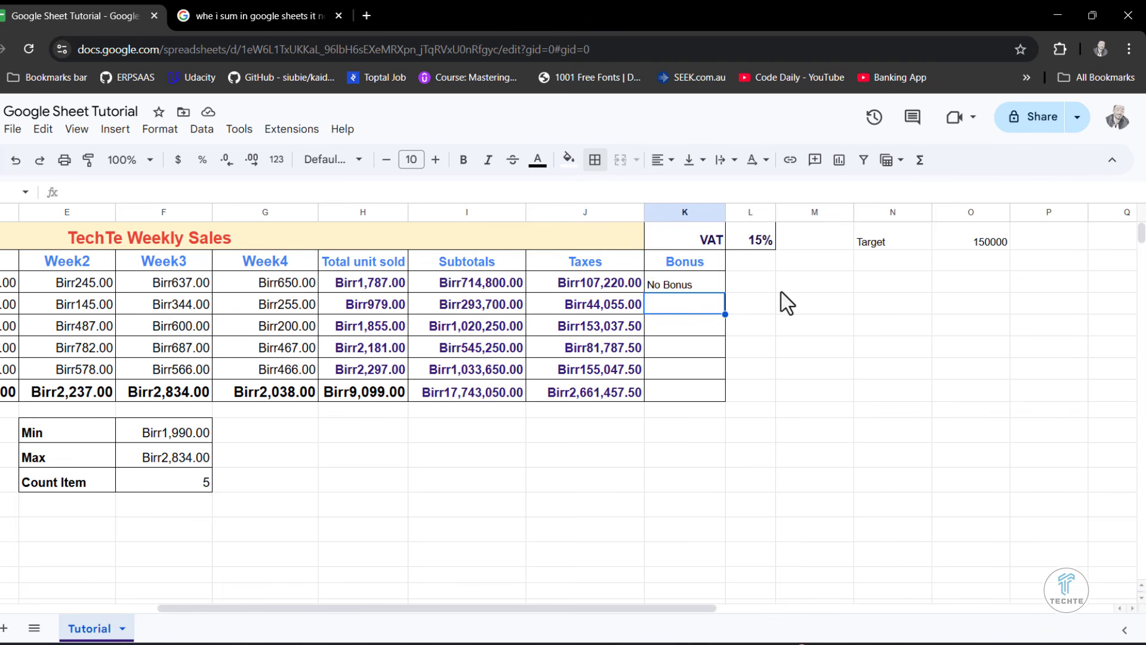
- Center the contents of the Bonus cells K3:K8 horizontally
{"action": "left_click", "coordinate": [603, 283]}
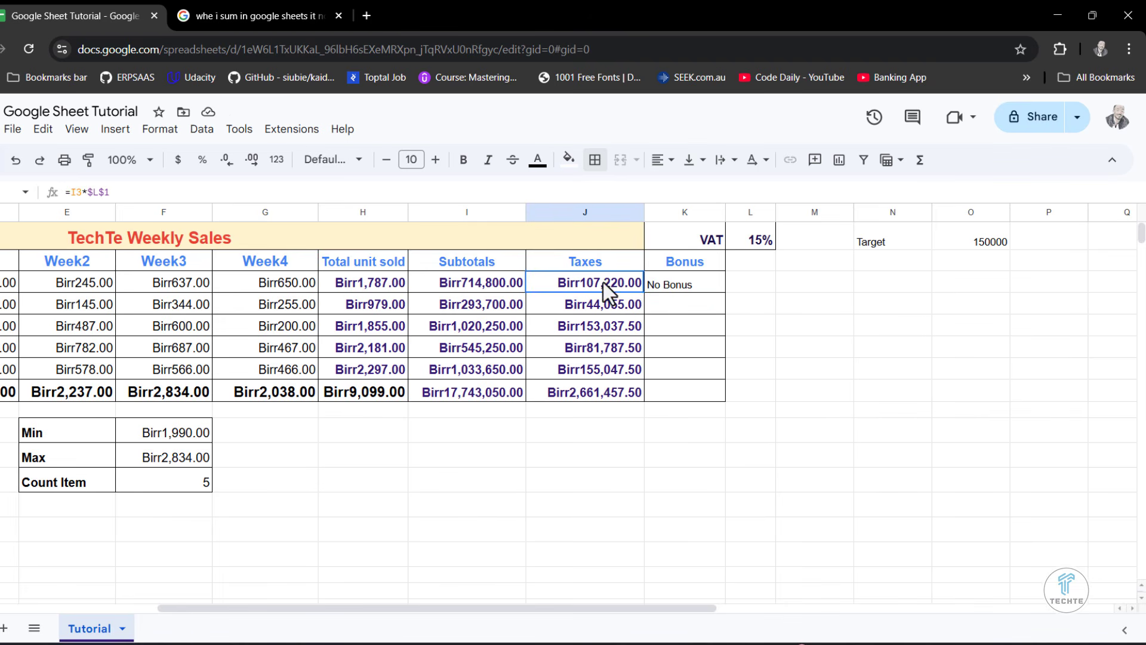
{"action": "left_click", "coordinate": [707, 287]}
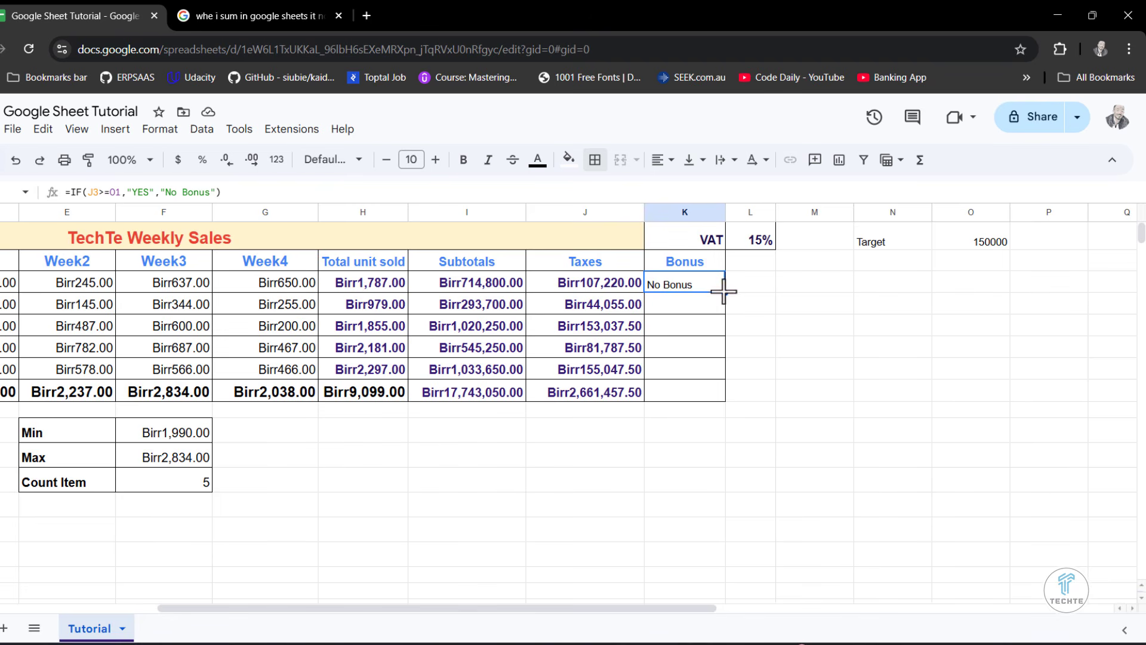
{"action": "left_click_drag", "start_coordinate": [706, 289], "coordinate": [697, 388]}
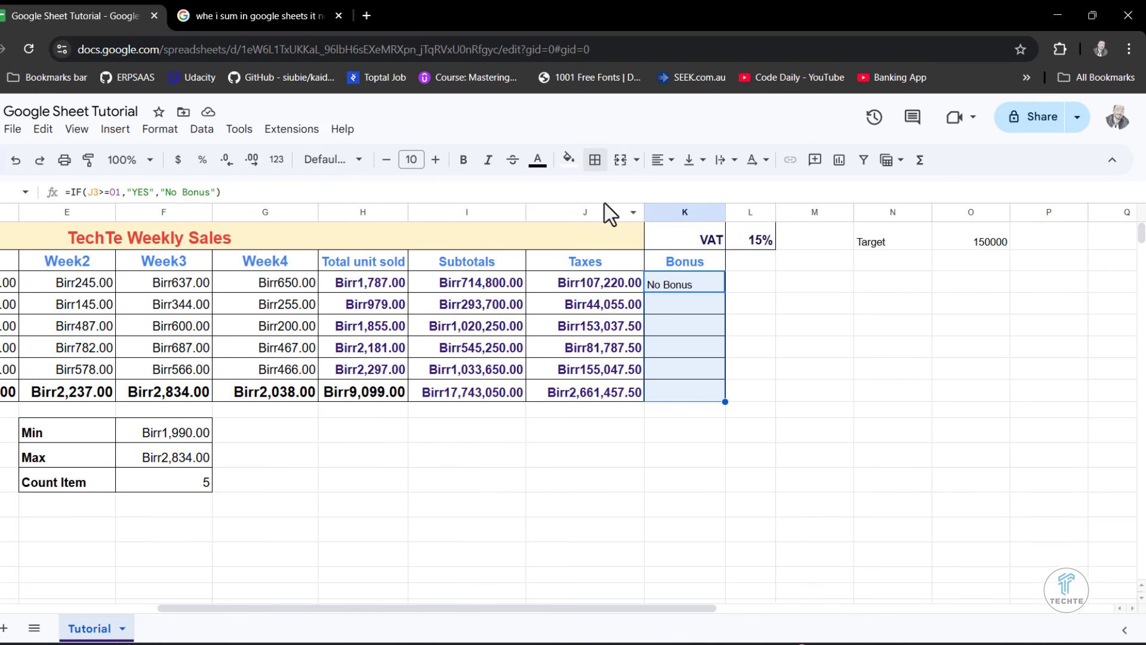
{"action": "left_click", "coordinate": [654, 167]}
{"action": "left_click", "coordinate": [686, 190]}
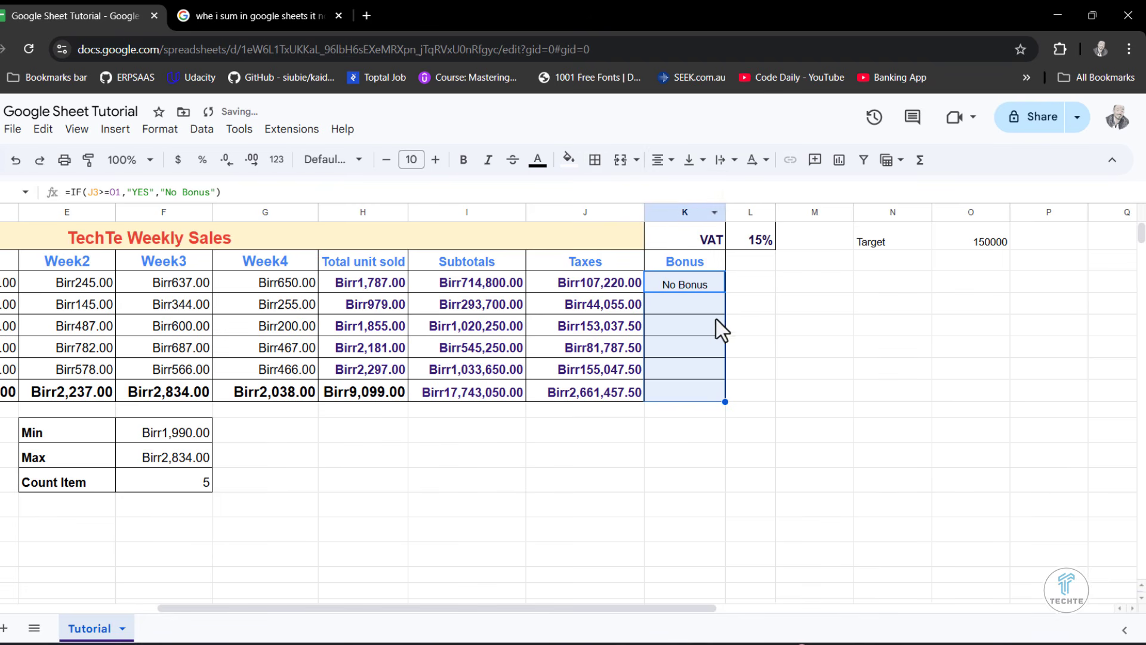
- Make the O1 reference in the K3 formula absolute ($O$1) and fill the formula down through K8 with the suggested autofill
{"action": "left_click", "coordinate": [713, 321]}
{"action": "left_click", "coordinate": [709, 284]}
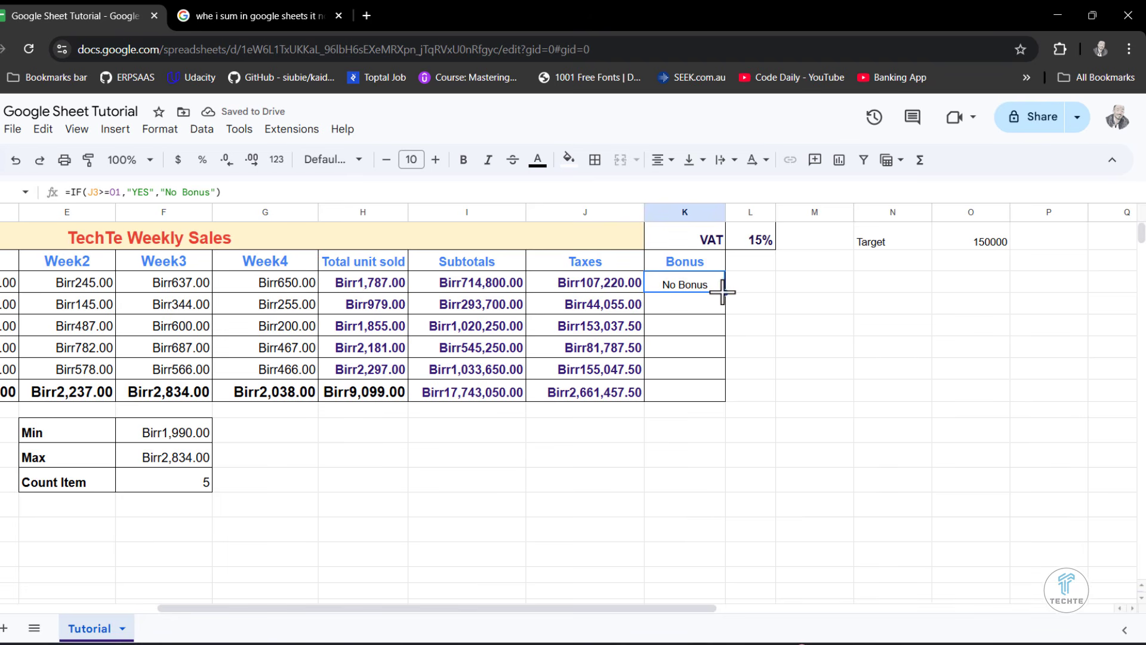
{"action": "double_click", "coordinate": [688, 285]}
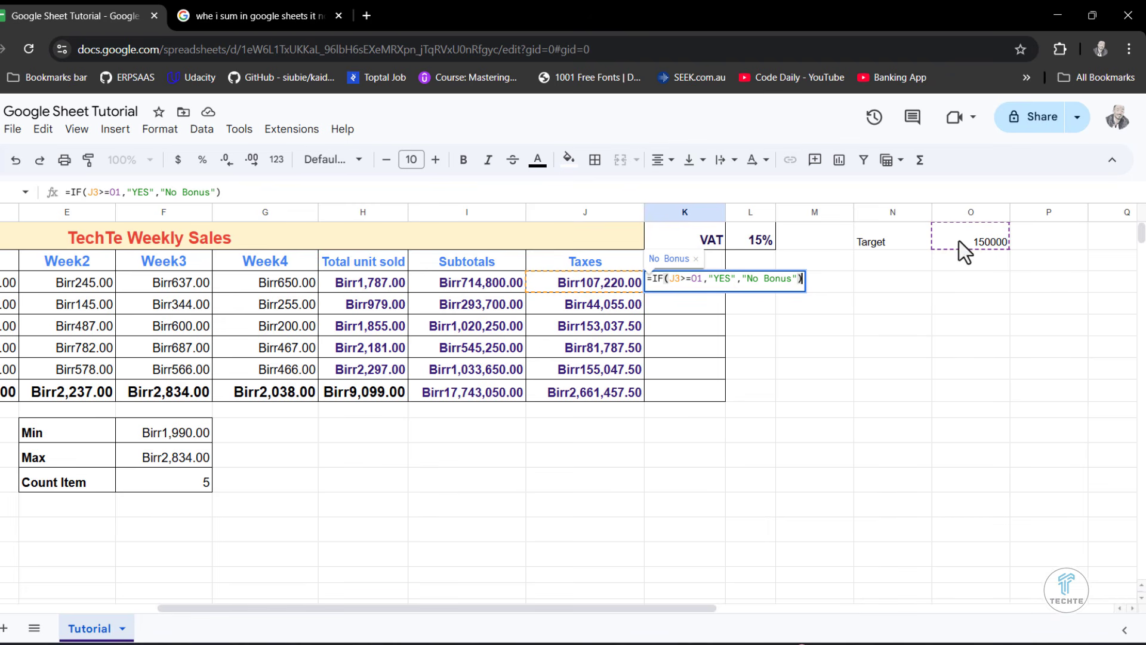
{"action": "double_click", "coordinate": [696, 279]}
{"action": "key", "text": "F4"}
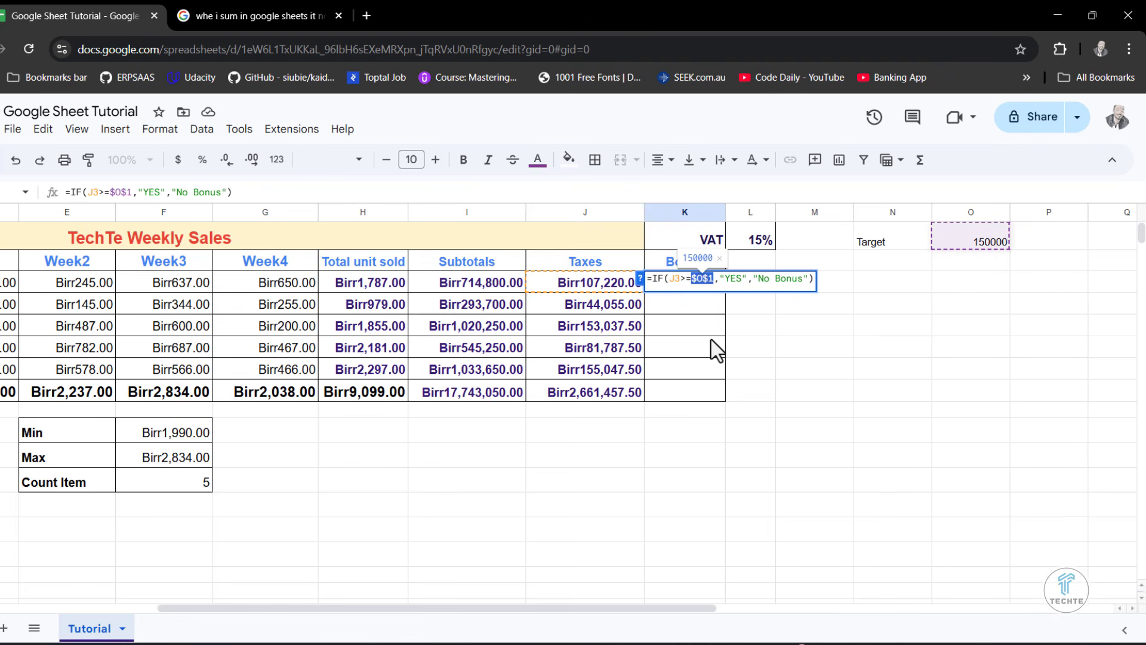
{"action": "key", "text": "Return"}
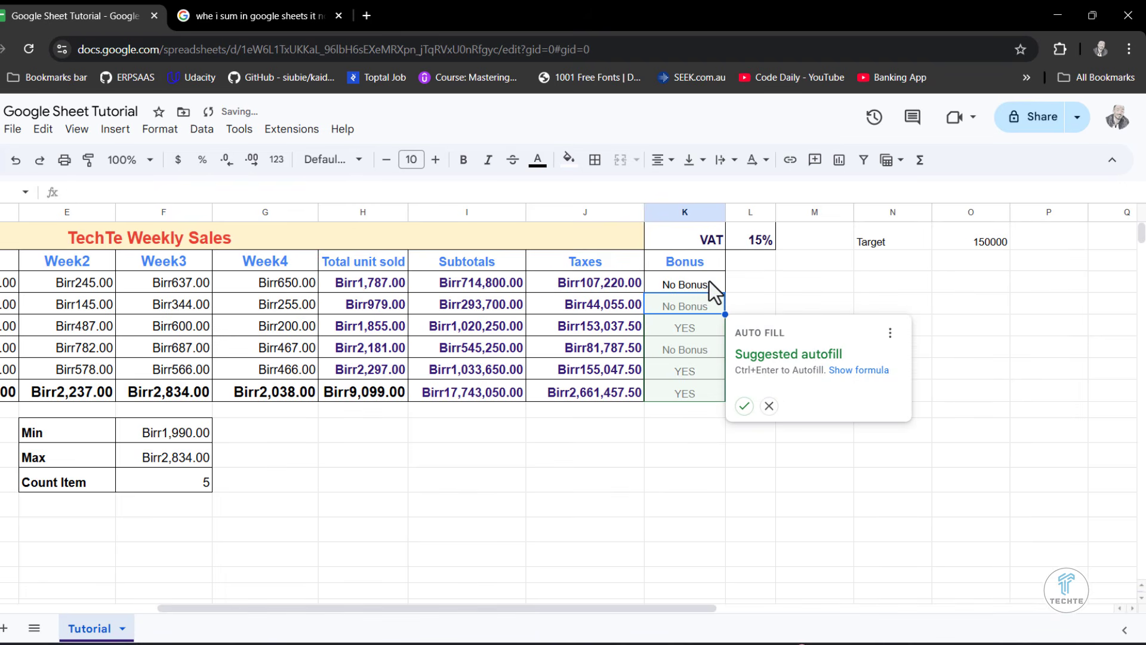
{"action": "left_click", "coordinate": [744, 406]}
{"action": "left_click", "coordinate": [727, 430]}
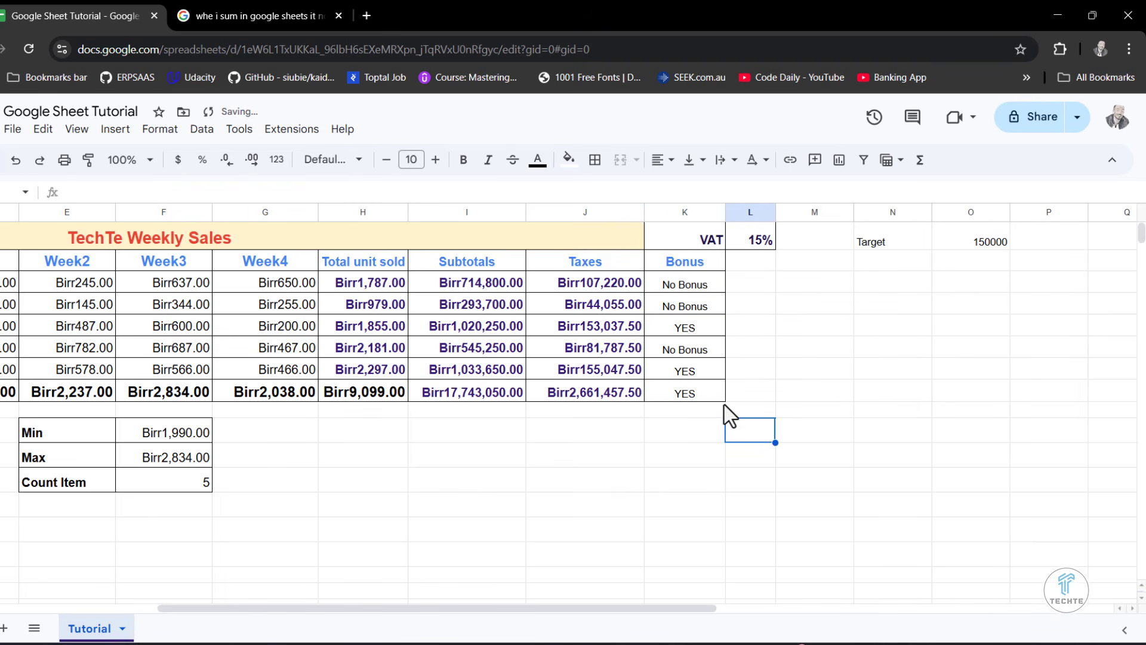
- Clear the formula from K8 in the Total row and remove that cell's borders
{"action": "left_click", "coordinate": [696, 398]}
{"action": "key", "text": "Delete"}
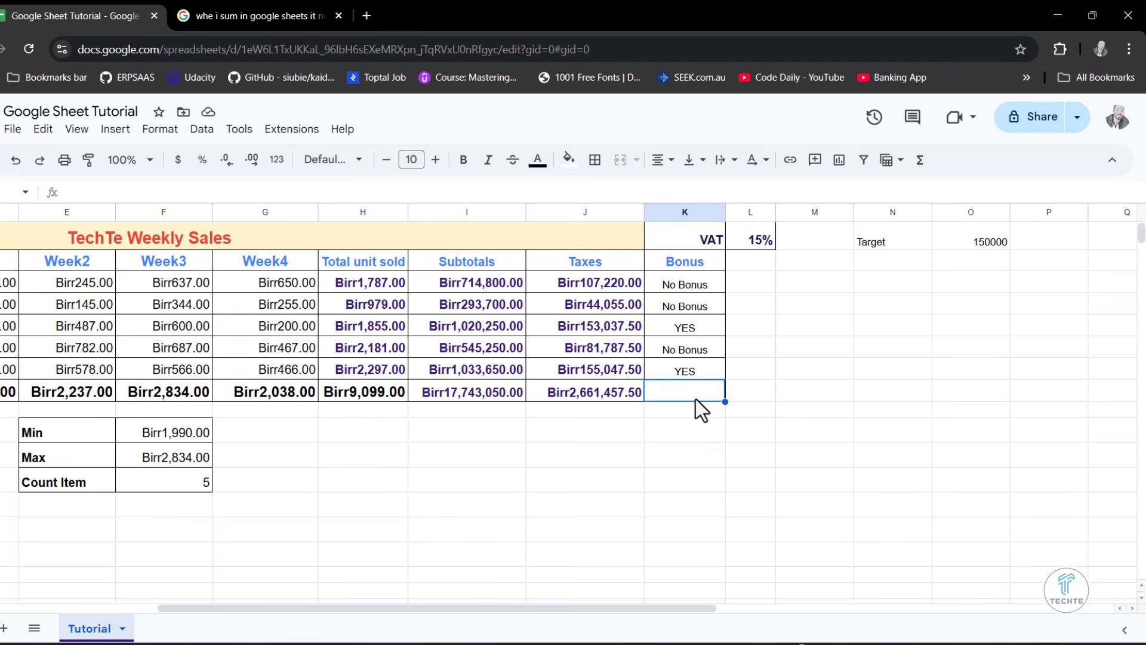
{"action": "left_click", "coordinate": [593, 161]}
{"action": "left_click", "coordinate": [703, 223]}
{"action": "left_click", "coordinate": [704, 261]}
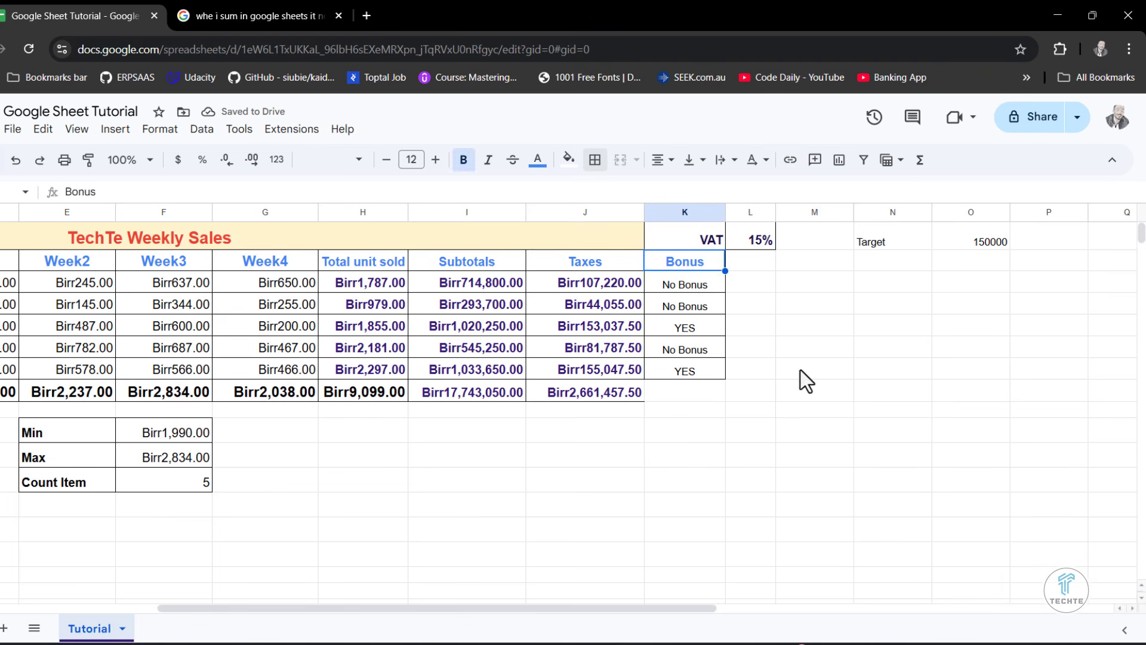
{"action": "left_click", "coordinate": [801, 370]}
- Make the Bonus results in K3:K7 bold
{"action": "left_click_drag", "start_coordinate": [713, 287], "coordinate": [703, 371]}
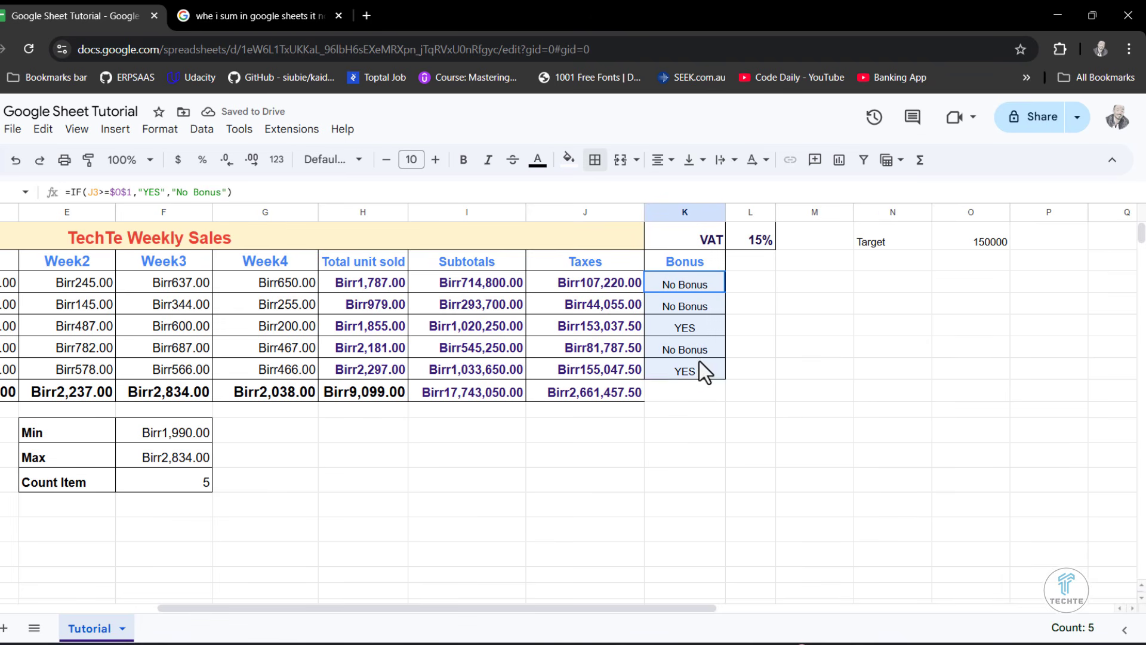
{"action": "left_click", "coordinate": [463, 159]}
{"action": "left_click", "coordinate": [793, 442]}
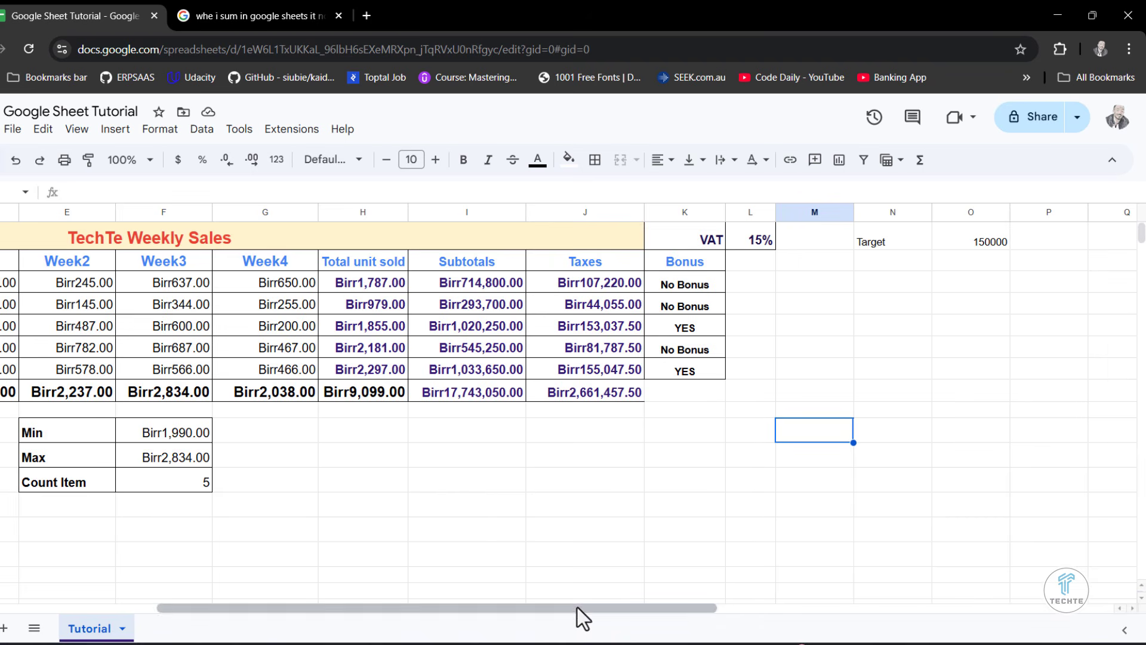
{"action": "left_click_drag", "start_coordinate": [578, 607], "coordinate": [478, 604]}
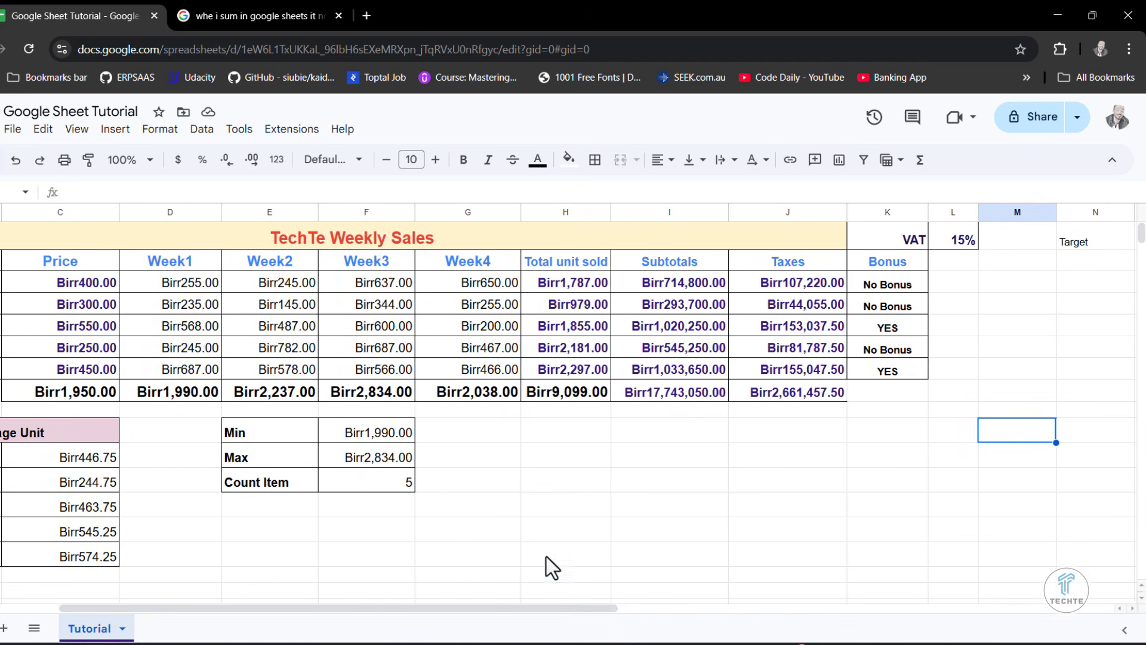
{"action": "left_click", "coordinate": [986, 395]}
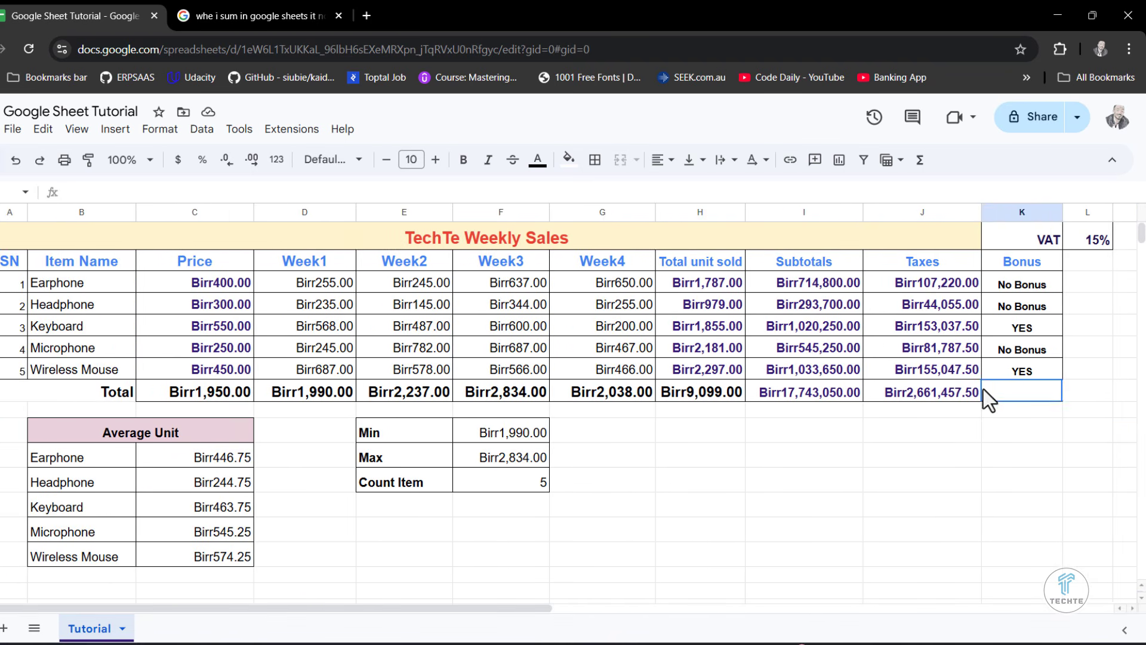
{"action": "left_click", "coordinate": [970, 395]}
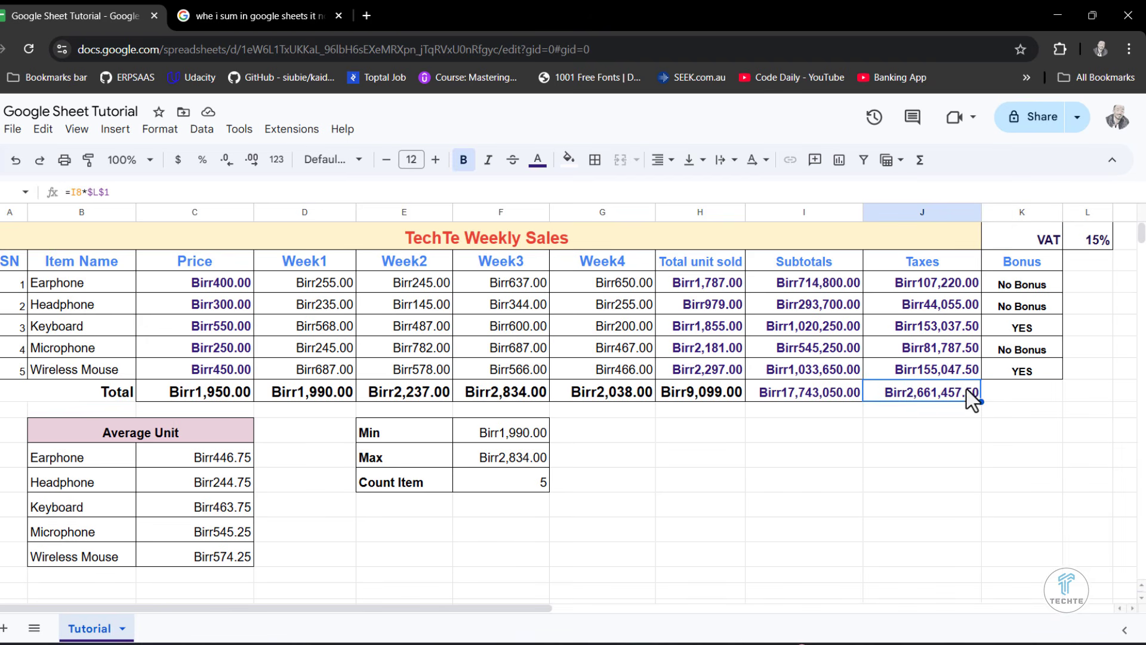
{"action": "left_click", "coordinate": [595, 159]}
{"action": "left_click", "coordinate": [1095, 392]}
{"action": "left_click", "coordinate": [1050, 257]}
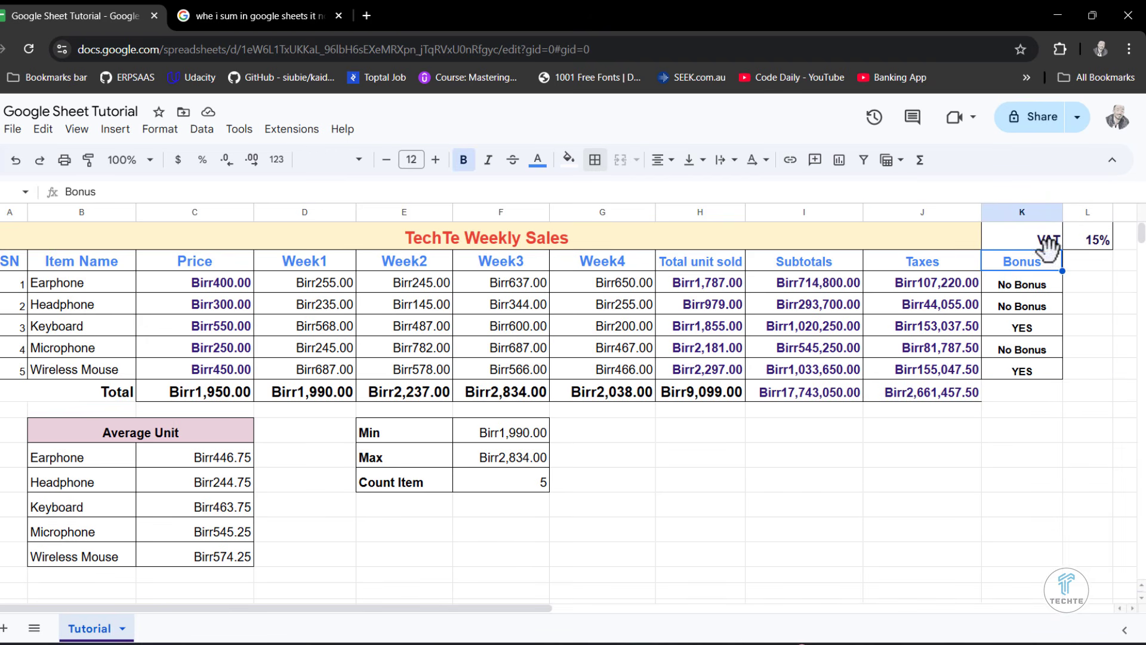
- Narrow the empty column M and the Target label column N
{"action": "left_click_drag", "start_coordinate": [521, 615], "coordinate": [671, 611]}
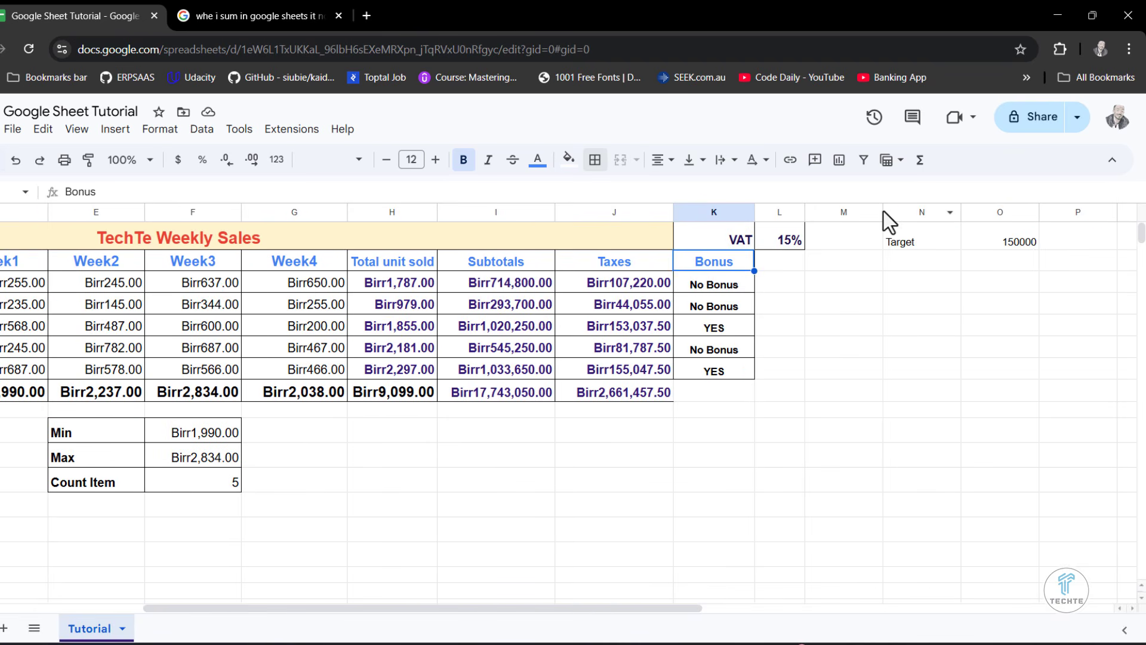
{"action": "left_click_drag", "start_coordinate": [883, 211], "coordinate": [838, 212]}
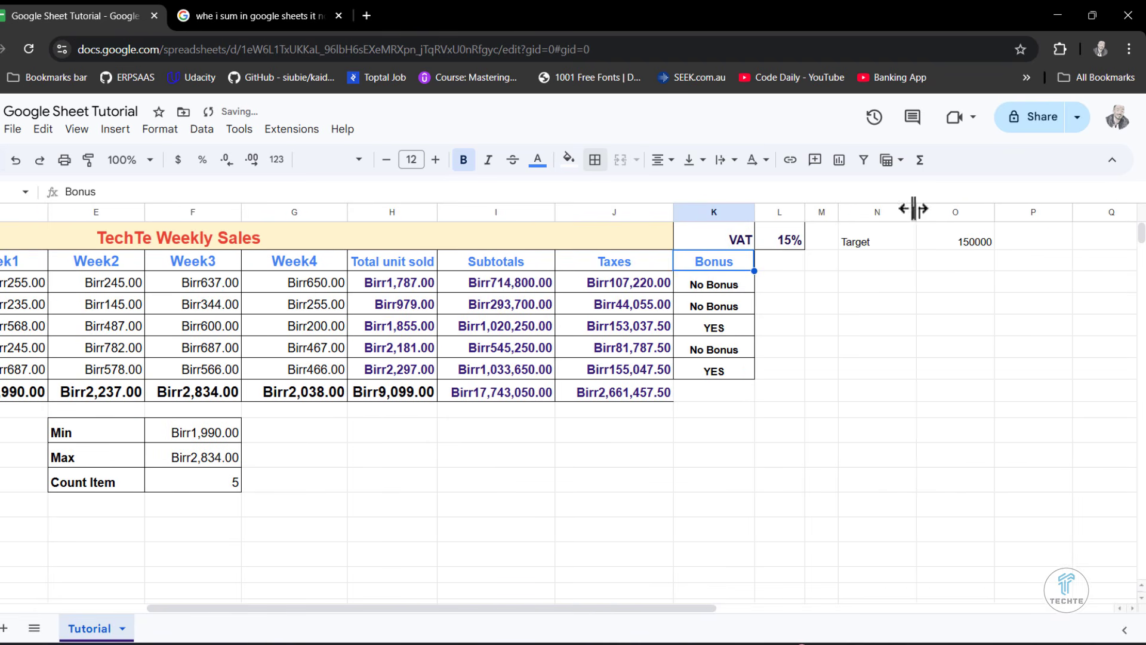
{"action": "left_click_drag", "start_coordinate": [915, 212], "coordinate": [893, 212]}
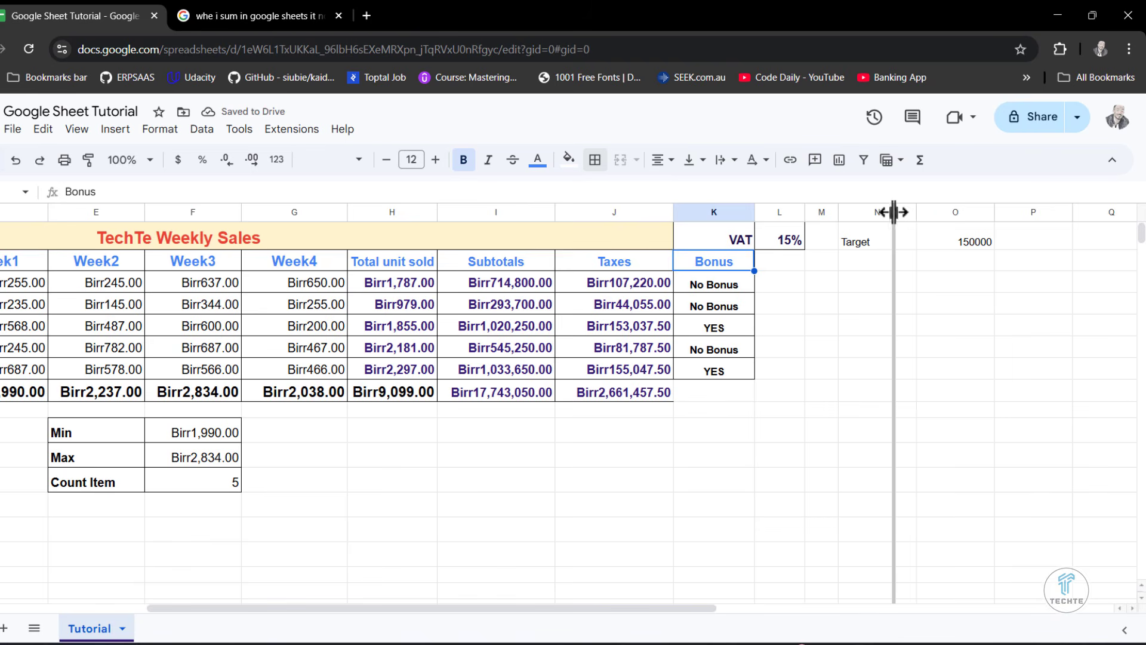
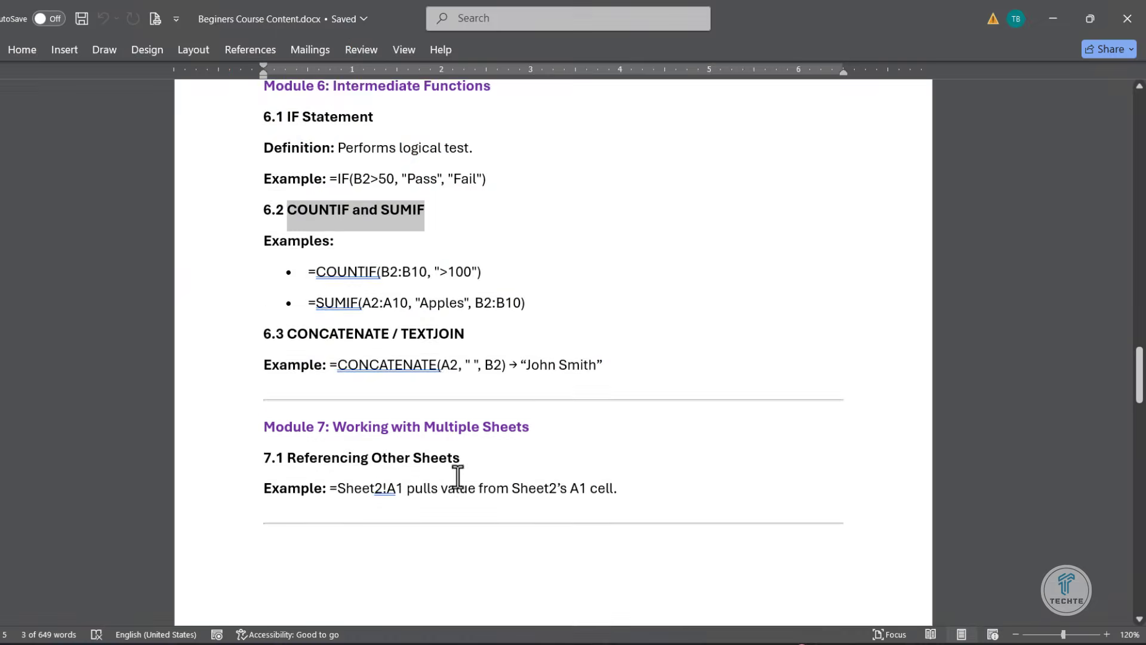
- Switch to the Word course outline, review the Module 7 sheet-referencing example and the chart module, then return to the spreadsheet
{"action": "scroll", "coordinate": [457, 475], "scroll_direction": "down", "scroll_amount": 5}
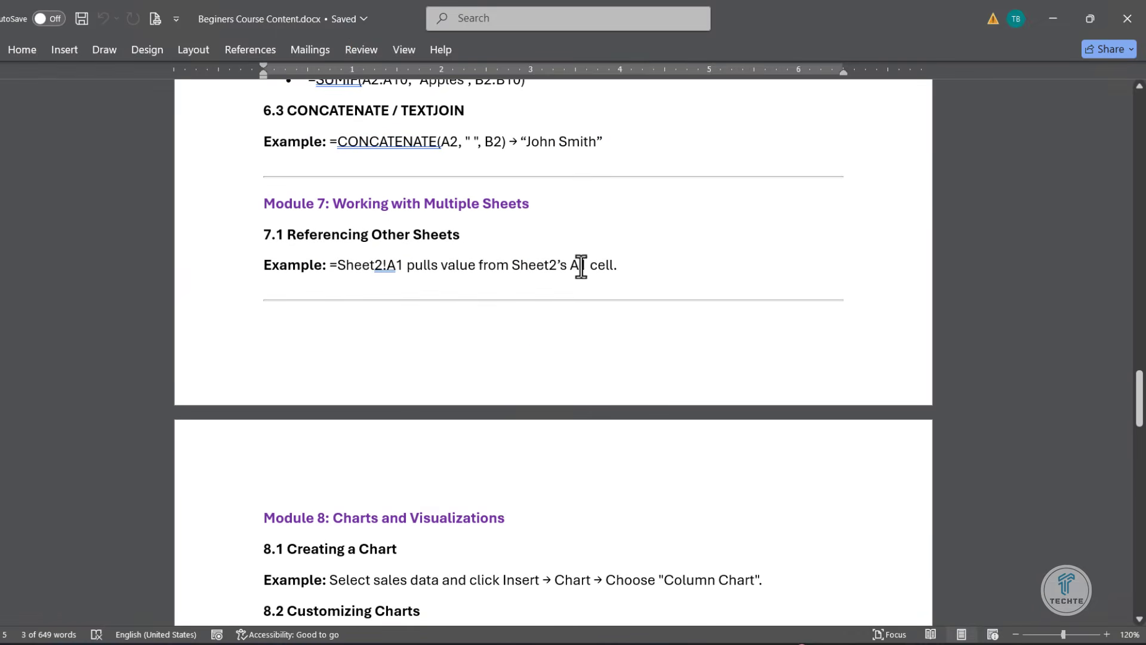
{"action": "left_click_drag", "start_coordinate": [618, 264], "coordinate": [266, 294]}
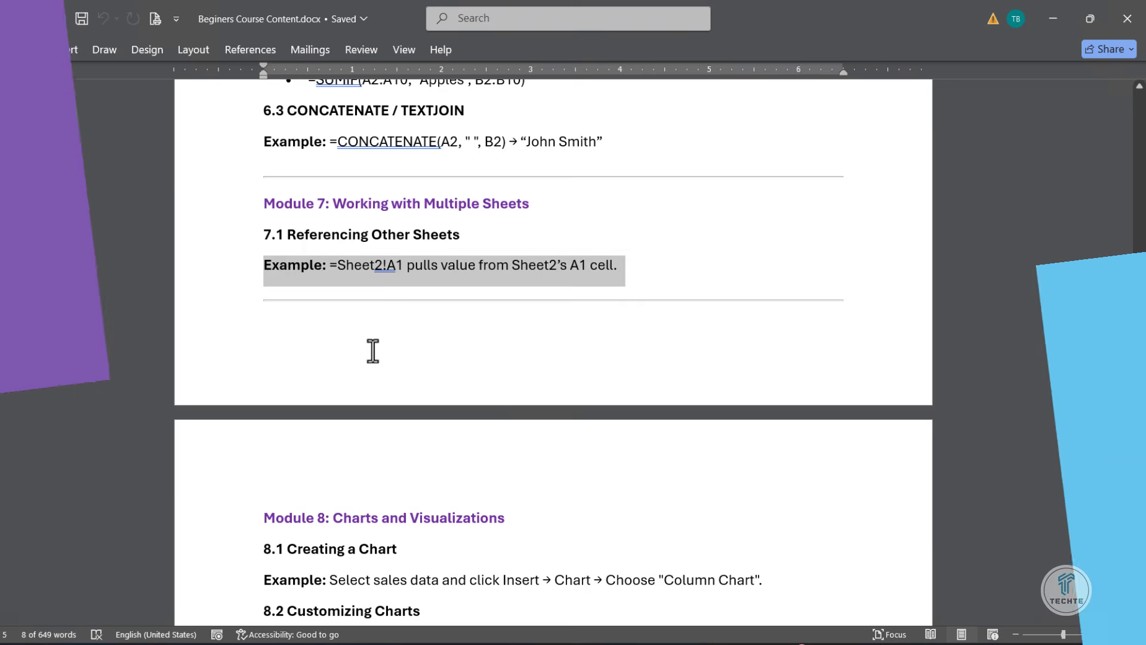
{"action": "left_click", "coordinate": [374, 341]}
{"action": "scroll", "coordinate": [374, 346], "scroll_direction": "down", "scroll_amount": 7}
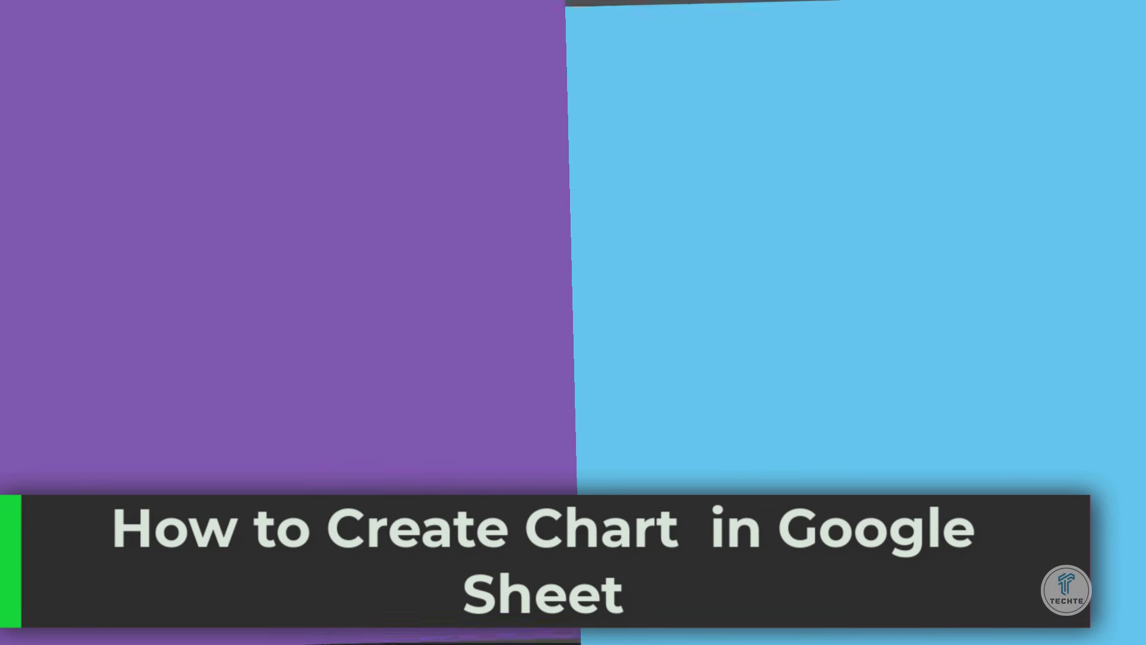
{"action": "scroll", "coordinate": [414, 405], "scroll_direction": "down", "scroll_amount": 2}
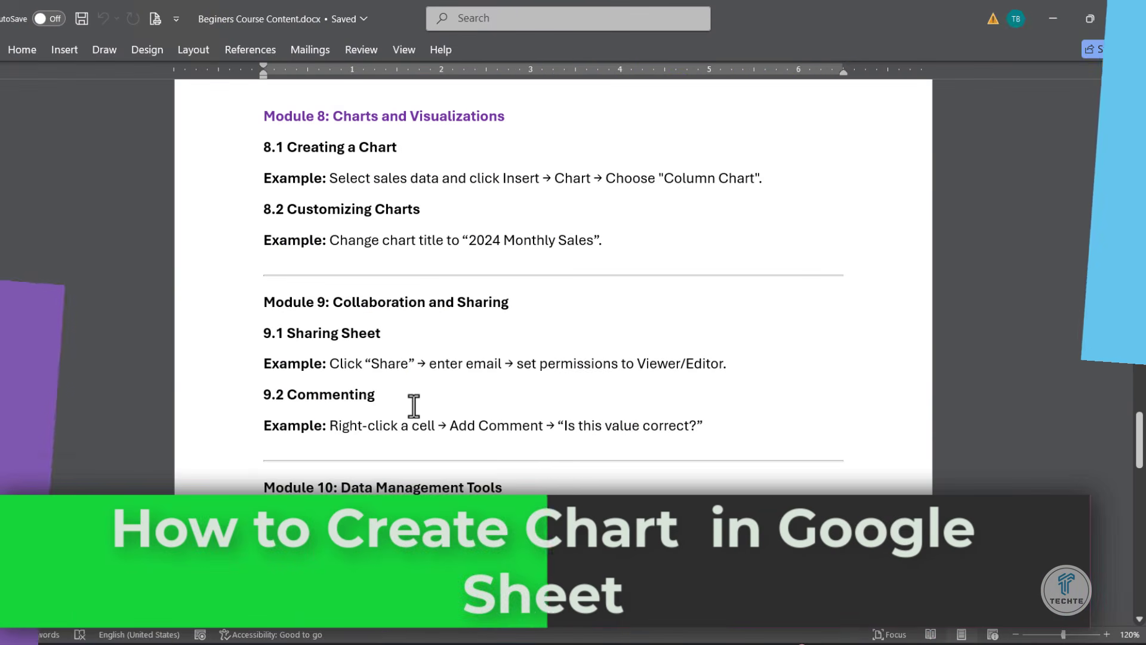
{"action": "scroll", "coordinate": [414, 406], "scroll_direction": "down", "scroll_amount": 1}
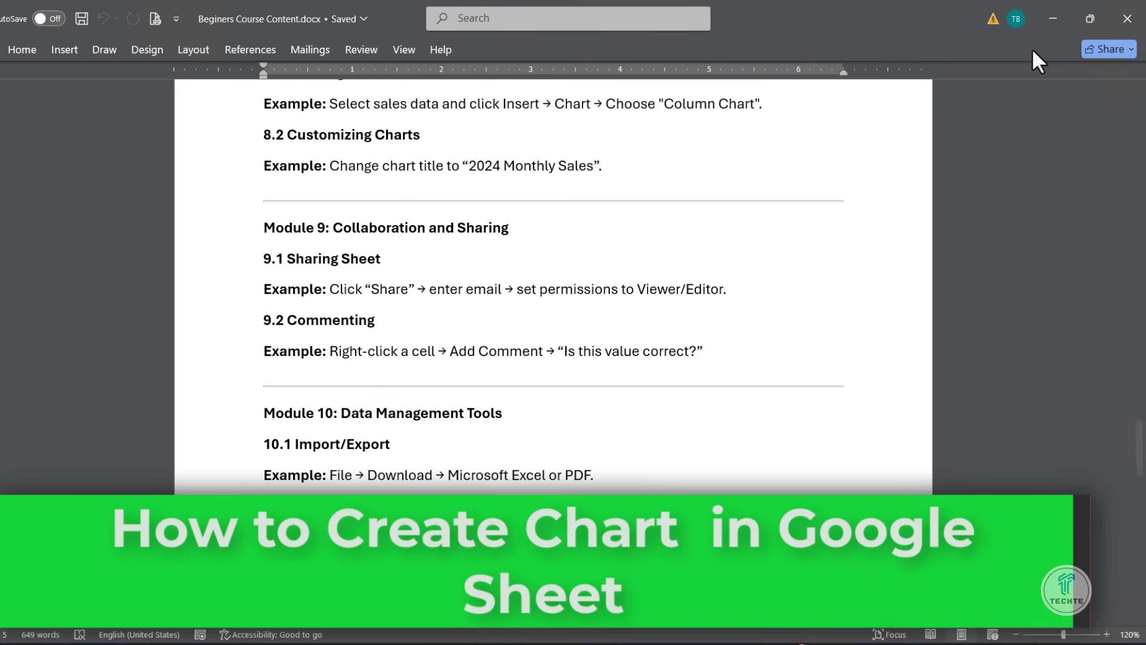
{"action": "left_click", "coordinate": [1046, 30]}
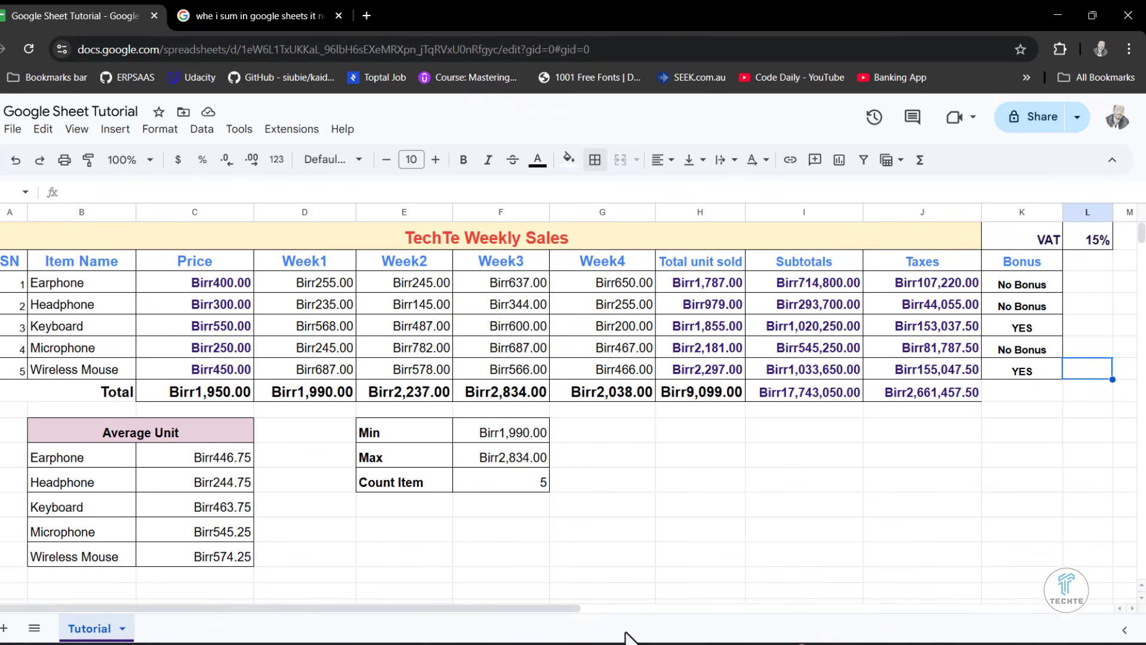
- Insert a chart from the item names and averages in the Average Unit table (B11:C15)
{"action": "scroll", "coordinate": [575, 531], "scroll_direction": "down", "scroll_amount": 1}
{"action": "left_click", "coordinate": [384, 469]}
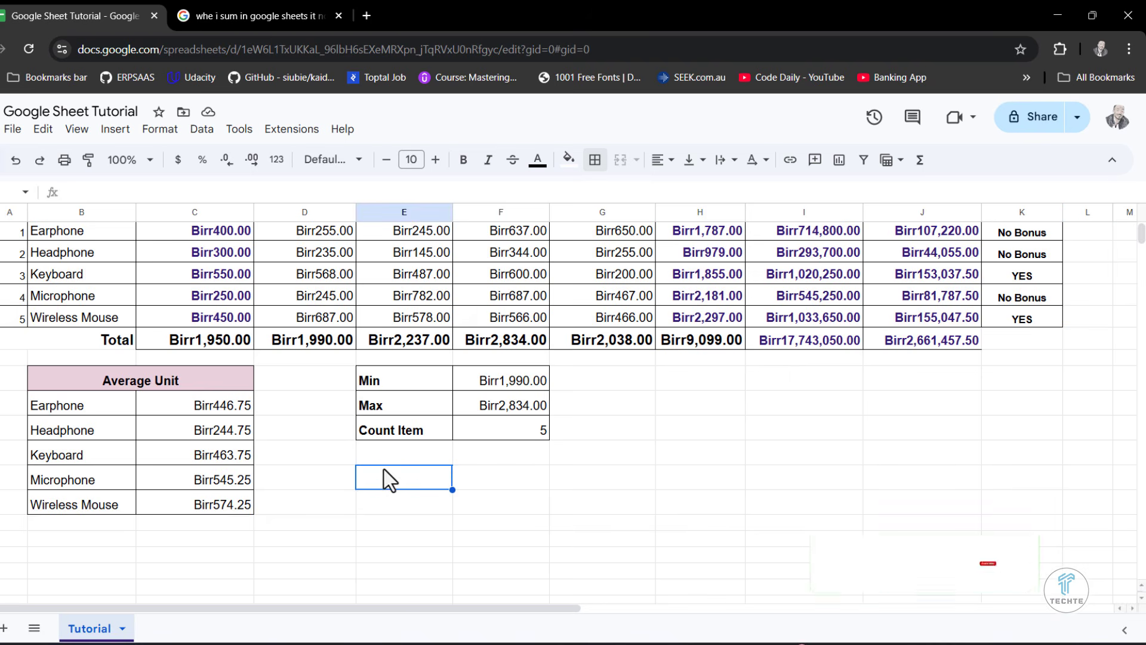
{"action": "scroll", "coordinate": [358, 477], "scroll_direction": "down", "scroll_amount": 1}
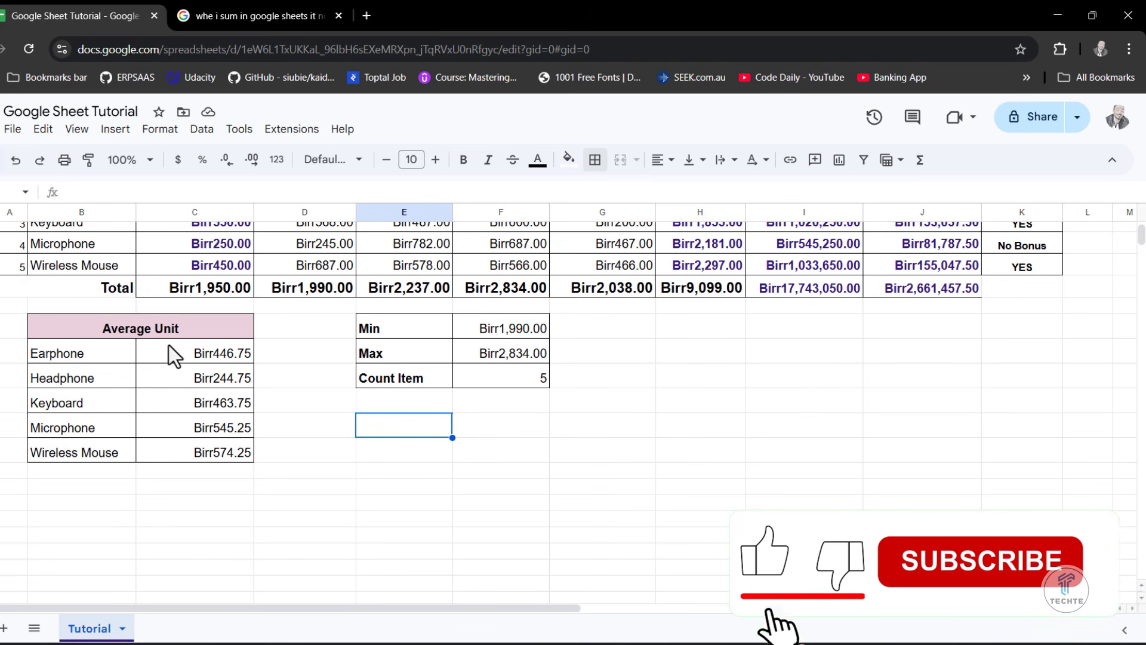
{"action": "left_click_drag", "start_coordinate": [96, 356], "coordinate": [220, 452]}
{"action": "scroll", "coordinate": [215, 452], "scroll_direction": "up", "scroll_amount": 1}
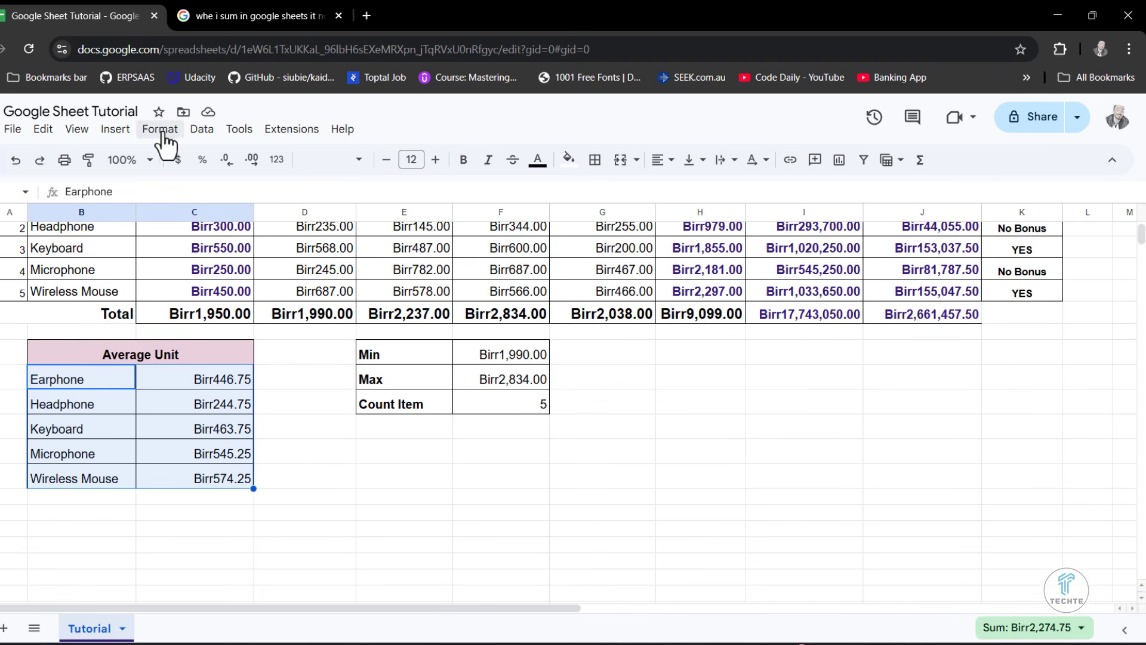
{"action": "left_click", "coordinate": [115, 131]}
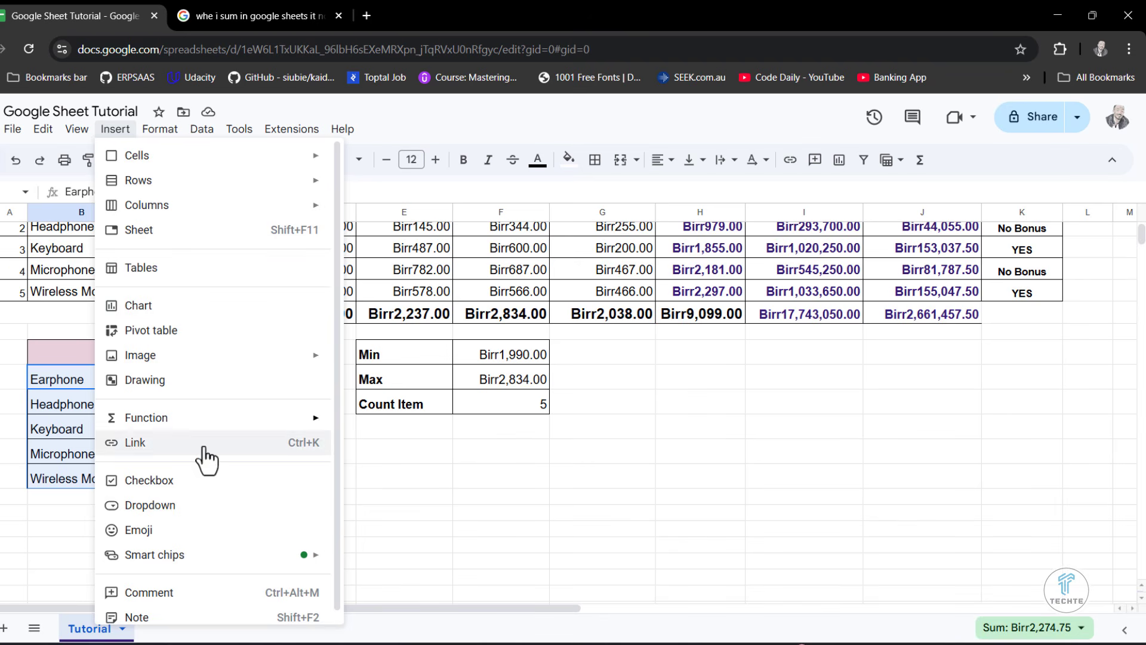
{"action": "left_click", "coordinate": [148, 309]}
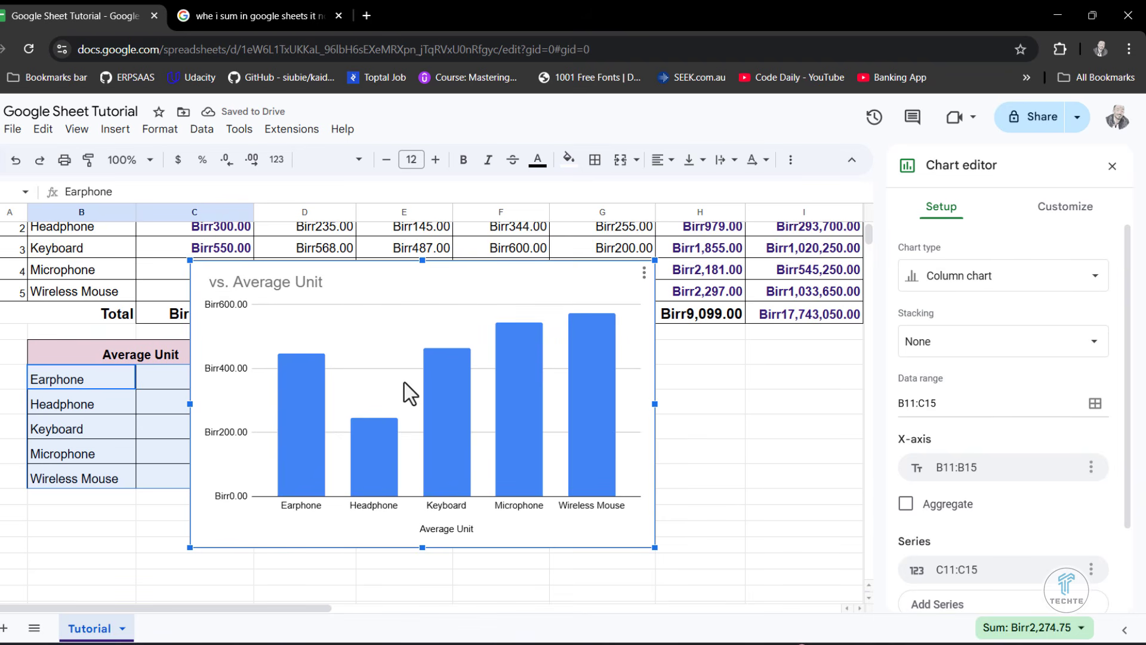
- Try the Bar chart and the suggested Combo chart types on the Average Unit chart
{"action": "left_click", "coordinate": [969, 284]}
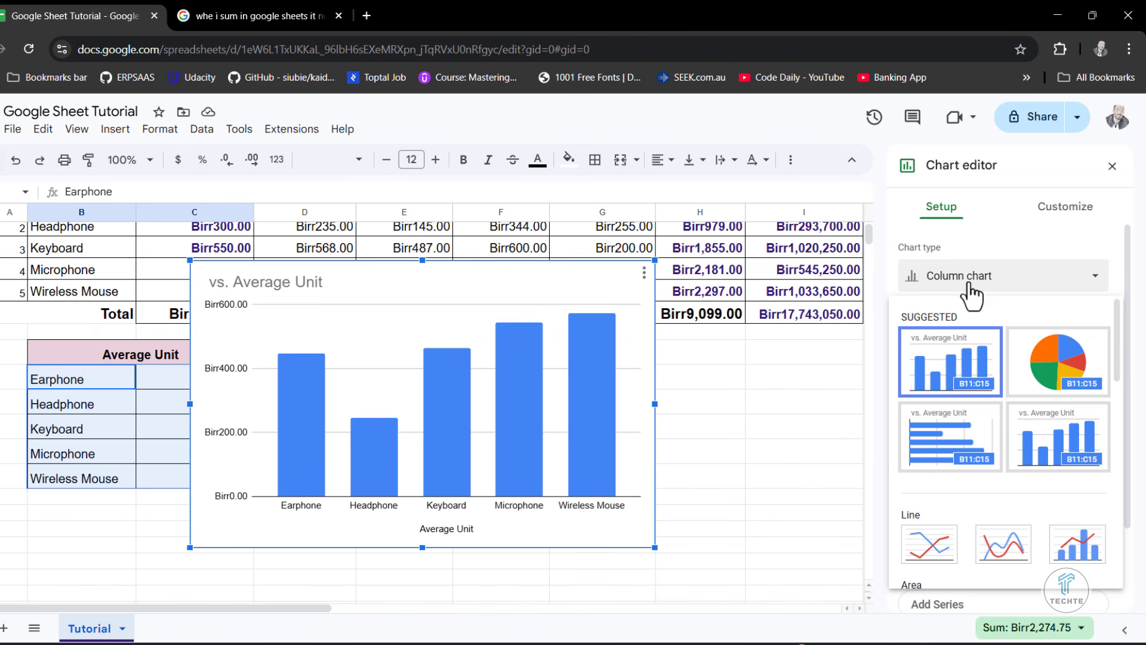
{"action": "left_click", "coordinate": [942, 385]}
{"action": "left_click", "coordinate": [937, 285]}
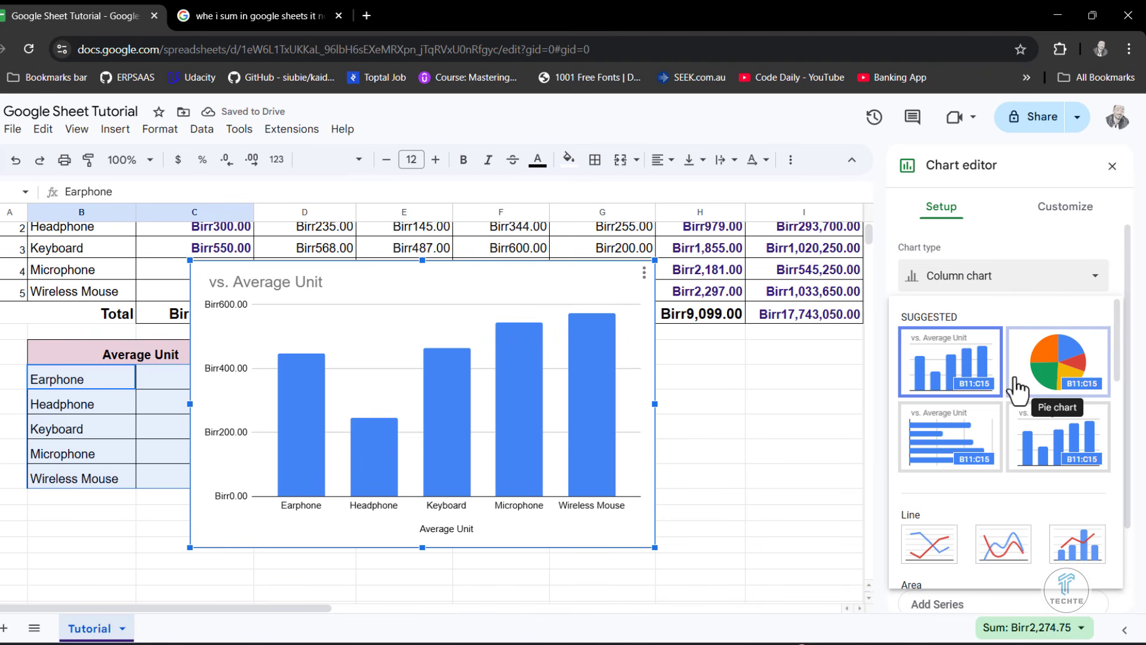
{"action": "scroll", "coordinate": [1017, 389], "scroll_direction": "down", "scroll_amount": 2}
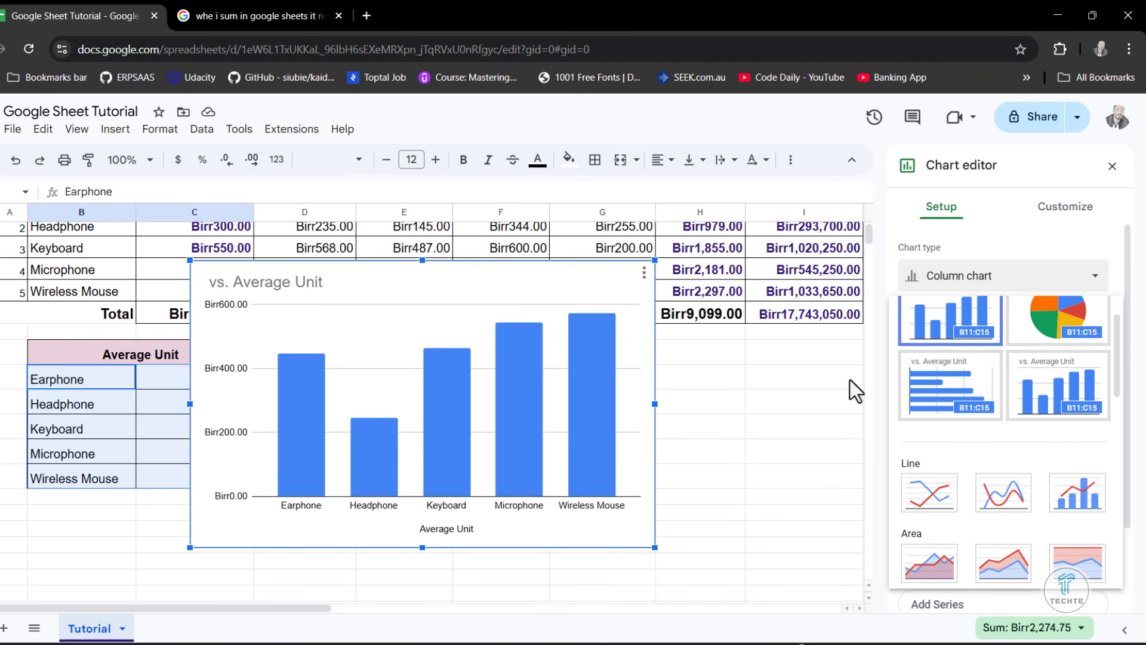
{"action": "left_click", "coordinate": [935, 397]}
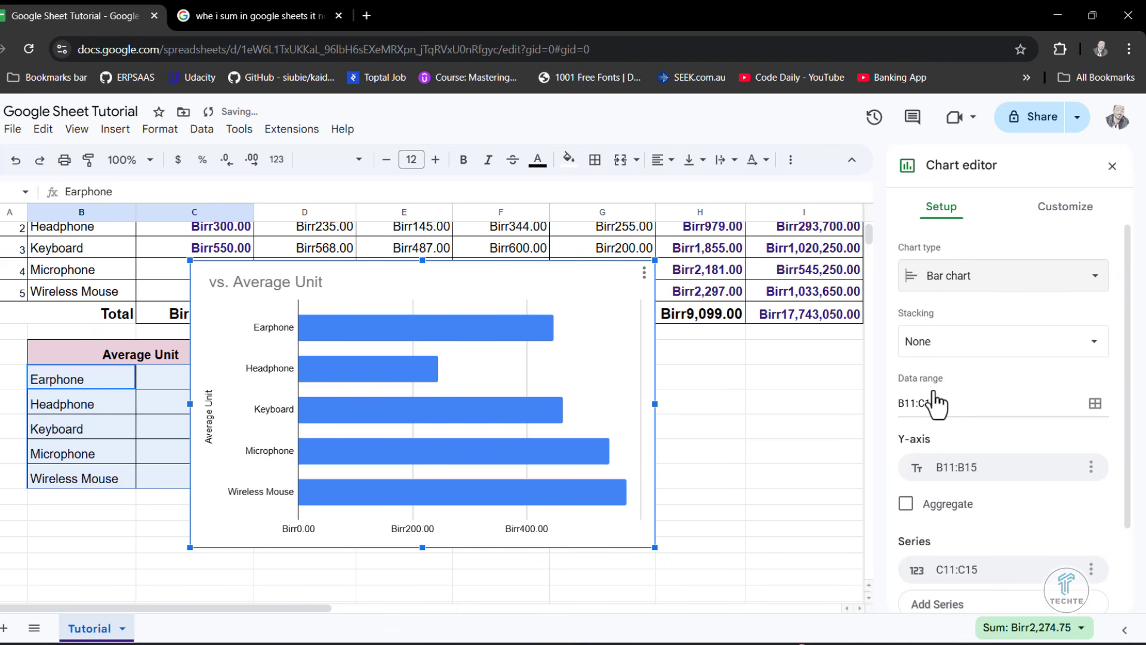
{"action": "left_click", "coordinate": [1002, 279]}
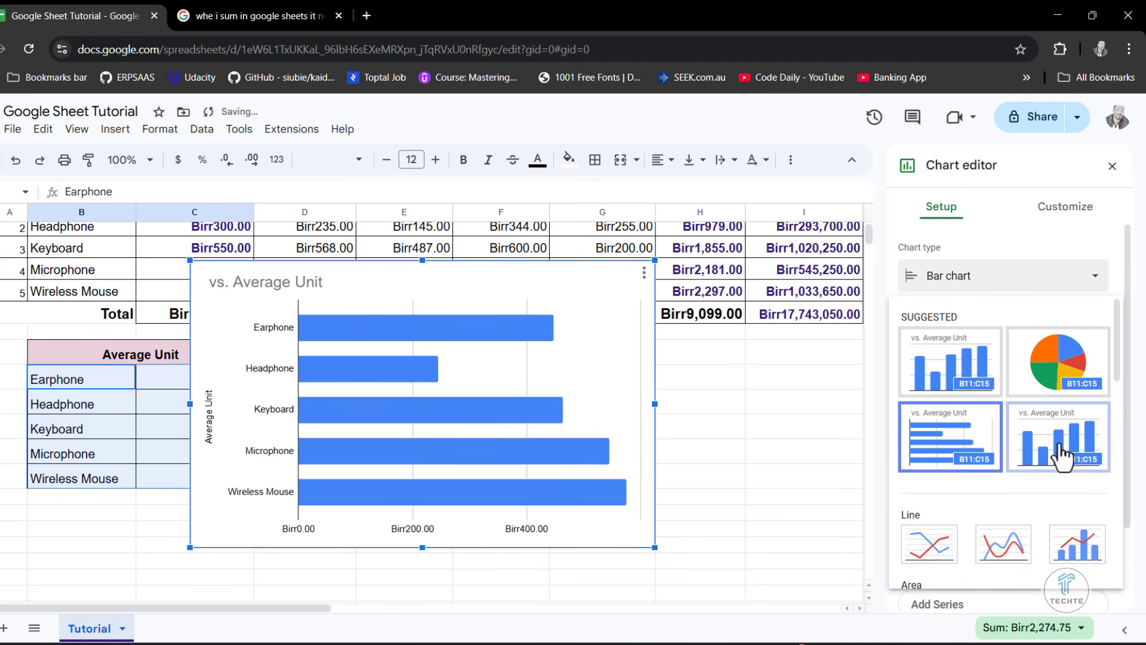
{"action": "left_click", "coordinate": [1041, 431]}
- Try the Line chart, Smooth line chart and Combo chart types from the Line group on the Average Unit chart
{"action": "left_click", "coordinate": [986, 286]}
{"action": "scroll", "coordinate": [1014, 468], "scroll_direction": "down", "scroll_amount": 3}
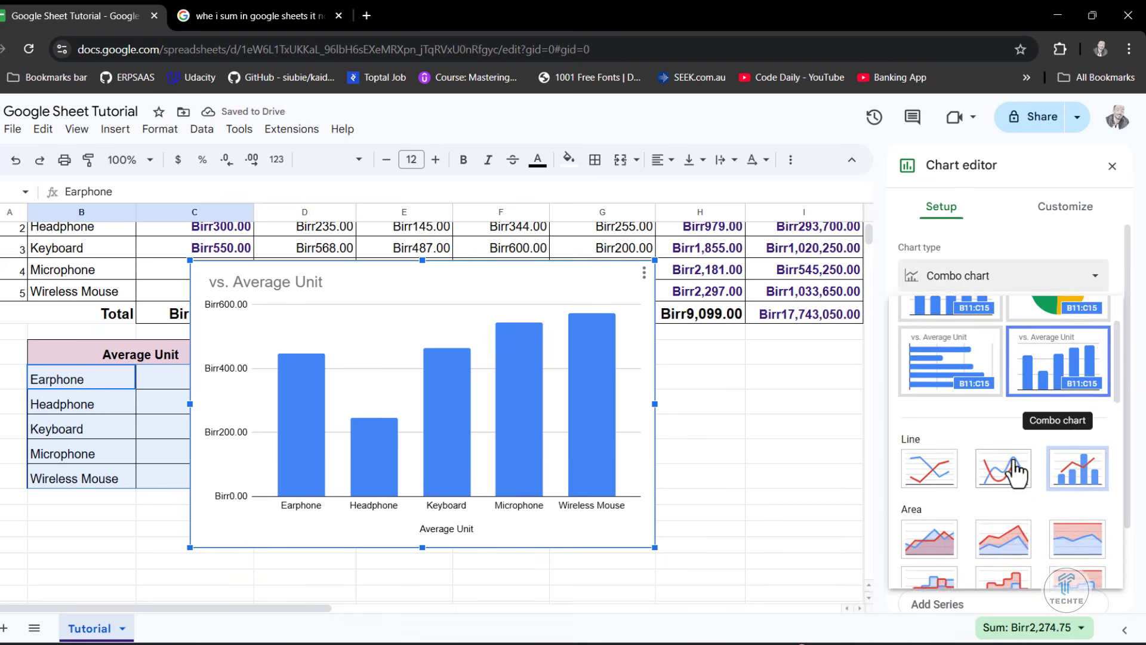
{"action": "left_click", "coordinate": [932, 360]}
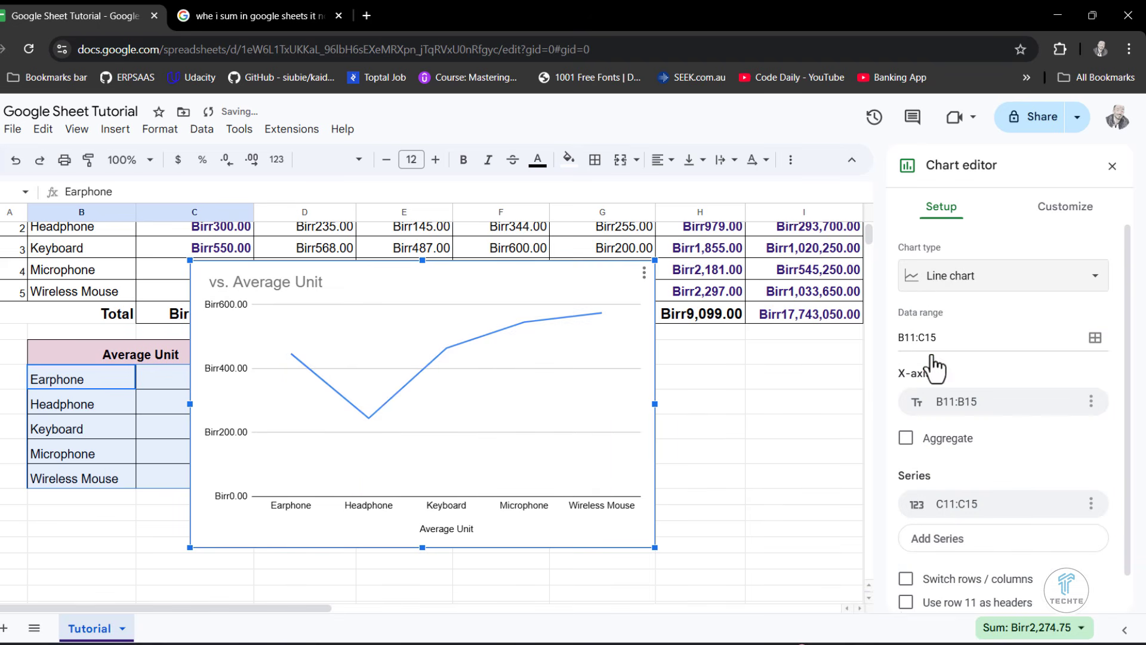
{"action": "left_click", "coordinate": [938, 281]}
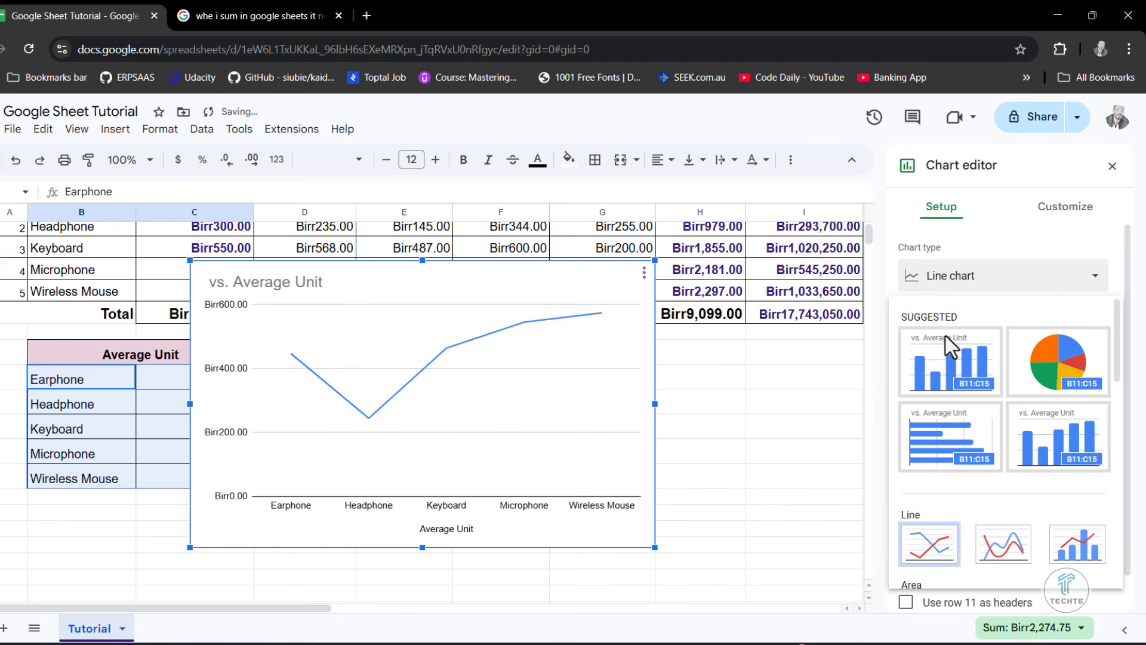
{"action": "left_click", "coordinate": [1001, 542]}
{"action": "left_click", "coordinate": [945, 279]}
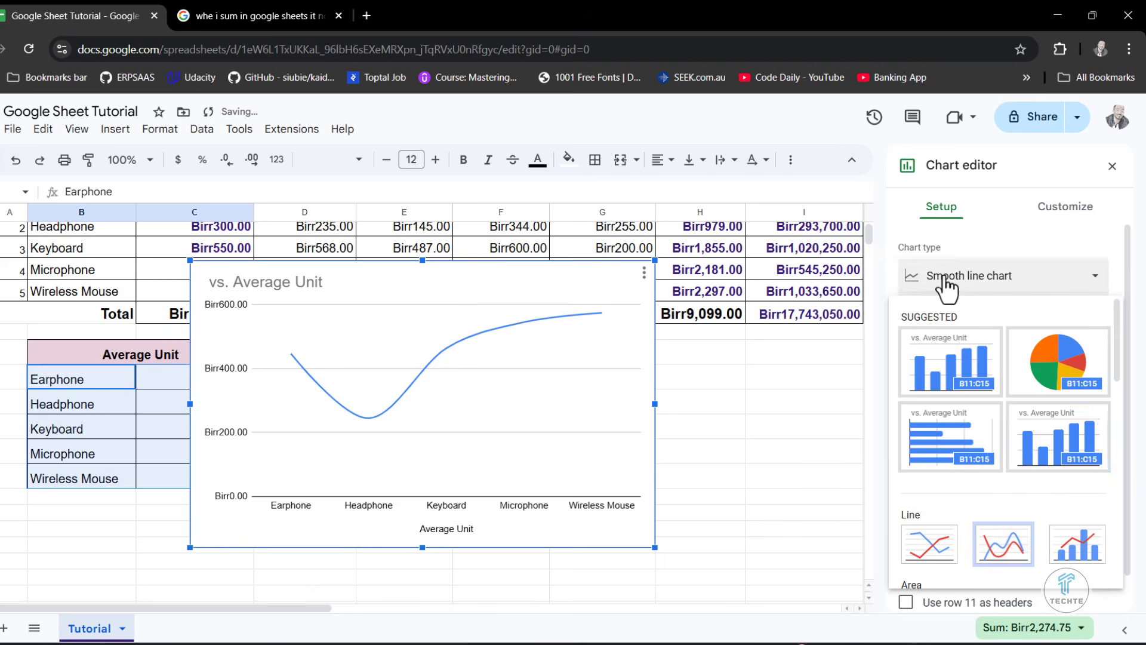
{"action": "scroll", "coordinate": [1038, 477], "scroll_direction": "down", "scroll_amount": 1}
{"action": "left_click", "coordinate": [1061, 453]}
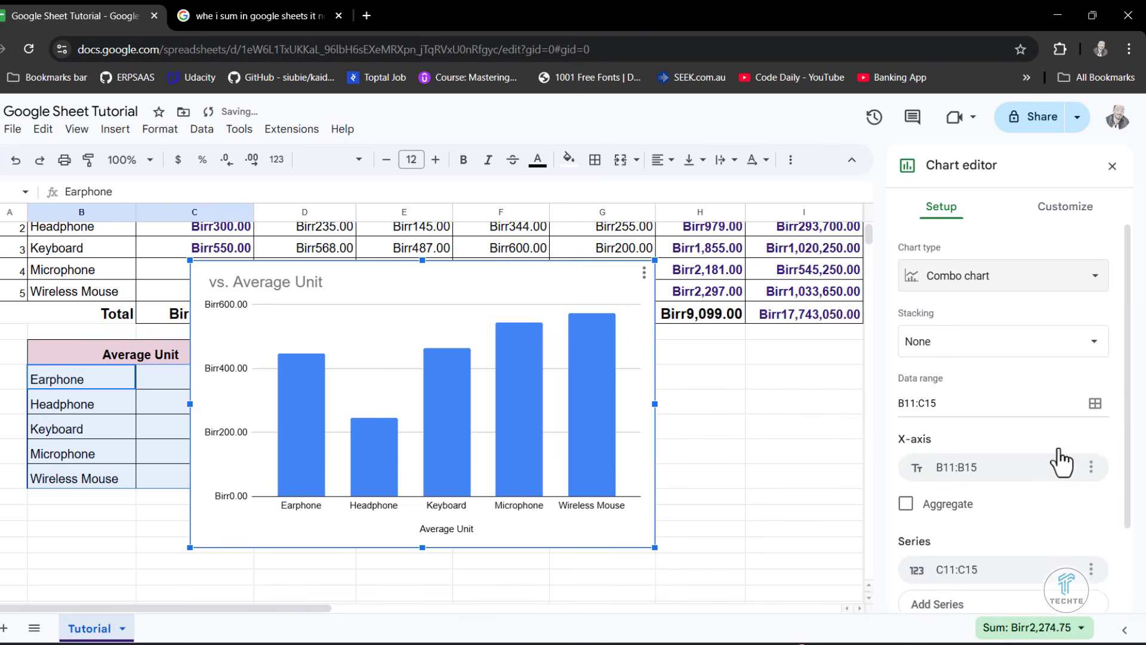
- Look through the remaining chart types and set the Average Unit chart to the suggested Column chart
{"action": "left_click", "coordinate": [968, 278]}
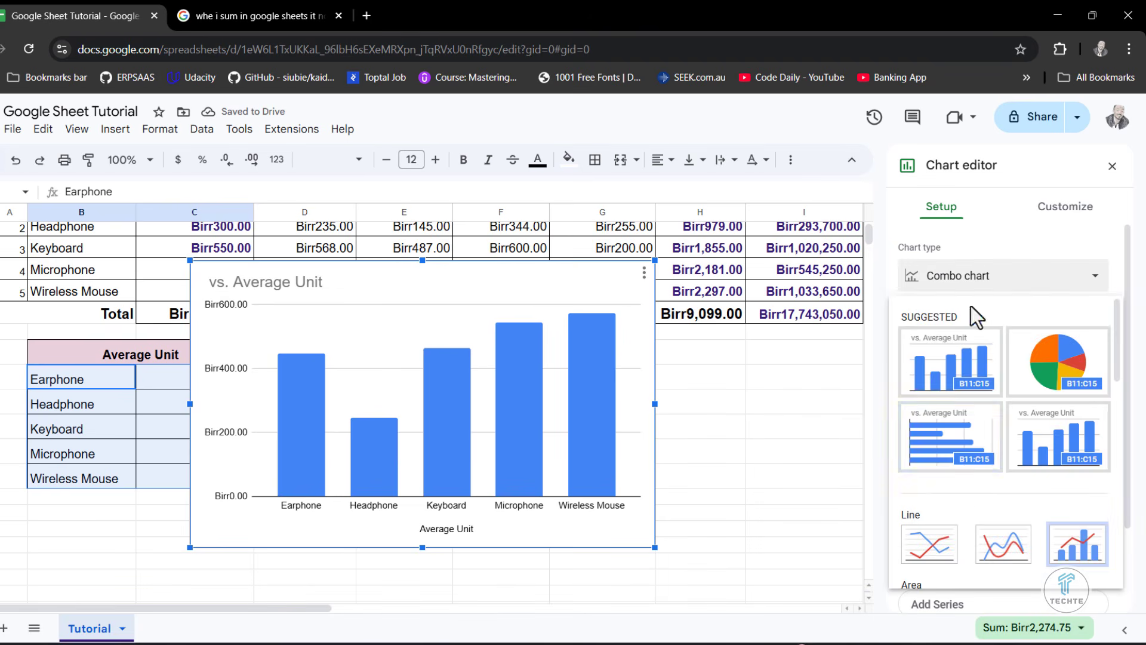
{"action": "scroll", "coordinate": [995, 488], "scroll_direction": "down", "scroll_amount": 5}
{"action": "scroll", "coordinate": [995, 488], "scroll_direction": "down", "scroll_amount": 1}
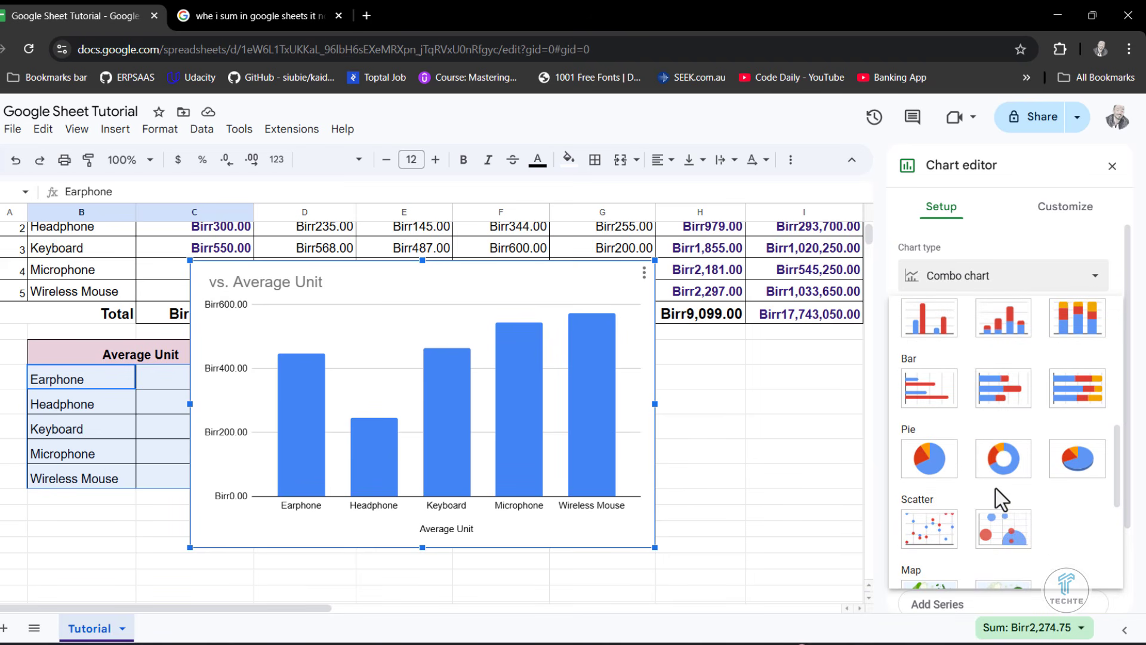
{"action": "scroll", "coordinate": [995, 488], "scroll_direction": "down", "scroll_amount": 3}
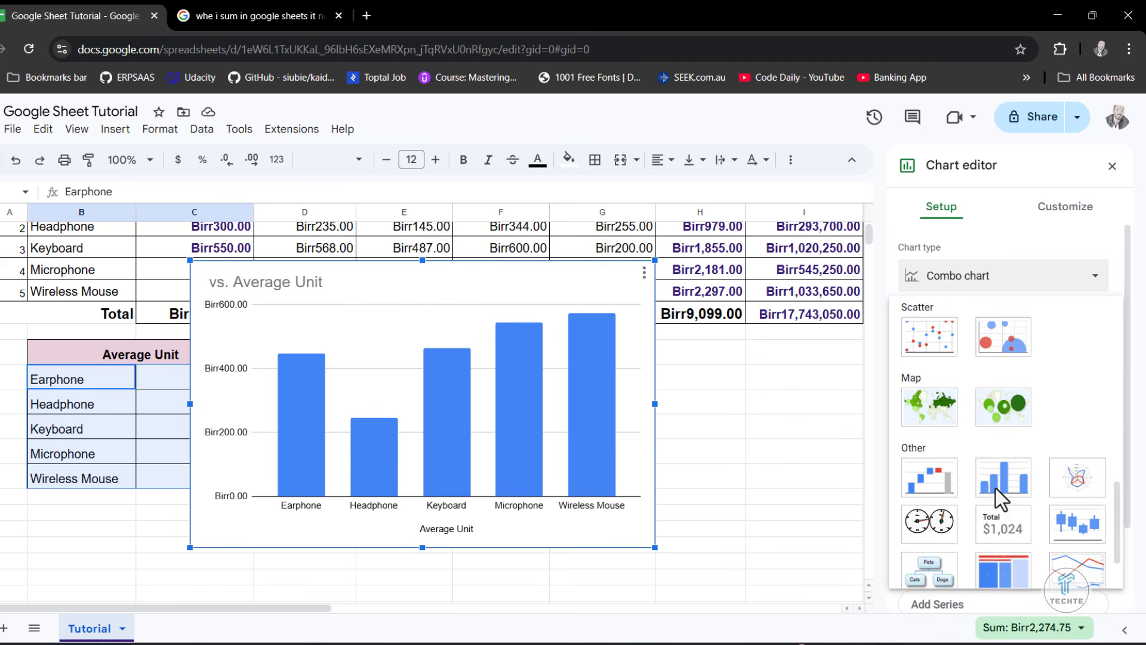
{"action": "scroll", "coordinate": [995, 488], "scroll_direction": "up", "scroll_amount": 8}
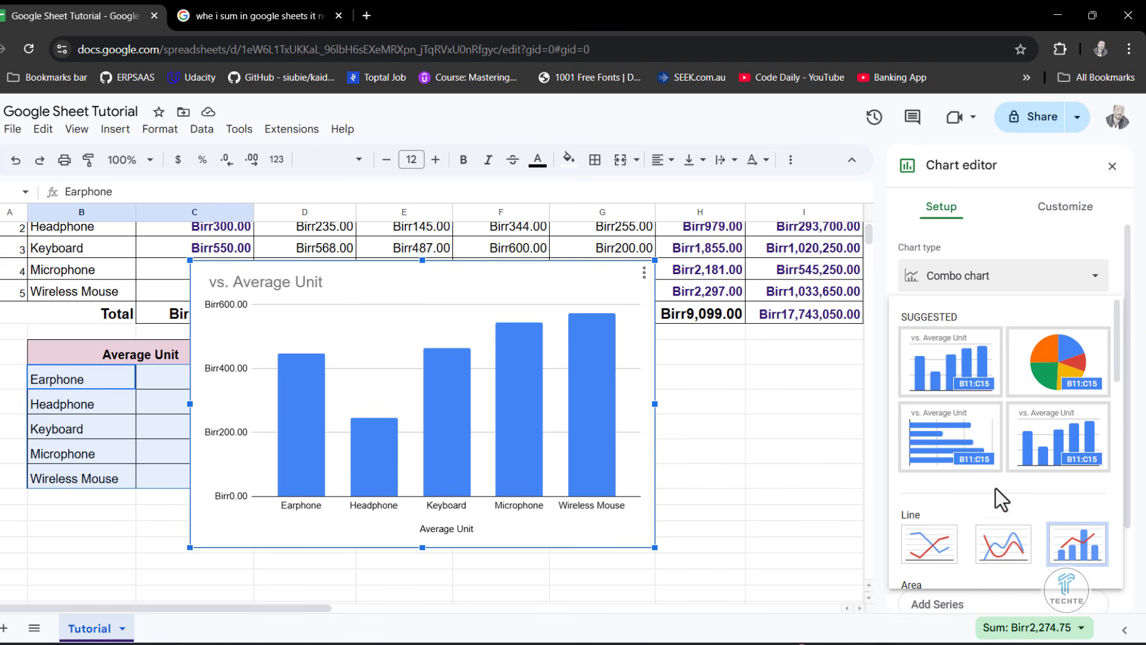
{"action": "left_click", "coordinate": [943, 386]}
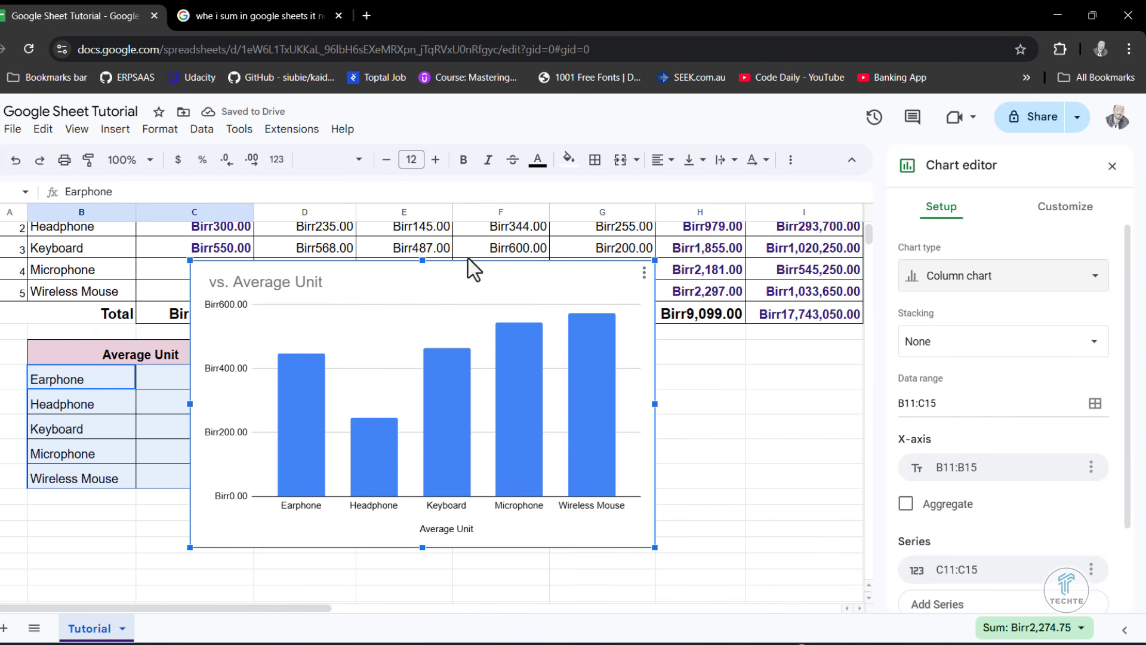
- Replace the chart's title text with "Average Weekly Sales"
{"action": "left_click", "coordinate": [273, 280]}
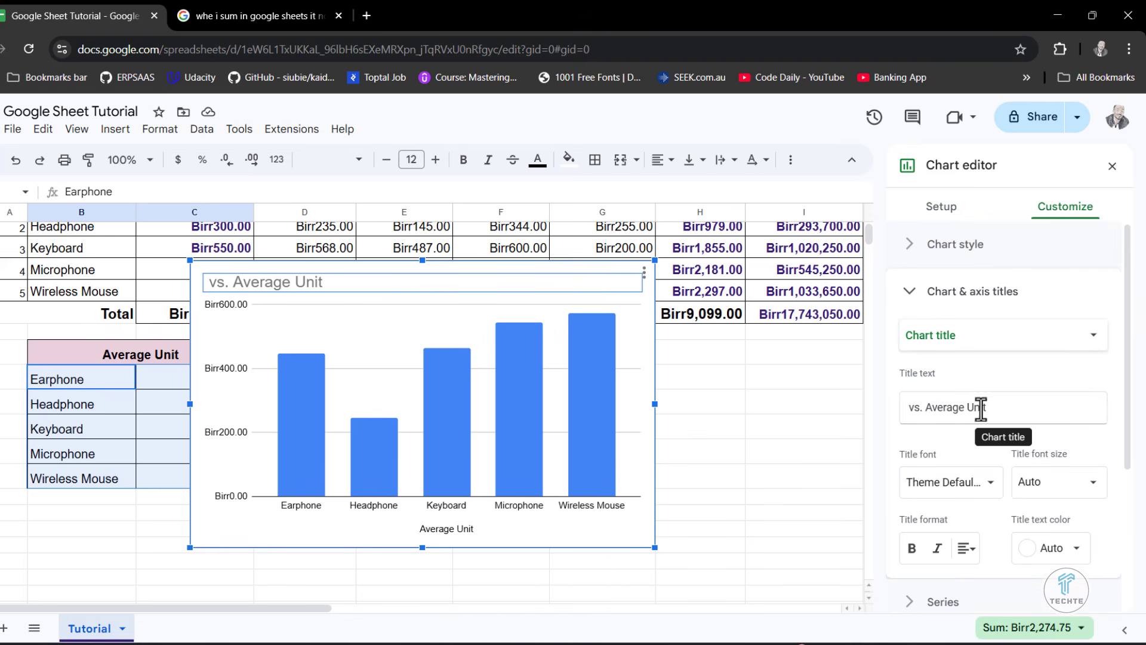
{"action": "left_click_drag", "start_coordinate": [1004, 409], "coordinate": [879, 410]}
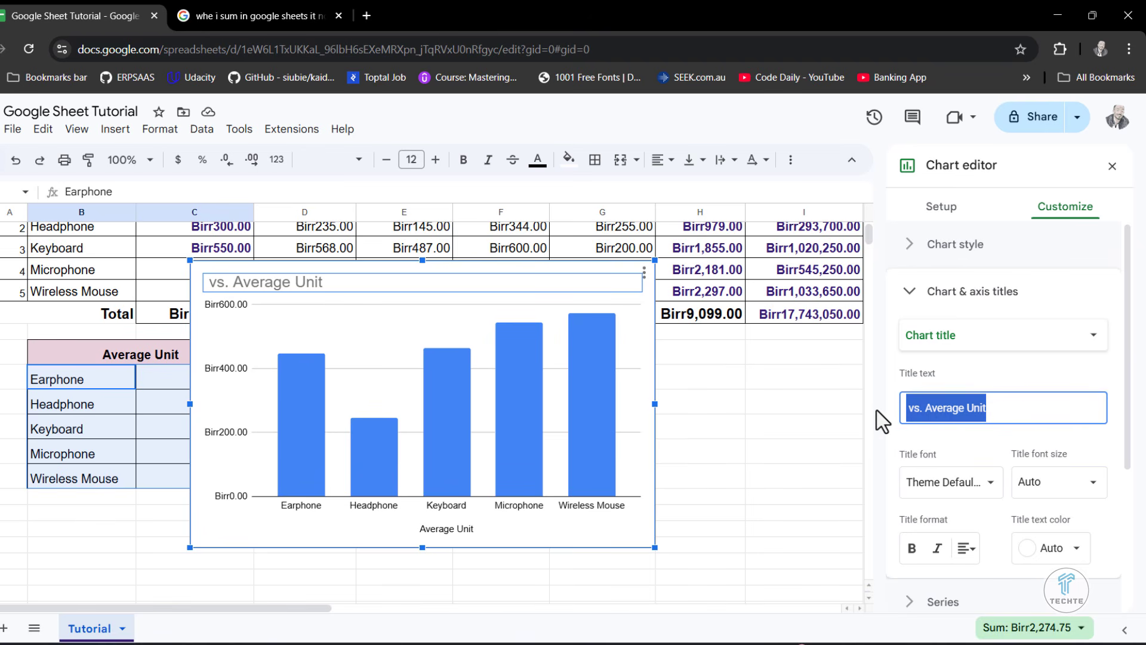
{"action": "type", "text": "Av"}
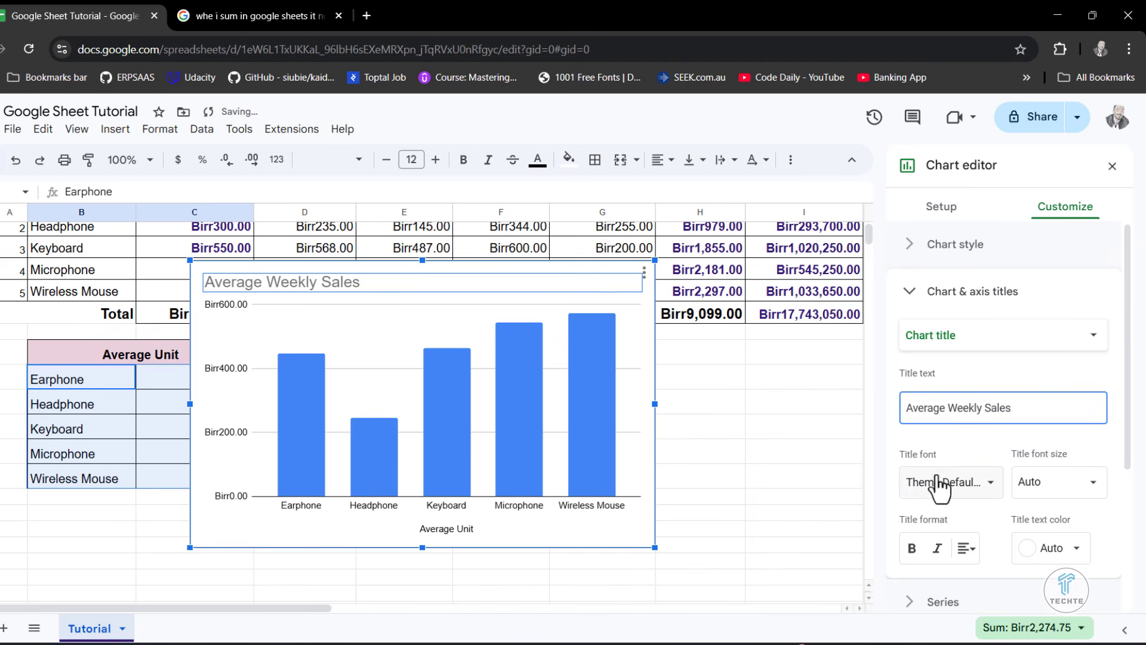
- Centre the chart title, make it bold and colour it dark purple
{"action": "left_click", "coordinate": [962, 549]}
{"action": "left_click", "coordinate": [988, 585]}
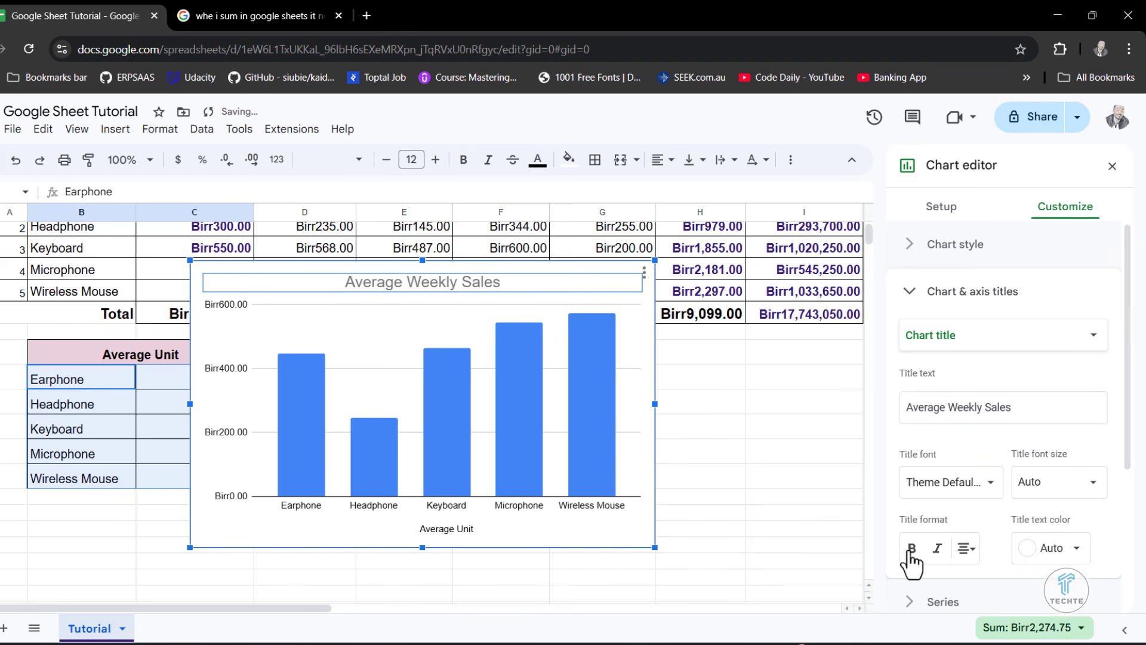
{"action": "left_click", "coordinate": [912, 547]}
{"action": "left_click", "coordinate": [1068, 552]}
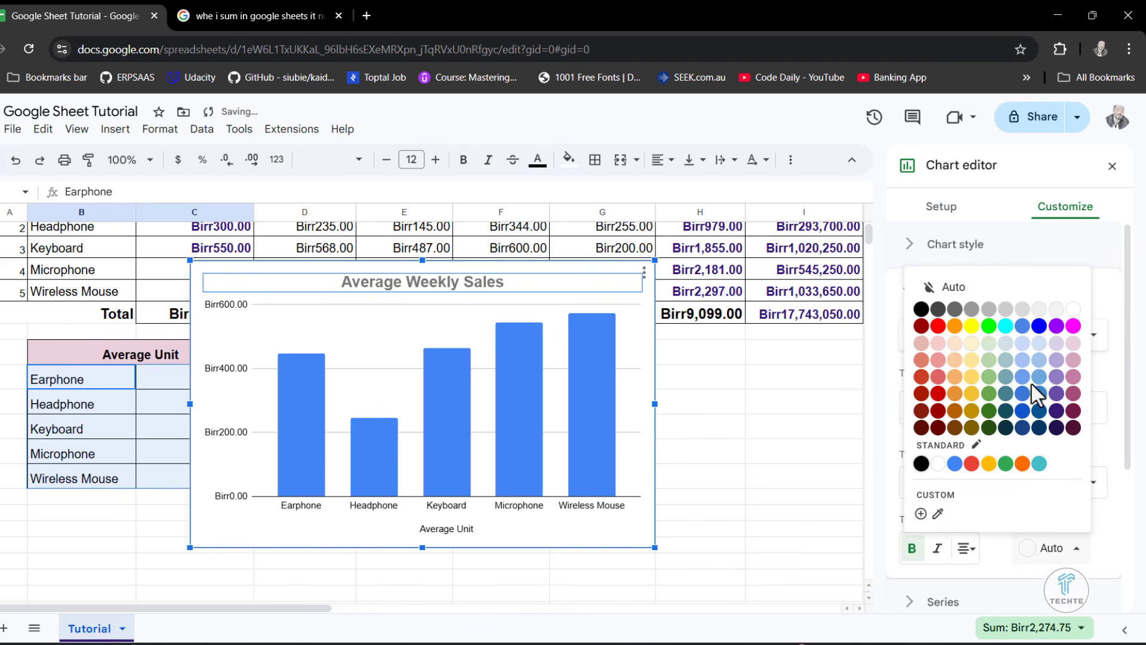
{"action": "left_click", "coordinate": [1055, 428]}
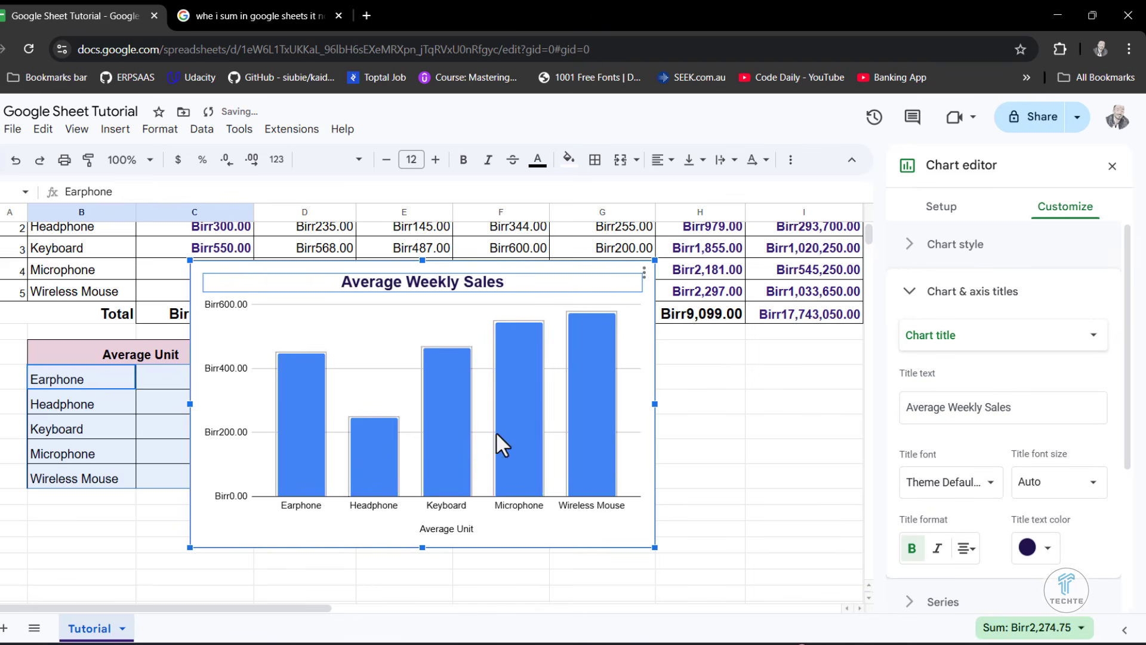
{"action": "left_click", "coordinate": [742, 436]}
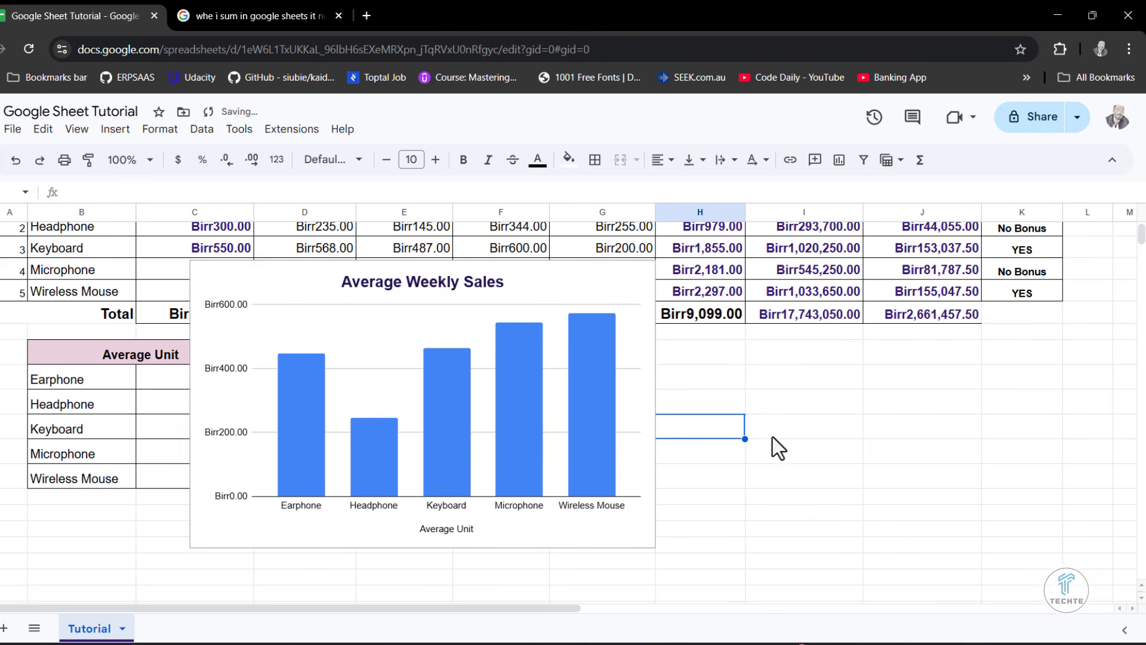
- Move the chart off the Average Unit table to the empty area beside the Min/Max table, starting at column G
{"action": "left_click", "coordinate": [653, 415]}
{"action": "left_click_drag", "start_coordinate": [529, 263], "coordinate": [902, 337]}
{"action": "scroll", "coordinate": [1062, 435], "scroll_direction": "up", "scroll_amount": 1}
{"action": "scroll", "coordinate": [1065, 434], "scroll_direction": "down", "scroll_amount": 2}
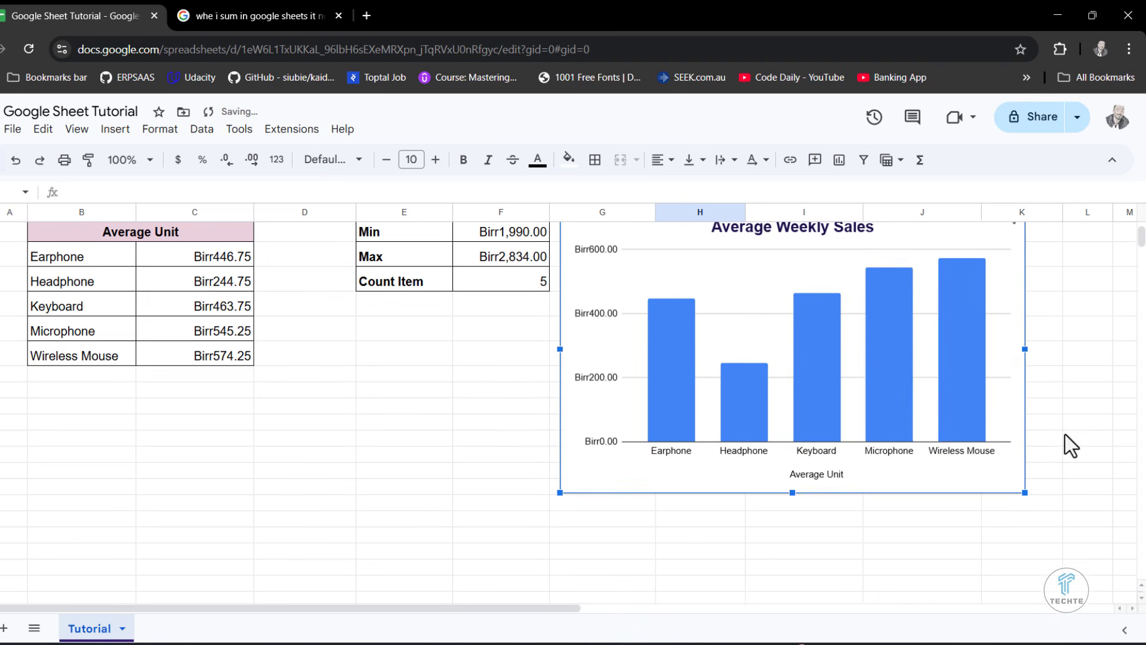
{"action": "scroll", "coordinate": [1065, 434], "scroll_direction": "up", "scroll_amount": 2}
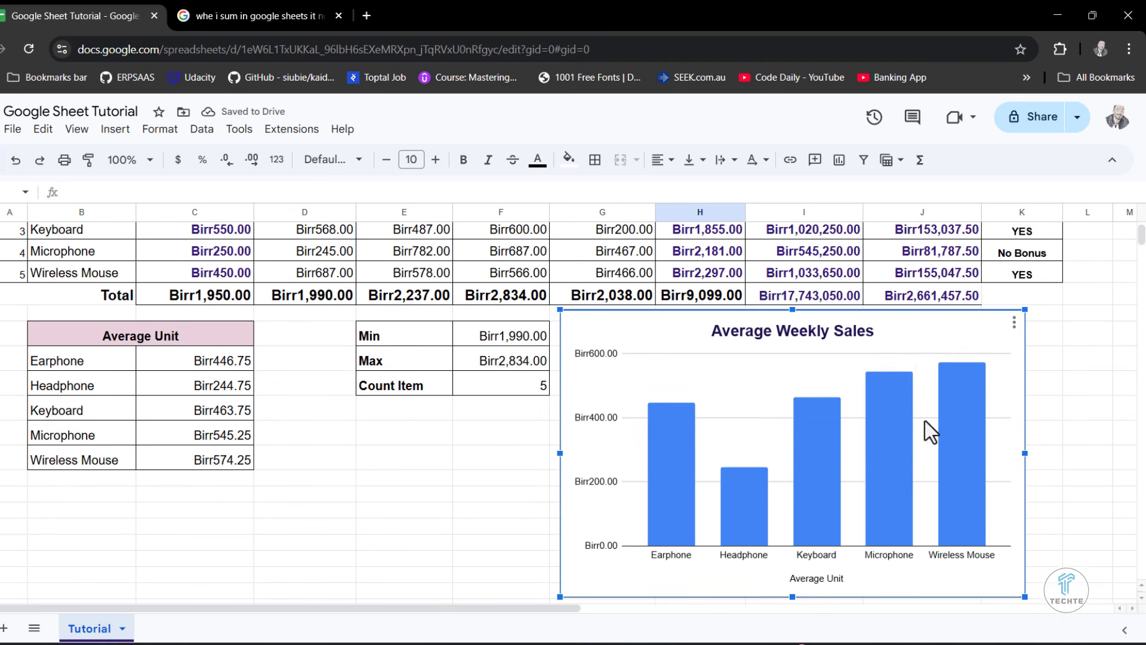
- Open the Average Weekly Sales chart for editing, try aggregating its X-axis data, and check the available stacking options
{"action": "left_click", "coordinate": [1013, 323]}
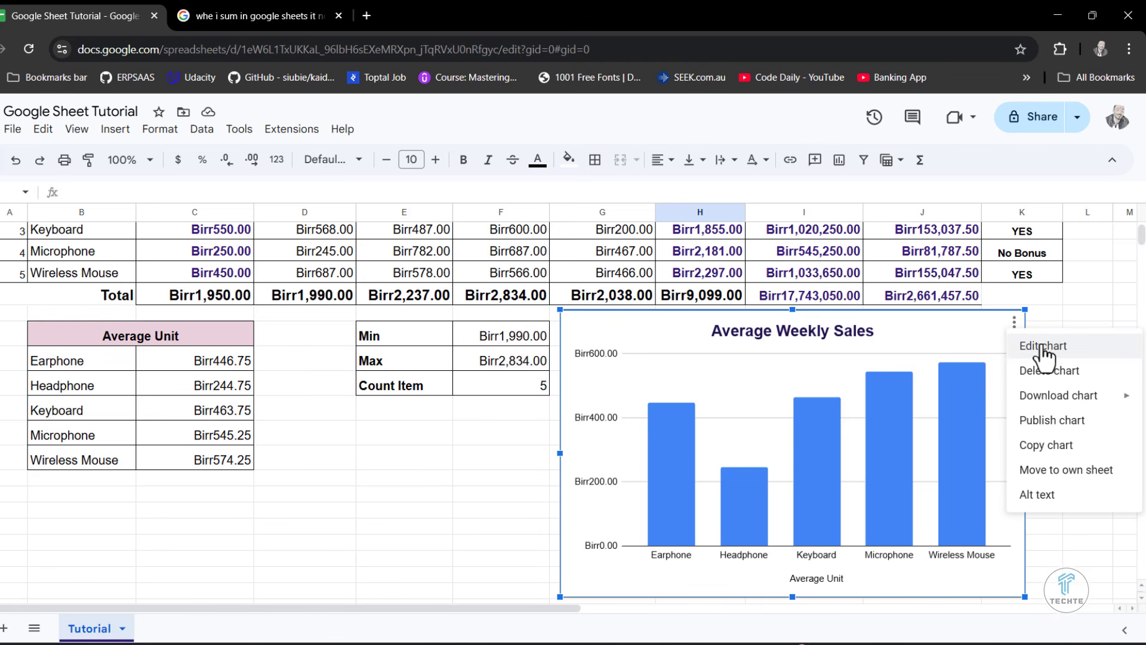
{"action": "left_click", "coordinate": [1037, 347]}
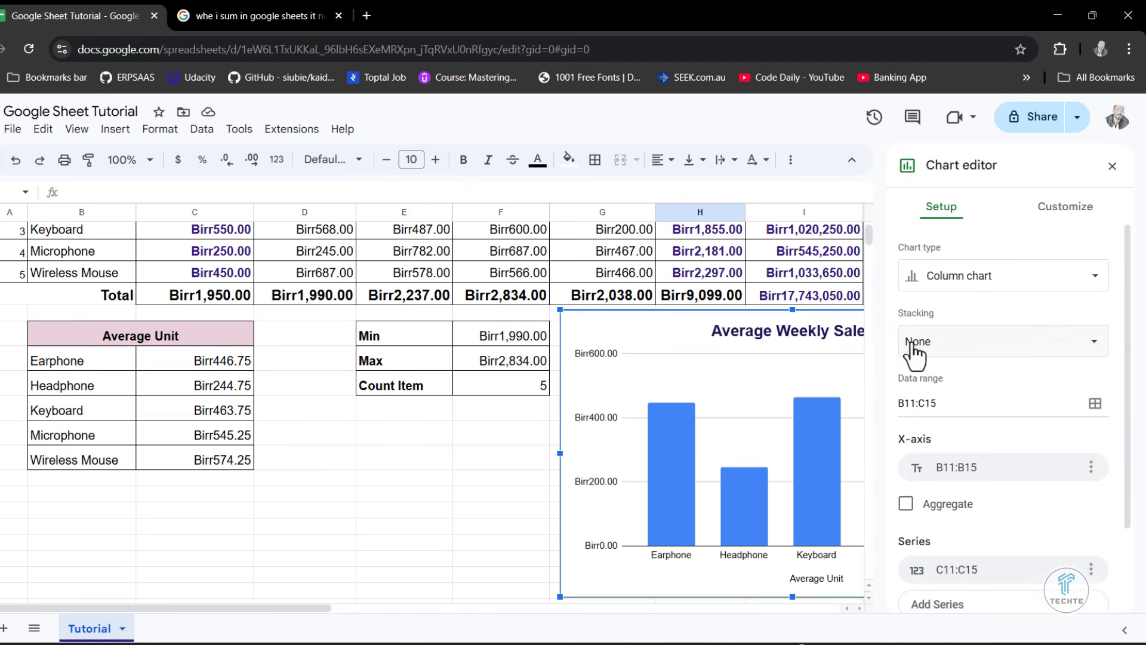
{"action": "scroll", "coordinate": [994, 531], "scroll_direction": "down", "scroll_amount": 3}
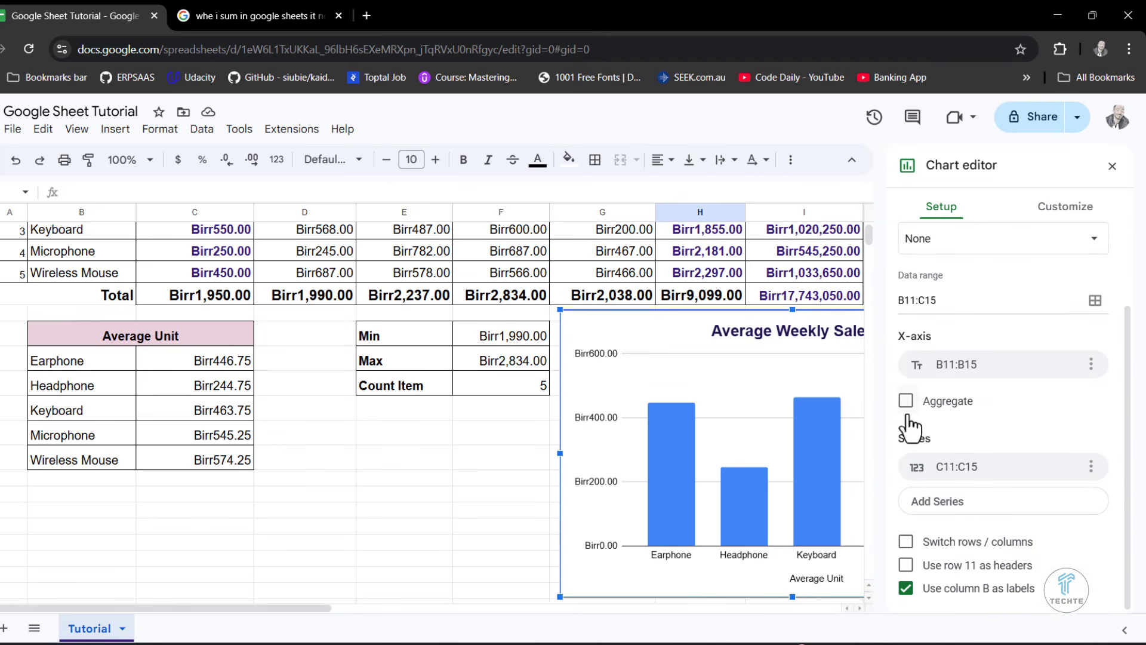
{"action": "left_click", "coordinate": [906, 401]}
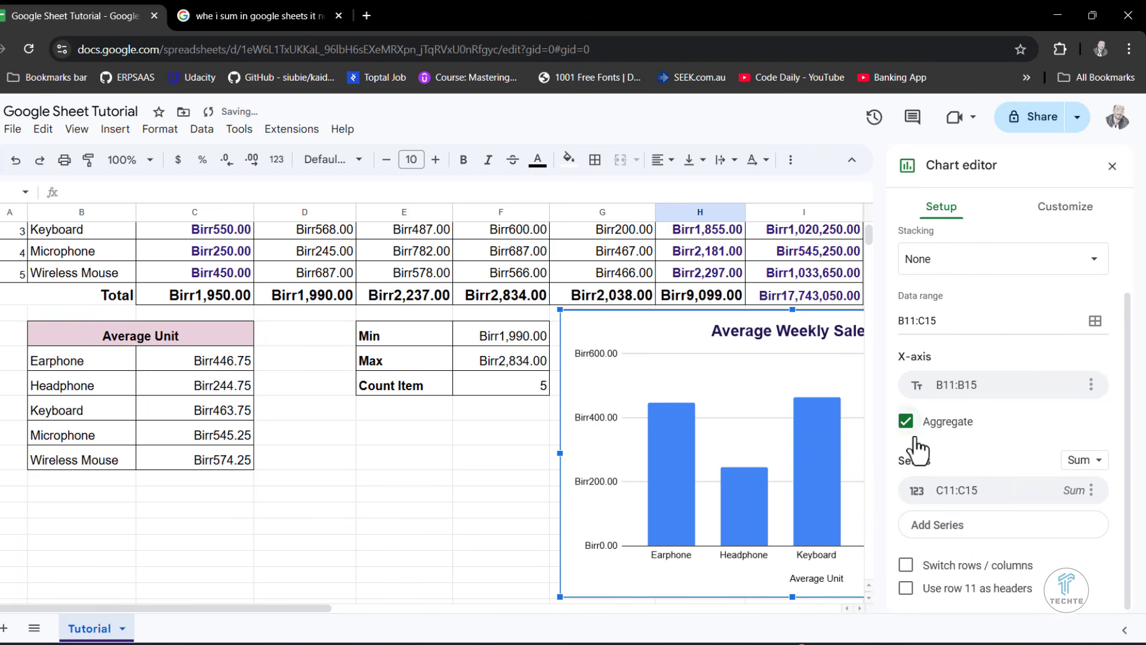
{"action": "left_click", "coordinate": [906, 421]}
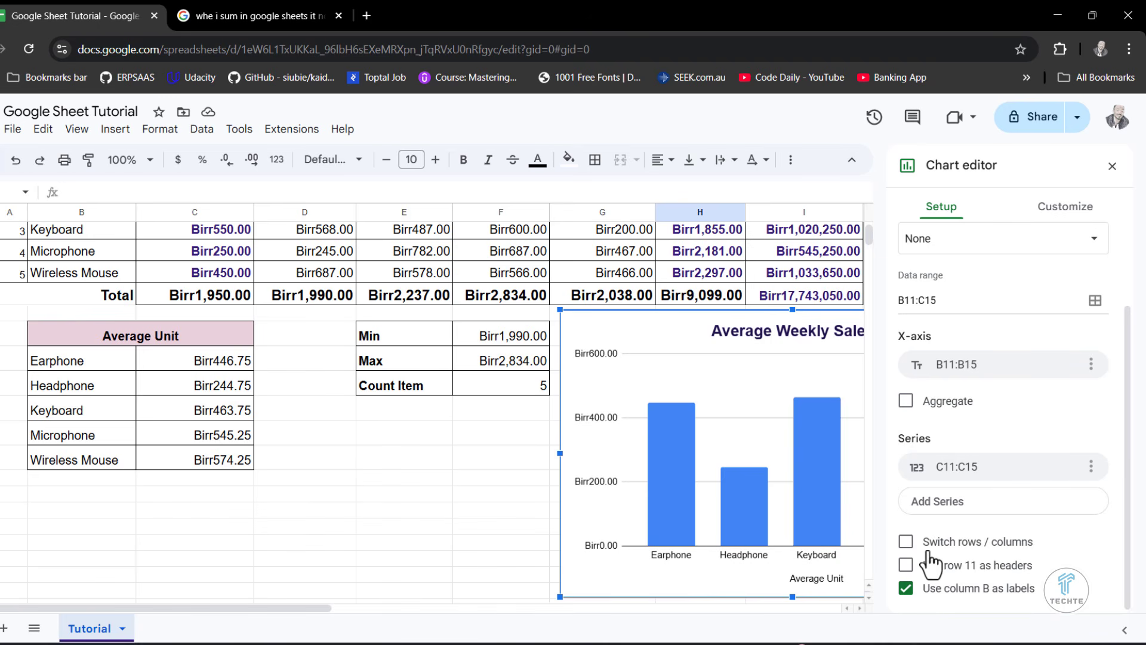
{"action": "scroll", "coordinate": [985, 561], "scroll_direction": "up", "scroll_amount": 3}
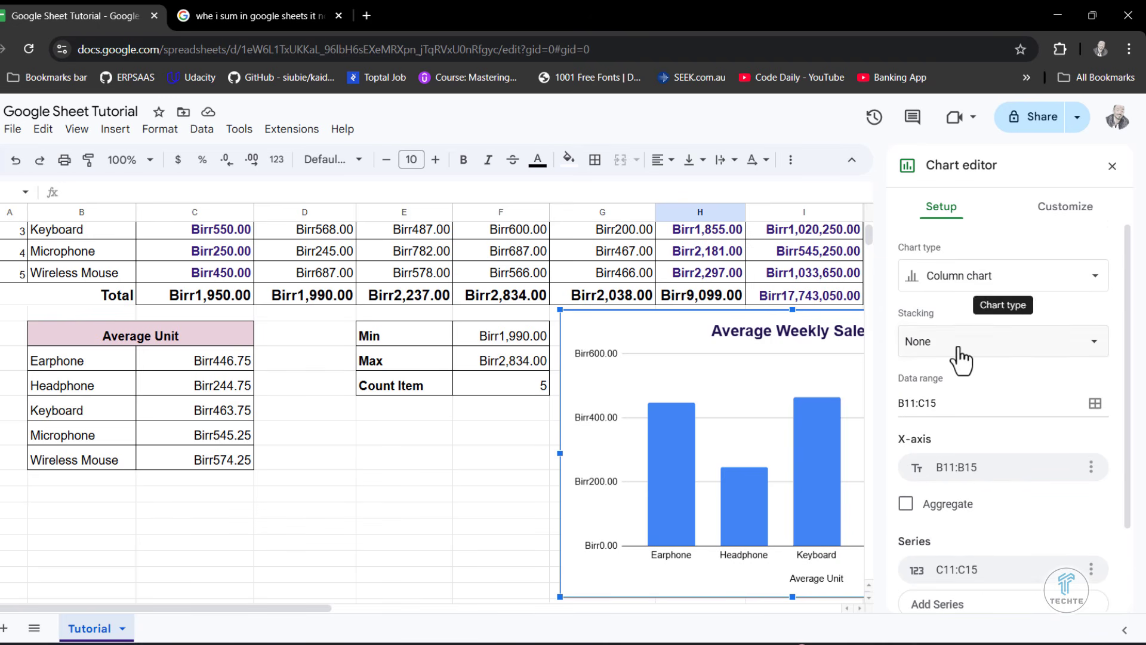
{"action": "left_click", "coordinate": [985, 341]}
{"action": "left_click", "coordinate": [1049, 348]}
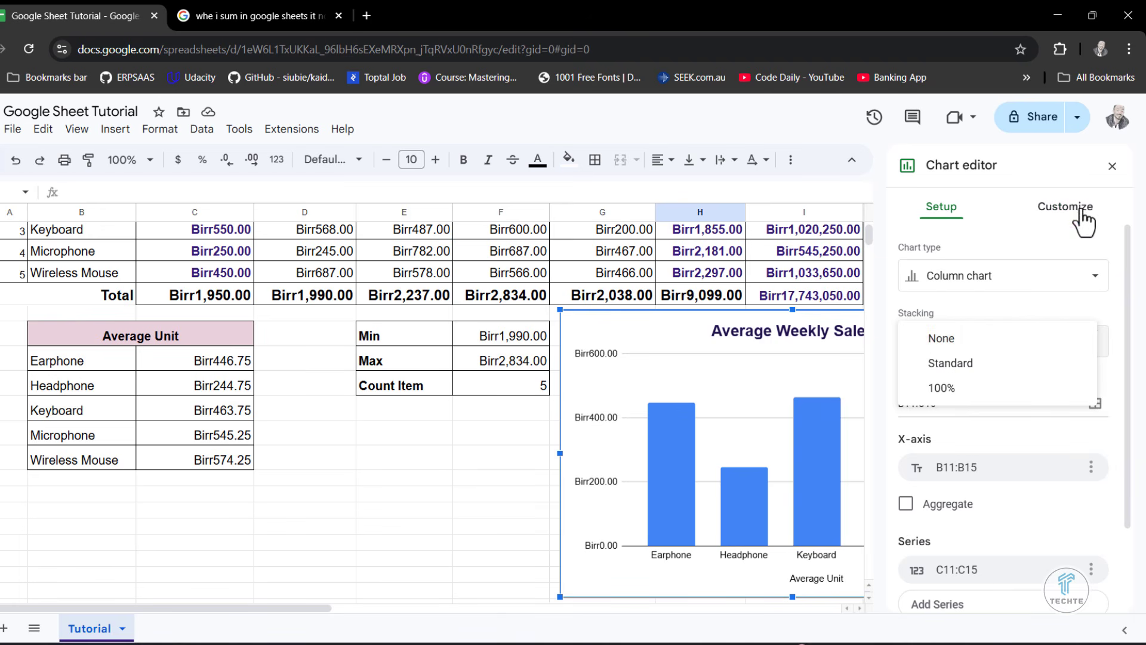
- Remove the chart's border by setting its border color to None
{"action": "left_click", "coordinate": [1077, 209]}
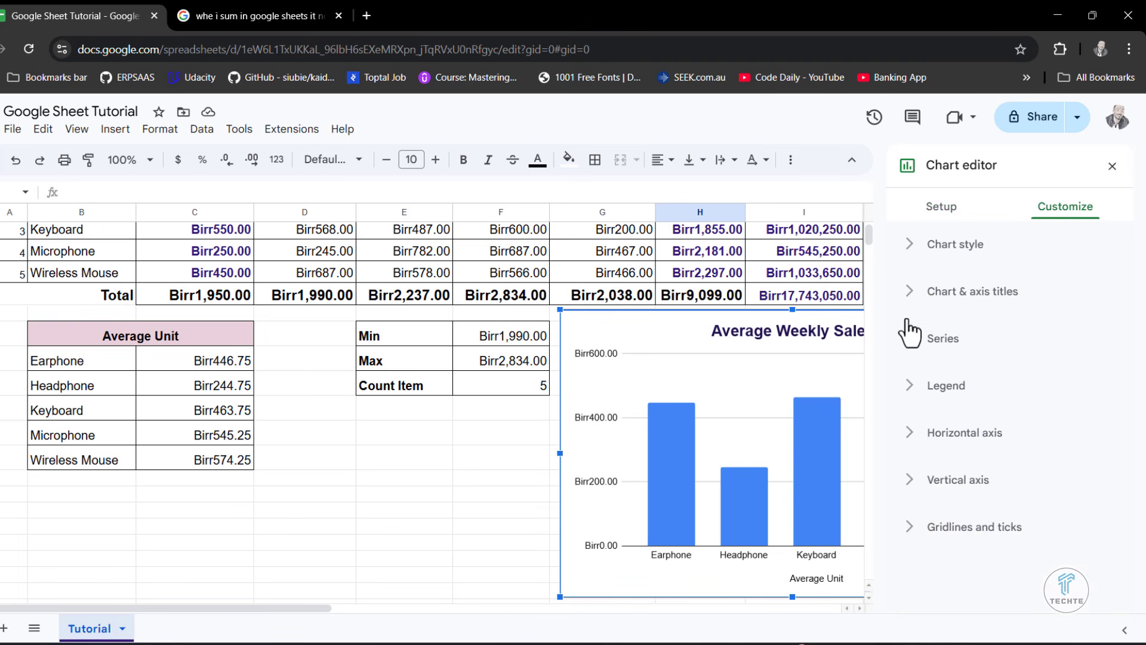
{"action": "left_click", "coordinate": [899, 248]}
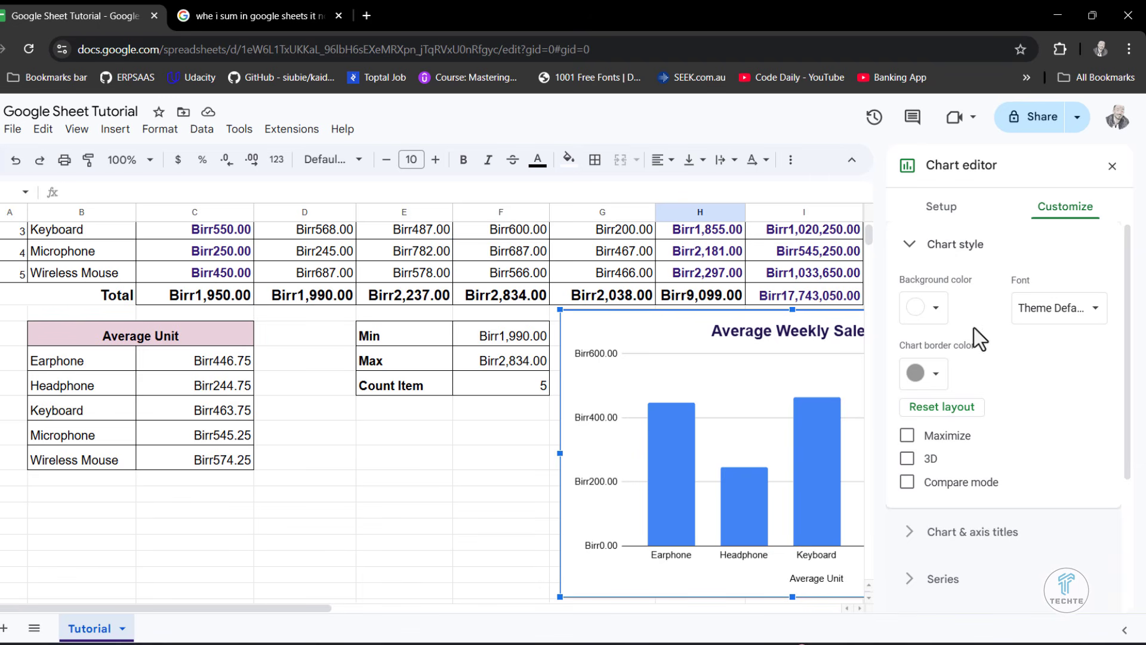
{"action": "left_click", "coordinate": [940, 376]}
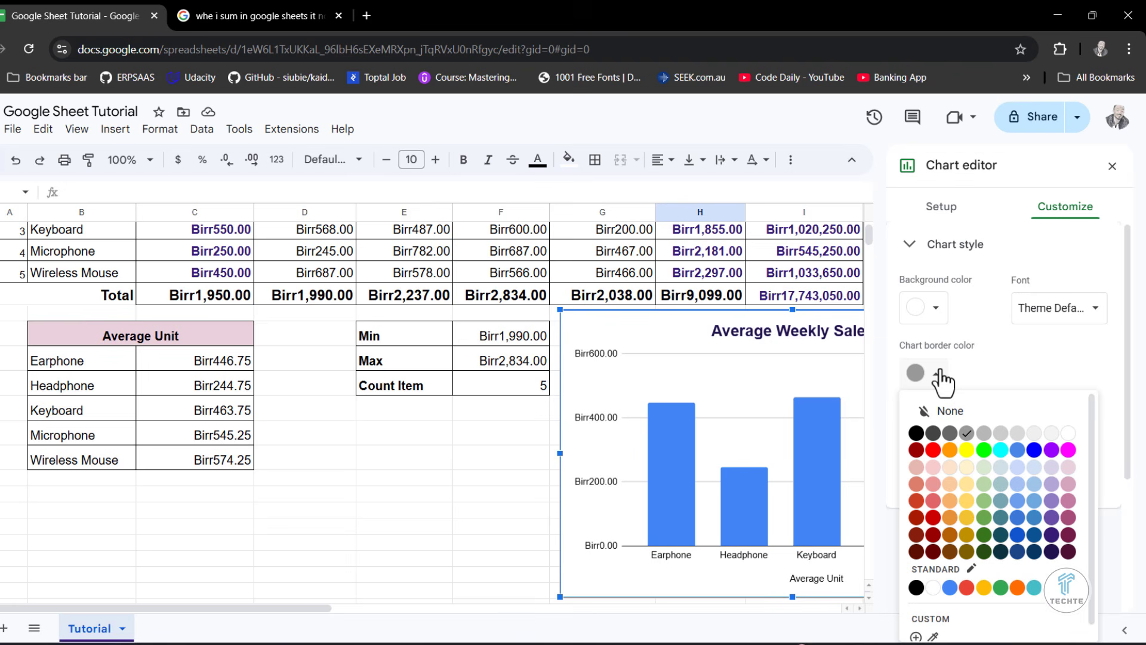
{"action": "left_click", "coordinate": [928, 414]}
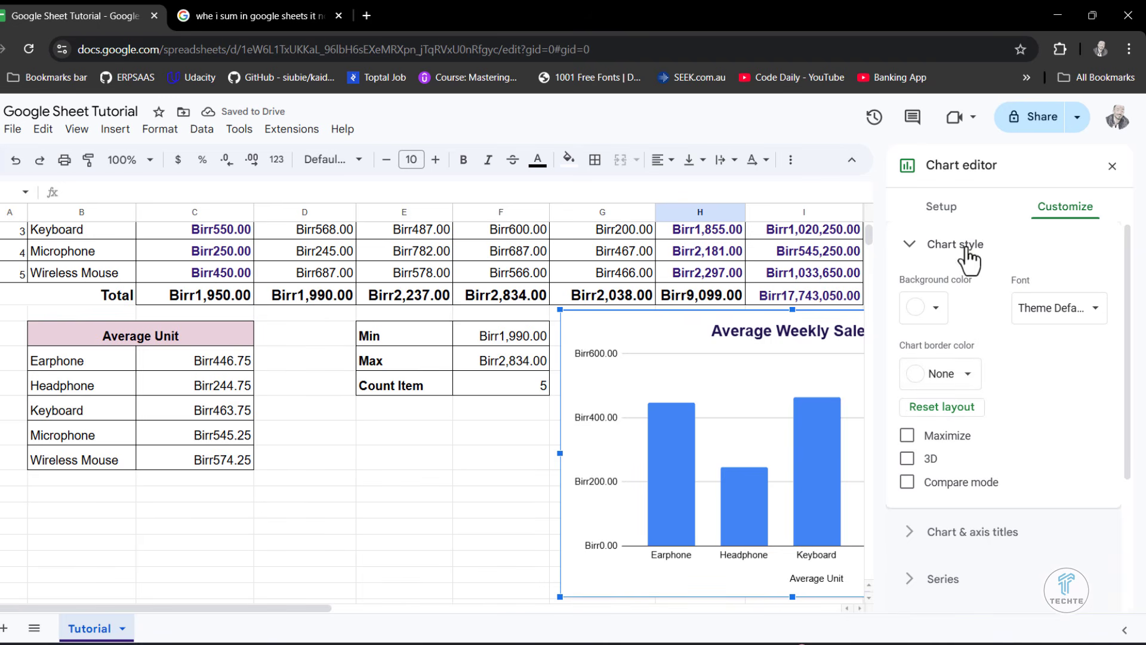
- Try a dusty pink background color on the chart and restore the background to white
{"action": "left_click", "coordinate": [935, 308]}
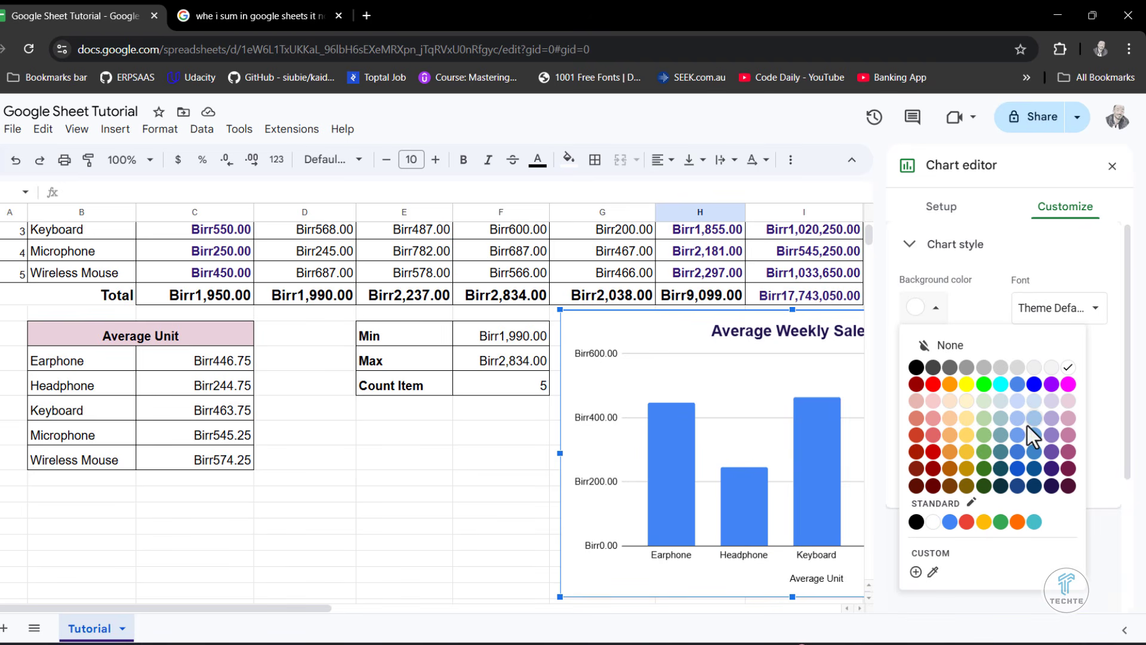
{"action": "left_click", "coordinate": [1068, 436]}
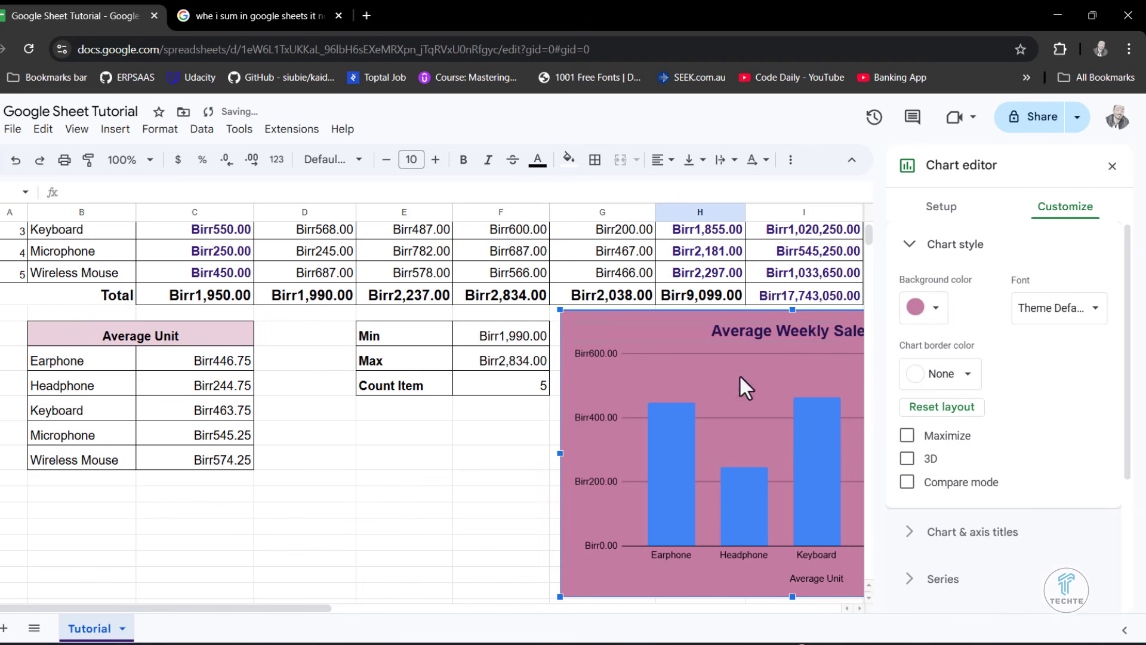
{"action": "left_click", "coordinate": [943, 311]}
{"action": "left_click", "coordinate": [946, 348]}
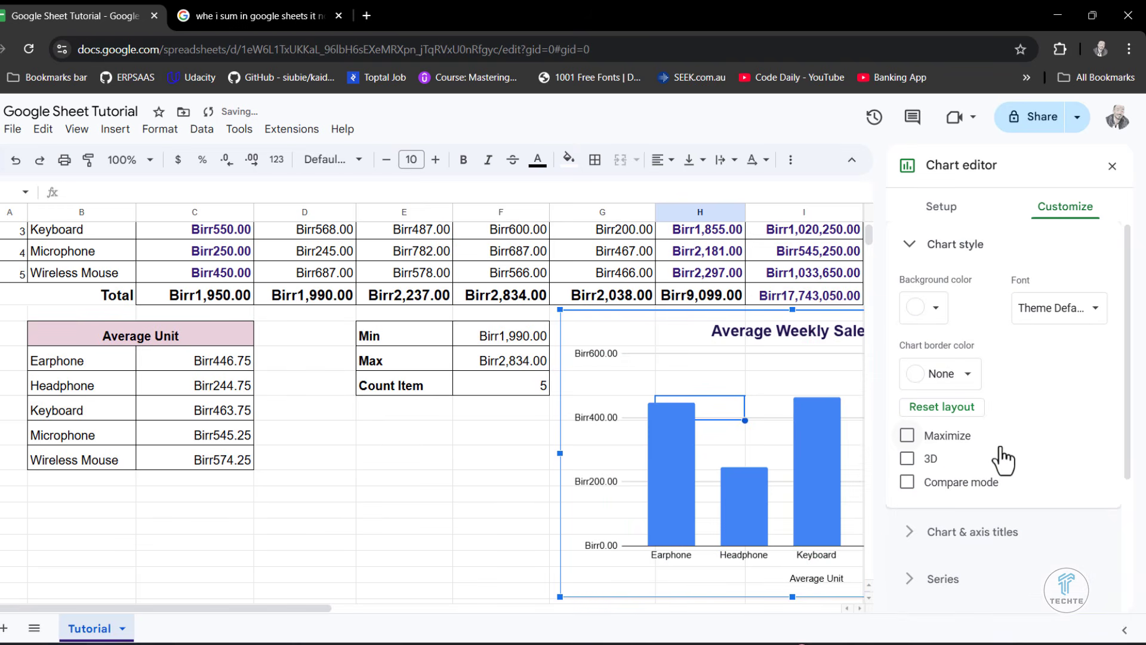
{"action": "left_click", "coordinate": [934, 309]}
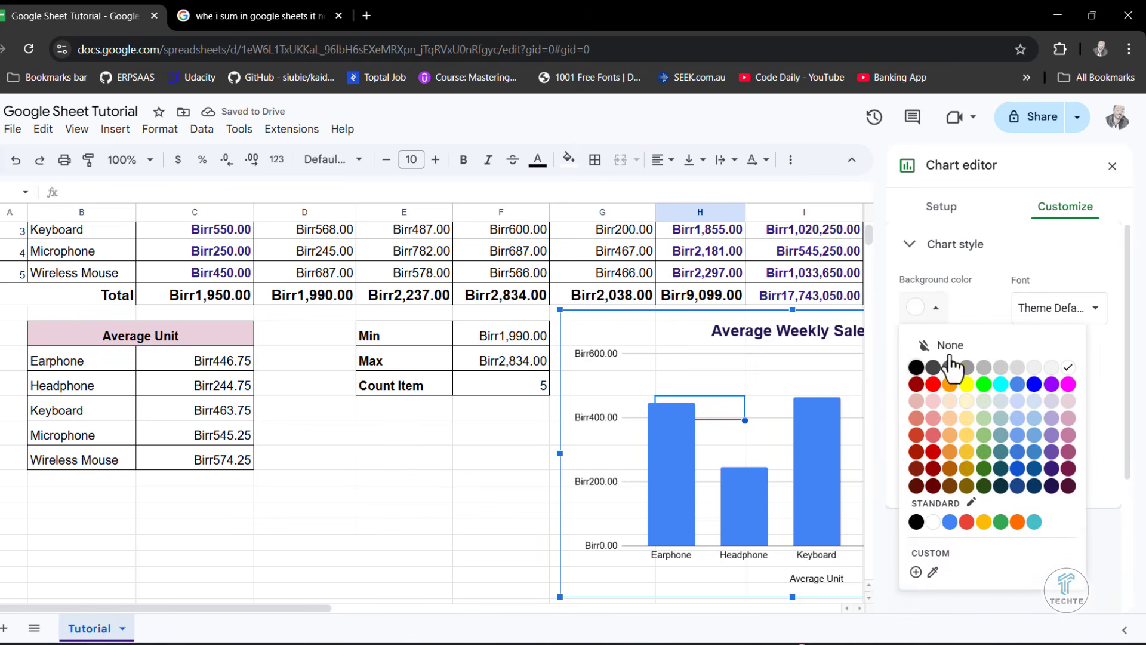
{"action": "left_click", "coordinate": [932, 521]}
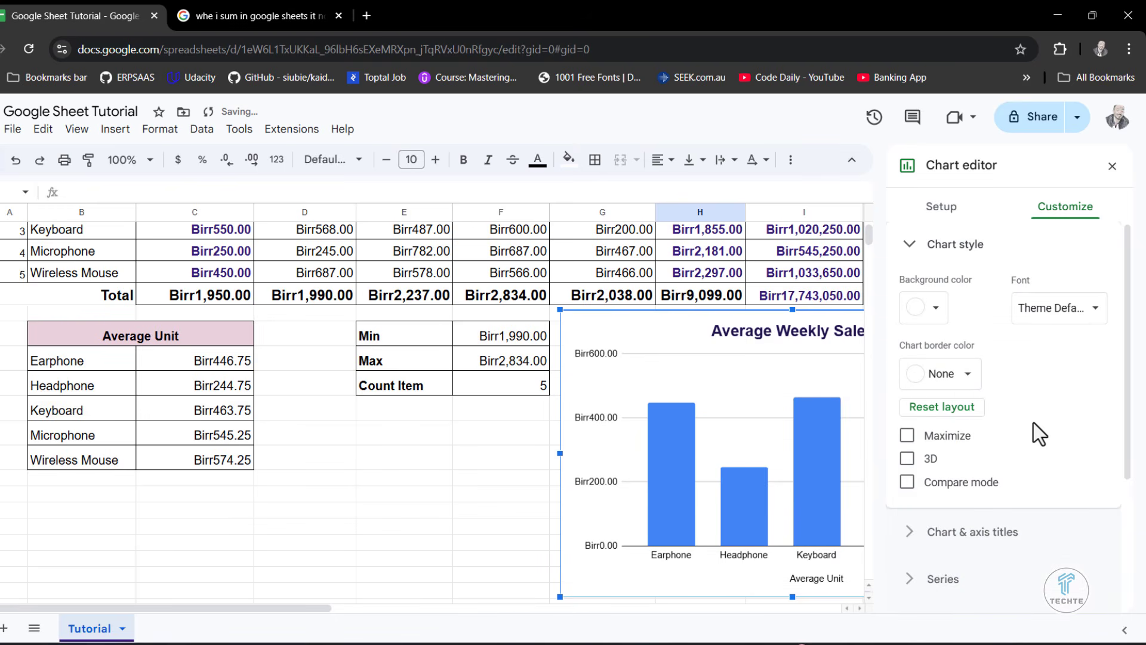
- Turn on 3D and Compare mode for the column chart, trying the Maximize option without keeping it
{"action": "left_click", "coordinate": [906, 459]}
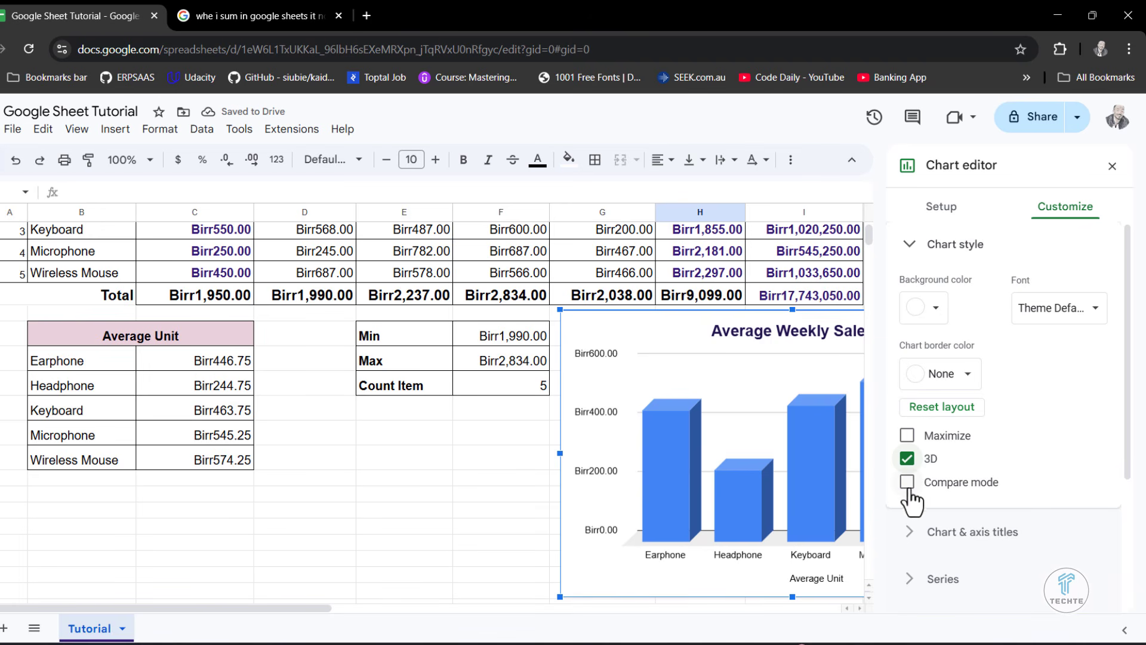
{"action": "left_click", "coordinate": [906, 483]}
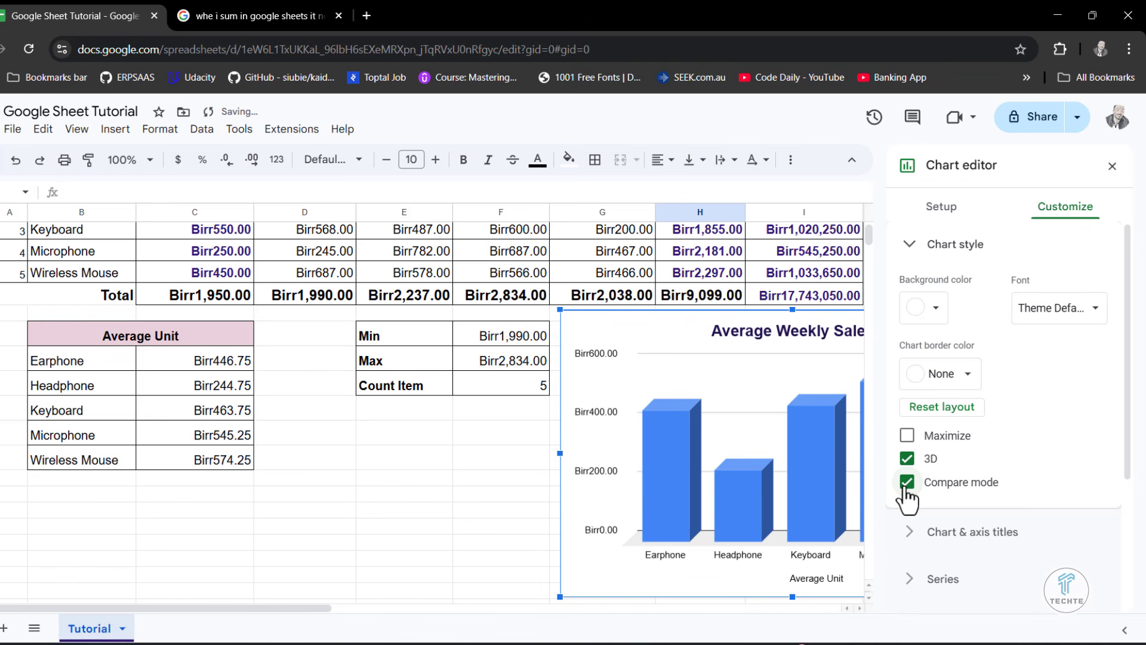
{"action": "left_click", "coordinate": [907, 437]}
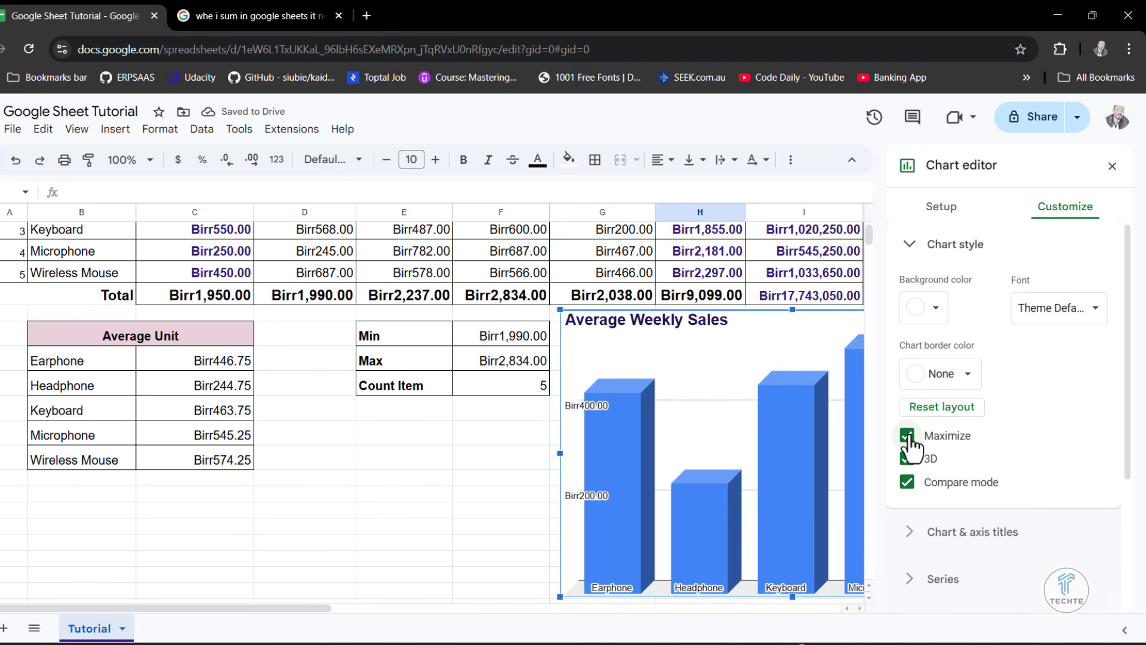
{"action": "left_click", "coordinate": [907, 436]}
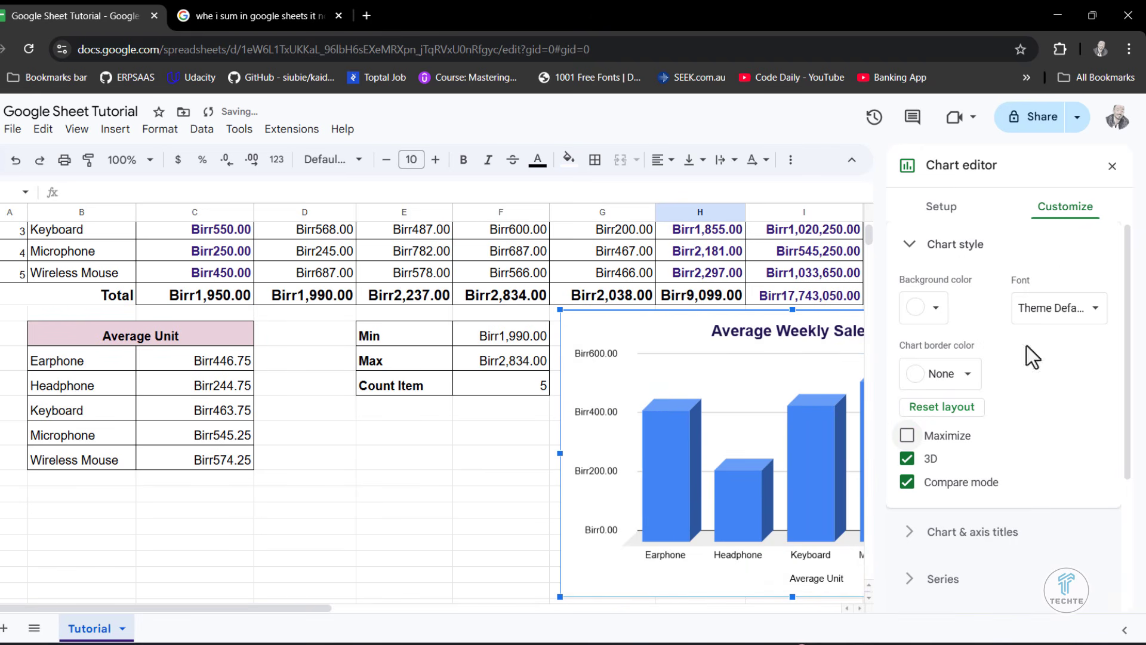
- Look through the chart's font choices and its chart and axis title, series and legend settings
{"action": "left_click", "coordinate": [1065, 310]}
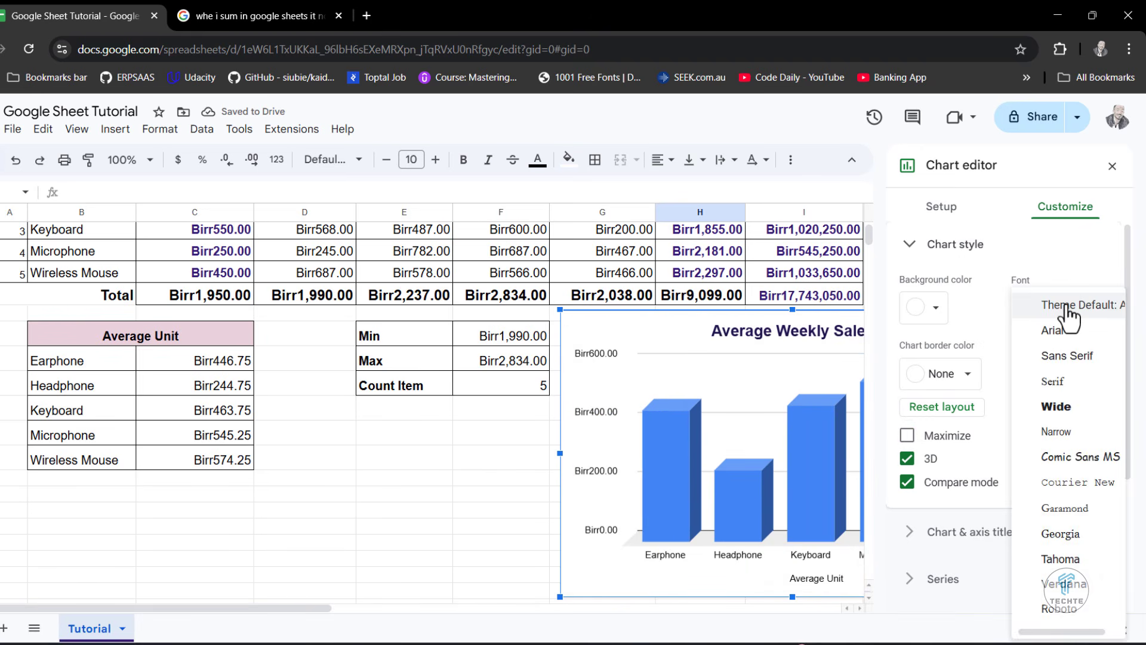
{"action": "left_click", "coordinate": [968, 305]}
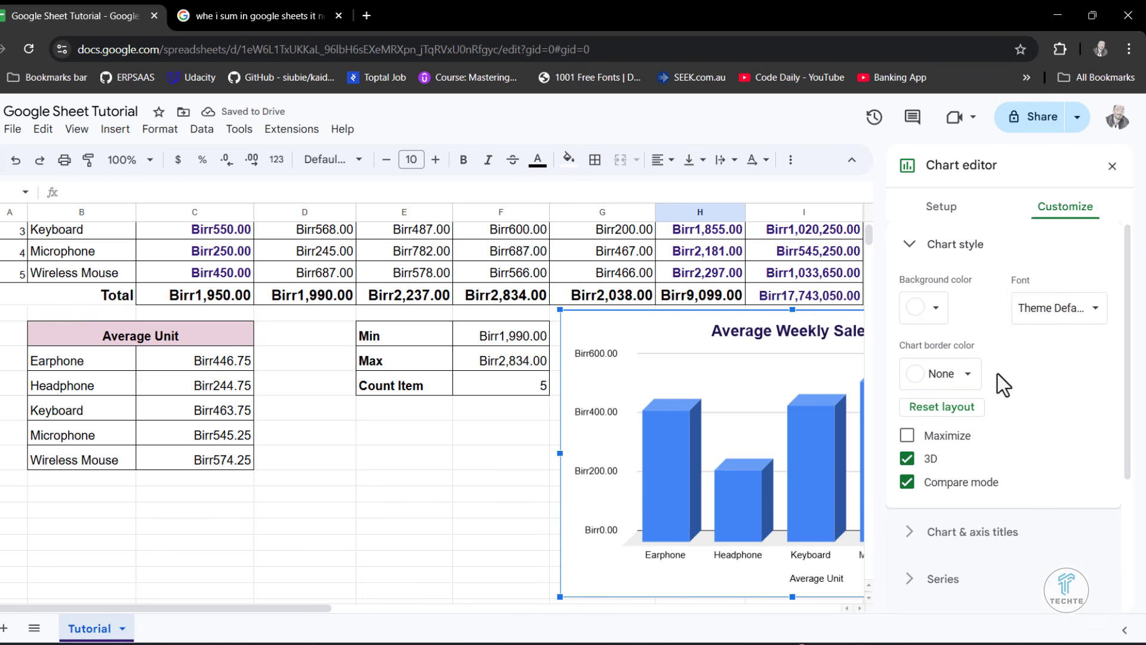
{"action": "scroll", "coordinate": [1023, 455], "scroll_direction": "down", "scroll_amount": 2}
{"action": "scroll", "coordinate": [941, 258], "scroll_direction": "up", "scroll_amount": 2}
{"action": "left_click", "coordinate": [910, 245]}
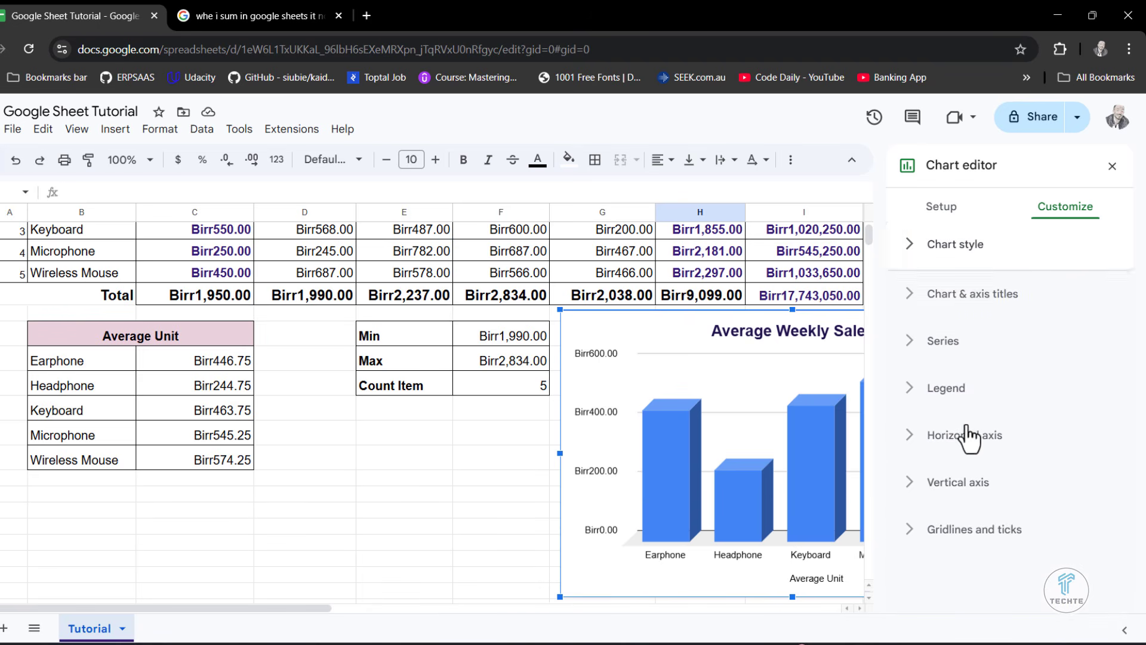
{"action": "left_click", "coordinate": [916, 297]}
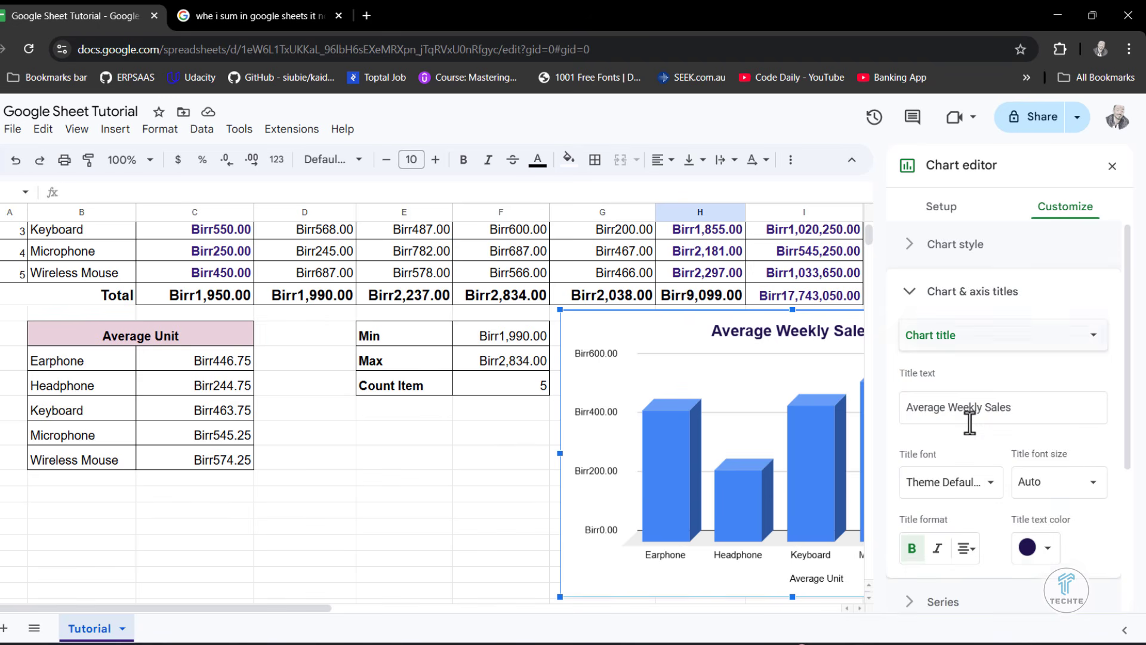
{"action": "left_click", "coordinate": [985, 338]}
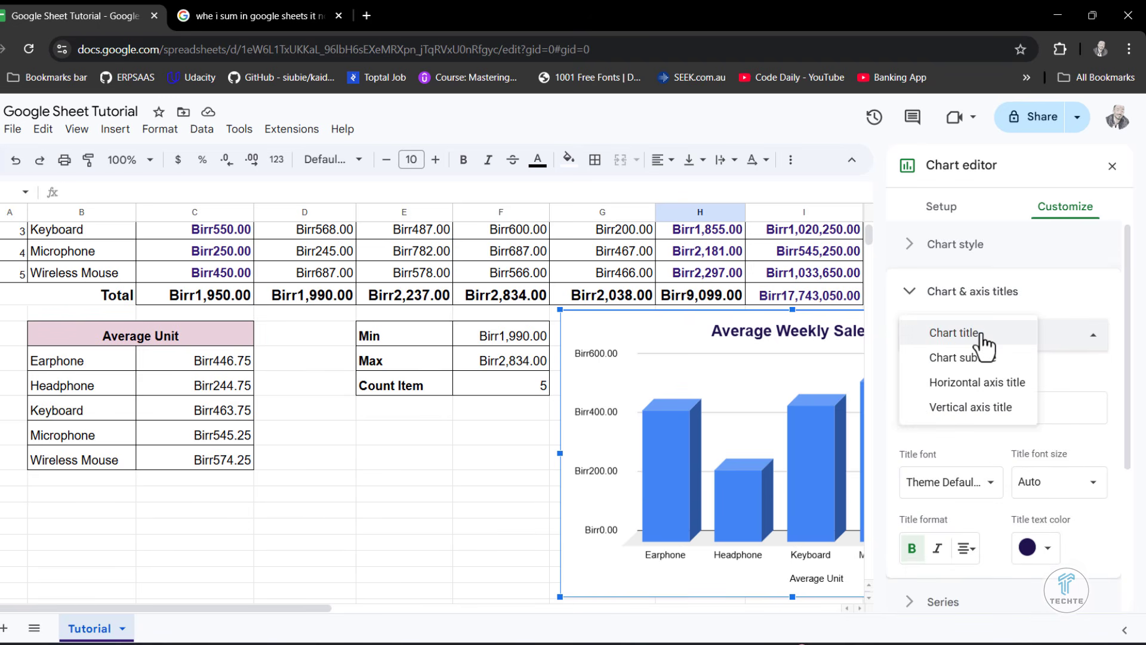
{"action": "left_click", "coordinate": [1069, 364]}
{"action": "scroll", "coordinate": [1023, 395], "scroll_direction": "down", "scroll_amount": 2}
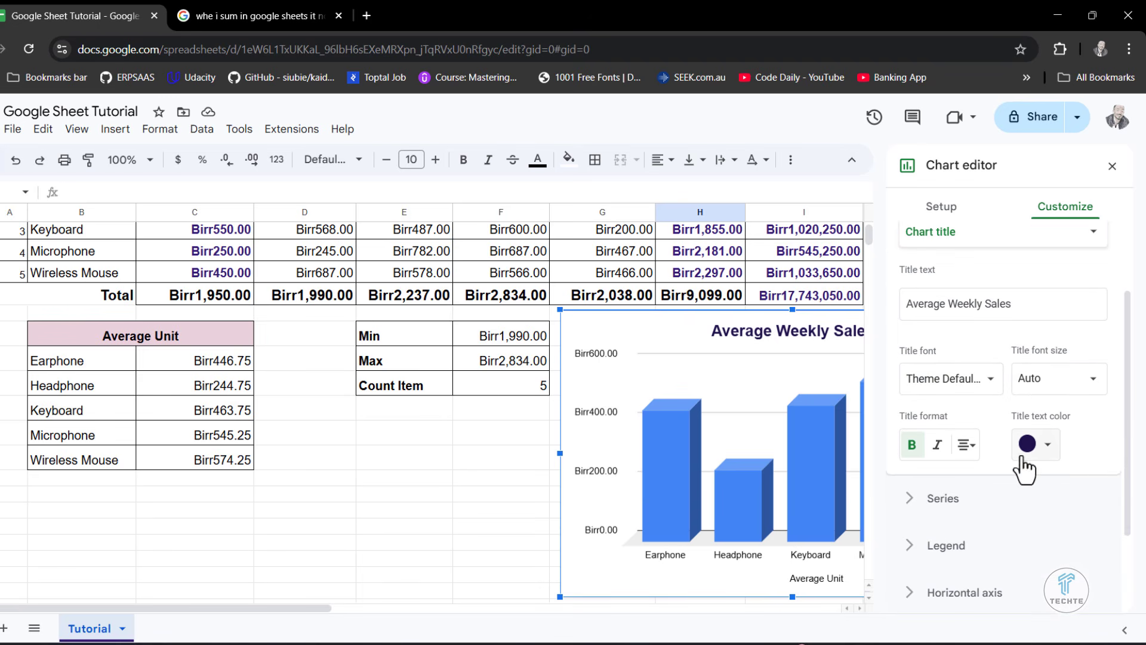
{"action": "scroll", "coordinate": [1055, 531], "scroll_direction": "down", "scroll_amount": 2}
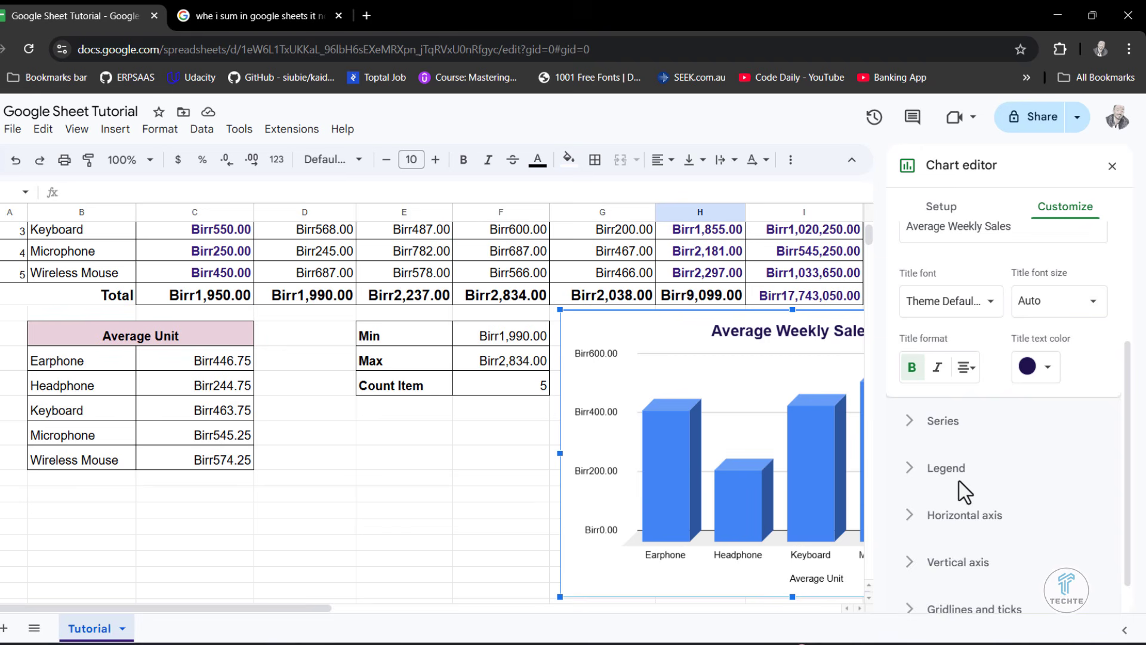
{"action": "left_click", "coordinate": [916, 424]}
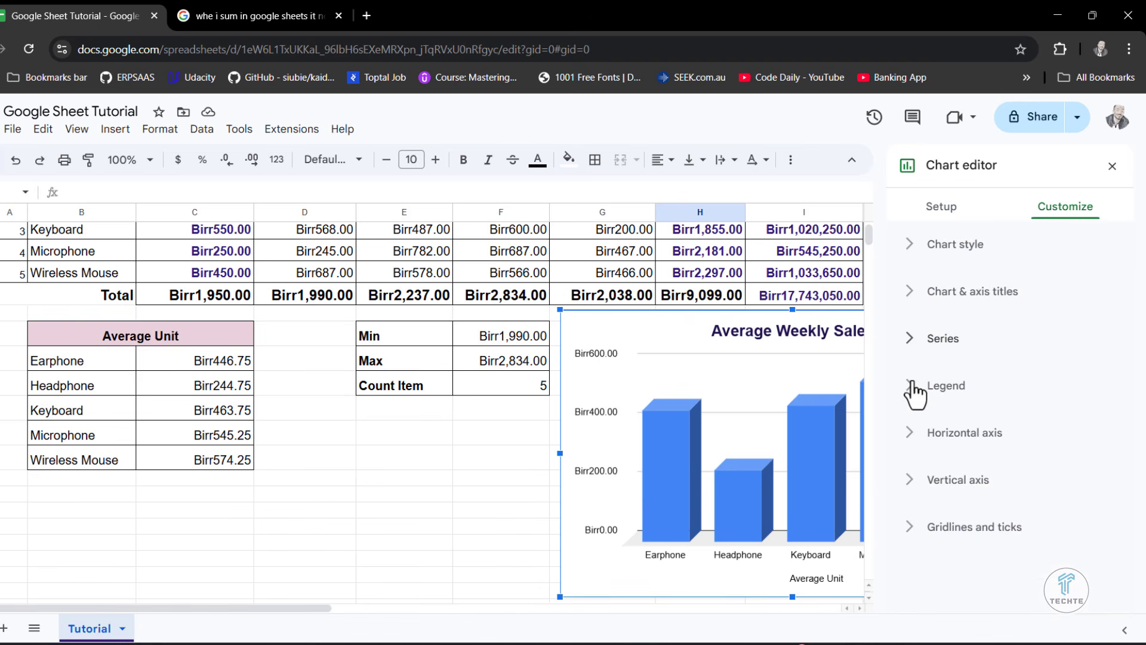
{"action": "left_click", "coordinate": [913, 389]}
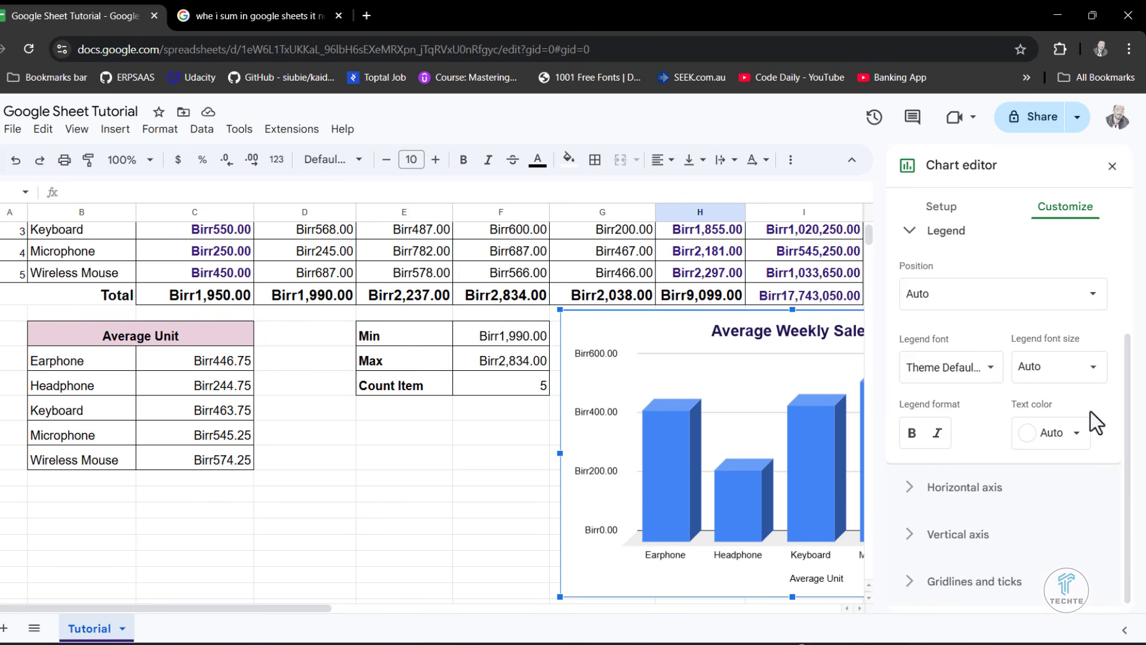
{"action": "scroll", "coordinate": [1090, 410], "scroll_direction": "up", "scroll_amount": 2}
{"action": "left_click", "coordinate": [909, 336]}
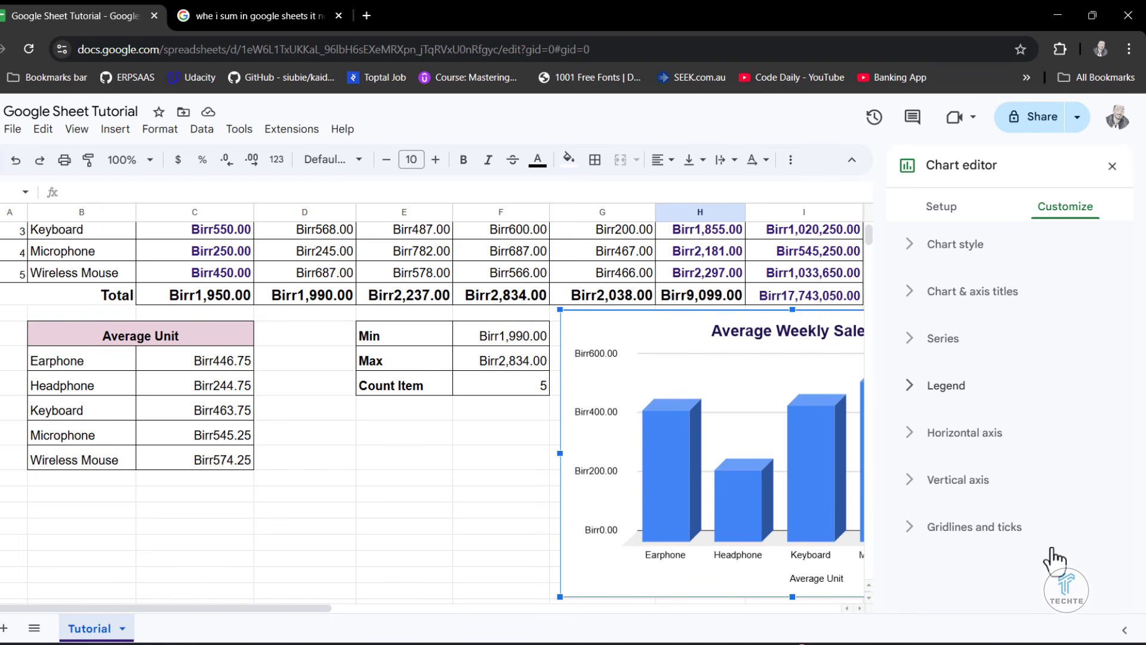
- Move the chart beside the Average Unit table, over the Min/Max table, and view the horizontal-axis gridlines and ticks settings
{"action": "left_click", "coordinate": [911, 526]}
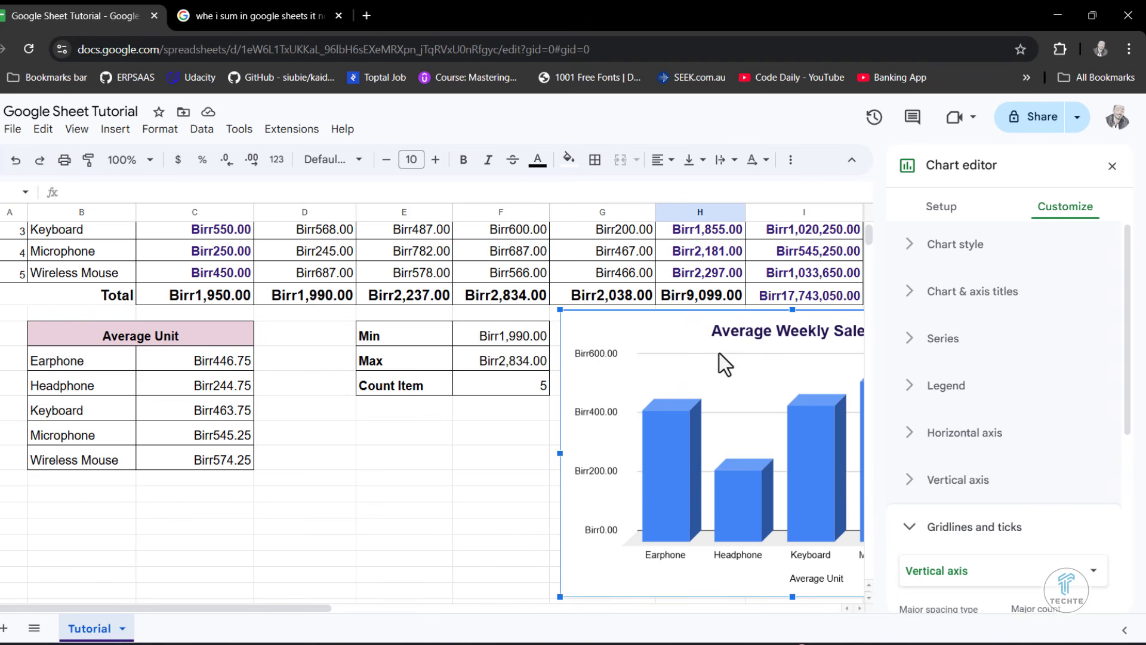
{"action": "left_click_drag", "start_coordinate": [698, 314], "coordinate": [400, 337]}
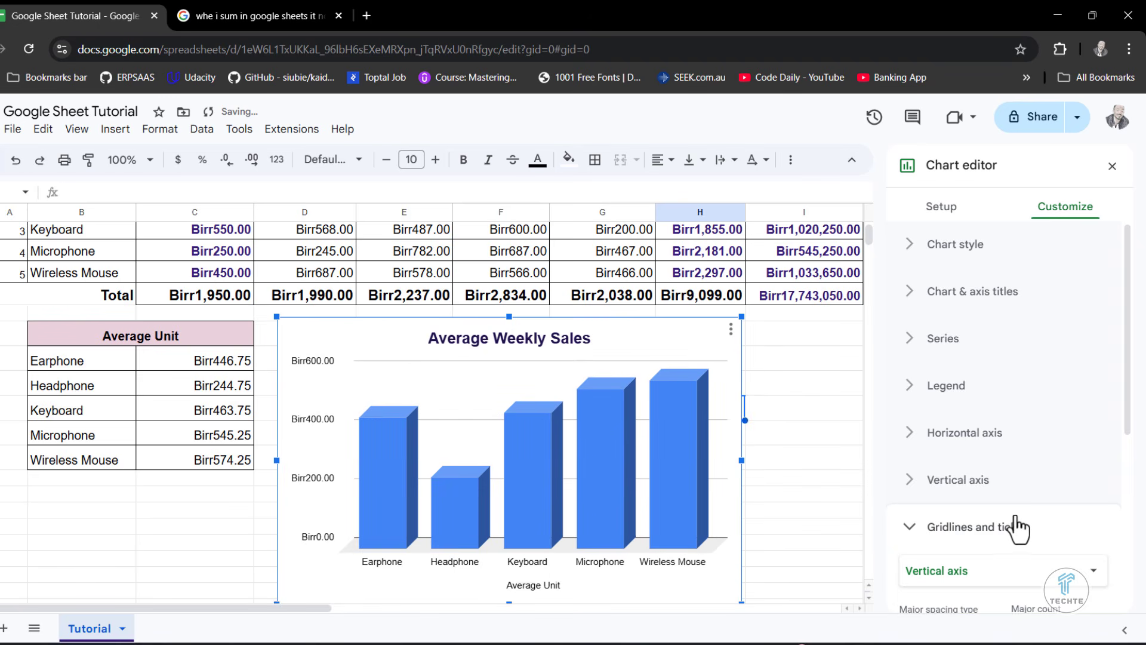
{"action": "scroll", "coordinate": [1017, 529], "scroll_direction": "down", "scroll_amount": 2}
{"action": "left_click", "coordinate": [1003, 469]}
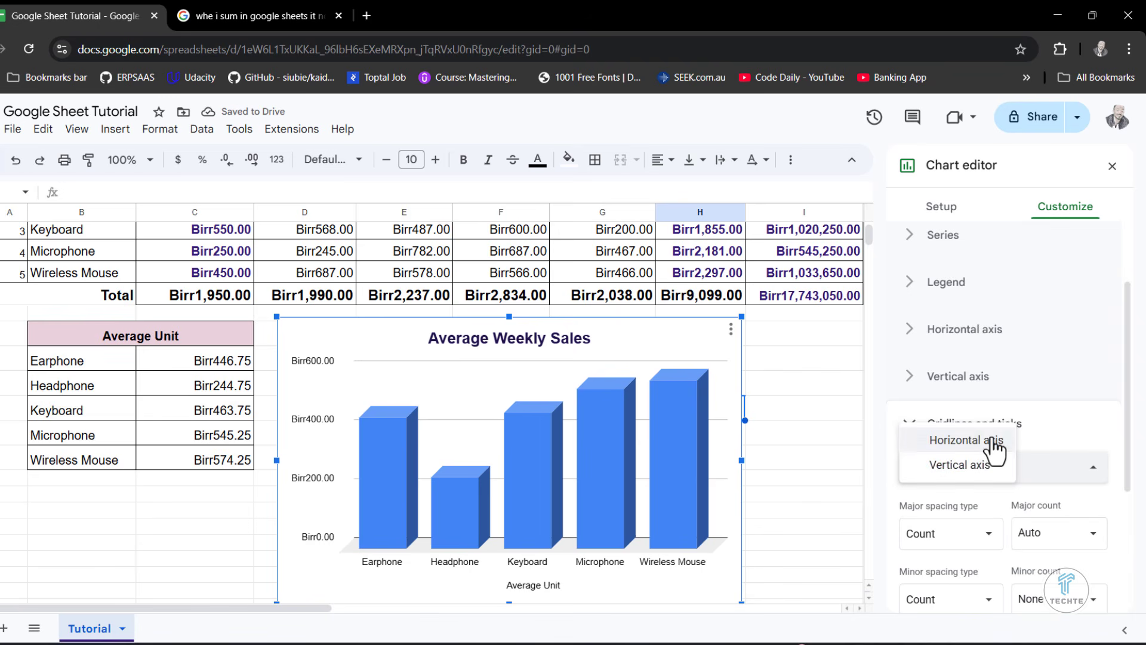
{"action": "left_click", "coordinate": [991, 440]}
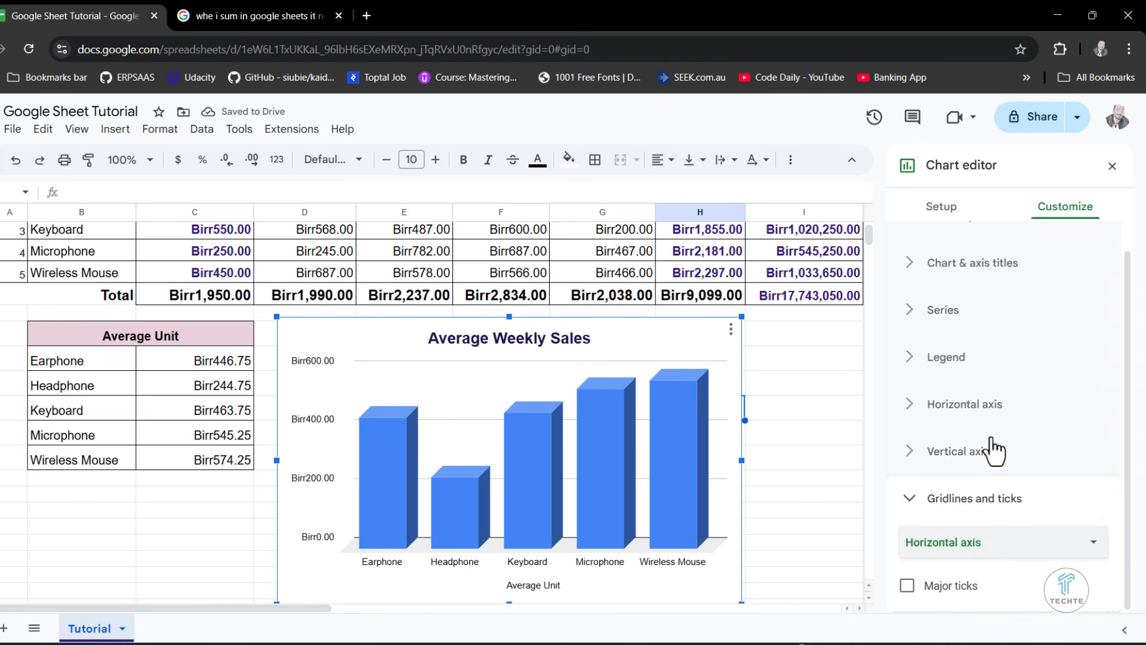
{"action": "left_click", "coordinate": [957, 506]}
{"action": "left_click", "coordinate": [955, 526]}
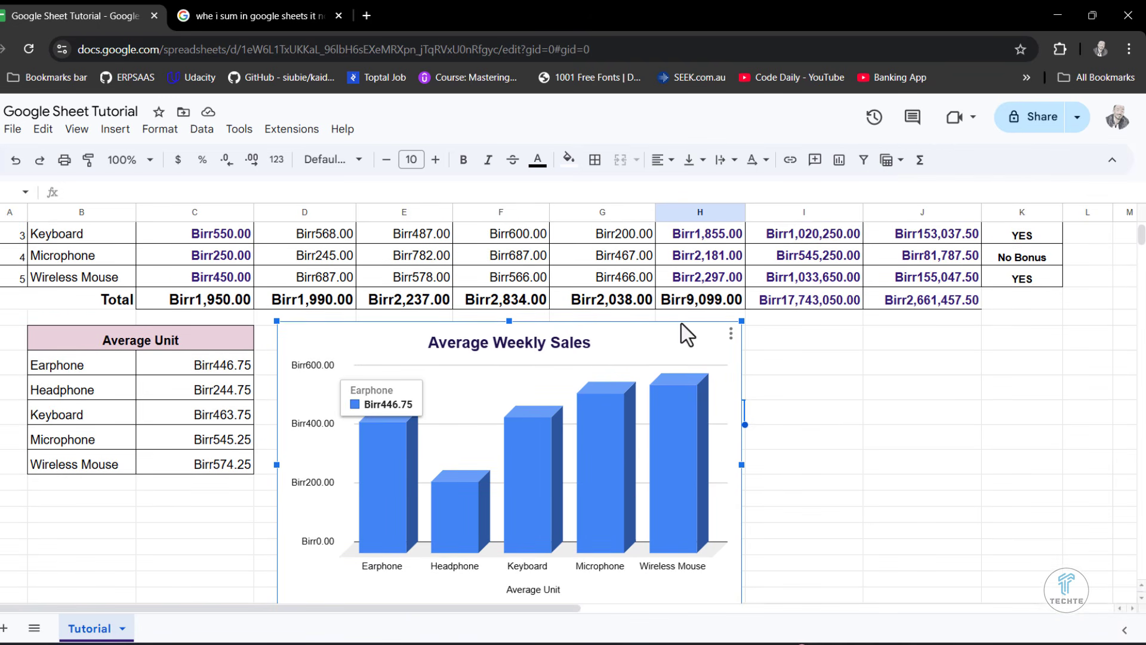
- Move the Average Weekly Sales chart beside the Min/Max/Count Item table and look over its column values
{"action": "left_click_drag", "start_coordinate": [681, 324], "coordinate": [970, 315]}
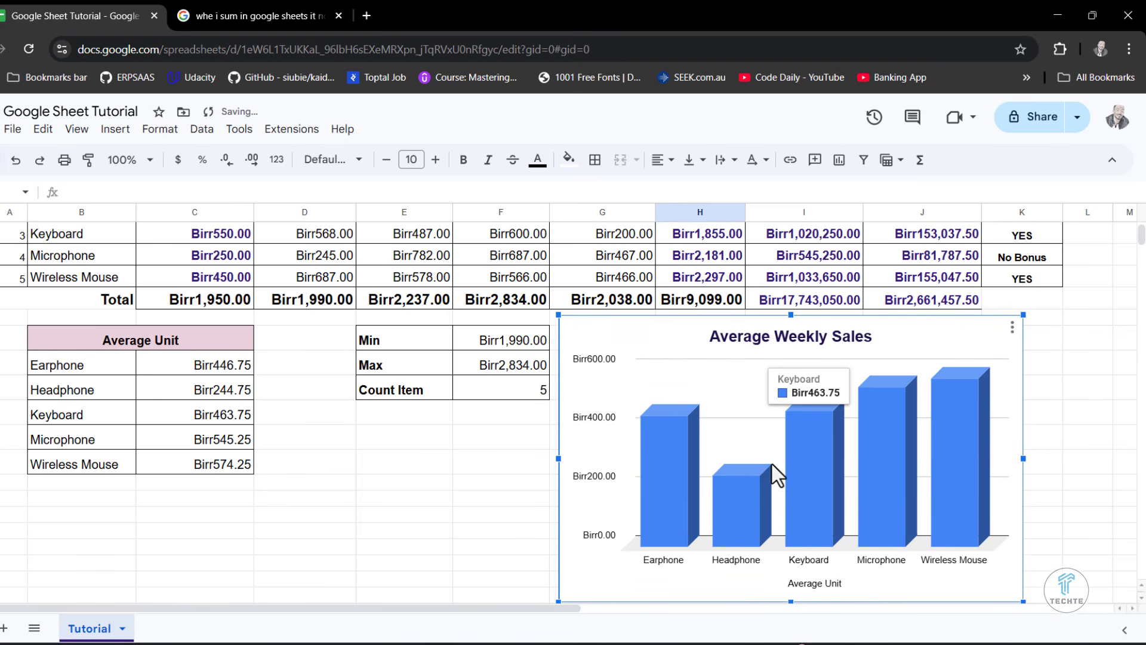
{"action": "mouse_move", "coordinate": [878, 389]}
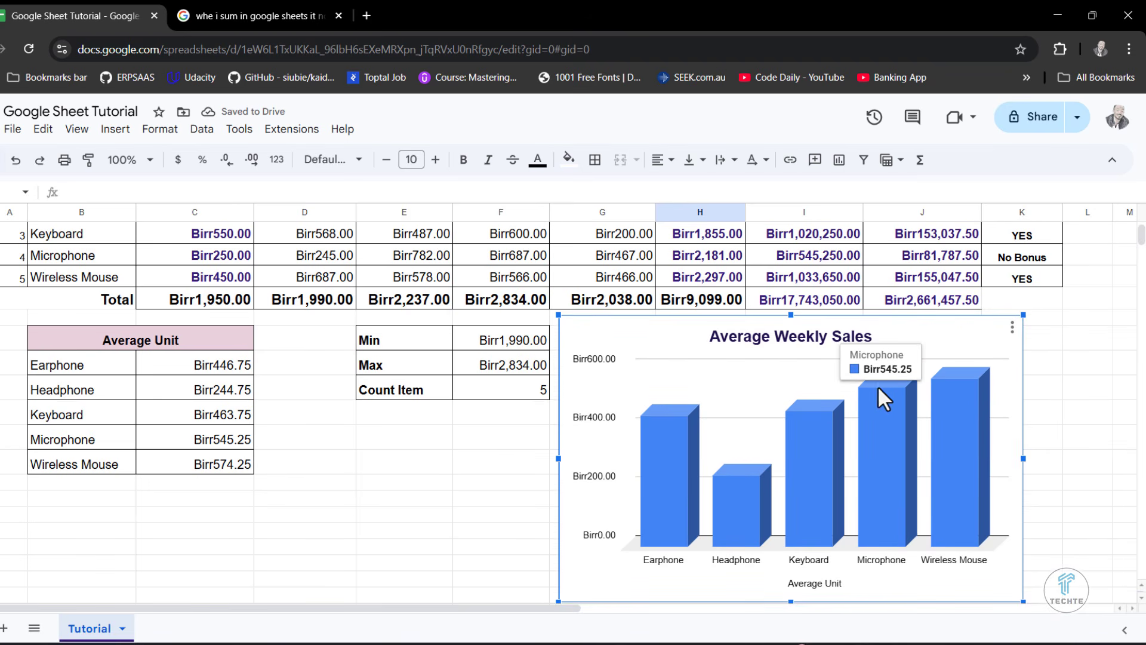
{"action": "mouse_move", "coordinate": [978, 385]}
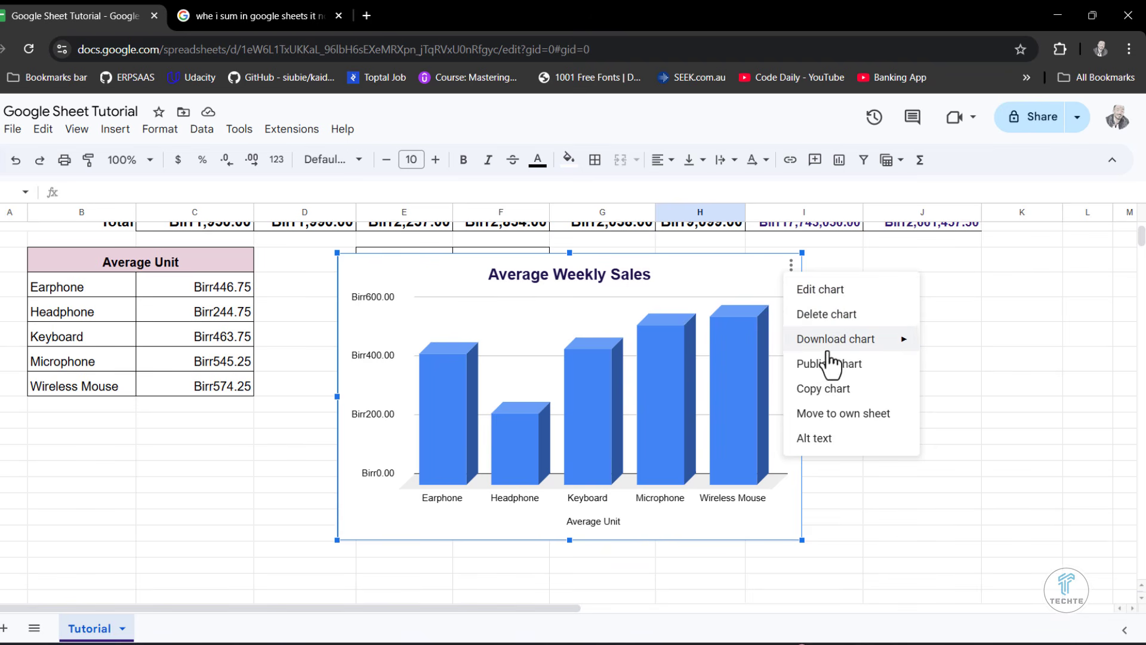
- Download the Average Weekly Sales chart as a PNG image, view the downloaded file enlarged, and close it
{"action": "mouse_move", "coordinate": [835, 342]}
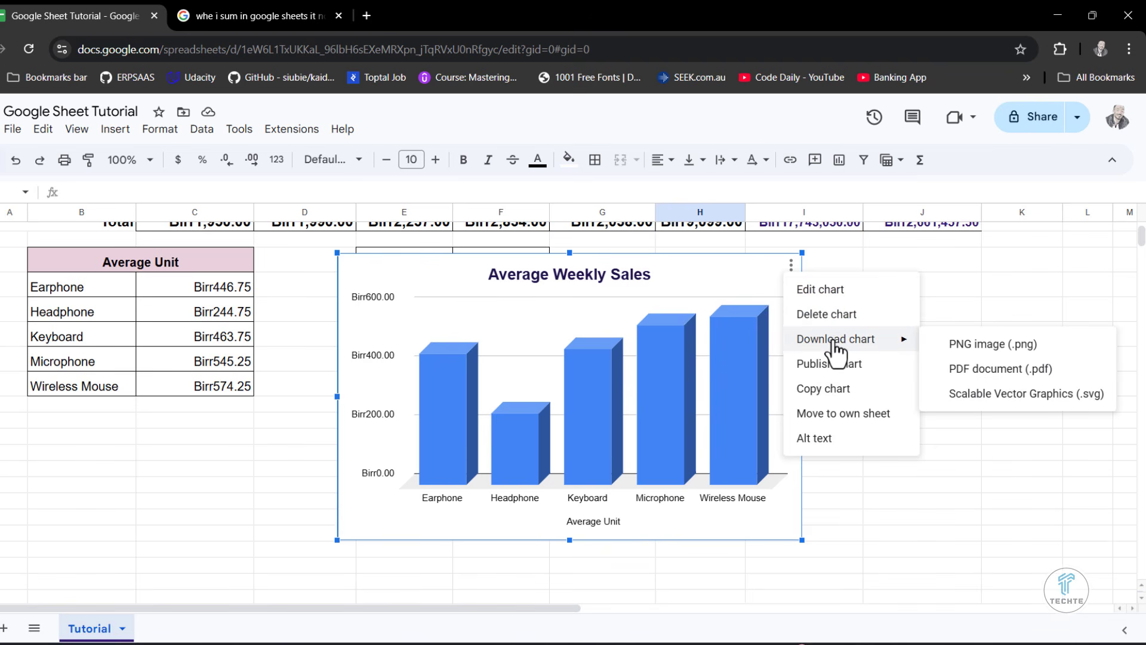
{"action": "left_click", "coordinate": [981, 356]}
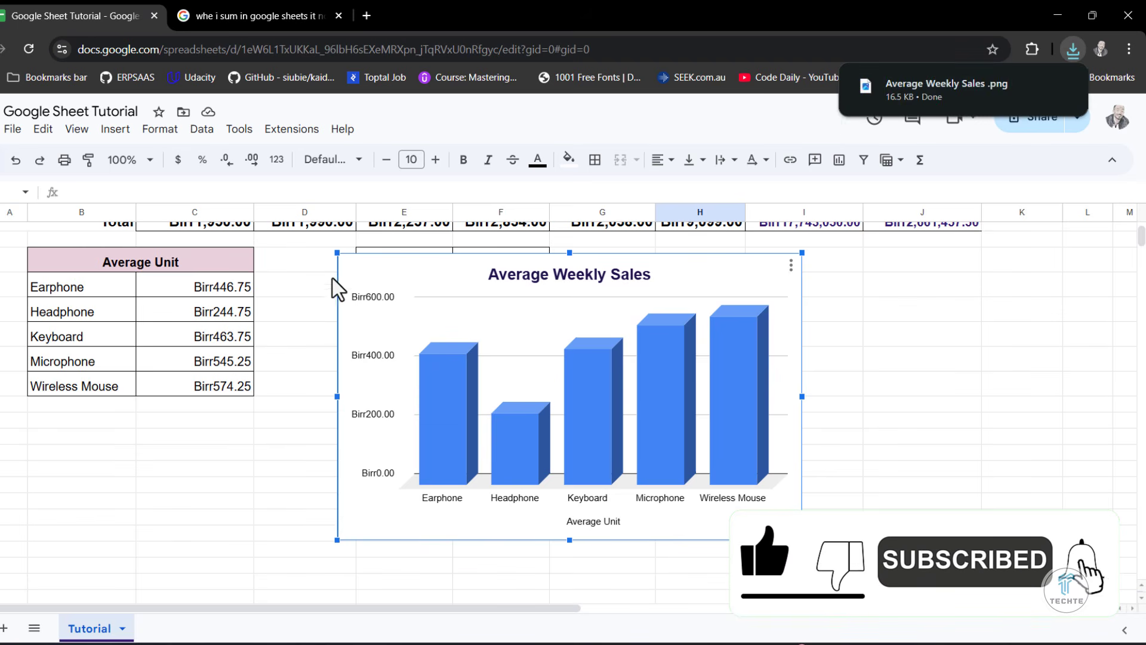
{"action": "left_click", "coordinate": [893, 108]}
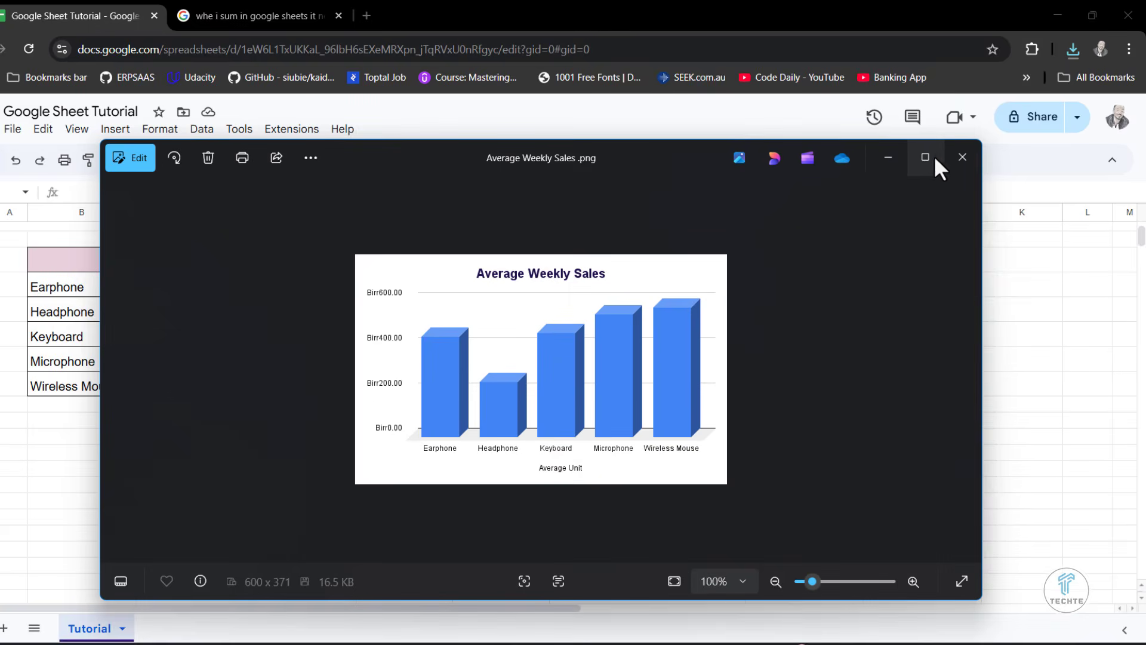
{"action": "left_click", "coordinate": [925, 157]}
{"action": "scroll", "coordinate": [572, 268], "scroll_direction": "up", "scroll_amount": 5}
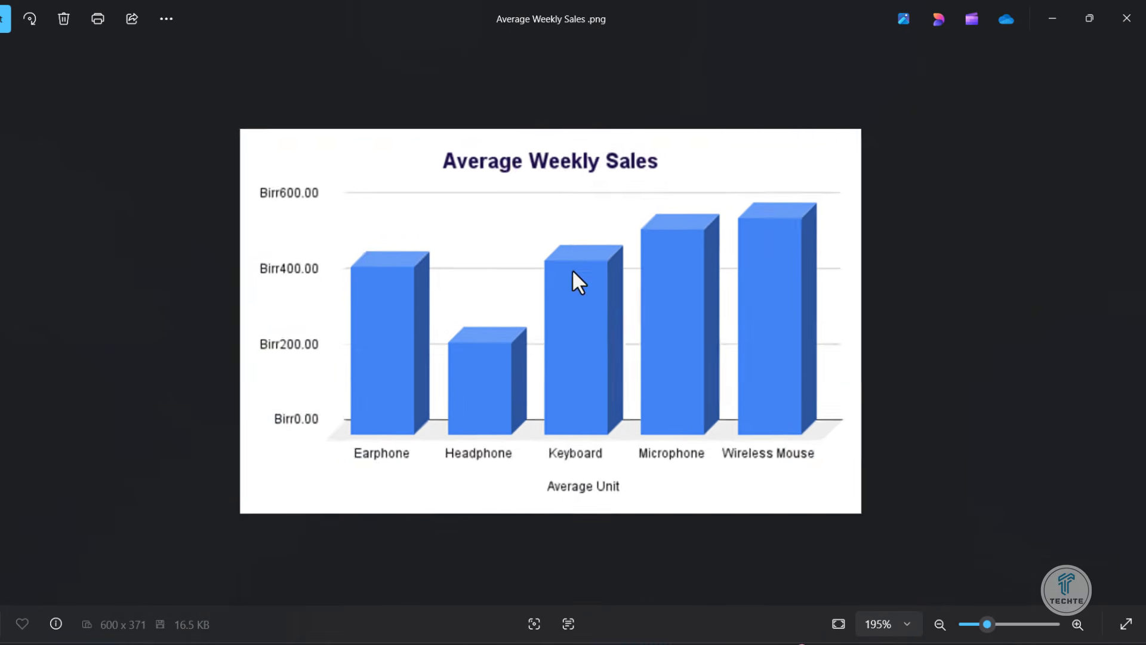
{"action": "scroll", "coordinate": [572, 268], "scroll_direction": "down", "scroll_amount": 5}
{"action": "left_click", "coordinate": [1127, 18]}
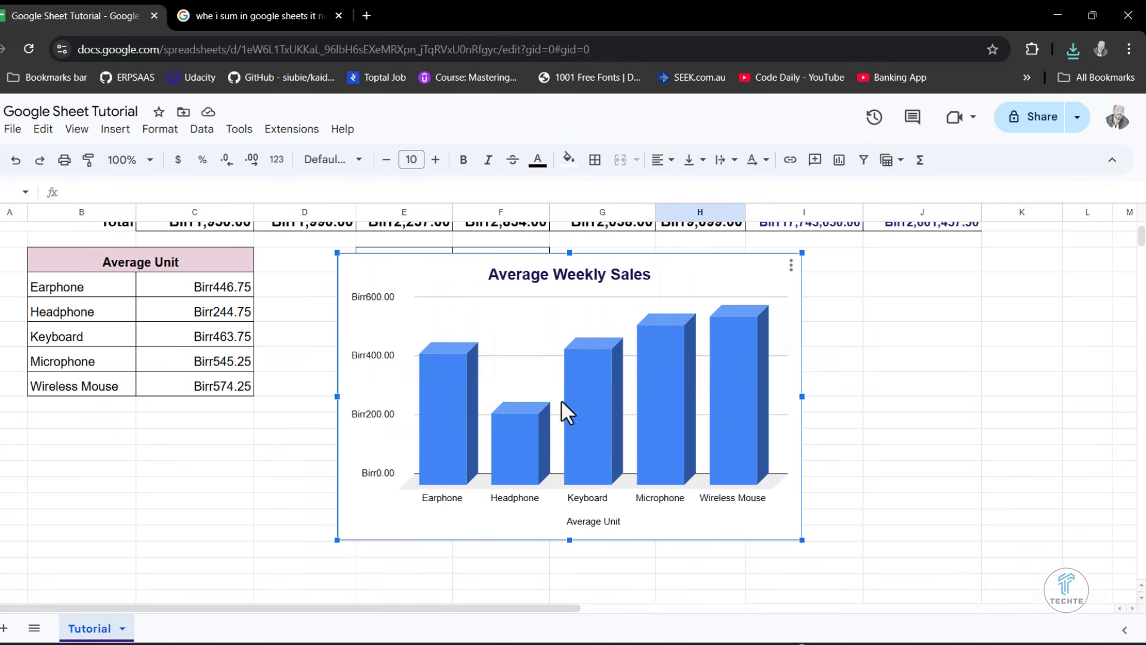
- Move the Average Weekly Sales chart off the Min/Max/Count Item table into the empty area under the Subtotals and Taxes columns
{"action": "left_click", "coordinate": [850, 459]}
{"action": "scroll", "coordinate": [850, 460], "scroll_direction": "up", "scroll_amount": 2}
{"action": "scroll", "coordinate": [850, 459], "scroll_direction": "up", "scroll_amount": 2}
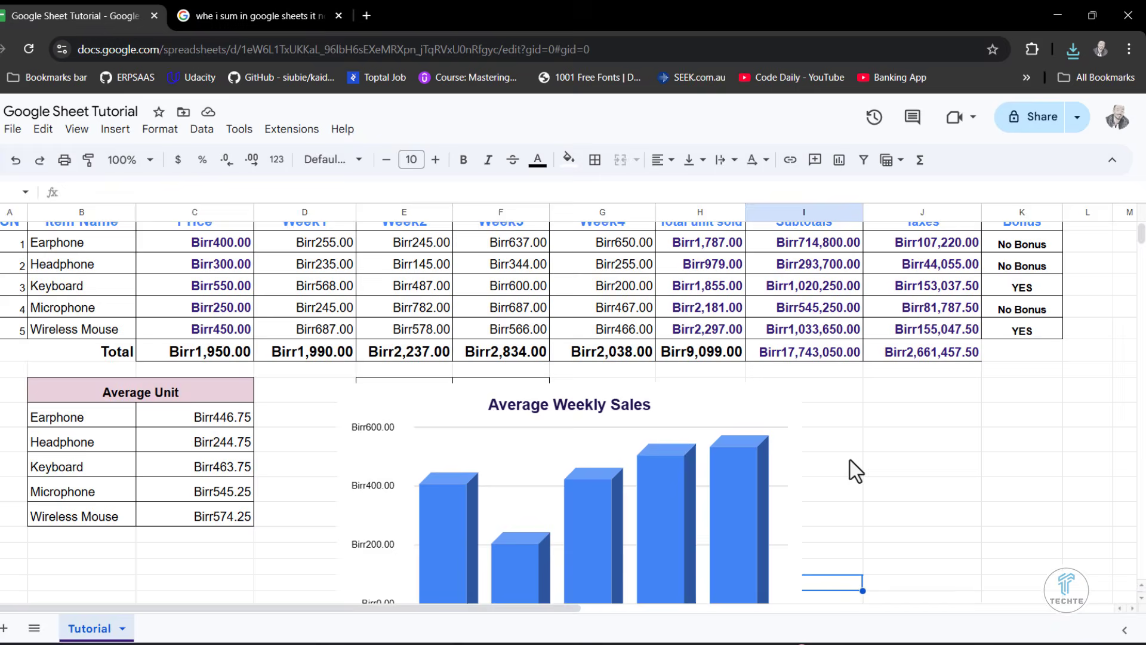
{"action": "scroll", "coordinate": [850, 459], "scroll_direction": "down", "scroll_amount": 4}
{"action": "left_click", "coordinate": [728, 297]}
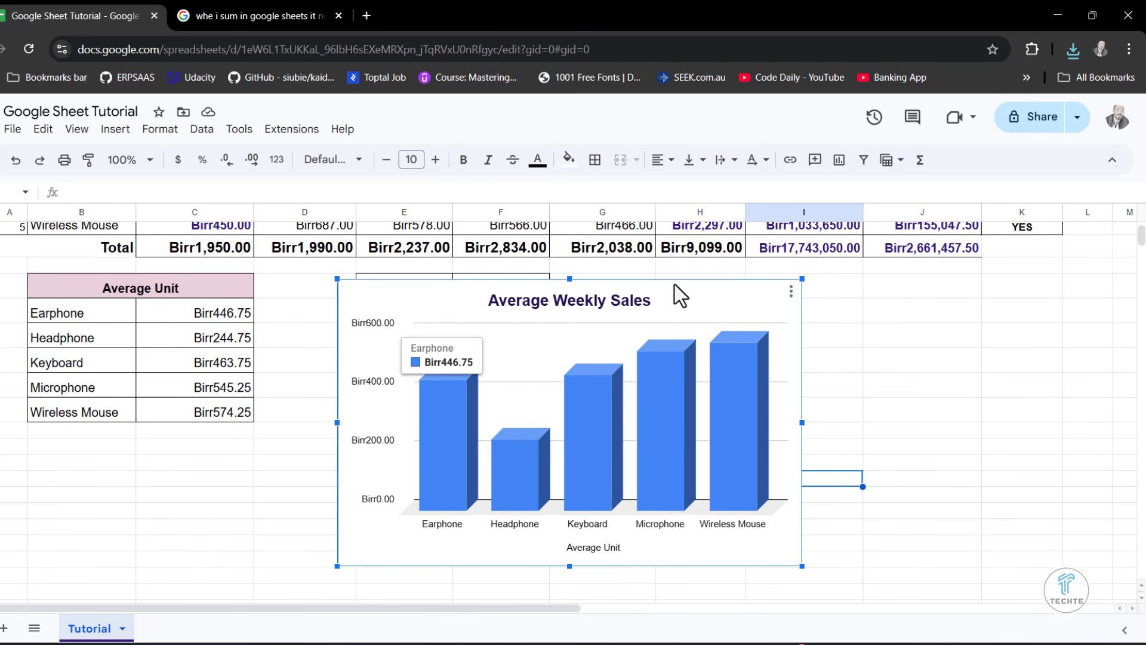
{"action": "left_click_drag", "start_coordinate": [673, 285], "coordinate": [921, 273]}
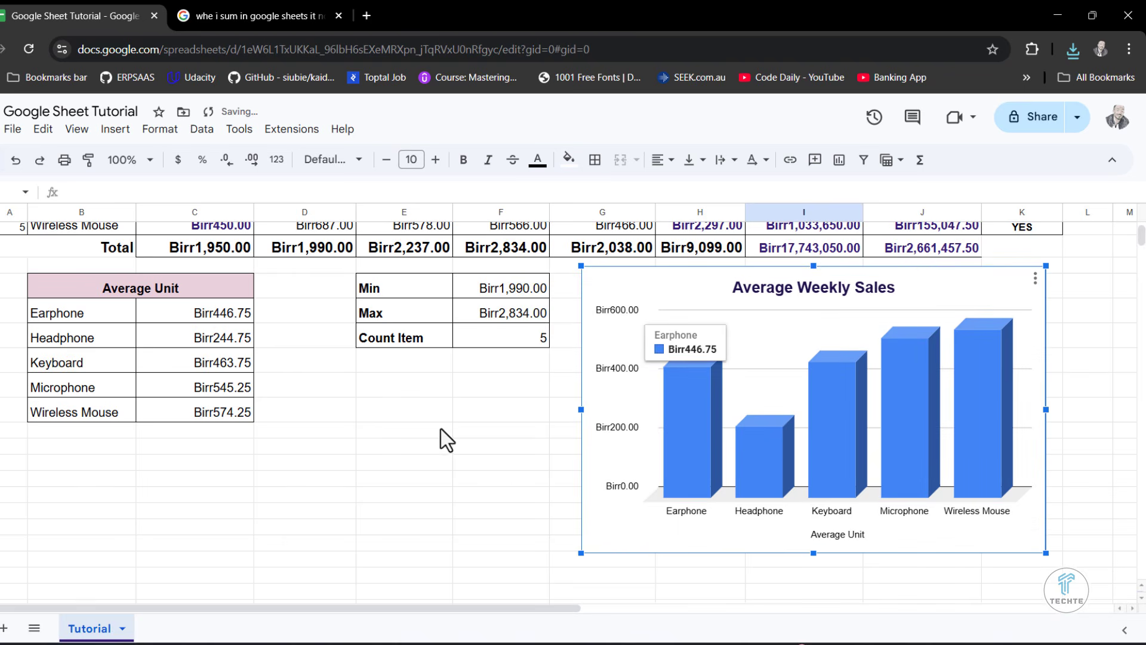
- Insert a chart from the Earphone to Wireless Mouse rows, covering the Item Name through Week4 columns
{"action": "scroll", "coordinate": [440, 429], "scroll_direction": "up", "scroll_amount": 3}
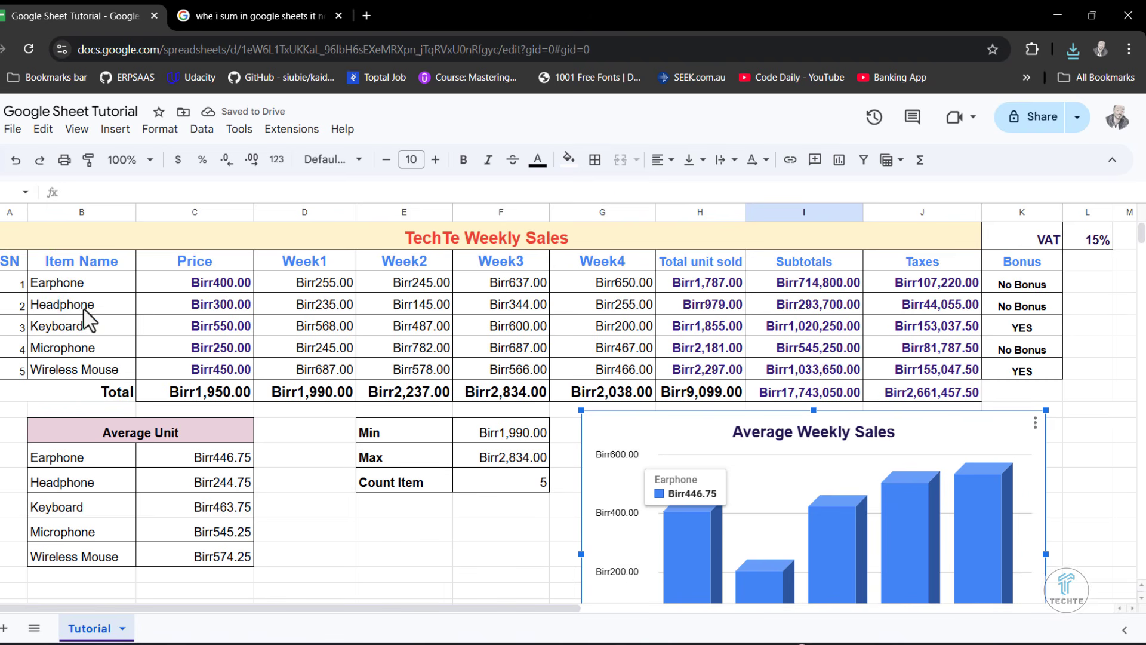
{"action": "left_click_drag", "start_coordinate": [47, 289], "coordinate": [605, 371]}
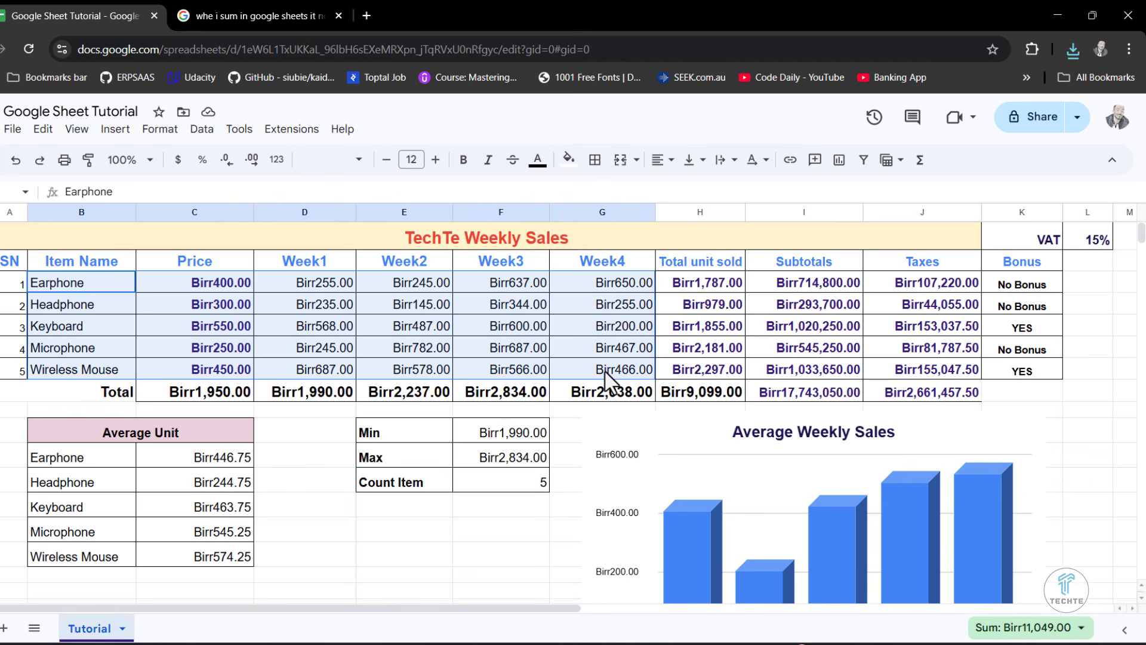
{"action": "left_click_drag", "start_coordinate": [605, 372], "coordinate": [605, 371]}
{"action": "left_click", "coordinate": [115, 129]}
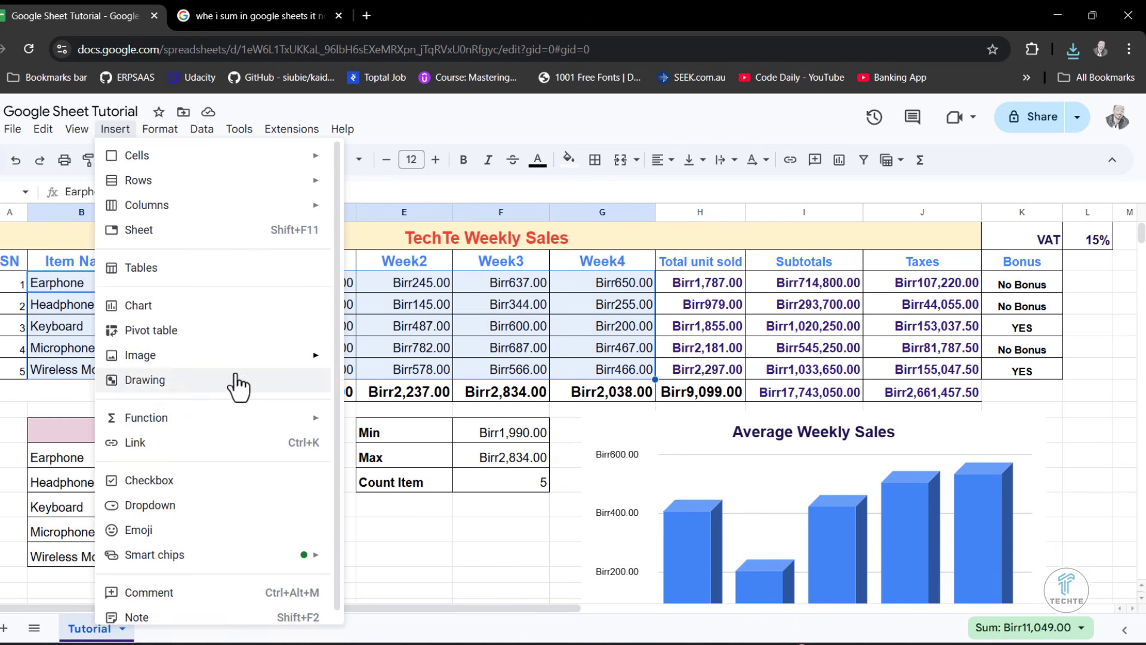
{"action": "left_click", "coordinate": [173, 316]}
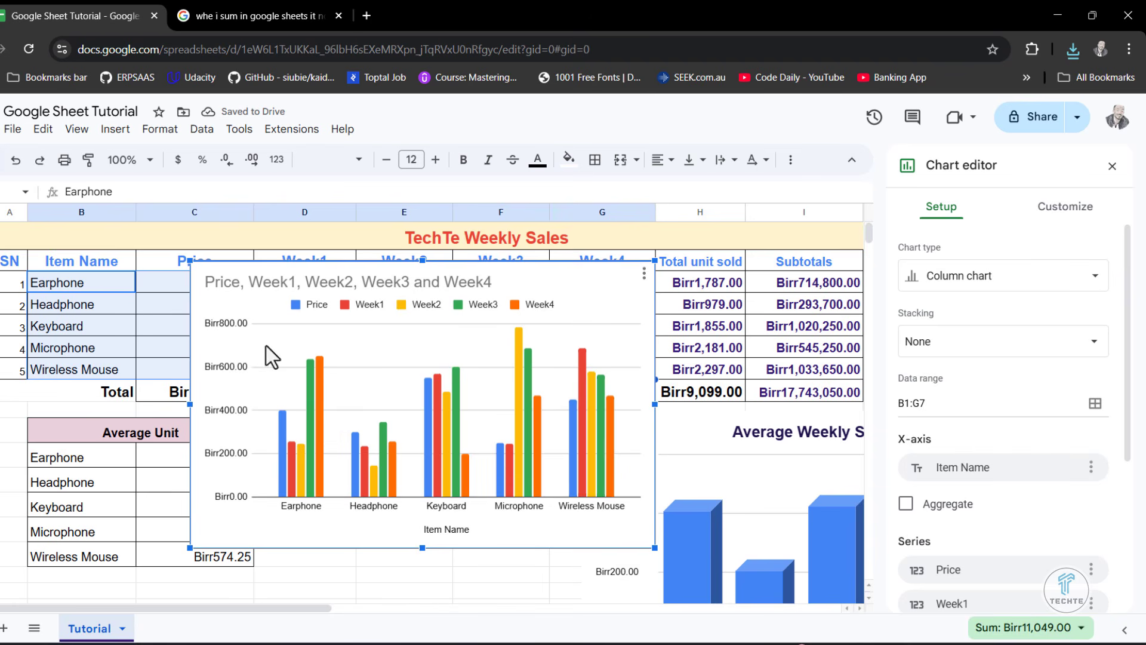
- Look through the weekly chart's title, Price legend label, legend and series settings, and remove that chart from the sheet
{"action": "left_click", "coordinate": [284, 289]}
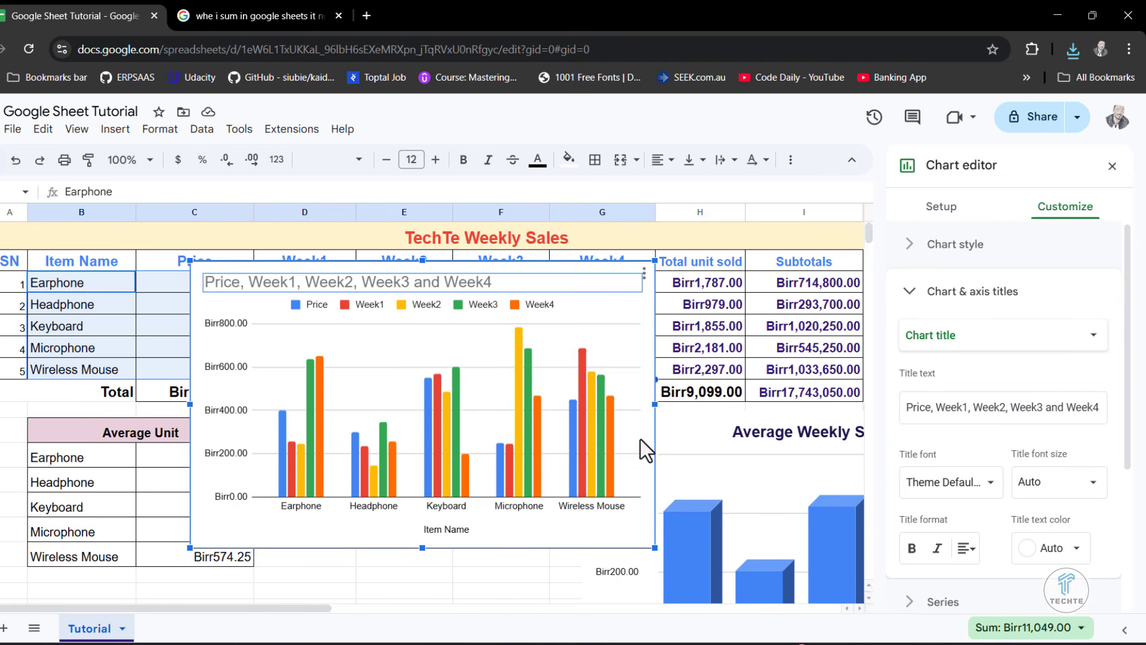
{"action": "left_click", "coordinate": [317, 305]}
{"action": "left_click", "coordinate": [317, 306]}
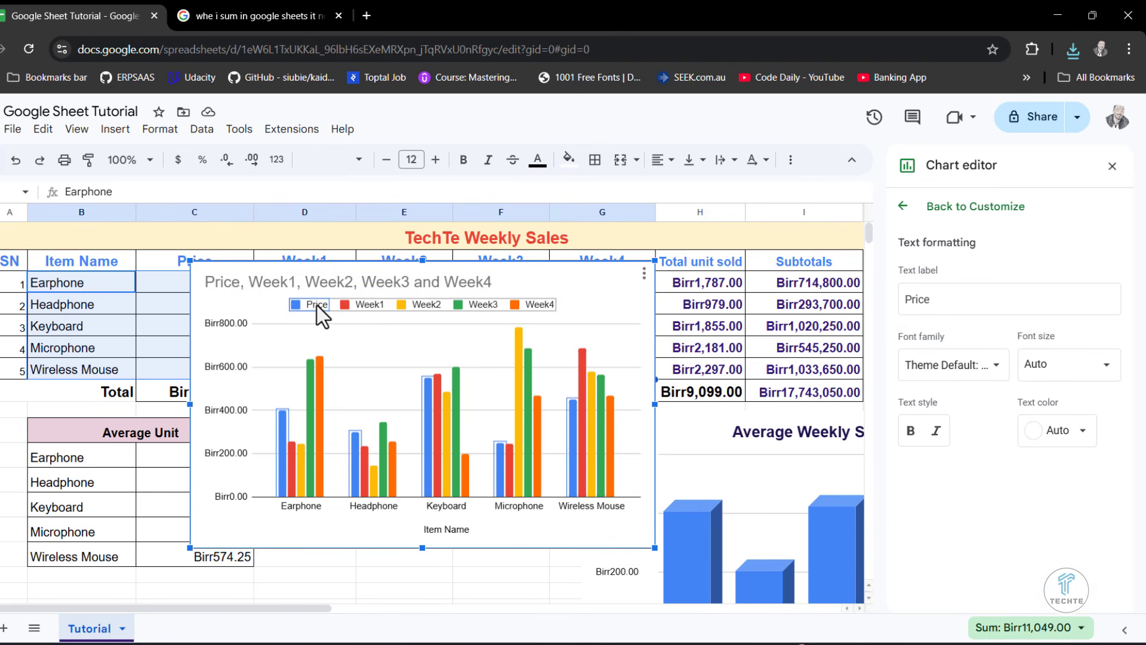
{"action": "left_click", "coordinate": [974, 303]}
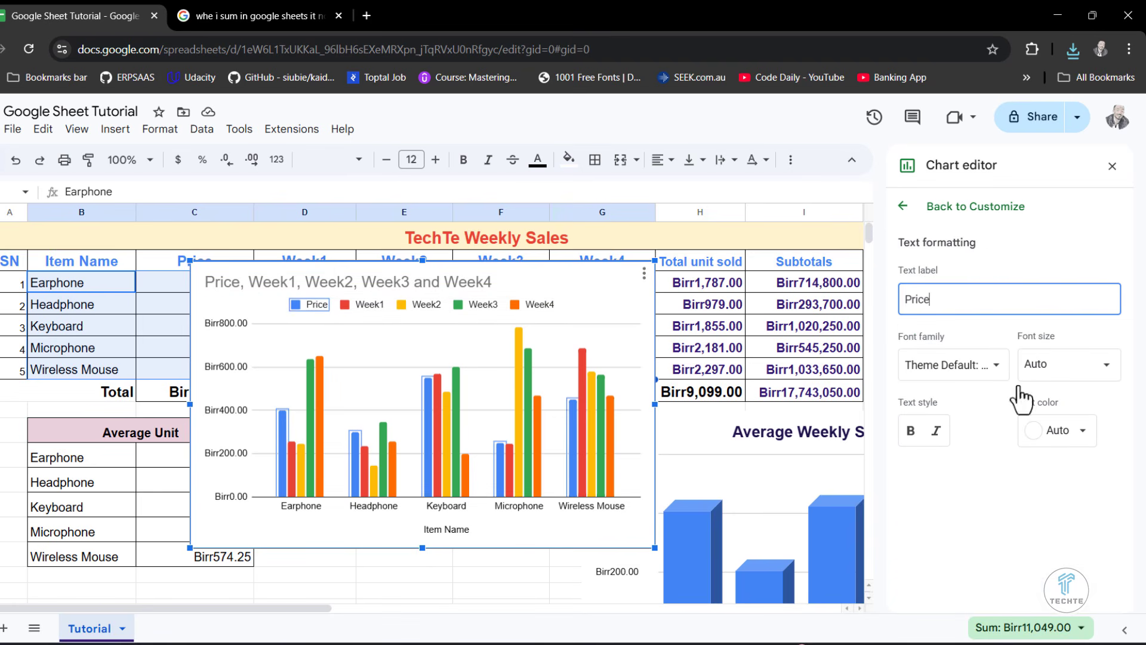
{"action": "left_click", "coordinate": [902, 206]}
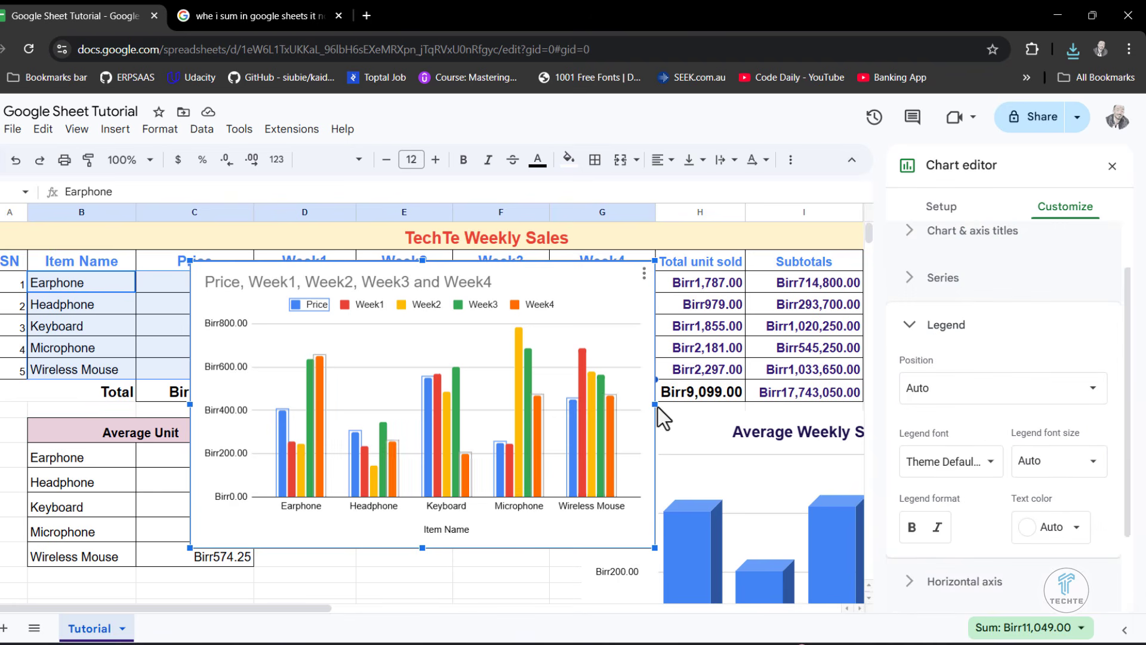
{"action": "left_click", "coordinate": [942, 278]}
{"action": "scroll", "coordinate": [915, 406], "scroll_direction": "down", "scroll_amount": 5}
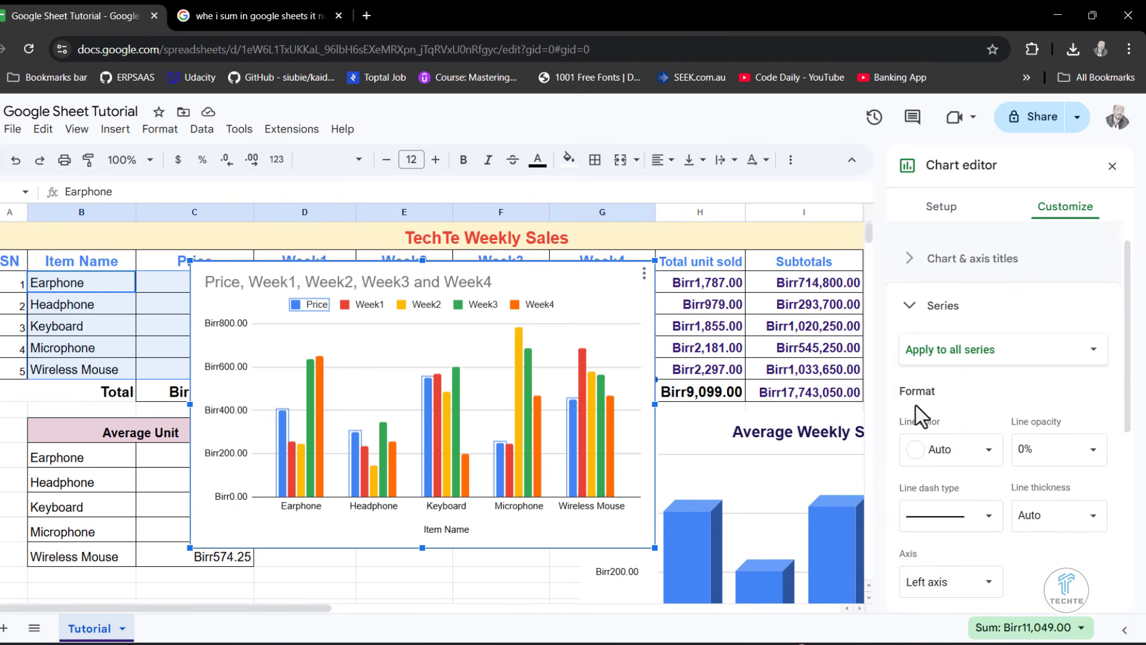
{"action": "scroll", "coordinate": [915, 406], "scroll_direction": "up", "scroll_amount": 5}
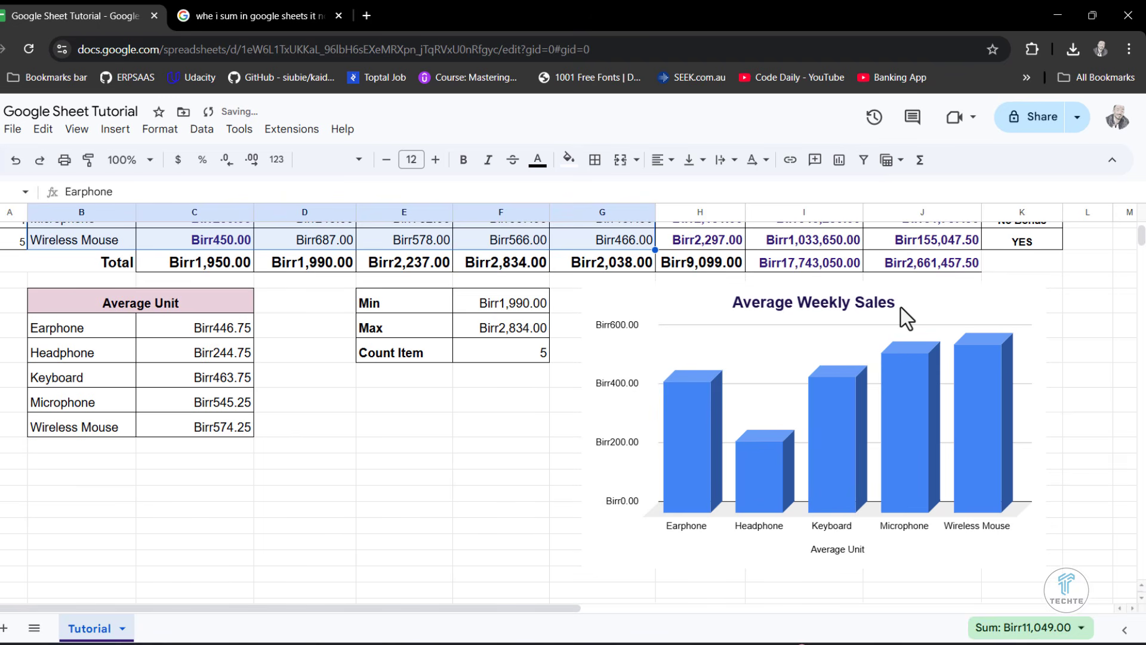
- Turn on data labels for the column series of the Average Weekly Sales chart
{"action": "left_click", "coordinate": [901, 308]}
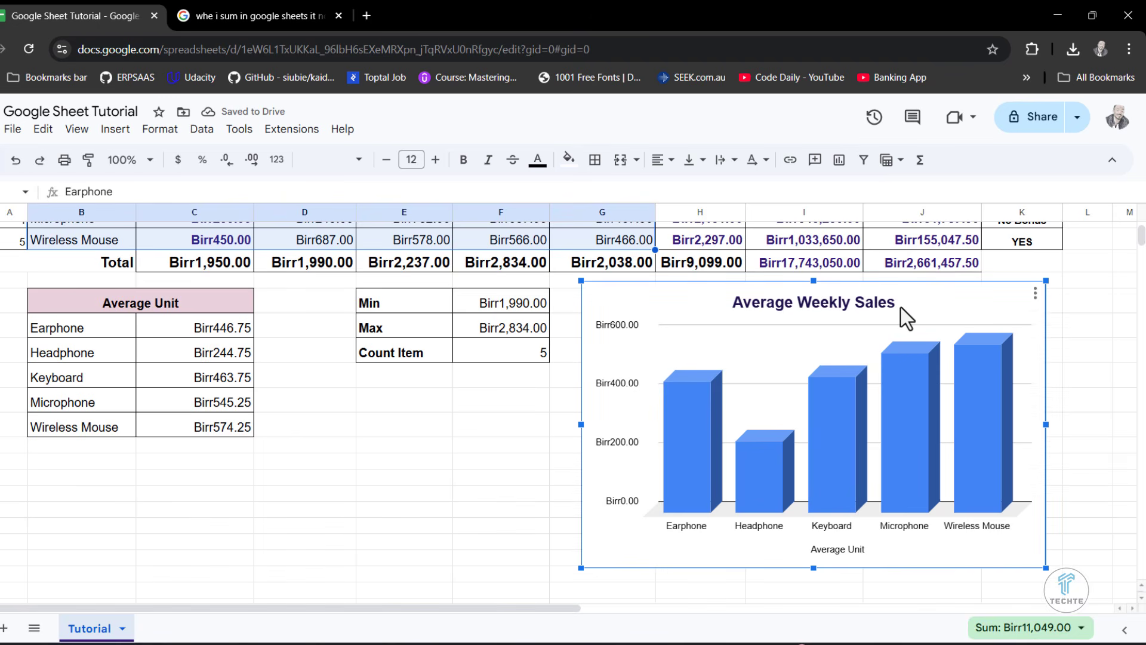
{"action": "right_click", "coordinate": [978, 296]}
{"action": "left_click", "coordinate": [1036, 295]}
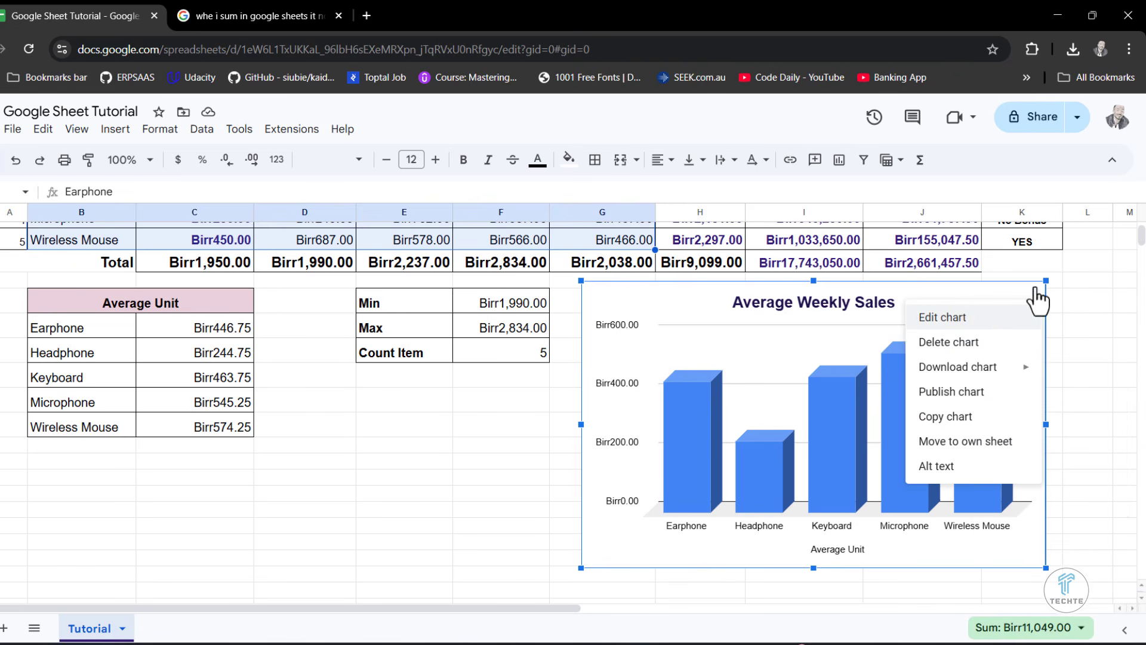
{"action": "left_click", "coordinate": [975, 319]}
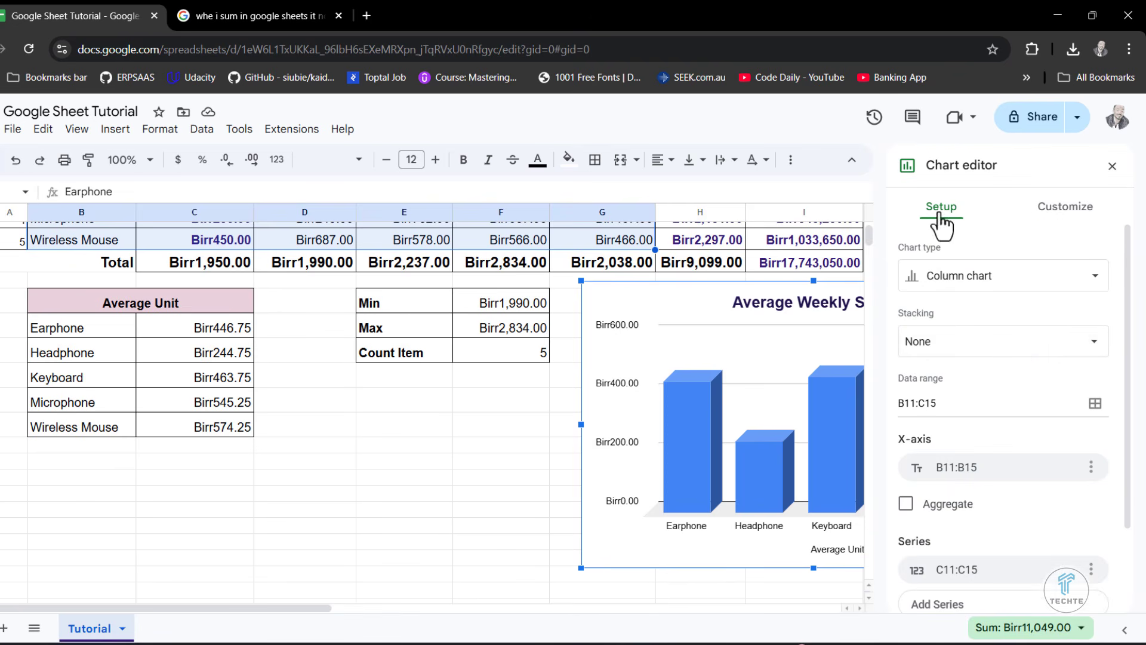
{"action": "left_click", "coordinate": [1059, 208]}
{"action": "left_click", "coordinate": [927, 339]}
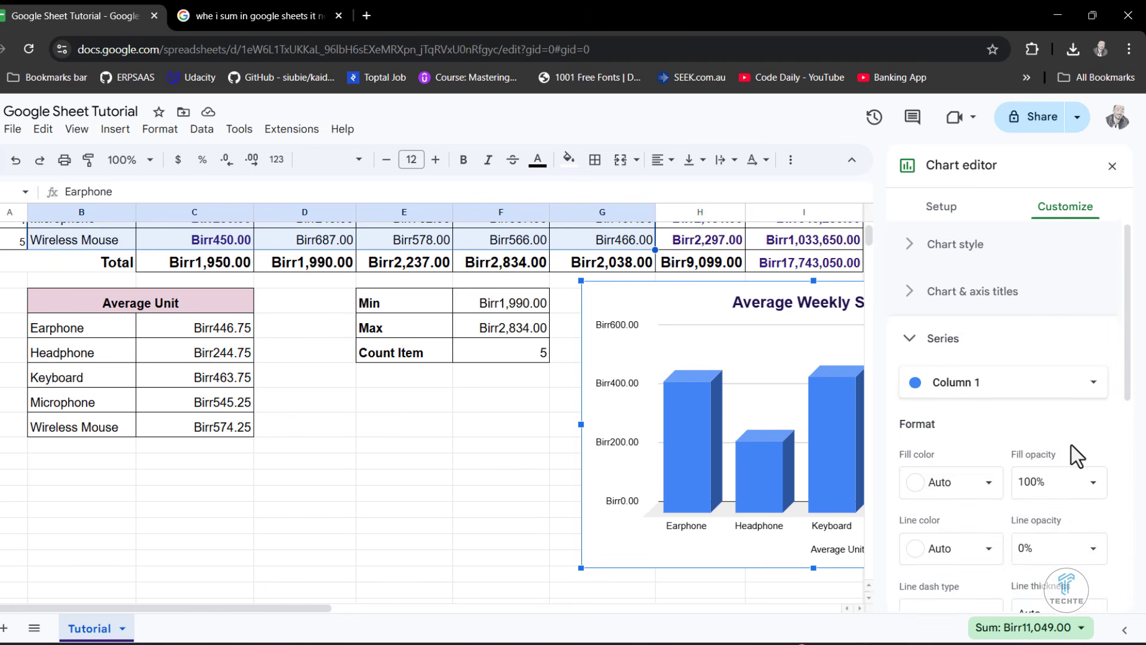
{"action": "scroll", "coordinate": [1072, 445], "scroll_direction": "down", "scroll_amount": 5}
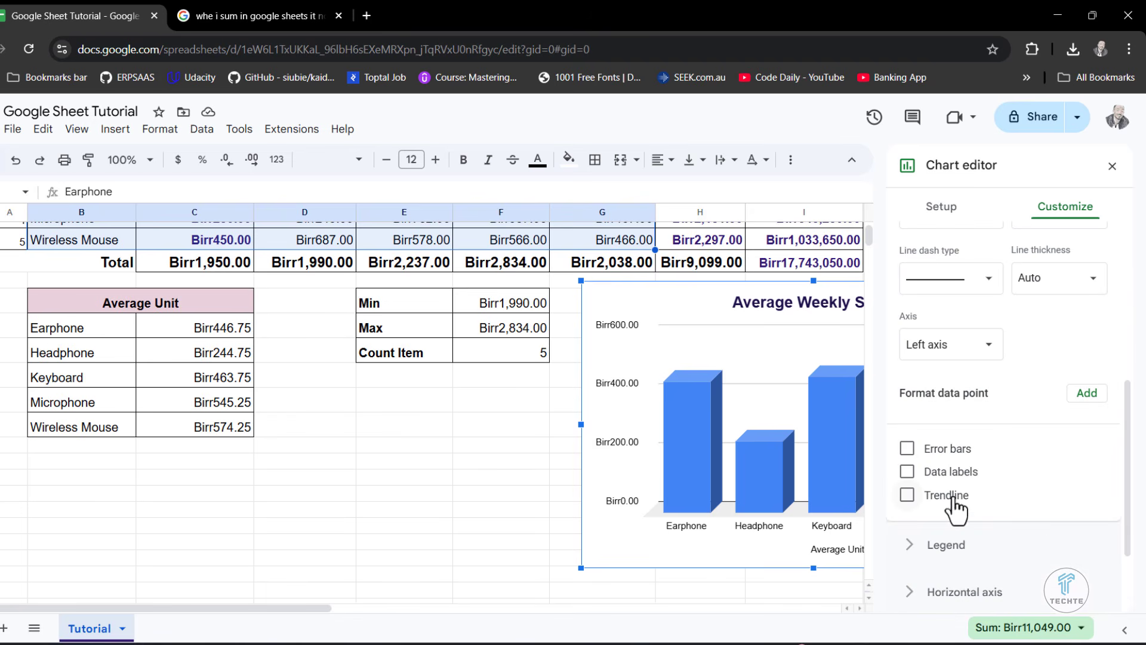
{"action": "left_click", "coordinate": [907, 472]}
{"action": "left_click", "coordinate": [498, 463]}
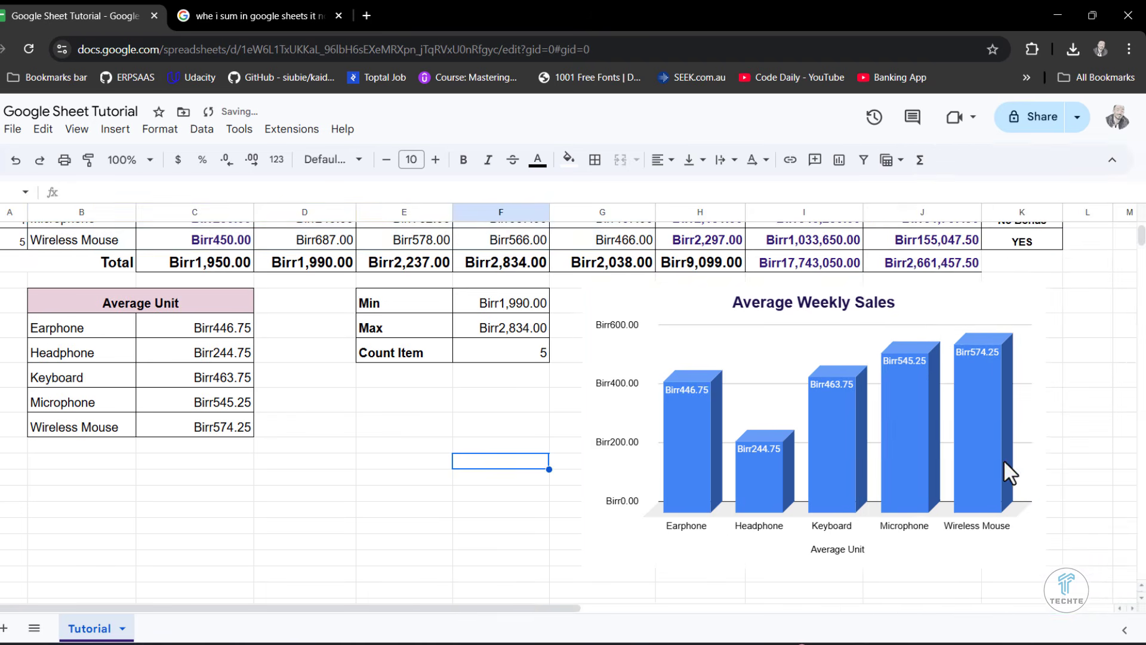
- Move the Average Weekly Sales chart back beside the Average Unit table, over the Max and Count Item rows
{"action": "left_click", "coordinate": [902, 367]}
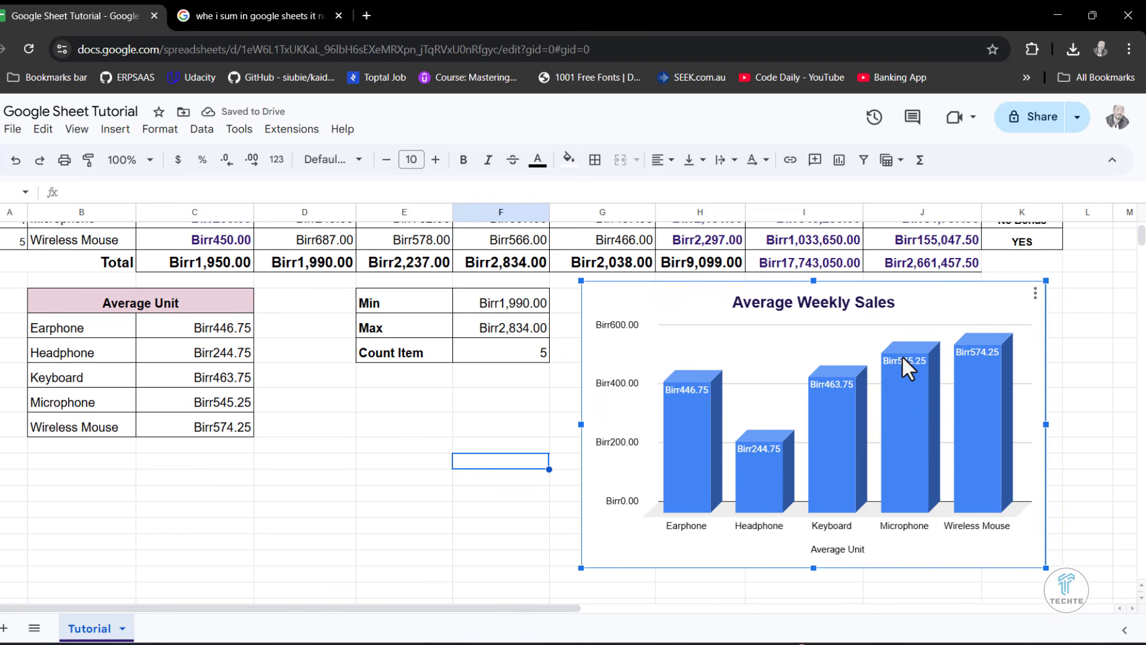
{"action": "mouse_move", "coordinate": [903, 364]}
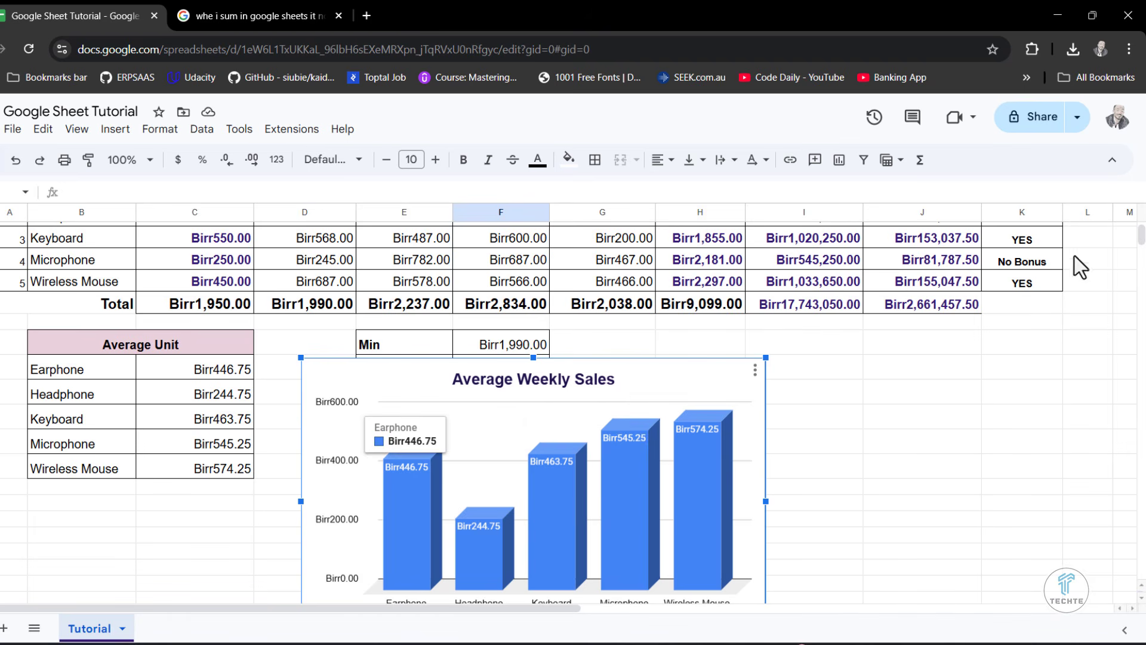
{"action": "mouse_move", "coordinate": [736, 412]}
- Set the data labels of the Average Weekly Sales column series to white, bold text
{"action": "left_click", "coordinate": [755, 370]}
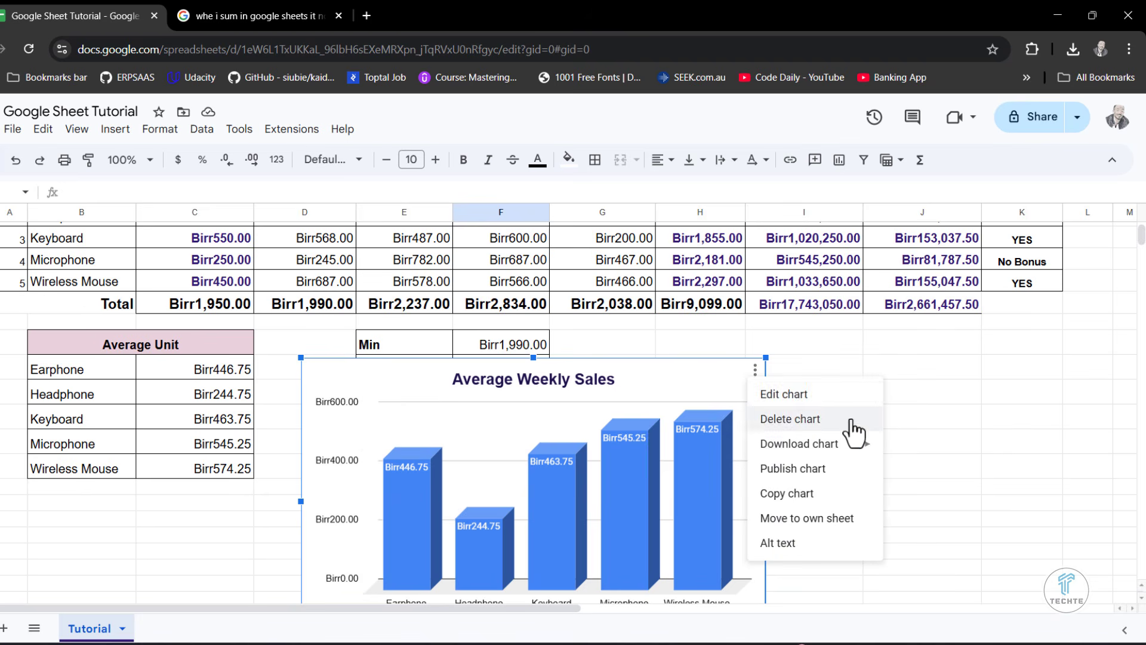
{"action": "key", "text": "Return"}
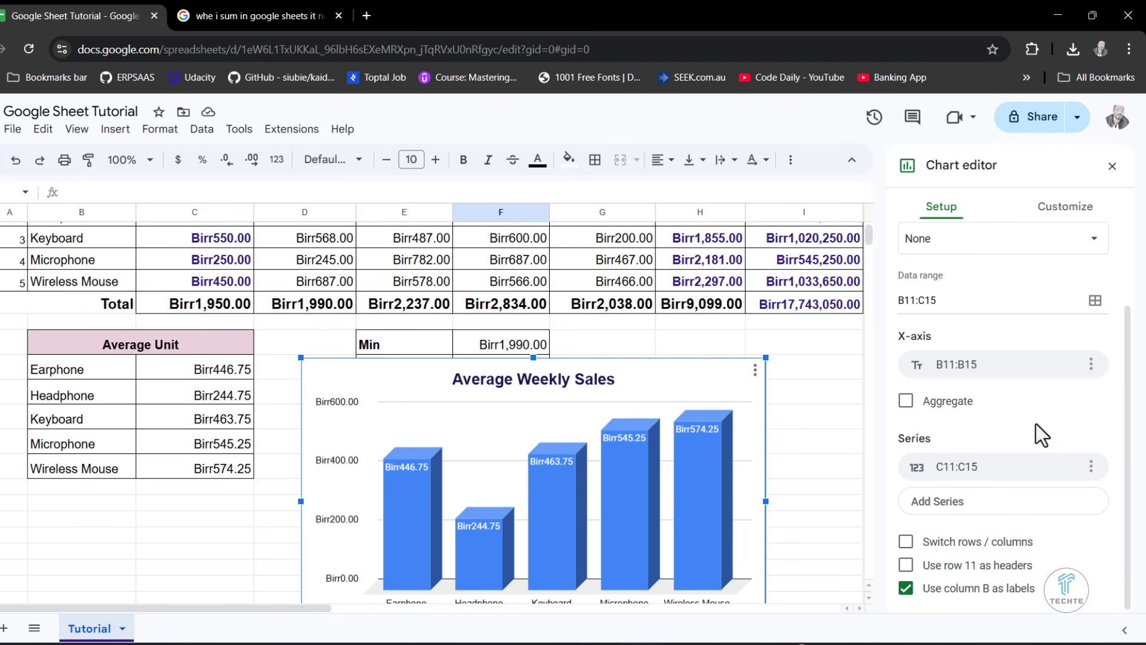
{"action": "left_click", "coordinate": [1020, 210]}
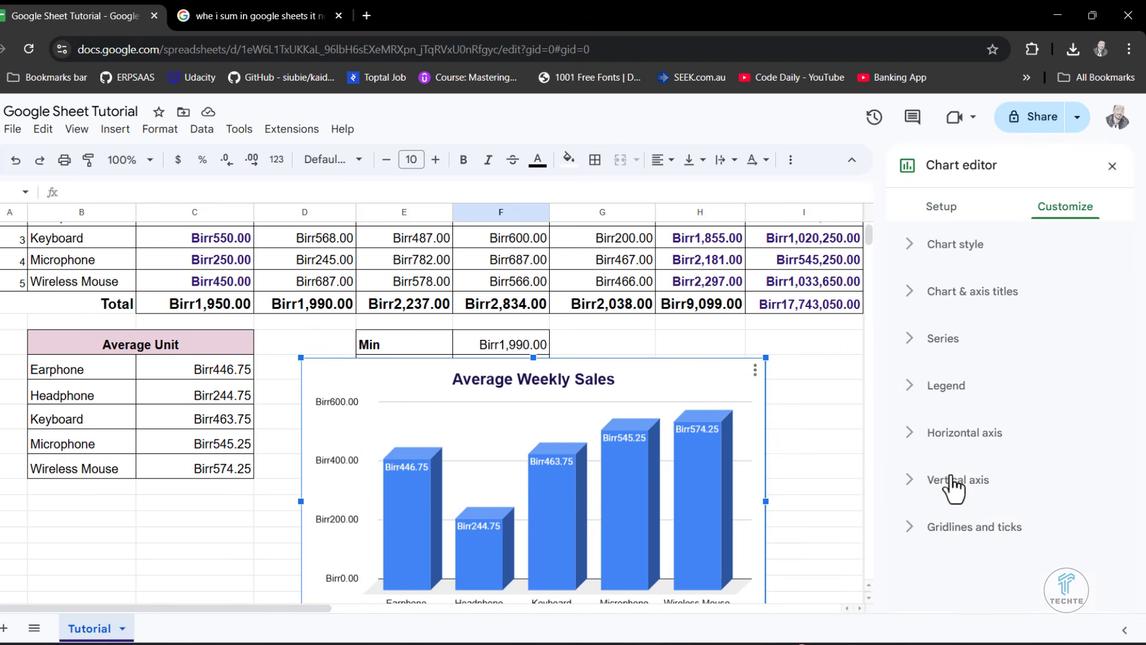
{"action": "left_click", "coordinate": [910, 340]}
{"action": "scroll", "coordinate": [1109, 515], "scroll_direction": "down", "scroll_amount": 5}
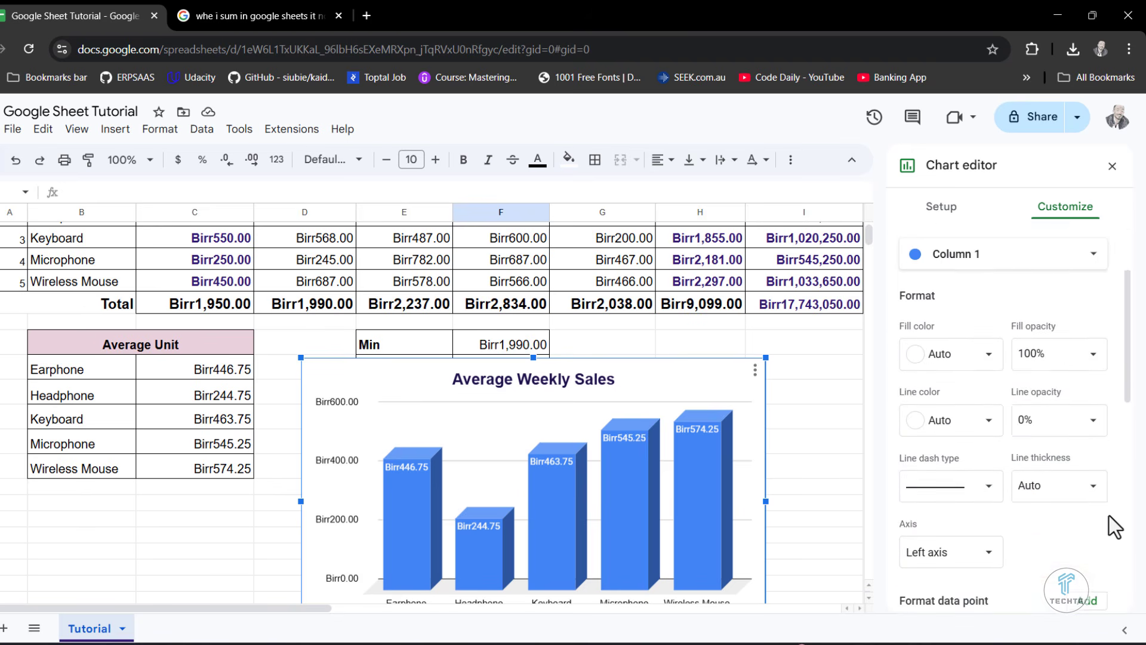
{"action": "scroll", "coordinate": [1109, 515], "scroll_direction": "down", "scroll_amount": 3}
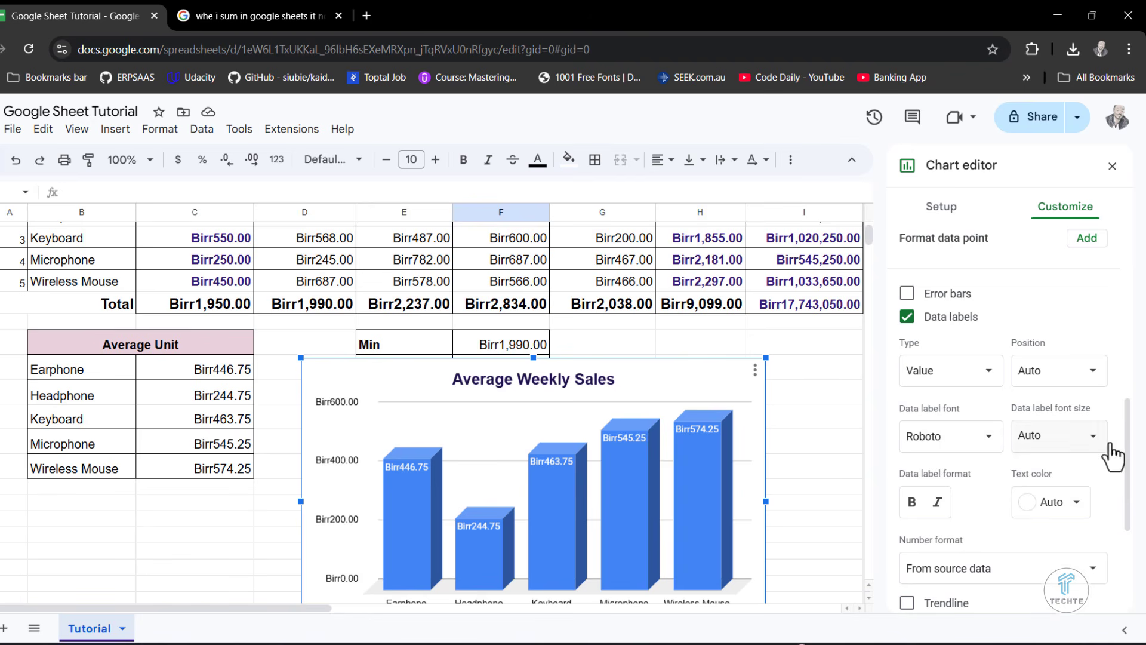
{"action": "left_click", "coordinate": [1040, 504]}
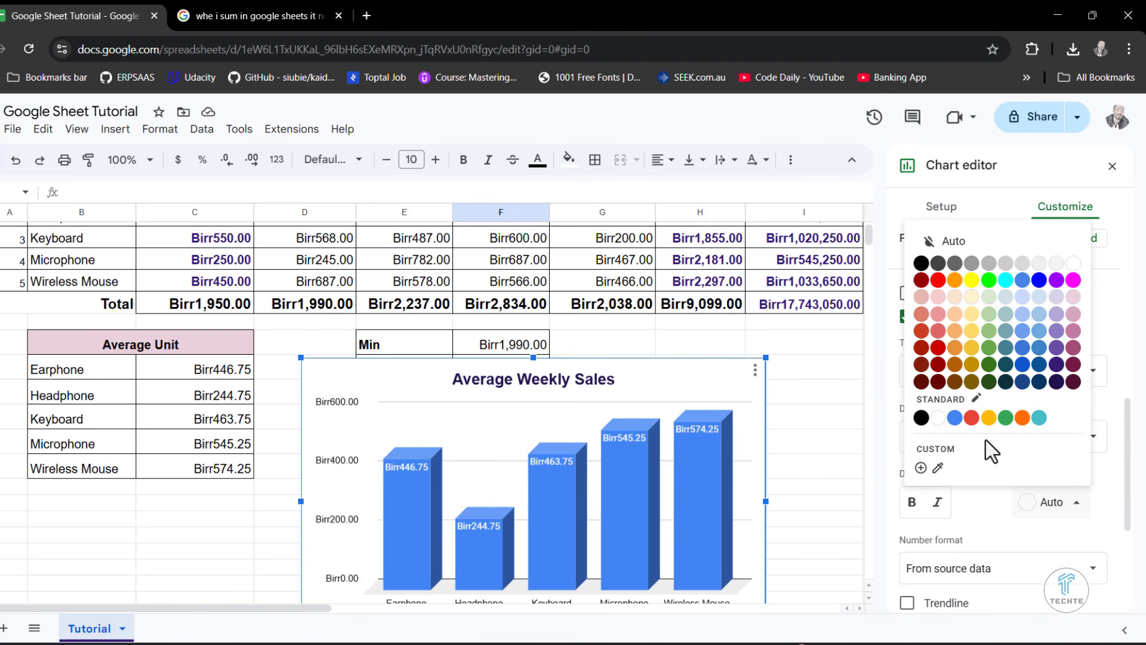
{"action": "left_click", "coordinate": [940, 420]}
{"action": "left_click", "coordinate": [912, 503]}
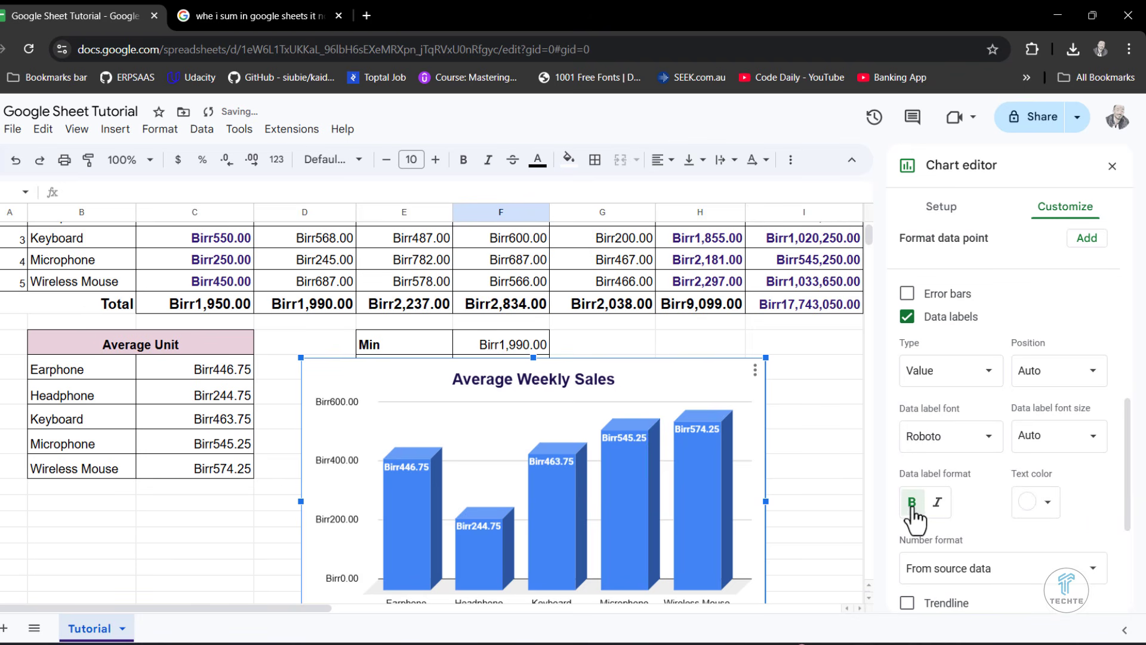
{"action": "scroll", "coordinate": [1063, 529], "scroll_direction": "down", "scroll_amount": 3}
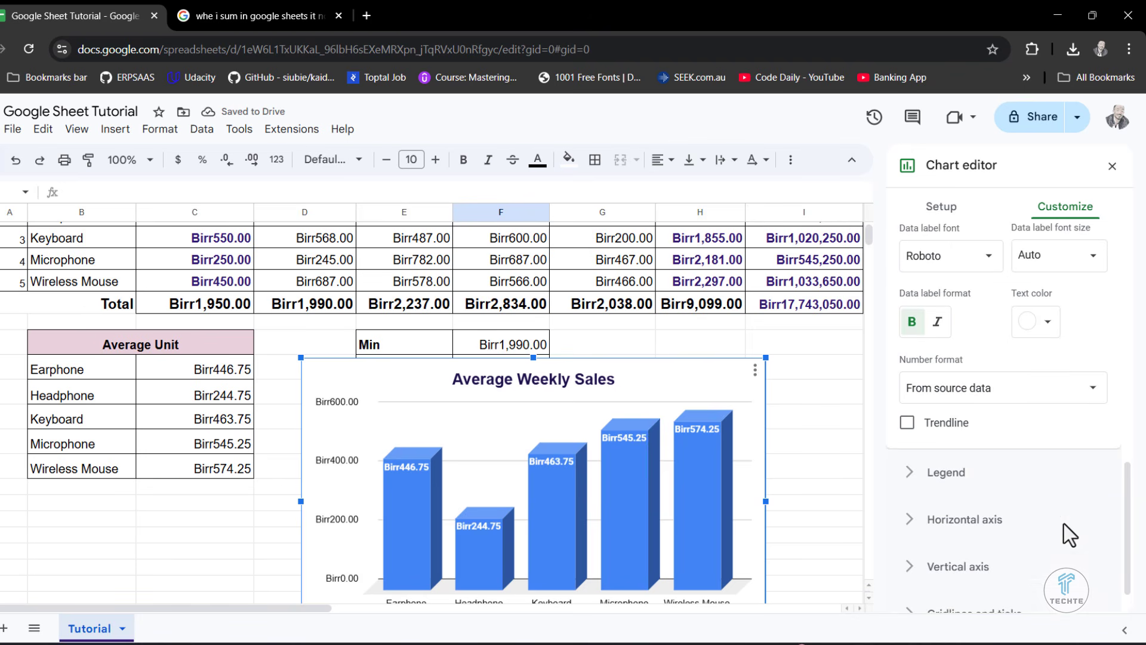
{"action": "left_click", "coordinate": [1112, 166]}
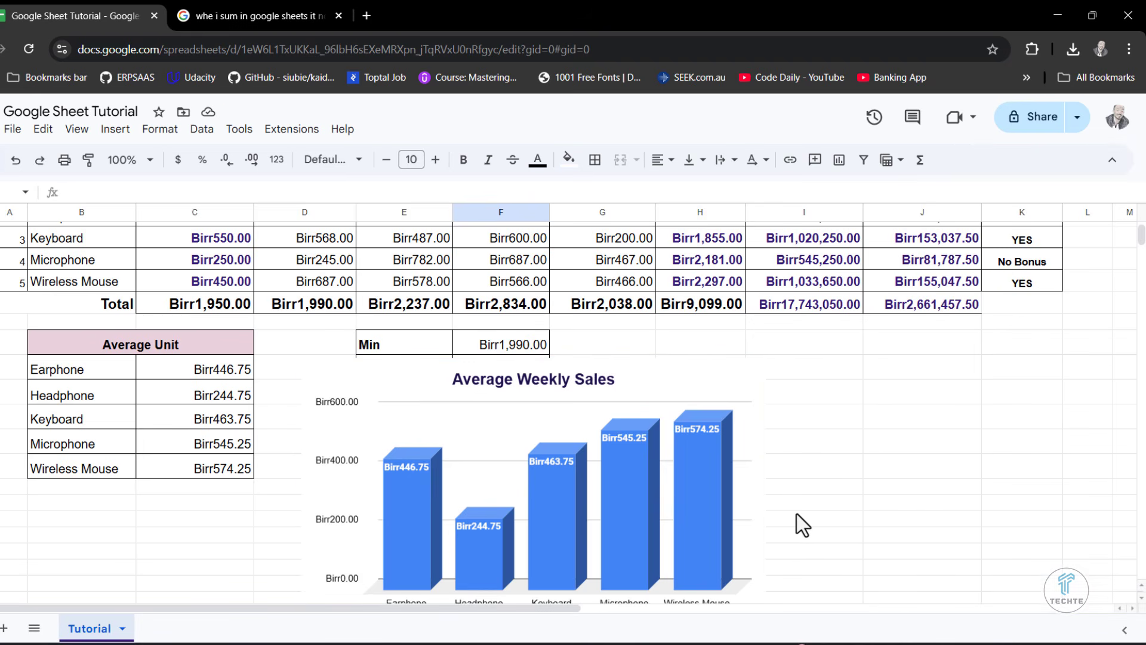
- Move the Average Weekly Sales chart beside the Min, Max and Count Item table, starting in column G
{"action": "scroll", "coordinate": [797, 524], "scroll_direction": "down", "scroll_amount": 2}
{"action": "scroll", "coordinate": [779, 485], "scroll_direction": "up", "scroll_amount": 1}
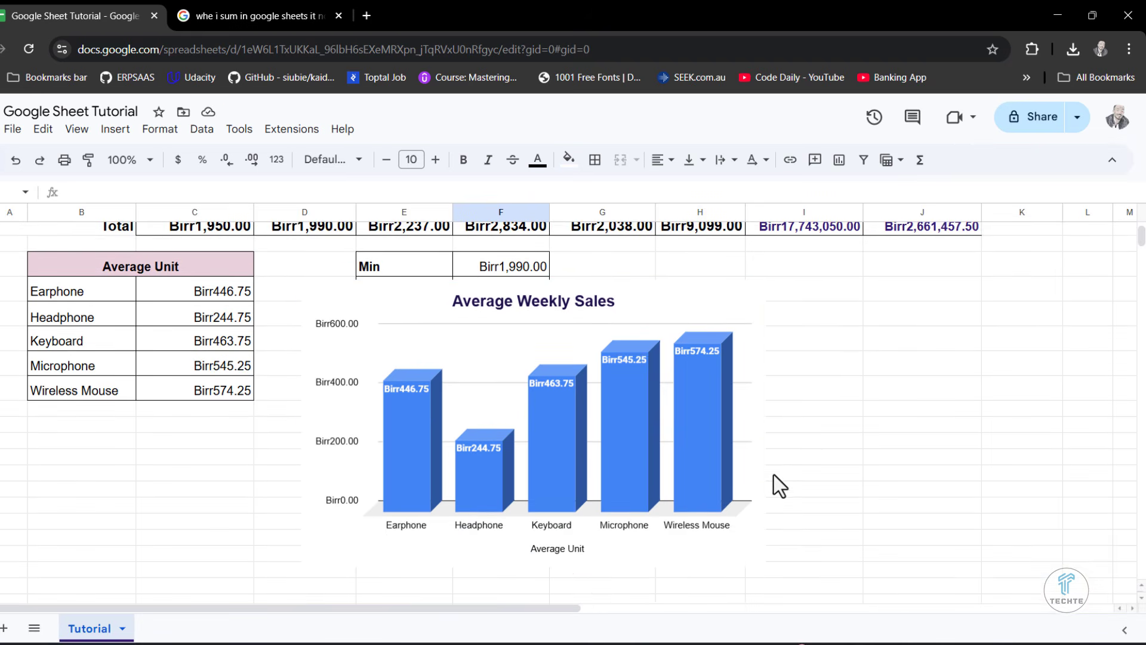
{"action": "left_click", "coordinate": [699, 289]}
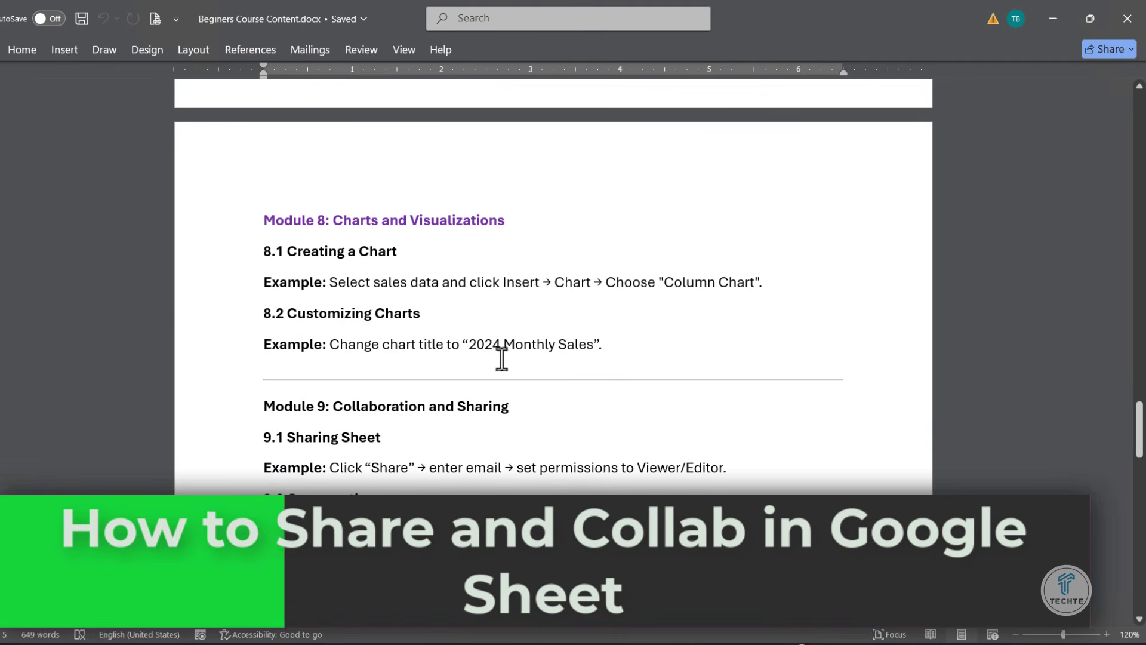
- Switch to the Beginers Course Content document in Word and review the outline from Module 9 on collaboration and sharing onward
{"action": "scroll", "coordinate": [437, 472], "scroll_direction": "down", "scroll_amount": 5}
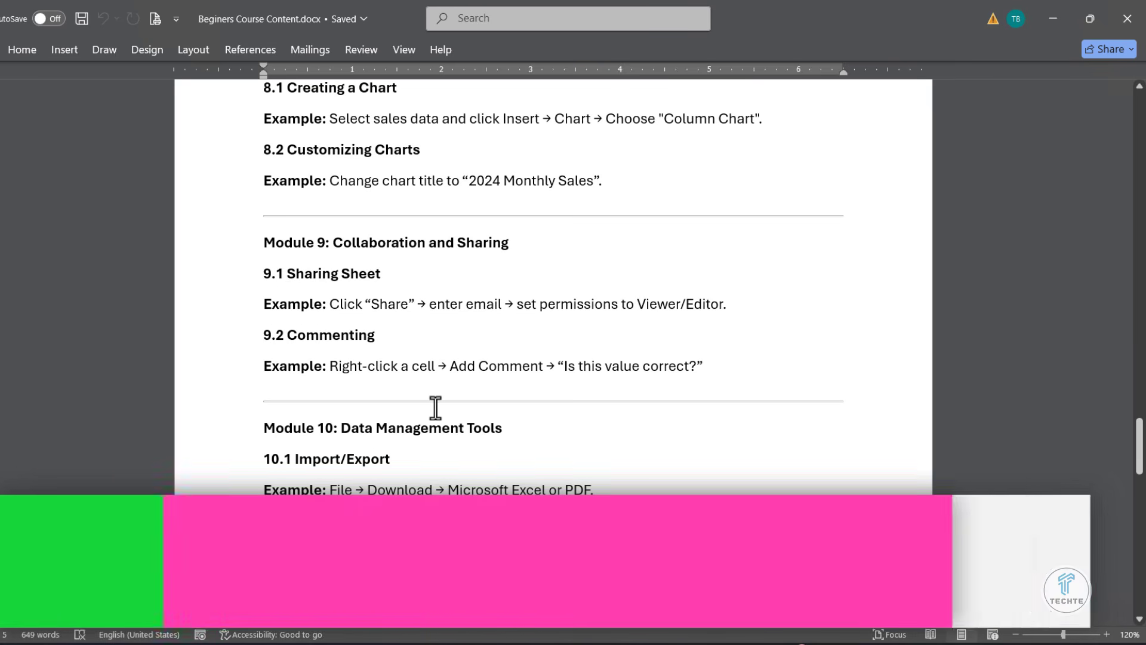
{"action": "scroll", "coordinate": [435, 408], "scroll_direction": "down", "scroll_amount": 5}
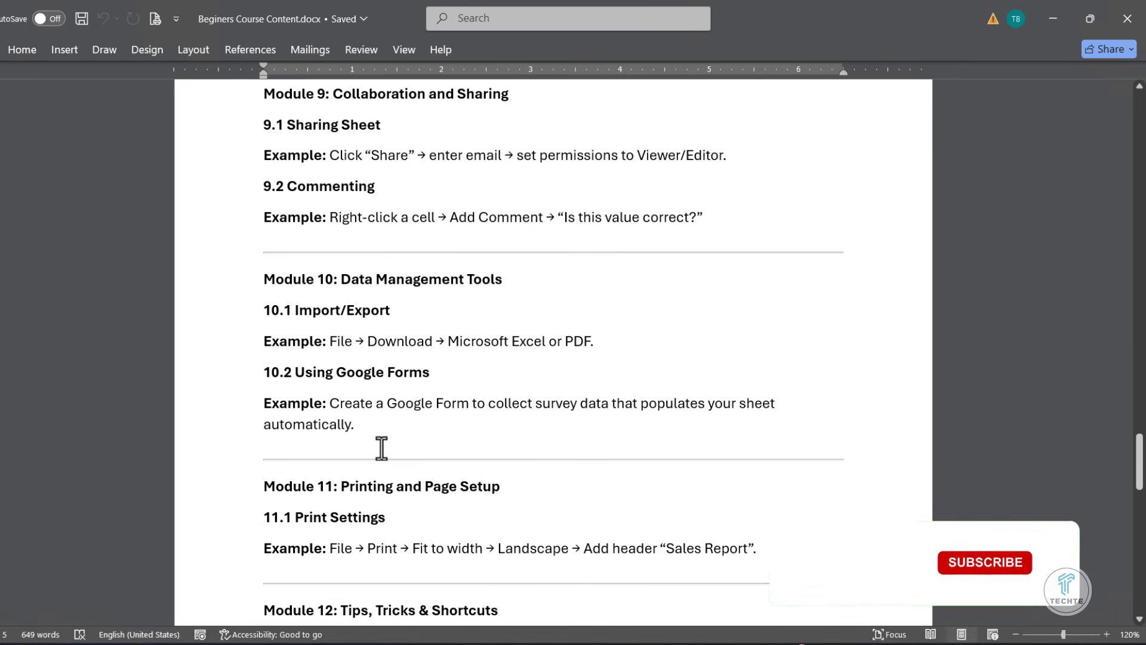
{"action": "scroll", "coordinate": [382, 447], "scroll_direction": "down", "scroll_amount": 6}
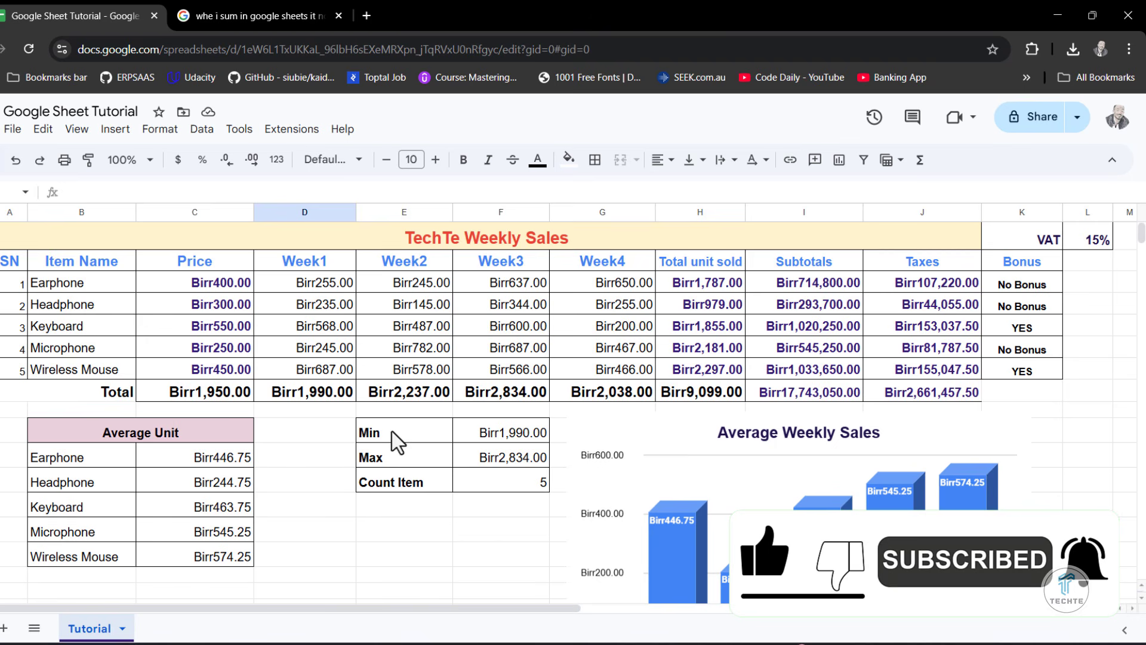
- Return to the Google Sheet Tutorial spreadsheet and make the Price column slightly narrower
{"action": "left_click", "coordinate": [1075, 371]}
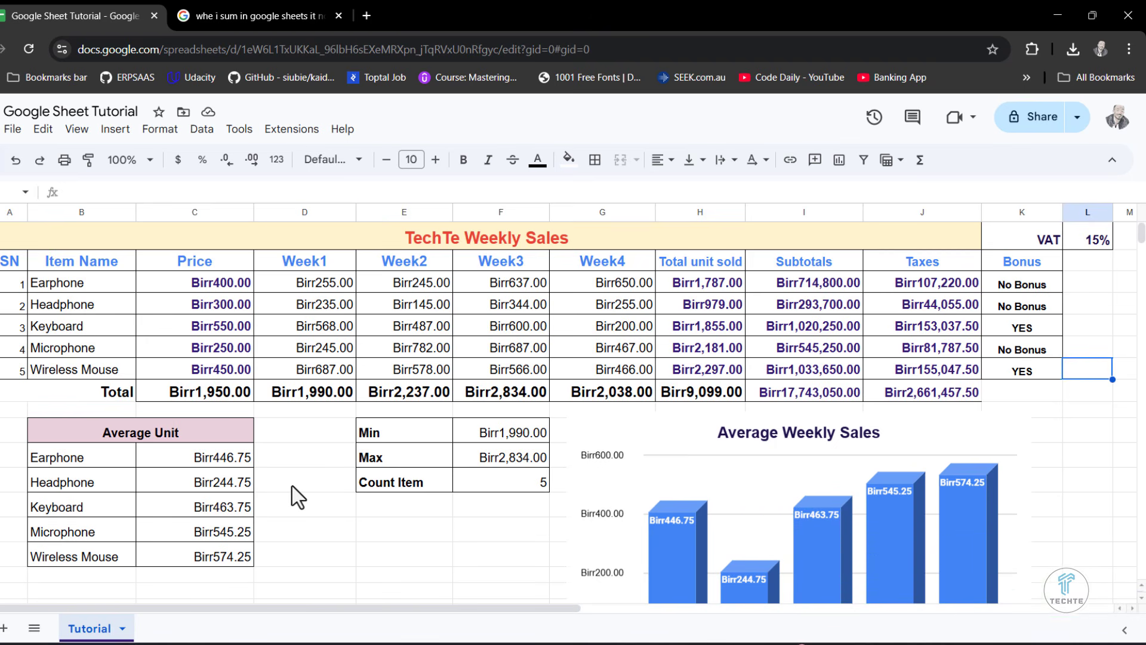
{"action": "left_click", "coordinate": [286, 438]}
{"action": "mouse_move", "coordinate": [253, 210]}
{"action": "left_mouse_down"}
{"action": "mouse_move", "coordinate": [205, 206]}
{"action": "mouse_move", "coordinate": [235, 211]}
{"action": "left_mouse_up"}
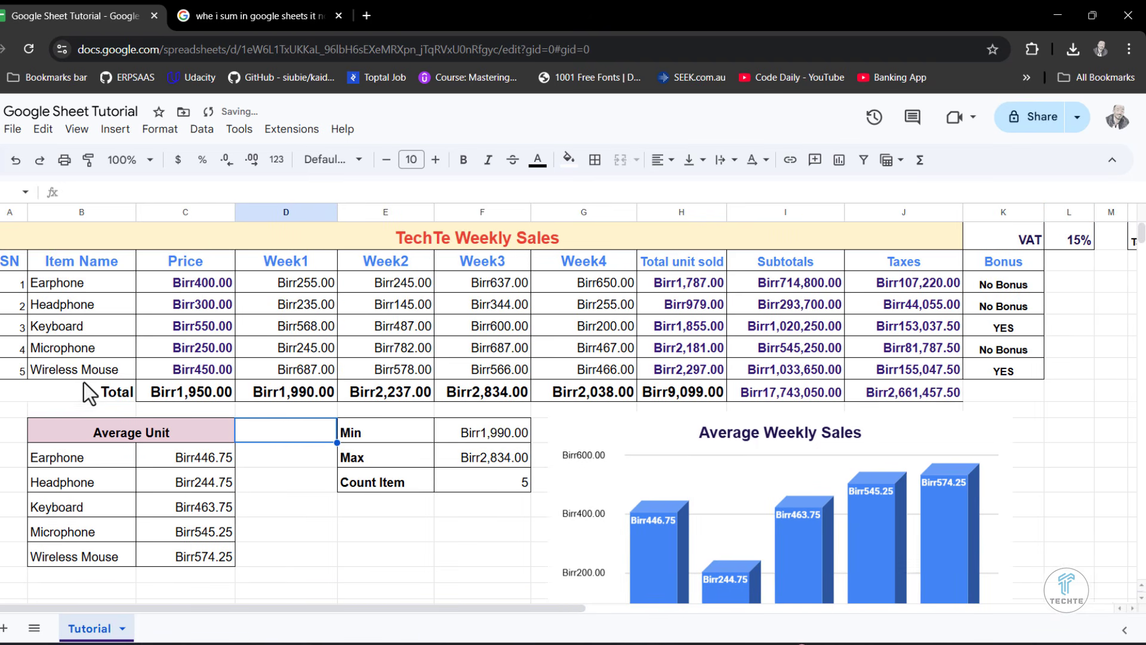
{"action": "left_click", "coordinate": [92, 410]}
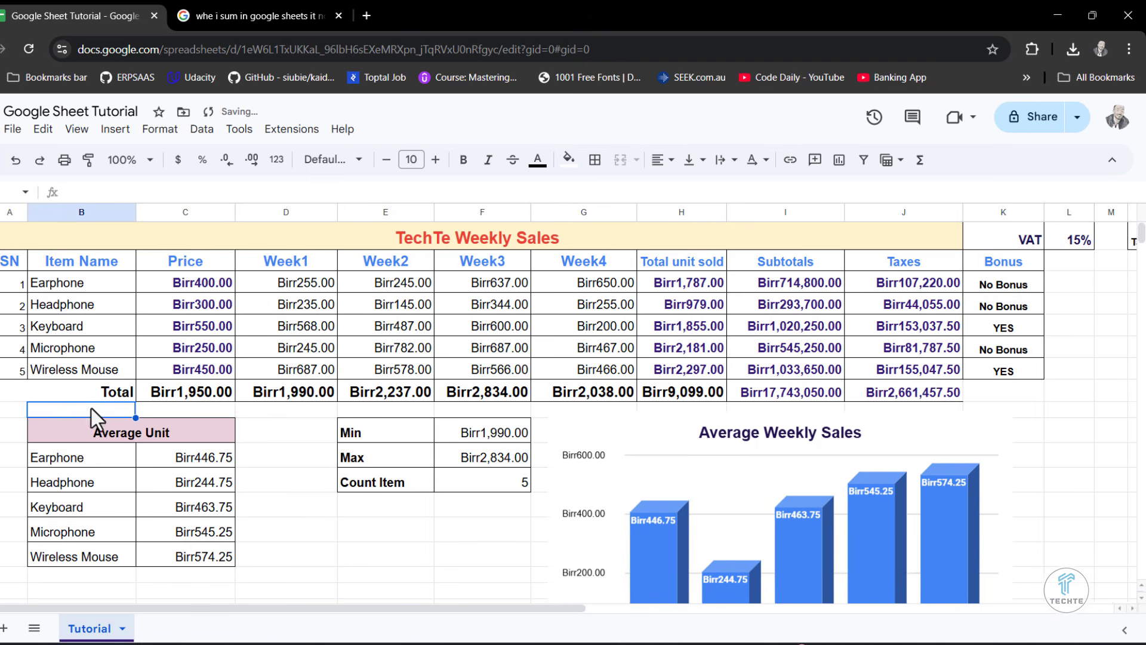
- Open sharing with others for the spreadsheet and add the collaborator by entering their name and picking the suggested contact
{"action": "left_click", "coordinate": [12, 129]}
{"action": "mouse_move", "coordinate": [69, 272]}
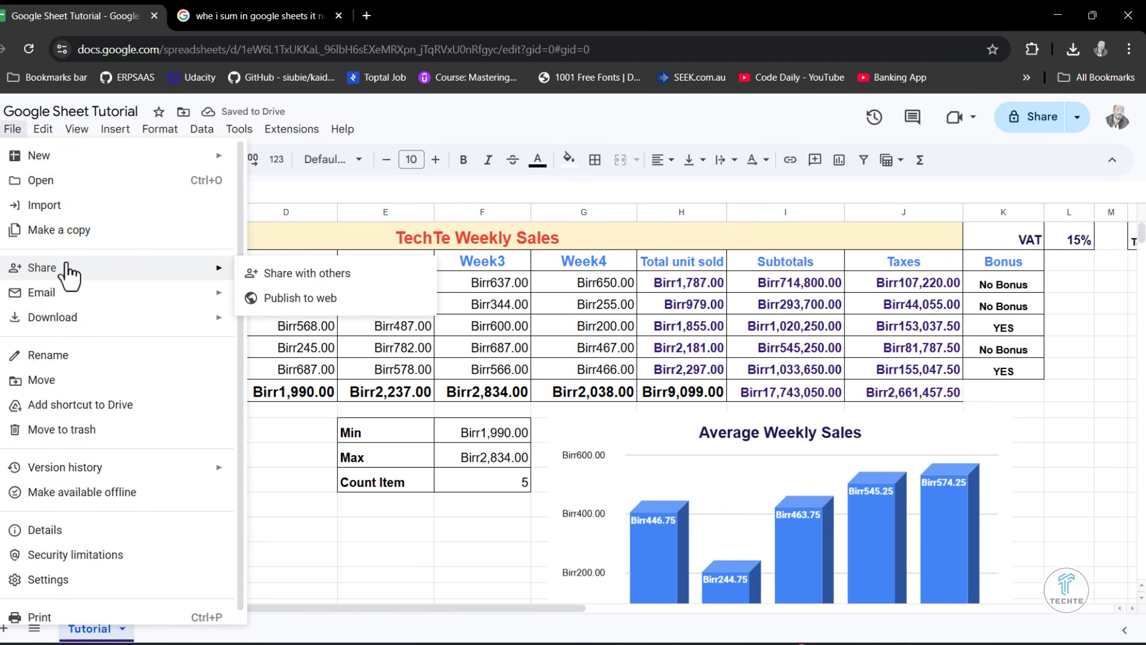
{"action": "left_click", "coordinate": [311, 277]}
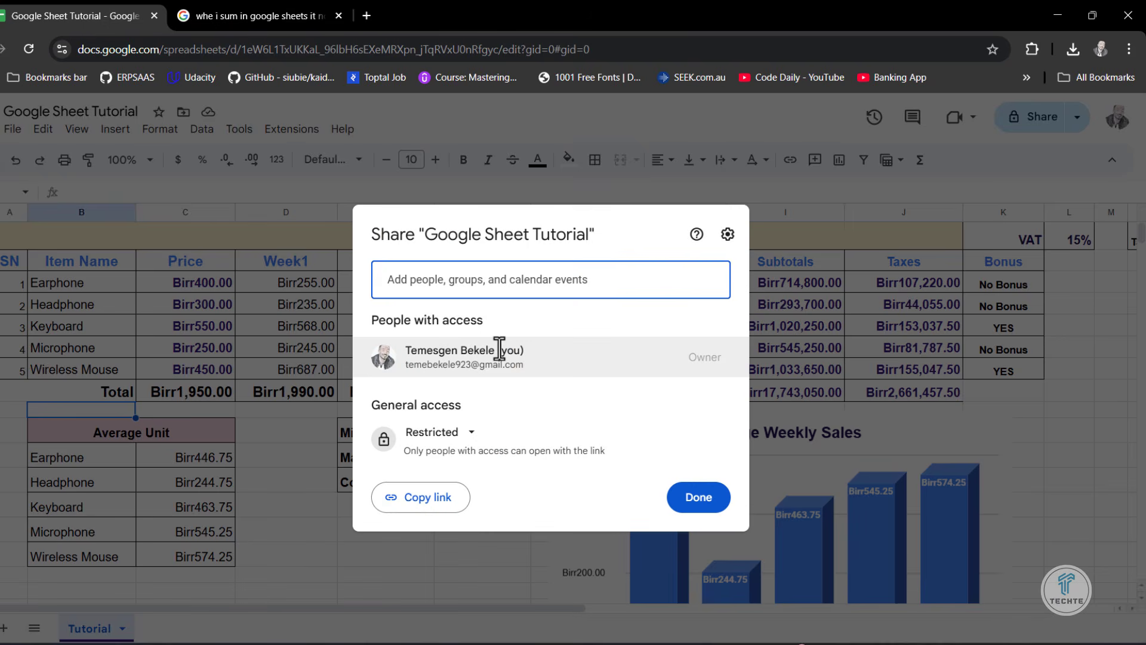
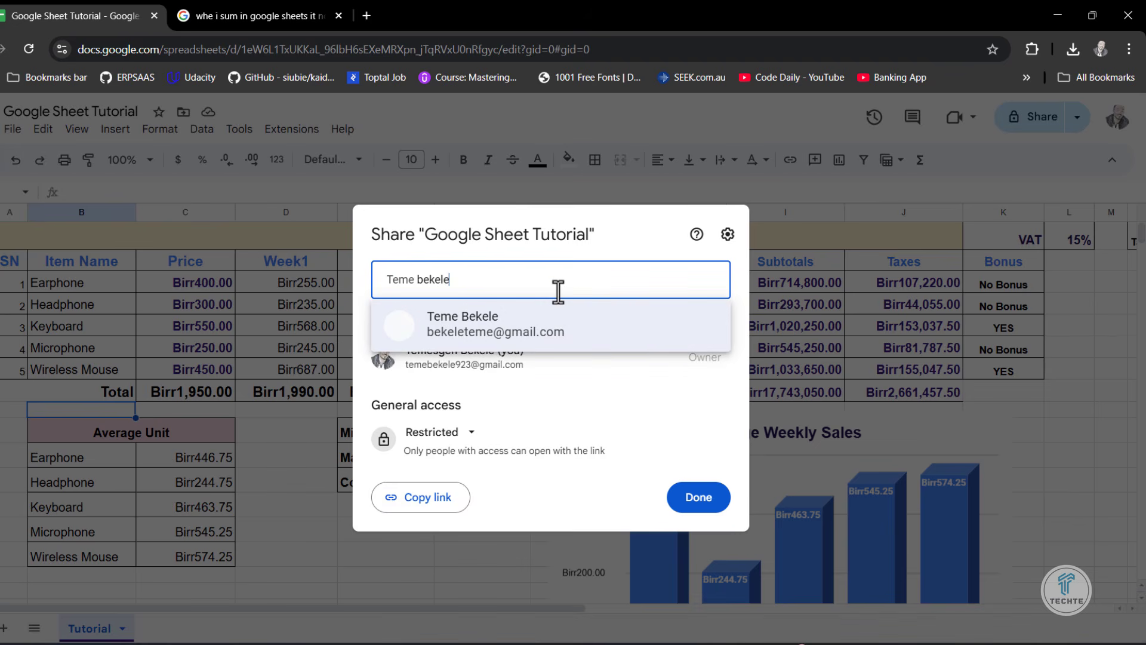
{"action": "left_click", "coordinate": [535, 327]}
- Write the invitation message "Comment and Modify", set the collaborator's role to Commenter and send the invitation
{"action": "left_click", "coordinate": [480, 377]}
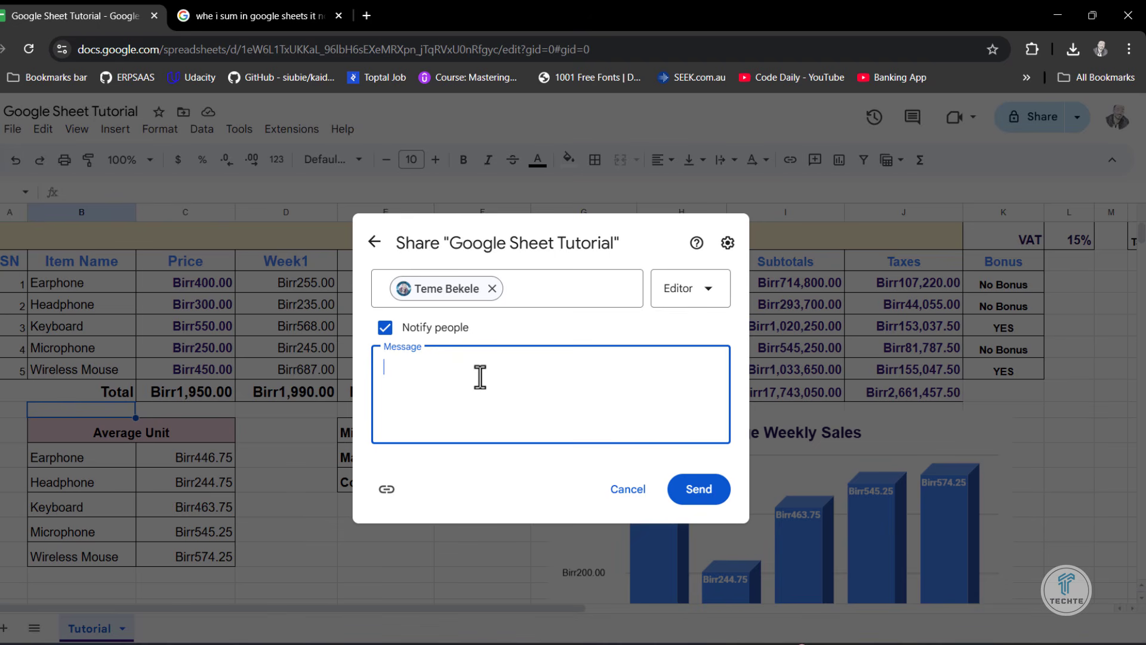
{"action": "type", "text": "Comment and Modify"}
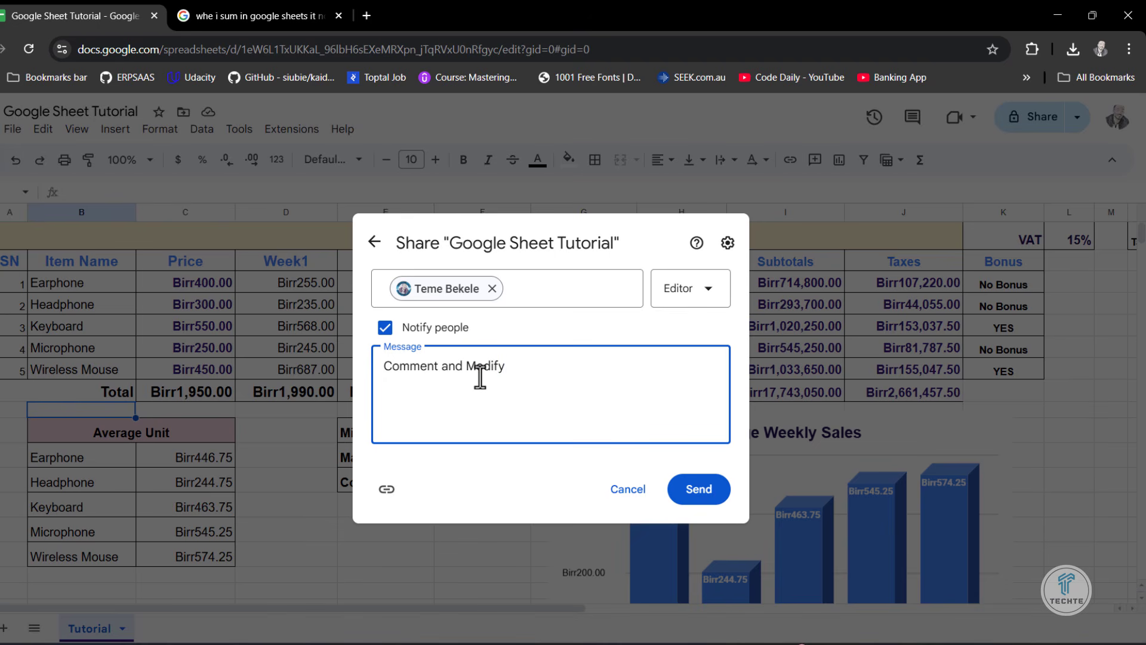
{"action": "left_click", "coordinate": [706, 291]}
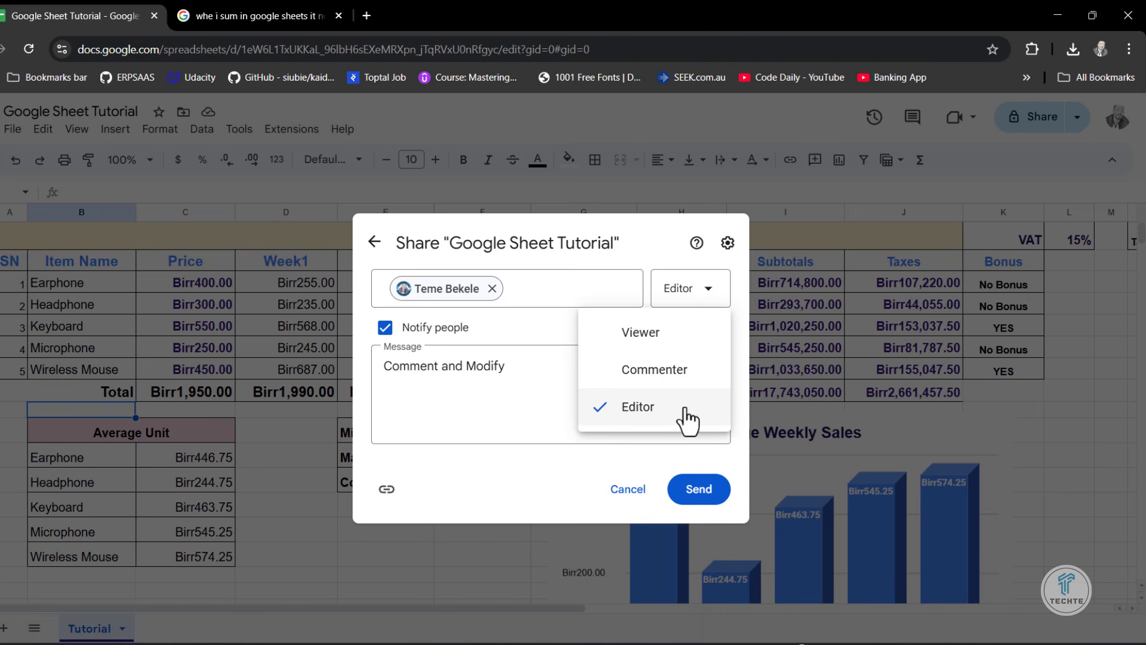
{"action": "left_click", "coordinate": [650, 375]}
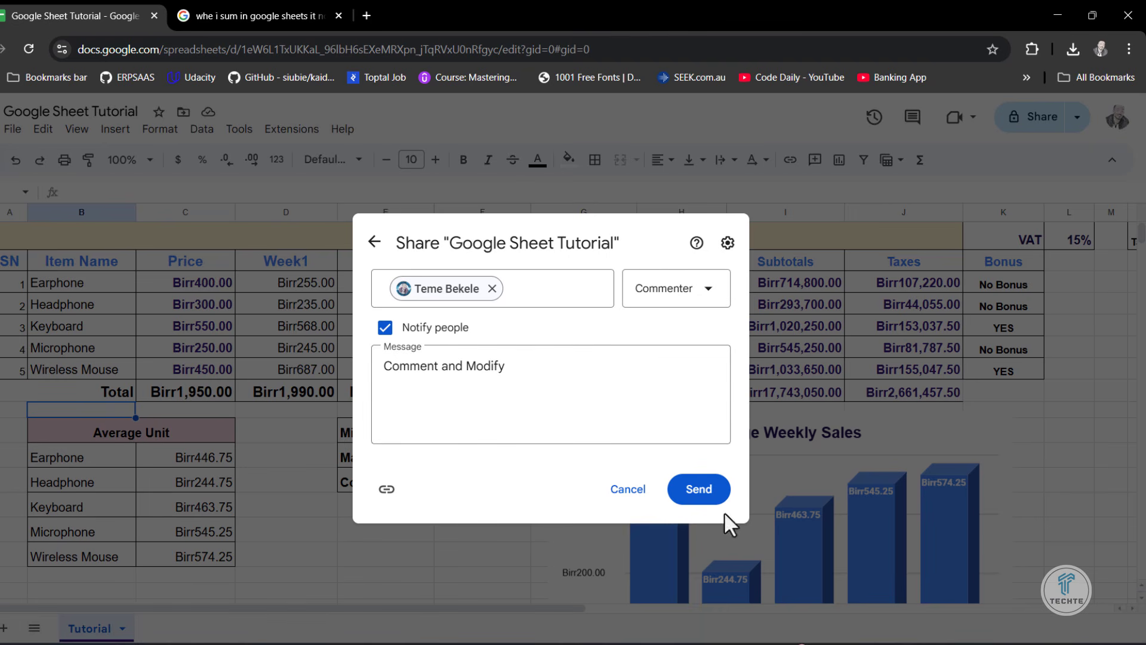
{"action": "left_click", "coordinate": [705, 495]}
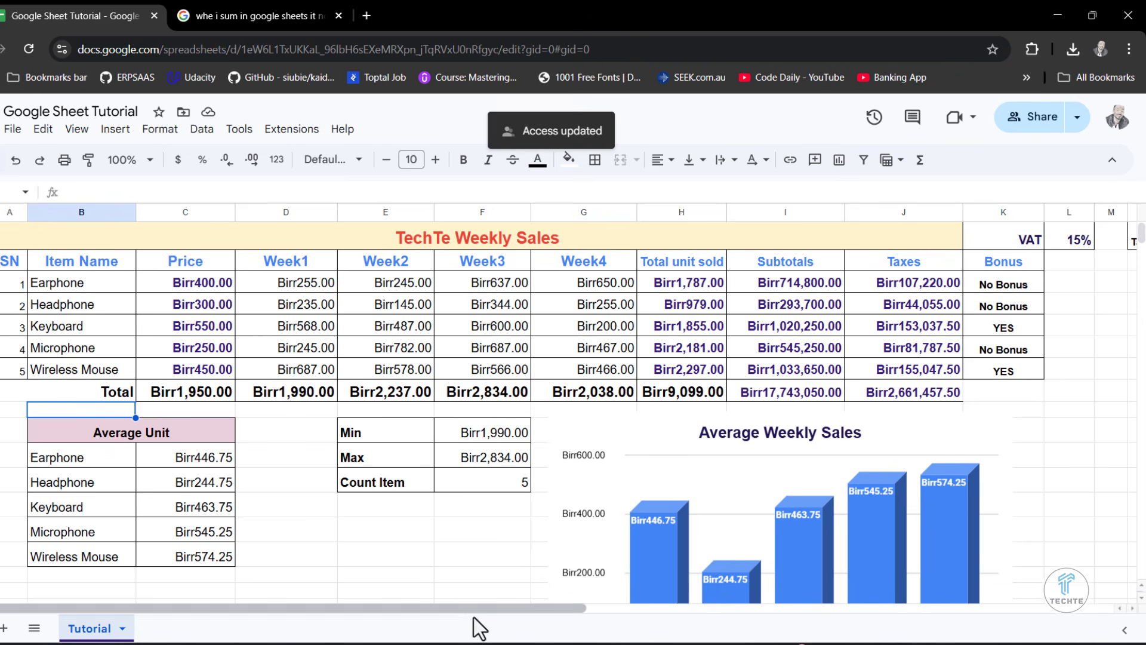
- Switch to the collaborator's browser window, go through Gmail's Google apps in a new tab to Google Sheets, and close the inbox
{"action": "left_click", "coordinate": [466, 644]}
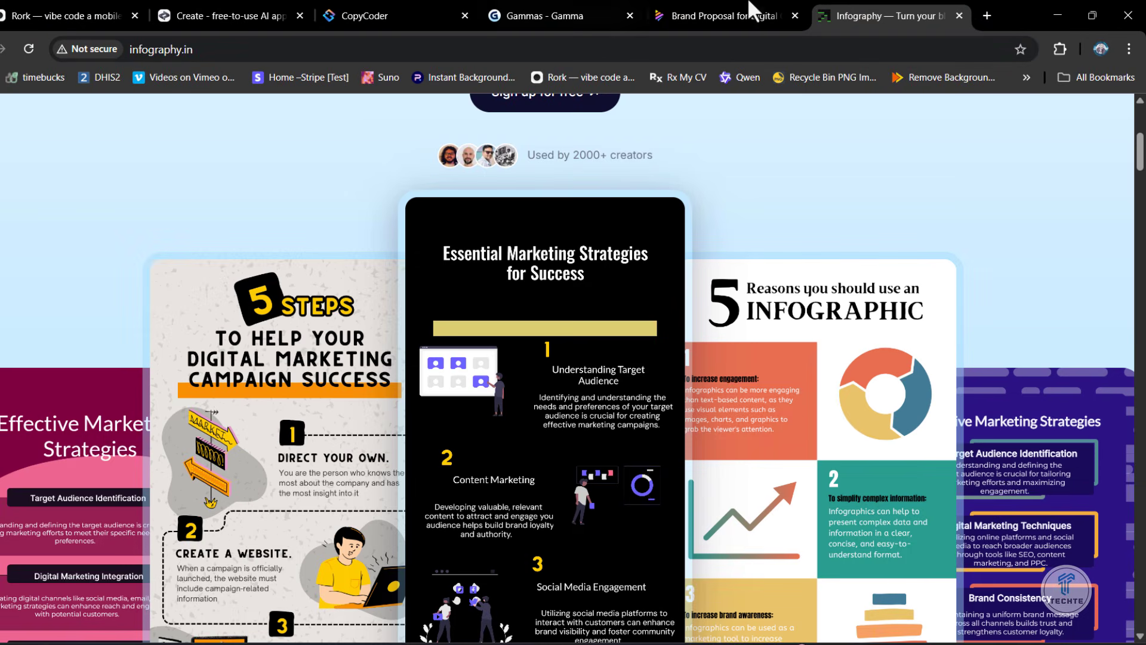
{"action": "left_click", "coordinate": [986, 16]}
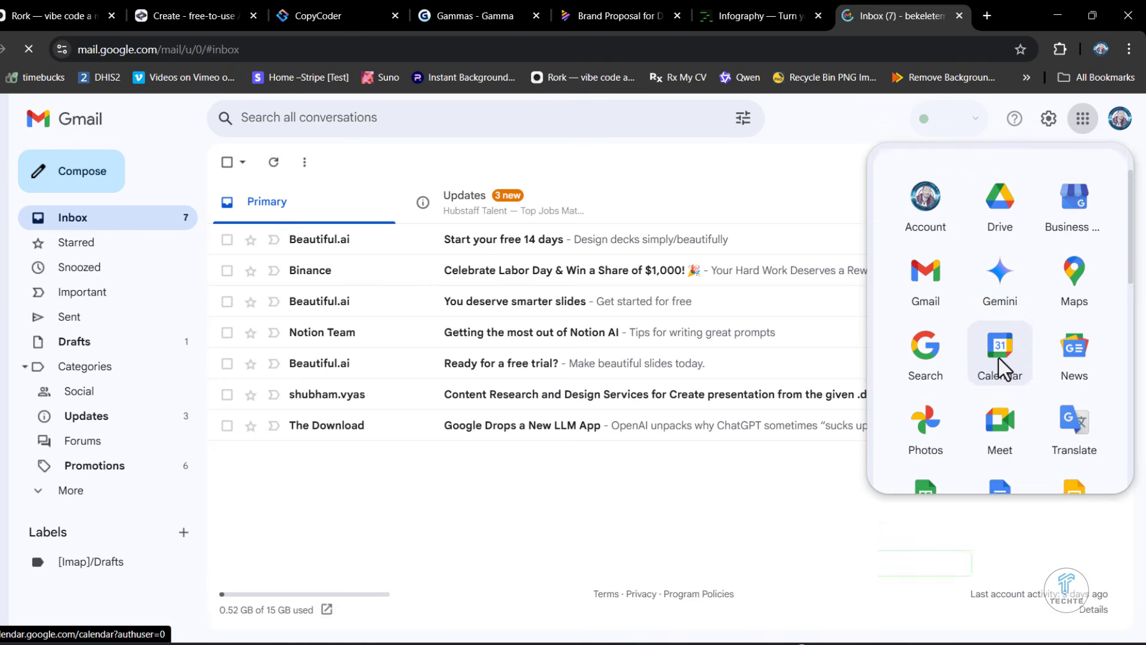
{"action": "scroll", "coordinate": [994, 310], "scroll_direction": "down", "scroll_amount": 2}
{"action": "scroll", "coordinate": [955, 358], "scroll_direction": "down", "scroll_amount": 1}
{"action": "left_click", "coordinate": [900, 383]}
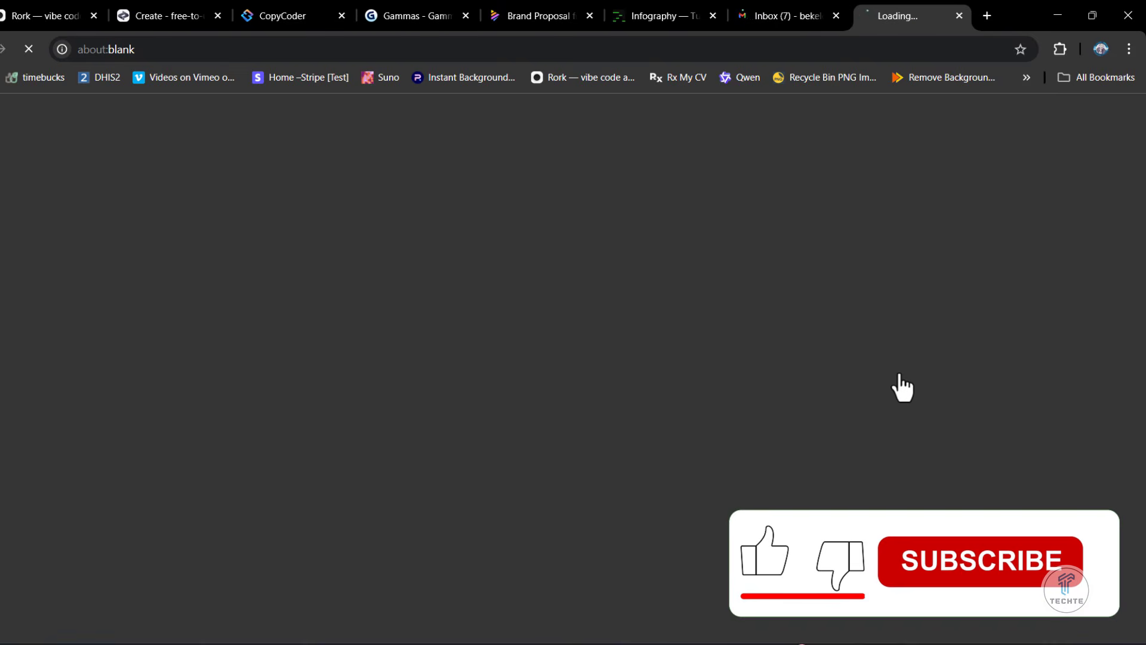
{"action": "left_click", "coordinate": [836, 16]}
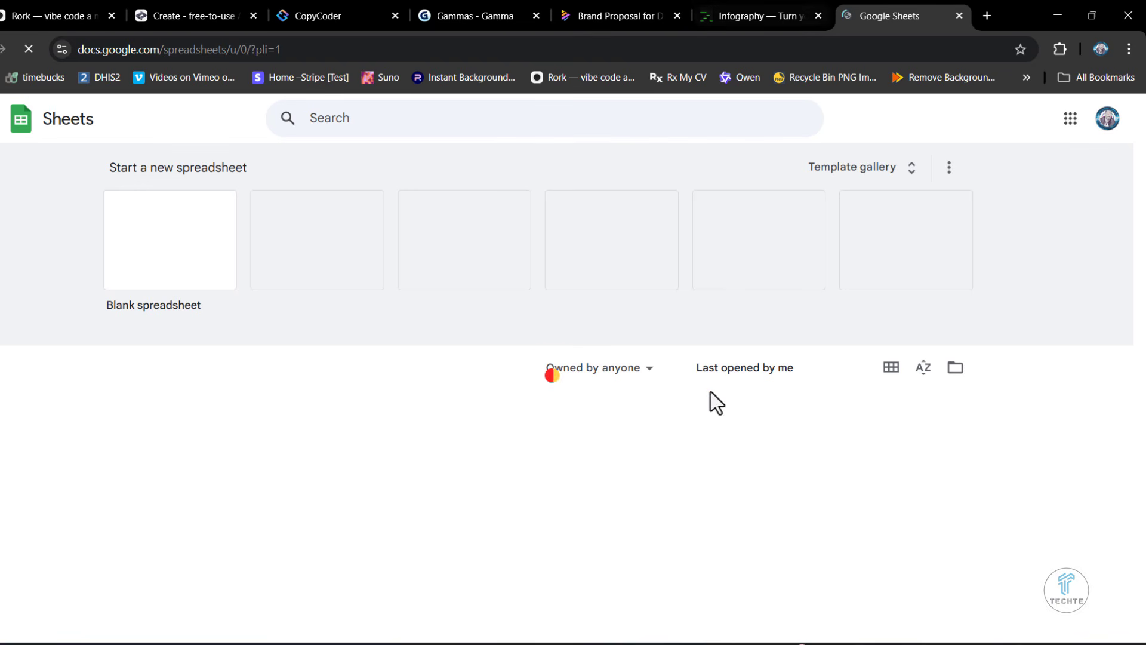
- Find the shared Google Sheet Tutorial file among the earlier spreadsheets and open it
{"action": "scroll", "coordinate": [585, 417], "scroll_direction": "down", "scroll_amount": 4}
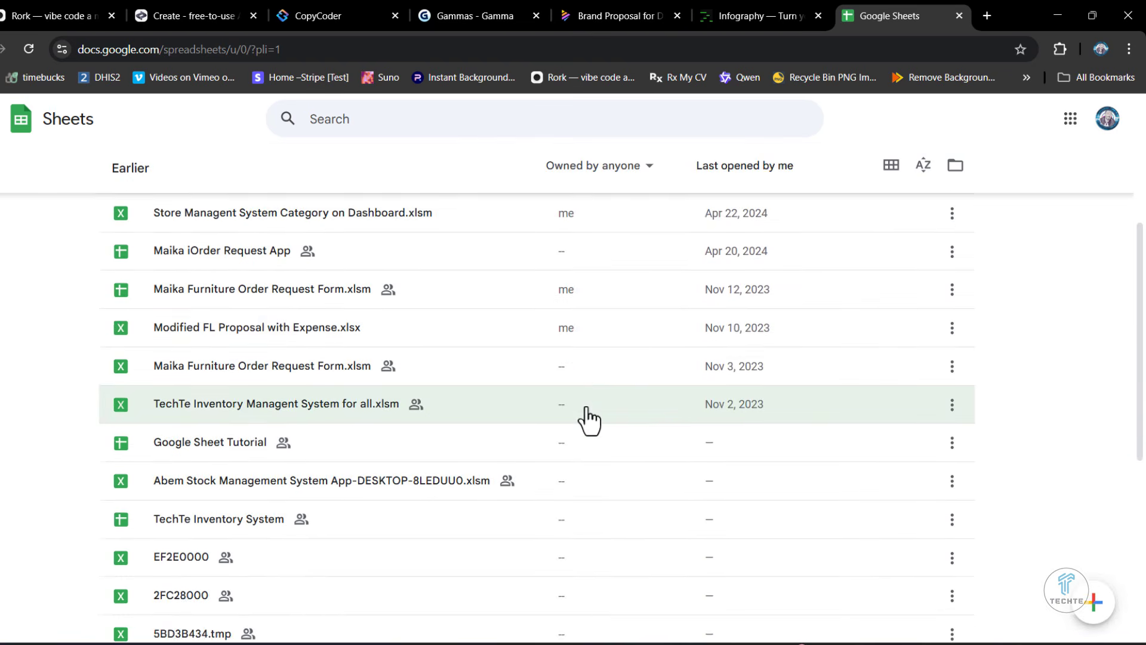
{"action": "scroll", "coordinate": [589, 422], "scroll_direction": "up", "scroll_amount": 5}
{"action": "scroll", "coordinate": [588, 422], "scroll_direction": "down", "scroll_amount": 3}
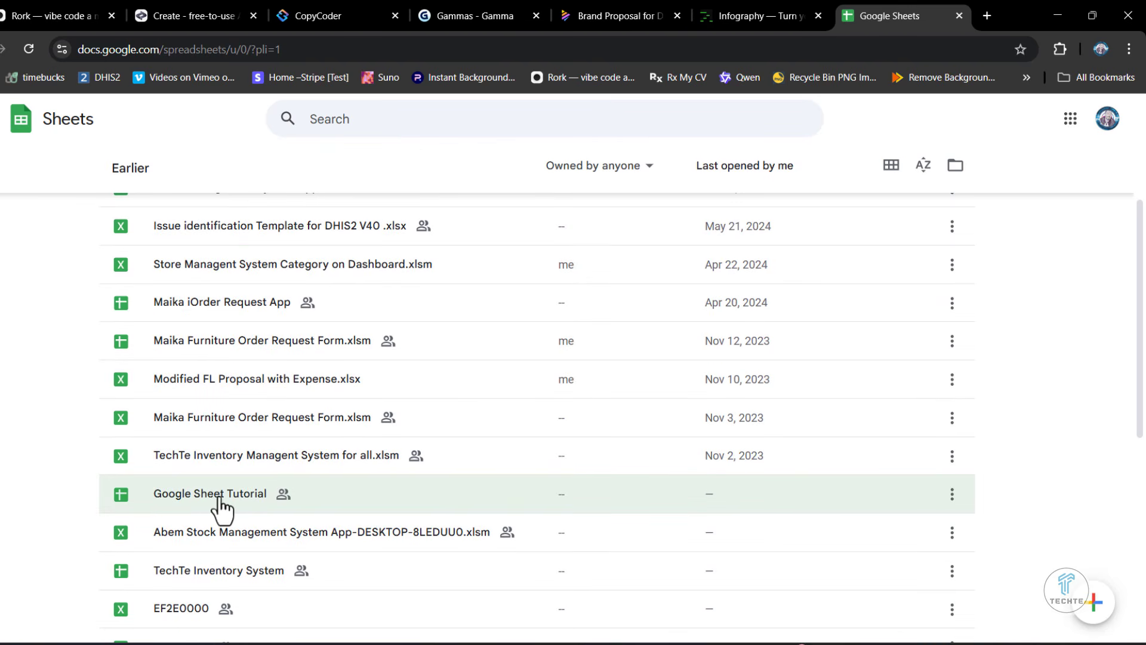
{"action": "left_click", "coordinate": [186, 496]}
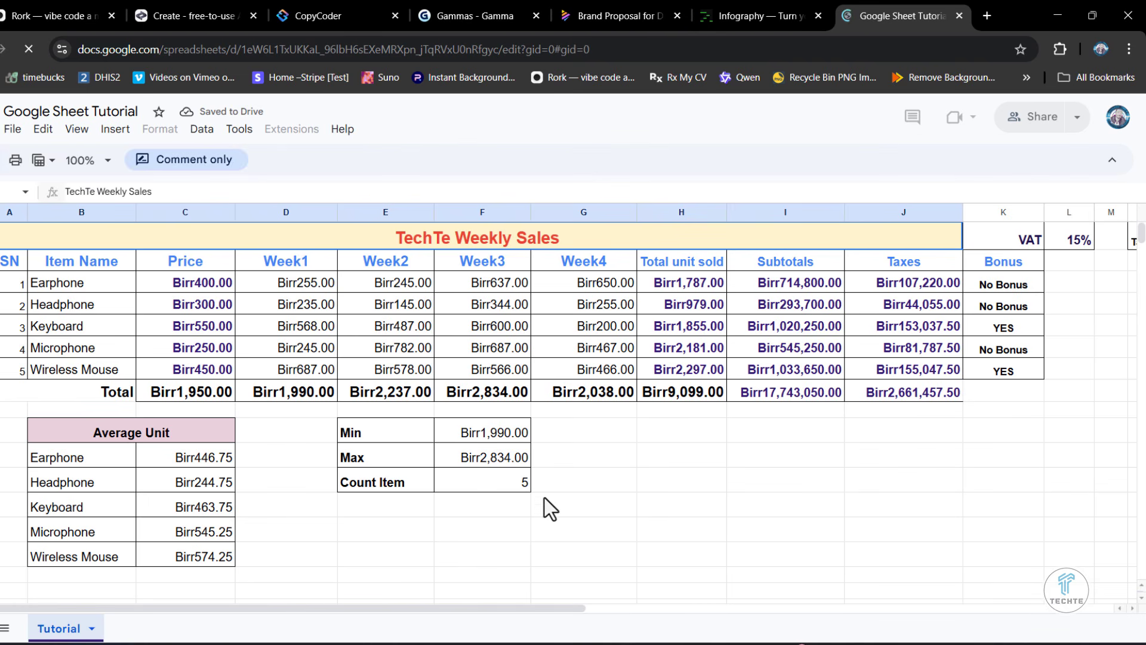
- Comment "Modify the color of Chart bars" on the empty column F cell in the Wireless Mouse row of the Average Unit table
{"action": "left_click", "coordinate": [481, 478]}
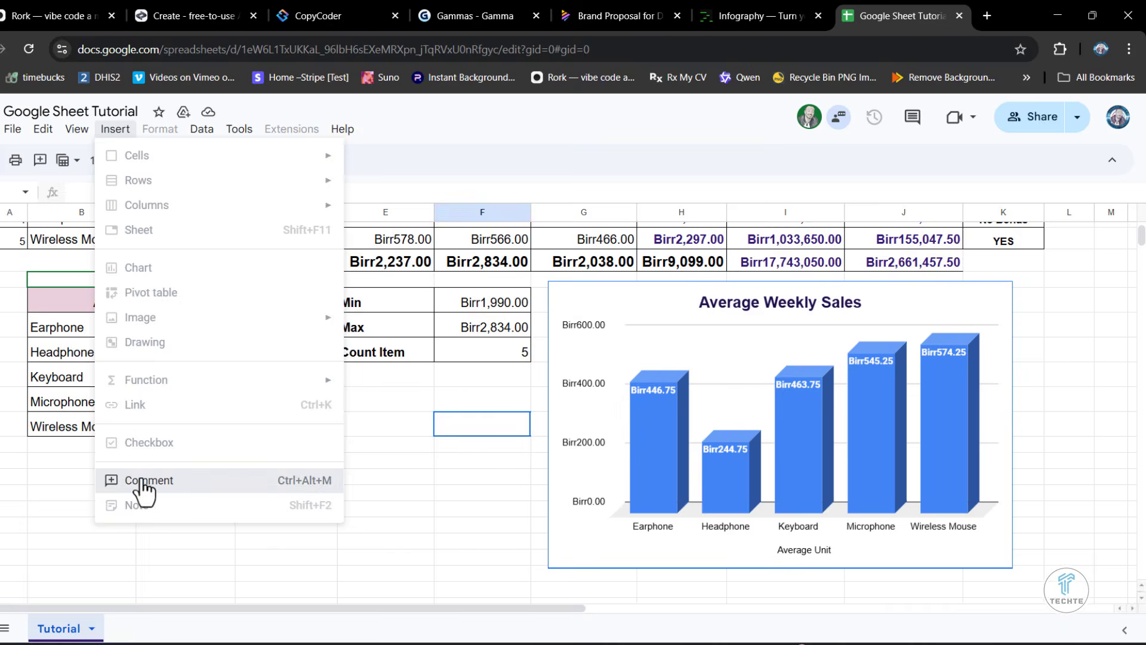
{"action": "left_click", "coordinate": [143, 485]}
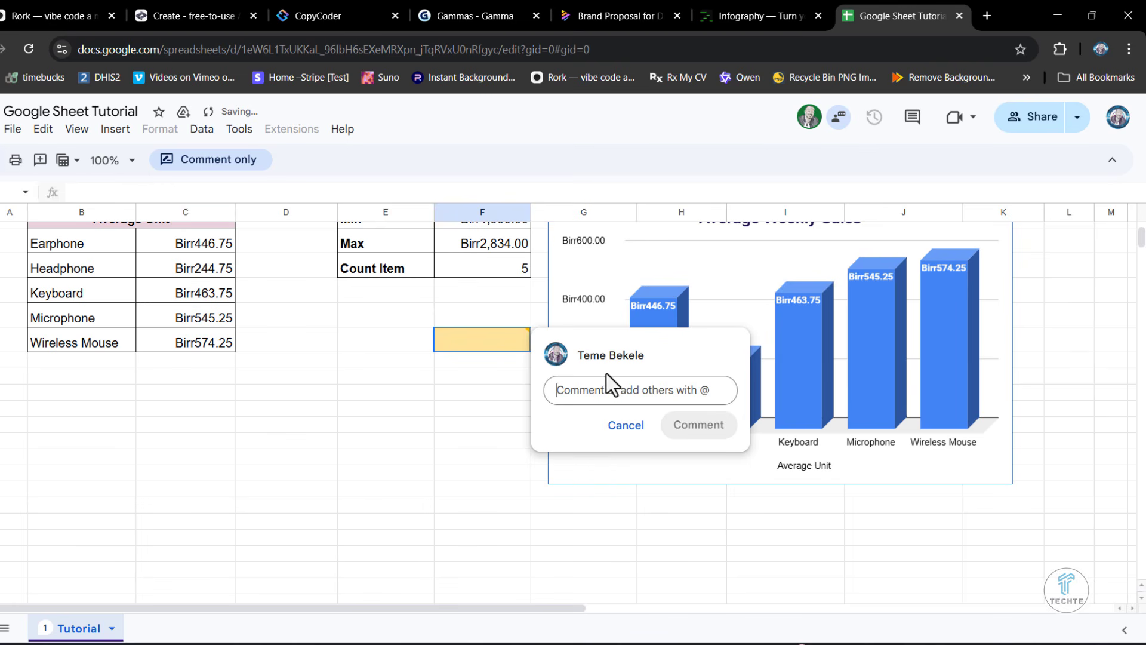
{"action": "left_click_drag", "start_coordinate": [610, 340], "coordinate": [393, 370]}
{"action": "left_click", "coordinate": [617, 392]}
{"action": "type", "text": "Modify the"}
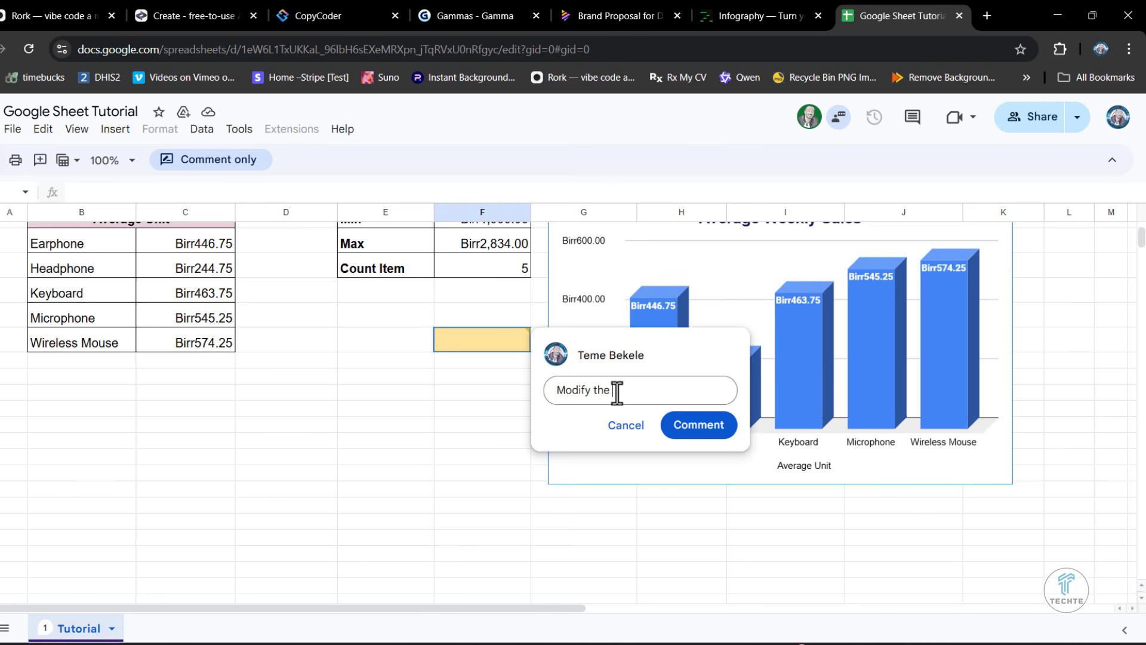
{"action": "type", "text": " color of Chart bars"}
{"action": "left_click", "coordinate": [698, 427]}
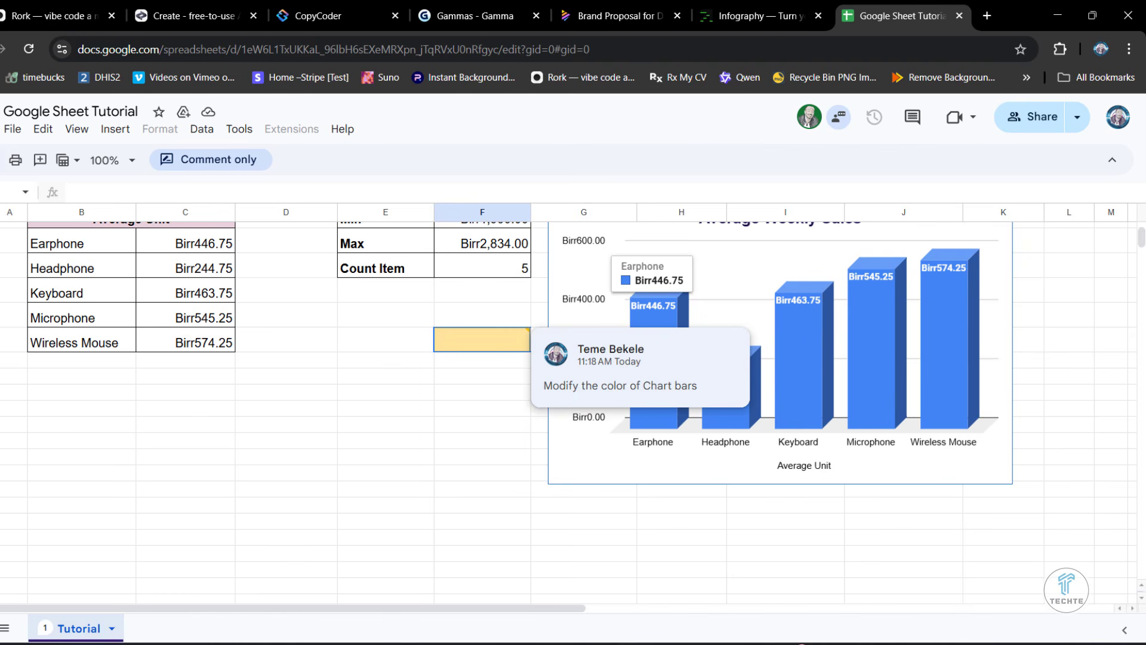
- Switch to the owner's browser window and view the collaborator's comment on the column F cell beside the chart
{"action": "mouse_move", "coordinate": [249, 627]}
{"action": "left_click", "coordinate": [150, 591]}
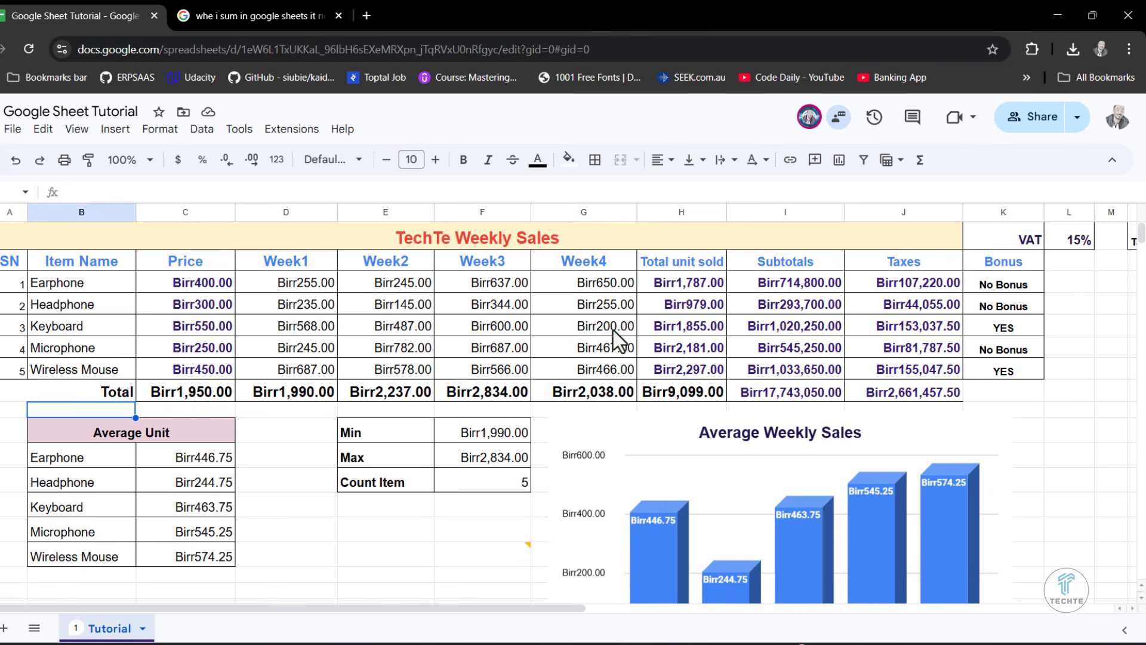
{"action": "scroll", "coordinate": [575, 496], "scroll_direction": "down", "scroll_amount": 2}
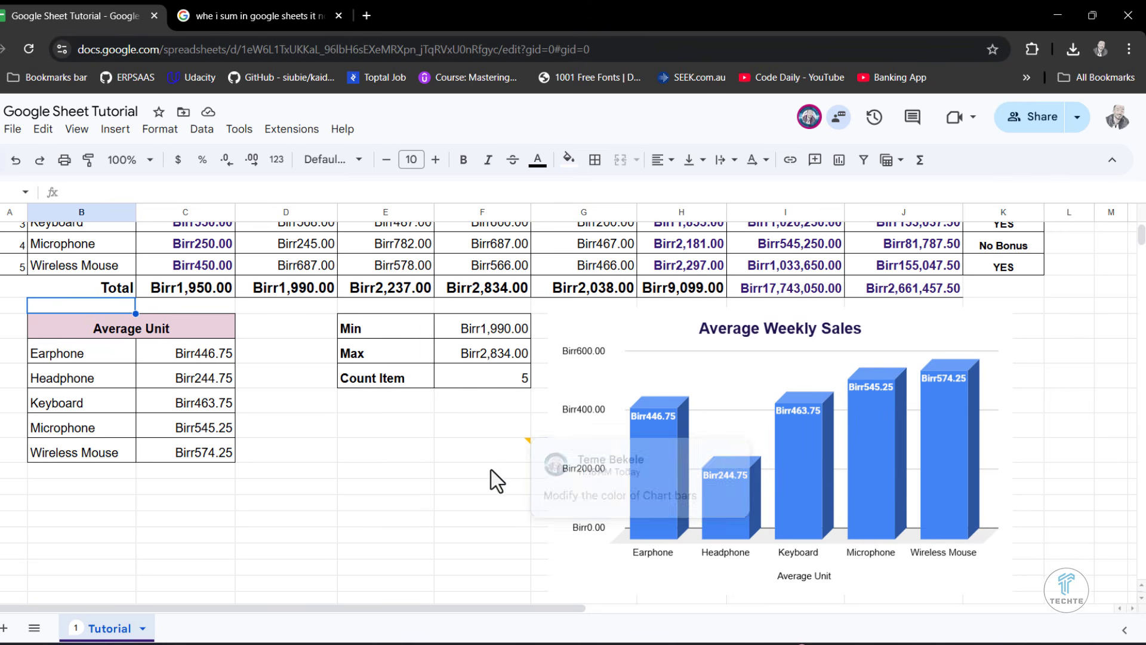
{"action": "left_click", "coordinate": [496, 452]}
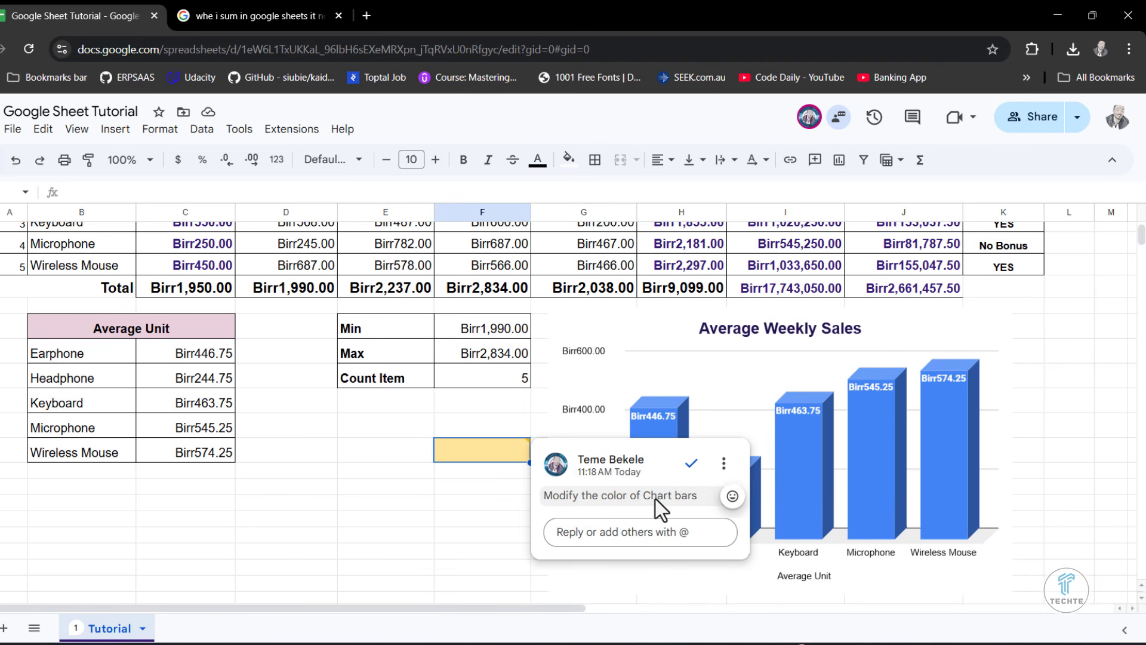
{"action": "left_click", "coordinate": [457, 501]}
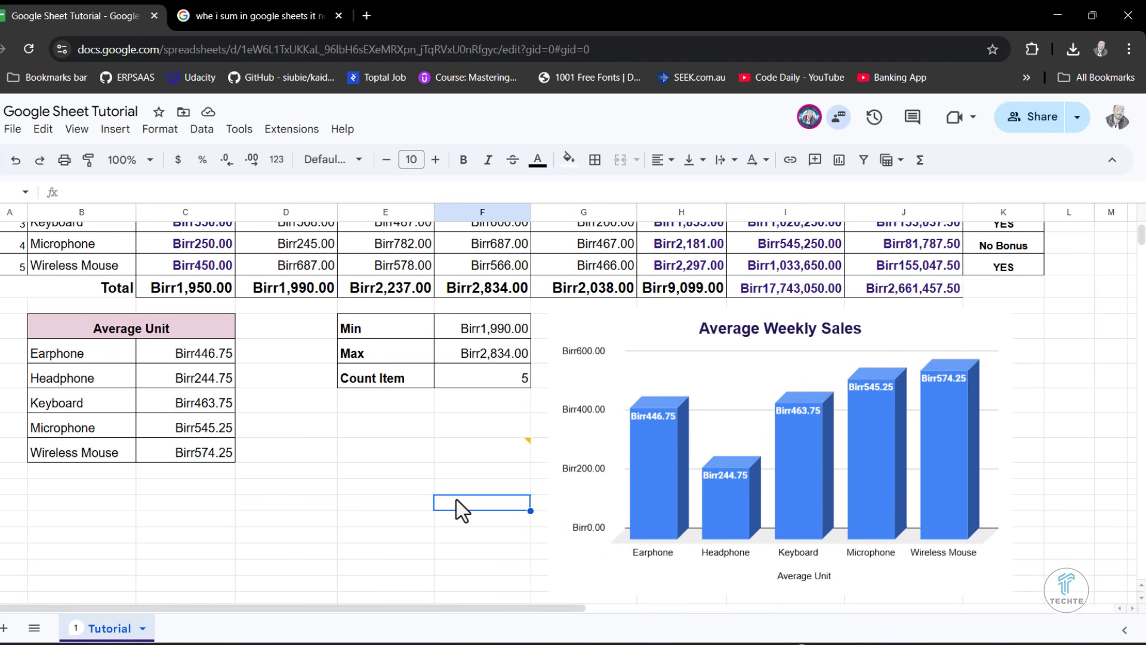
{"action": "scroll", "coordinate": [457, 499], "scroll_direction": "up", "scroll_amount": 3}
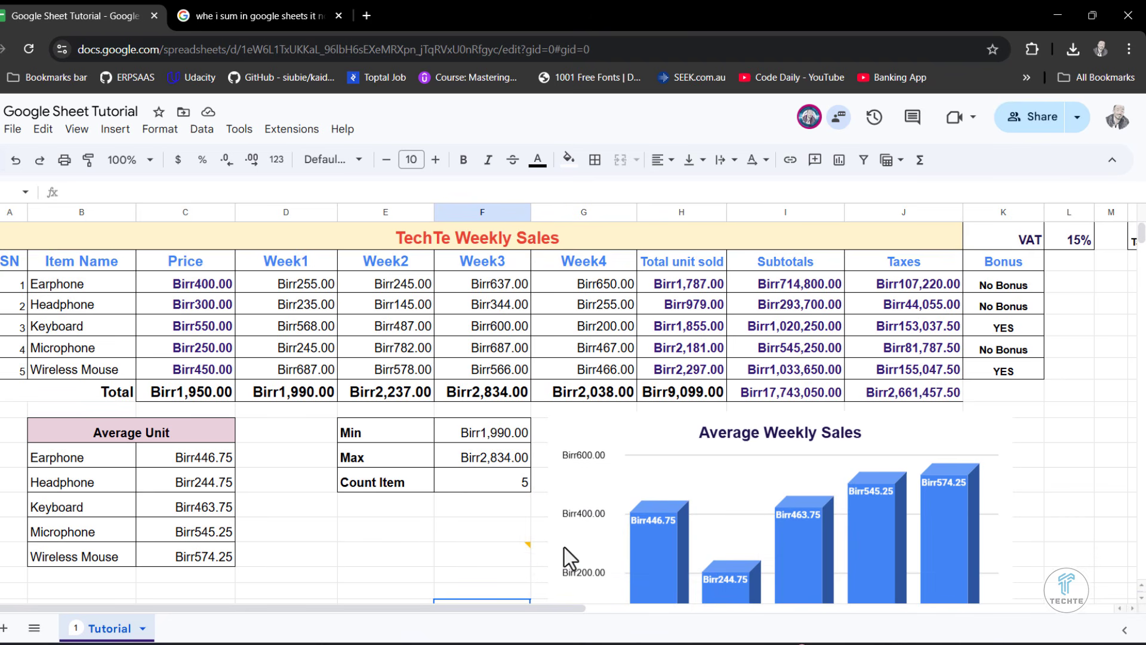
{"action": "scroll", "coordinate": [541, 472], "scroll_direction": "down", "scroll_amount": 3}
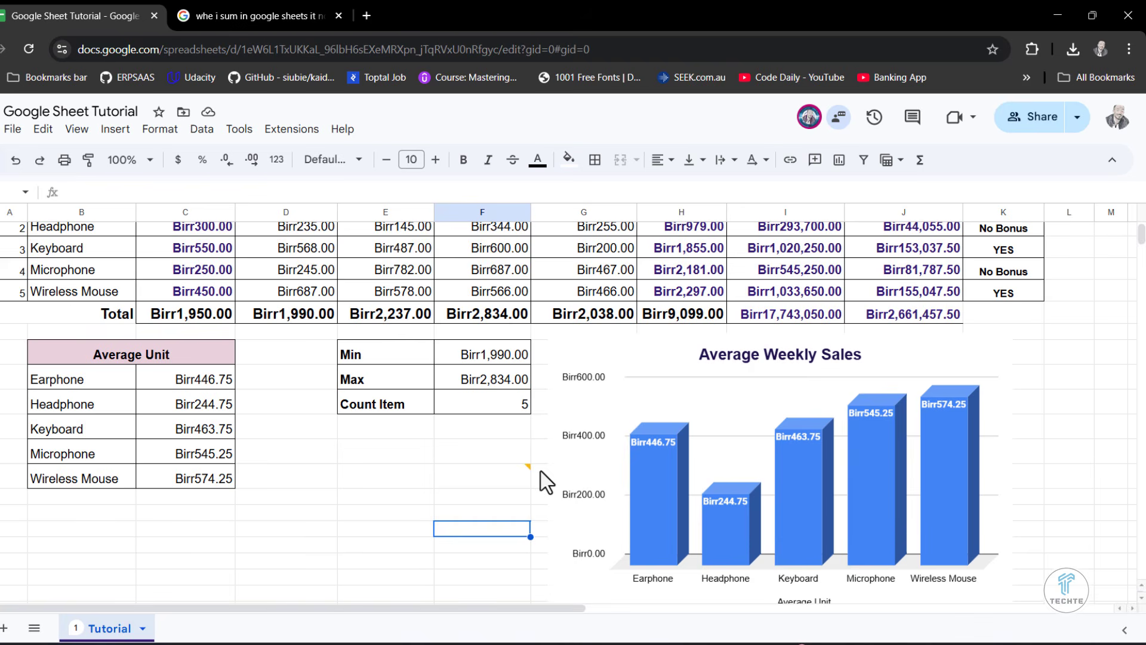
{"action": "scroll", "coordinate": [541, 471], "scroll_direction": "up", "scroll_amount": 3}
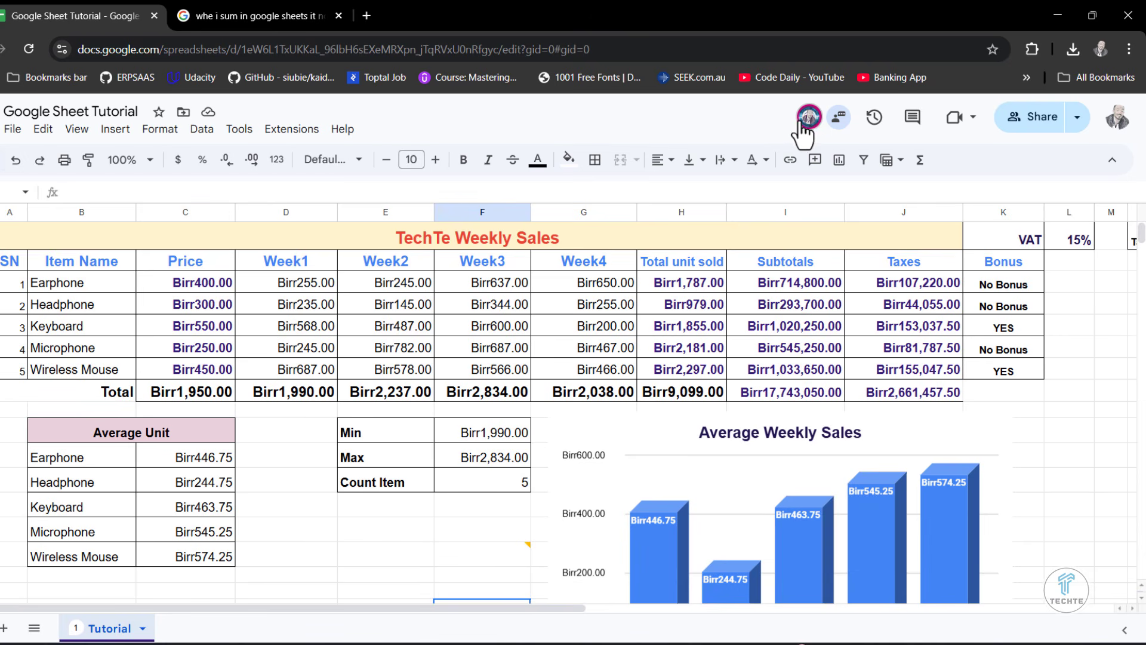
- Change the collaborator's role from Commenter to Editor in the spreadsheet's sharing settings and finish sharing
{"action": "mouse_move", "coordinate": [811, 123]}
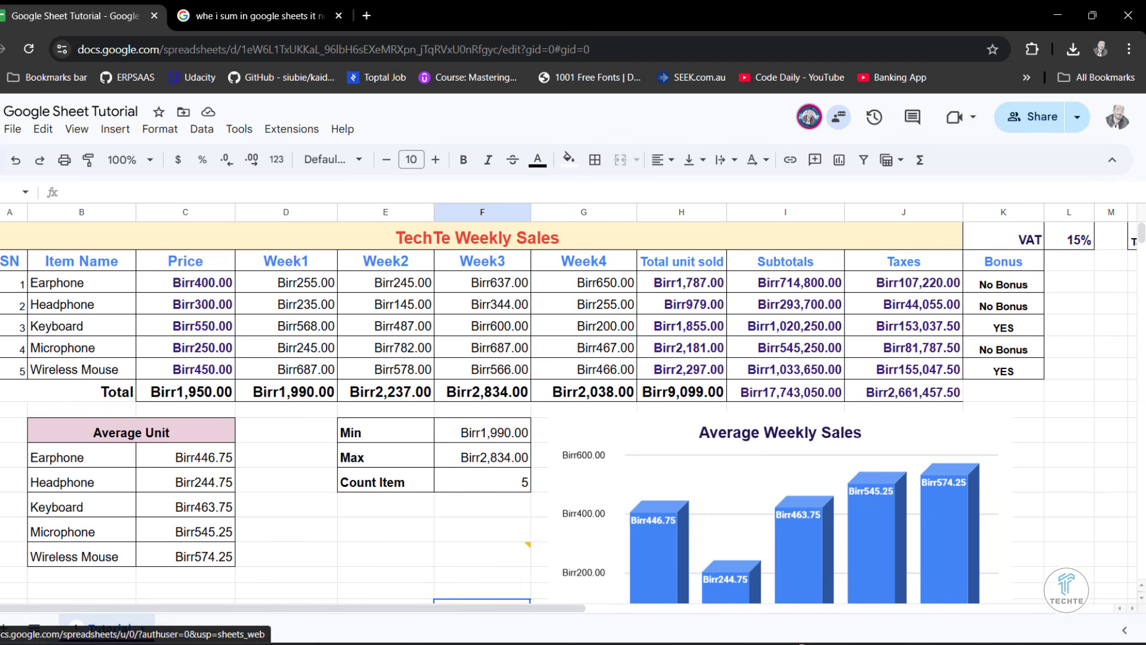
{"action": "left_click", "coordinate": [12, 129]}
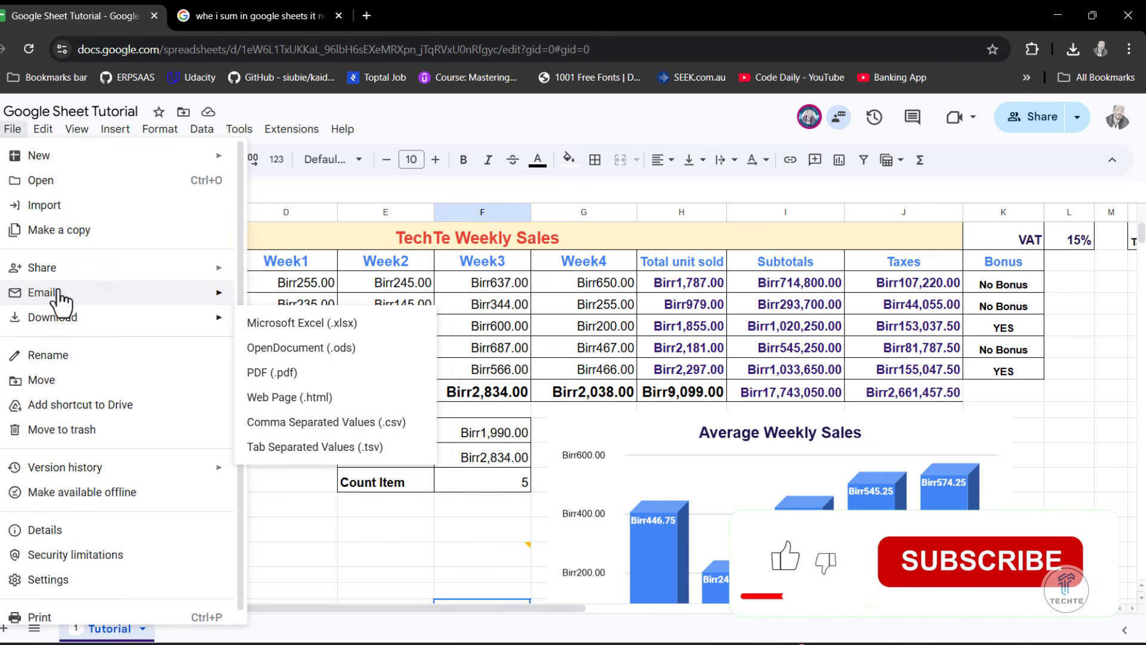
{"action": "mouse_move", "coordinate": [53, 269]}
{"action": "left_click", "coordinate": [312, 271]}
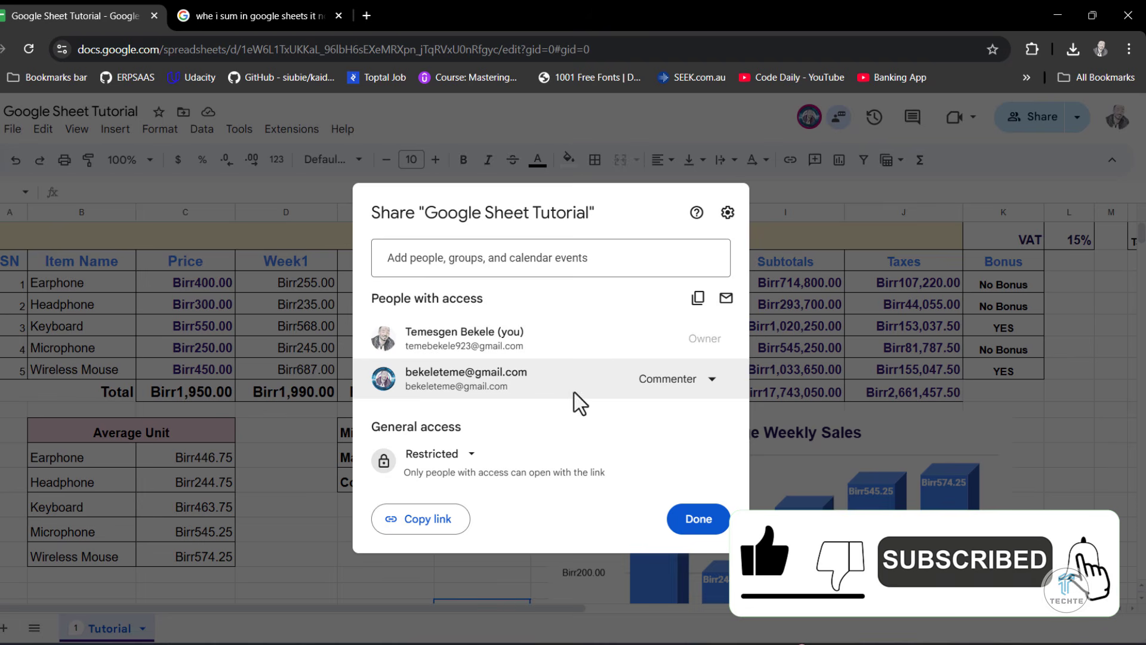
{"action": "left_click", "coordinate": [669, 382]}
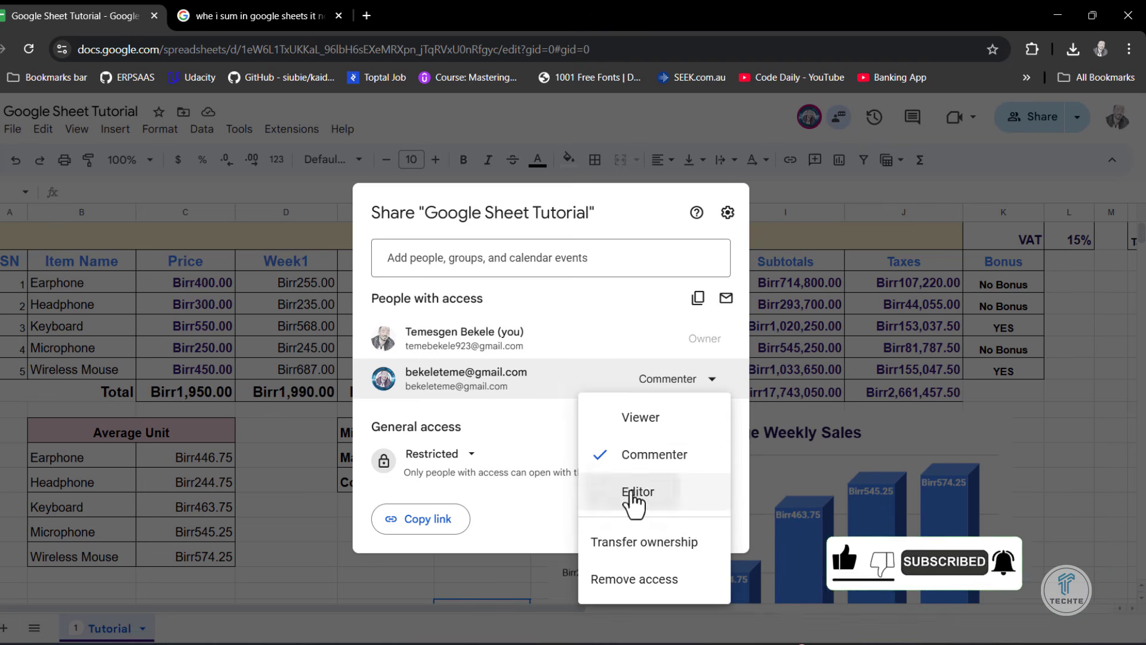
{"action": "left_click", "coordinate": [666, 500]}
{"action": "left_click", "coordinate": [699, 519]}
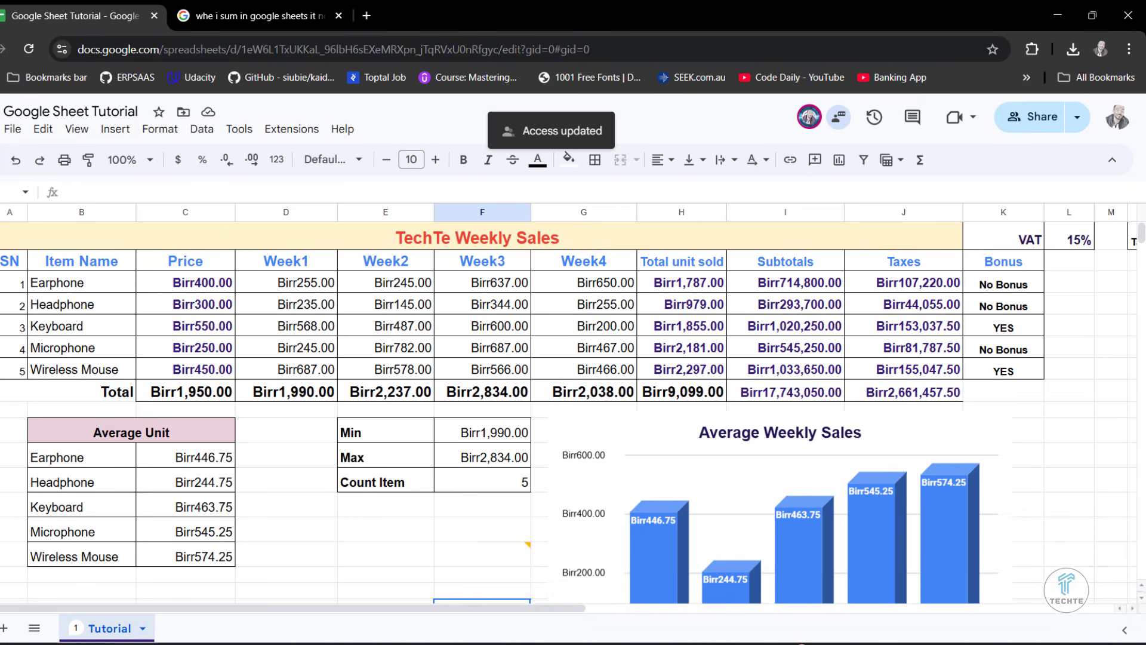
- Switch to the collaborator's window, reload the spreadsheet, and extend the title to "TechTe Weekly Sales 2017 EC"
{"action": "key", "text": "alt+Tab"}
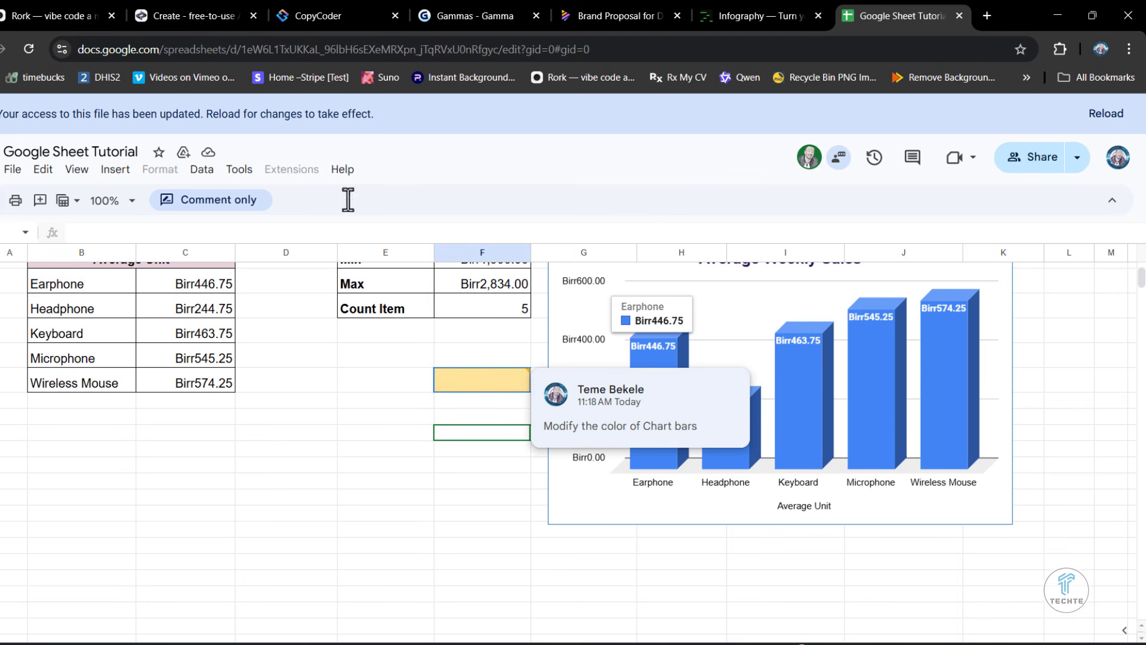
{"action": "left_click", "coordinate": [26, 51]}
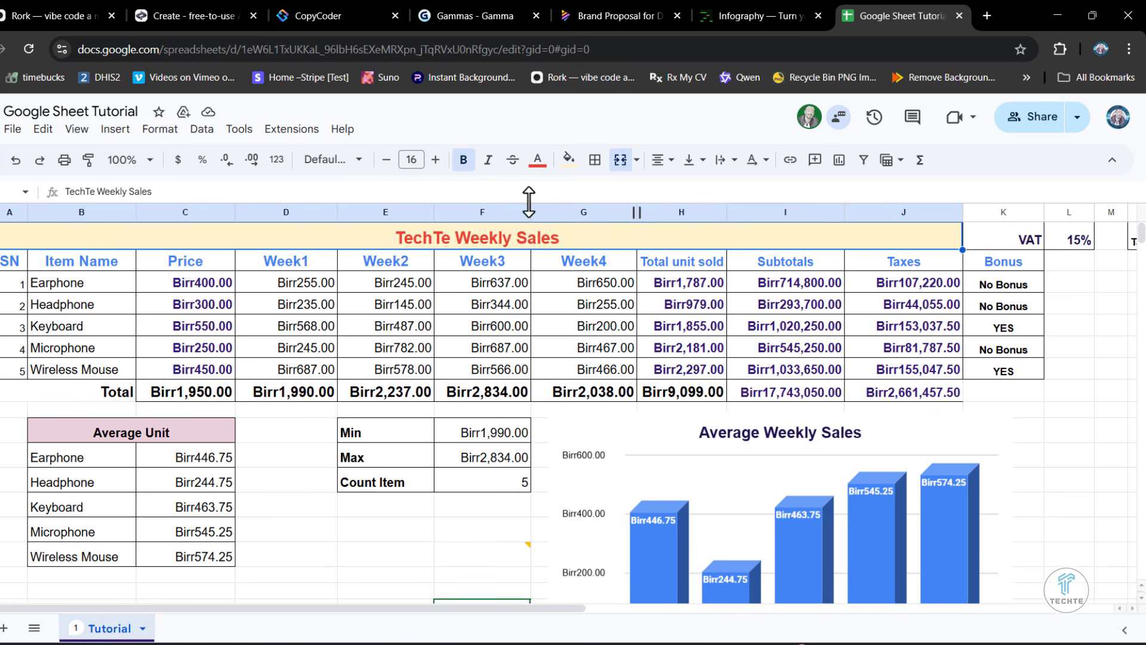
{"action": "left_click", "coordinate": [168, 191]}
{"action": "type", "text": "2017"}
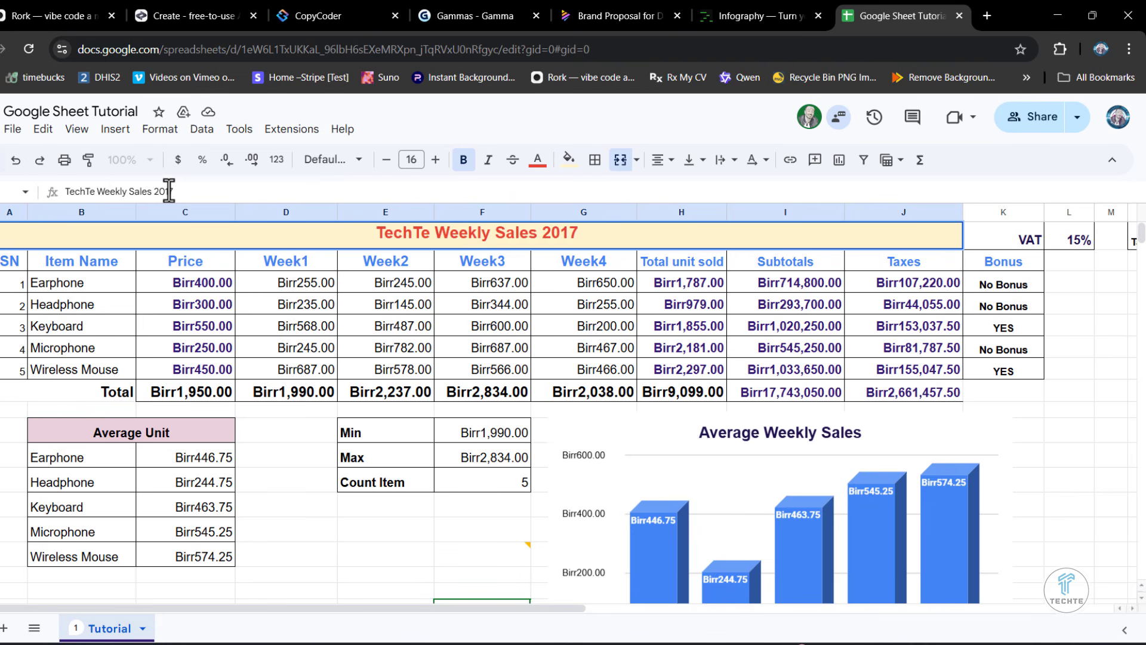
{"action": "type", "text": " EC"}
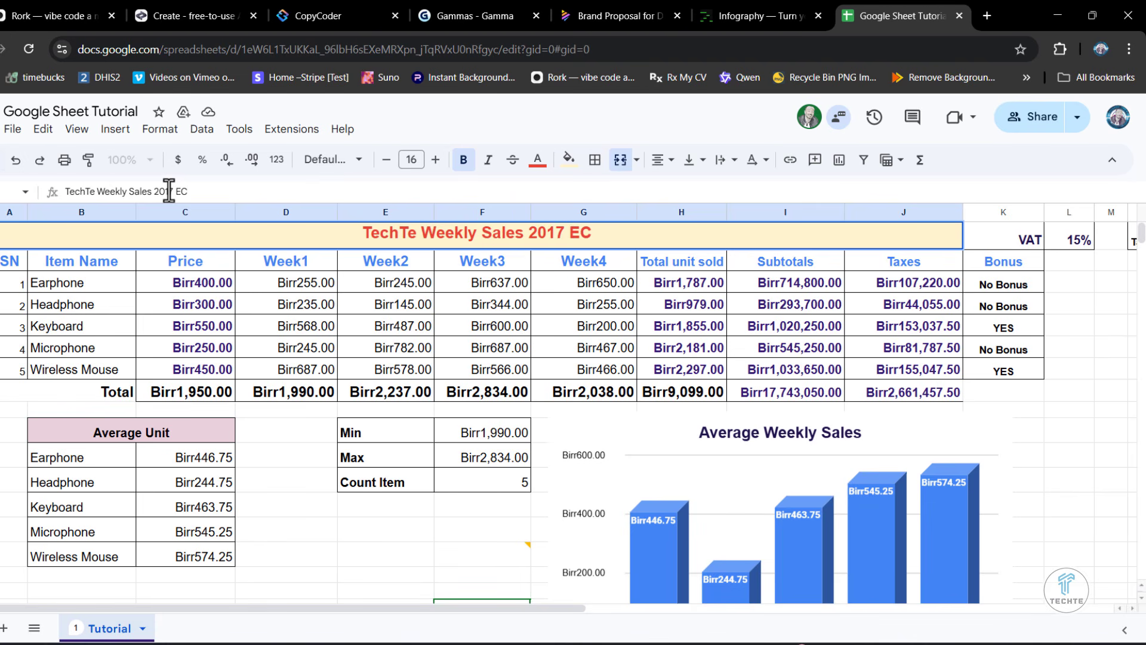
{"action": "left_click", "coordinate": [602, 240]}
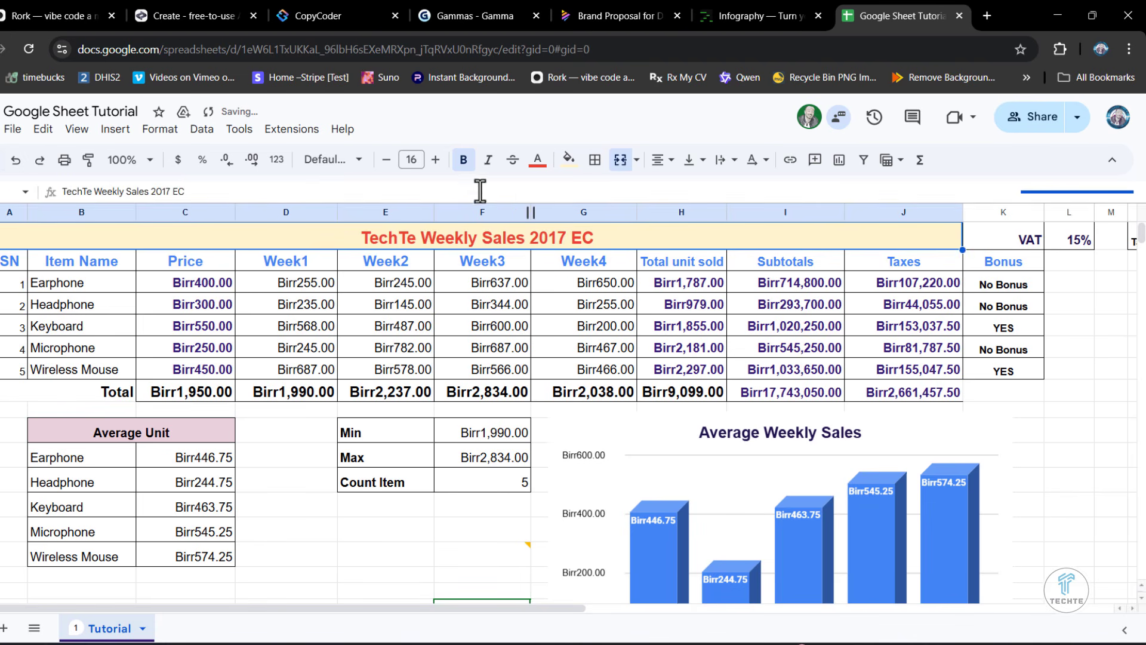
- Fill the merged title cell with light cornflower blue and set its text color to dark purple
{"action": "left_click", "coordinate": [569, 159]}
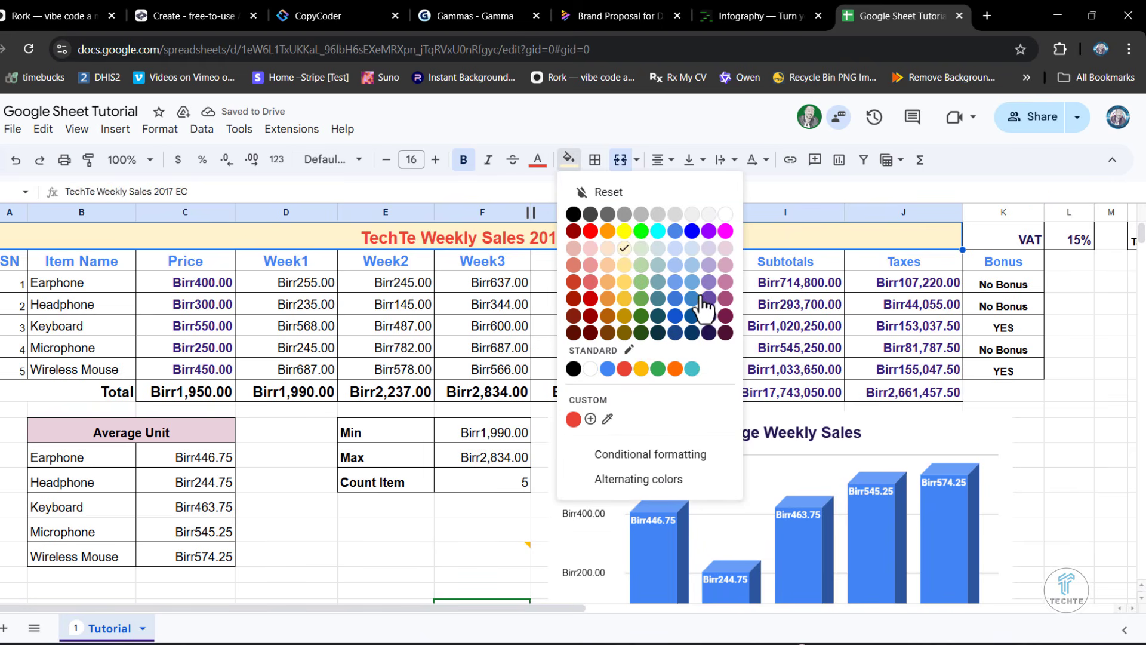
{"action": "left_click", "coordinate": [675, 298]}
{"action": "left_click", "coordinate": [569, 159]}
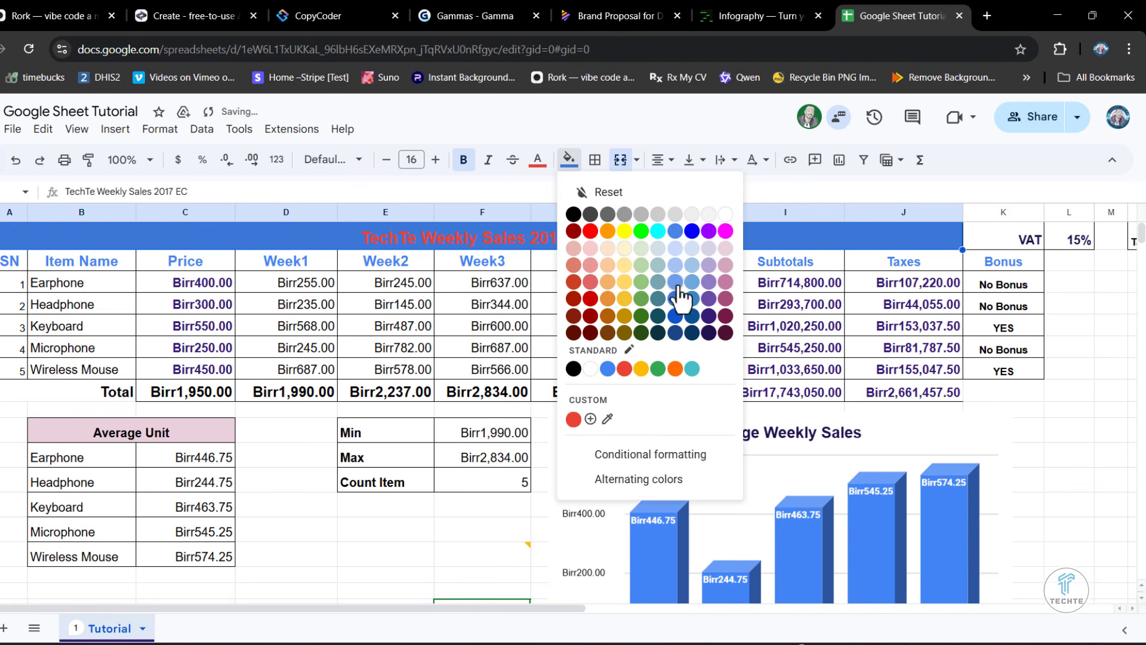
{"action": "left_click", "coordinate": [675, 264]}
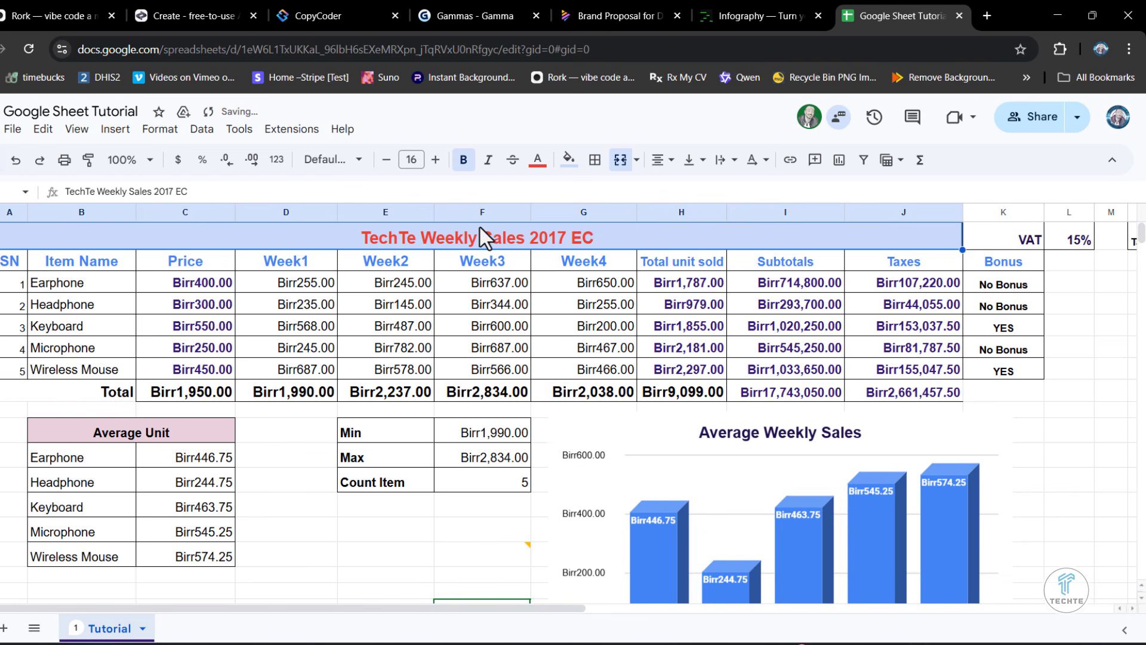
{"action": "left_click", "coordinate": [537, 160]}
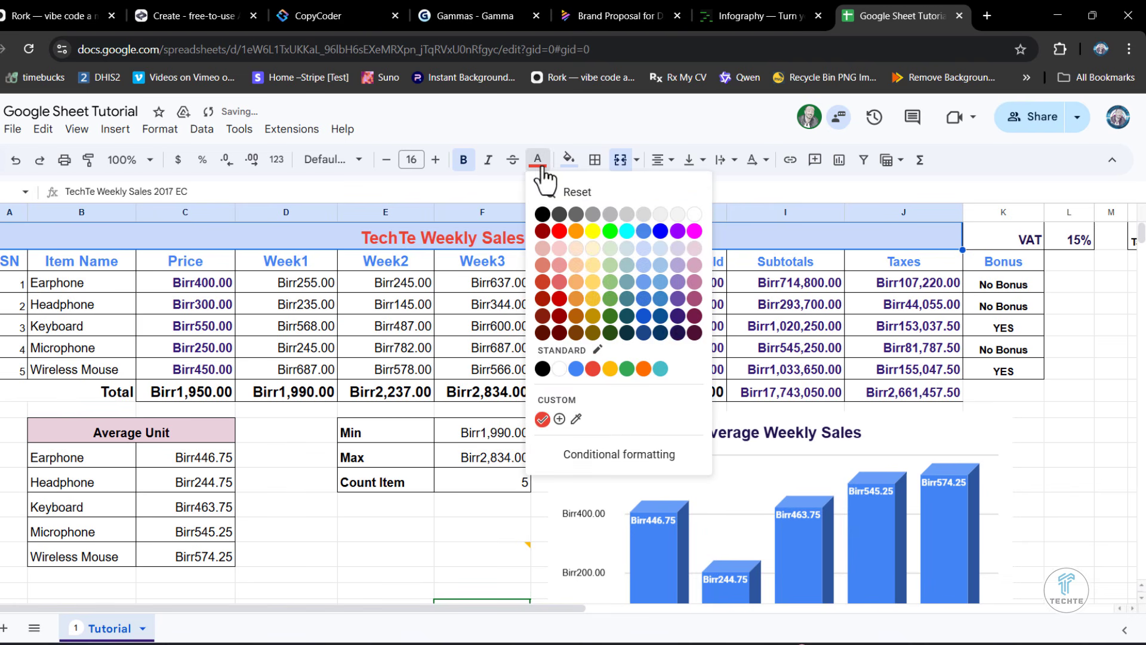
{"action": "left_click", "coordinate": [678, 332]}
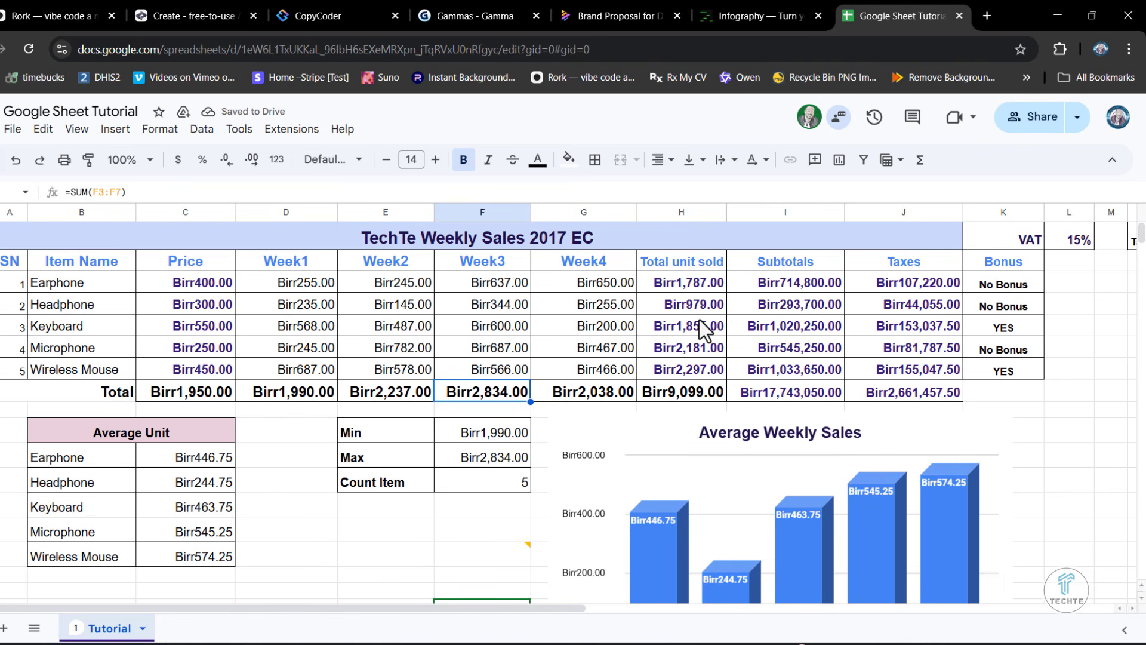
- Switch back to the owner's window and review the collaborator's title edits in the sheet
{"action": "scroll", "coordinate": [699, 320], "scroll_direction": "down", "scroll_amount": 4}
{"action": "scroll", "coordinate": [699, 320], "scroll_direction": "up", "scroll_amount": 3}
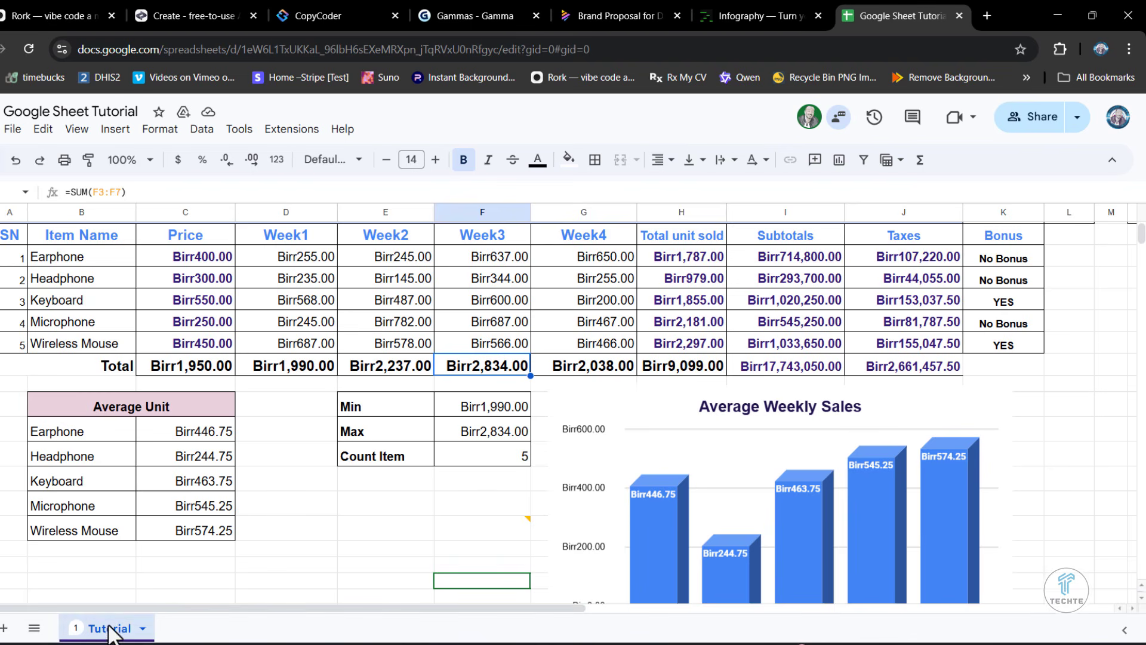
{"action": "mouse_move", "coordinate": [442, 644]}
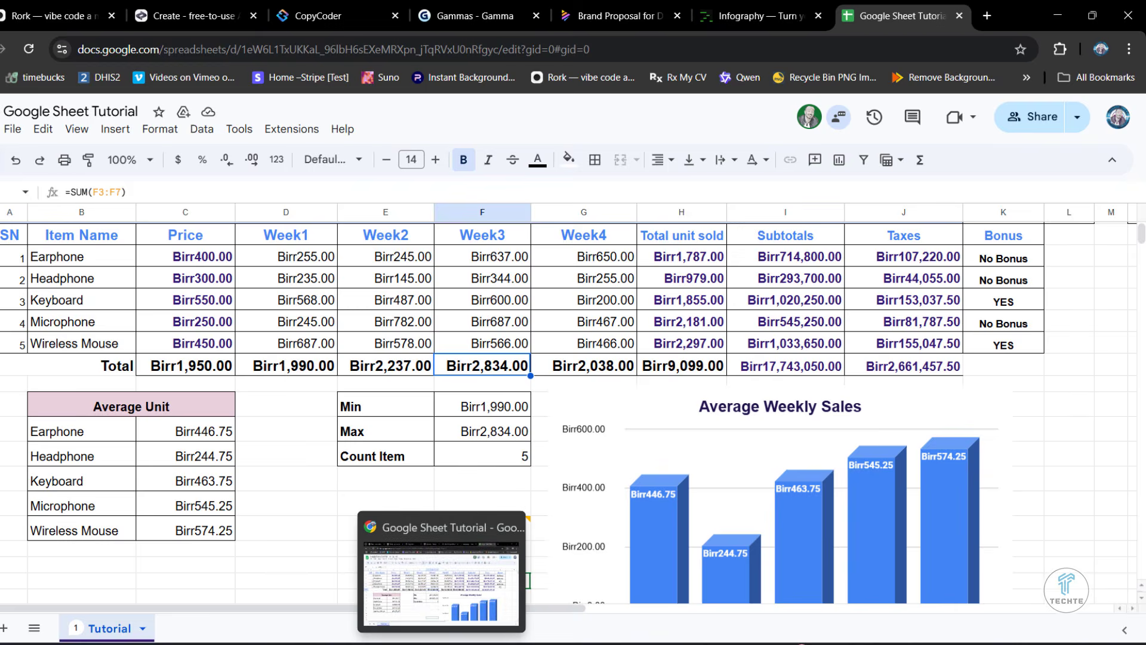
{"action": "left_click", "coordinate": [174, 579]}
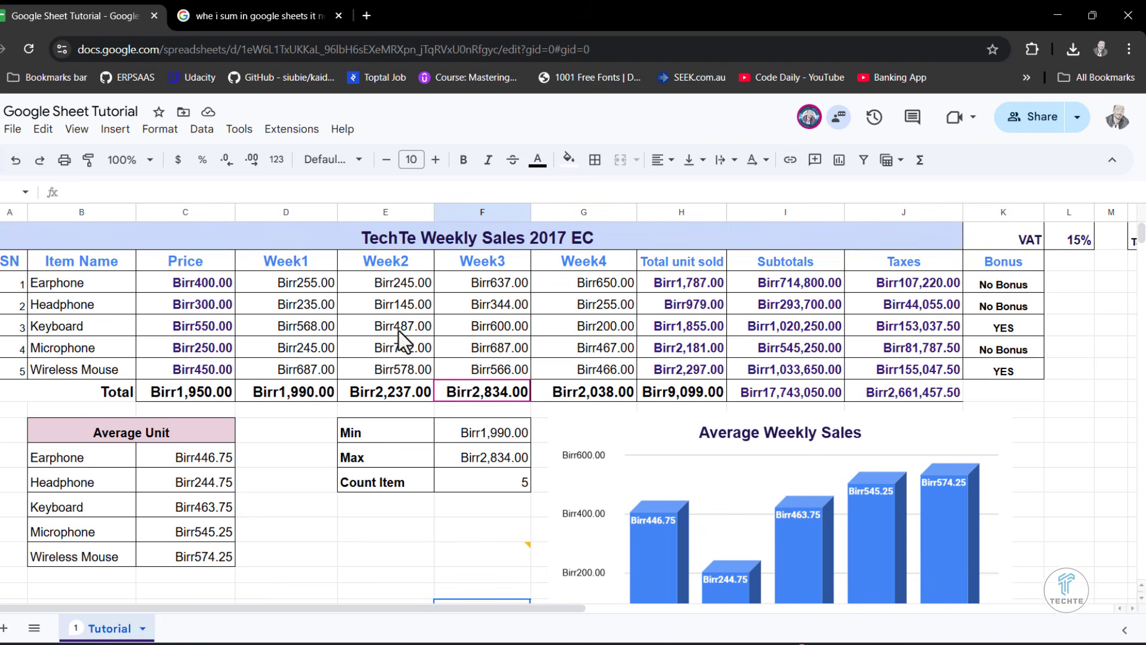
{"action": "scroll", "coordinate": [600, 309], "scroll_direction": "down", "scroll_amount": 3}
{"action": "scroll", "coordinate": [599, 309], "scroll_direction": "up", "scroll_amount": 3}
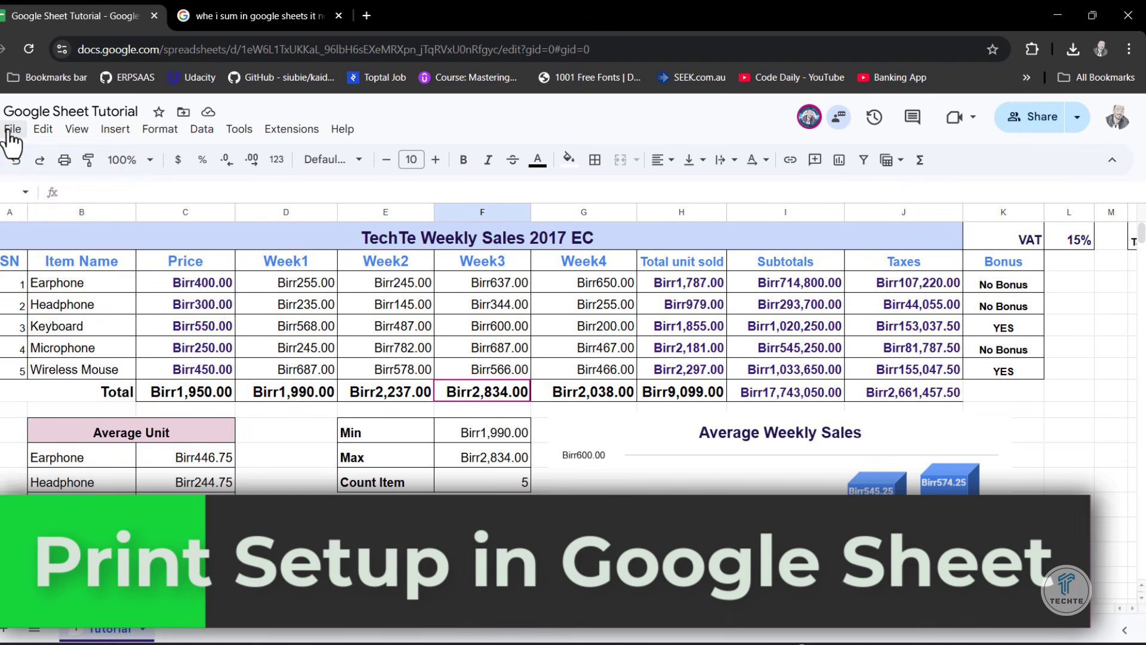
- Open the print settings for the spreadsheet
{"action": "left_click", "coordinate": [11, 131]}
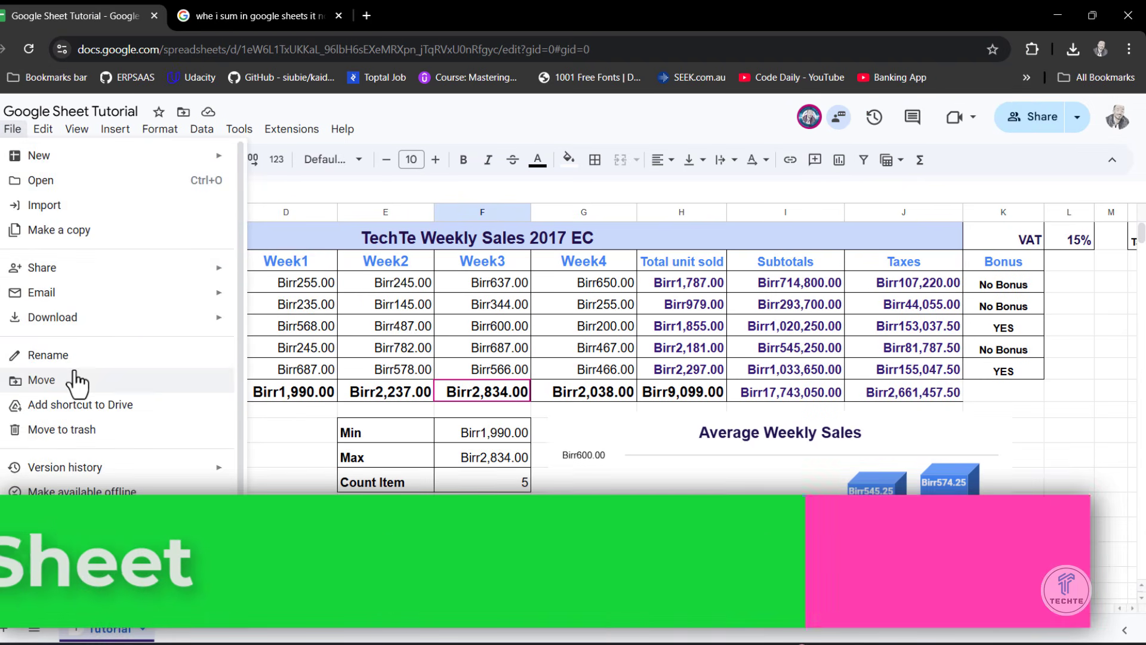
{"action": "scroll", "coordinate": [74, 383], "scroll_direction": "down", "scroll_amount": 1}
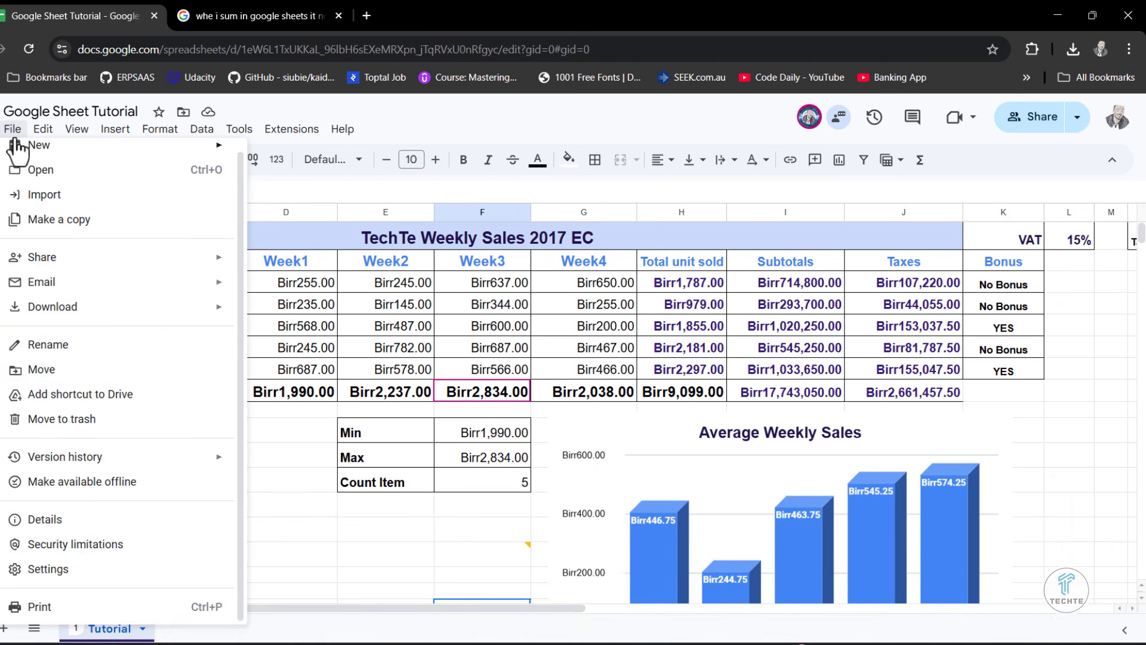
{"action": "left_click", "coordinate": [27, 606]}
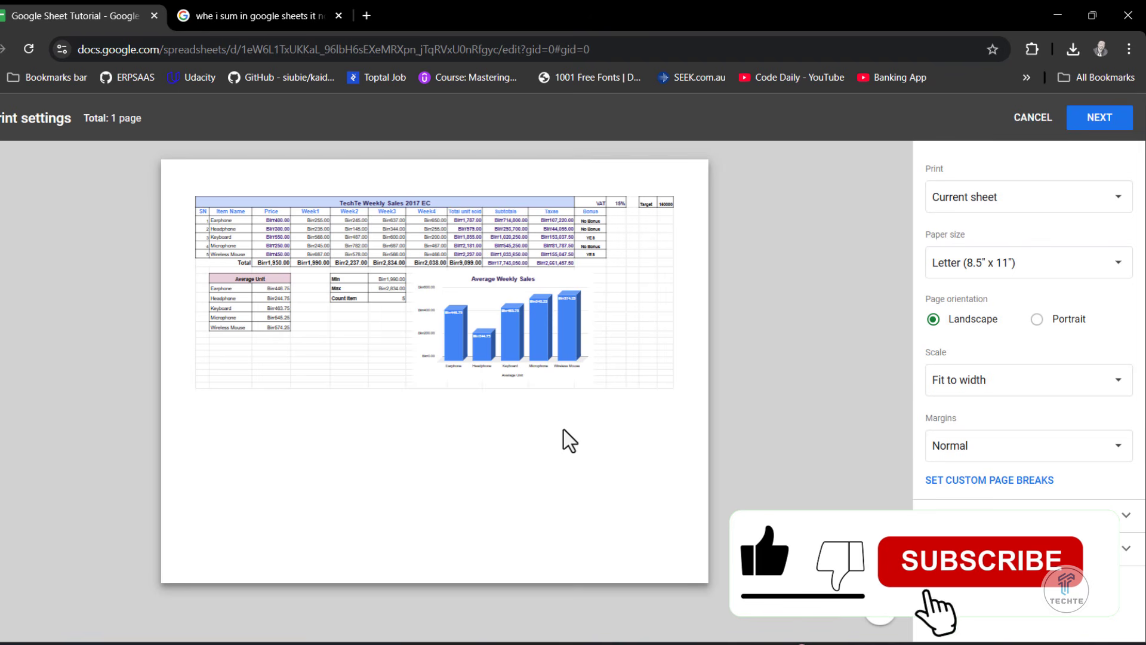
- Try the Normal (100%) print scale, and return the scale to Fit to width
{"action": "left_click", "coordinate": [946, 382]}
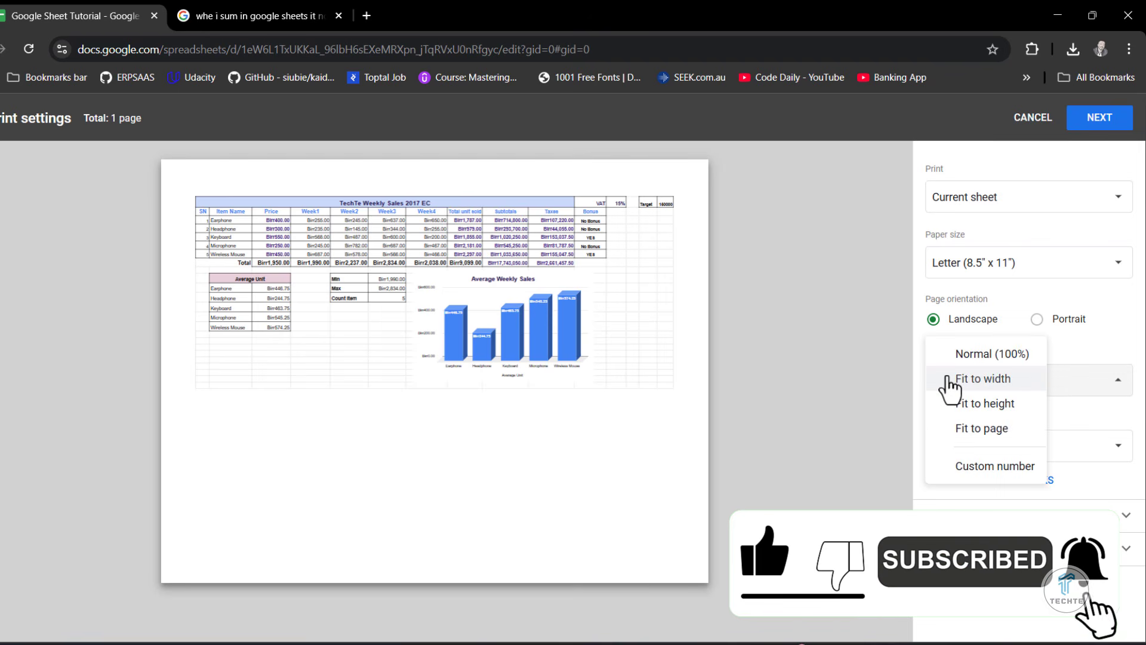
{"action": "left_click", "coordinate": [972, 357]}
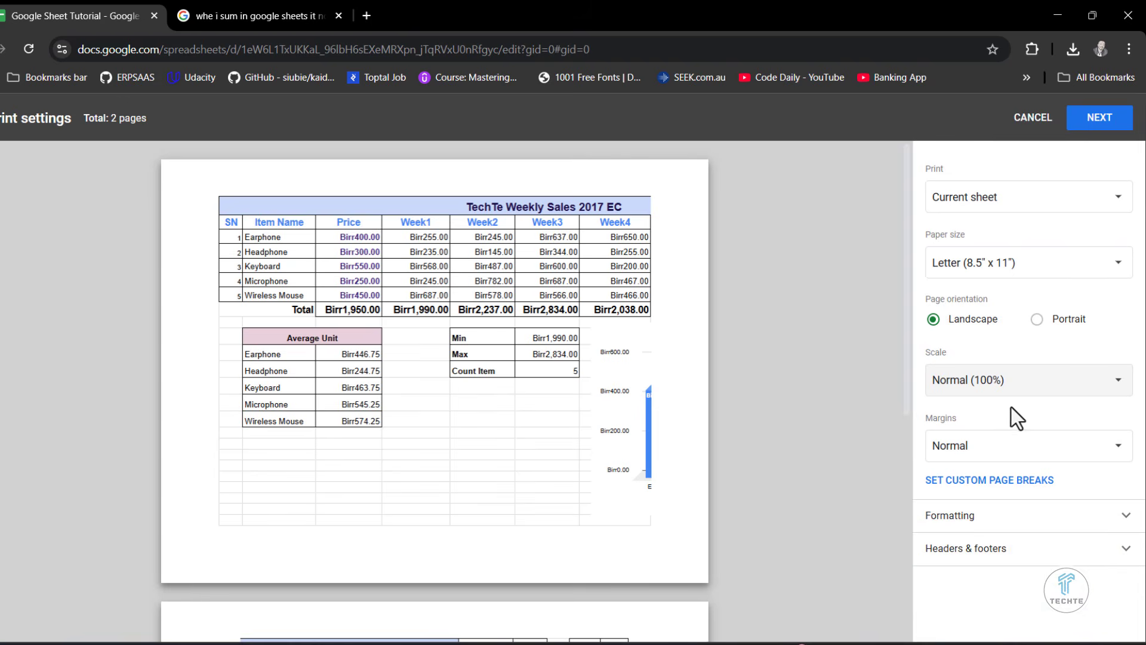
{"action": "left_click", "coordinate": [1006, 385]}
{"action": "left_click", "coordinate": [988, 404]}
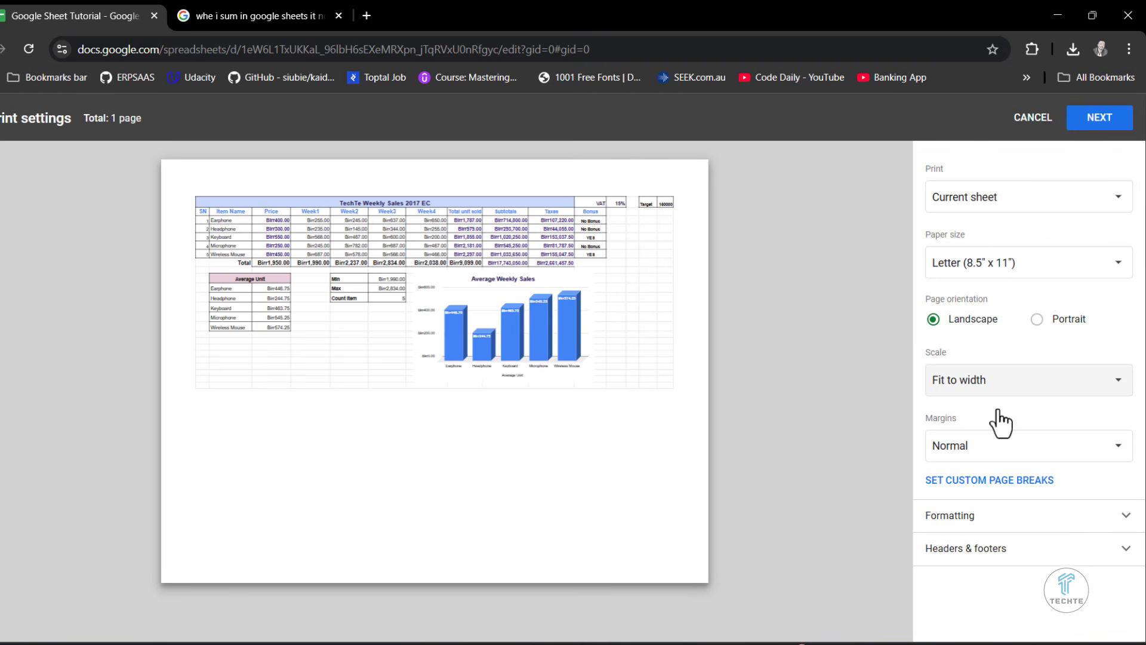
- Set the print scale to Fit to page
{"action": "mouse_move", "coordinate": [459, 490]}
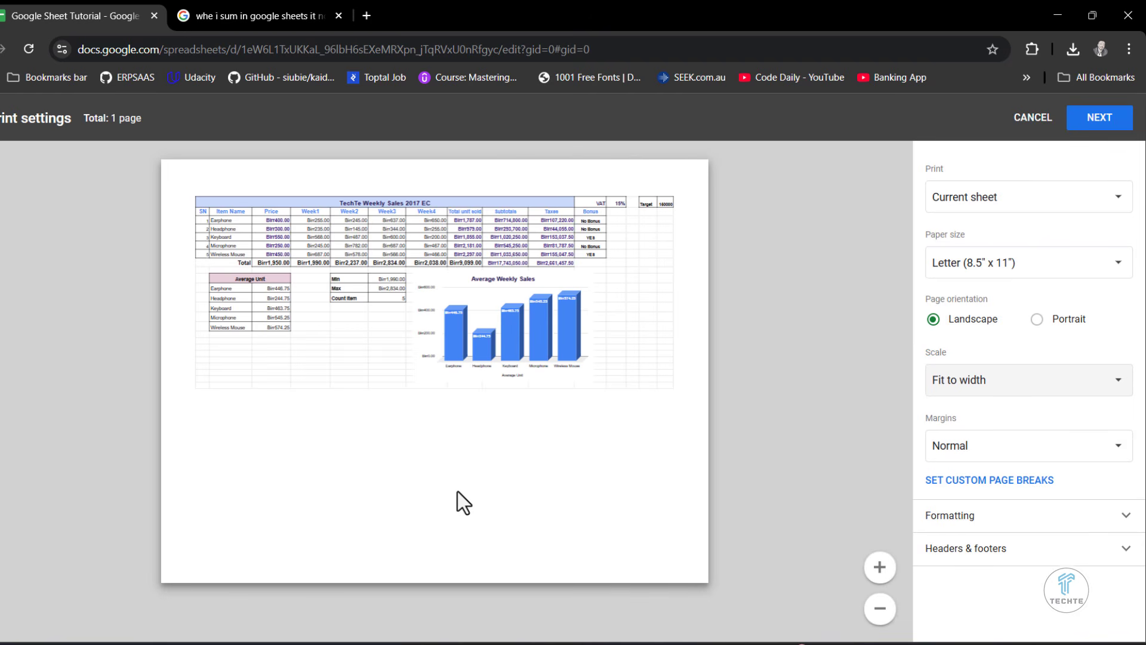
{"action": "left_click", "coordinate": [1000, 385]}
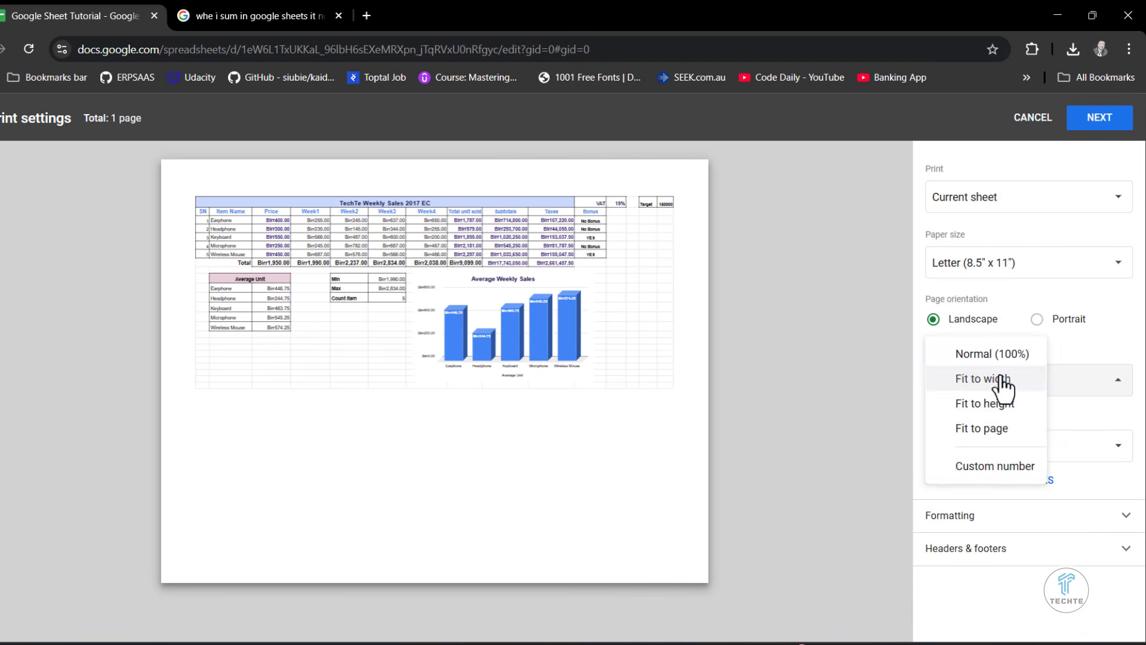
{"action": "left_click", "coordinate": [983, 429]}
{"action": "mouse_move", "coordinate": [499, 235]}
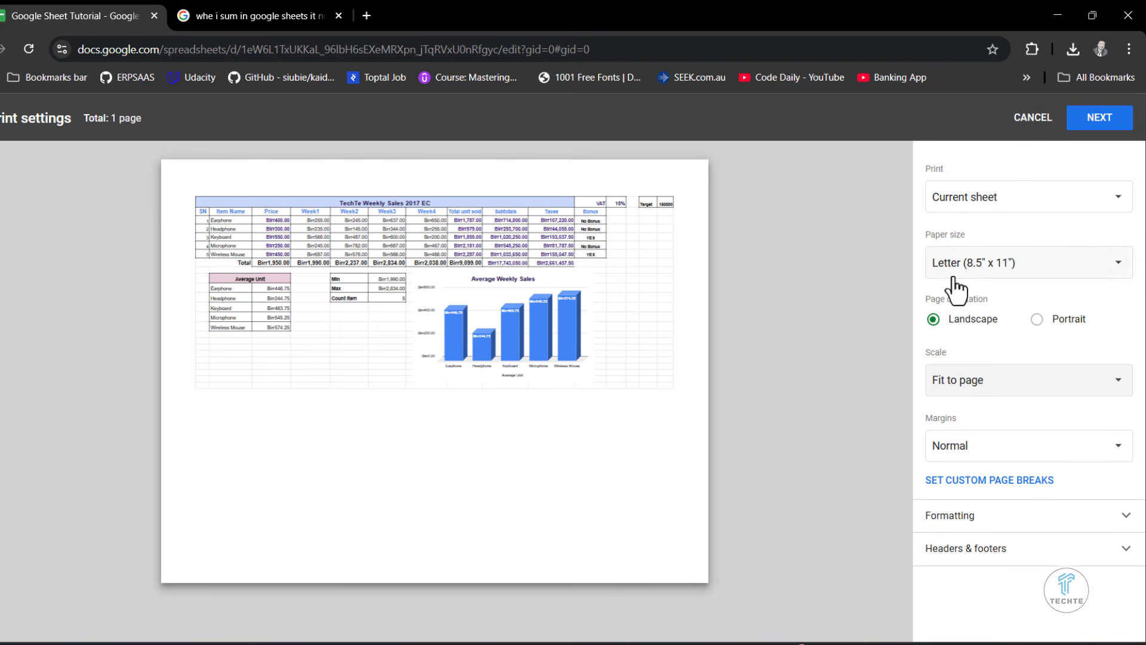
{"action": "left_click", "coordinate": [1009, 391]}
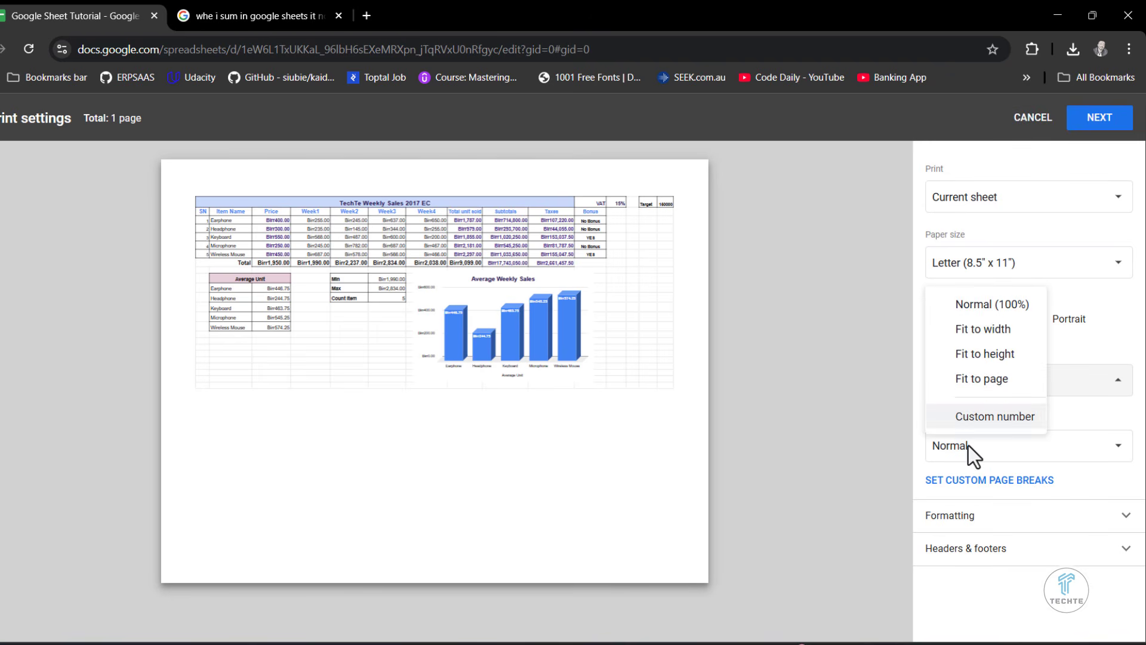
{"action": "left_click", "coordinate": [975, 388]}
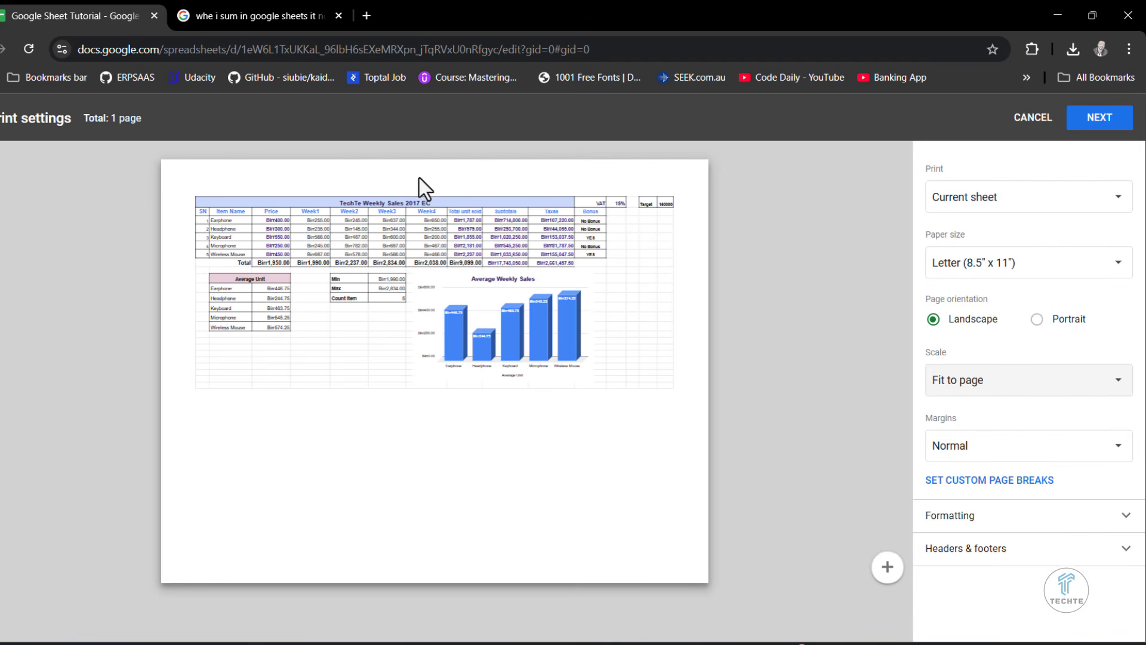